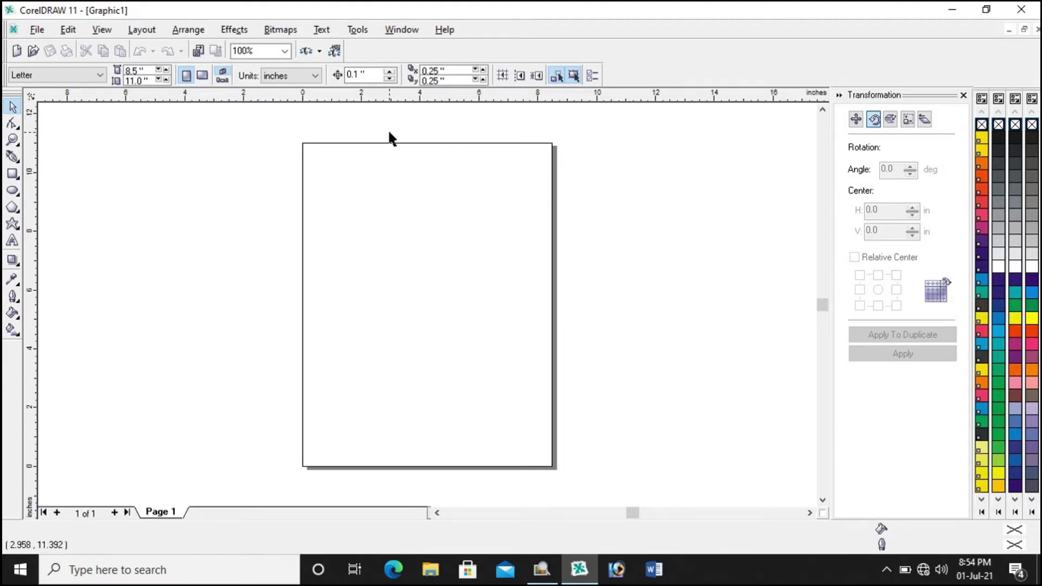
Step: Set the page size to A4 in landscape orientation and the drawing units to centimeters
click(58, 80)
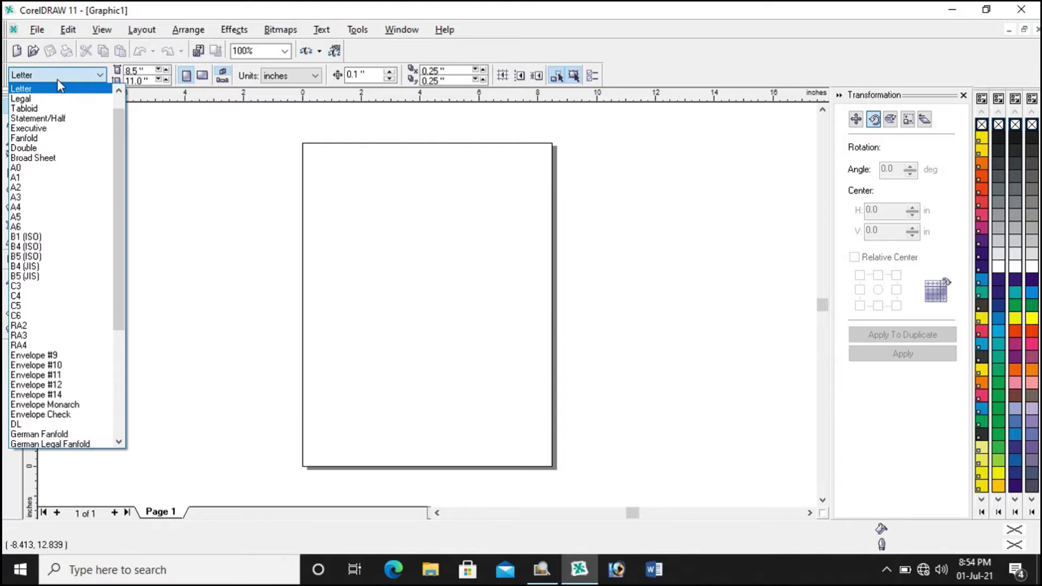
click(42, 206)
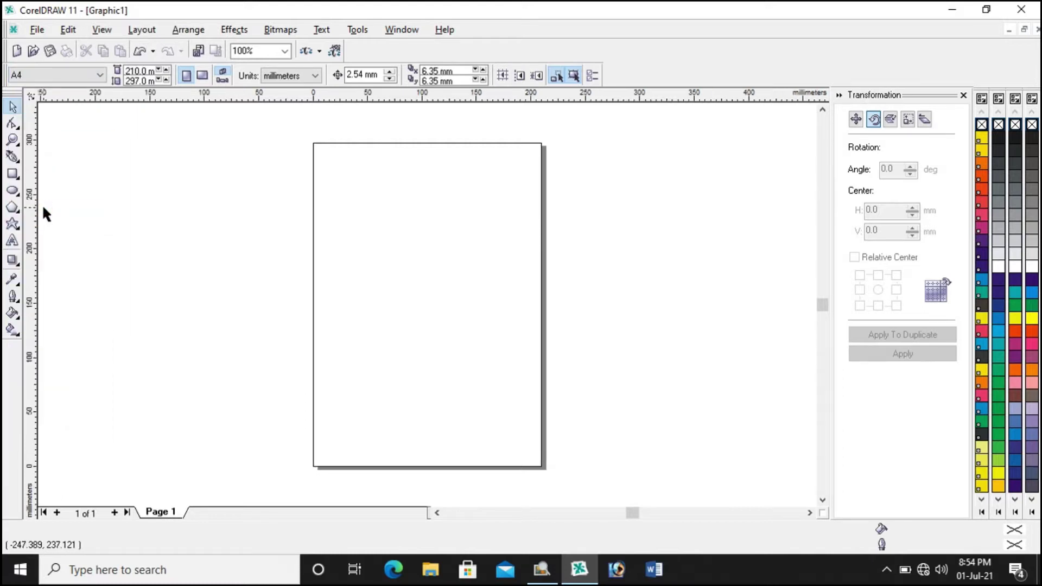
click(203, 76)
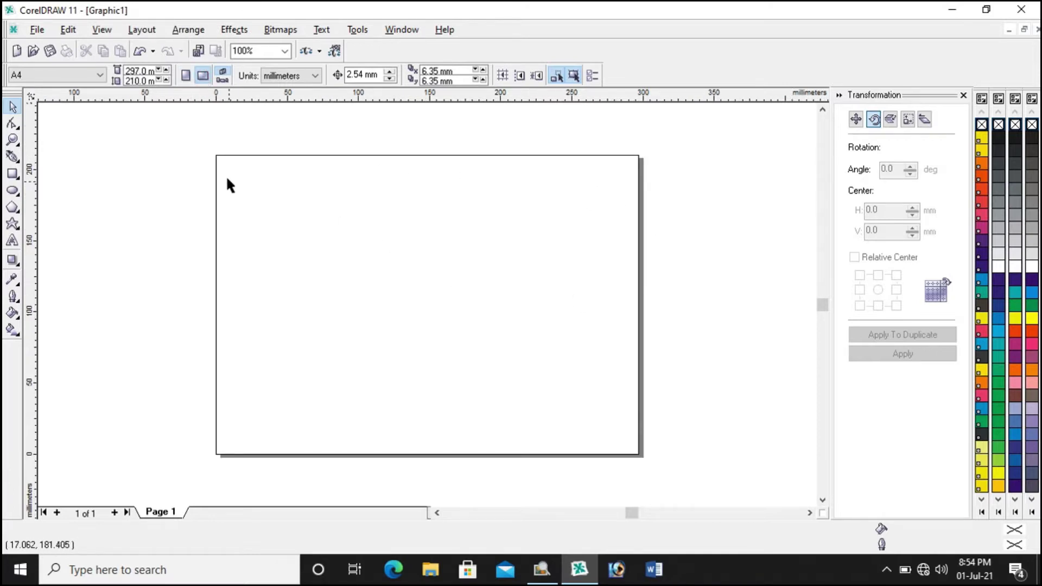
scroll(217, 174, up, 1)
scroll(218, 177, down, 1)
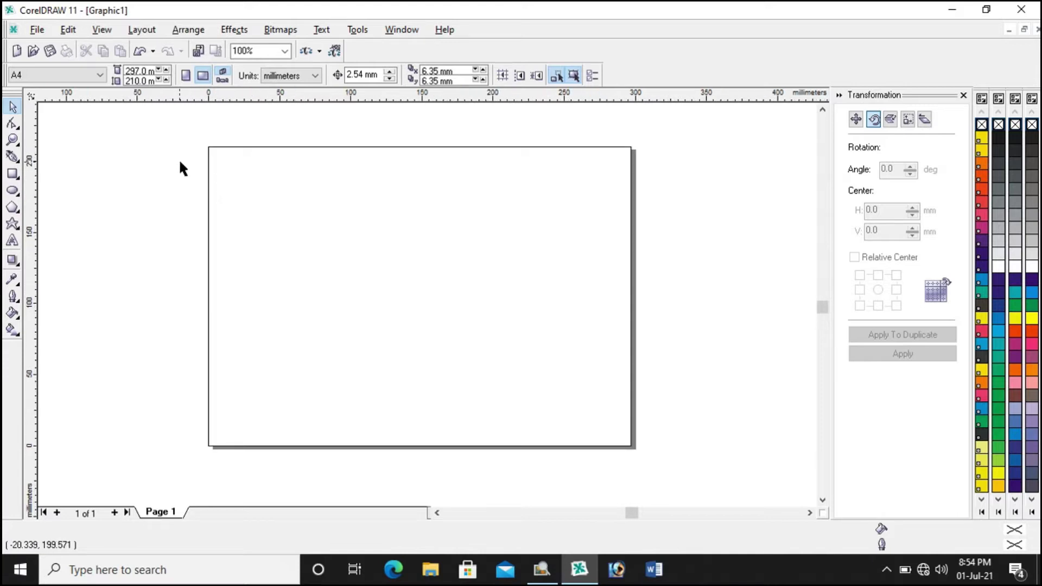
click(288, 75)
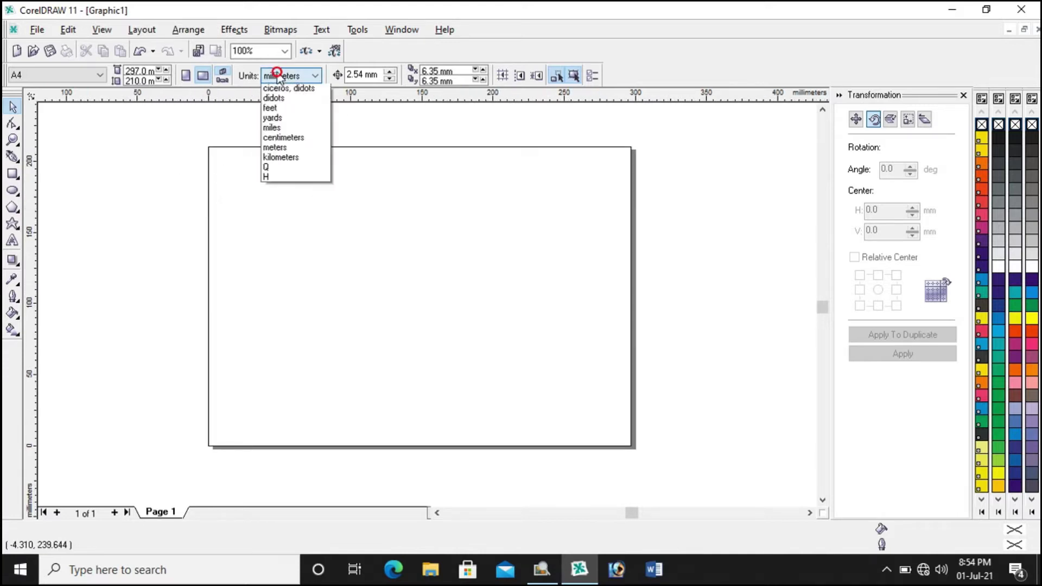
click(284, 188)
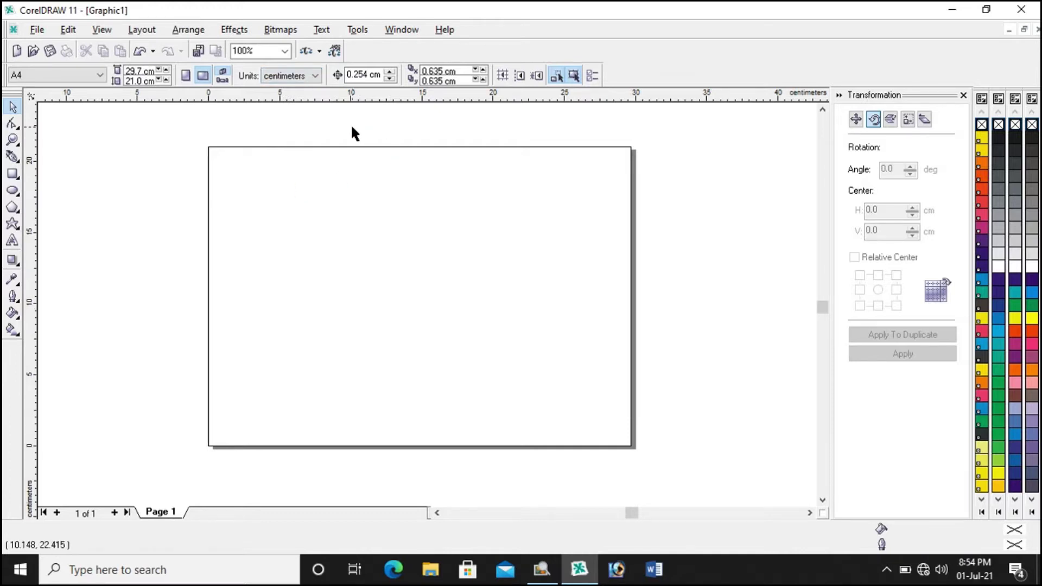
Step: Set the page height to 18 cm
double_click(138, 82)
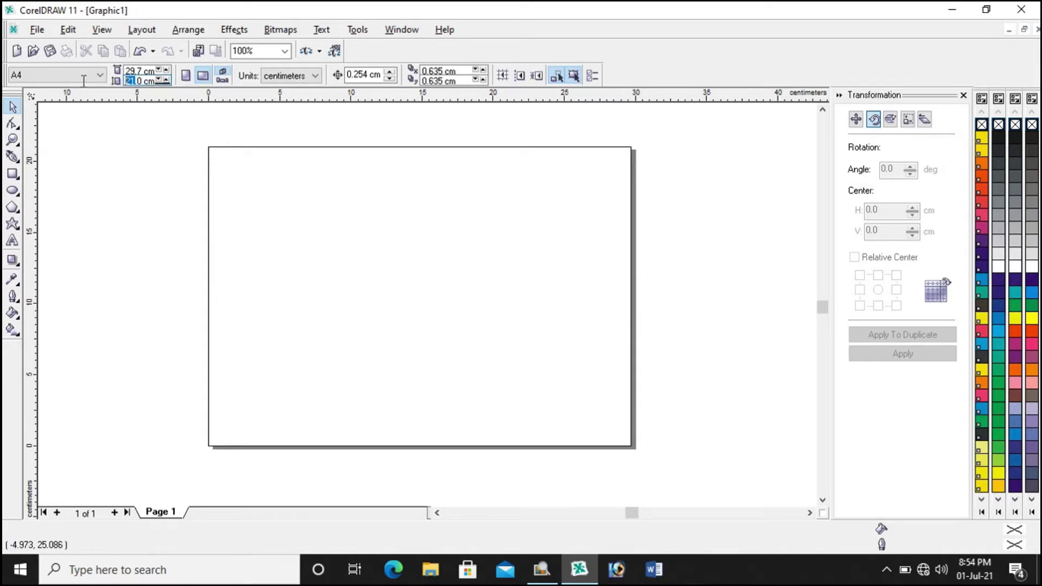
drag(145, 81, 70, 81)
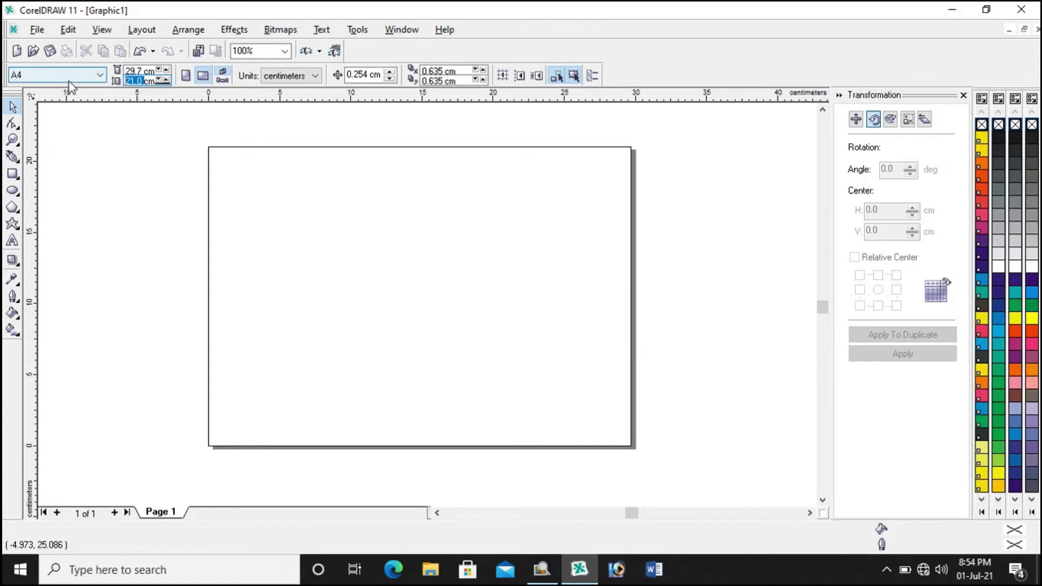
text(18)
key(Return)
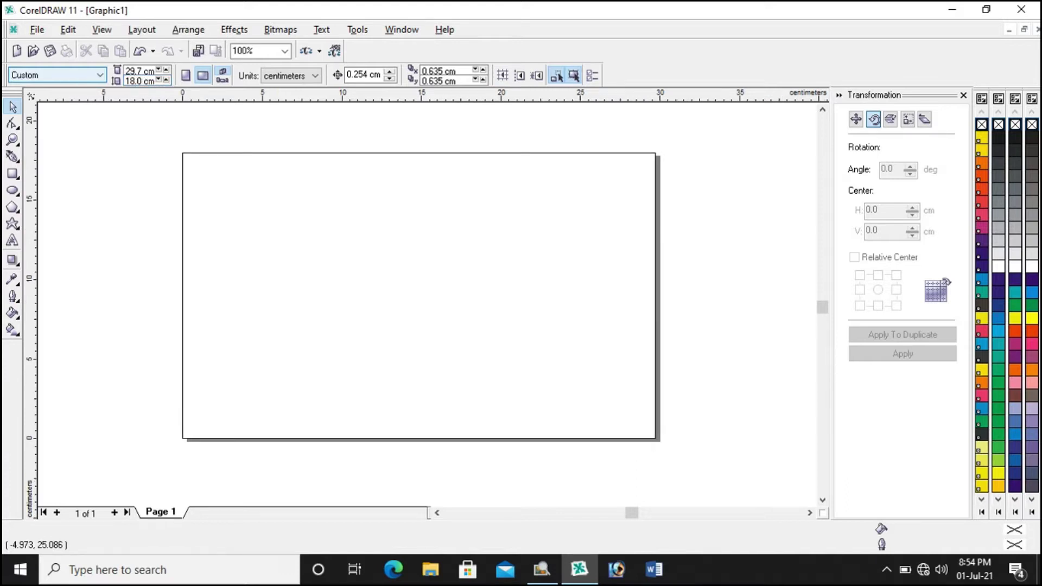
Step: Set the page height to 19 cm
double_click(138, 82)
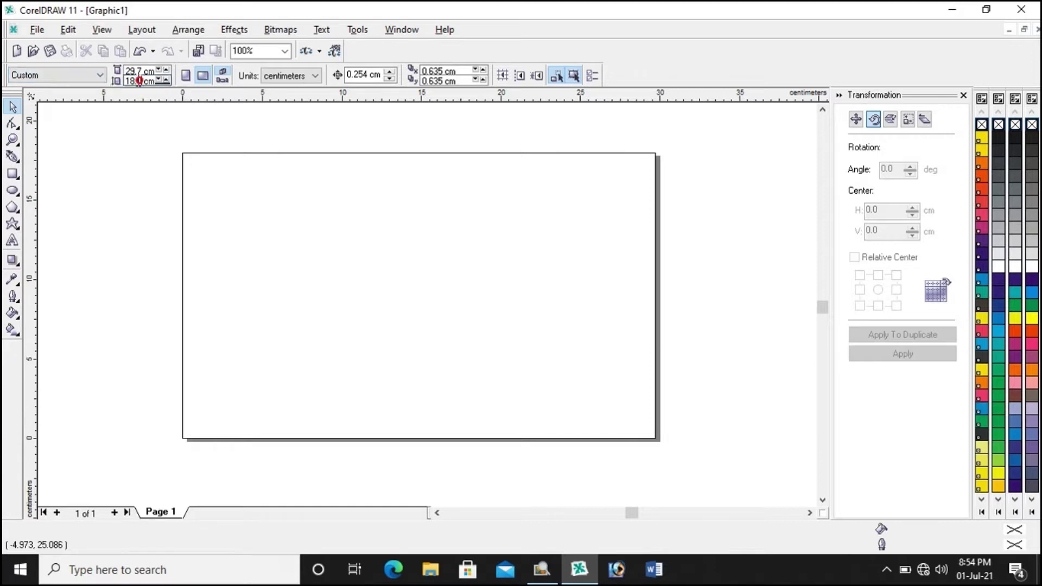
text(19)
key(Return)
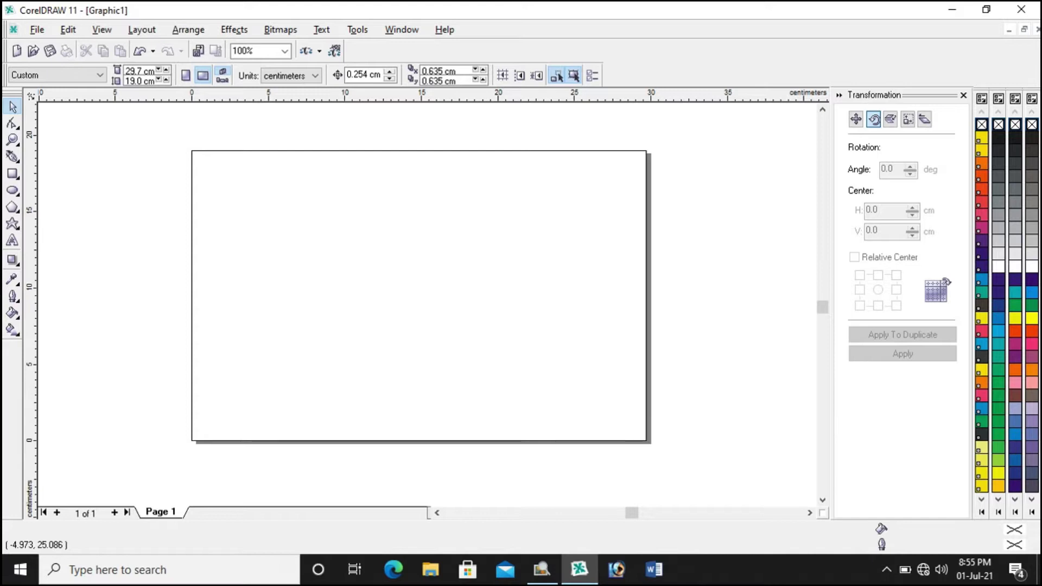
Step: Switch to Nero PhotoSnap Viewer to examine the best award certificate image, and return to the CorelDRAW page
click(541, 570)
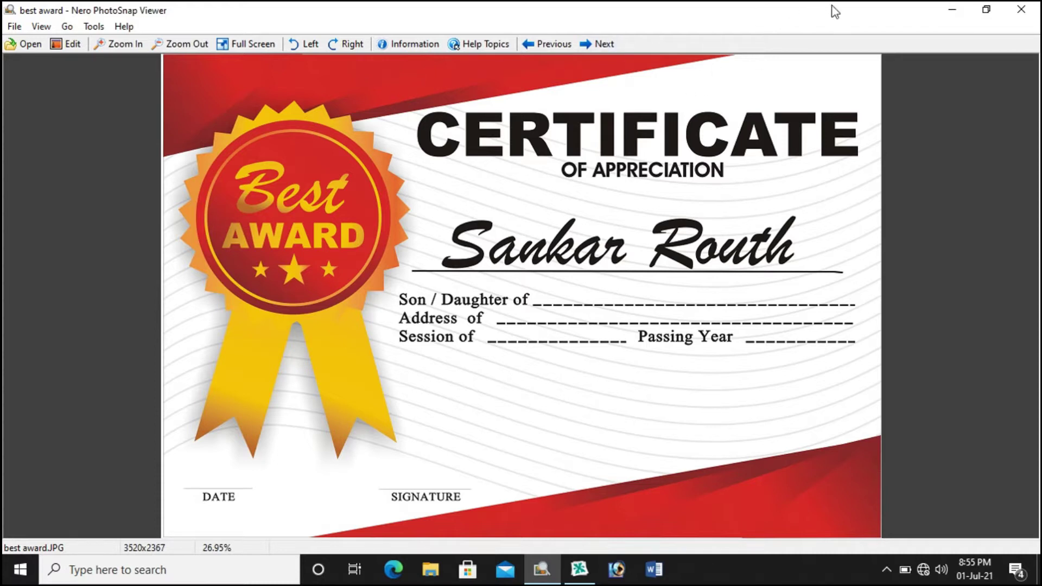
click(955, 12)
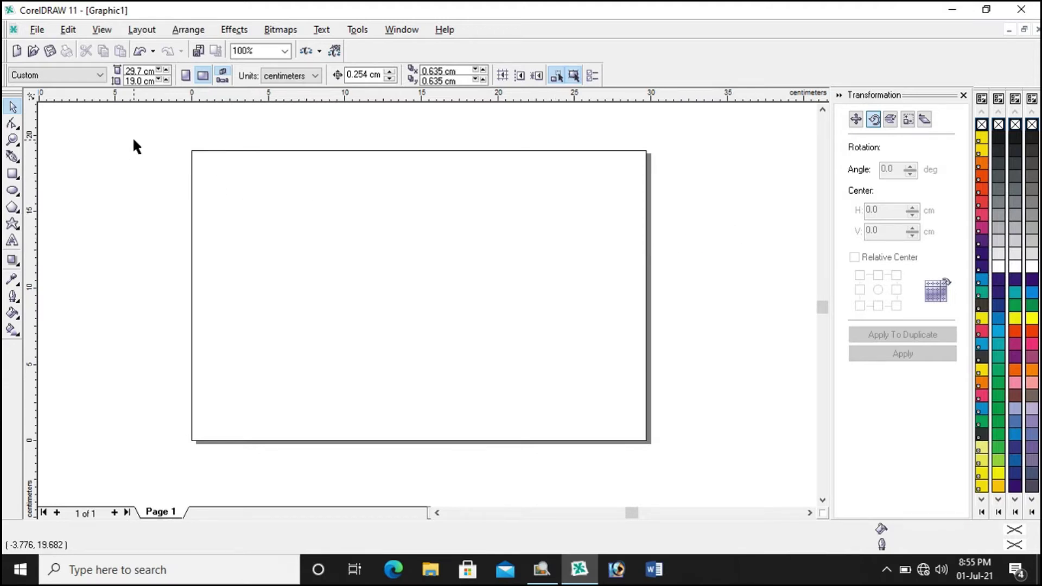
scroll(200, 129, up, 1)
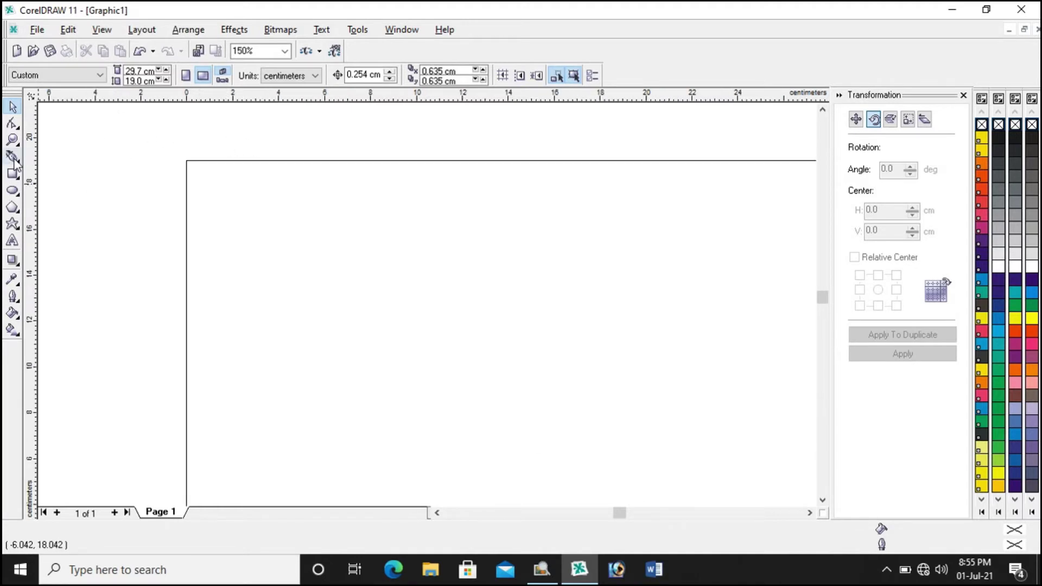
scroll(125, 167, down, 1)
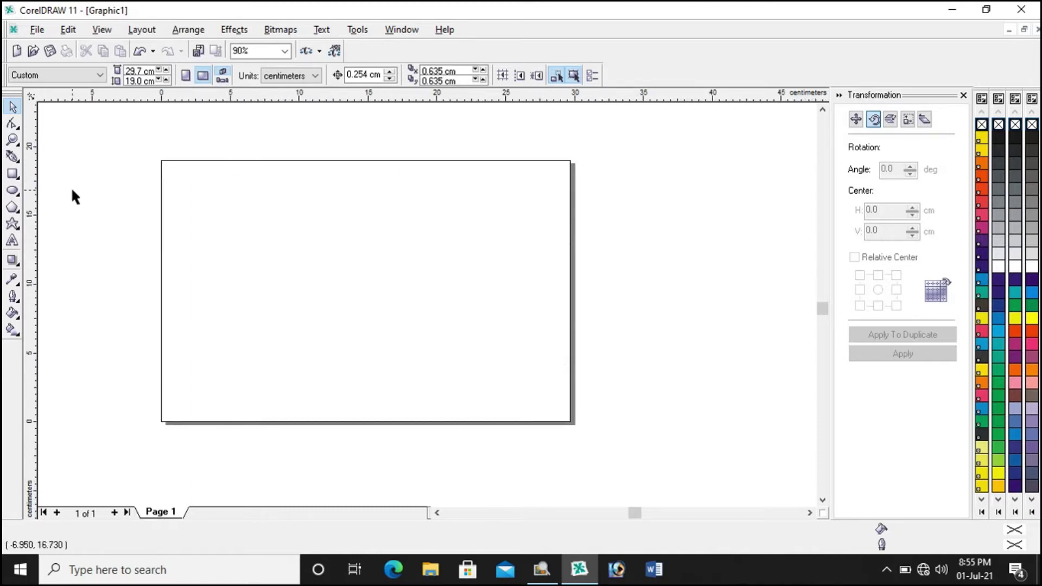
Step: Create a page frame rectangle of 29.7 by 19 cm covering the whole page with the Rectangle tool
double_click(13, 174)
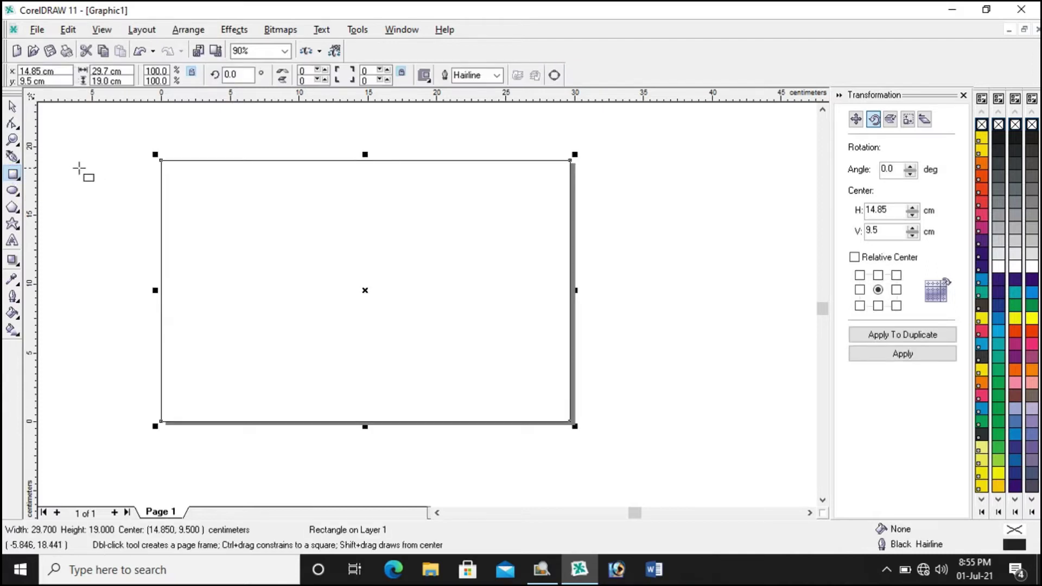
scroll(107, 129, up, 1)
scroll(106, 129, down, 1)
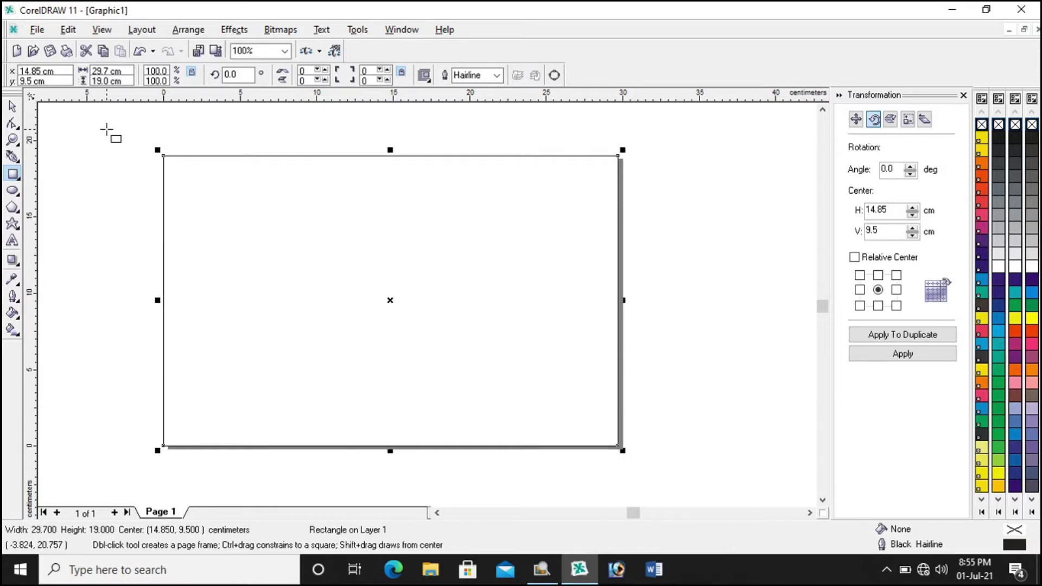
drag(651, 152, 779, 232)
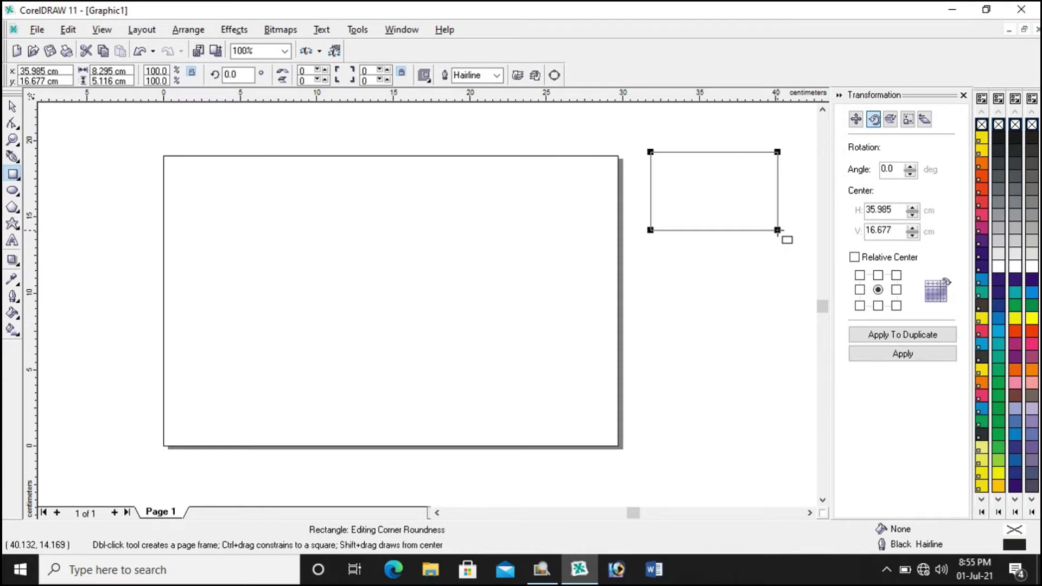
key(Delete)
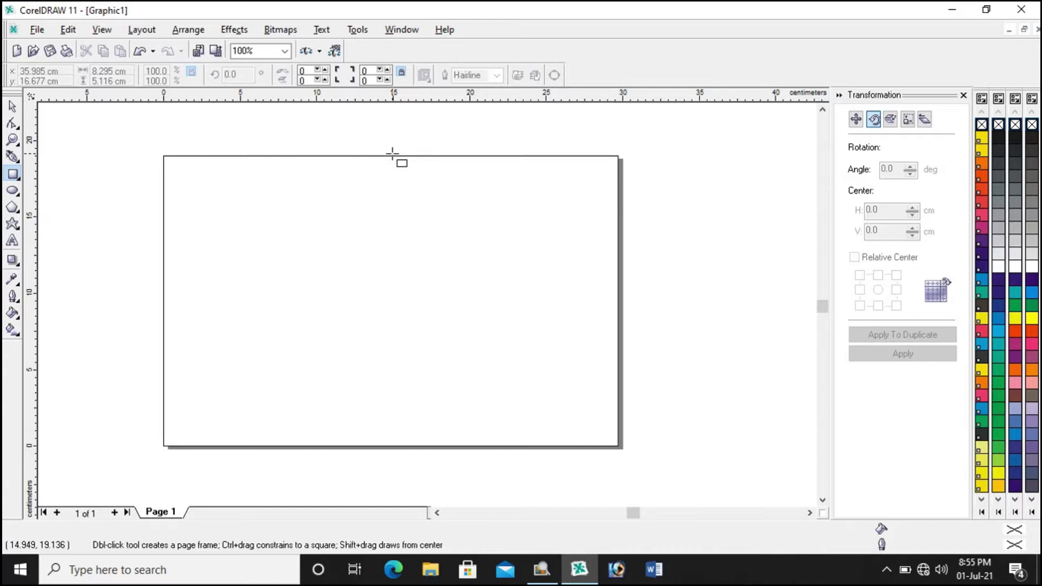
click(12, 106)
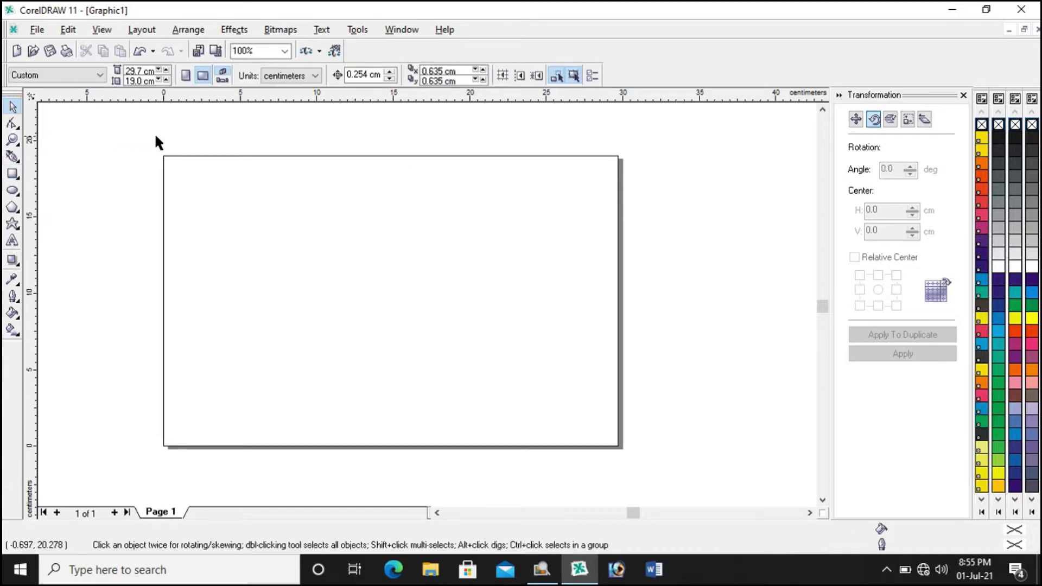
Step: Draw a closed triangle in the page's upper-left corner with the Bezier tool, about 5.4 cm wide and 3.5 cm high
click(14, 159)
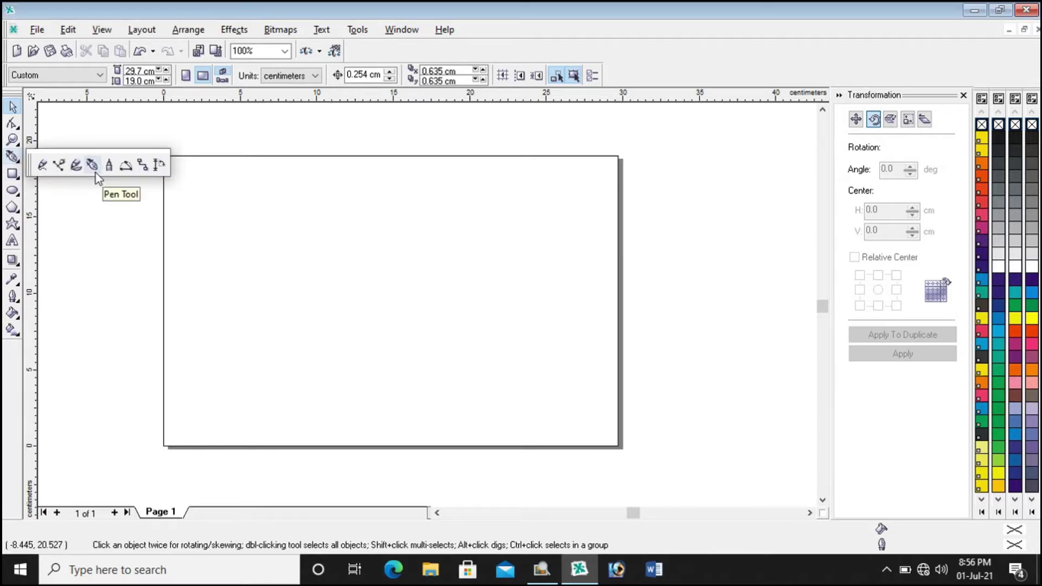
click(59, 164)
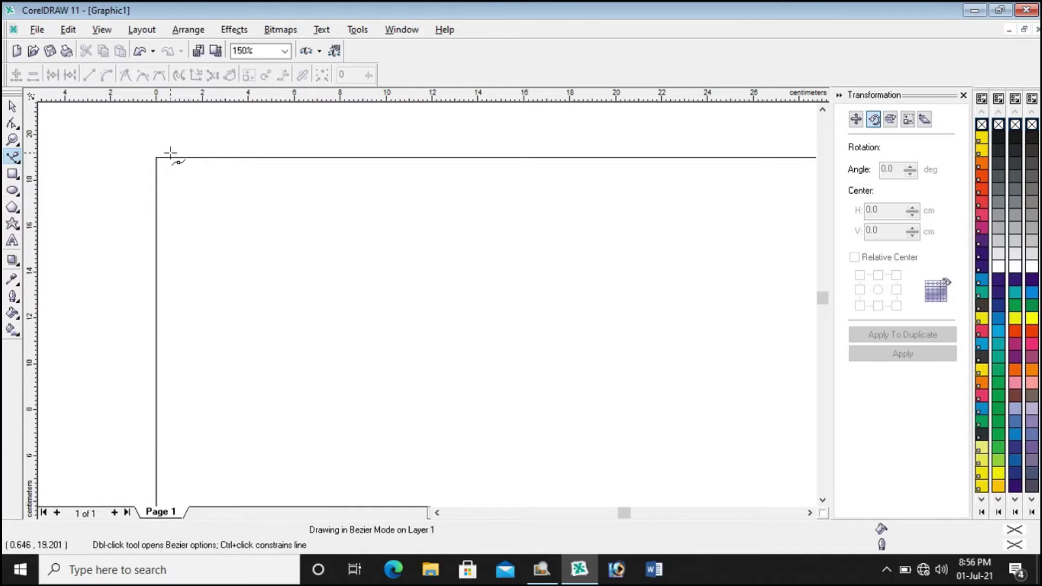
scroll(170, 153, down, 1)
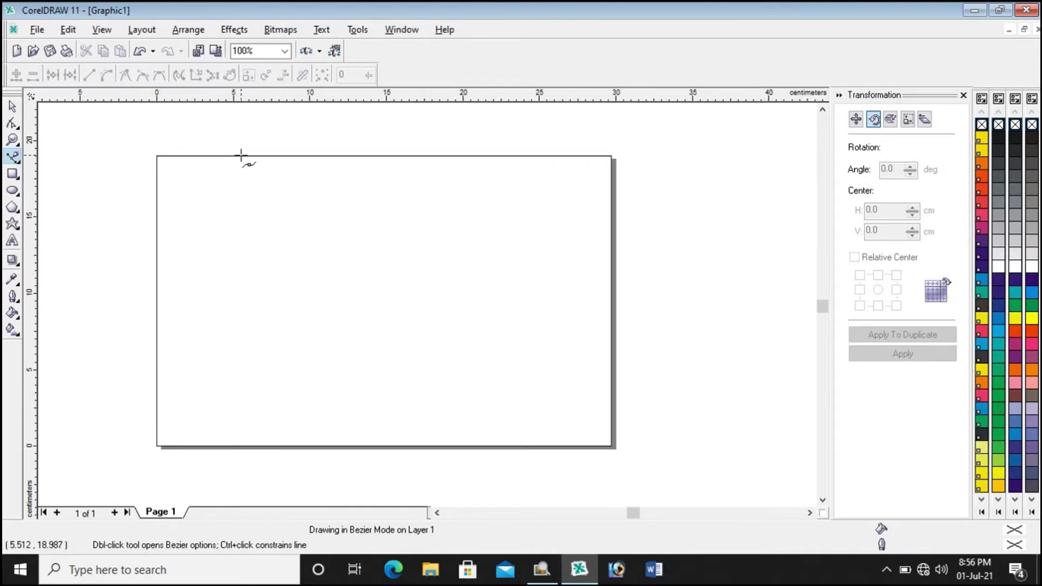
click(239, 156)
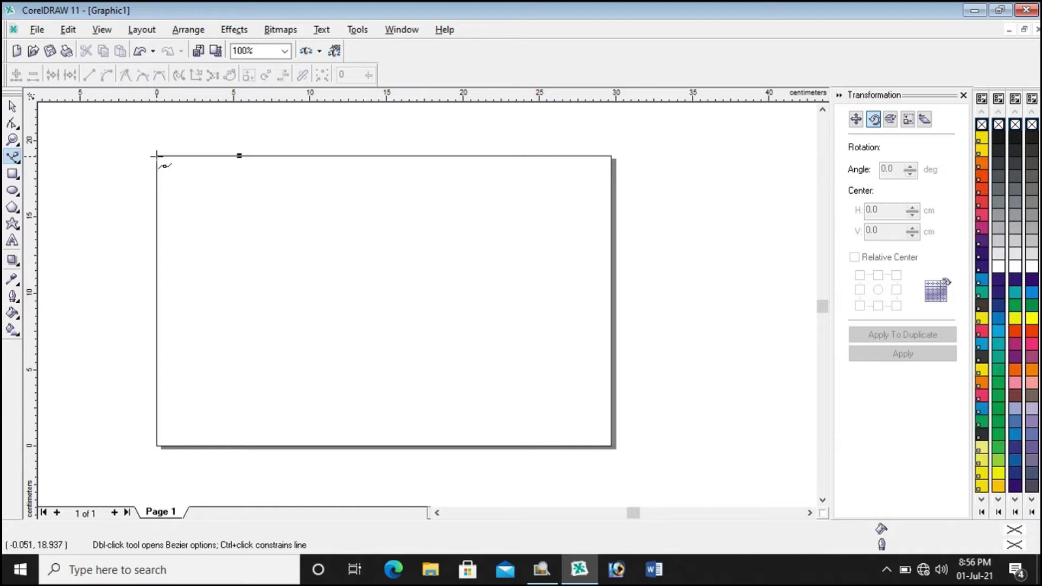
scroll(157, 156, up, 2)
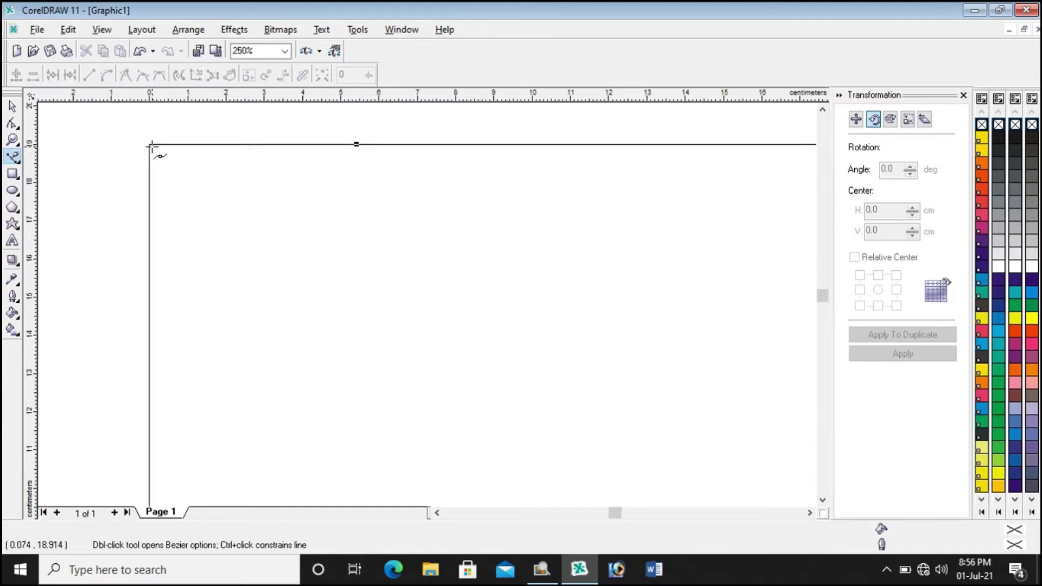
click(149, 145)
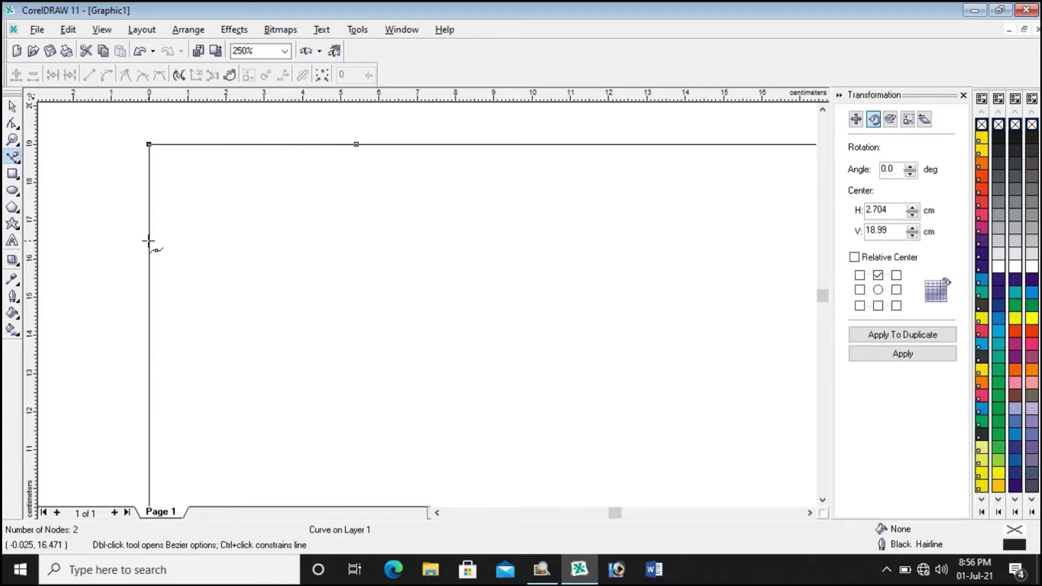
click(149, 280)
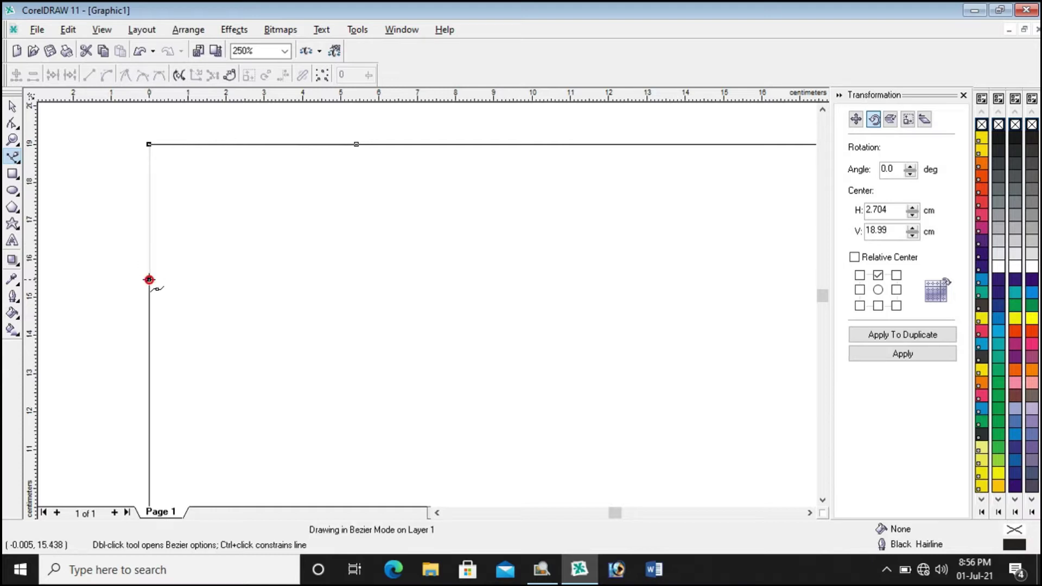
click(356, 144)
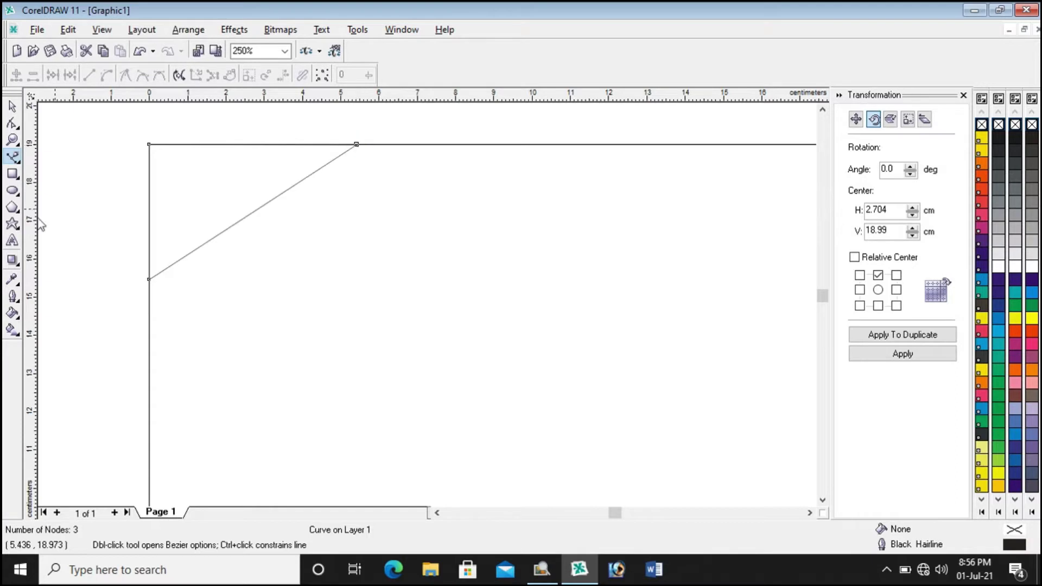
scroll(92, 241, down, 1)
scroll(94, 194, up, 1)
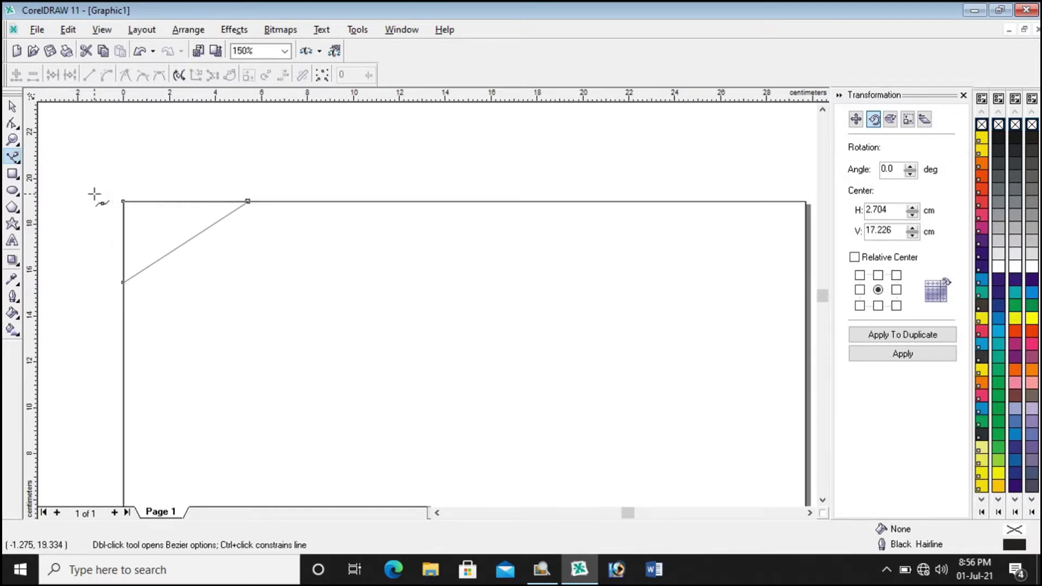
Step: Move the corner triangle's lower node down along the page's left edge, making the shape about 4.3 cm high, and deselect it
click(12, 106)
scroll(87, 312, up, 1)
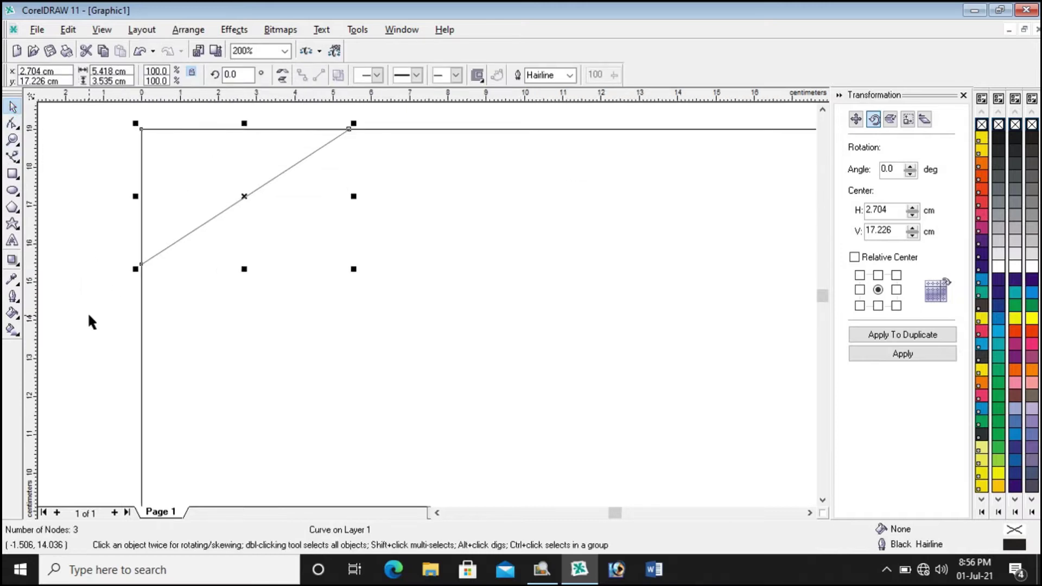
scroll(111, 263, up, 1)
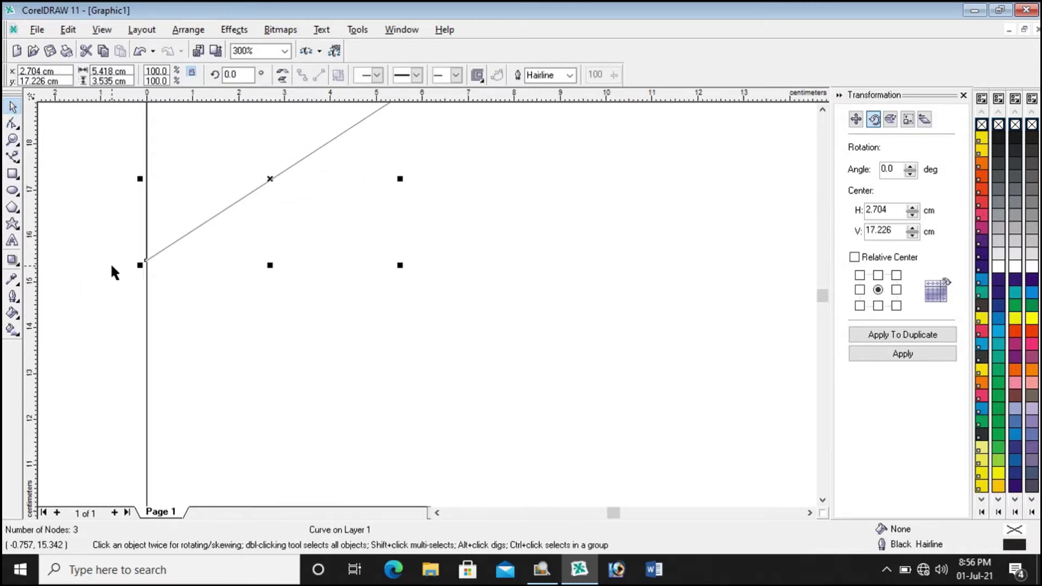
click(144, 260)
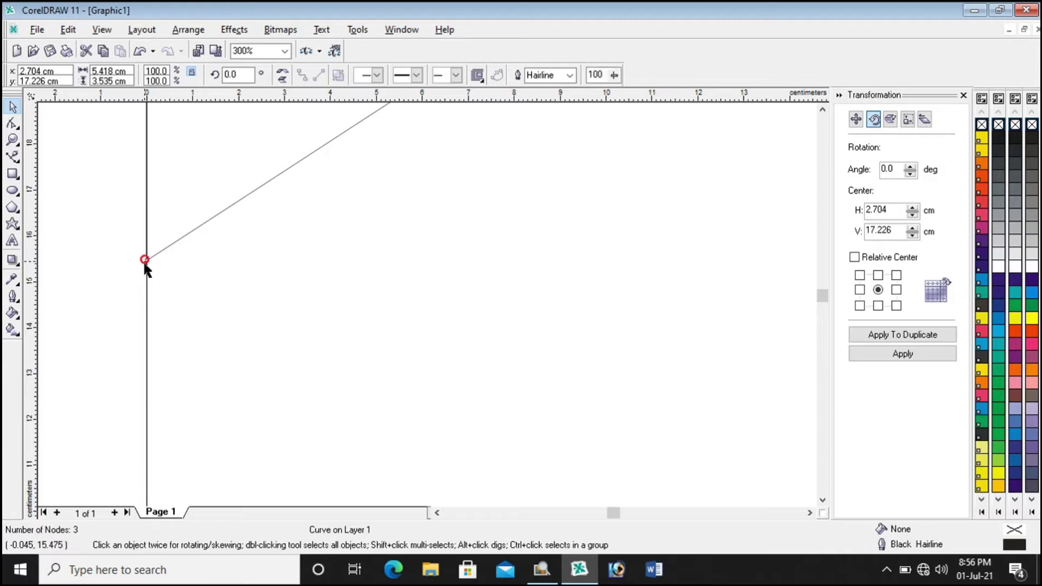
click(148, 260)
drag(148, 260, 146, 297)
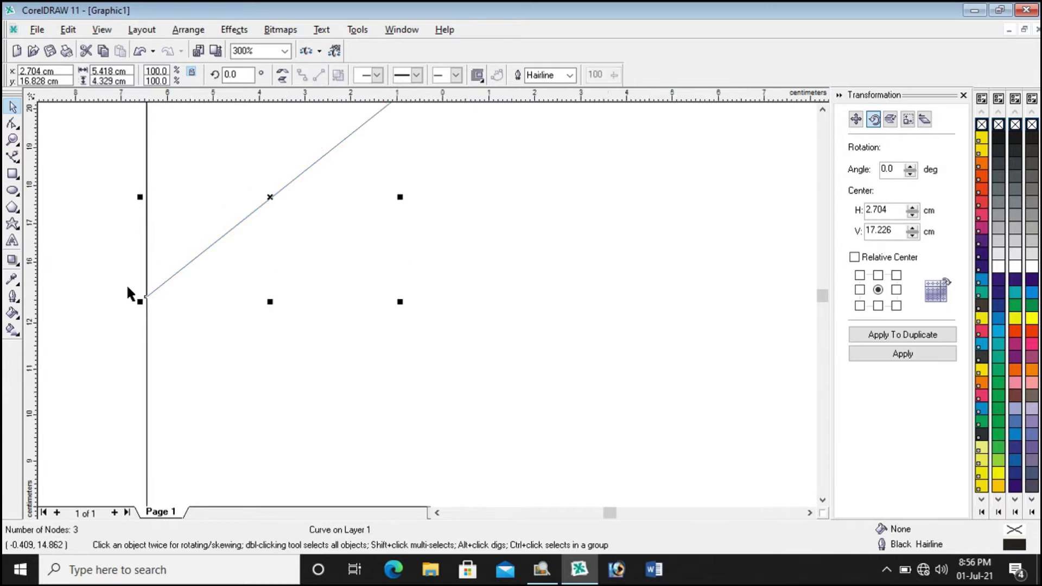
scroll(126, 291, down, 1)
scroll(282, 164, down, 1)
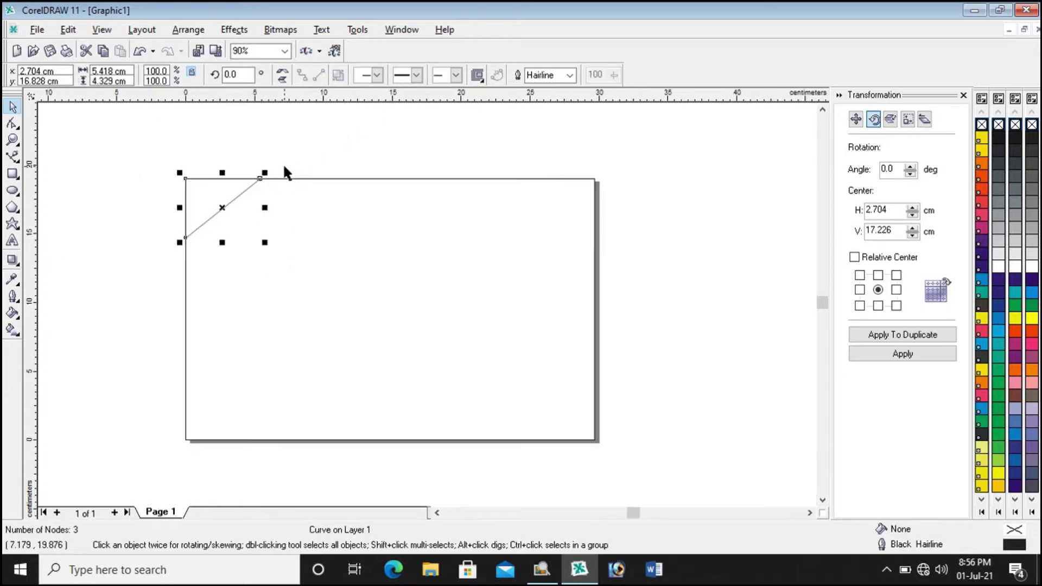
click(123, 158)
scroll(126, 156, up, 1)
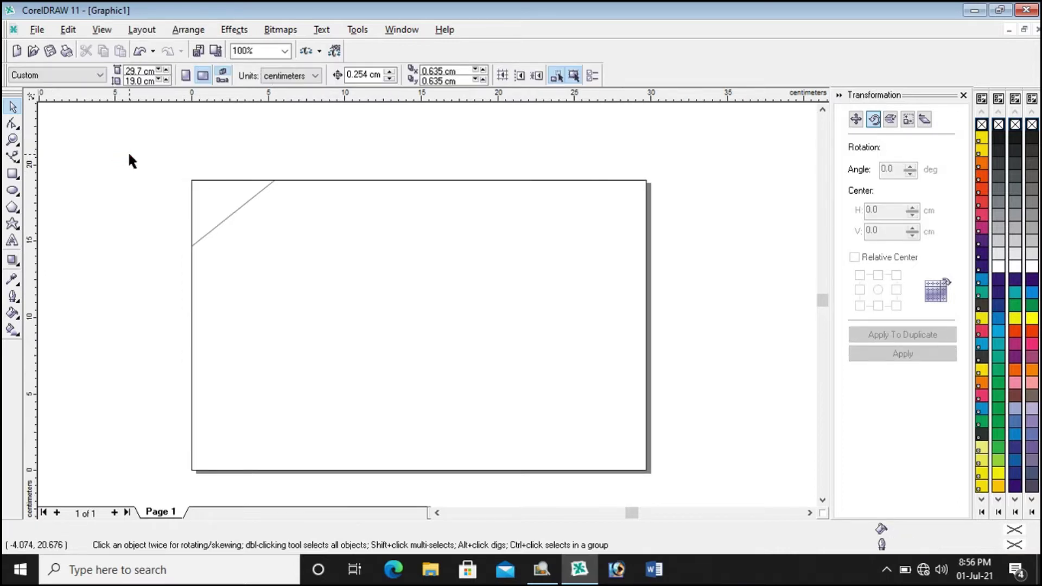
Step: Duplicate the corner triangle, placing the copy lower and about 3.8 cm to the right of the original
scroll(128, 151, up, 1)
scroll(128, 151, down, 1)
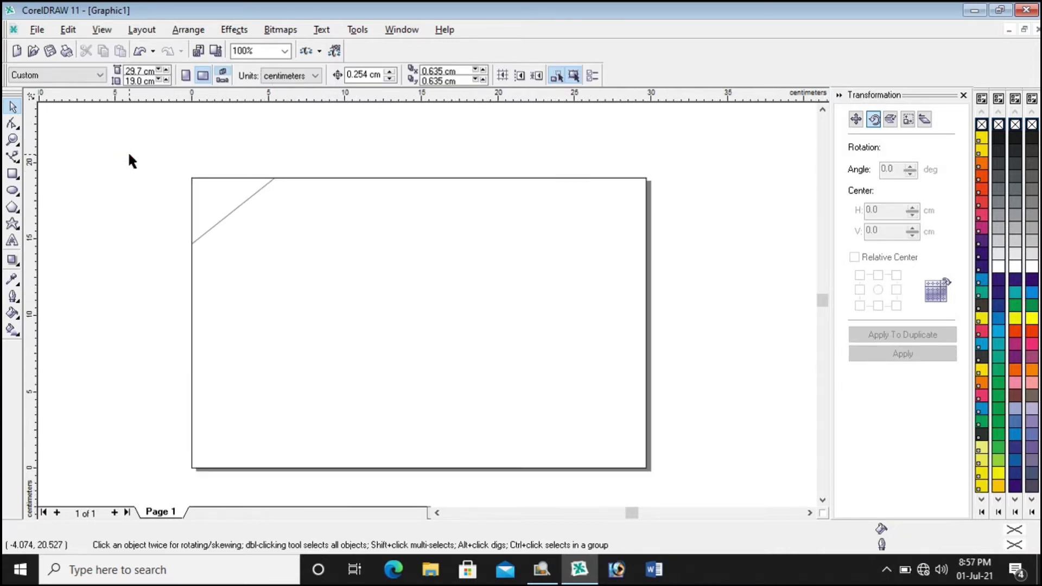
click(212, 223)
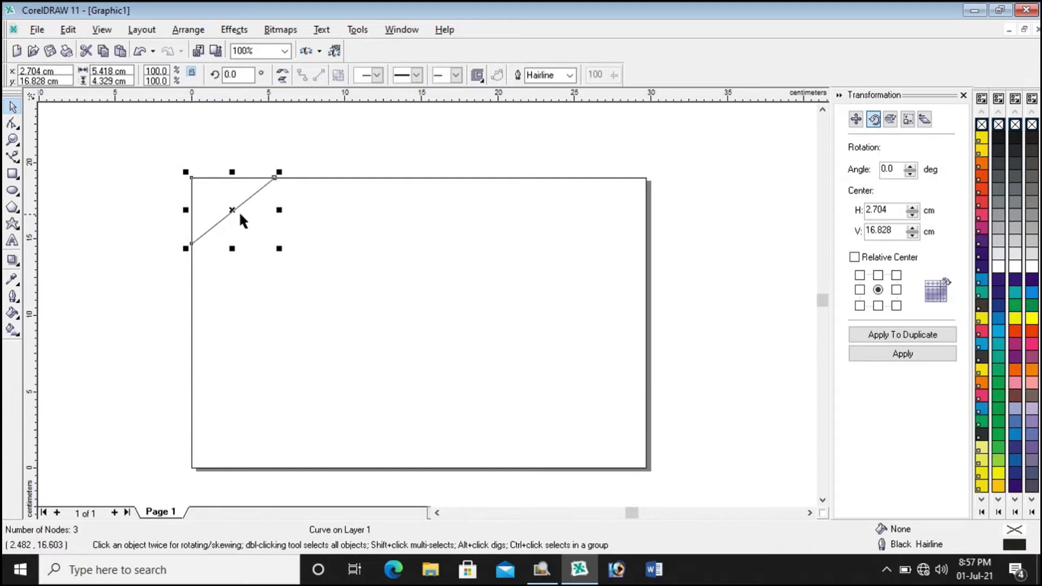
drag(235, 210, 294, 221)
scroll(274, 166, up, 1)
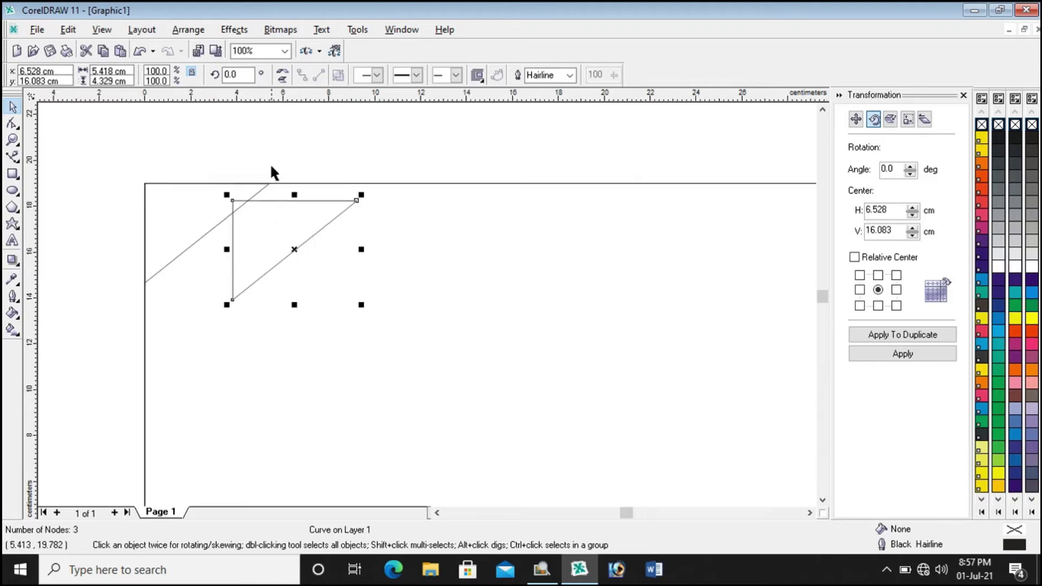
Step: Send the duplicate triangle to the back of the stacking order and deselect it
right_click(307, 223)
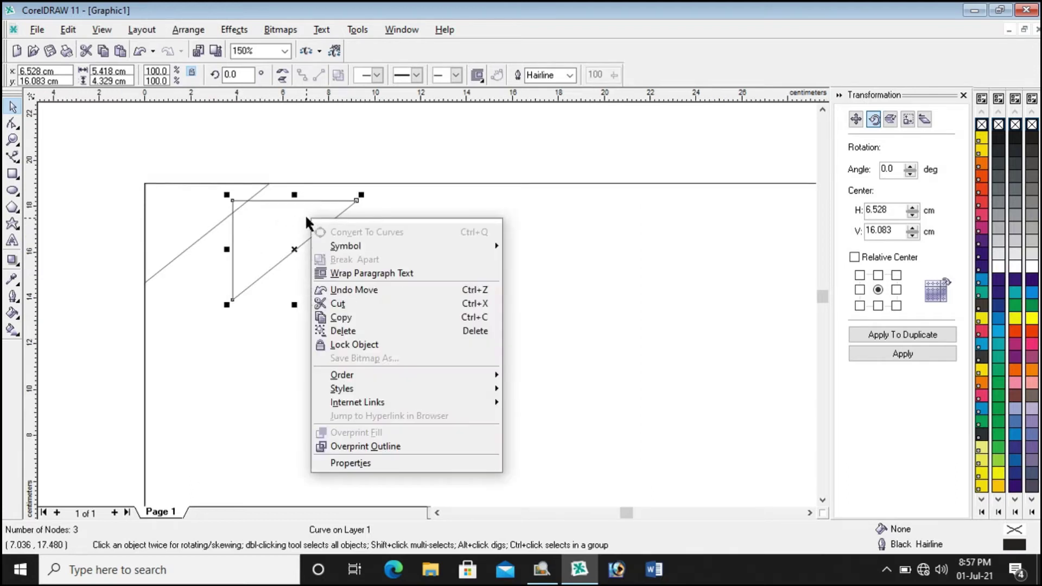
mouse_move(348, 380)
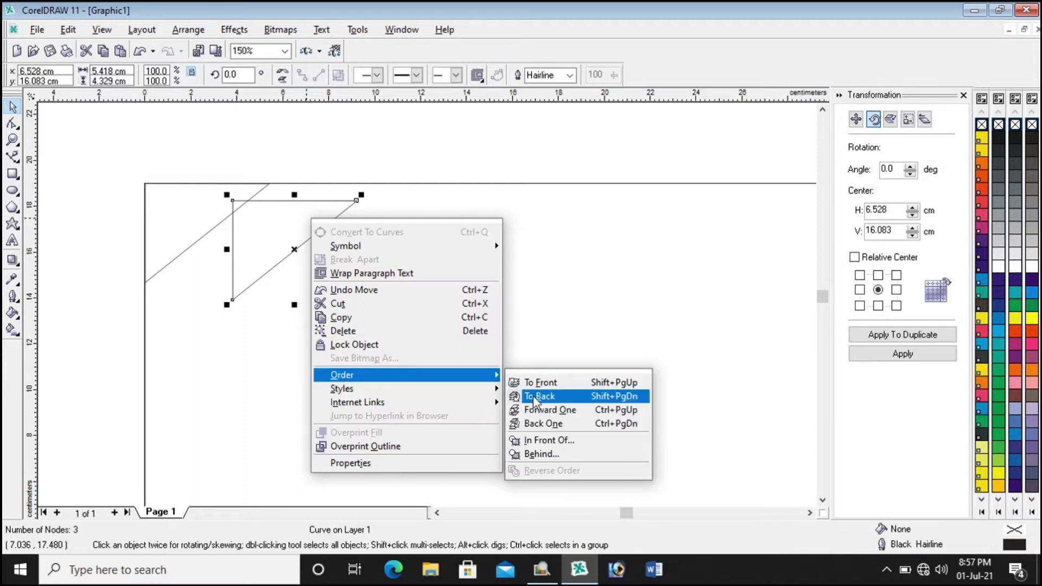
click(546, 401)
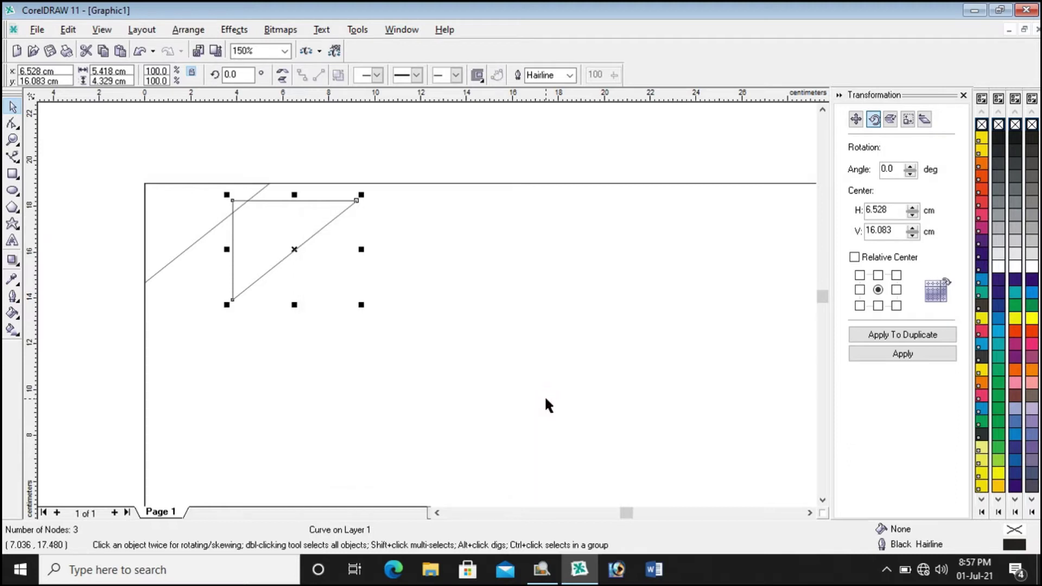
click(382, 155)
click(341, 202)
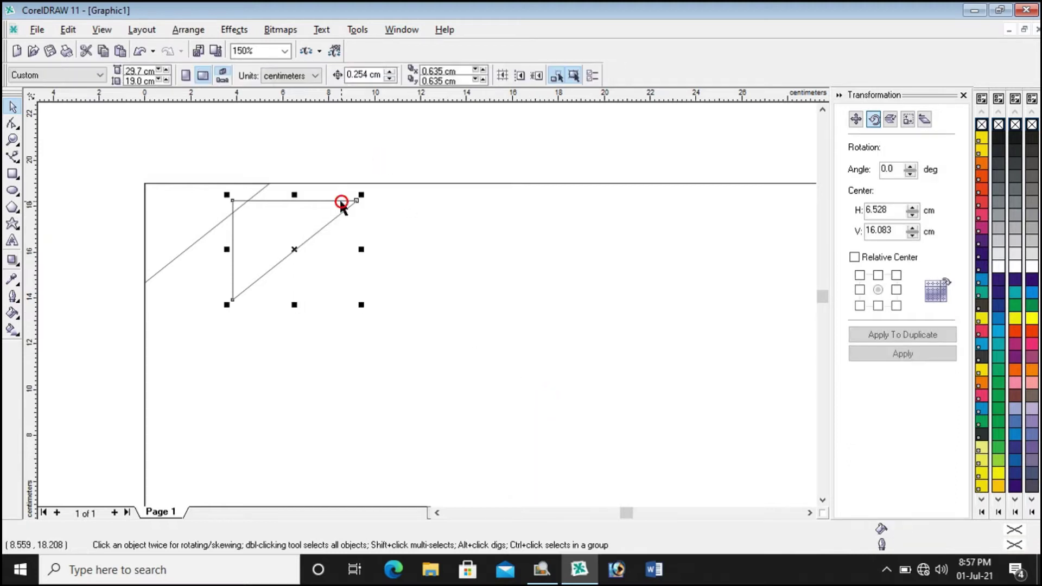
click(345, 161)
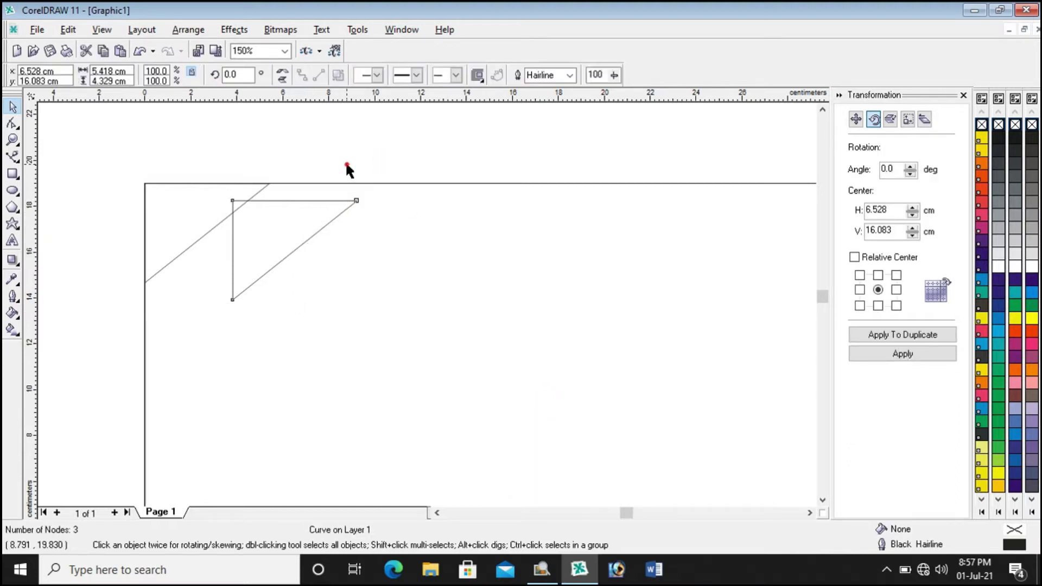
click(197, 183)
click(407, 154)
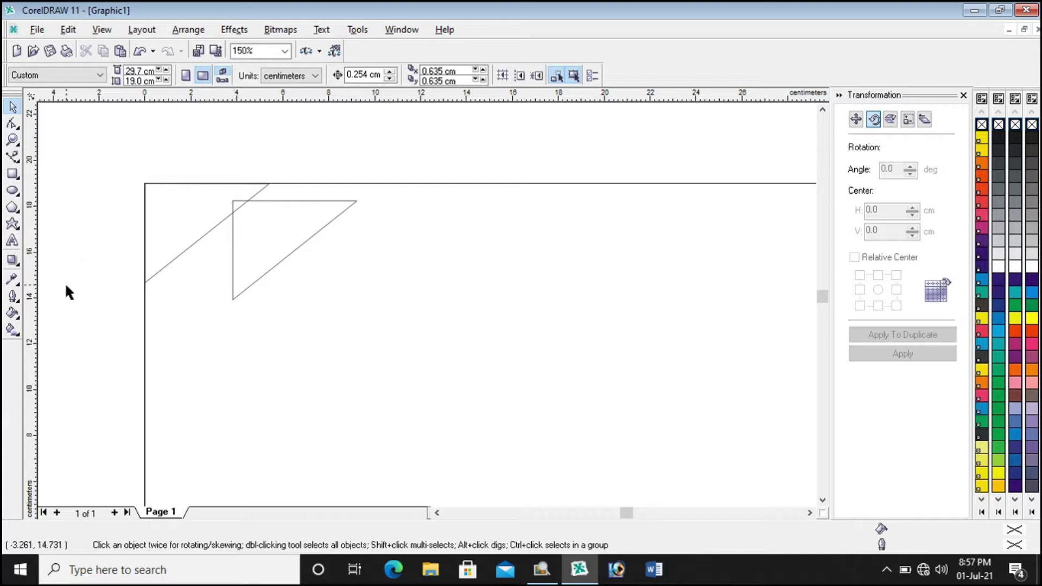
Step: Apply a black-to-white linear fountain fill to the original corner triangle, running from its lower tip toward its upper-right tip
click(149, 278)
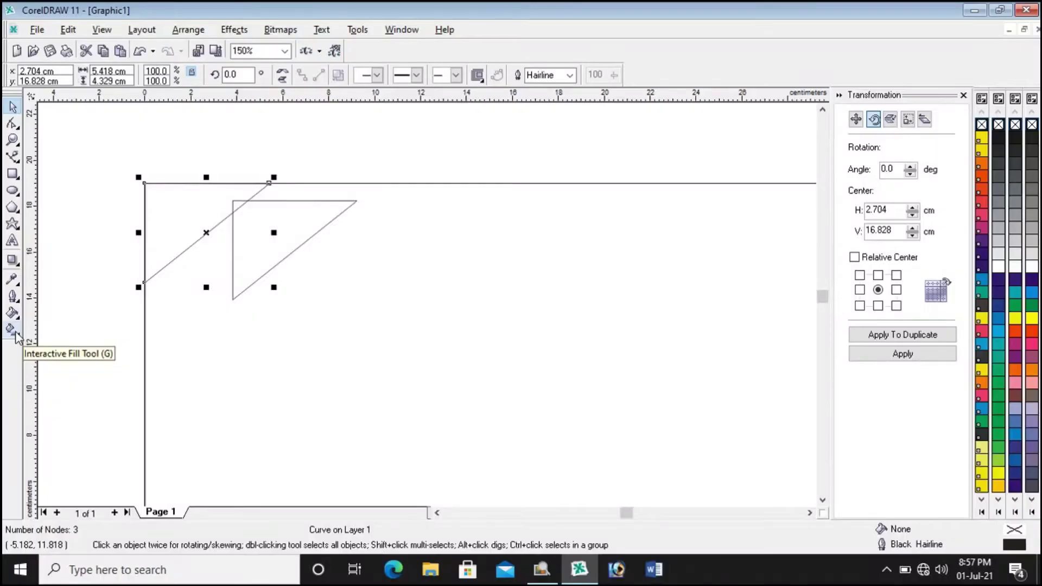
click(12, 329)
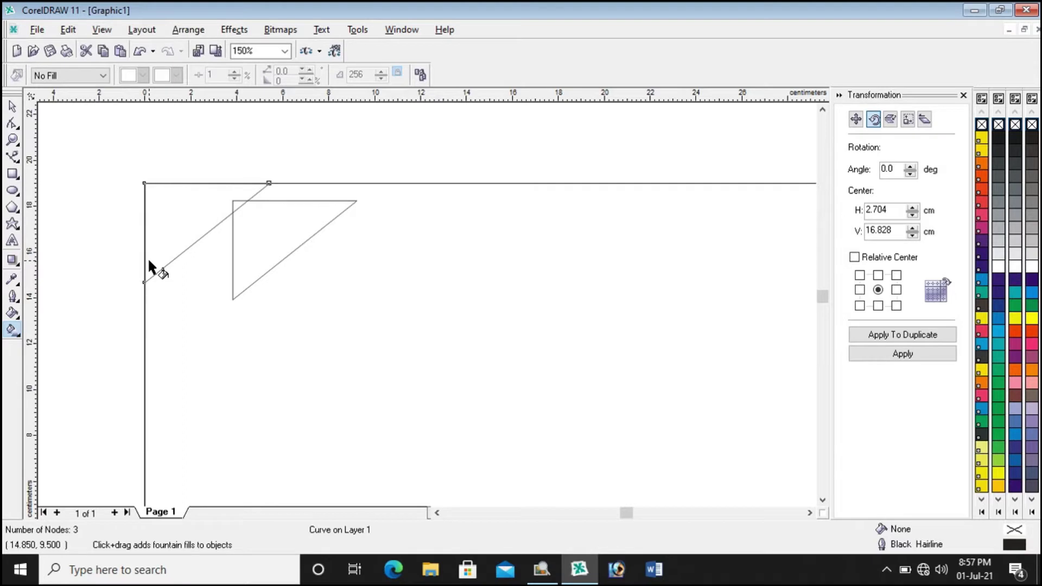
drag(148, 260, 234, 188)
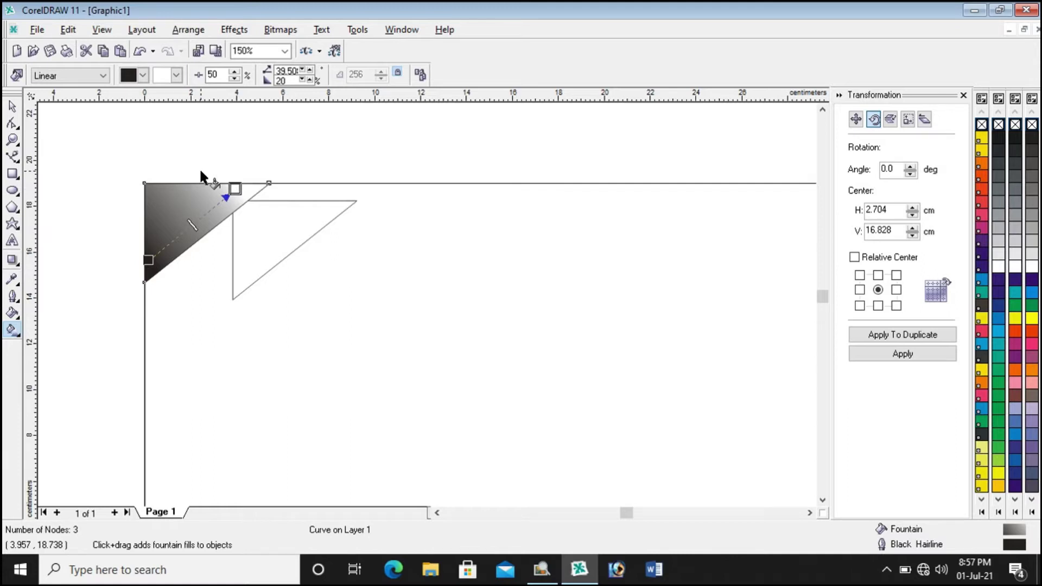
click(12, 107)
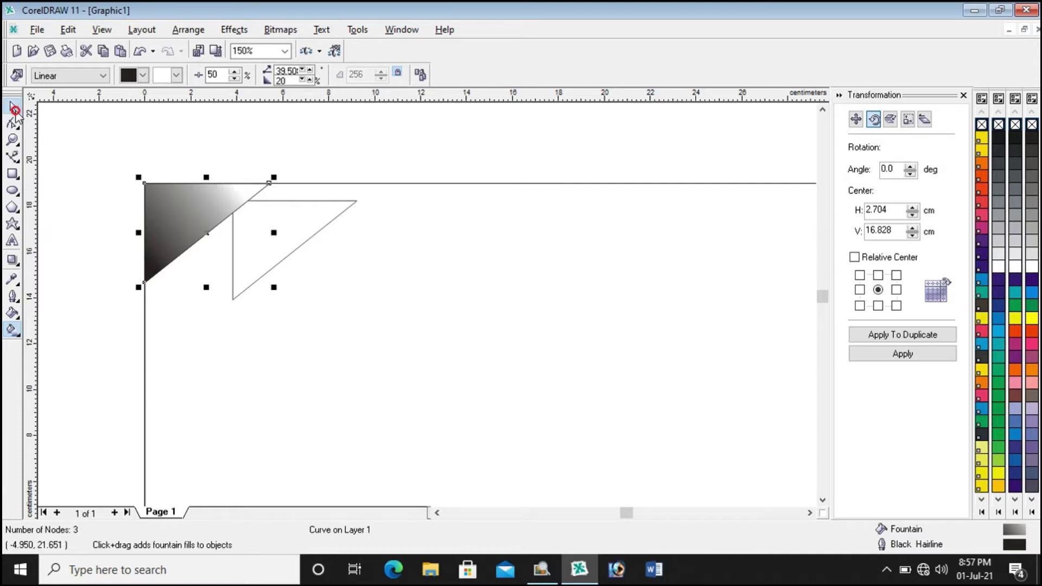
click(197, 143)
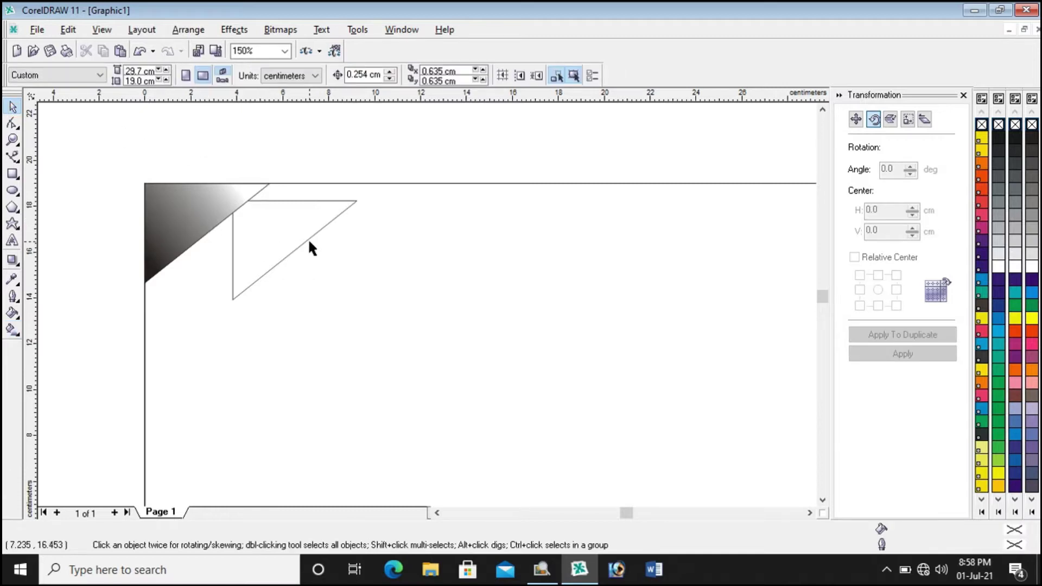
Step: Move the unfilled duplicate triangle into the page's upper-left corner, aligned with the gradient-filled triangle
drag(307, 244, 266, 225)
key(ctrl+z)
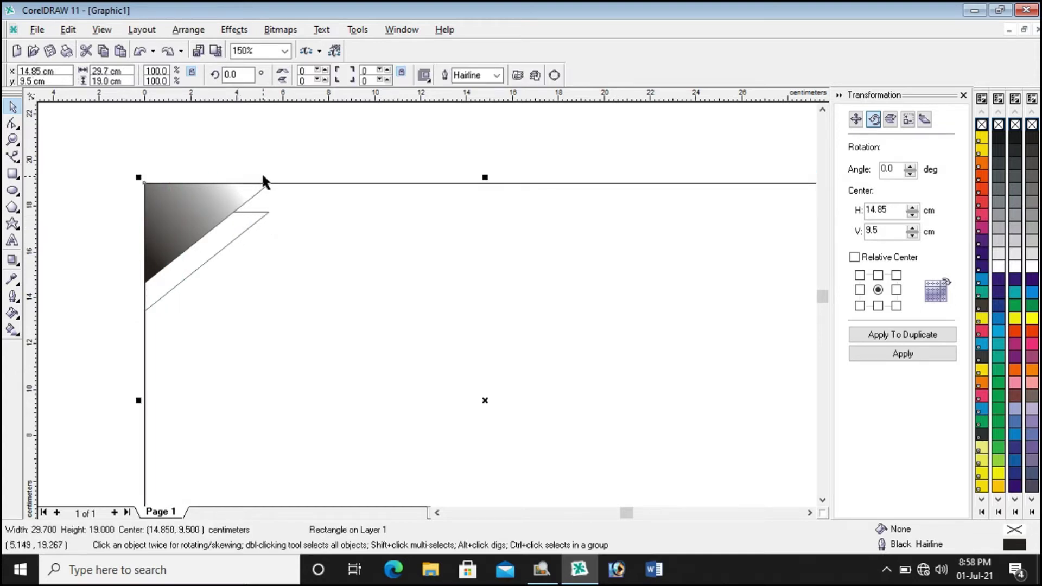
click(263, 175)
click(264, 213)
drag(205, 259, 206, 231)
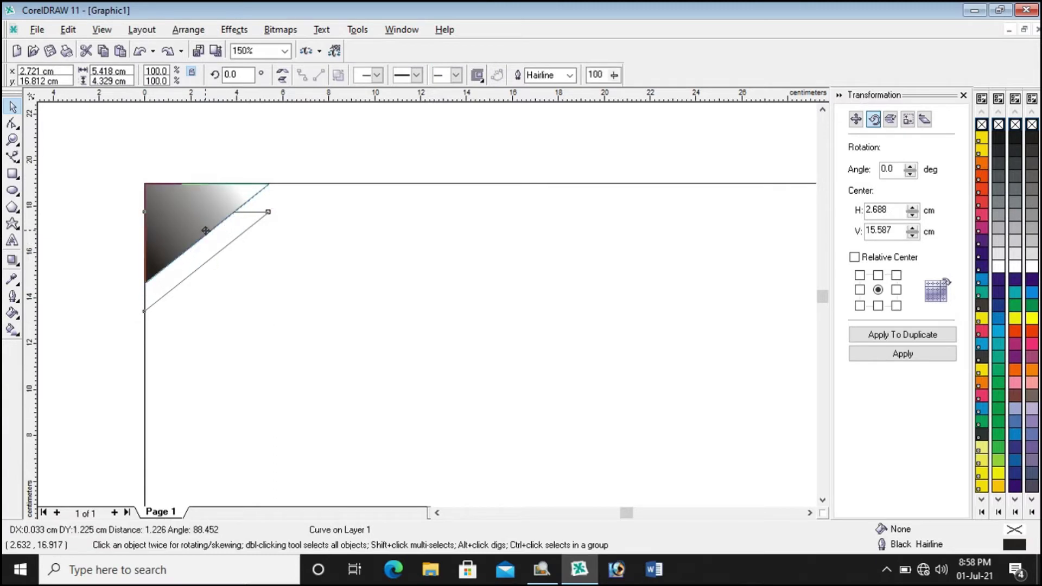
drag(205, 231, 205, 229)
Step: Extend the unfilled triangle's upper-right node along the page's top edge, making the shape about 10.6 cm wide
drag(269, 184, 384, 185)
click(299, 157)
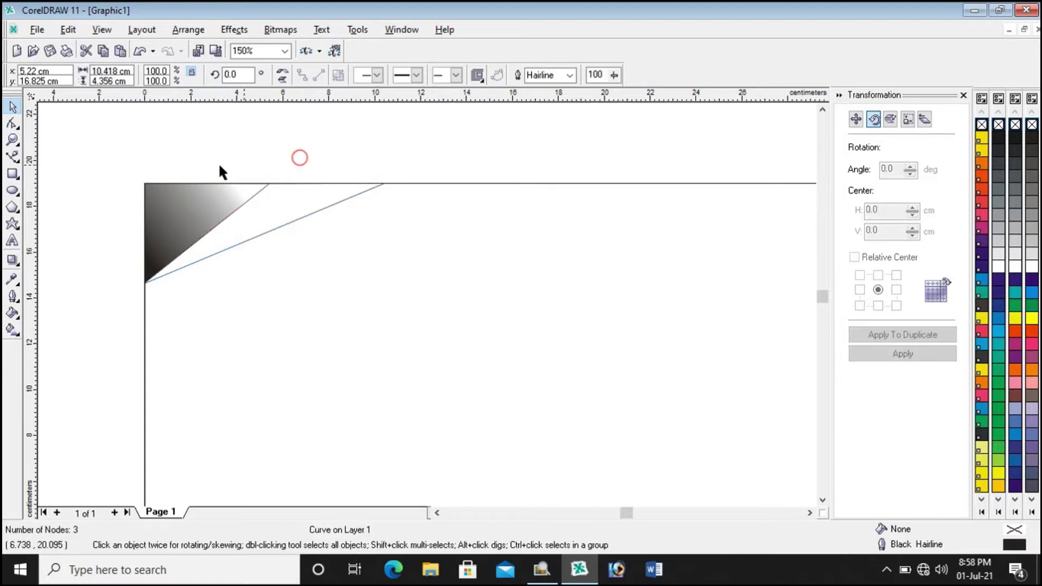
scroll(220, 165, down, 1)
scroll(258, 153, up, 1)
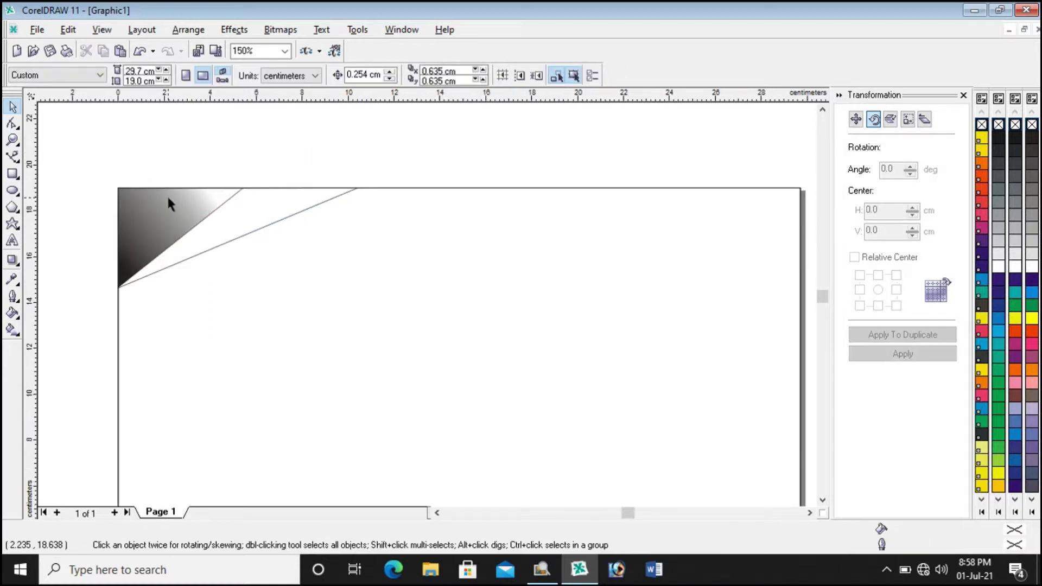
click(314, 206)
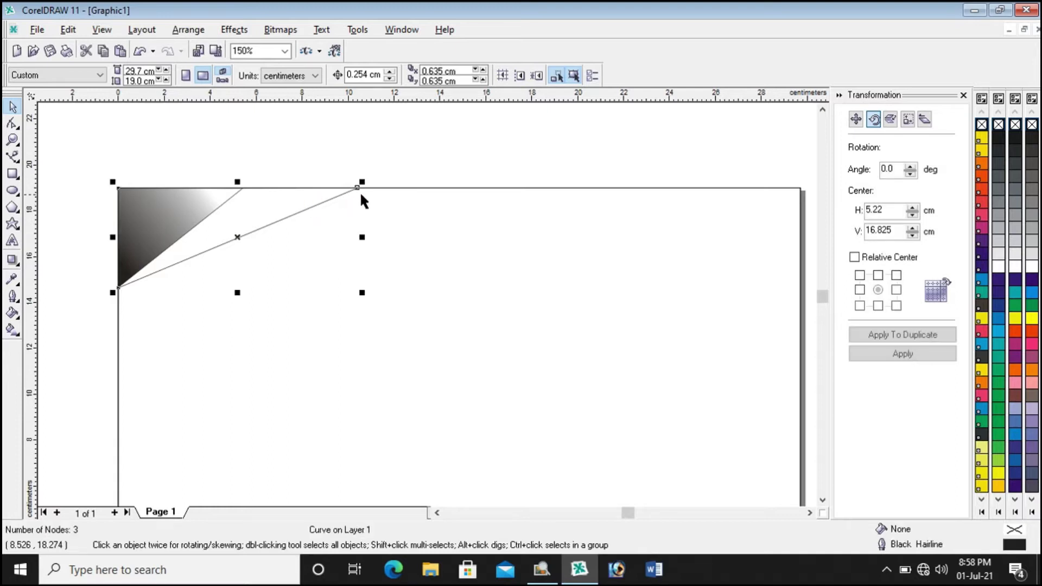
drag(358, 188, 363, 190)
click(356, 160)
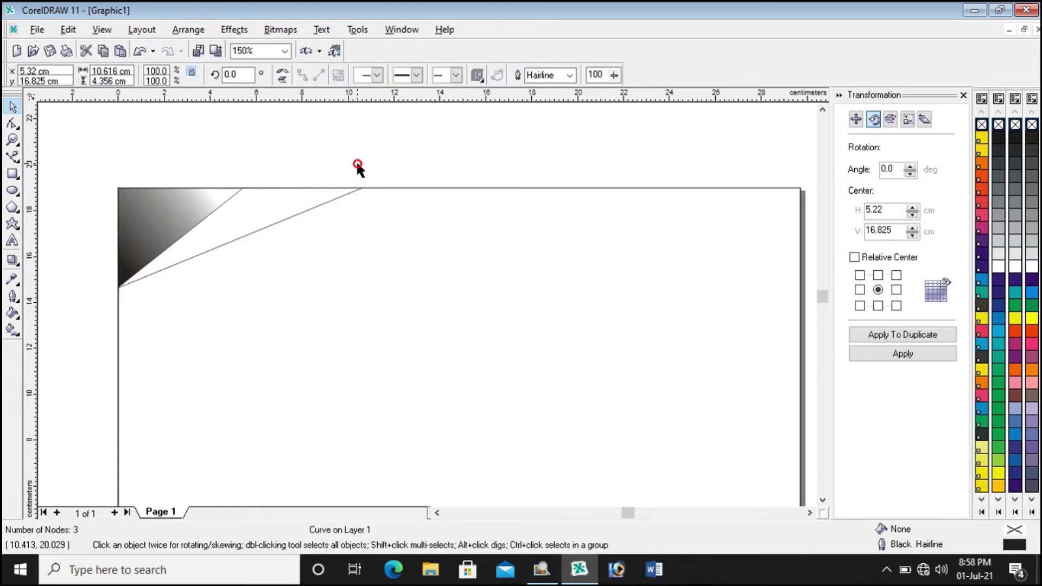
Step: Duplicate the 10.6 cm wide triangle down and to the right, and send the copy to the back
click(290, 218)
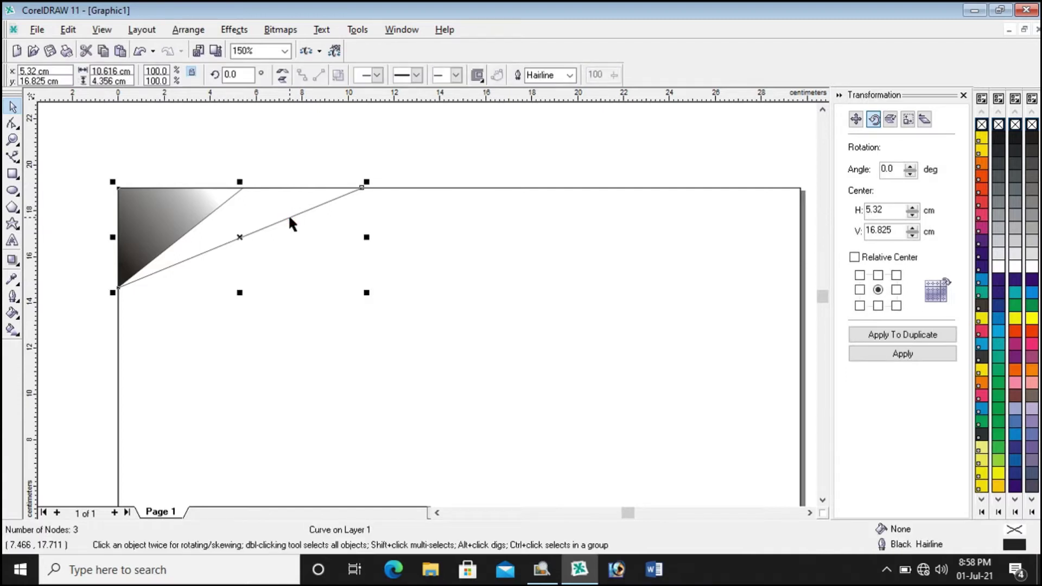
drag(239, 237, 310, 265)
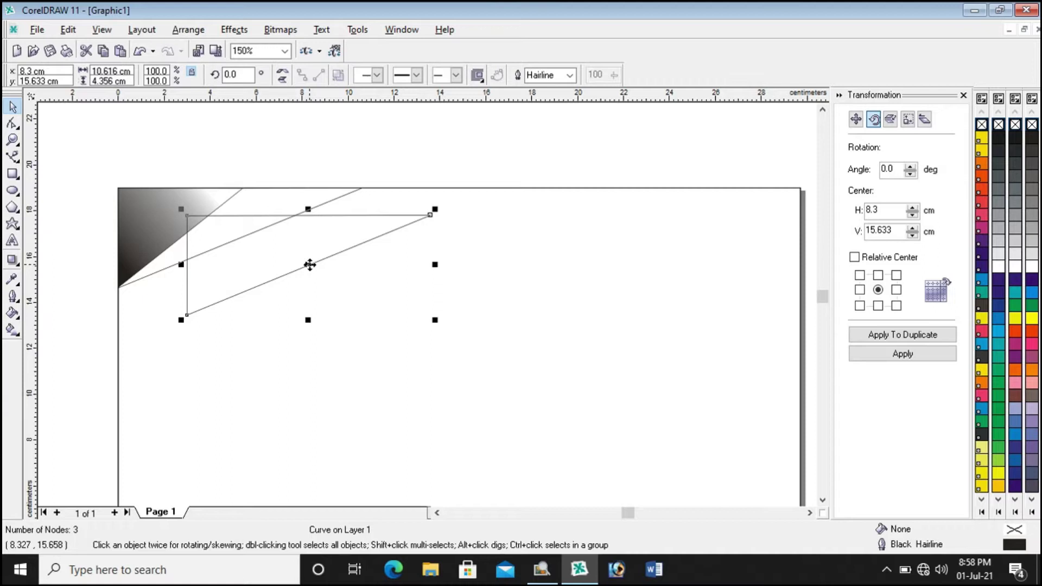
right_click(362, 234)
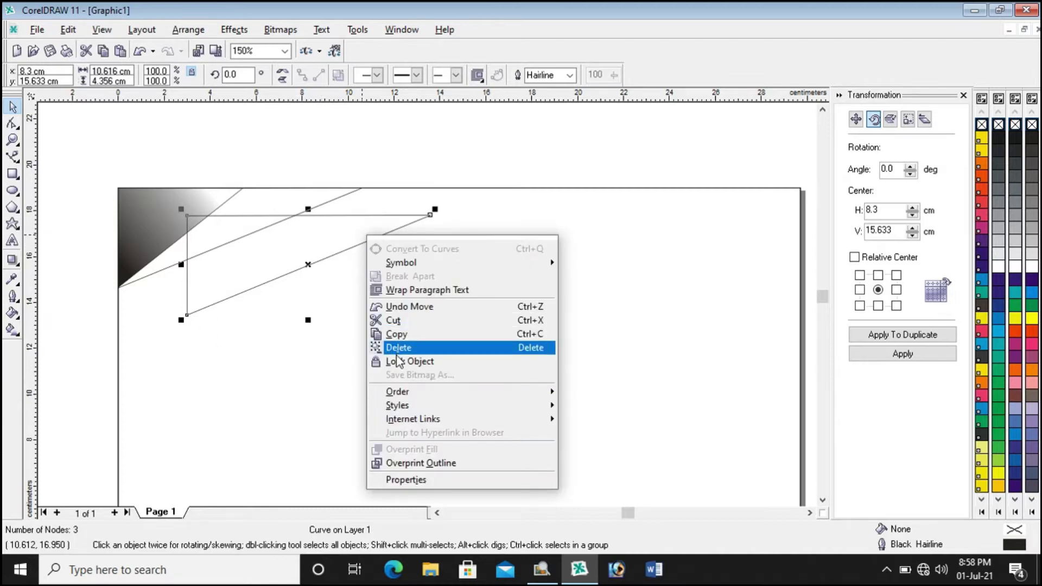
mouse_move(404, 400)
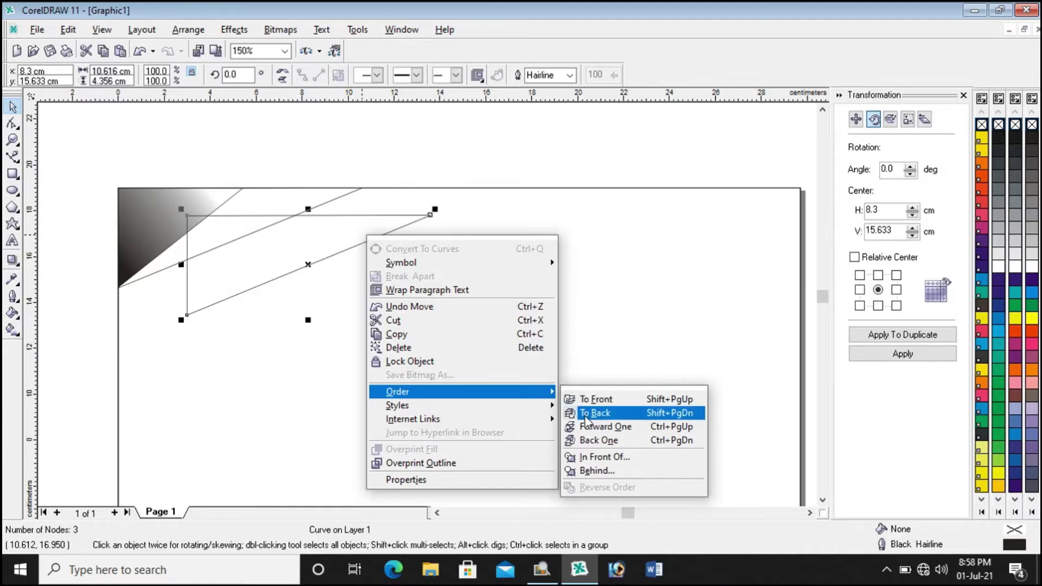
click(585, 414)
click(445, 166)
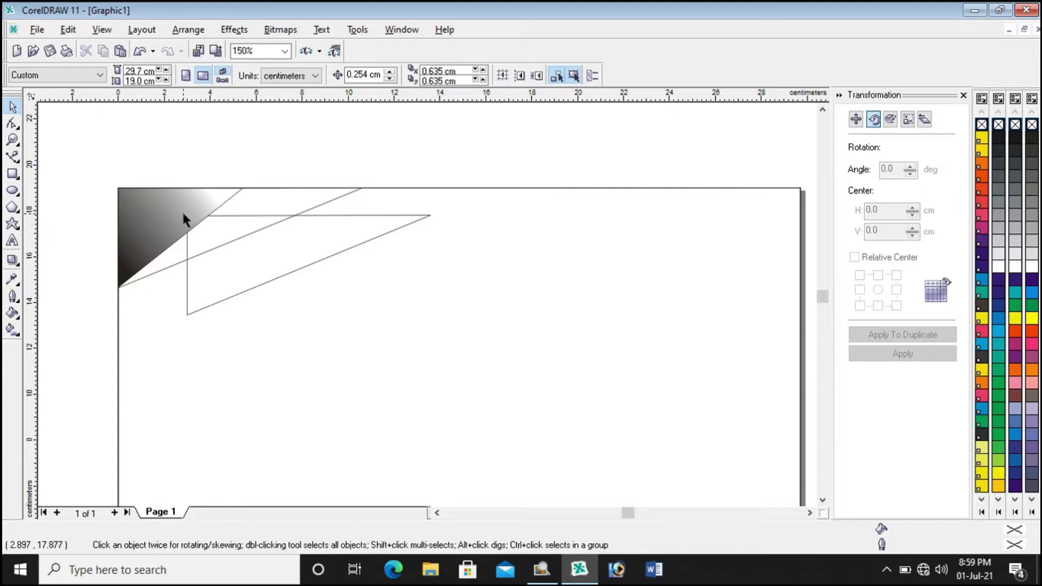
Step: Align the new copy with the page's upper-left corner and extend its upper-right node to make it about 16.6 cm wide
click(332, 216)
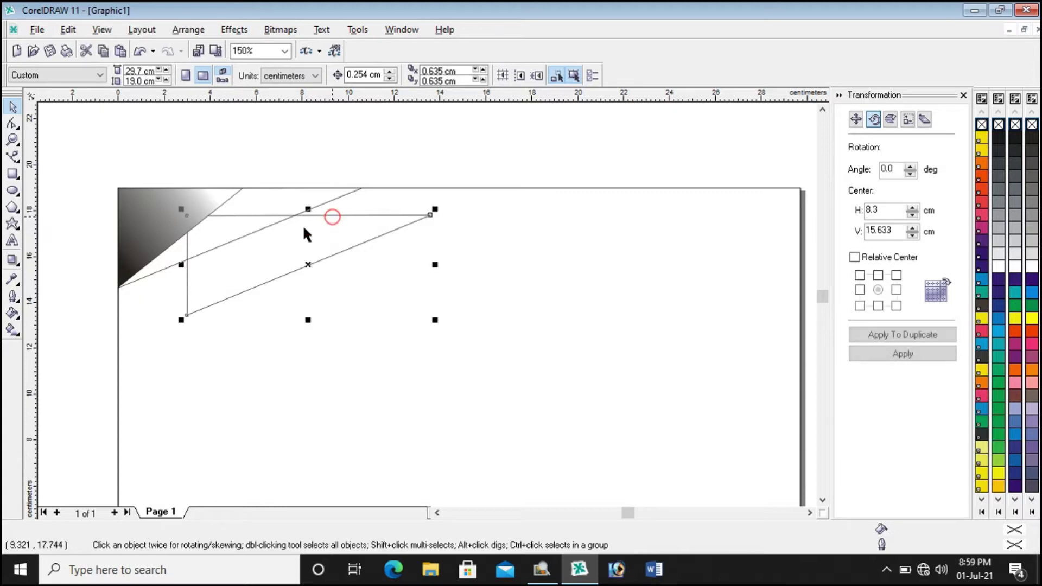
drag(308, 264, 242, 233)
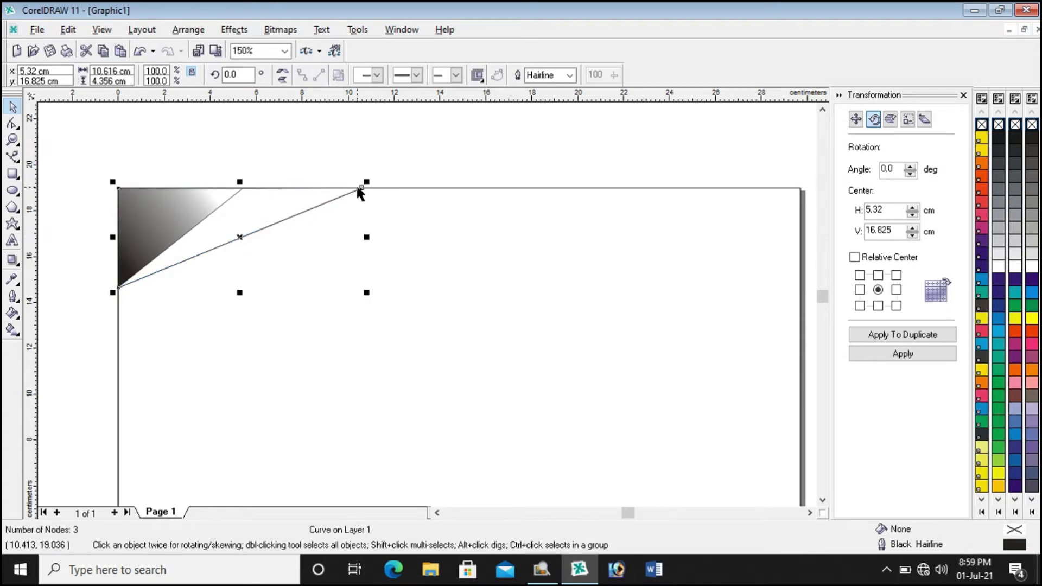
drag(362, 187, 498, 189)
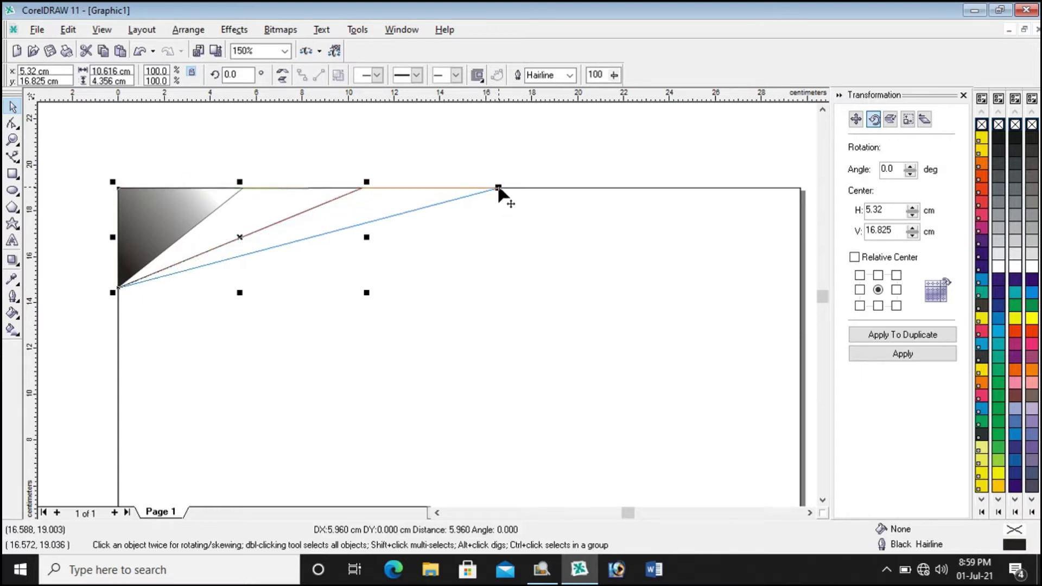
drag(498, 188, 498, 189)
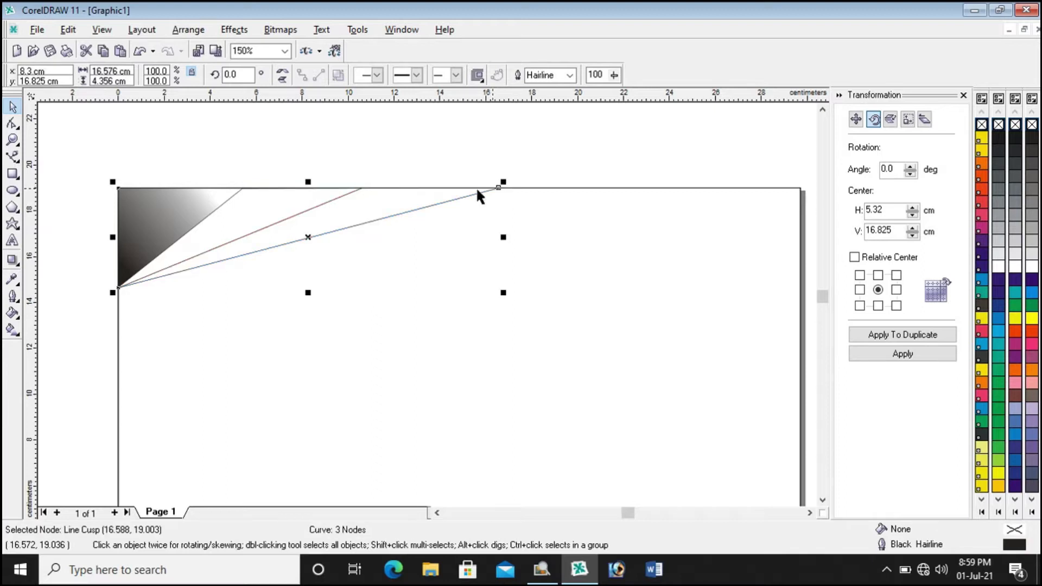
click(411, 186)
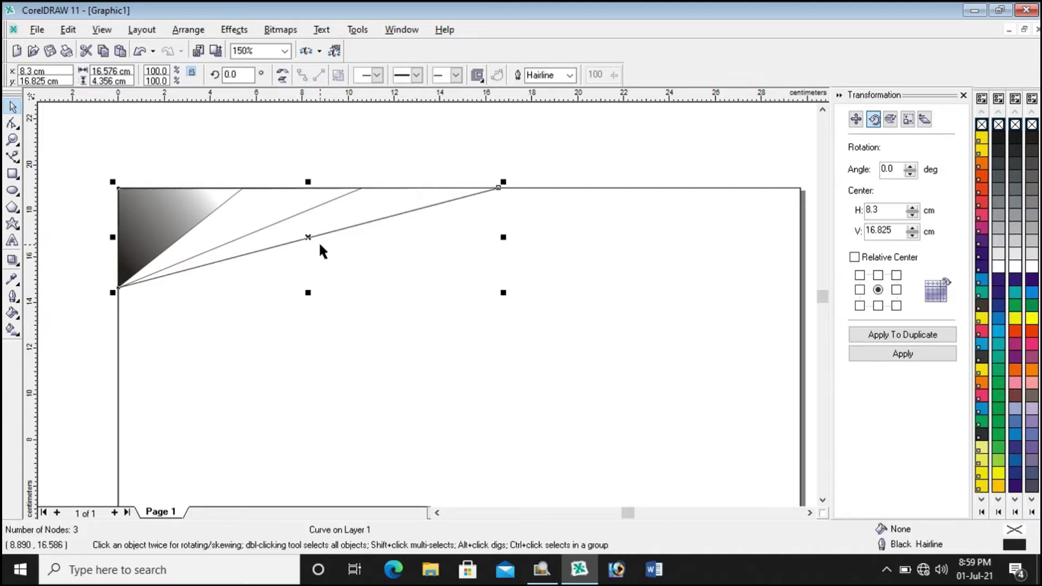
Step: Duplicate the 16.6 cm wide triangle, align the copy with the page corner, and extend its upper-right node to about 24.2 cm wide
drag(311, 239, 333, 272)
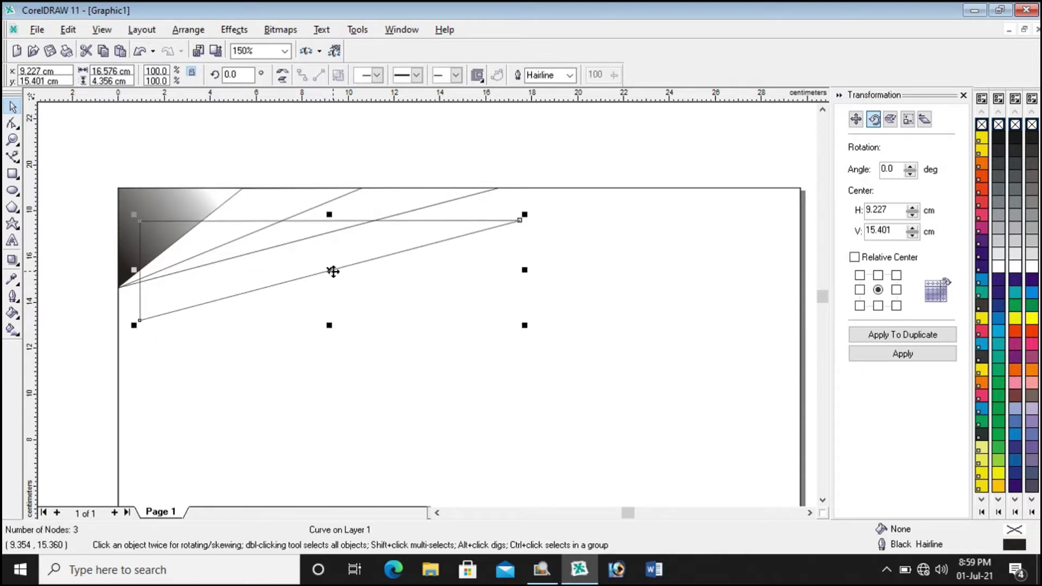
drag(333, 272, 310, 240)
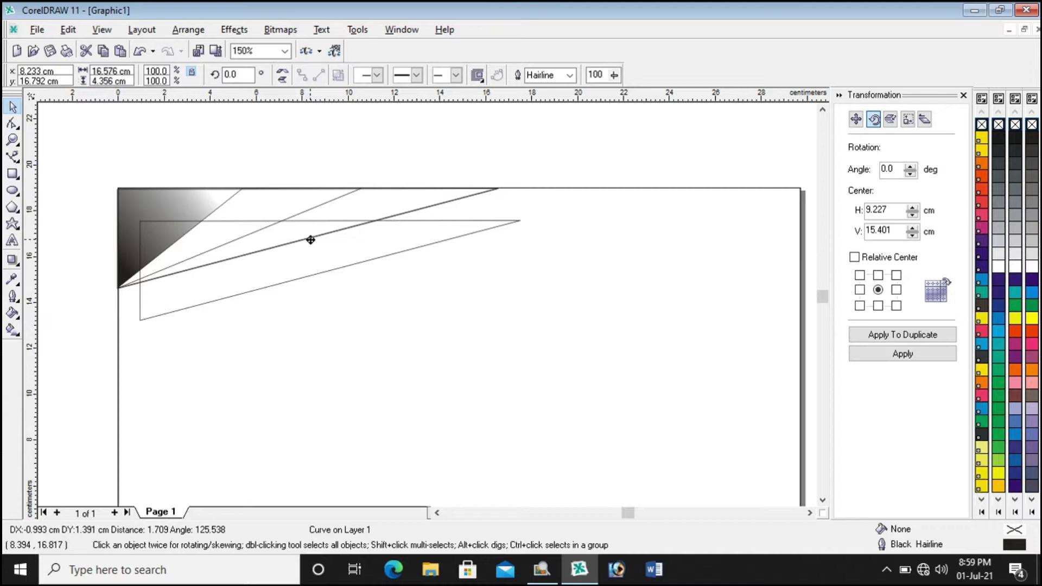
drag(311, 240, 310, 239)
drag(497, 189, 672, 188)
click(568, 159)
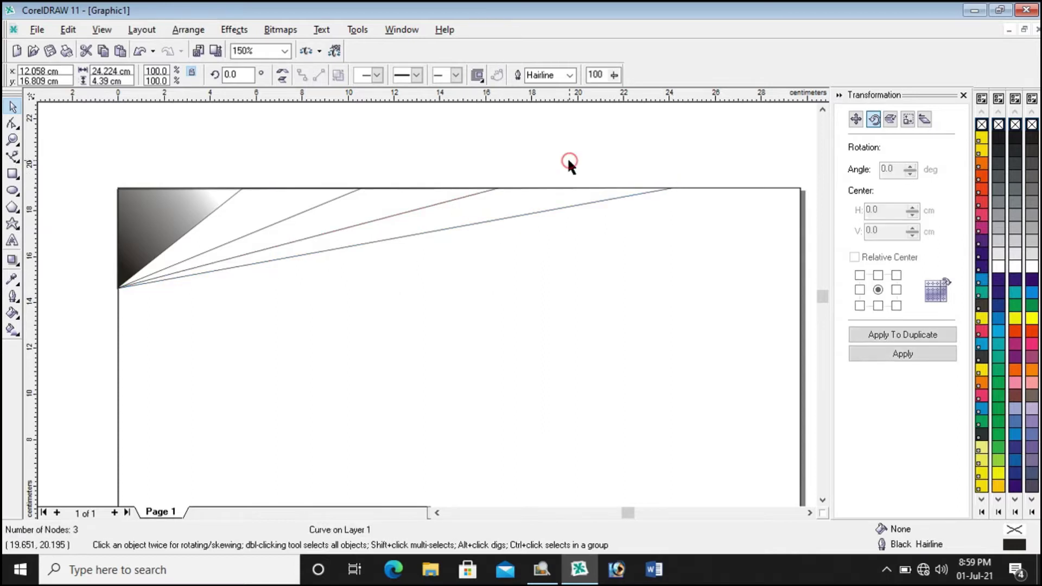
Step: Send the 24.2 cm wide triangle to the back of the stacking order
click(497, 218)
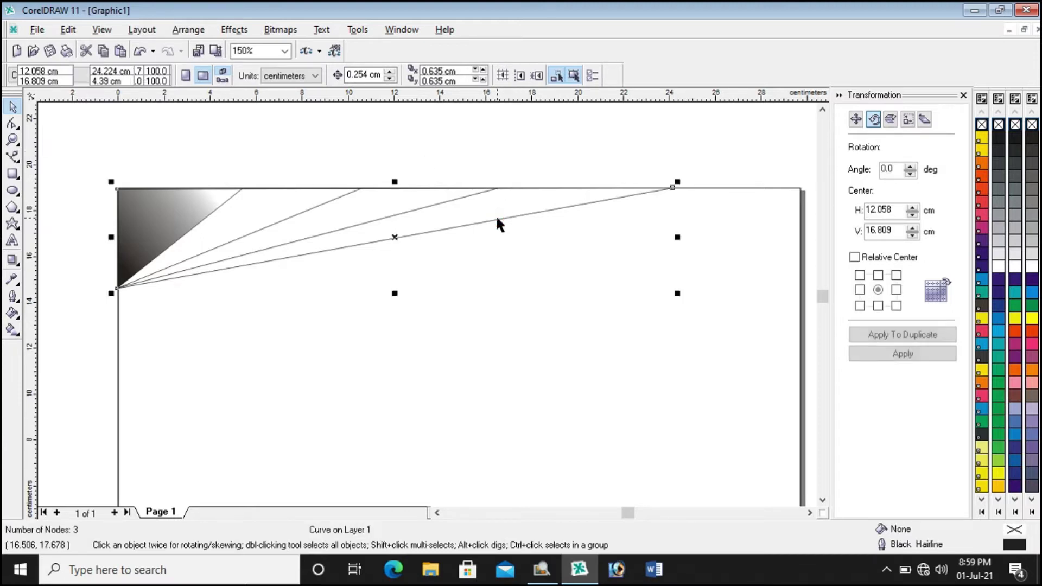
right_click(465, 208)
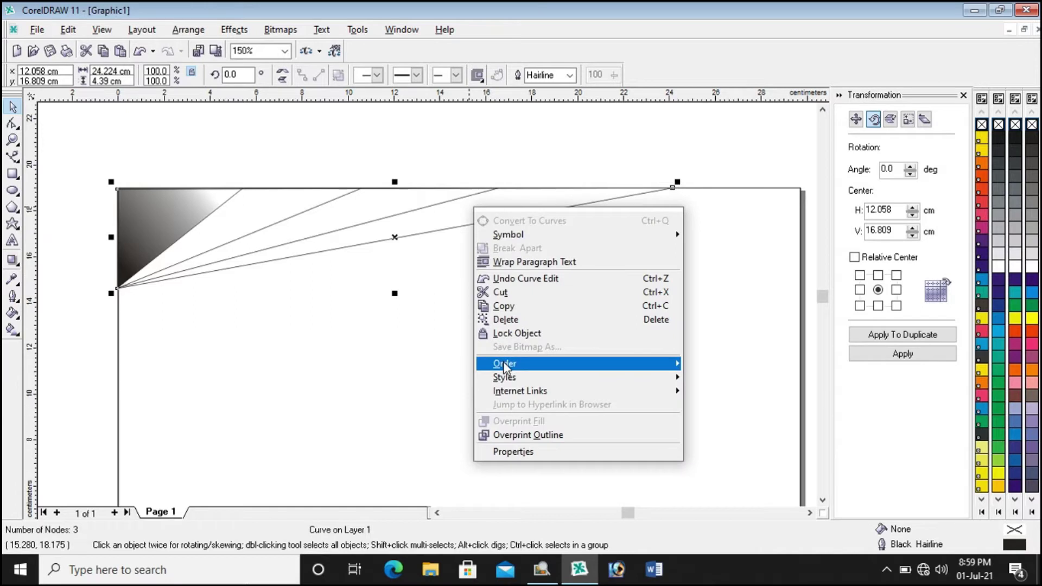
mouse_move(516, 364)
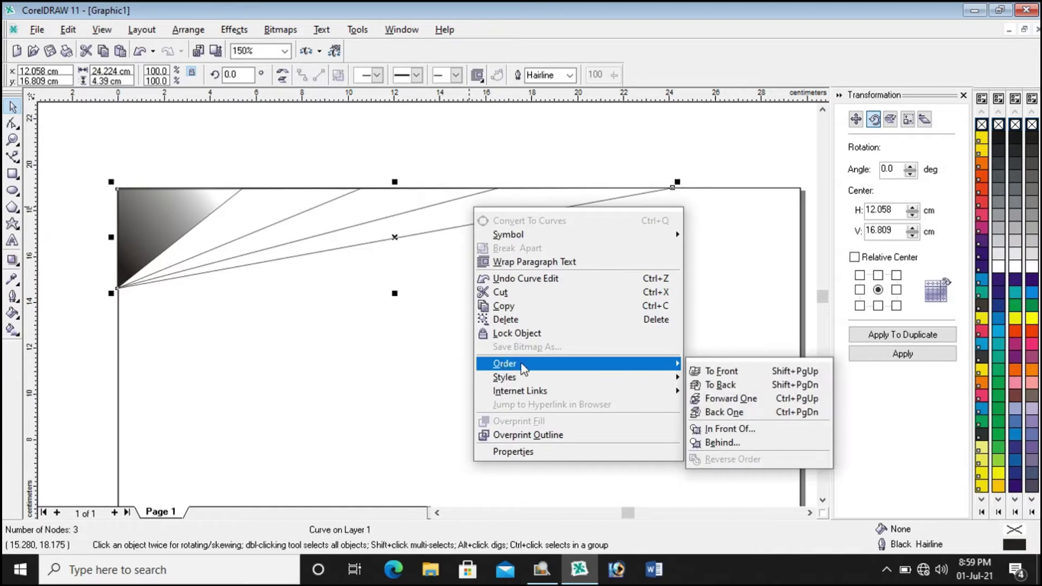
click(727, 383)
click(584, 150)
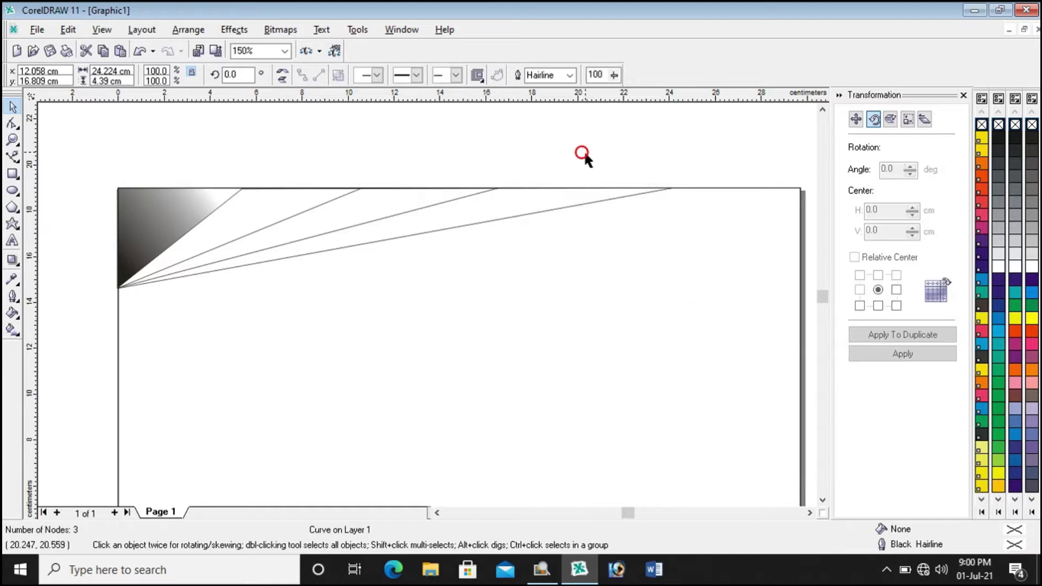
Step: Check the page-size rectangle and the 10.6 cm and 16.6 cm wide triangles by selecting them along the page's top edge
click(418, 207)
click(368, 200)
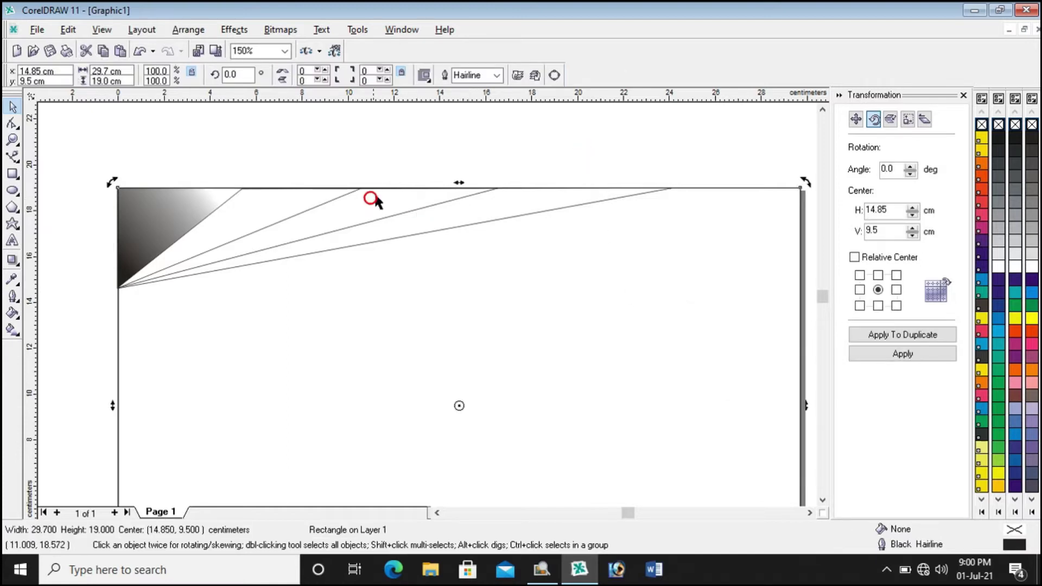
click(389, 190)
click(506, 164)
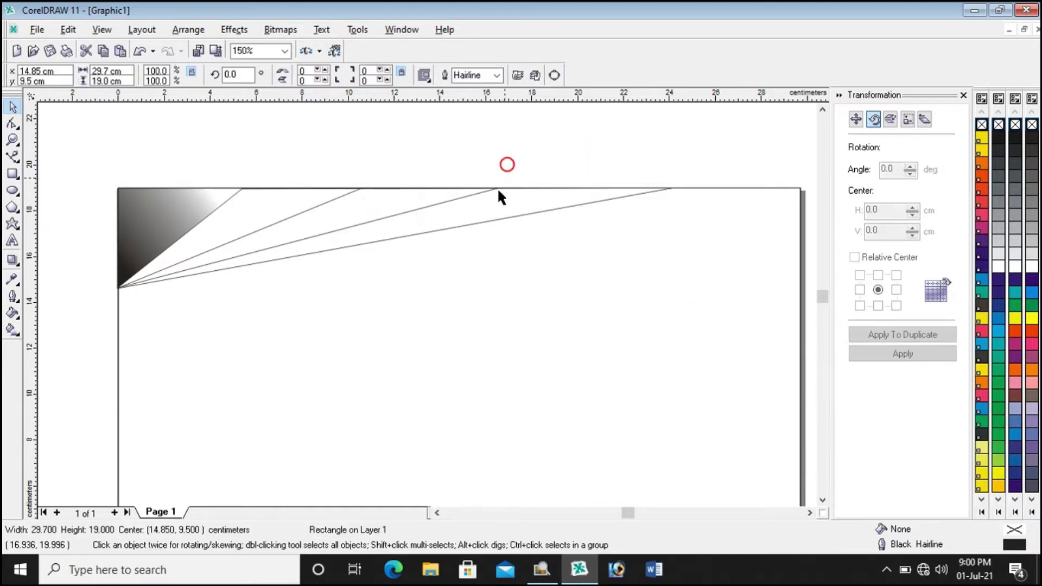
click(490, 190)
click(507, 160)
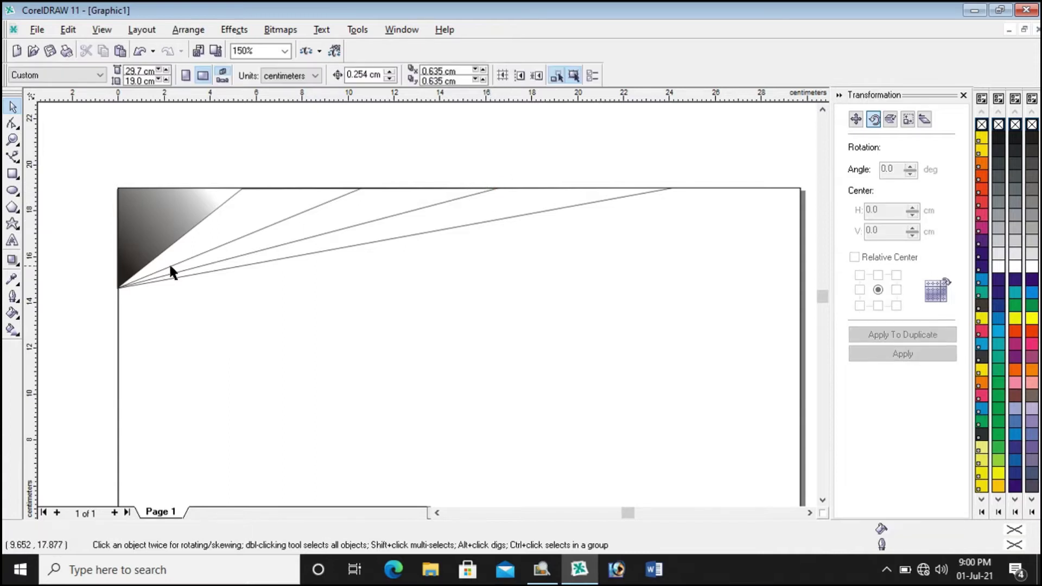
click(334, 197)
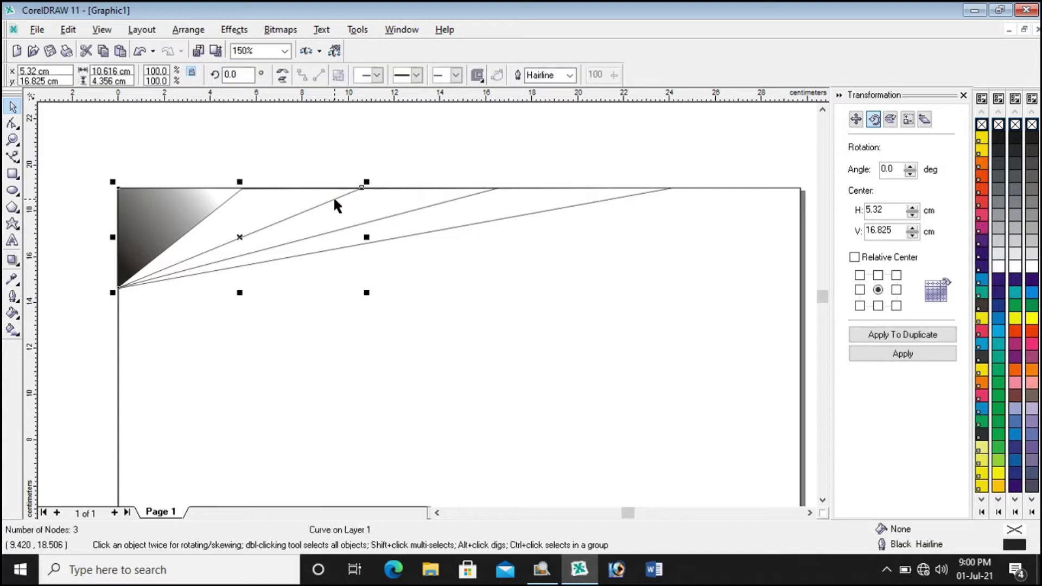
click(466, 196)
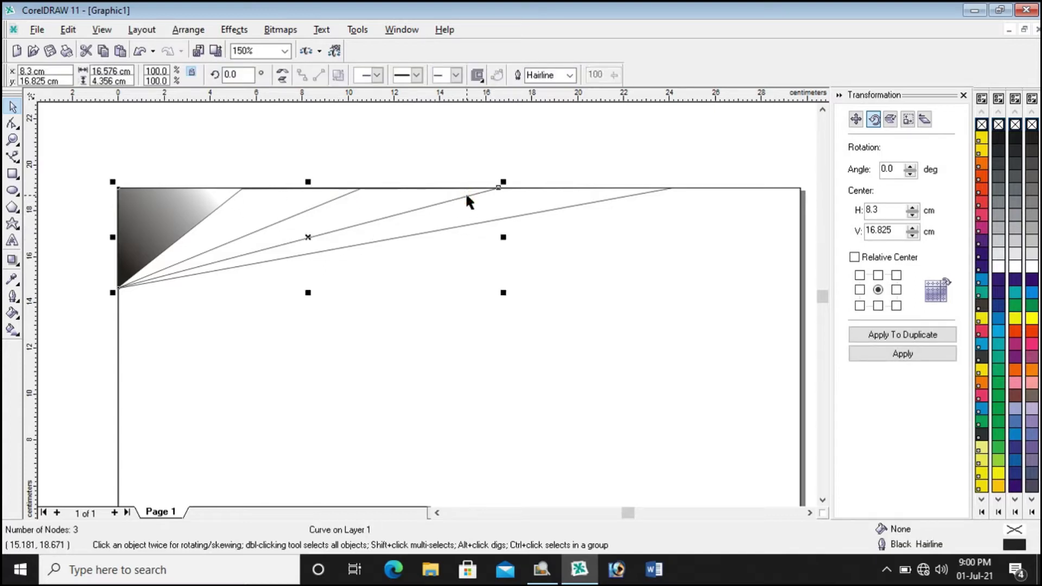
Step: Send the 29.7 by 19 cm page rectangle to the back, behind all the triangles
right_click(397, 200)
click(423, 354)
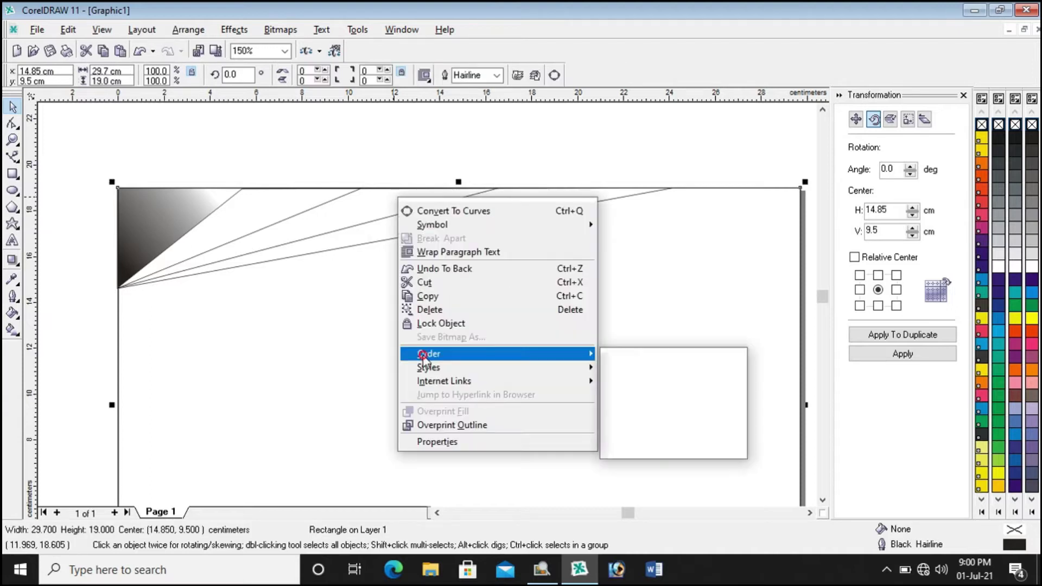
click(626, 380)
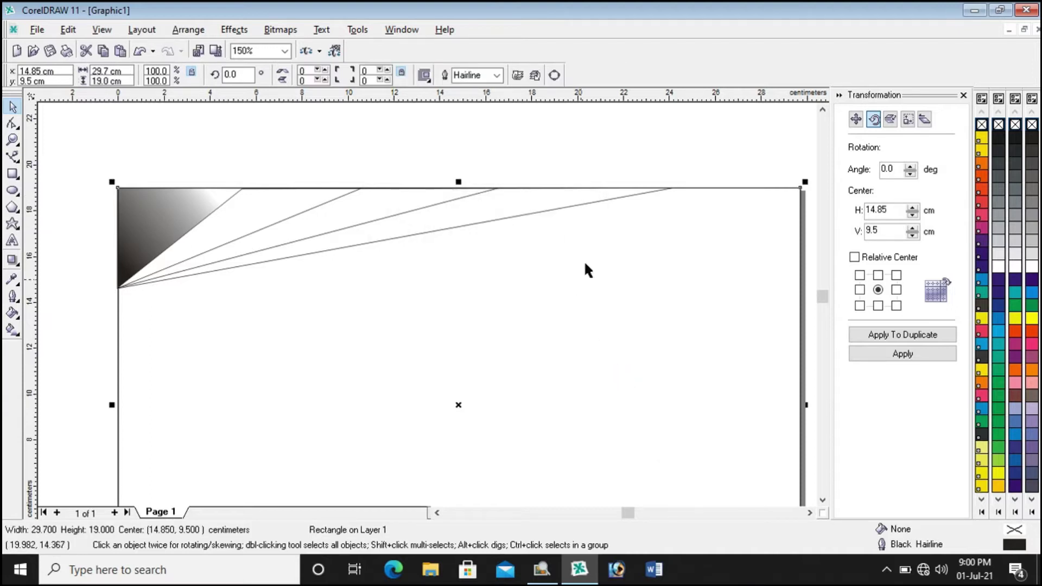
click(540, 155)
scroll(508, 156, down, 2)
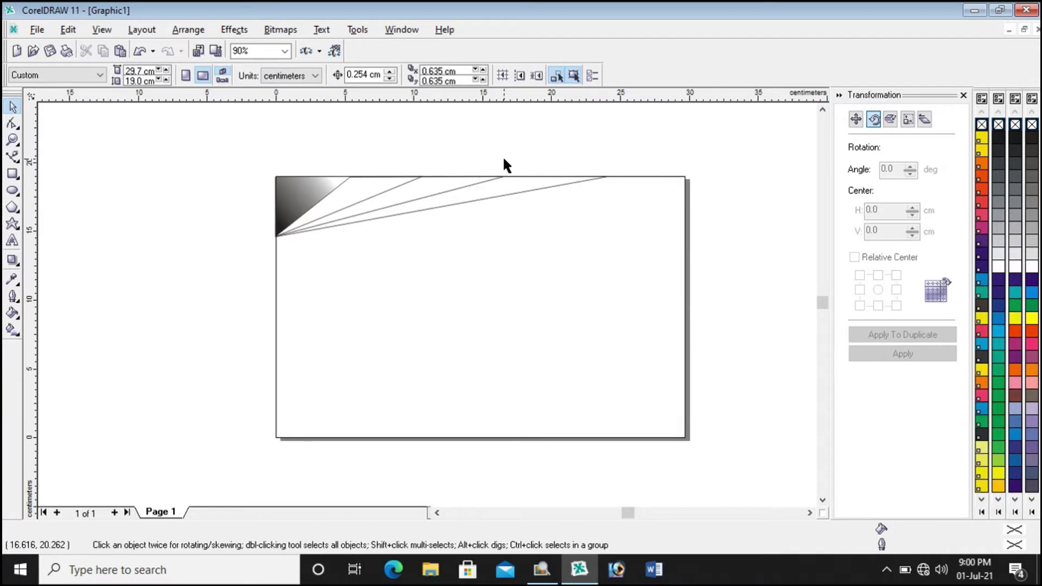
scroll(504, 162, up, 1)
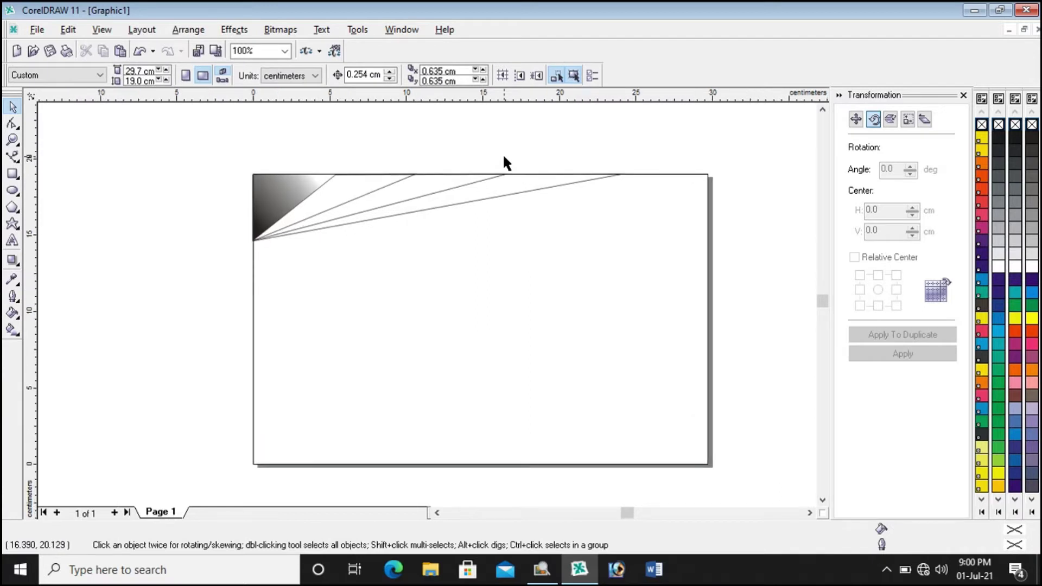
Step: Change the end color of the smallest corner triangle's linear gradient to RGB Red from the Uniform Colors palette
click(428, 143)
scroll(411, 137, up, 1)
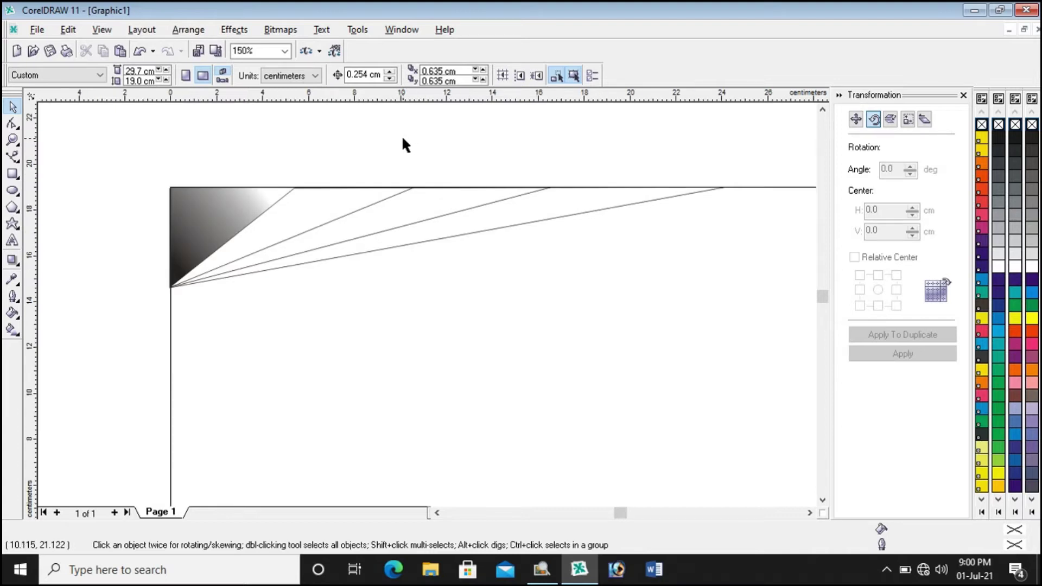
click(214, 227)
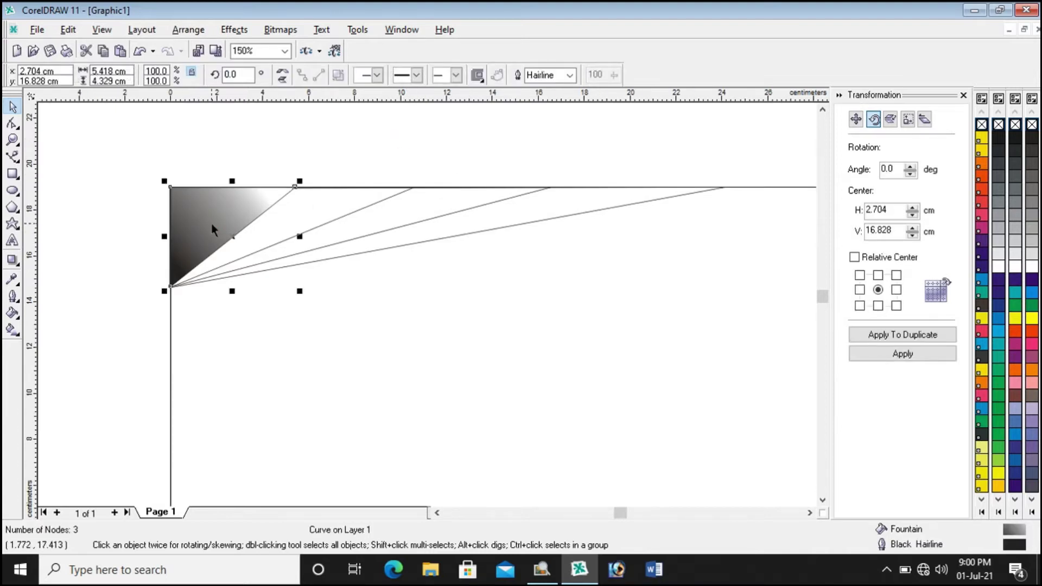
click(11, 330)
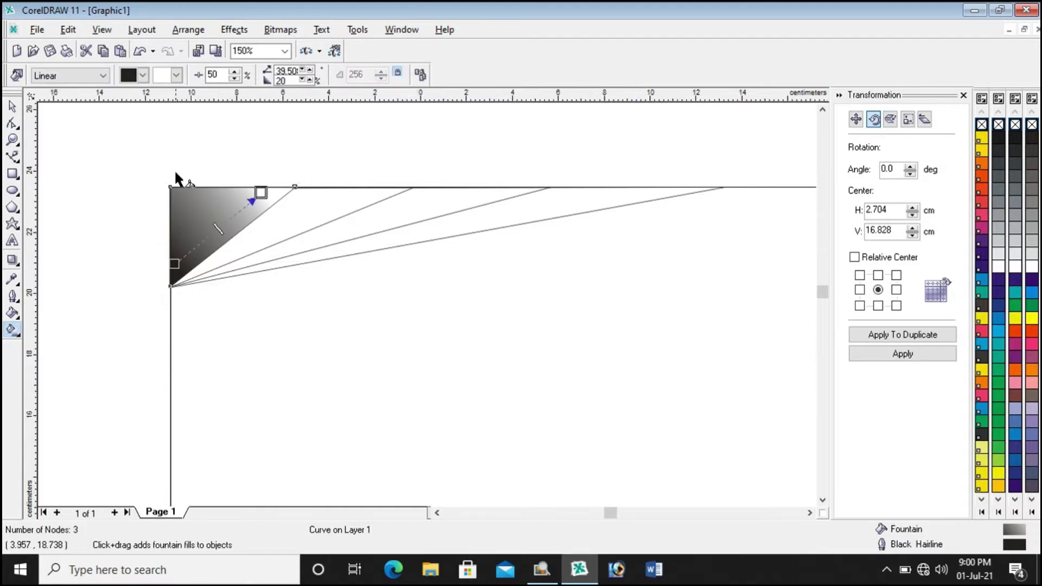
scroll(178, 176, up, 2)
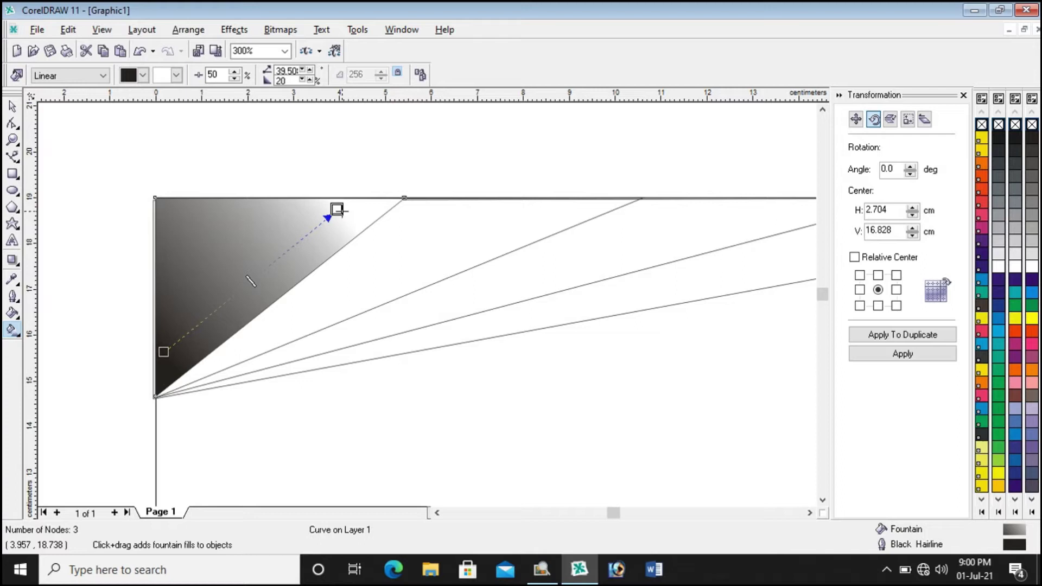
click(177, 75)
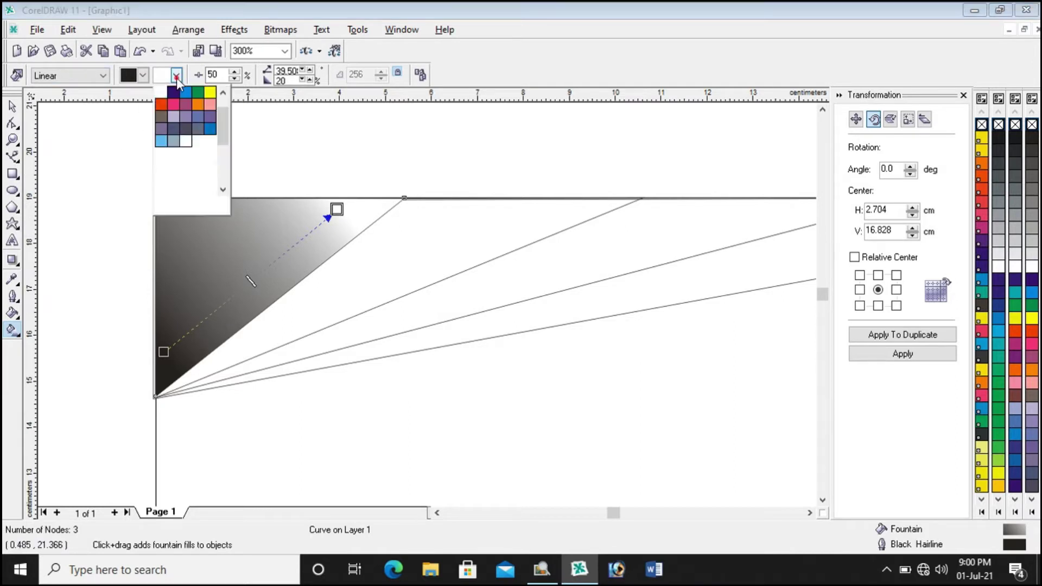
scroll(226, 135, down, 2)
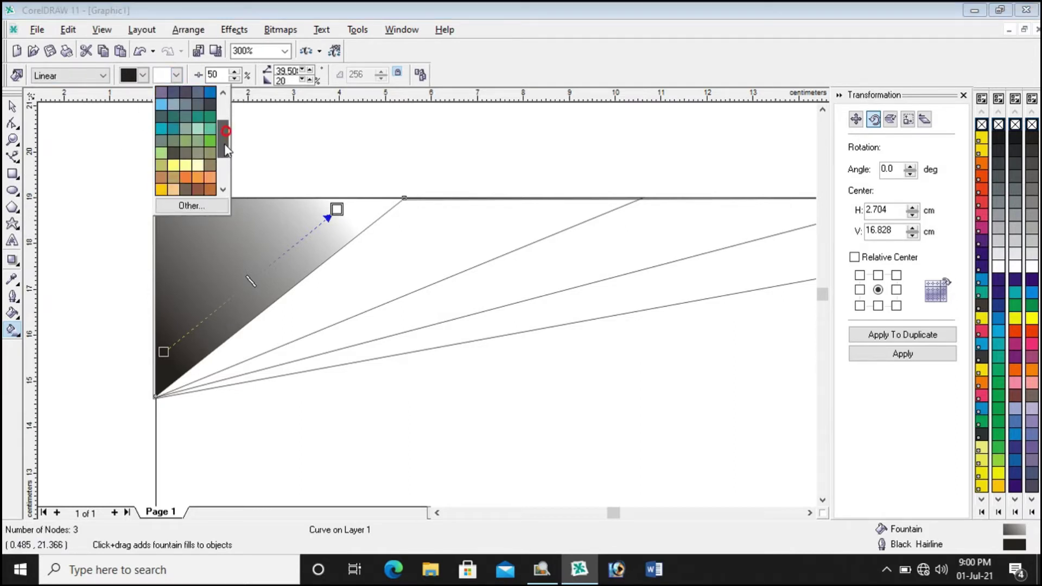
click(187, 206)
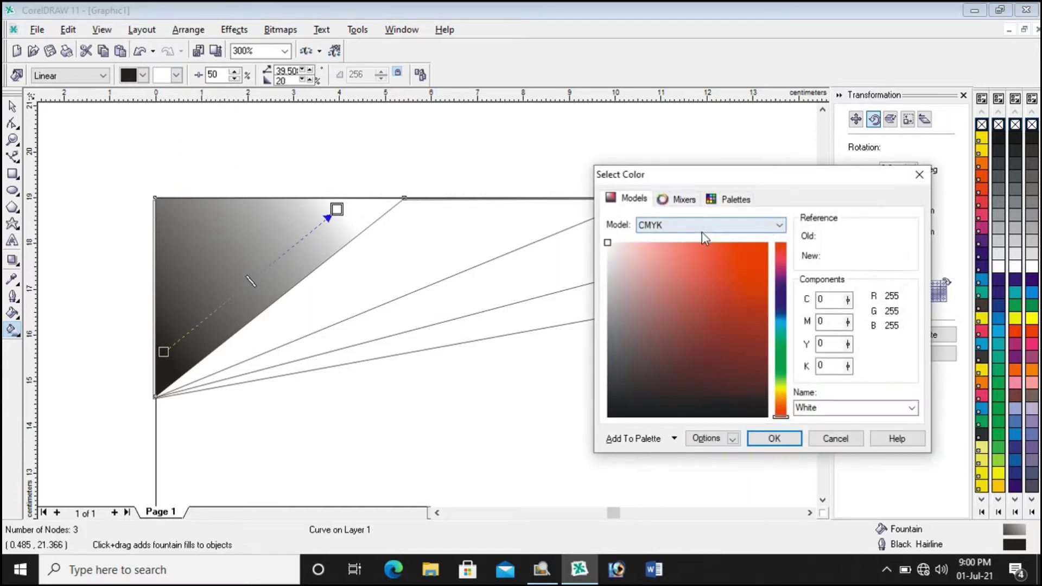
click(738, 201)
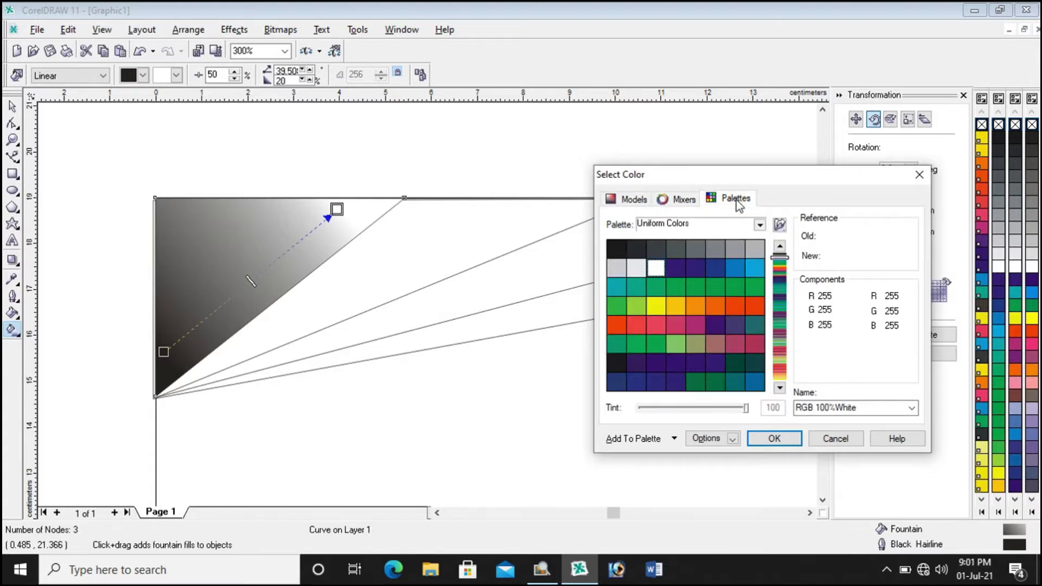
drag(717, 175, 599, 93)
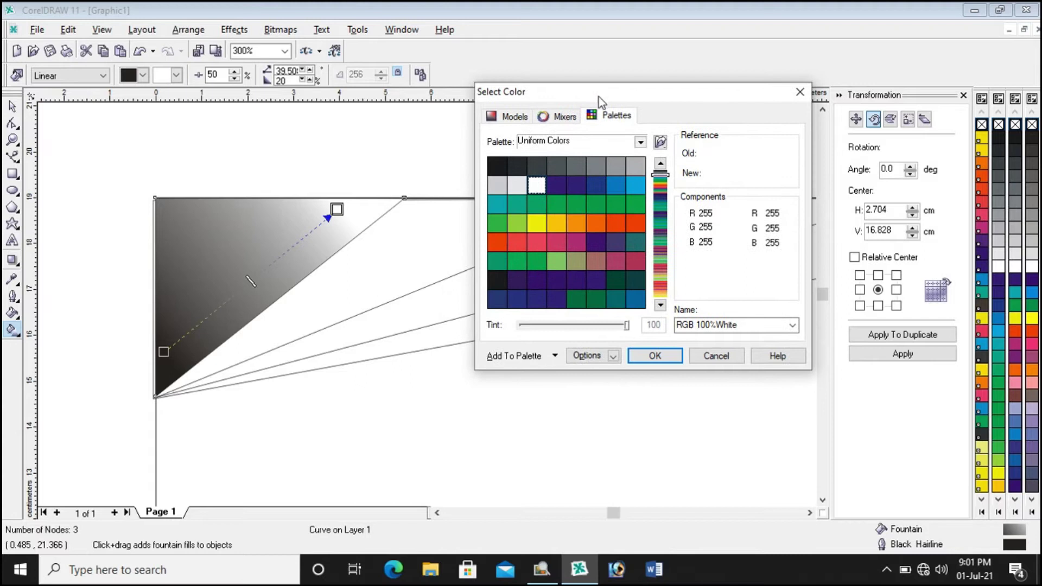
click(637, 222)
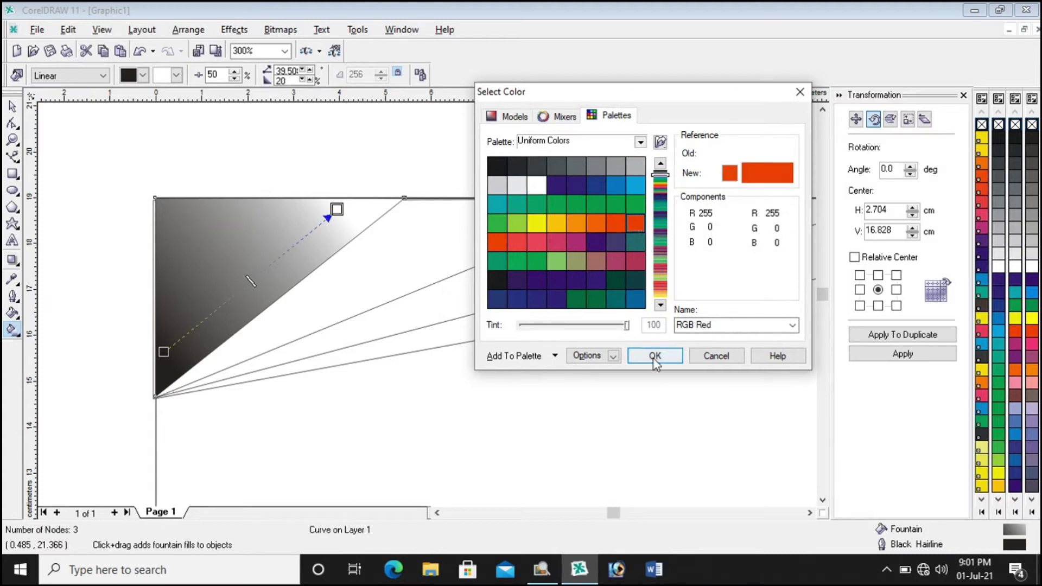
click(655, 355)
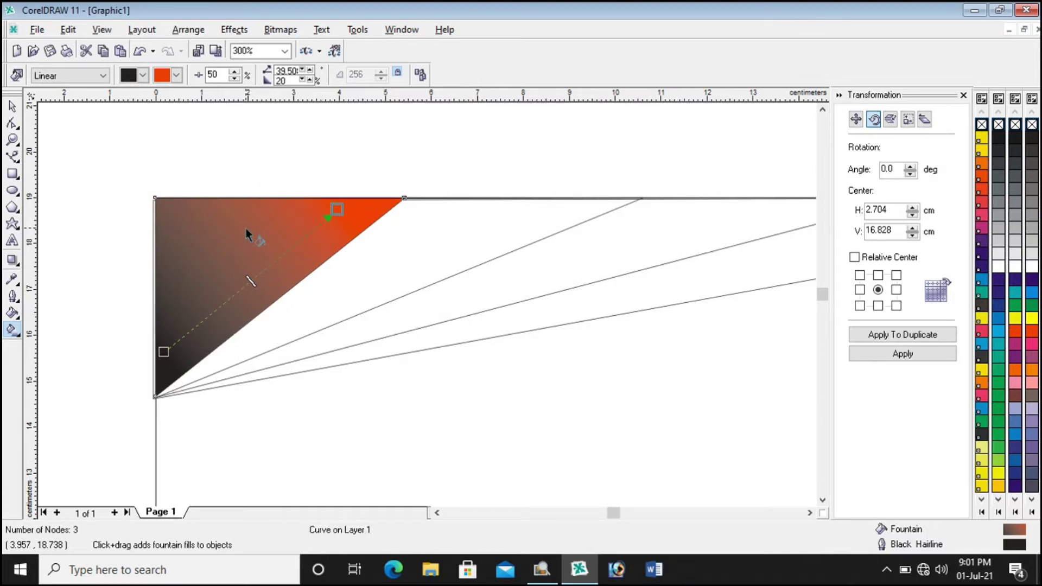
Step: Shift the black-to-red gradient's midpoint toward the black end, to about 22%, and deselect the triangle
scroll(135, 278, up, 1)
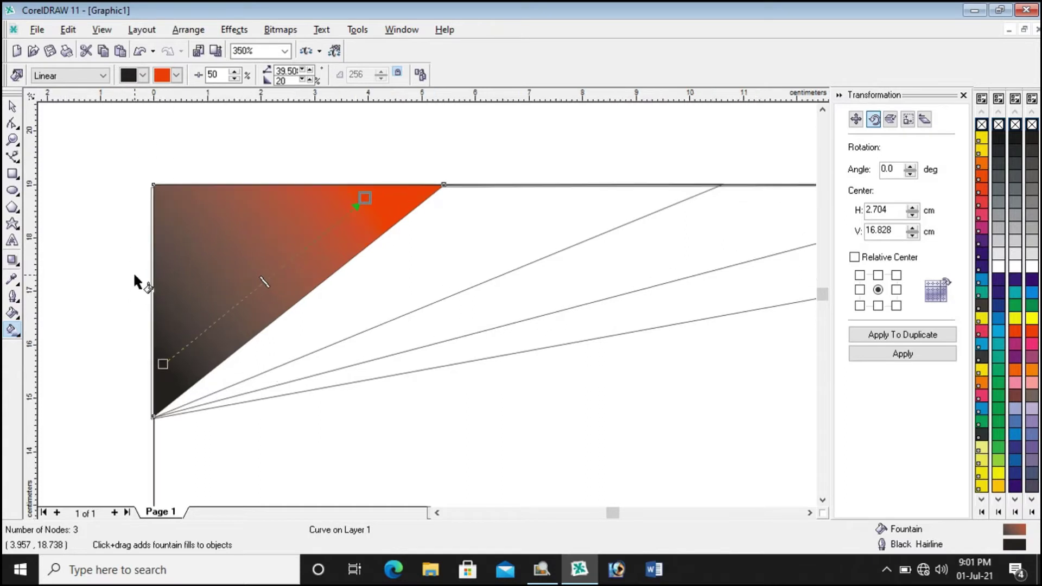
drag(264, 281, 210, 326)
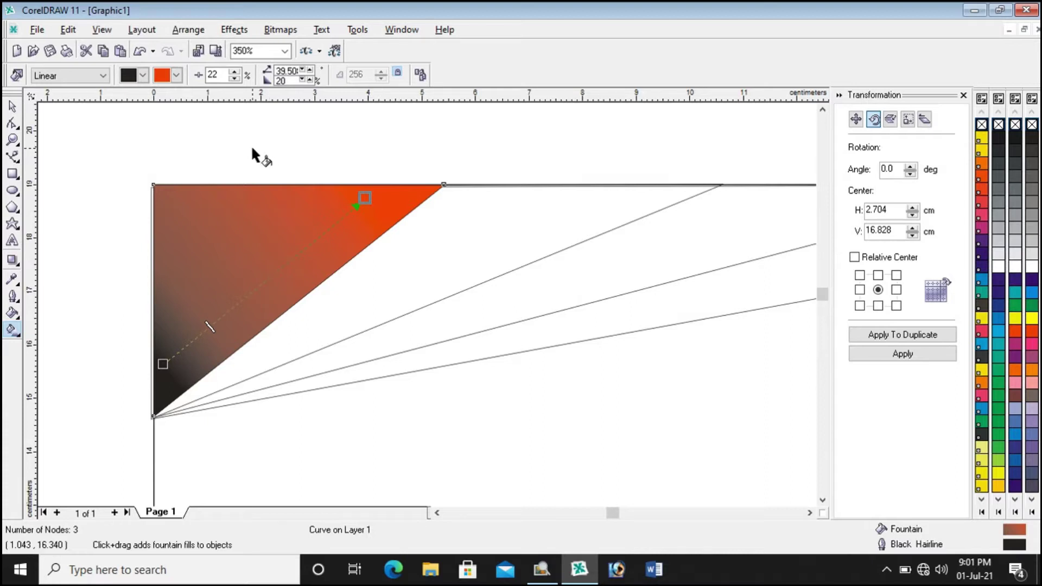
click(11, 107)
click(150, 139)
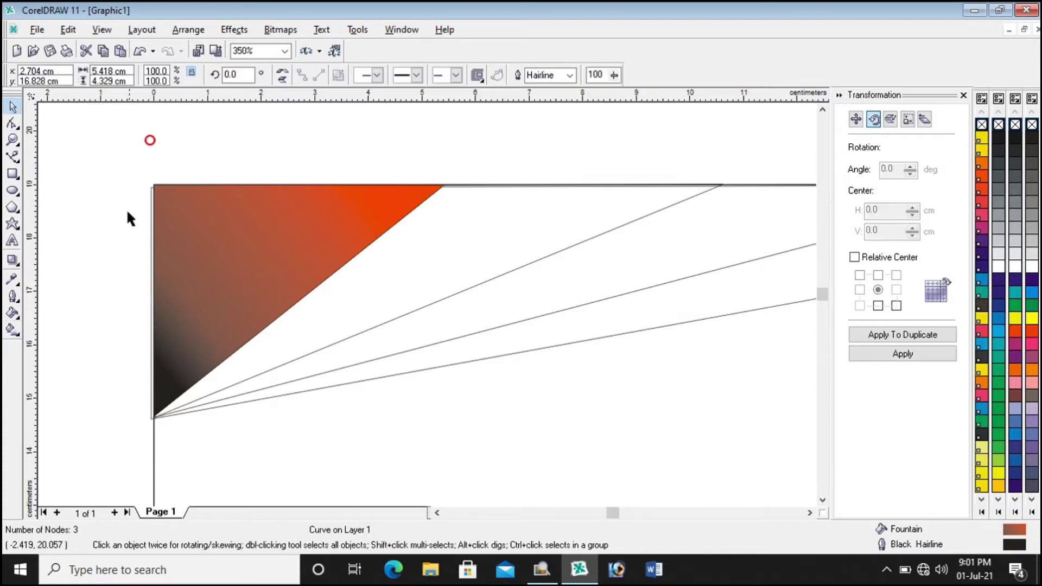
Step: Apply a black-to-white linear fountain fill to the 10.6 cm wide triangle, running up to the right at about 24 degrees
scroll(135, 209, up, 1)
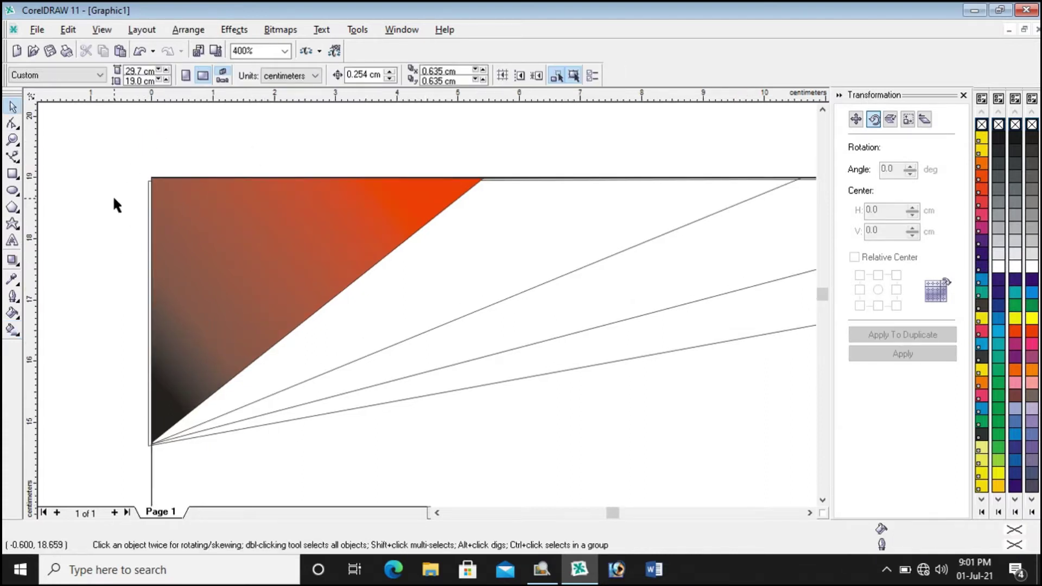
scroll(114, 205, down, 1)
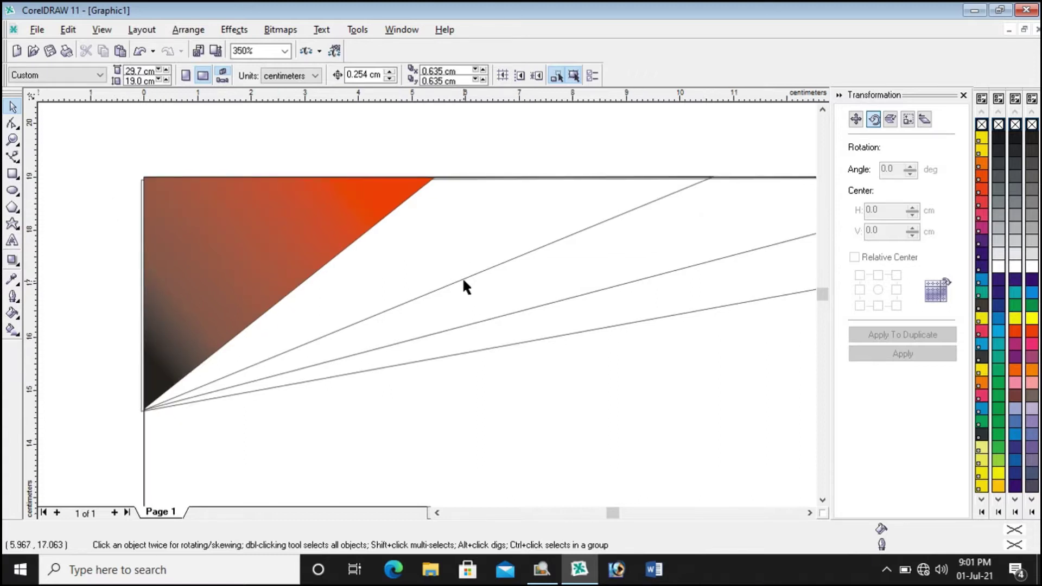
click(655, 200)
scroll(439, 191, down, 3)
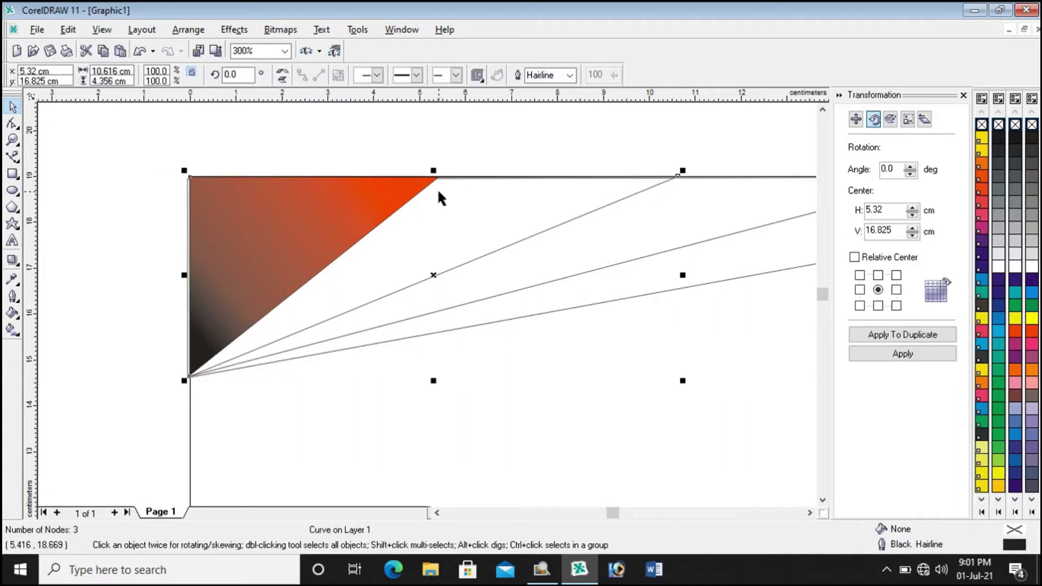
scroll(437, 188, down, 2)
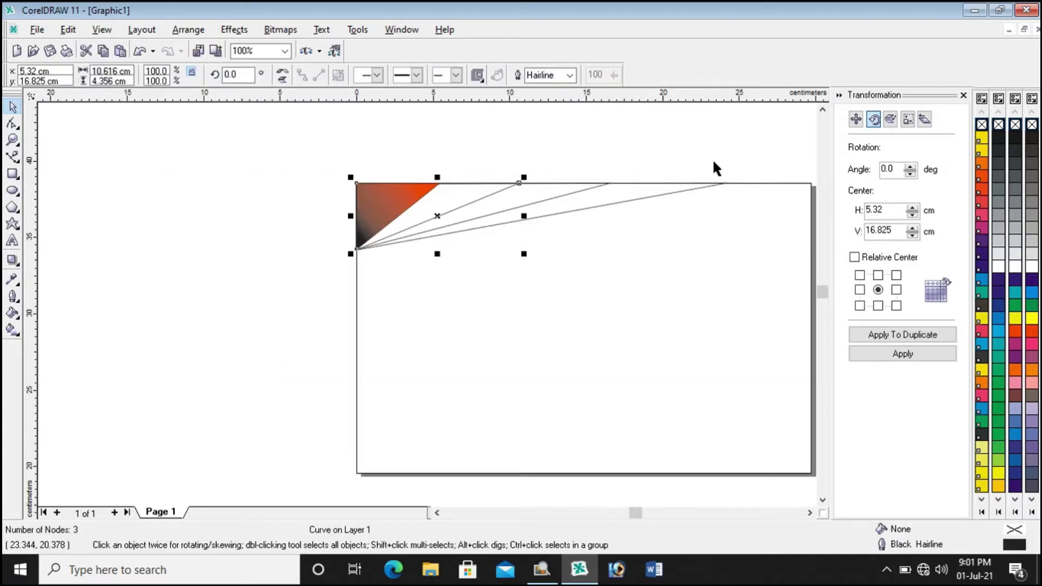
scroll(712, 159, up, 1)
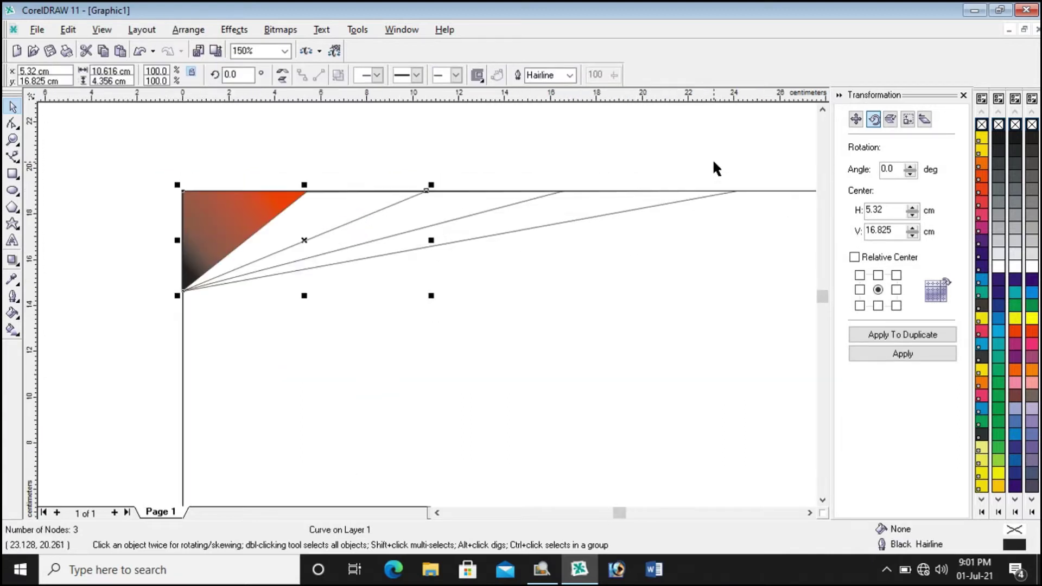
click(10, 332)
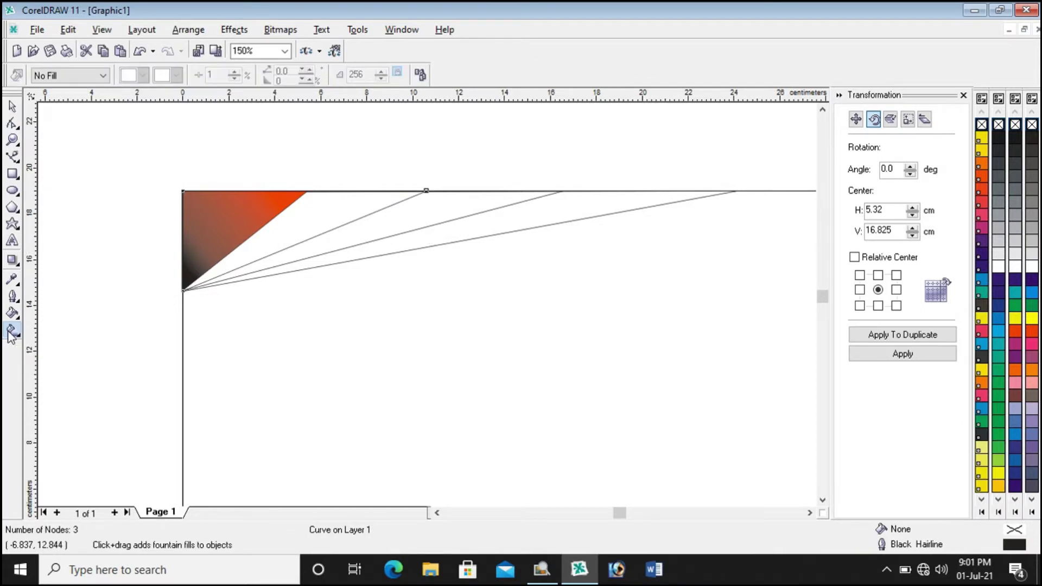
drag(227, 260, 355, 203)
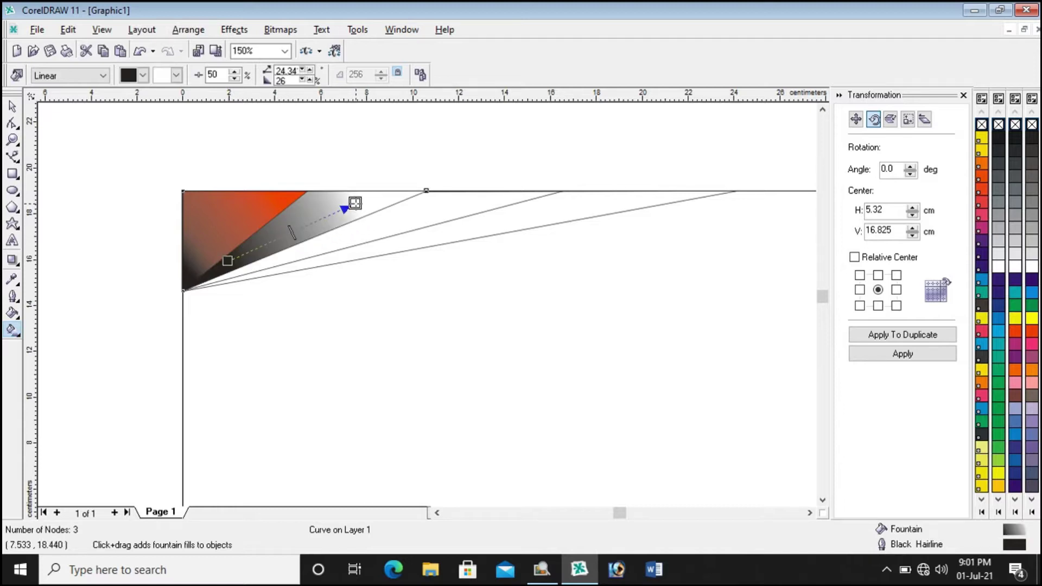
scroll(298, 176, up, 2)
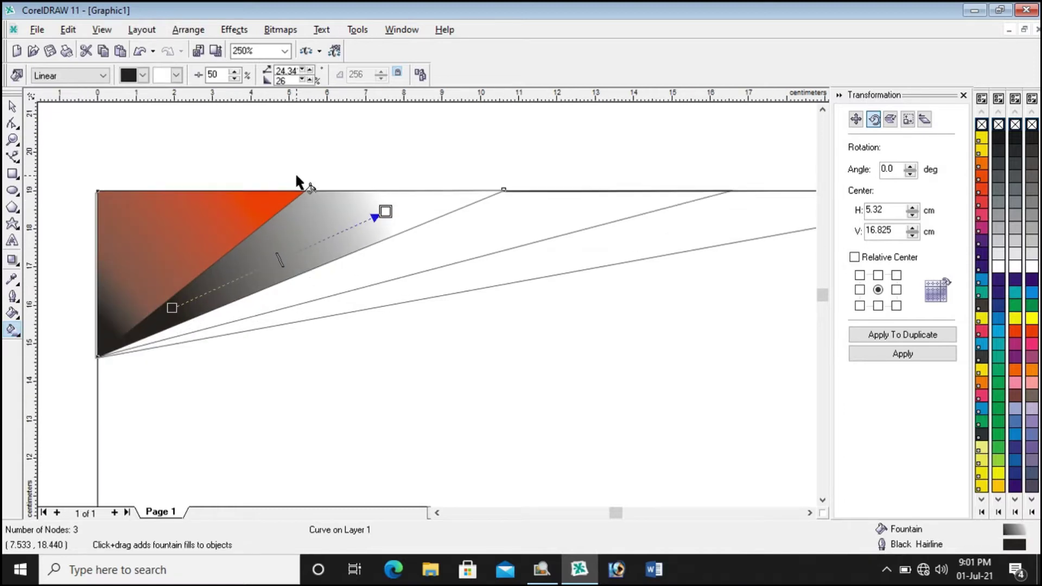
Step: Change the end color of the 10.6 cm wide triangle's linear gradient to RGB 100%R 20%B from the Uniform Colors palette
click(176, 76)
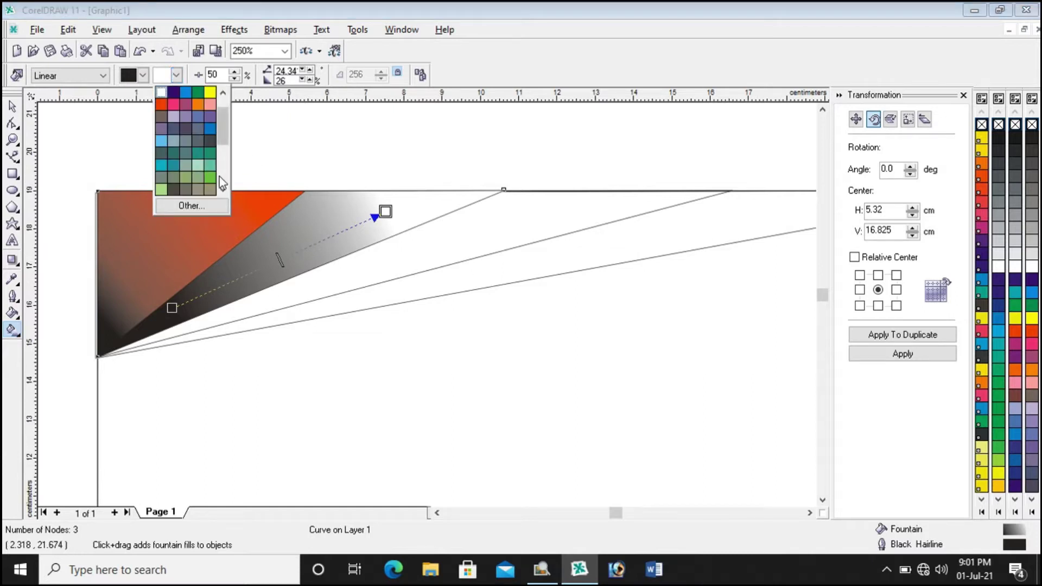
click(199, 202)
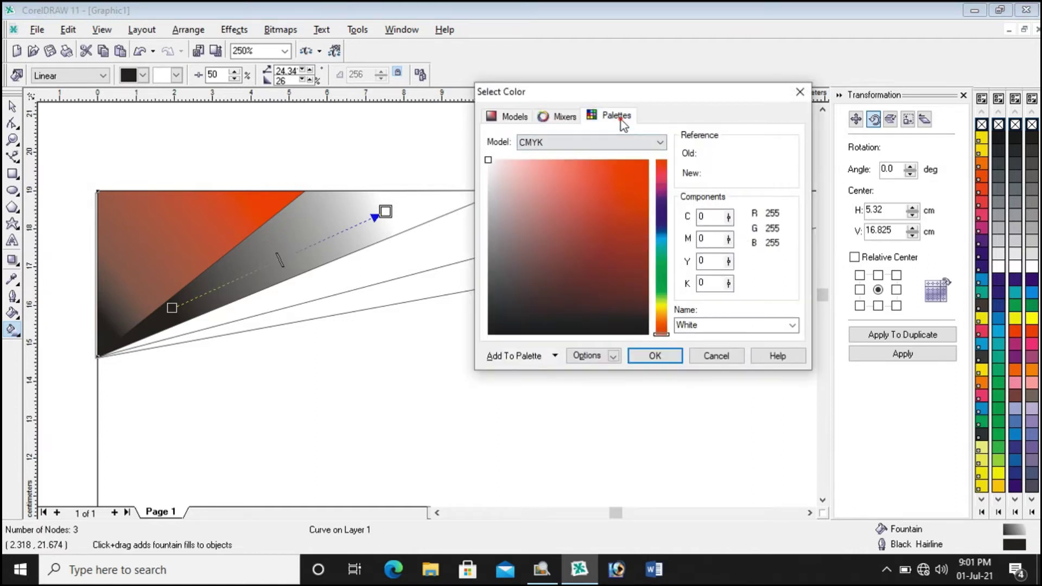
click(622, 118)
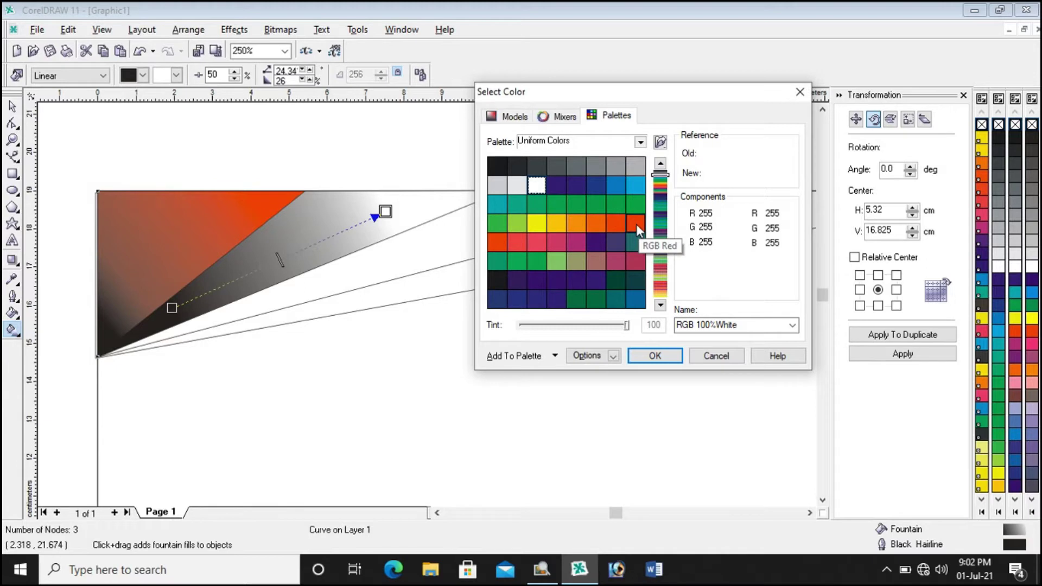
click(498, 243)
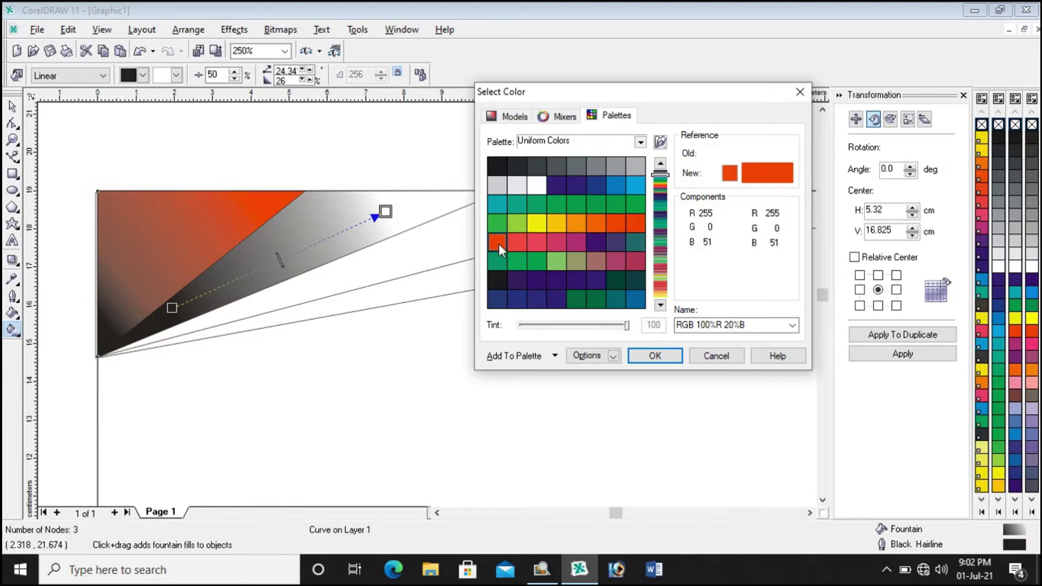
click(652, 357)
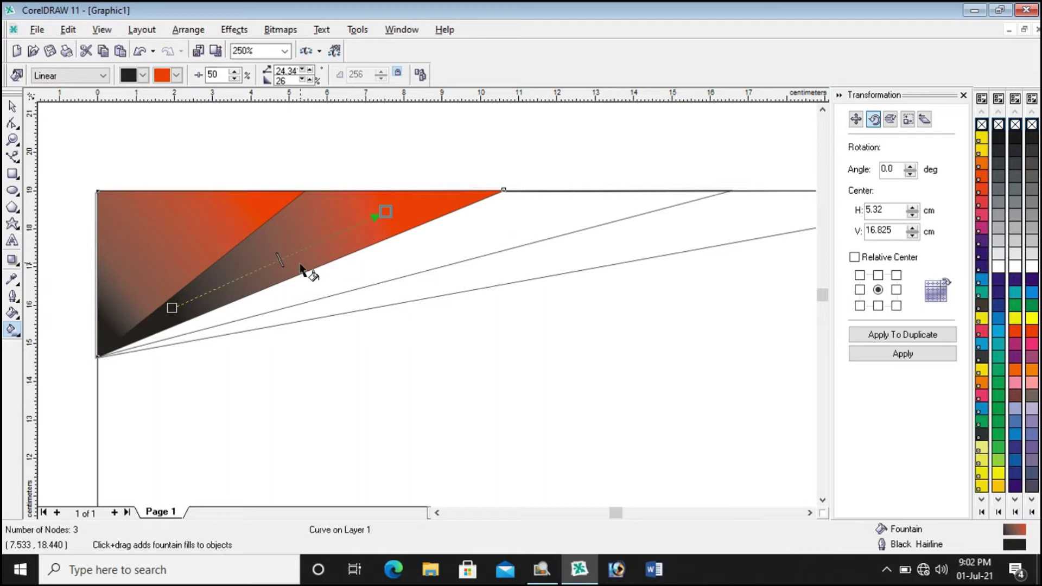
Step: Move the gradient's black start near the triangle's lower-left tip, shift its midpoint to about 19%, and deselect the triangle
click(170, 307)
drag(170, 307, 117, 344)
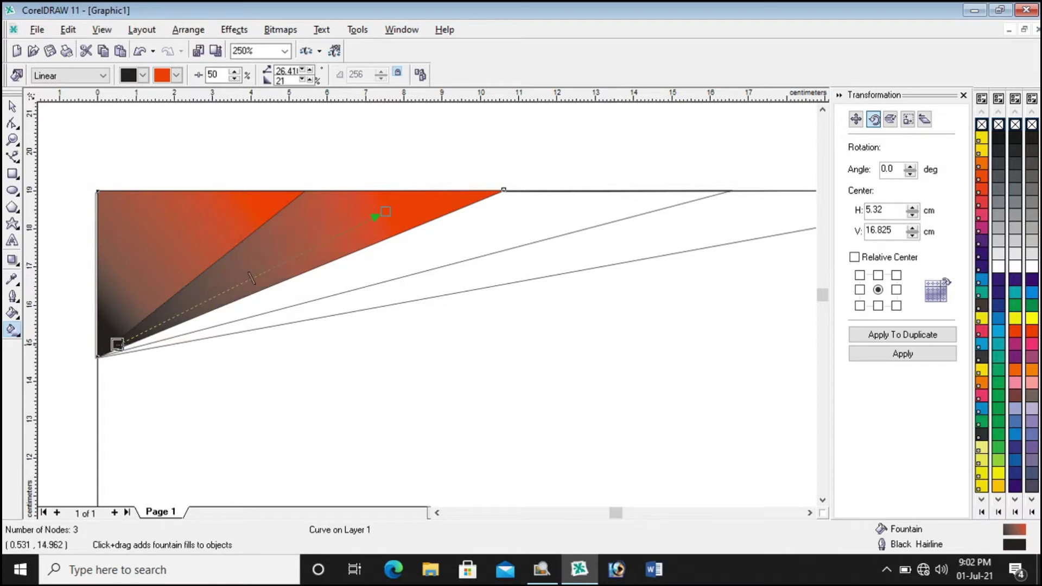
drag(251, 277, 169, 318)
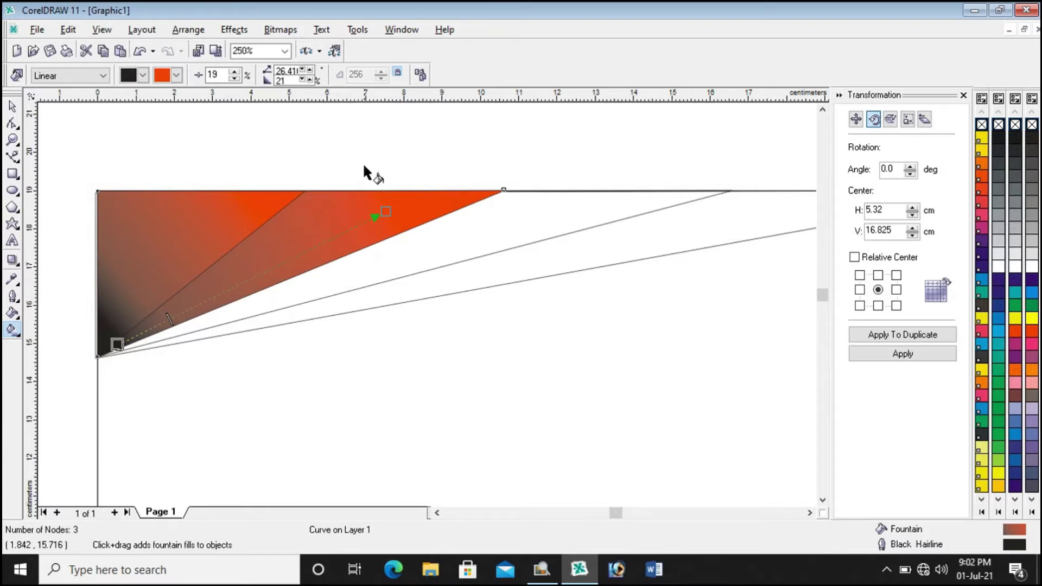
key(space)
click(283, 147)
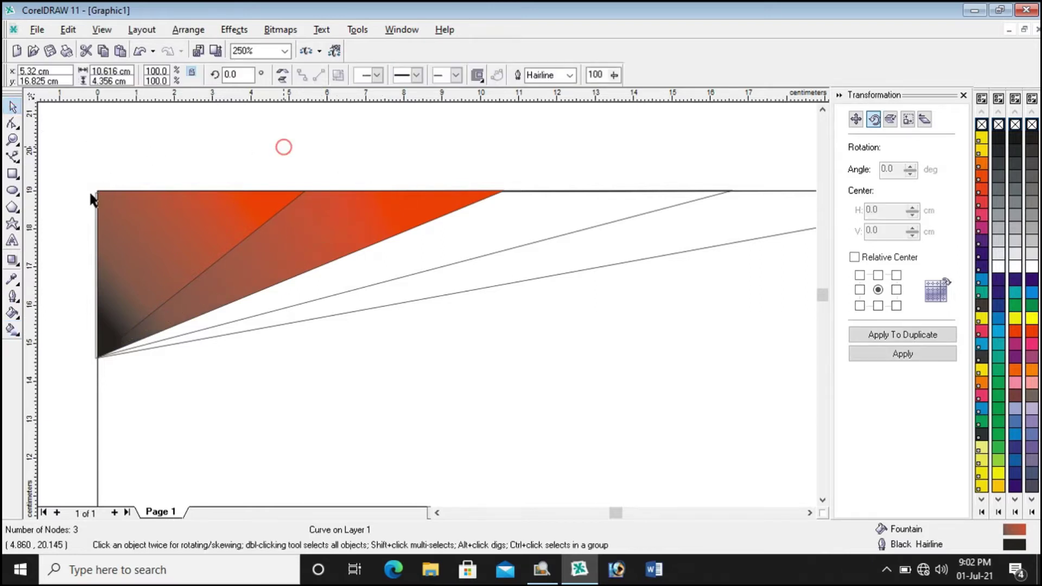
Step: Examine the gradients and outlines of the two filled corner triangles at several magnifications
scroll(80, 199, up, 1)
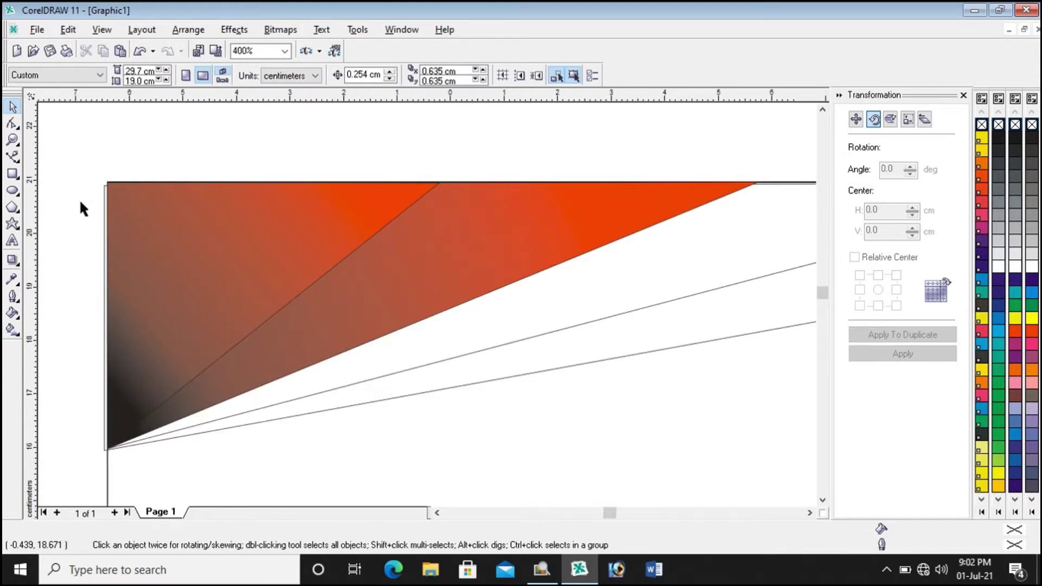
scroll(80, 202, down, 3)
scroll(120, 177, up, 1)
scroll(120, 177, up, 1)
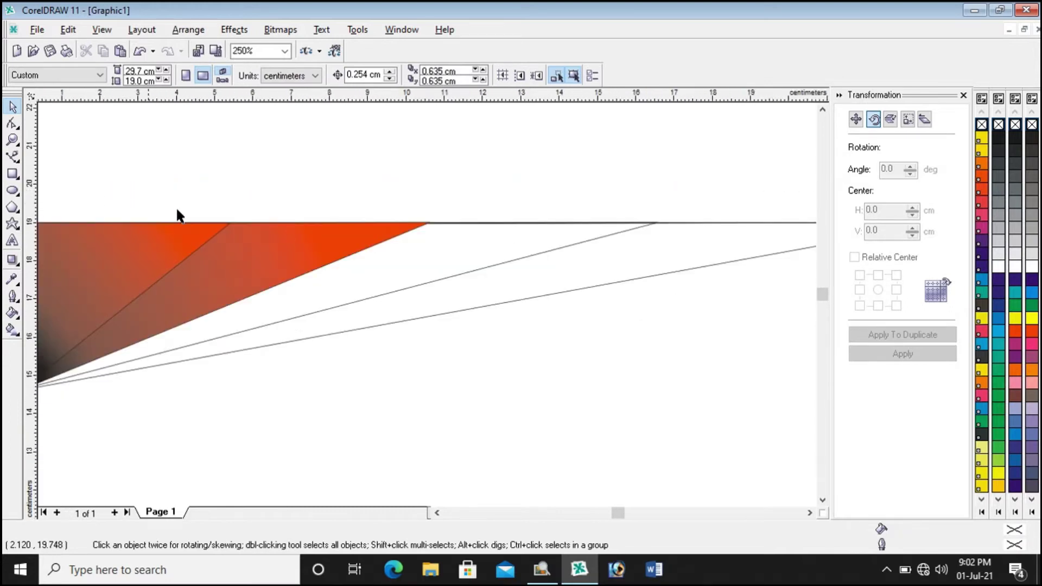
scroll(497, 267, down, 2)
scroll(344, 279, up, 2)
scroll(427, 278, up, 1)
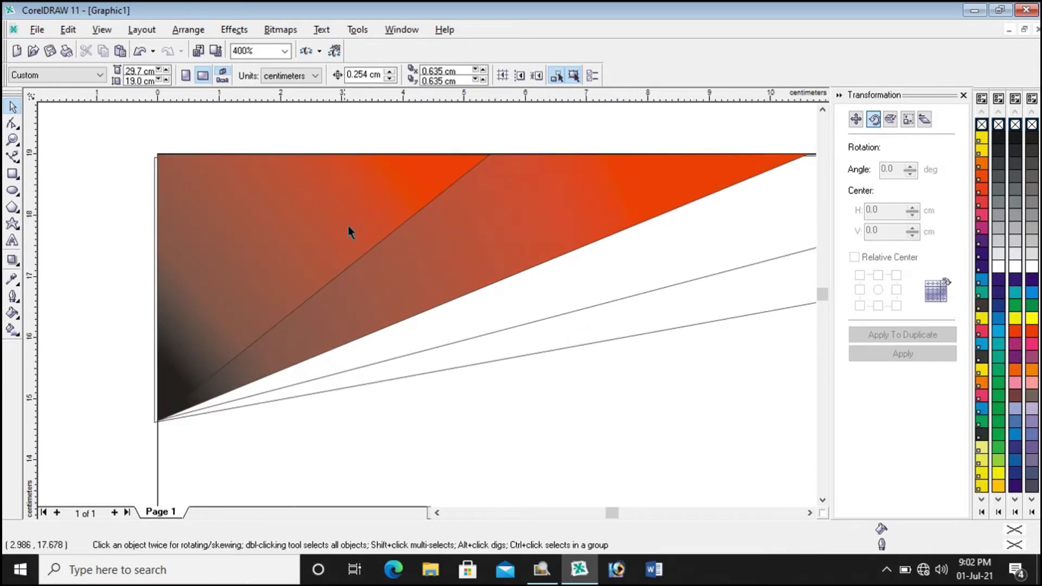
scroll(451, 188, up, 1)
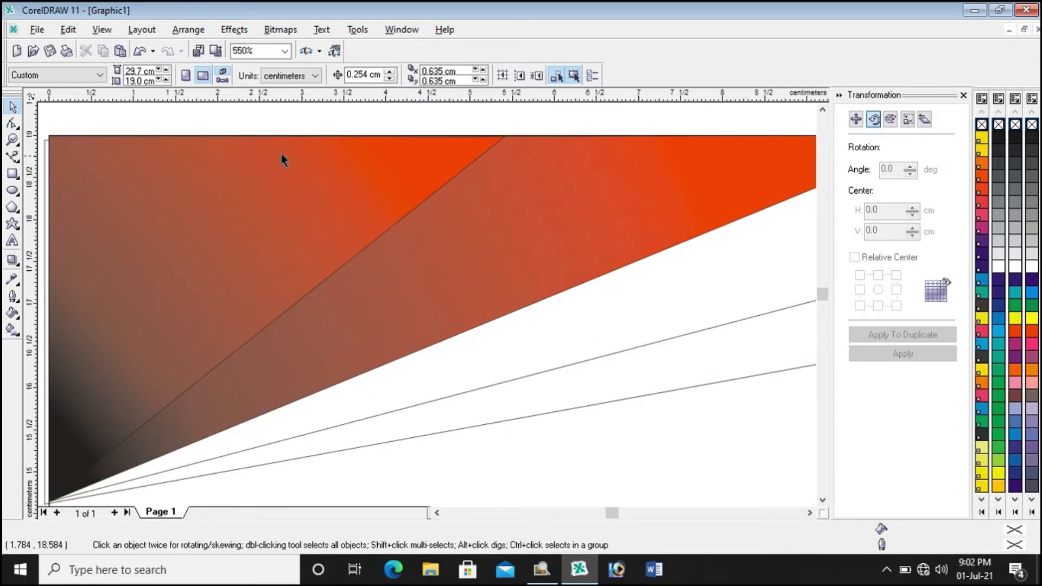
click(342, 113)
scroll(302, 183, down, 1)
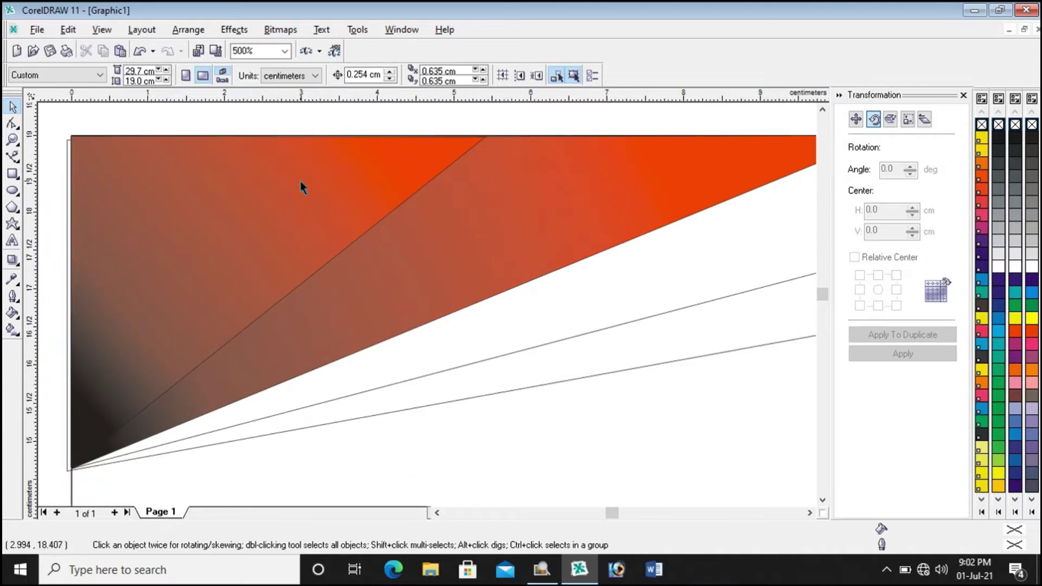
Step: Set the smallest corner triangle's outline width to None and deselect it
click(300, 182)
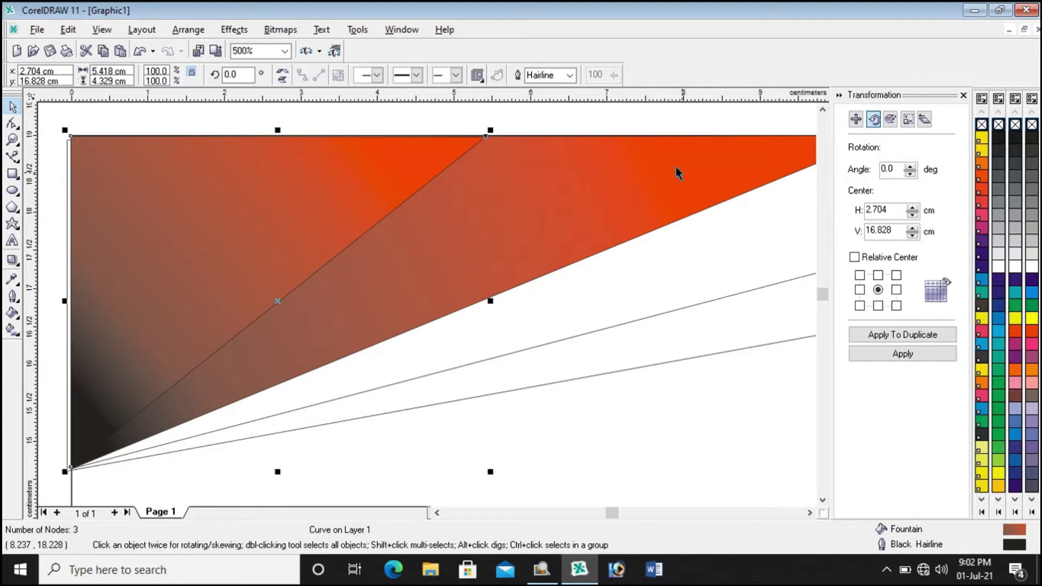
click(570, 76)
click(548, 90)
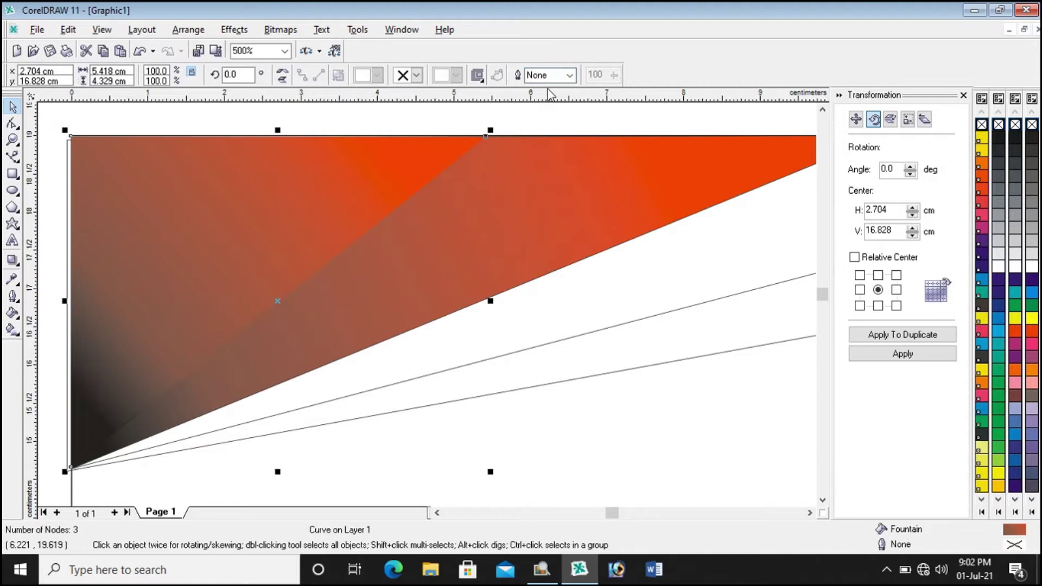
click(534, 127)
Step: Set the outline width of the 10.6 cm wide triangle to None and deselect it
scroll(463, 168, down, 2)
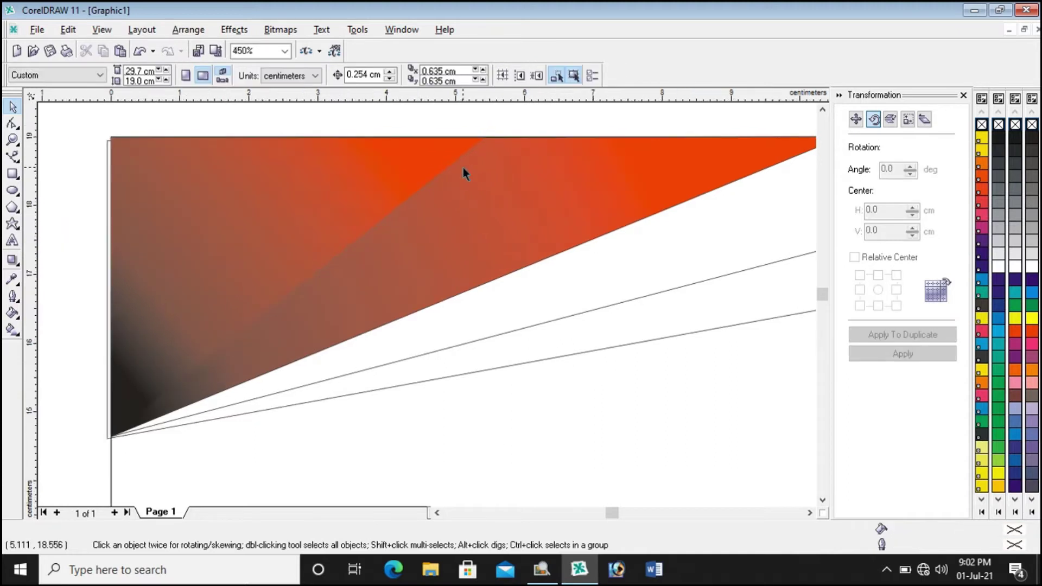
scroll(480, 142, up, 2)
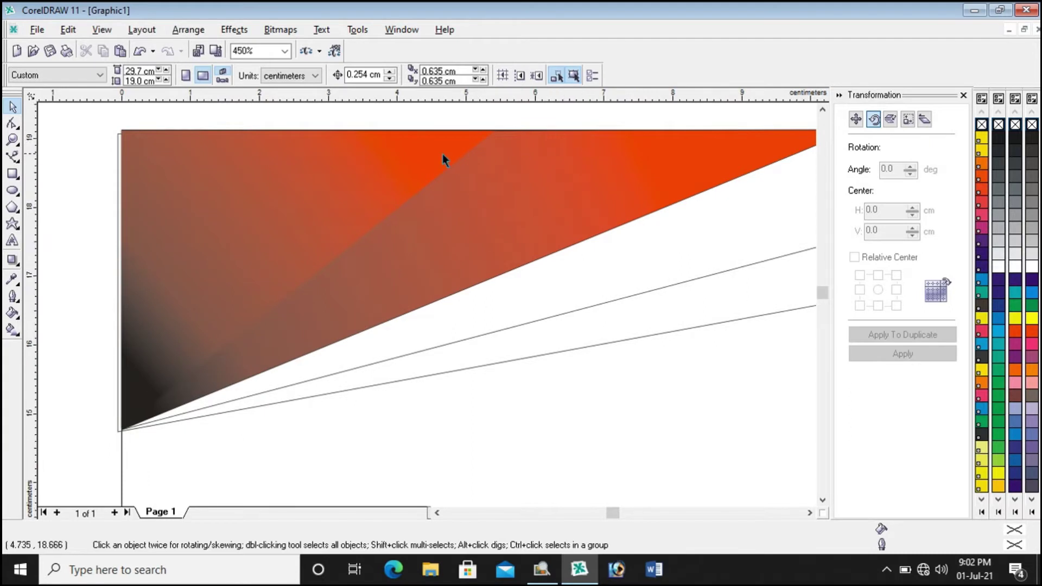
scroll(444, 156, down, 1)
click(624, 206)
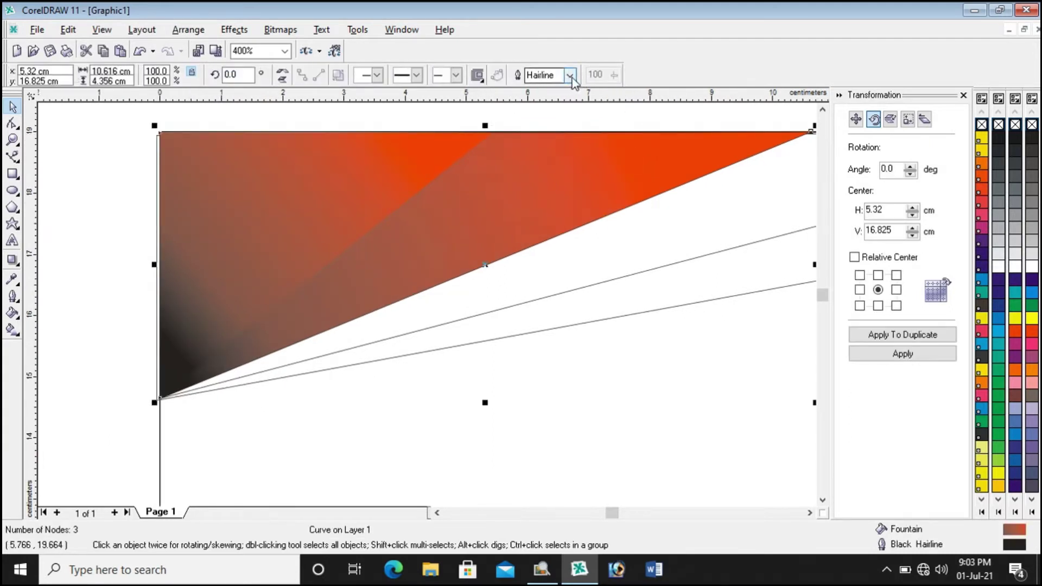
click(570, 76)
click(545, 90)
click(533, 114)
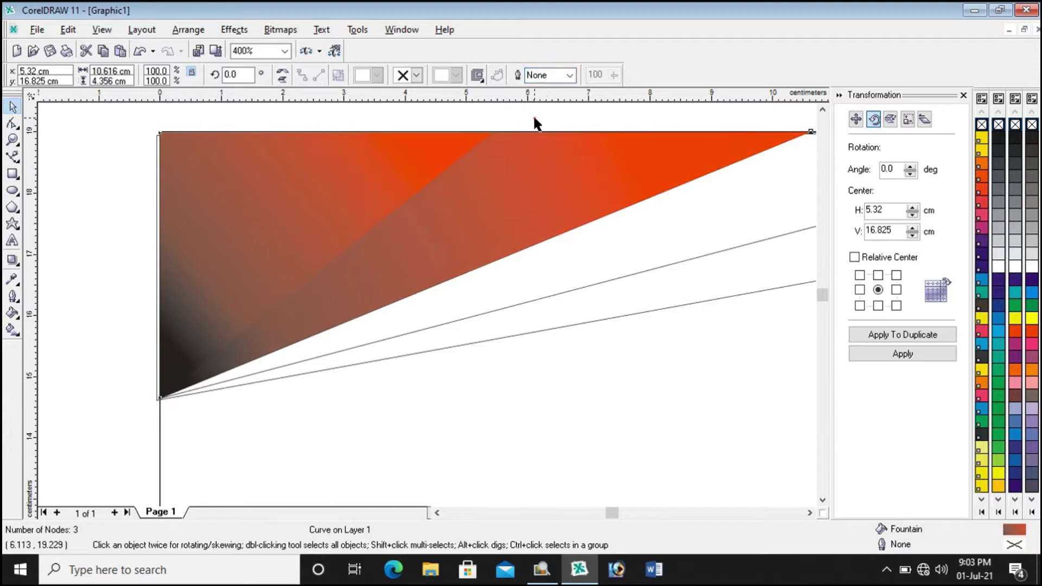
Step: Look over the whole page and the remaining unfilled triangles along its upper edge
scroll(243, 180, down, 2)
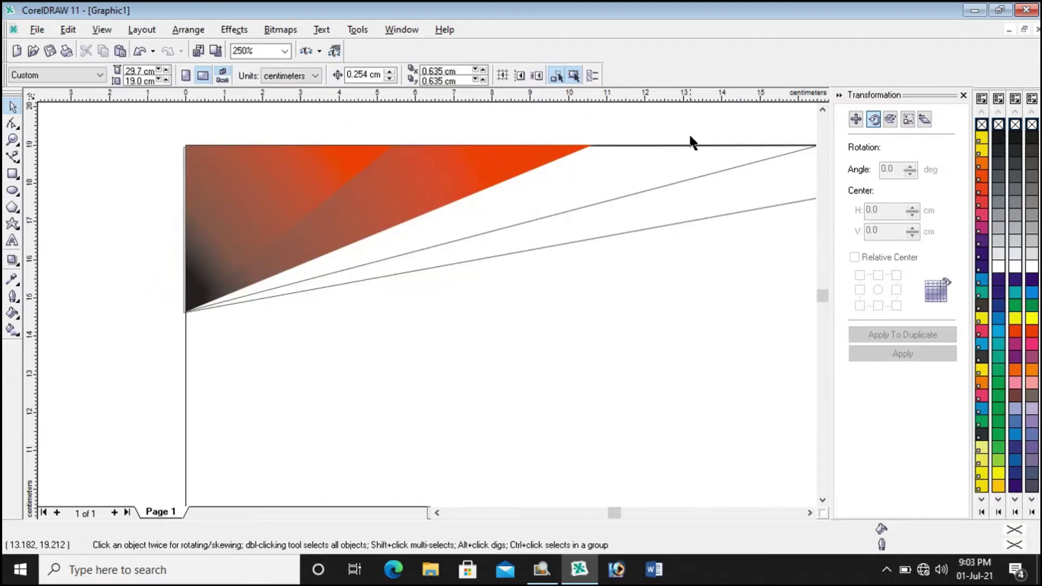
scroll(691, 142, down, 1)
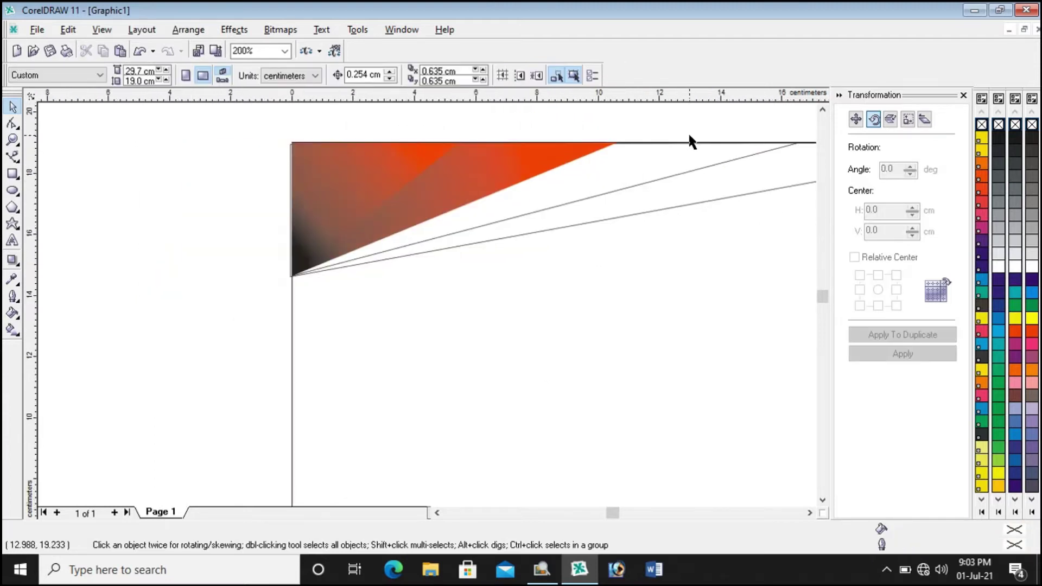
click(809, 513)
scroll(615, 127, down, 1)
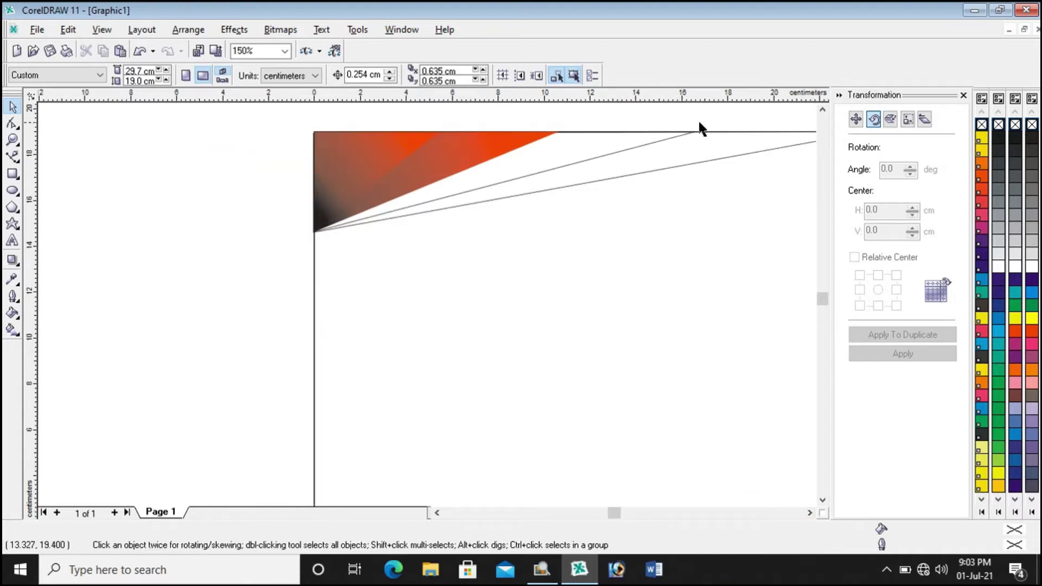
click(809, 512)
click(809, 513)
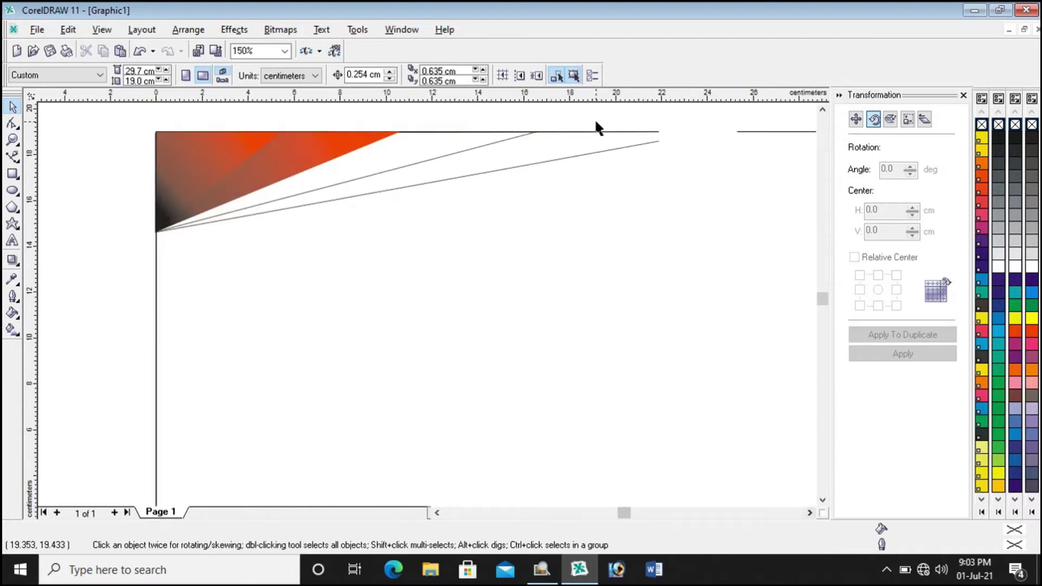
scroll(588, 116, down, 2)
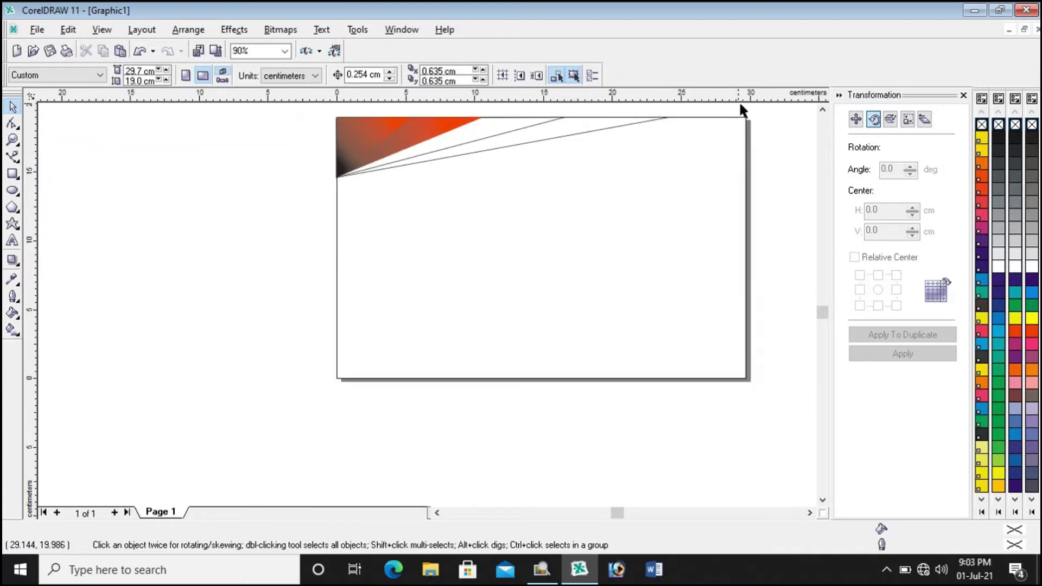
click(822, 109)
click(823, 109)
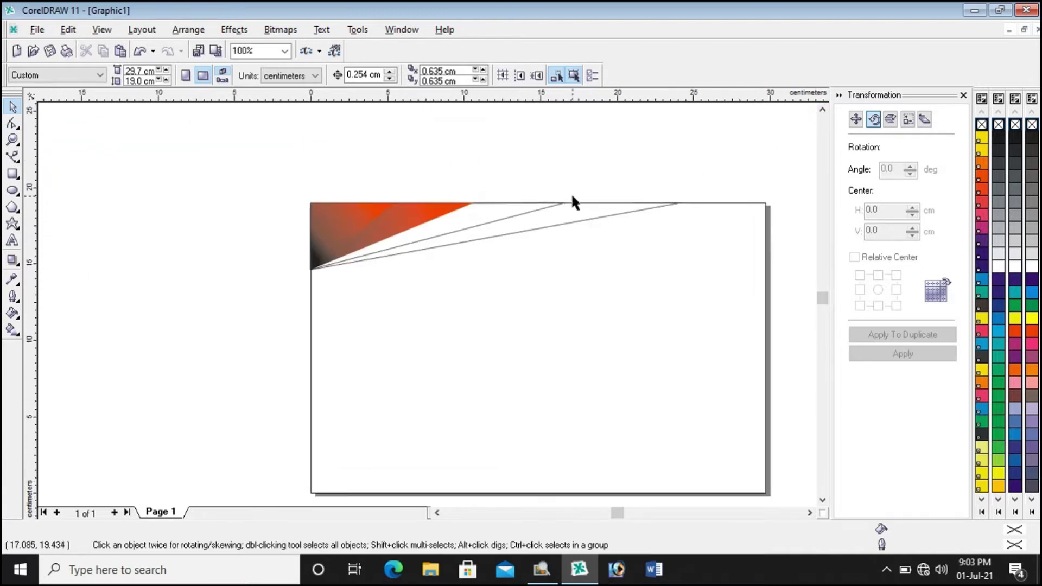
scroll(572, 196, up, 2)
click(561, 179)
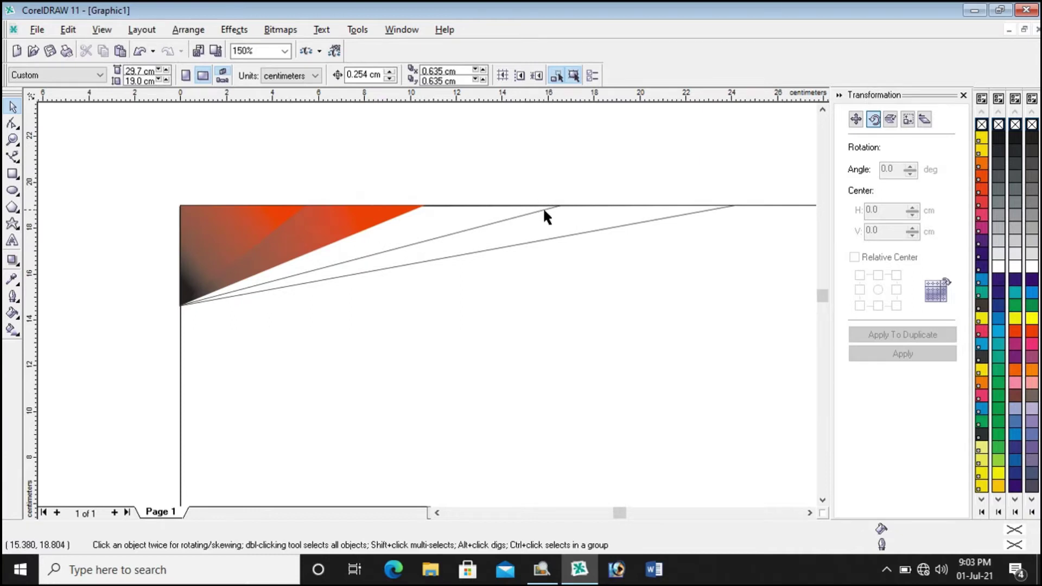
click(575, 159)
Step: Copy only the fill from the 10.6 cm wide gradient triangle onto the 16.6 cm wide triangle with Copy Properties From
click(473, 227)
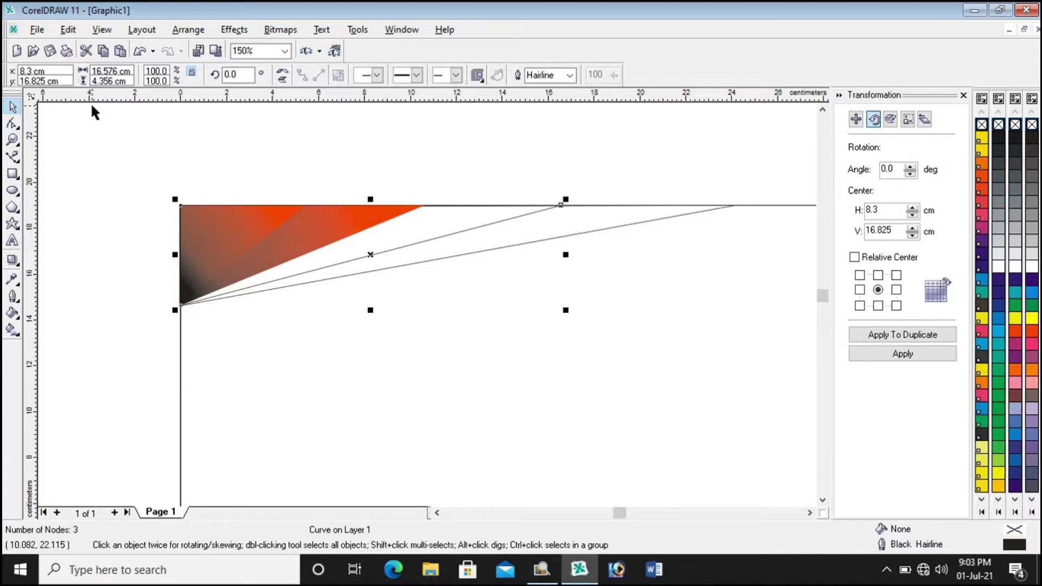
click(68, 31)
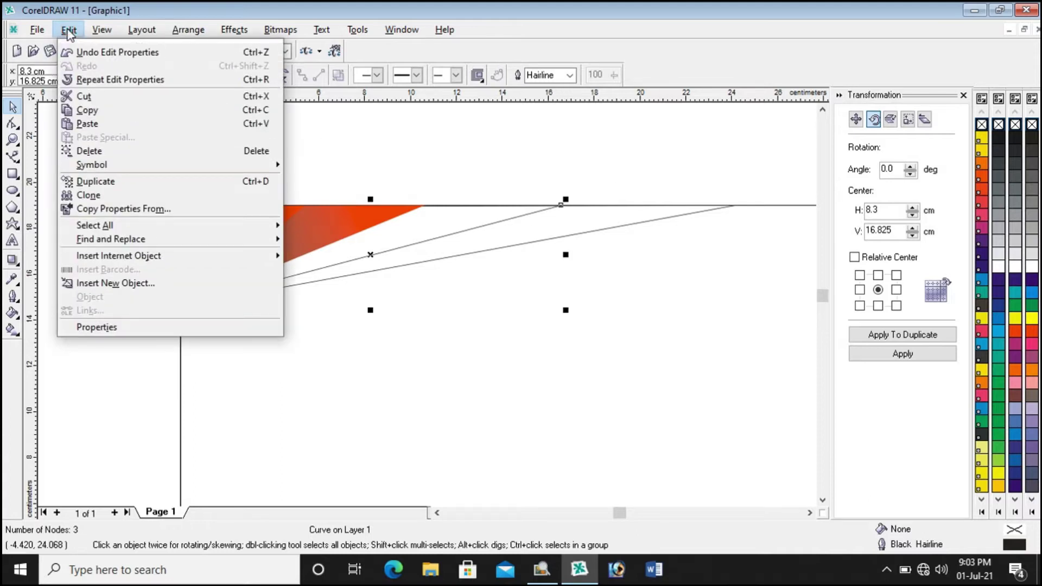
click(145, 214)
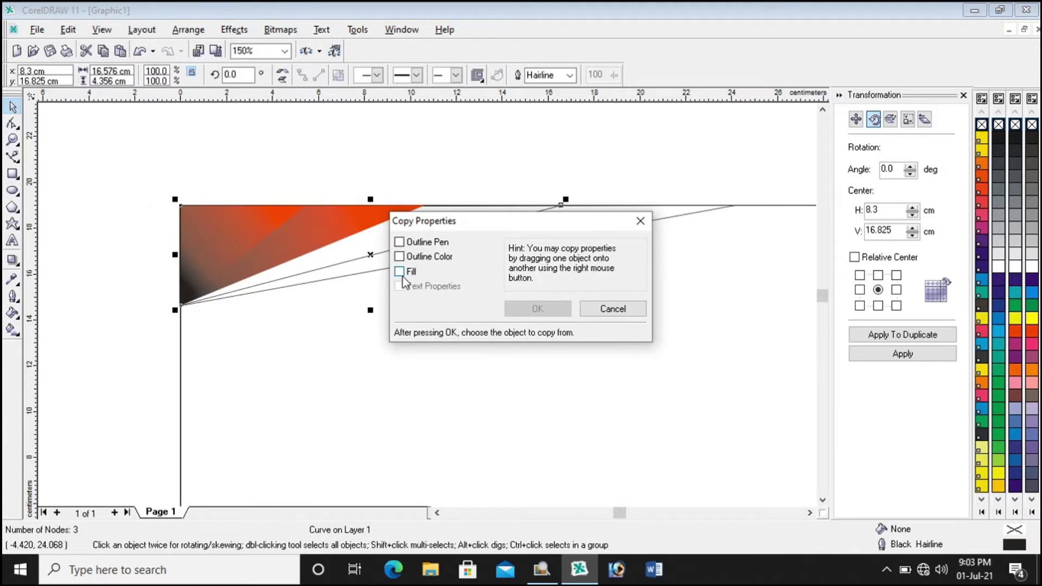
click(400, 273)
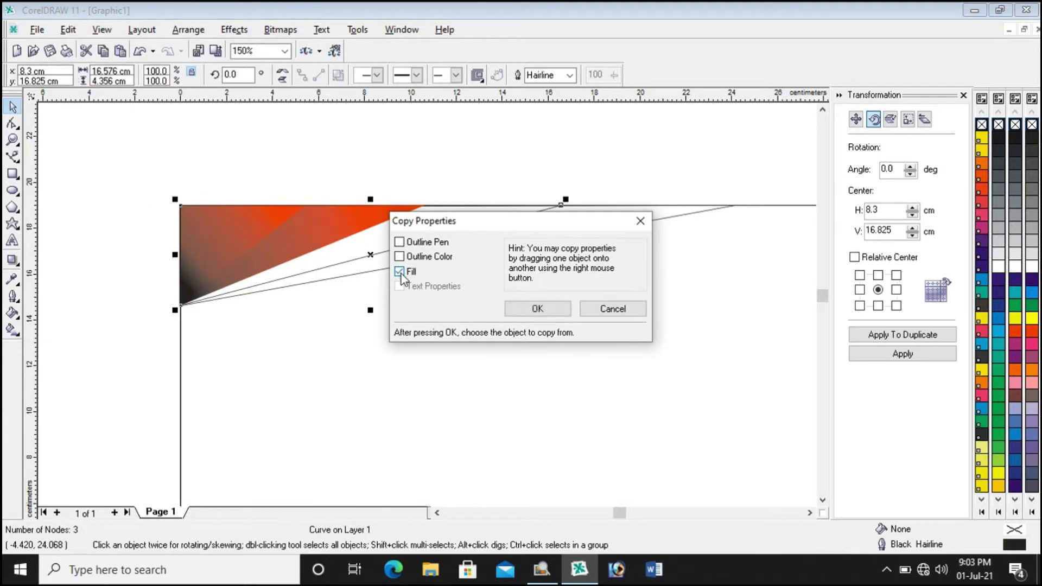
click(537, 309)
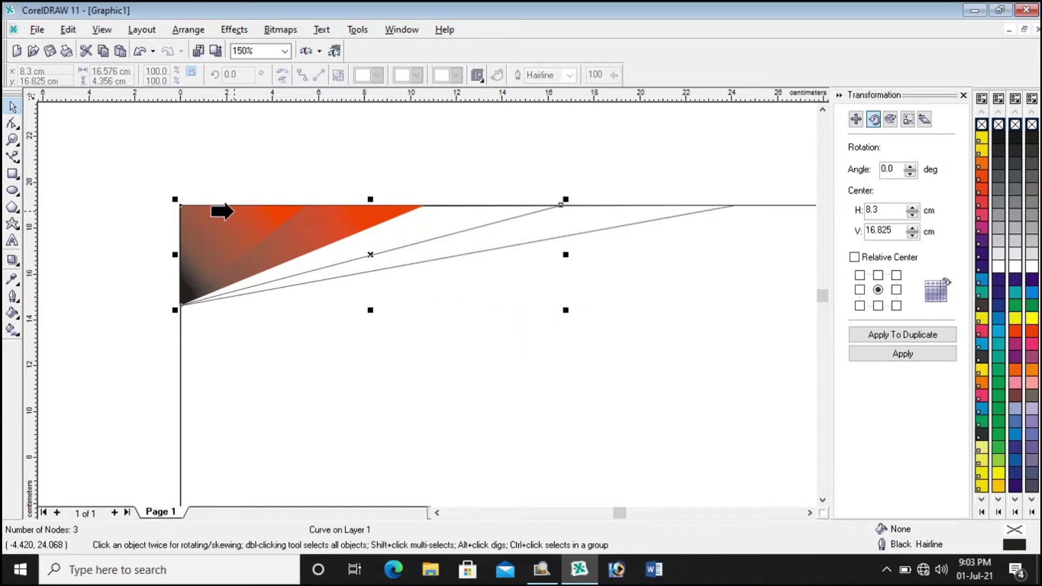
click(353, 212)
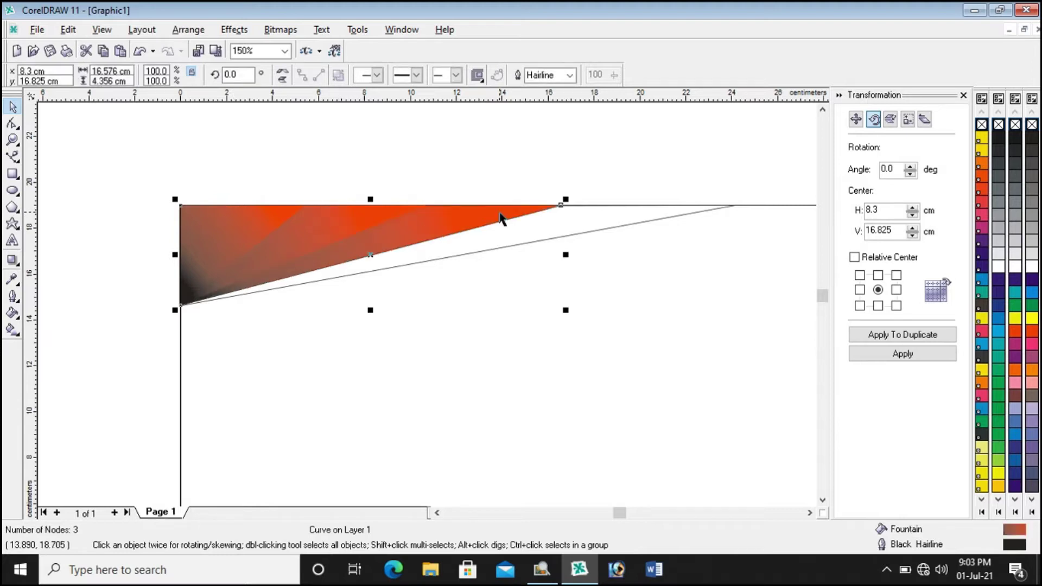
Step: Copy only the fill from the neighbouring gradient triangle onto the 24.2 cm wide triangle with Copy Properties From, and deselect it
click(584, 235)
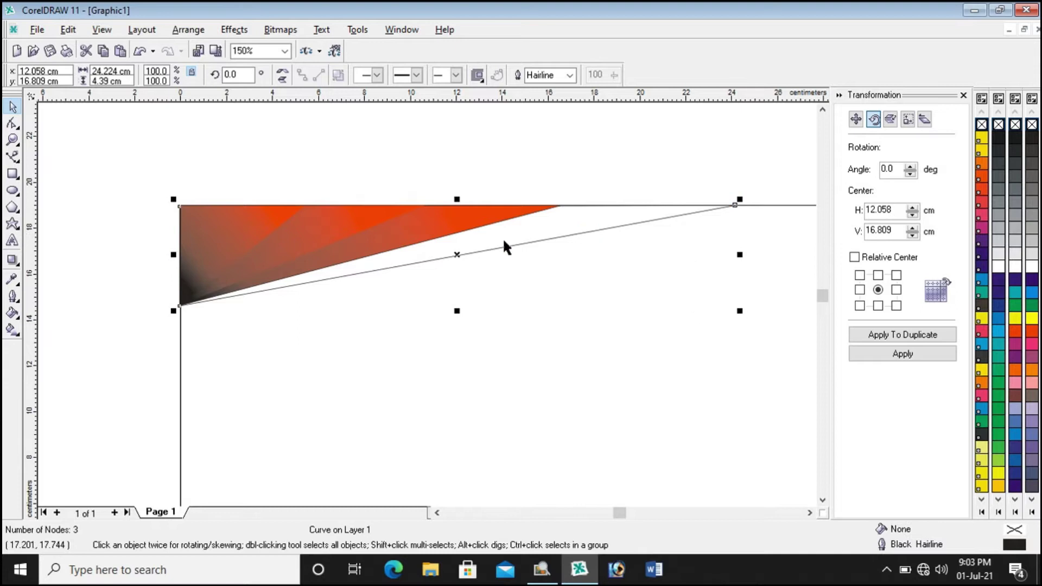
click(70, 31)
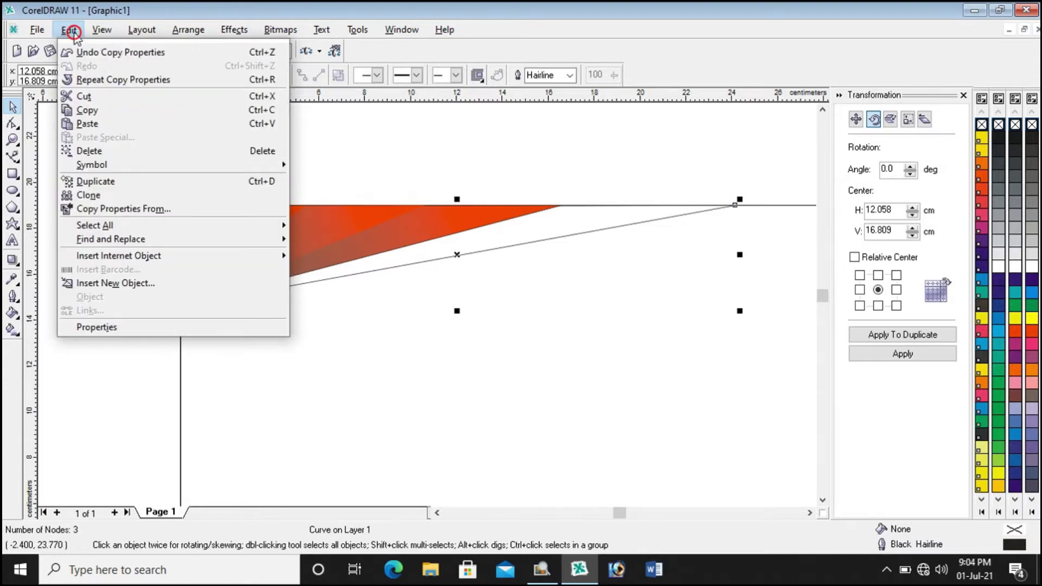
click(94, 212)
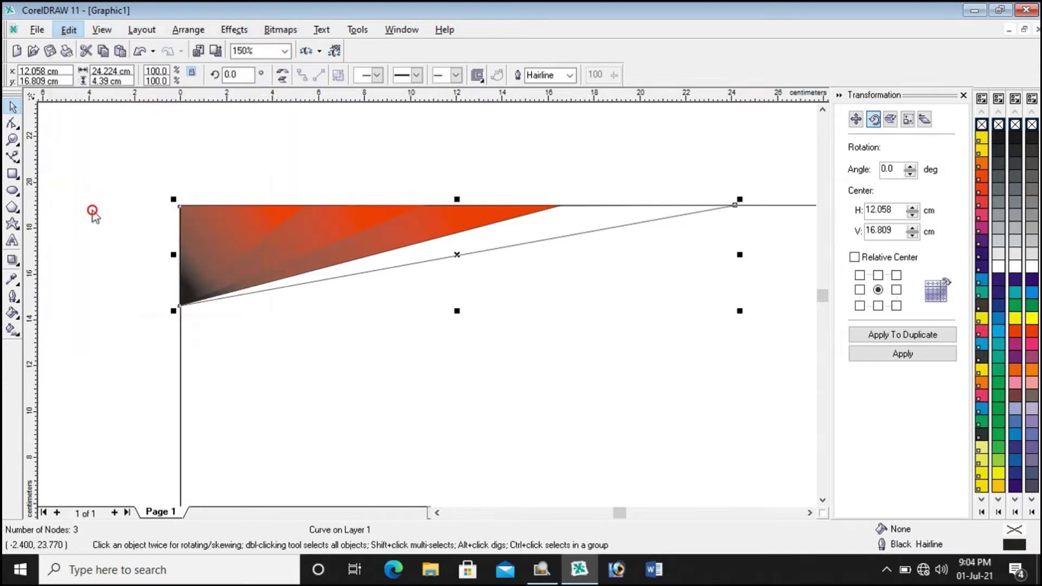
click(513, 307)
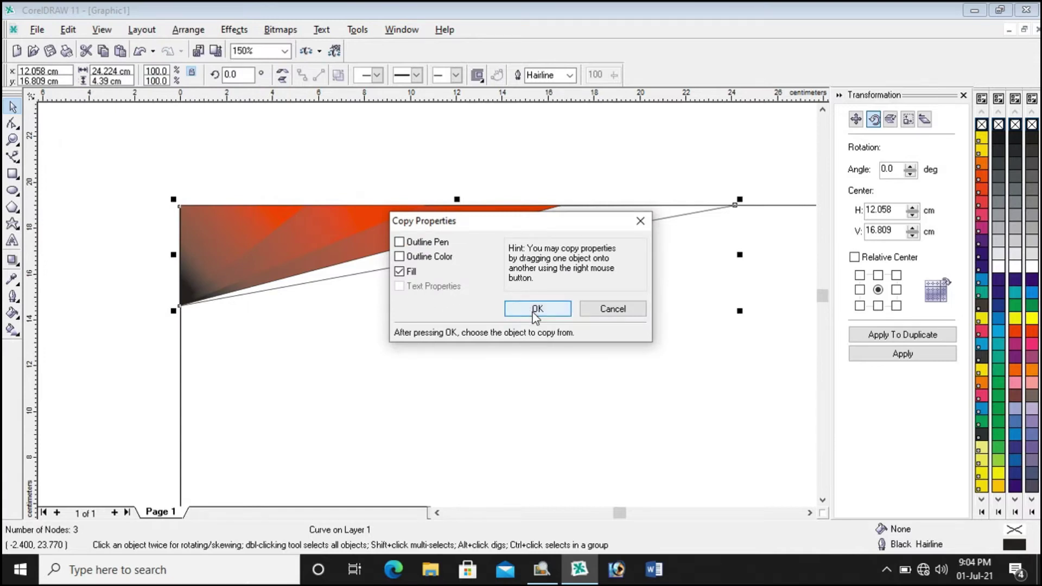
click(583, 224)
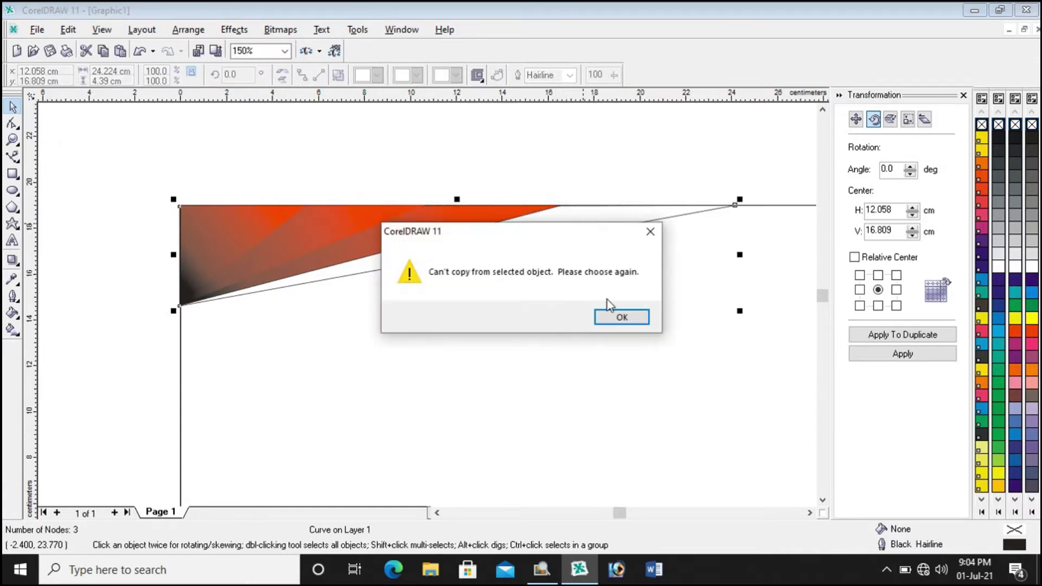
click(622, 317)
click(420, 222)
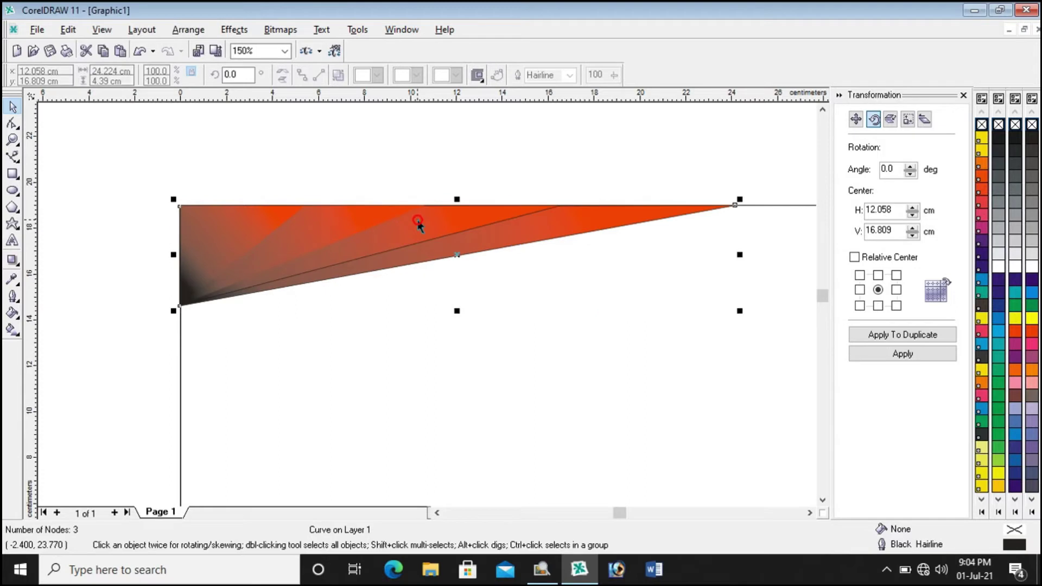
click(446, 162)
Step: Set the outline width of the 16.6 cm wide gradient triangle to None and deselect it
scroll(285, 149, down, 1)
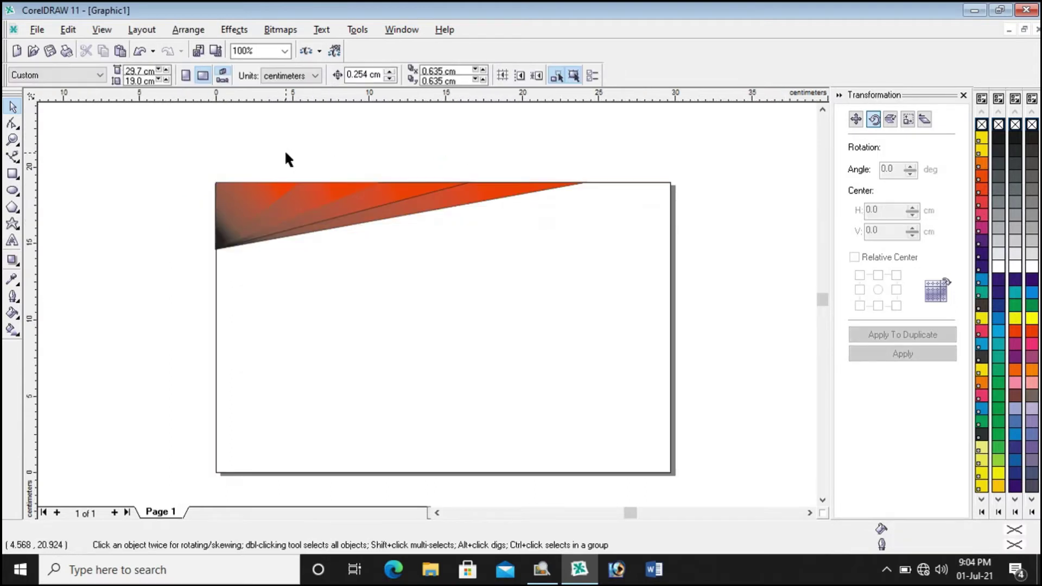
scroll(400, 149, up, 1)
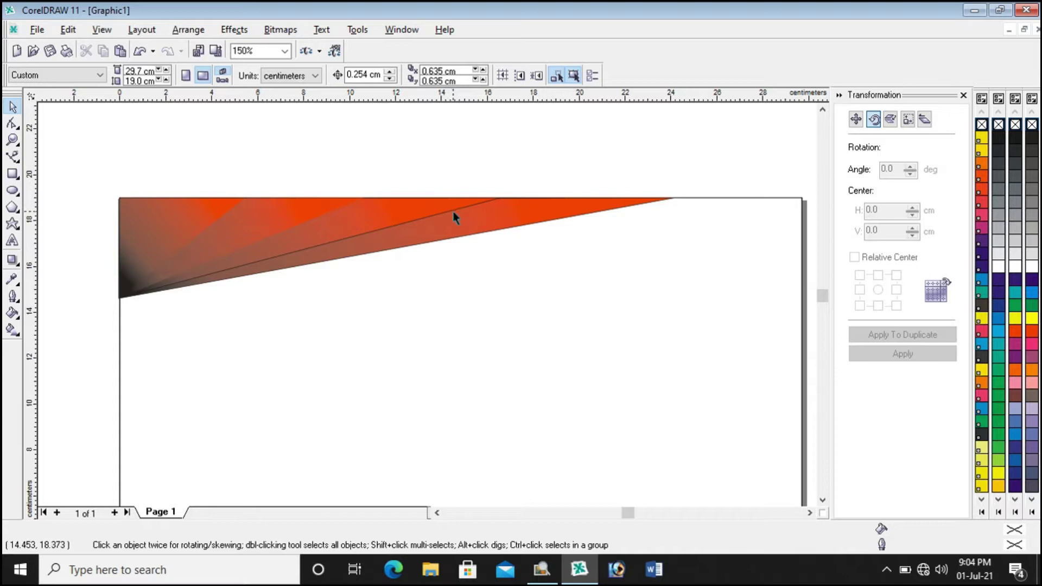
scroll(454, 216, up, 1)
click(399, 204)
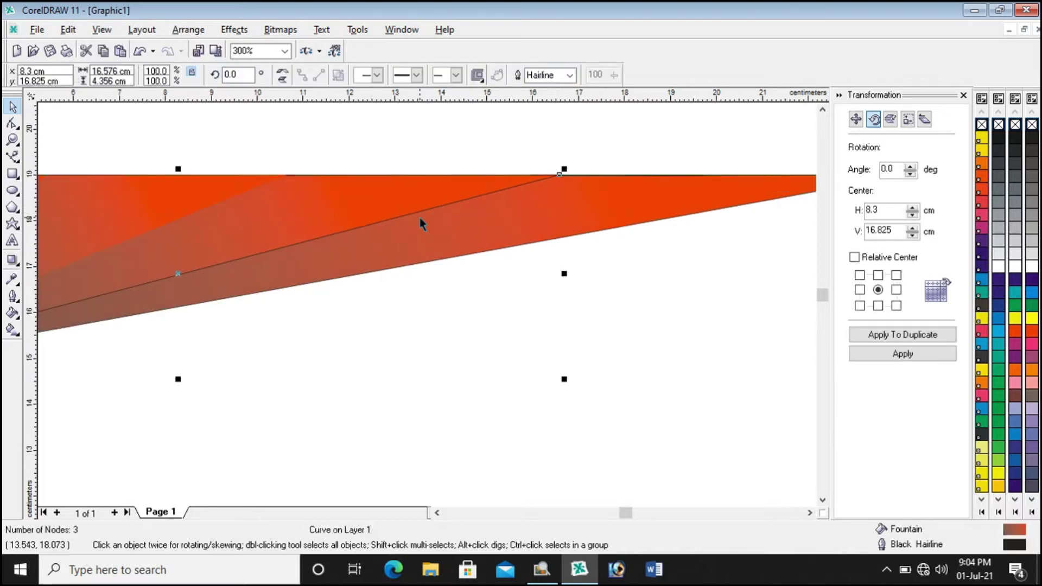
click(444, 209)
click(558, 77)
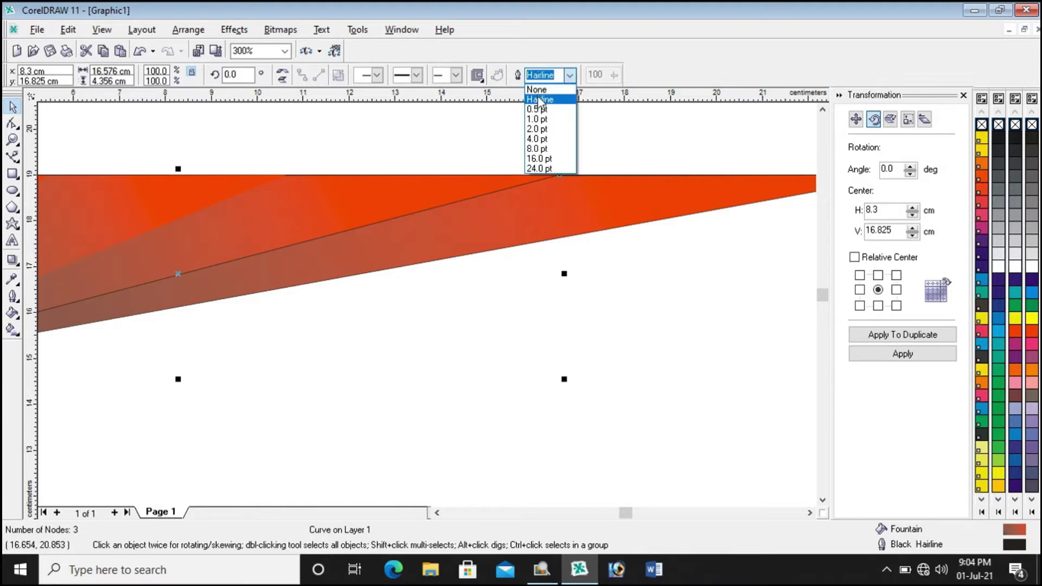
click(537, 89)
click(513, 142)
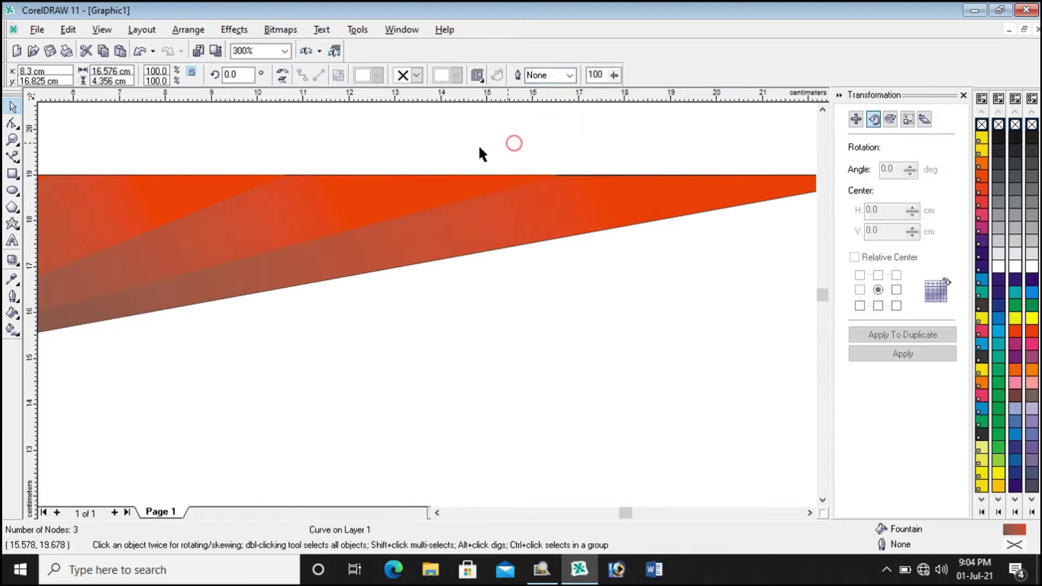
Step: Select all four gradient triangles along the page's upper edge and group them
scroll(476, 147, down, 3)
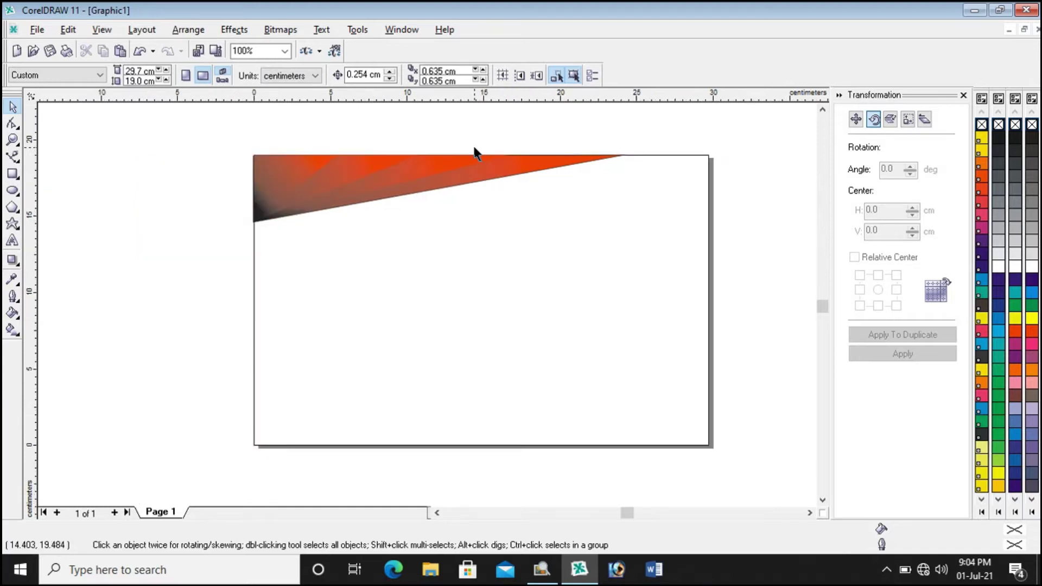
scroll(329, 160, up, 1)
drag(190, 136, 783, 275)
click(185, 31)
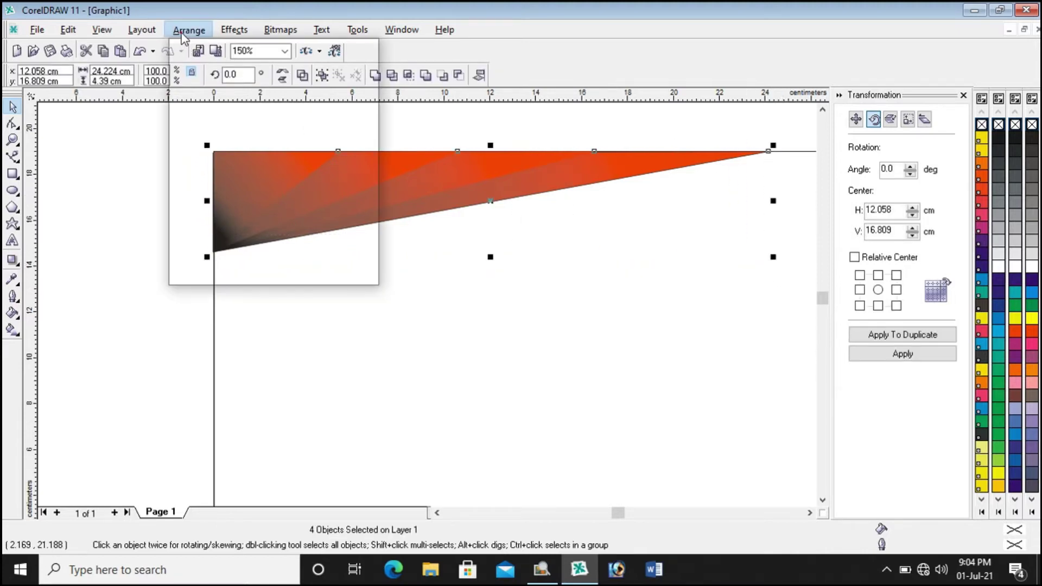
click(191, 111)
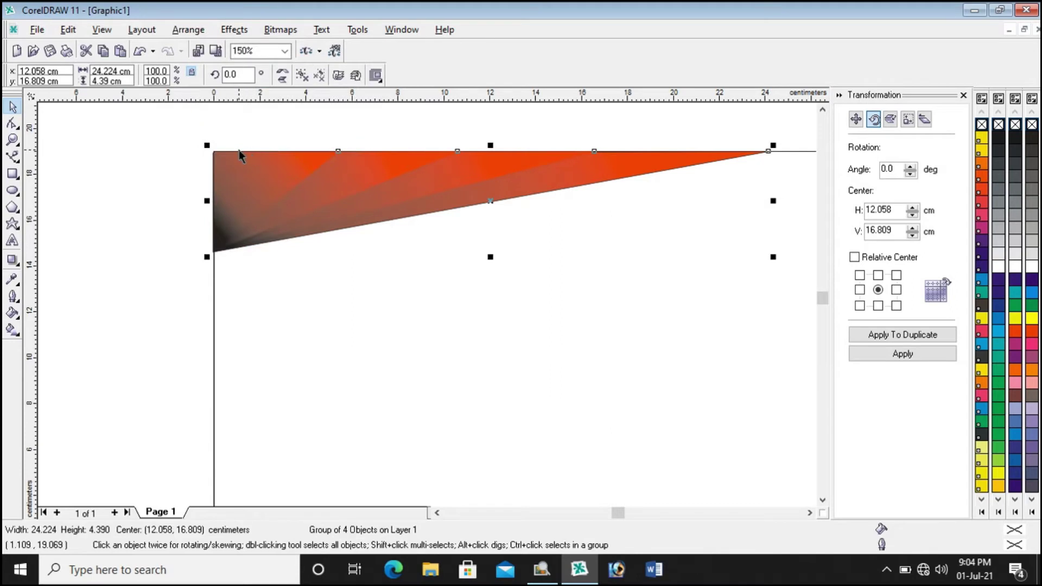
Step: Nudge the grouped triangles into alignment with the page's upper-left corner and check the fit
mouse_move(406, 174)
mouse_down()
mouse_move(404, 223)
mouse_move(406, 166)
mouse_up()
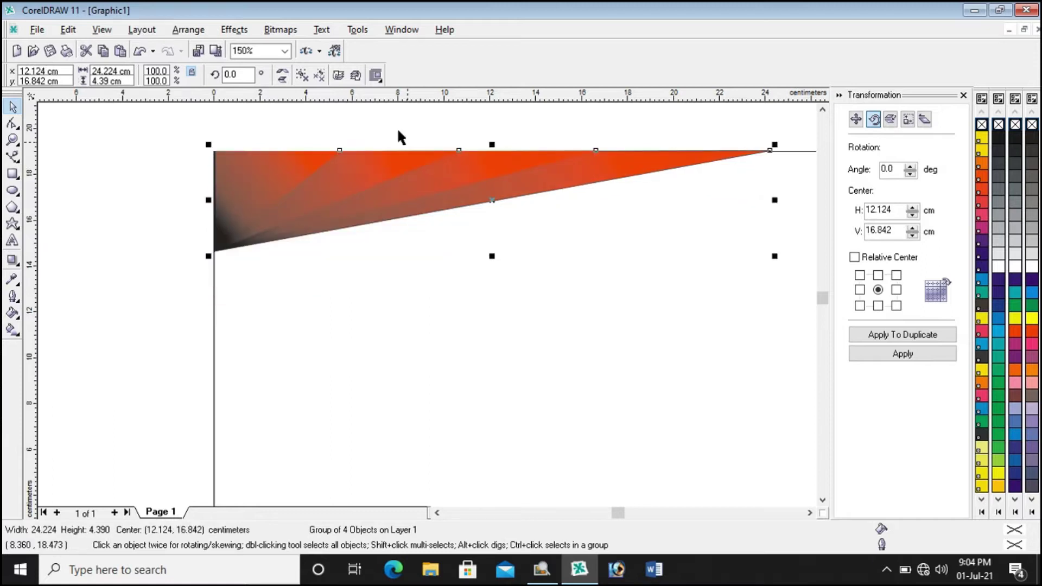
click(391, 128)
scroll(237, 178, up, 2)
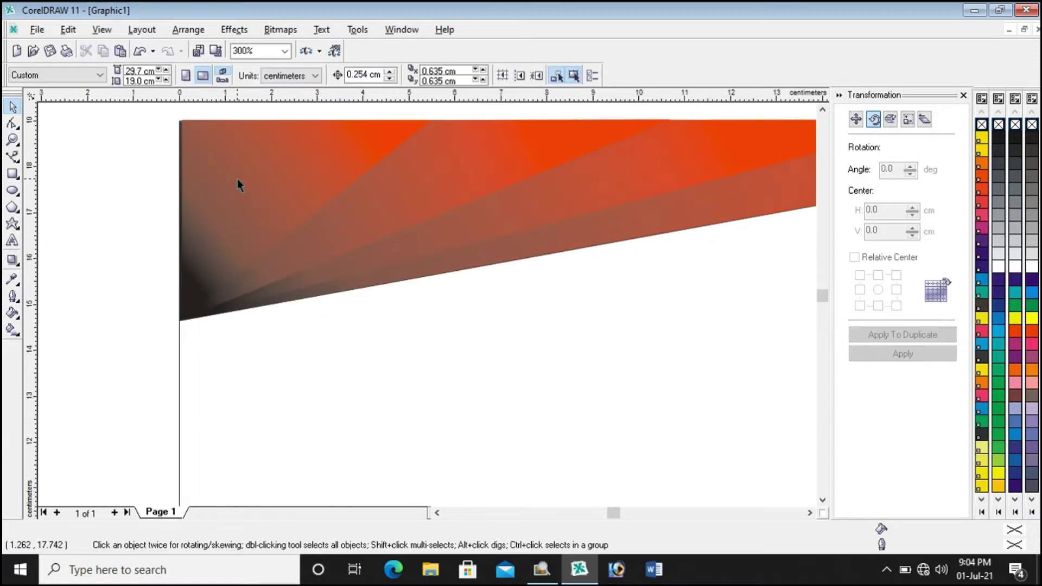
scroll(236, 178, down, 2)
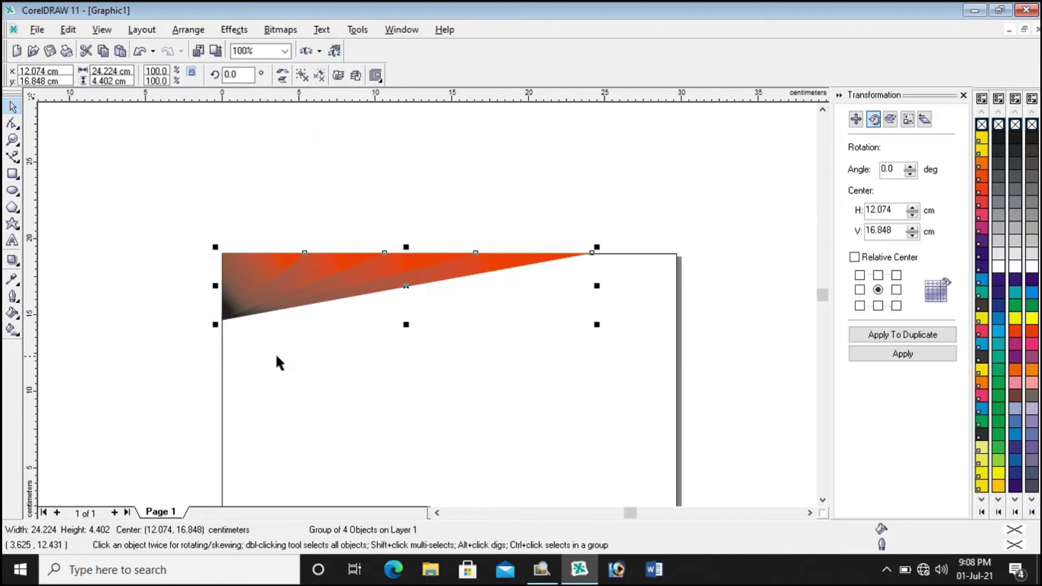
scroll(281, 305, up, 2)
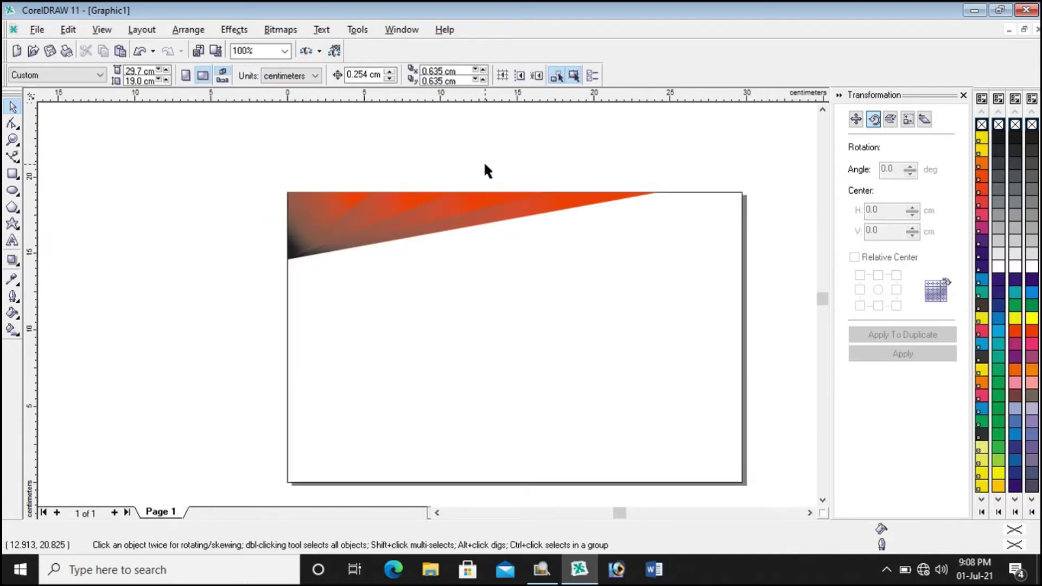
Step: Duplicate the triangle group and place the copy lower on the page, centred at about X 12.2 cm, Y 8.7 cm
drag(242, 169, 665, 317)
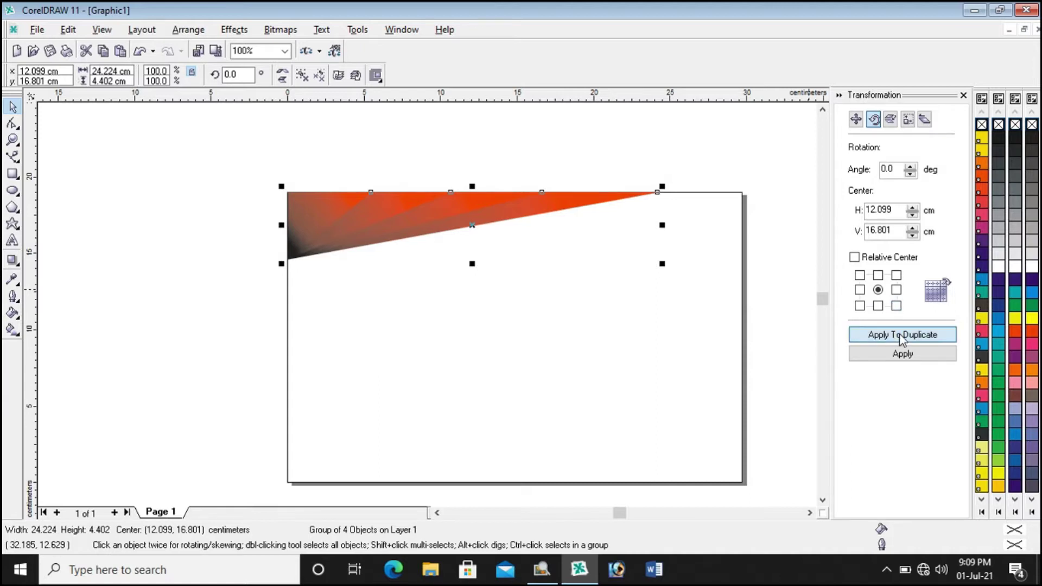
click(878, 305)
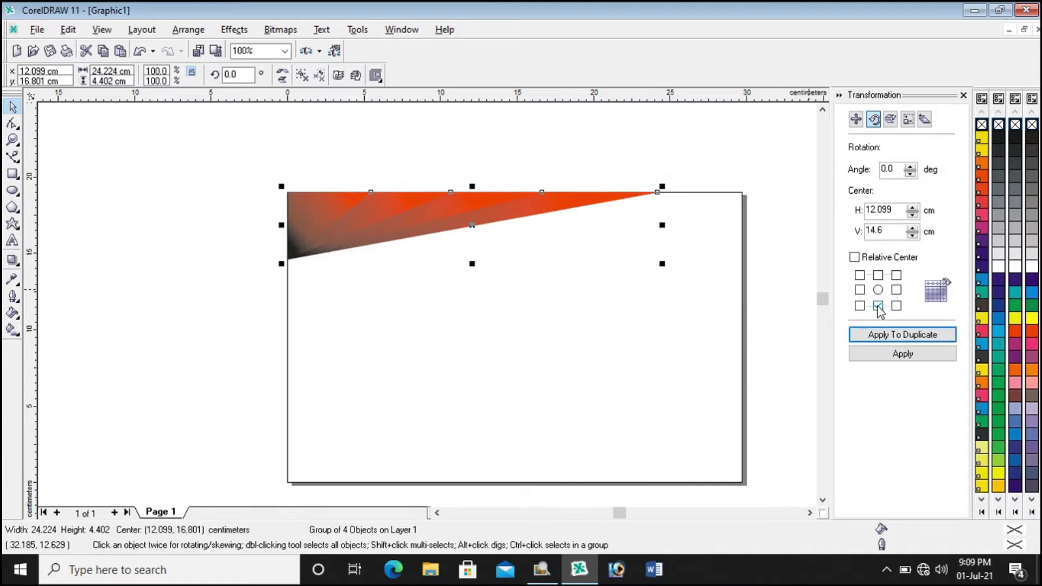
click(886, 351)
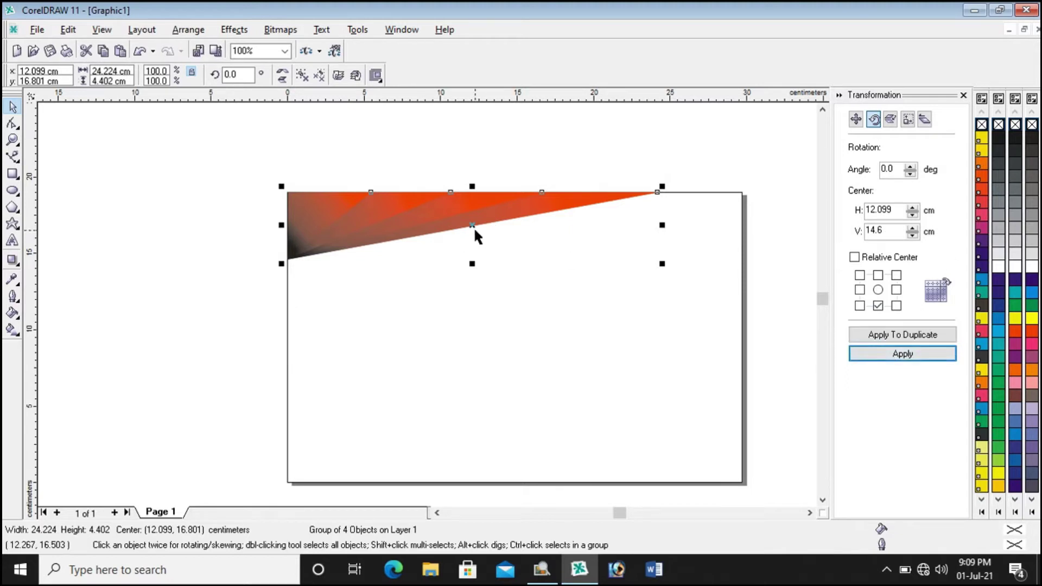
drag(474, 227, 476, 351)
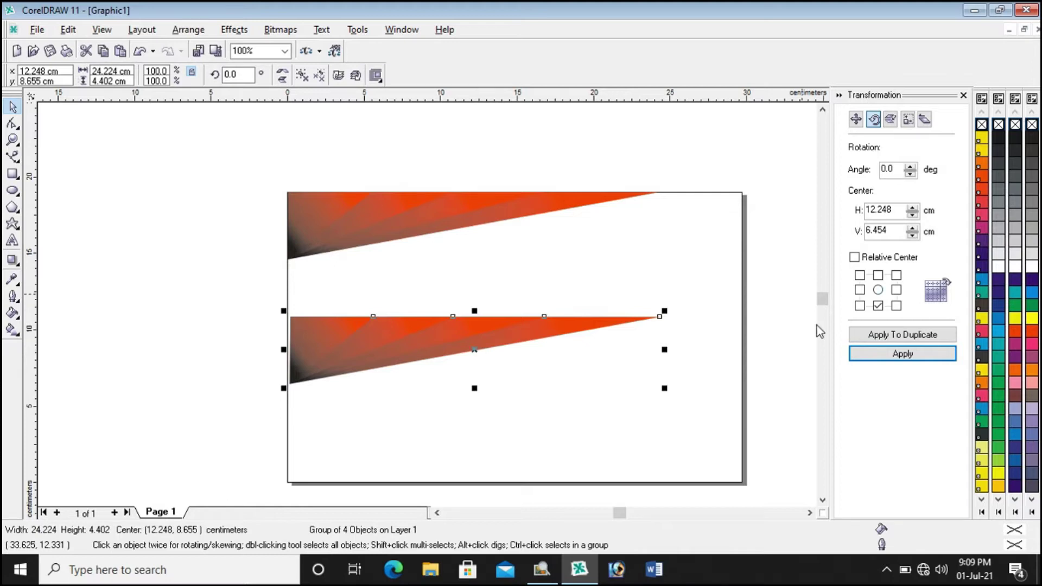
click(766, 340)
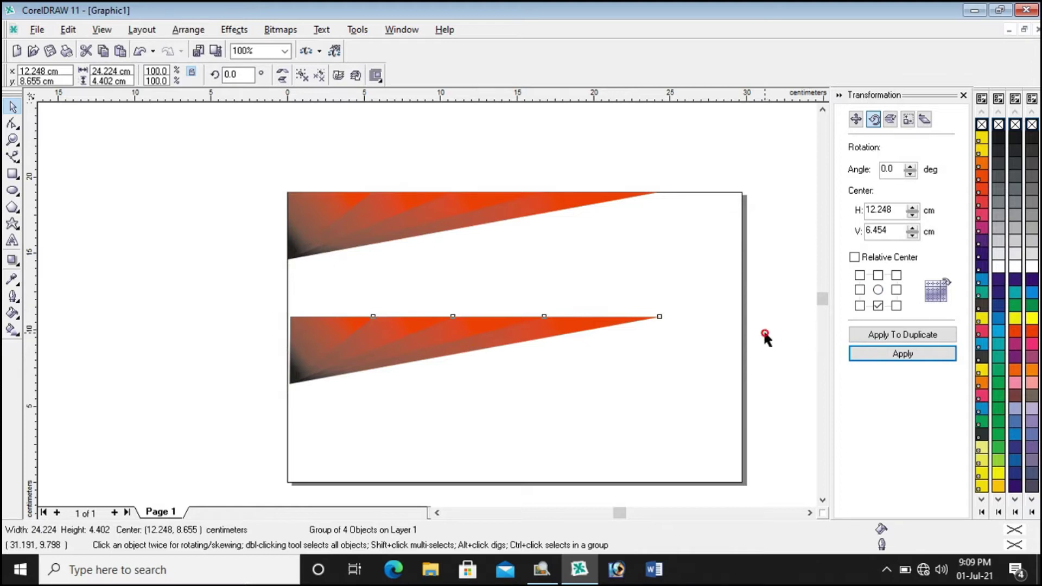
Step: Mirror the copied triangle group vertically and horizontally, and move it into the page's lower-right corner
click(551, 324)
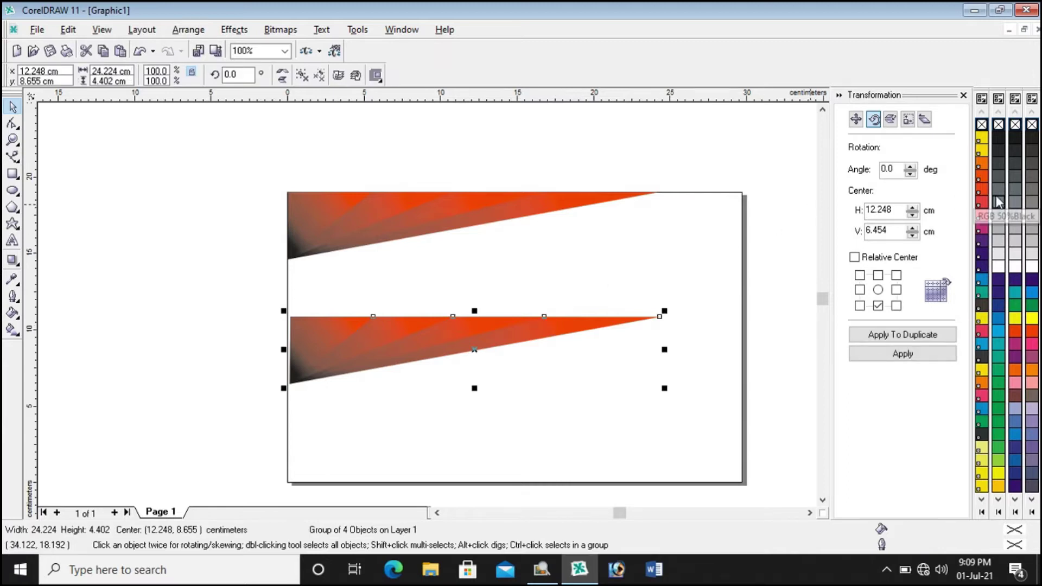
click(285, 82)
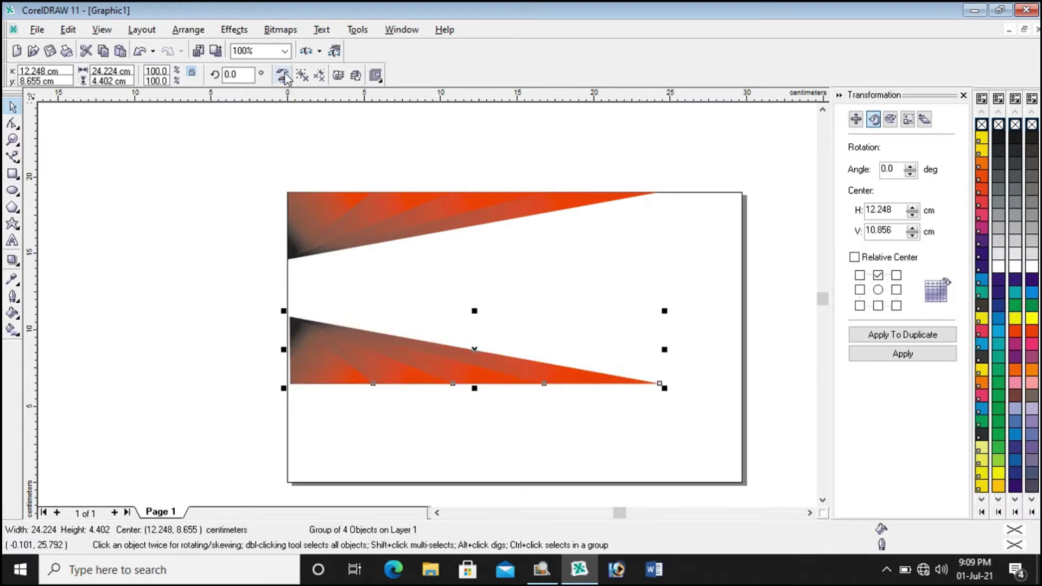
click(285, 79)
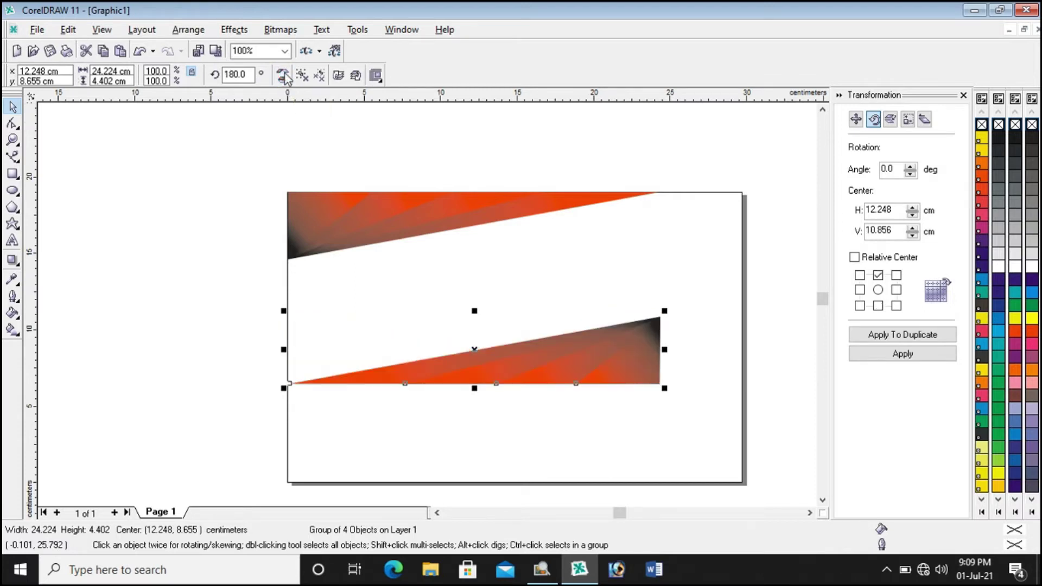
click(616, 162)
drag(653, 345, 735, 443)
click(511, 331)
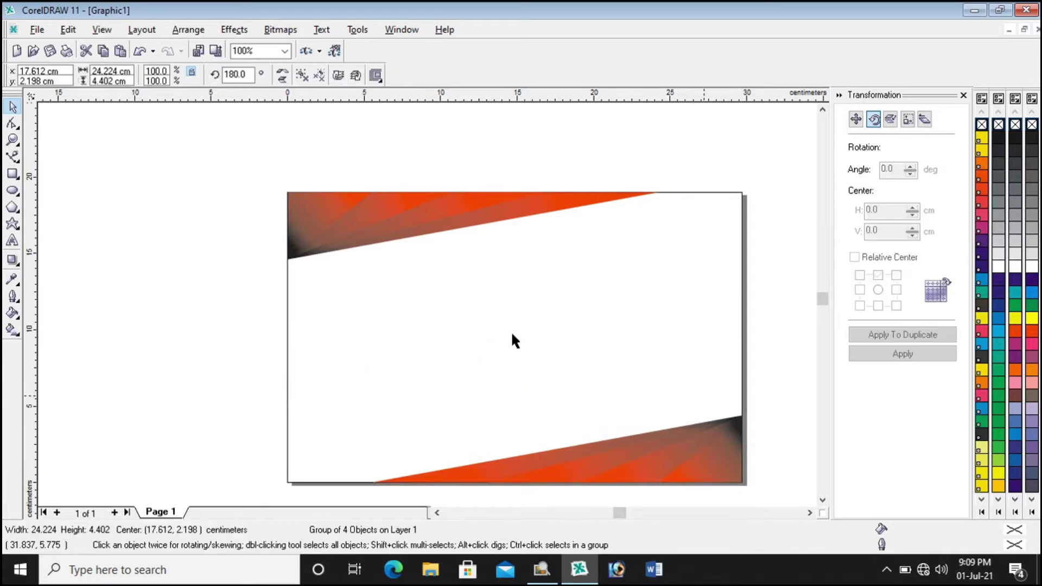
Step: Compare the page with the best award reference certificate in Nero PhotoSnap Viewer, and return to CorelDRAW
scroll(509, 327, down, 1)
scroll(717, 350, up, 1)
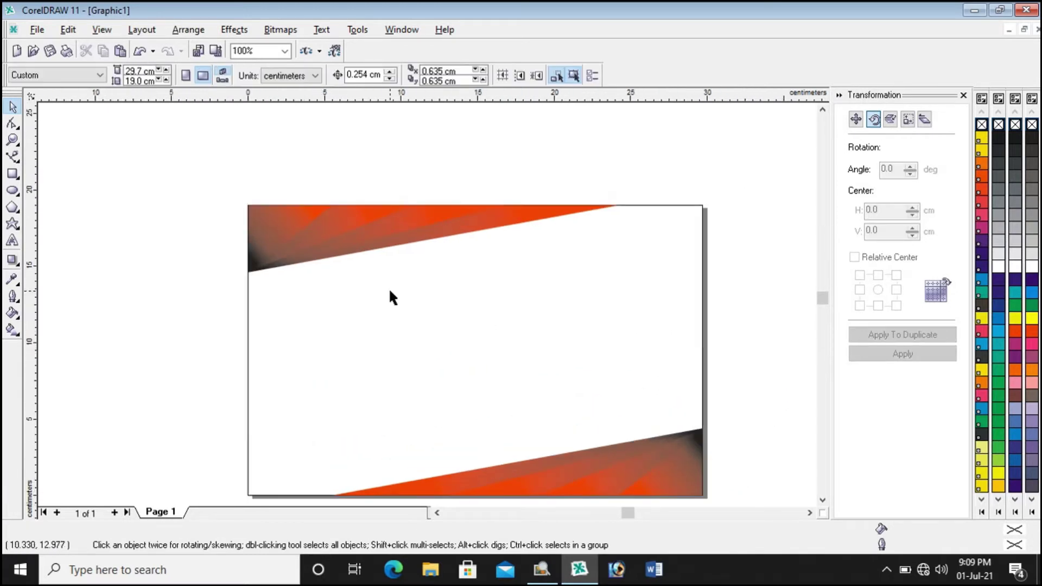
scroll(334, 223, down, 1)
scroll(516, 450, up, 1)
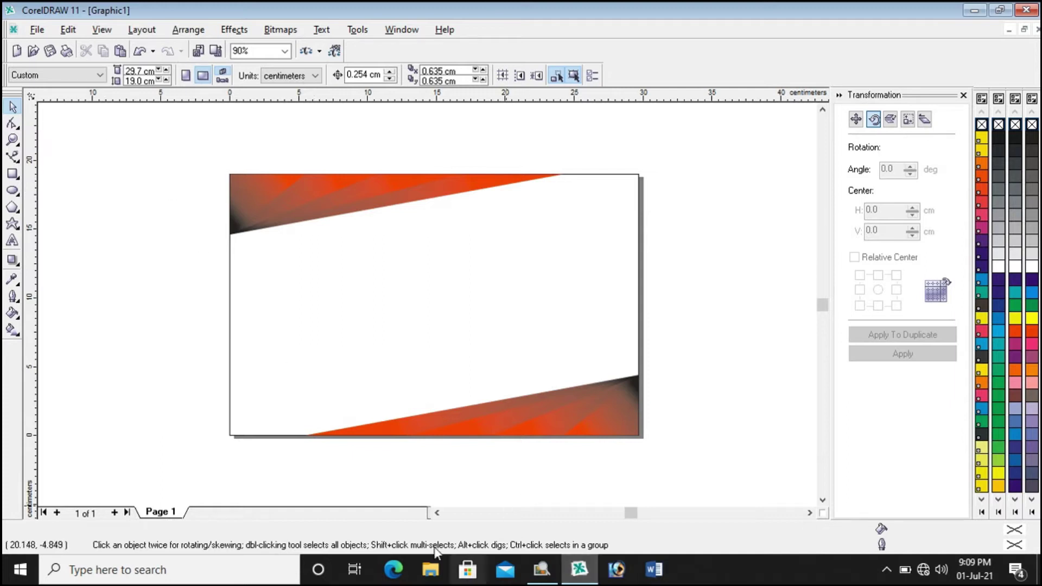
click(542, 569)
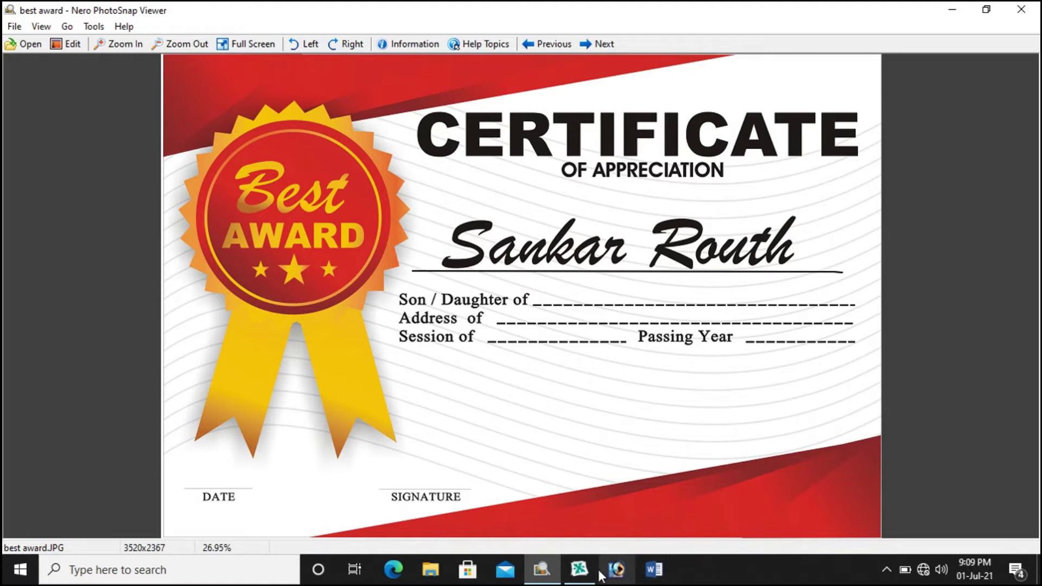
click(579, 569)
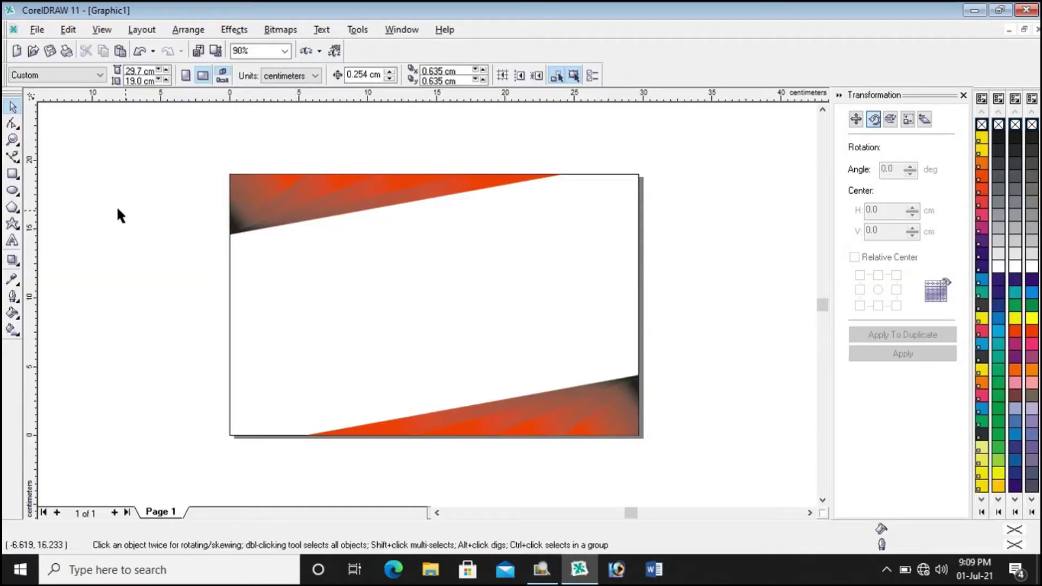
Step: Draw a straight horizontal Bezier line about 34.9 cm long at about Y 13.5 cm, extending past both page sides
click(18, 158)
right_click(20, 162)
key(Escape)
click(20, 162)
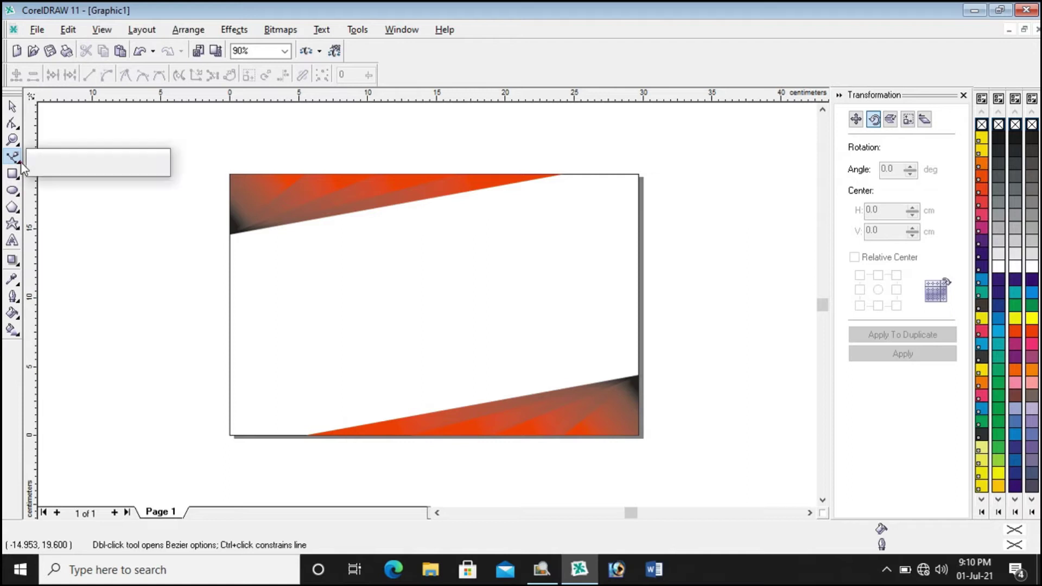
click(99, 166)
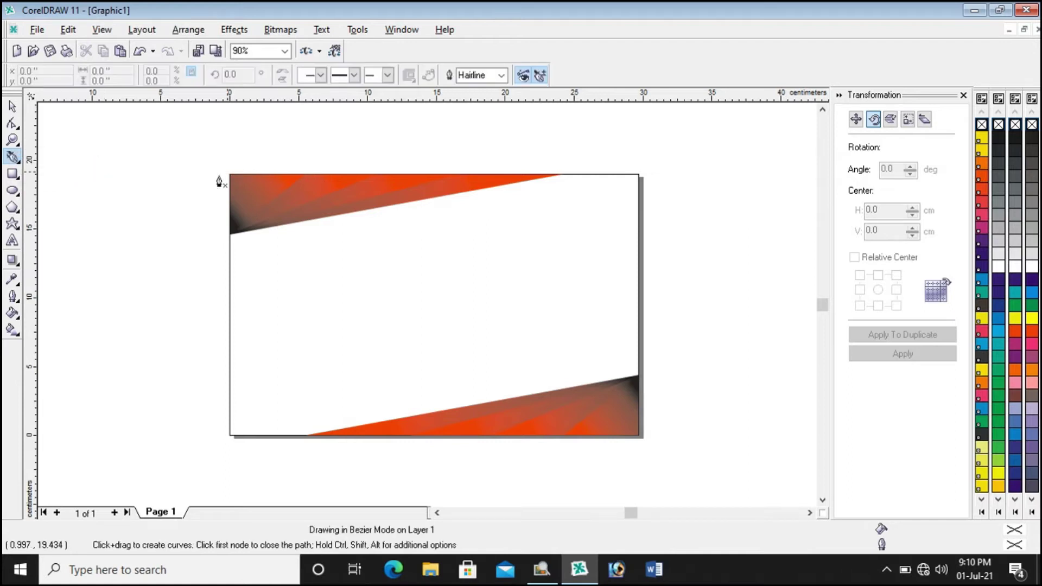
click(198, 249)
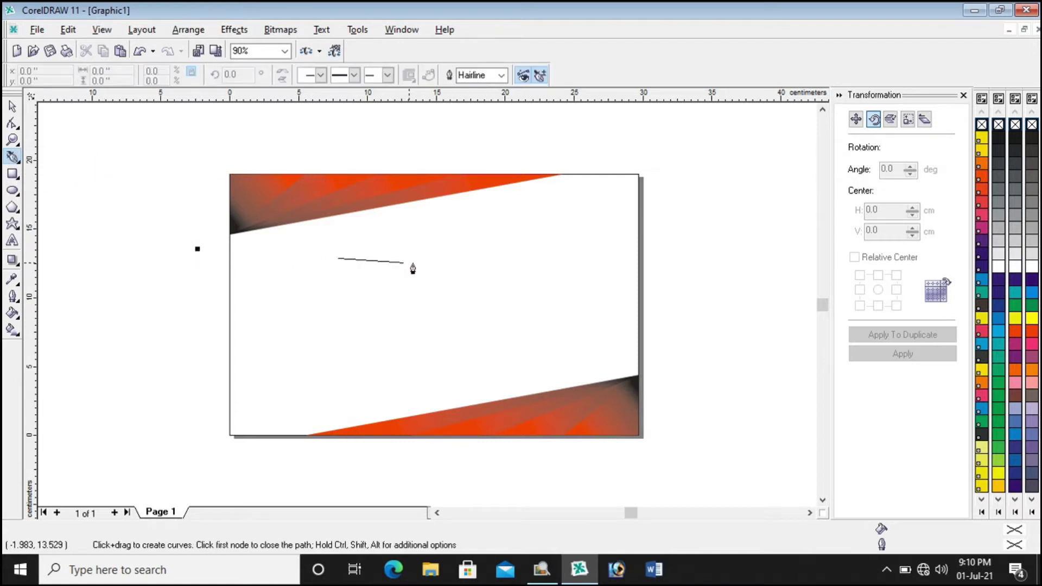
click(678, 249)
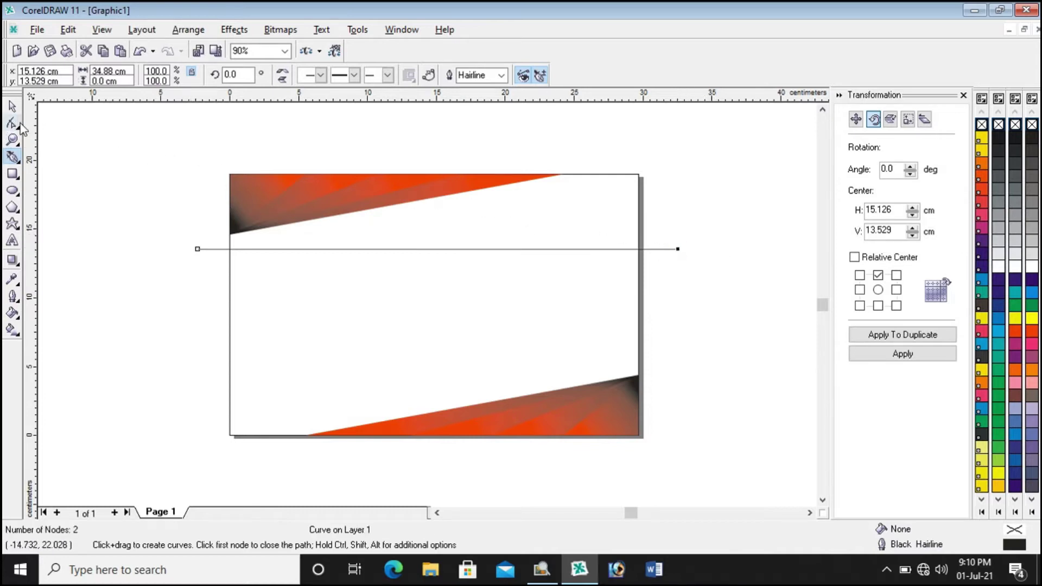
Step: Move both gradient triangle groups off the page, one beyond its upper-left corner and the other beyond its lower-right corner
click(13, 106)
click(171, 119)
drag(191, 151, 580, 238)
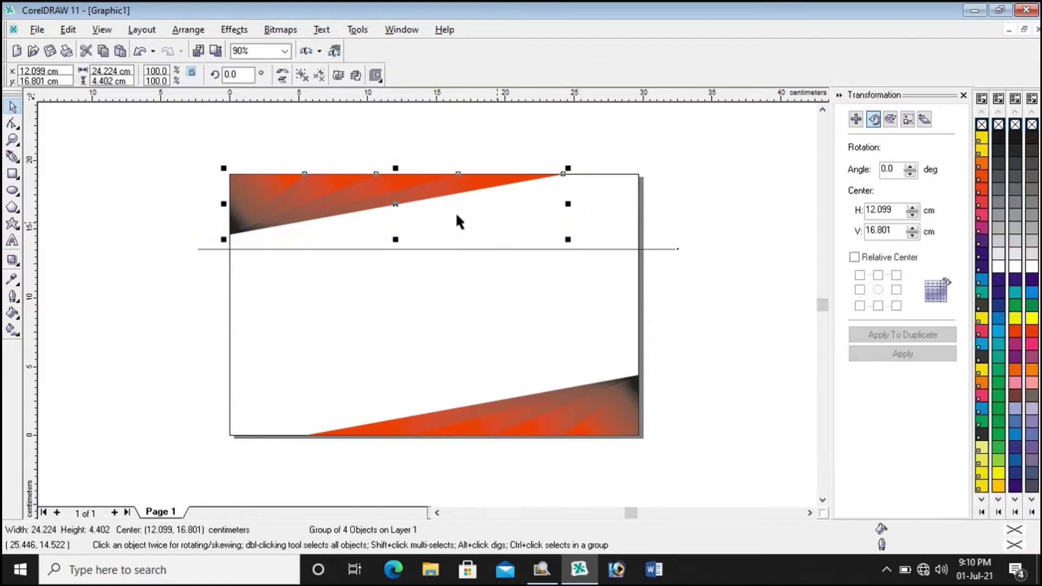
drag(399, 204, 235, 143)
drag(705, 350, 278, 462)
drag(472, 405, 630, 457)
click(680, 381)
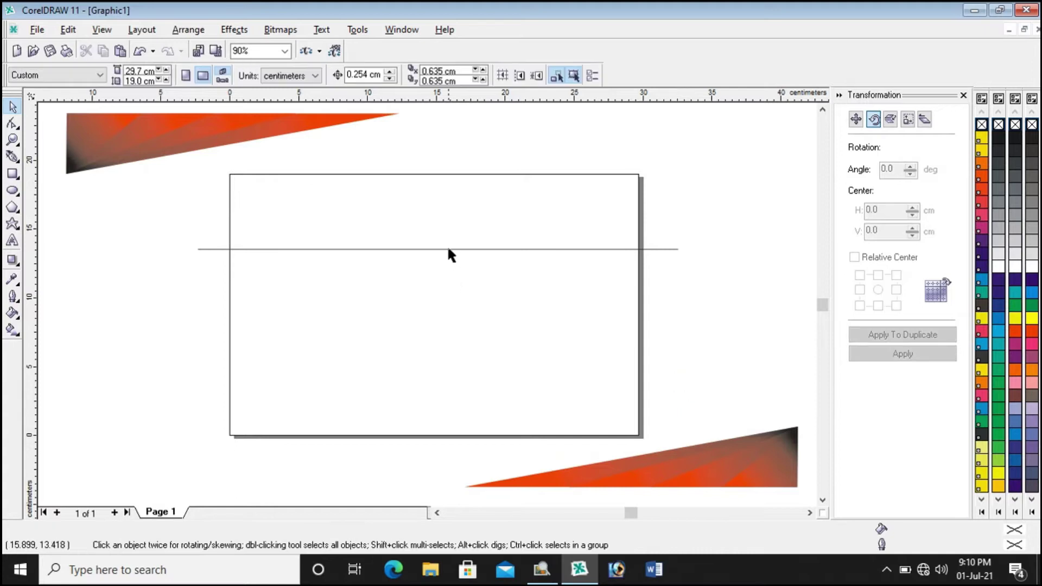
Step: Convert the straight horizontal line's segment to a curve with the Shape tool
click(446, 248)
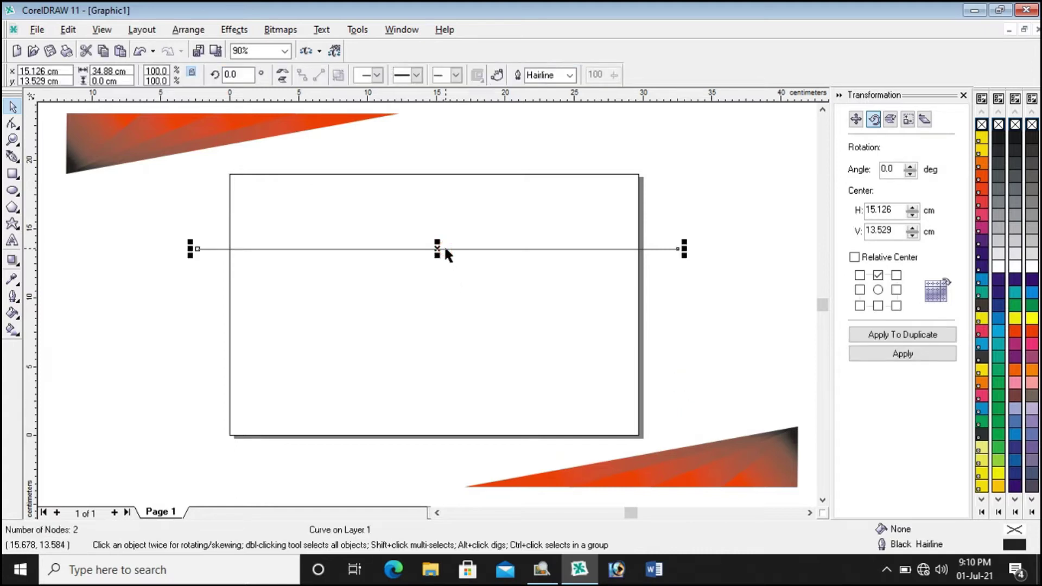
click(19, 130)
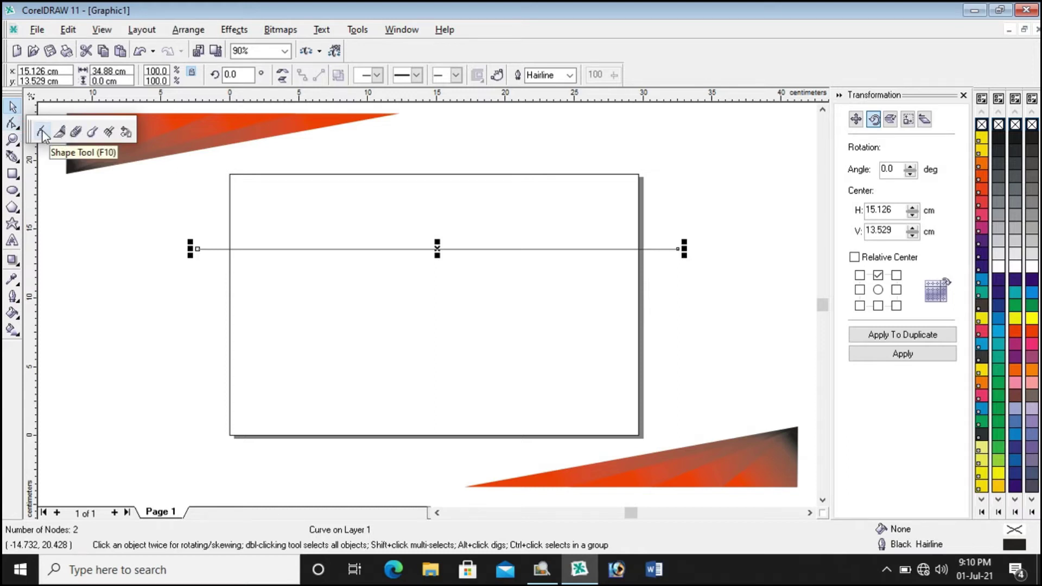
click(41, 132)
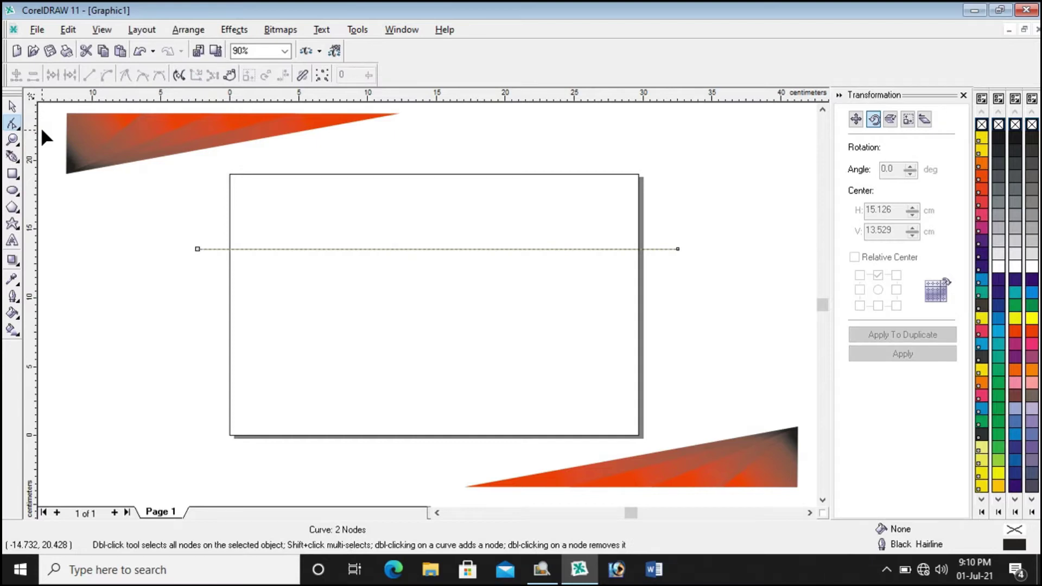
right_click(431, 249)
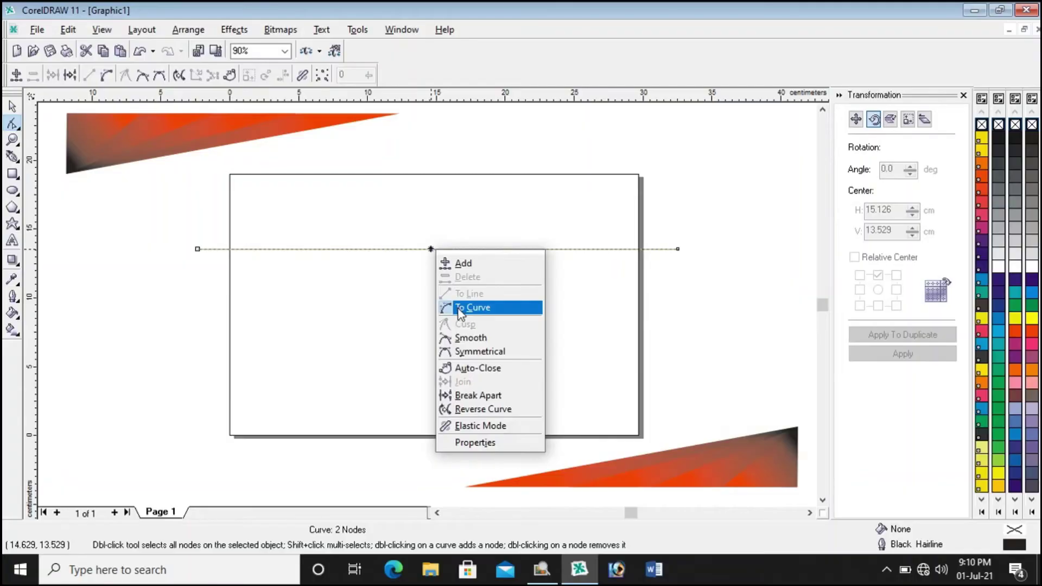
click(453, 305)
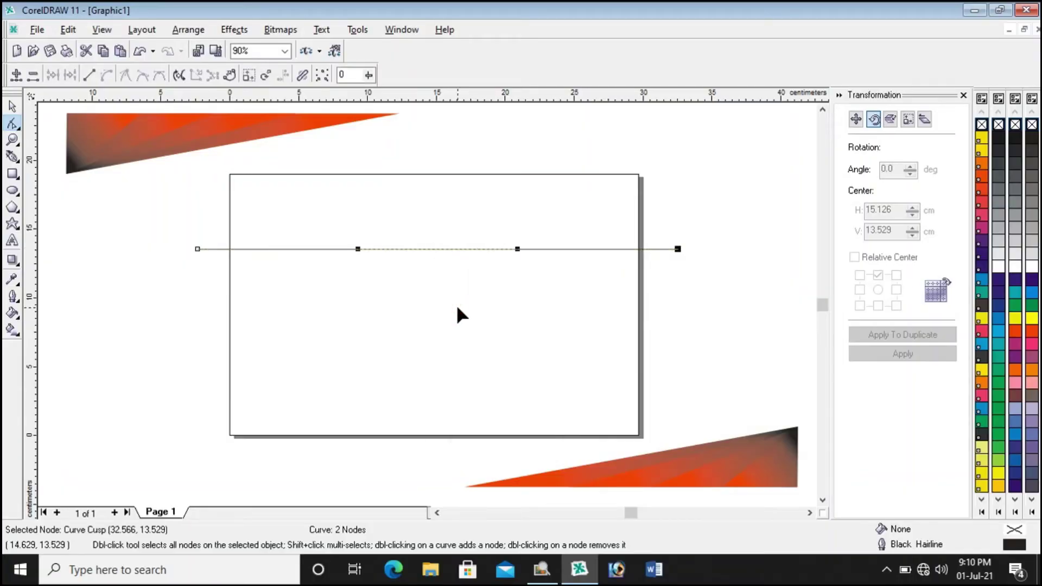
Step: Bend the line into an S-shaped wave, pulling the first node's control handle up and the last node's handle down
drag(421, 246, 361, 184)
drag(443, 173, 443, 295)
drag(477, 337, 505, 353)
drag(273, 159, 409, 125)
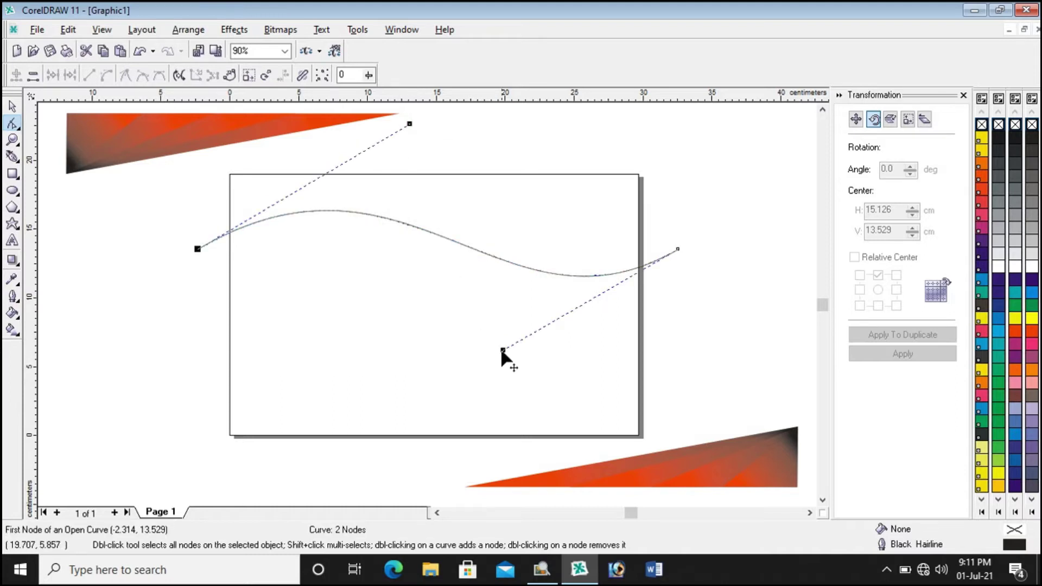
drag(503, 350, 521, 360)
drag(453, 347, 430, 345)
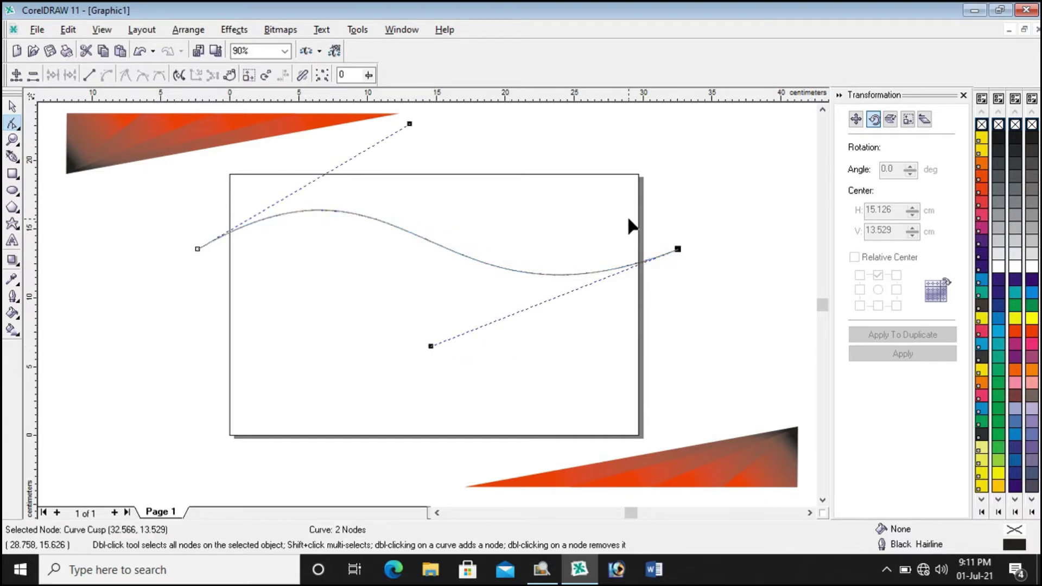
Step: Move the wave curve up over the page's upper edge, centred at about X 15.6 cm, Y 19.2 cm
click(12, 106)
click(578, 153)
click(441, 244)
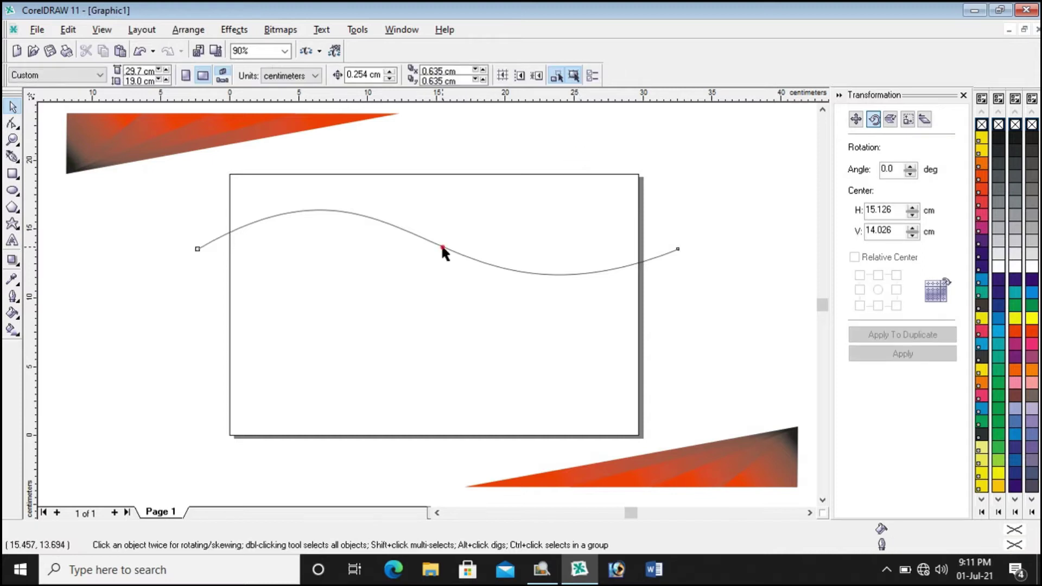
drag(439, 242, 445, 172)
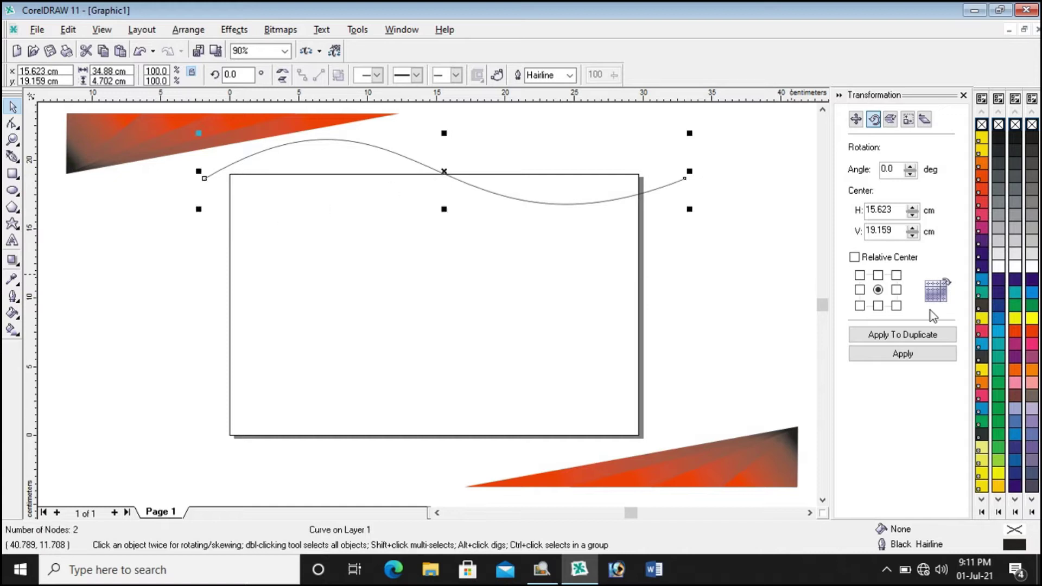
Step: Duplicate the wave curve and place the copy near the page's lower edge, centred at about X 14.9 cm, Y 2.6 cm
click(888, 335)
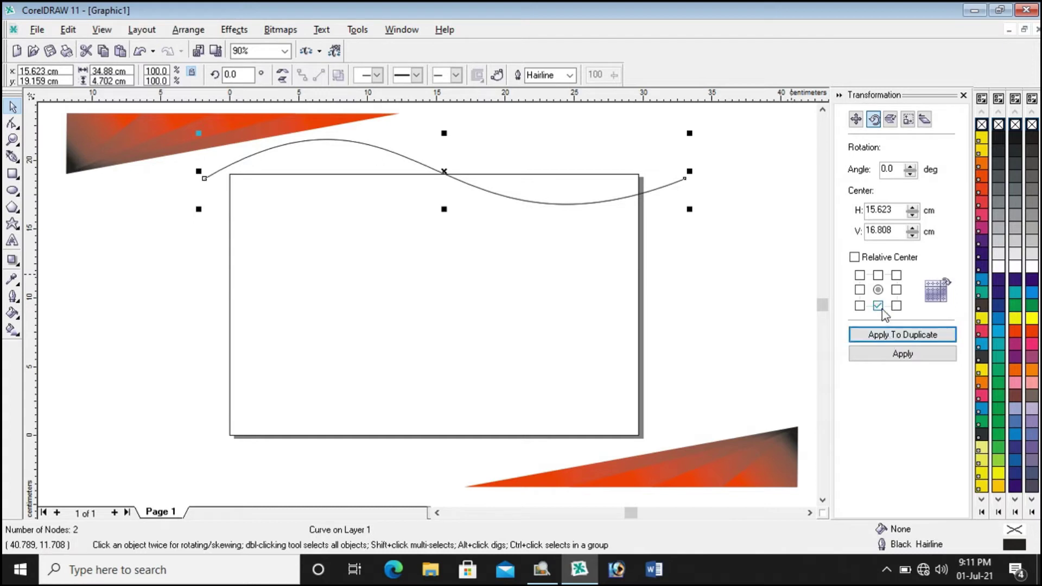
click(903, 356)
drag(446, 172, 433, 399)
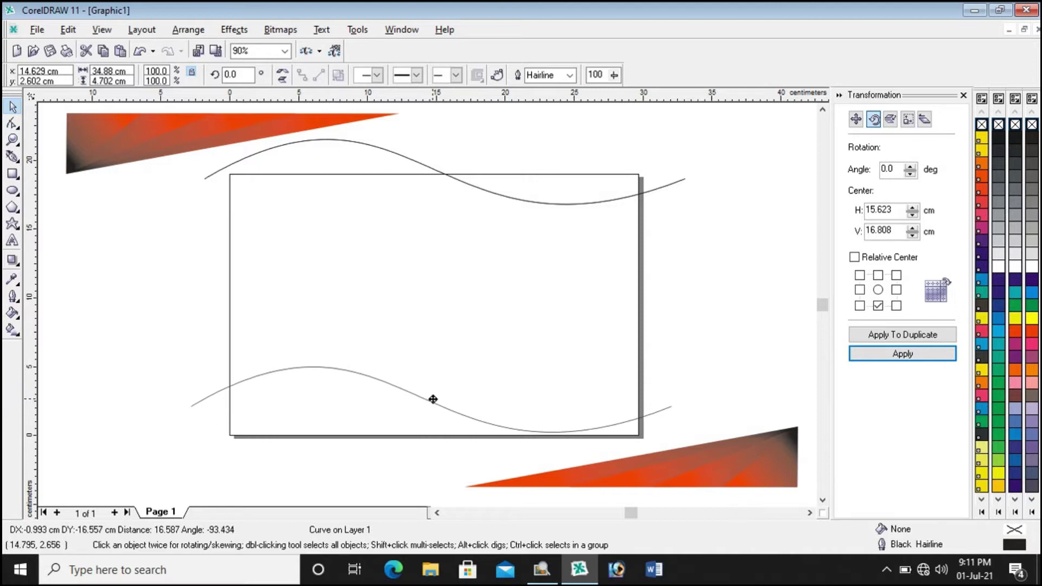
drag(433, 399, 433, 400)
click(741, 297)
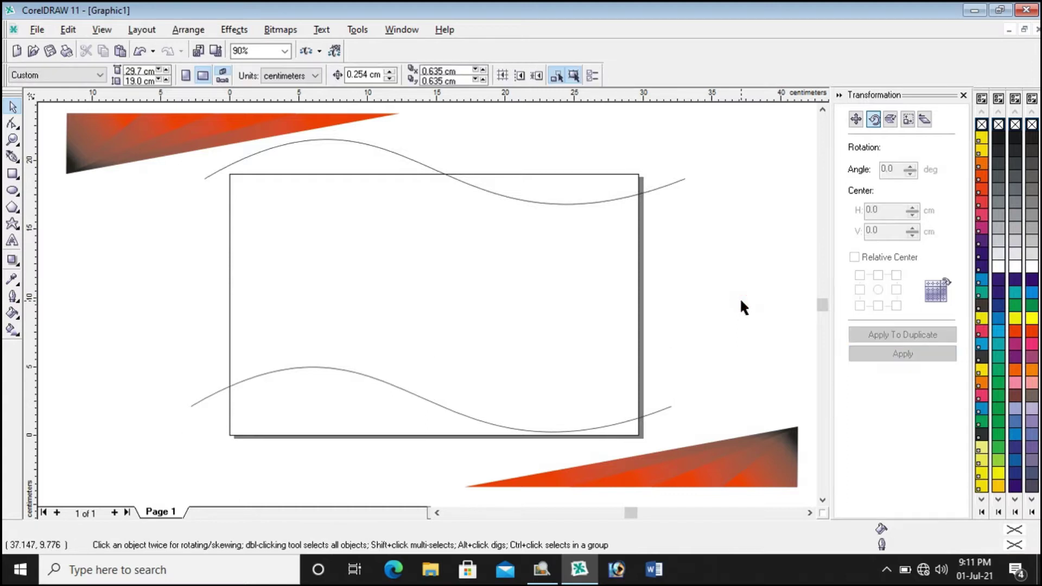
click(665, 408)
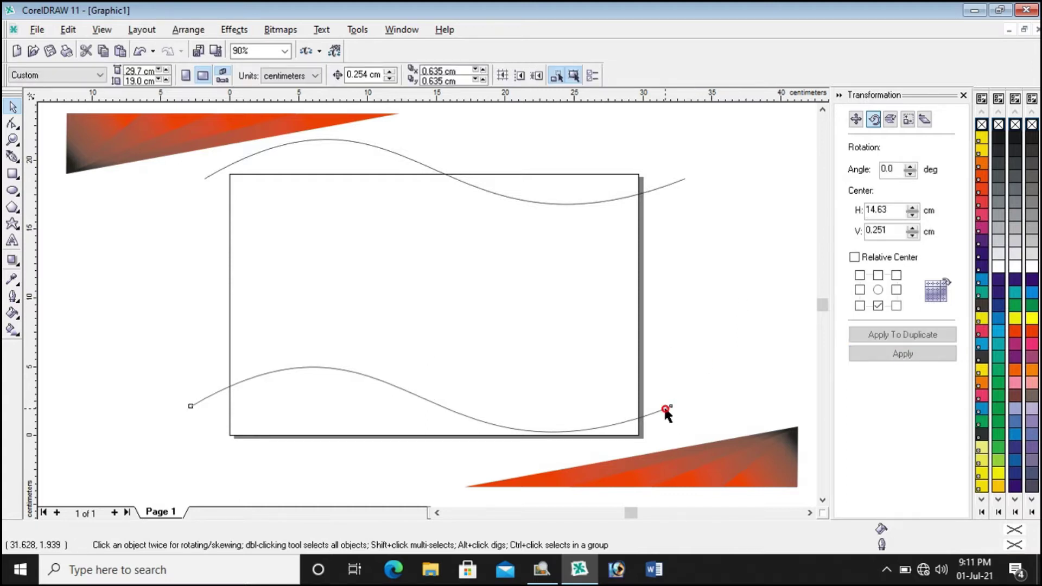
key(Right)
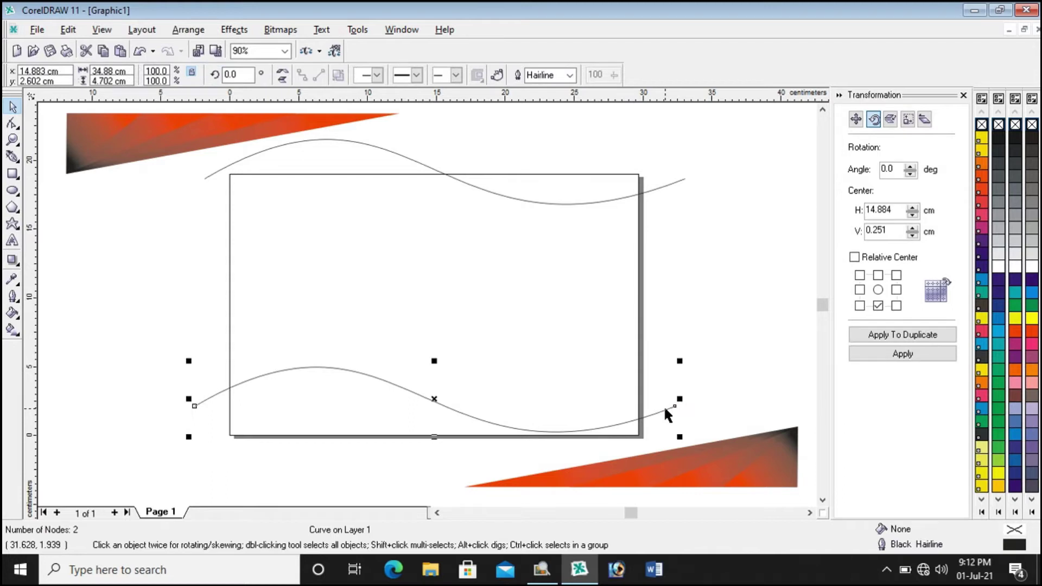
click(691, 334)
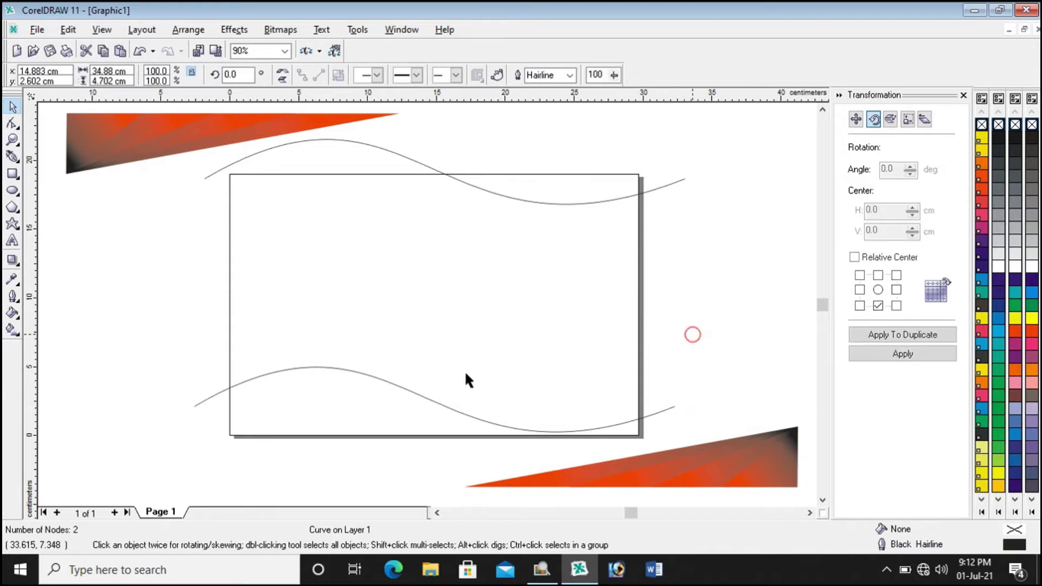
Step: Blend the upper wave curve into the lower one with the Interactive Blend tool, using 20 steps
click(487, 192)
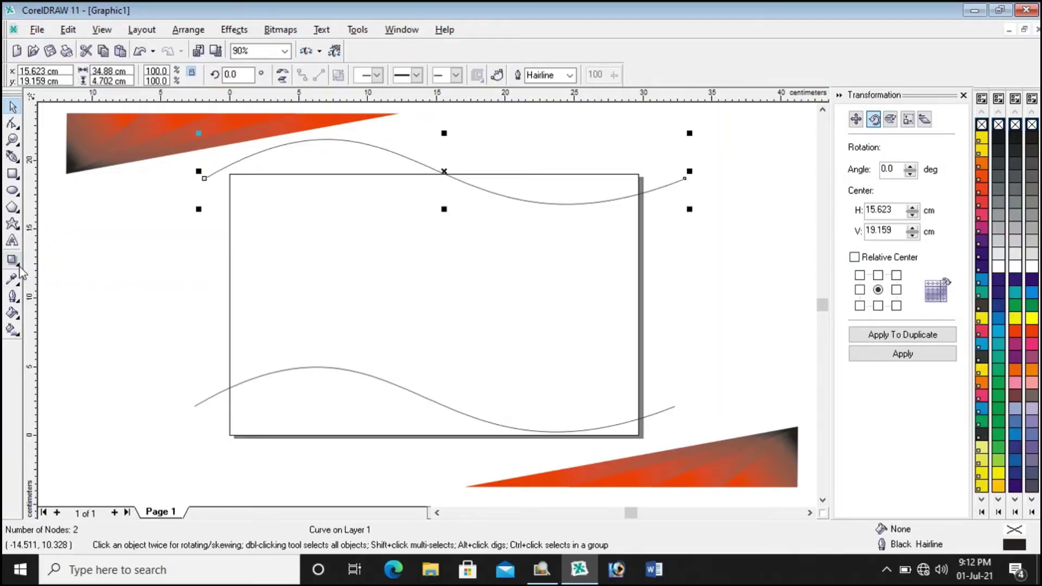
click(19, 266)
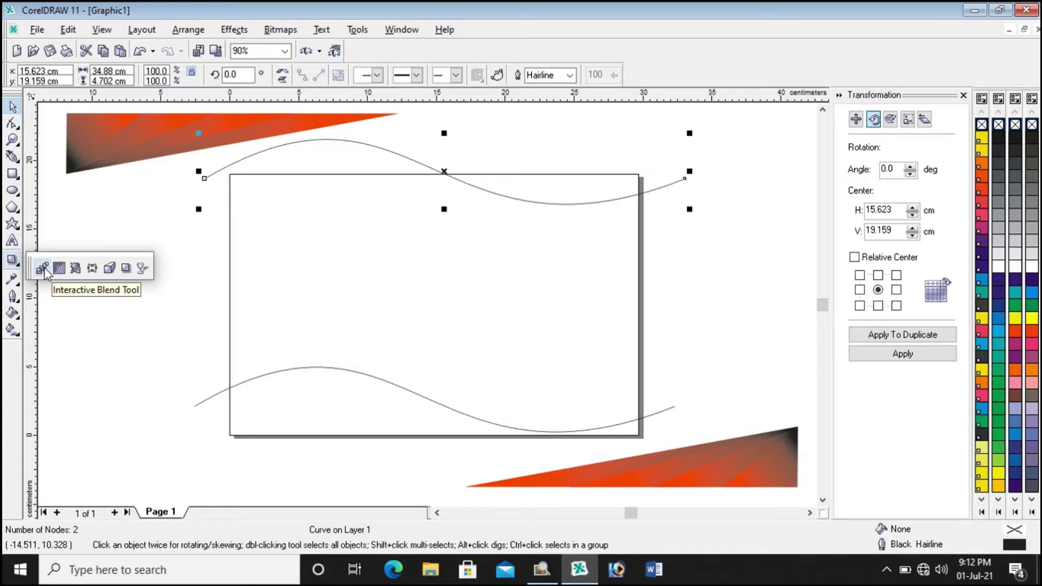
click(42, 269)
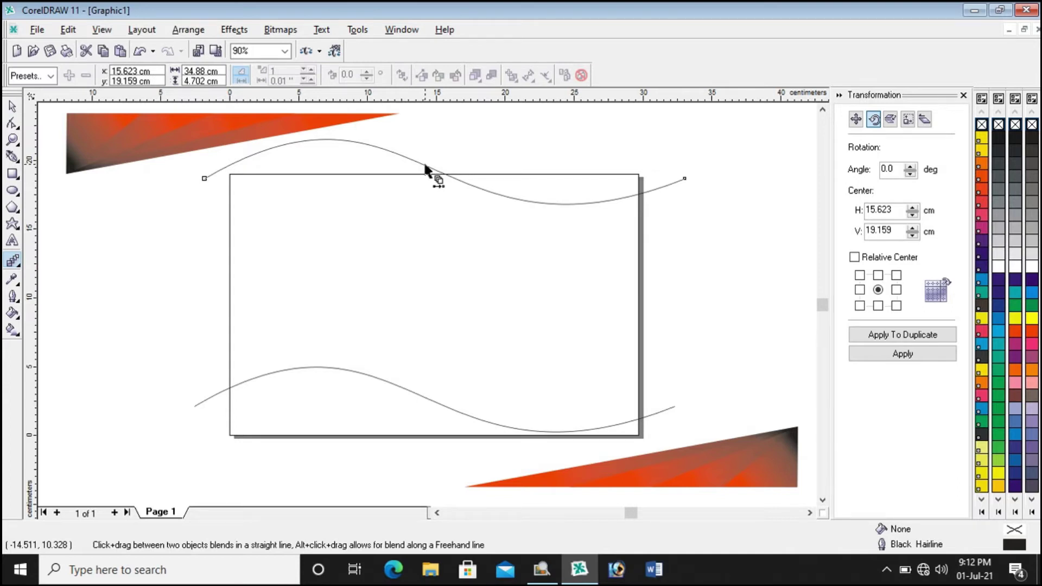
drag(425, 165, 433, 304)
drag(428, 259, 441, 400)
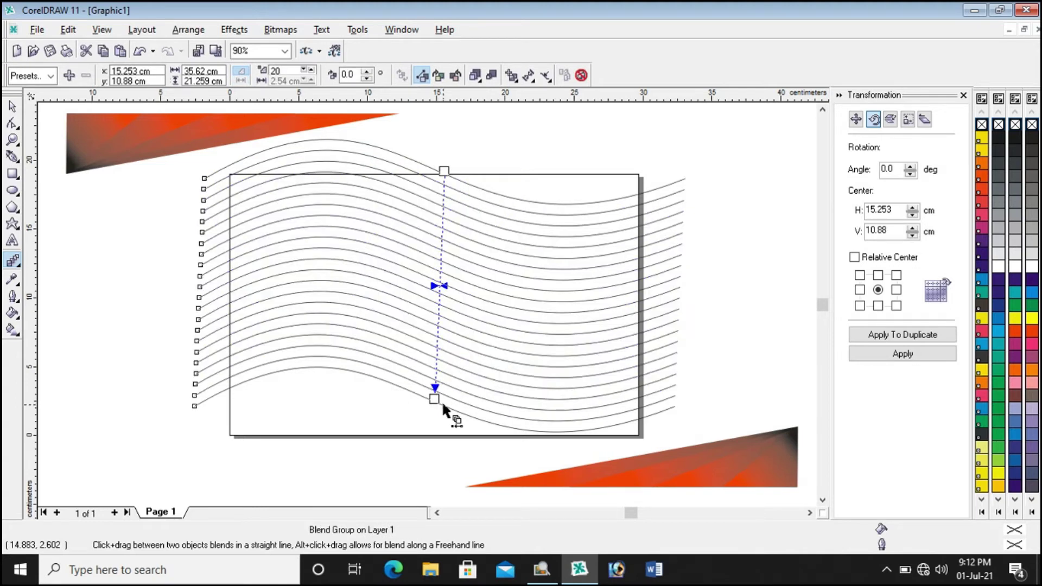
Step: Shift the blend's lower and upper control curves so the blend is centred at about X 15.3 cm, Y 10.9 cm
drag(437, 401, 443, 402)
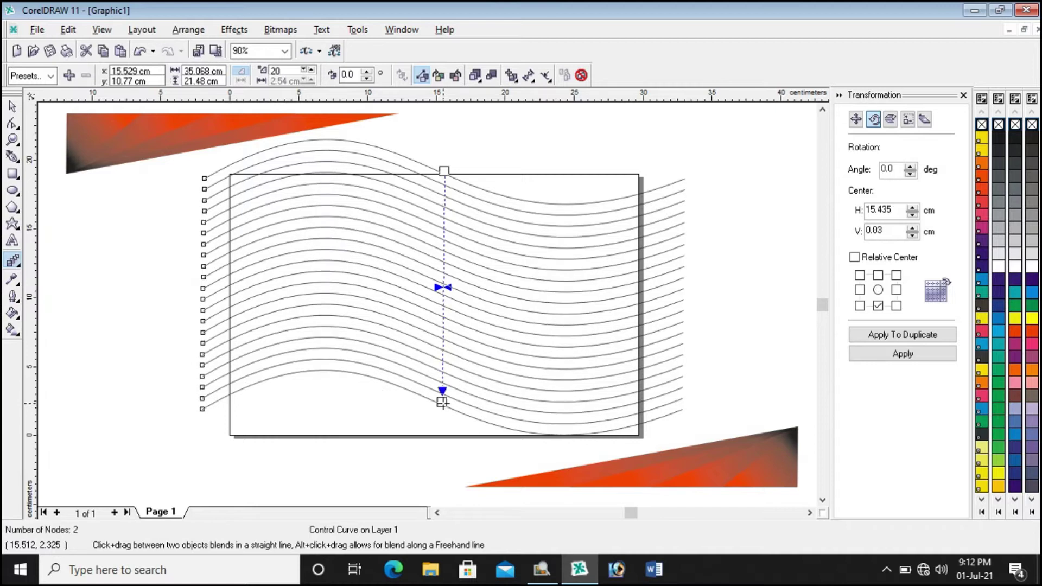
drag(443, 170, 437, 166)
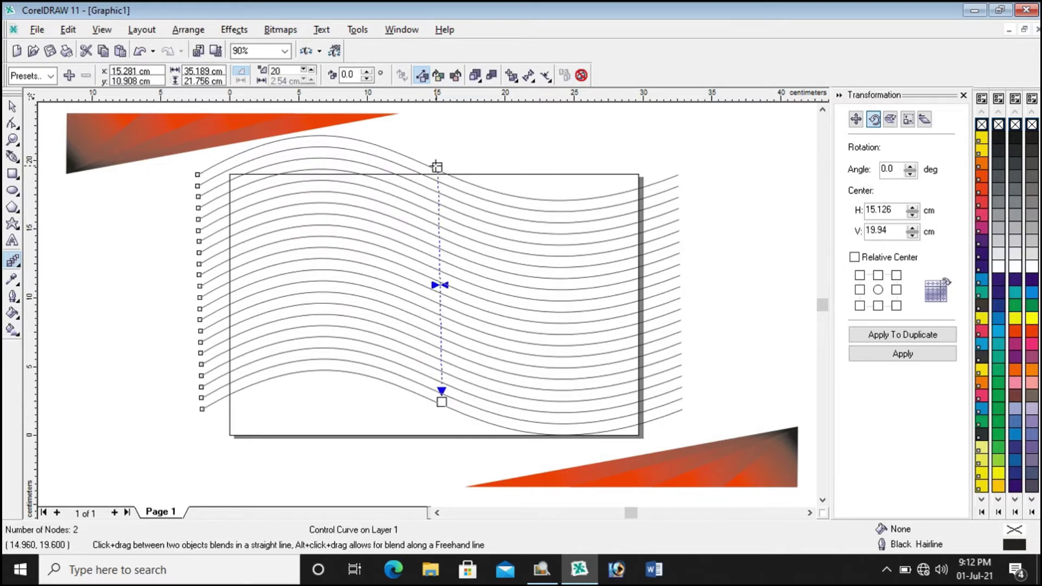
click(12, 107)
click(513, 145)
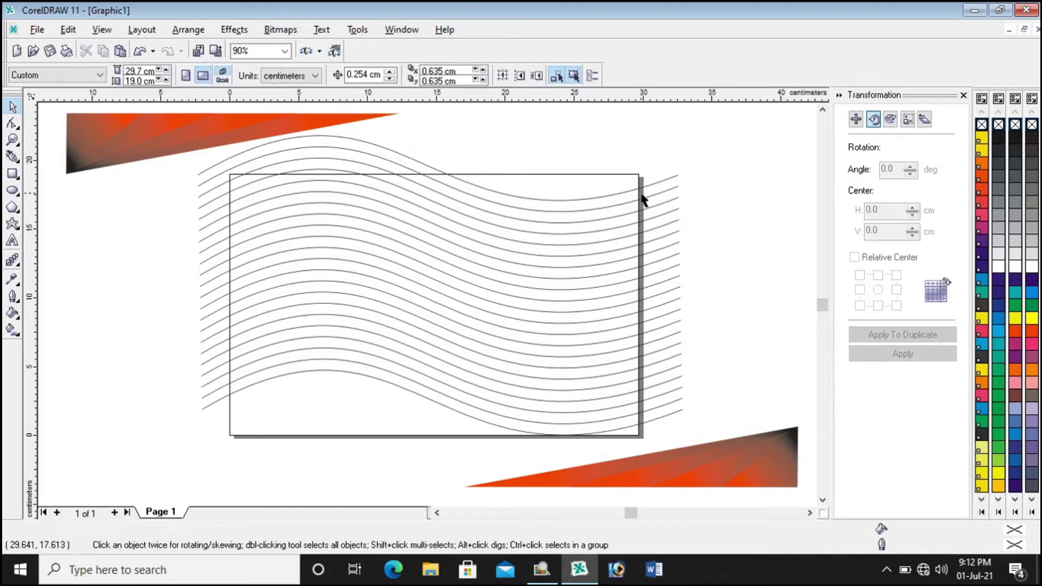
Step: Move the wave blend off the page to its right side, centred at about X 48.8 cm, Y 15.3 cm
click(661, 194)
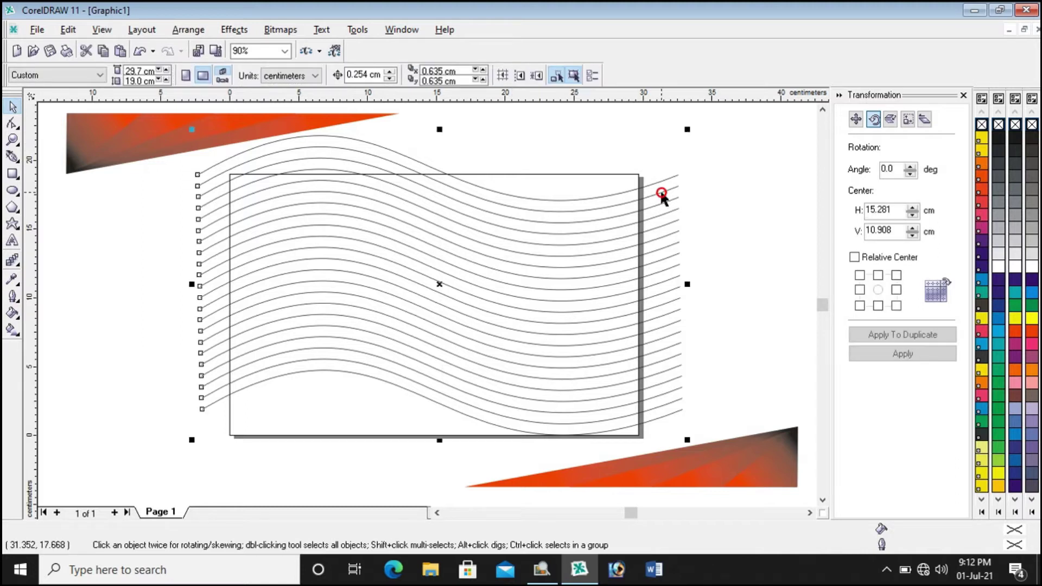
scroll(319, 254, down, 1)
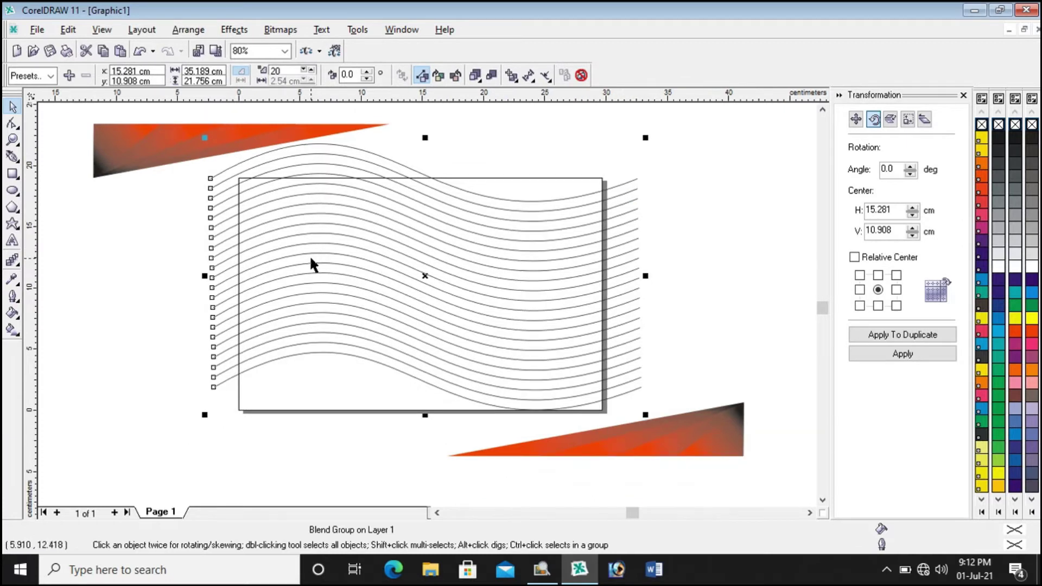
scroll(319, 255, down, 2)
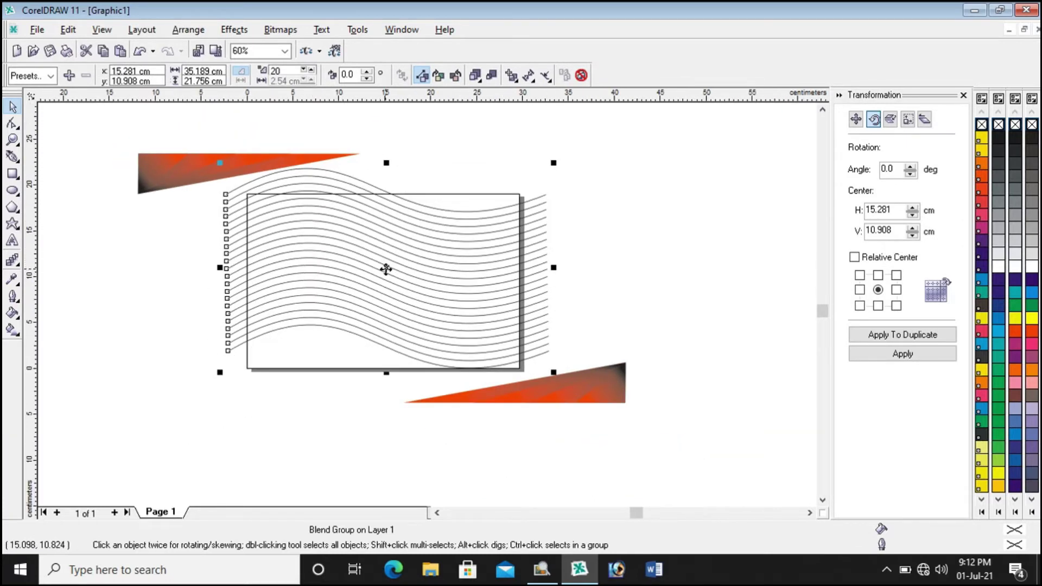
drag(386, 269, 693, 228)
scroll(165, 266, down, 2)
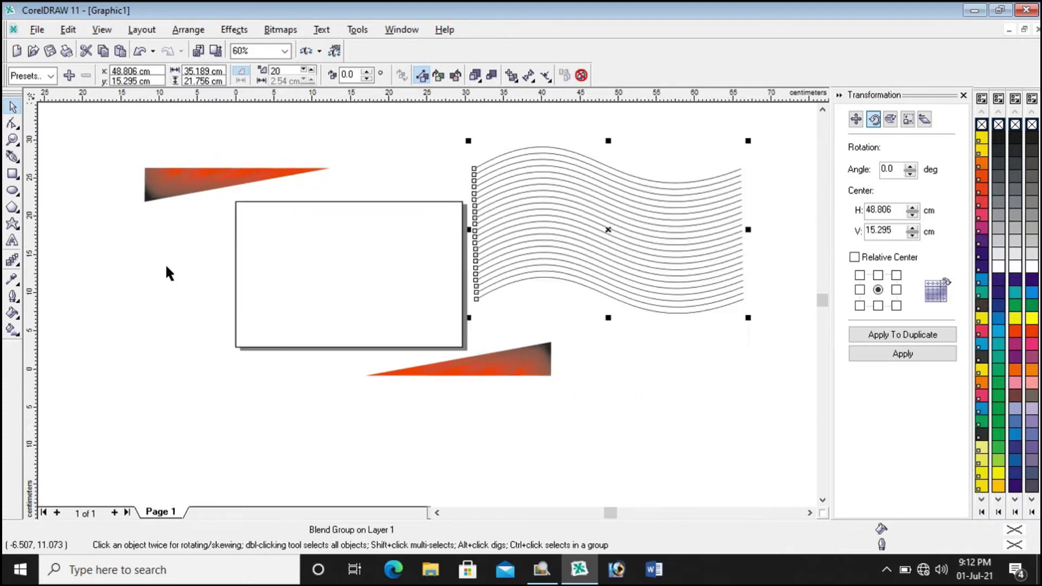
Step: Group the wave blend, and undo the grouping
click(691, 214)
drag(677, 154, 408, 298)
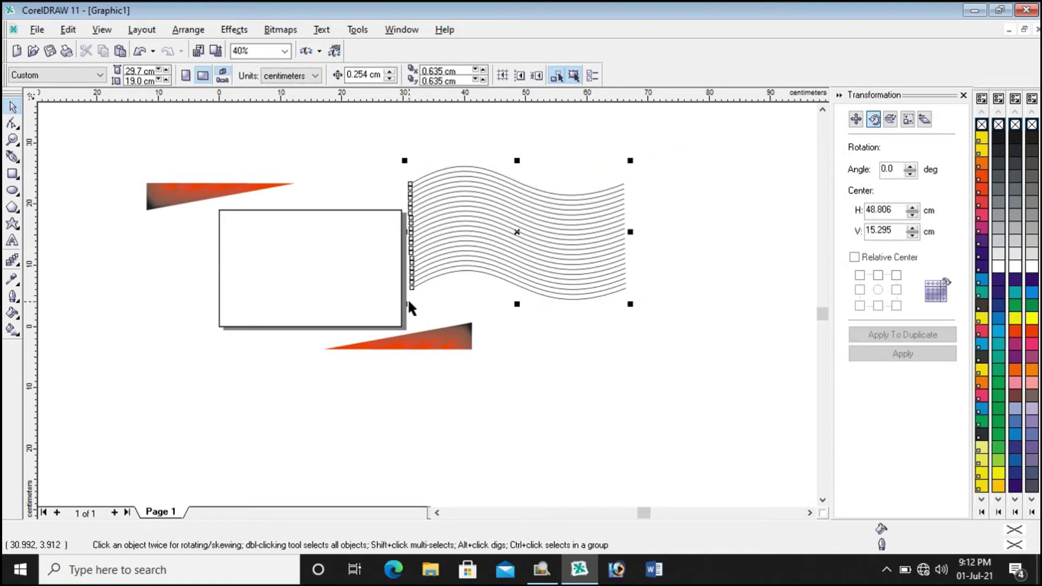
click(189, 30)
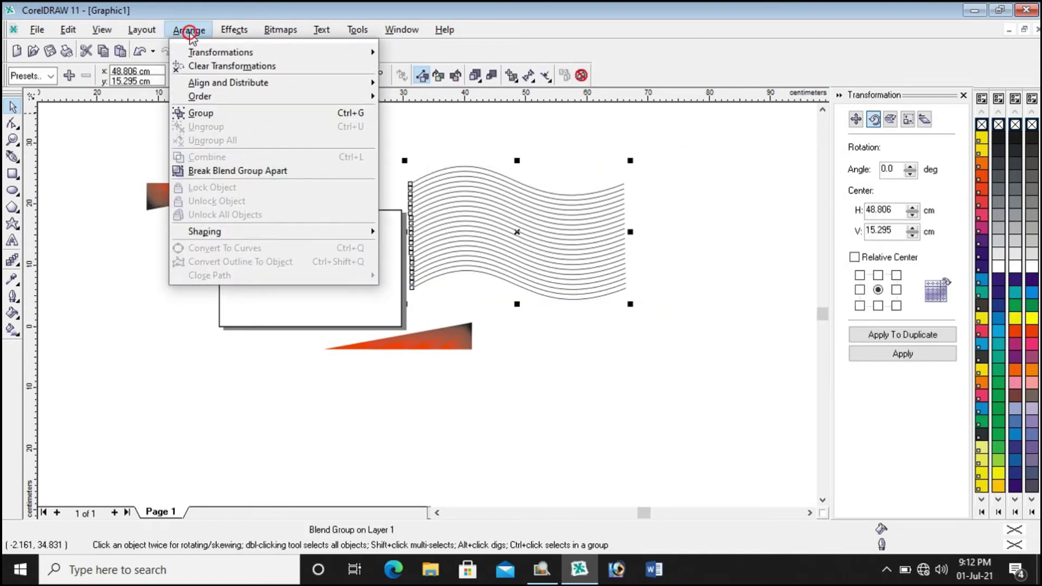
click(201, 111)
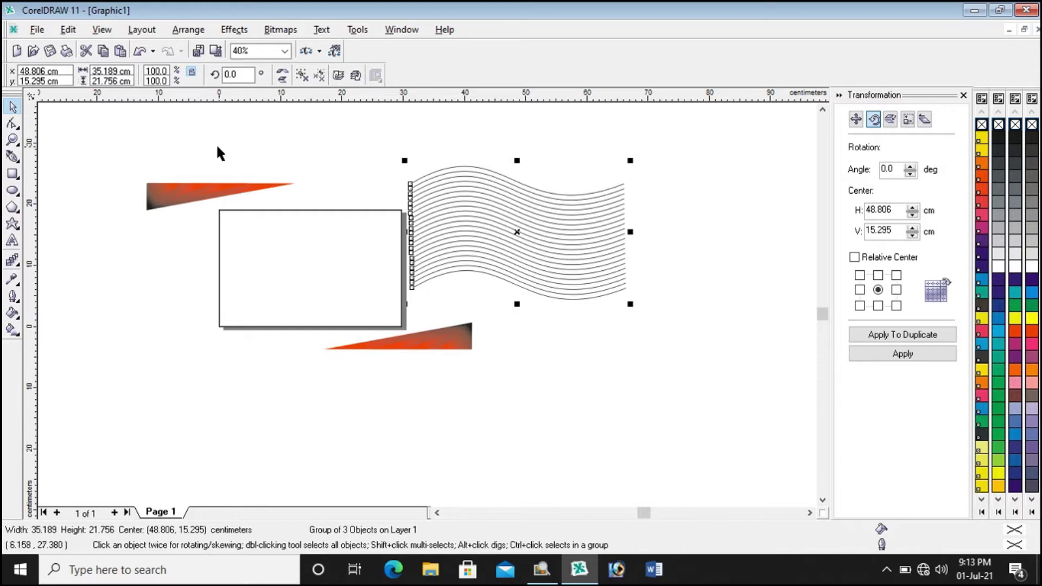
scroll(217, 147, up, 1)
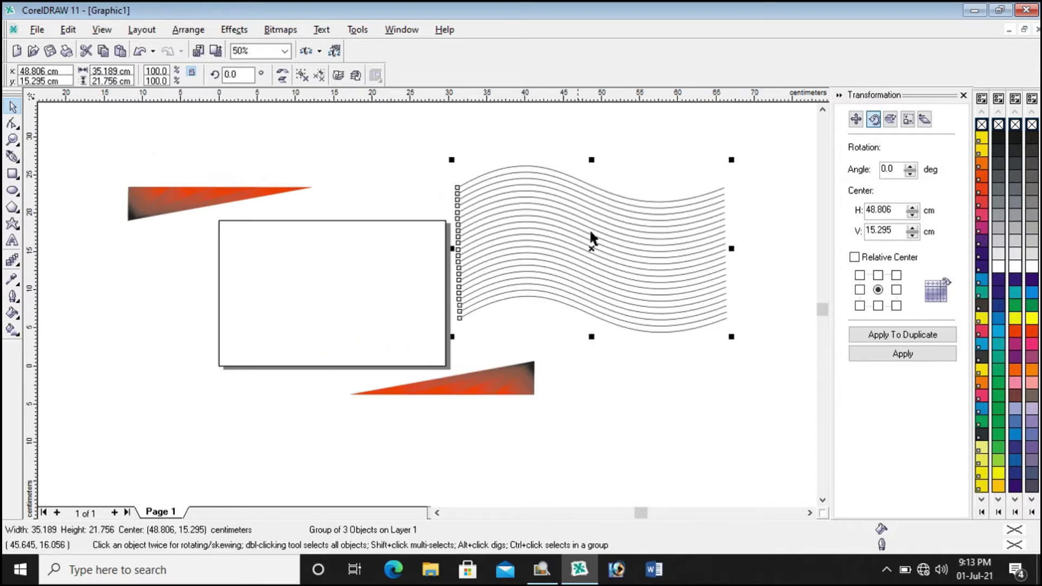
scroll(623, 213, up, 2)
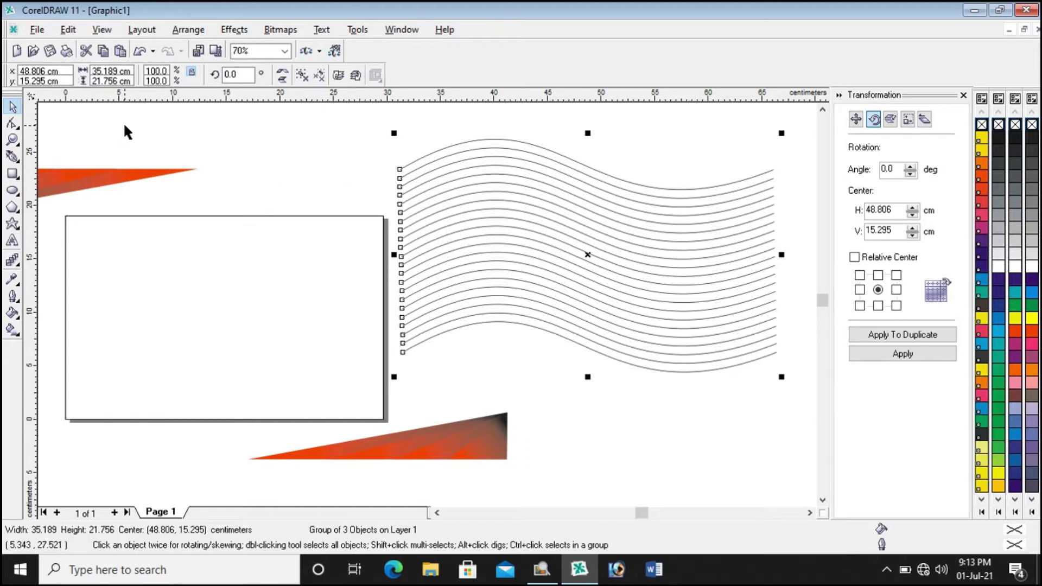
key(ctrl+z)
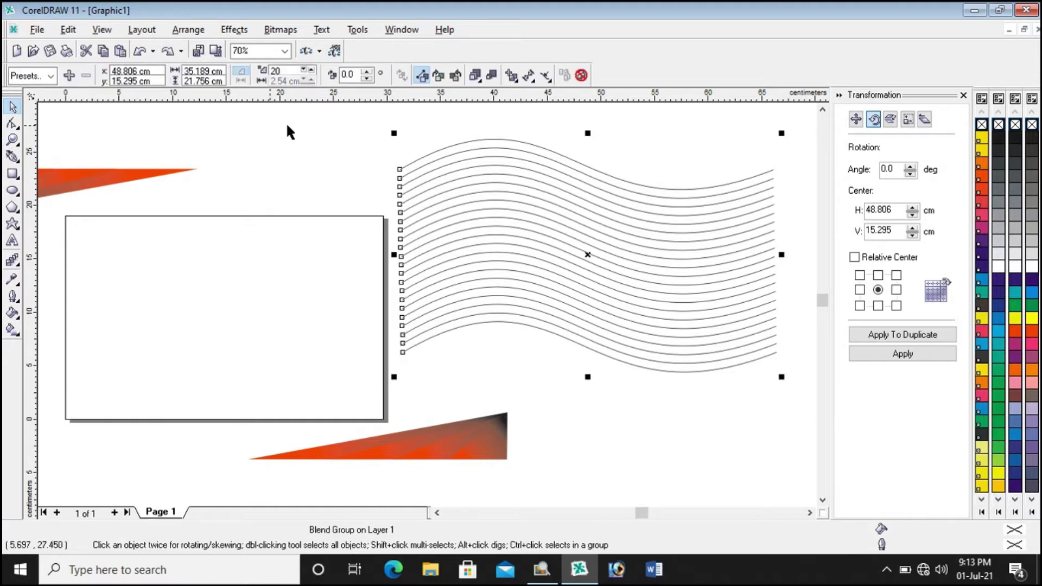
Step: Give the whole wave blend a very light grey outline
click(329, 152)
click(429, 159)
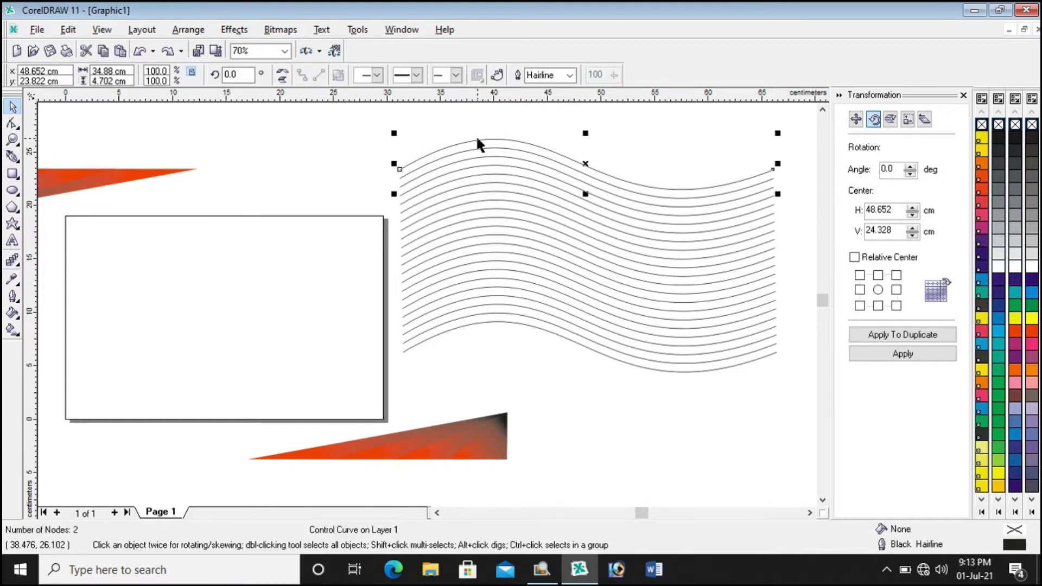
scroll(483, 185, down, 1)
drag(782, 143, 406, 350)
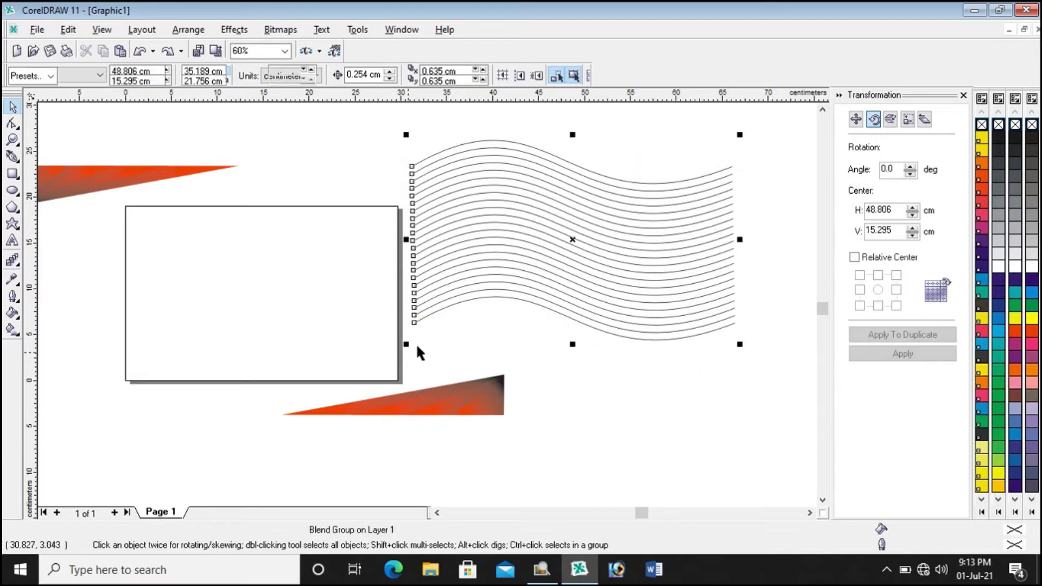
right_click(999, 254)
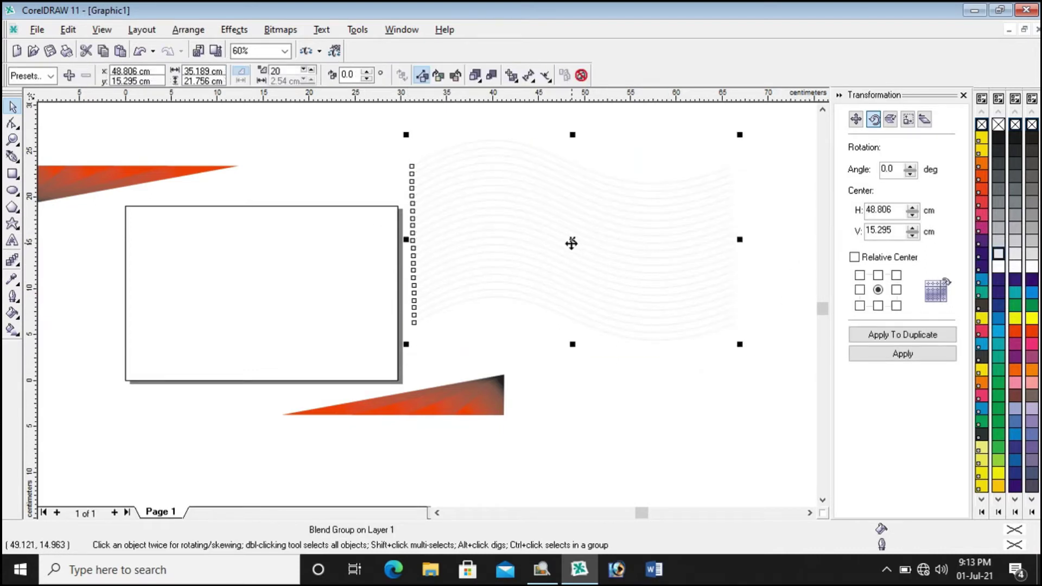
Step: Group the wave blend beside the page into one object
click(184, 30)
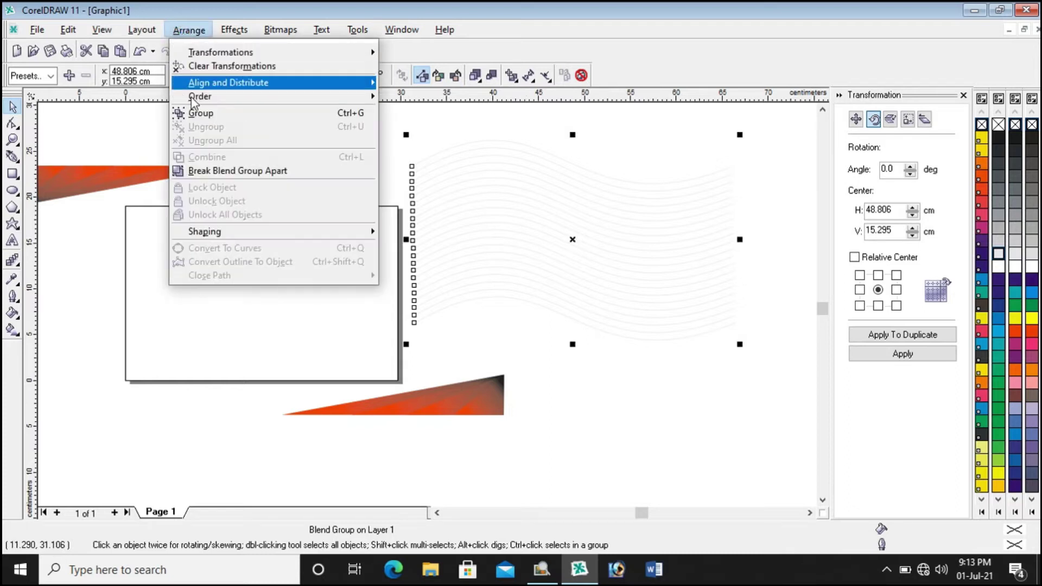
click(197, 112)
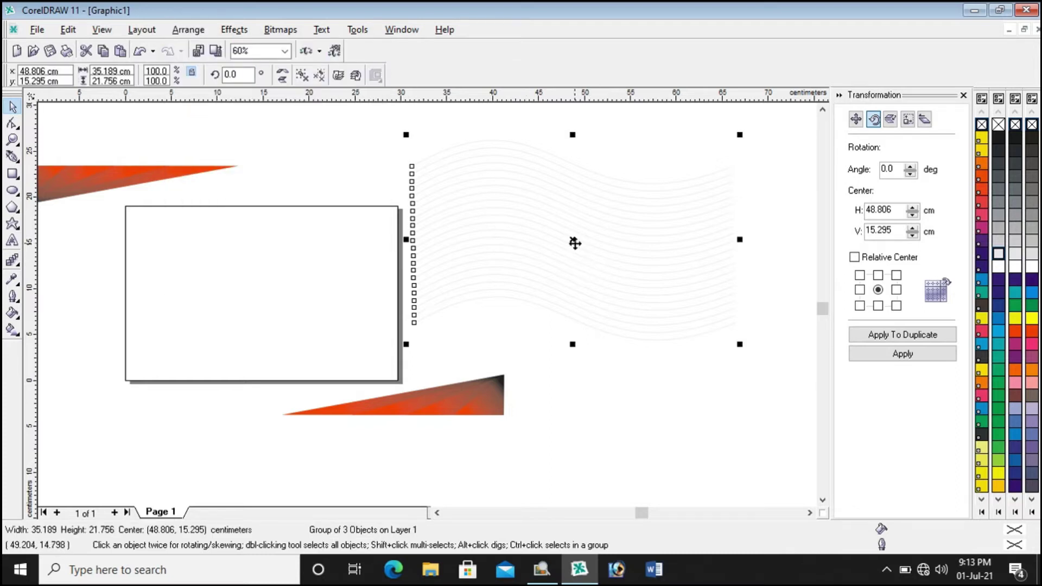
click(775, 249)
click(703, 261)
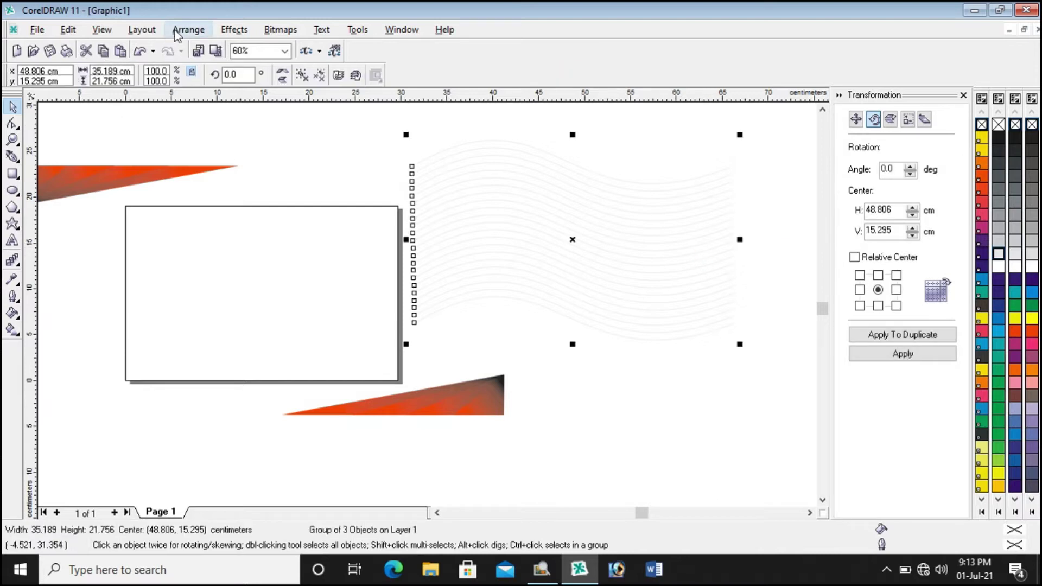
Step: PowerClip the grouped wave lines inside the page-sized rectangle
click(235, 31)
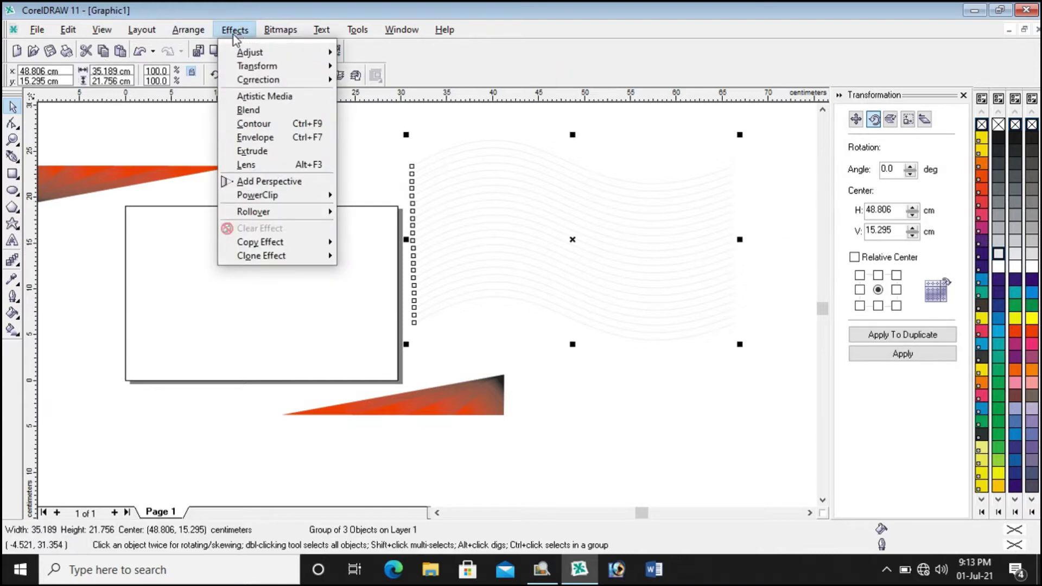
mouse_move(274, 201)
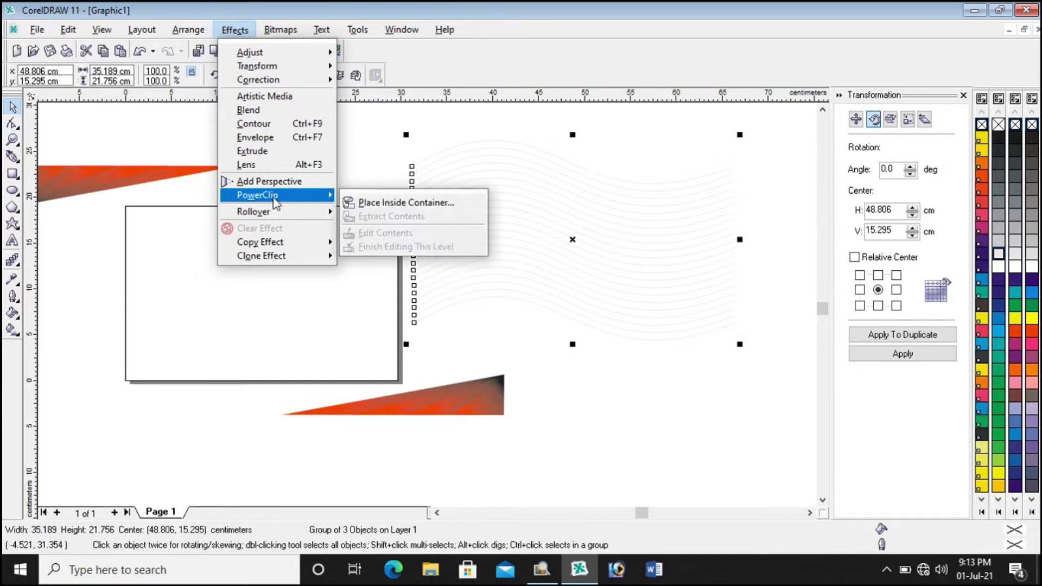
click(383, 204)
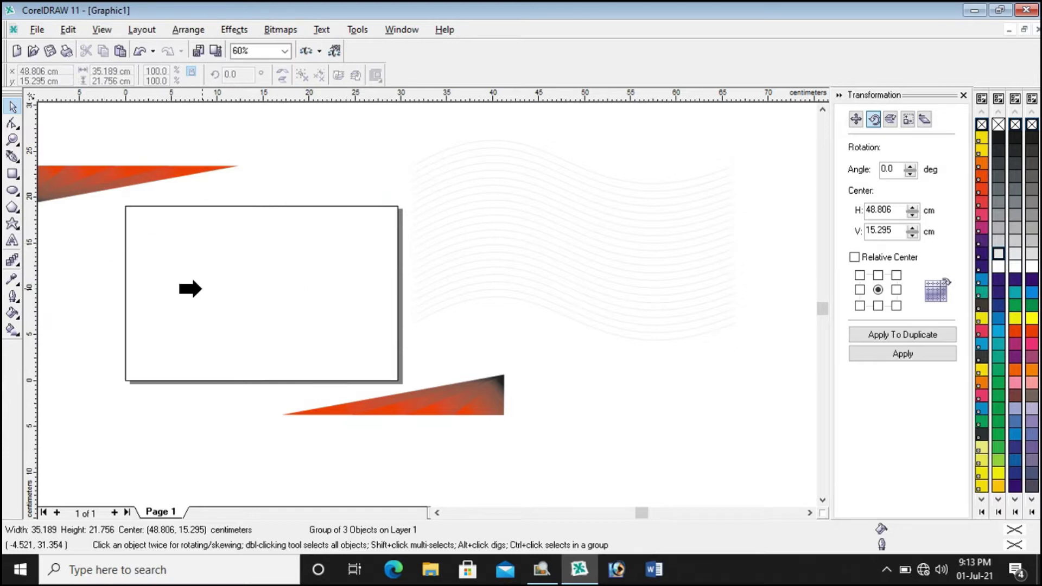
click(199, 268)
scroll(73, 275, up, 1)
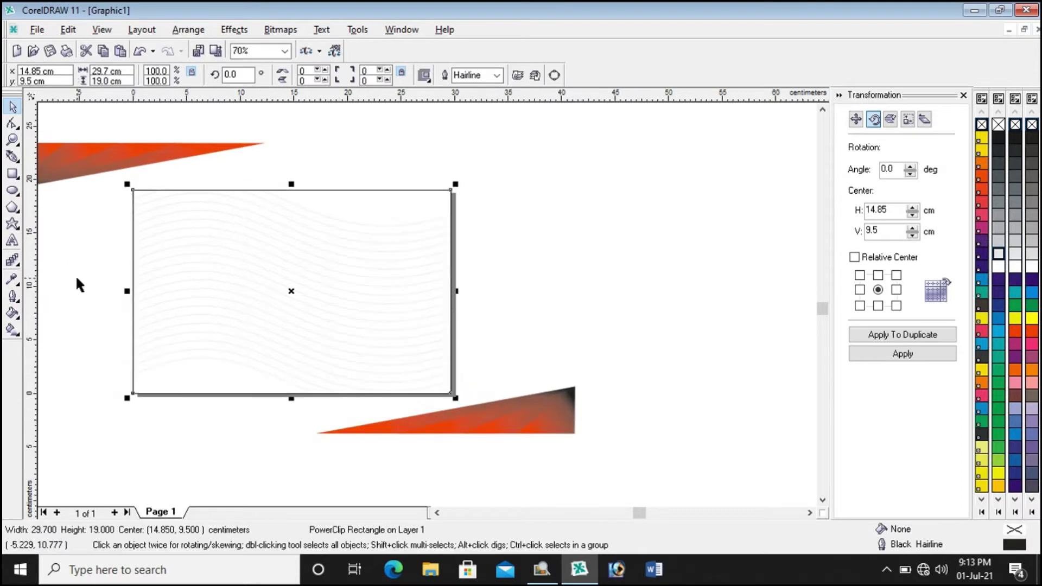
scroll(77, 279, up, 1)
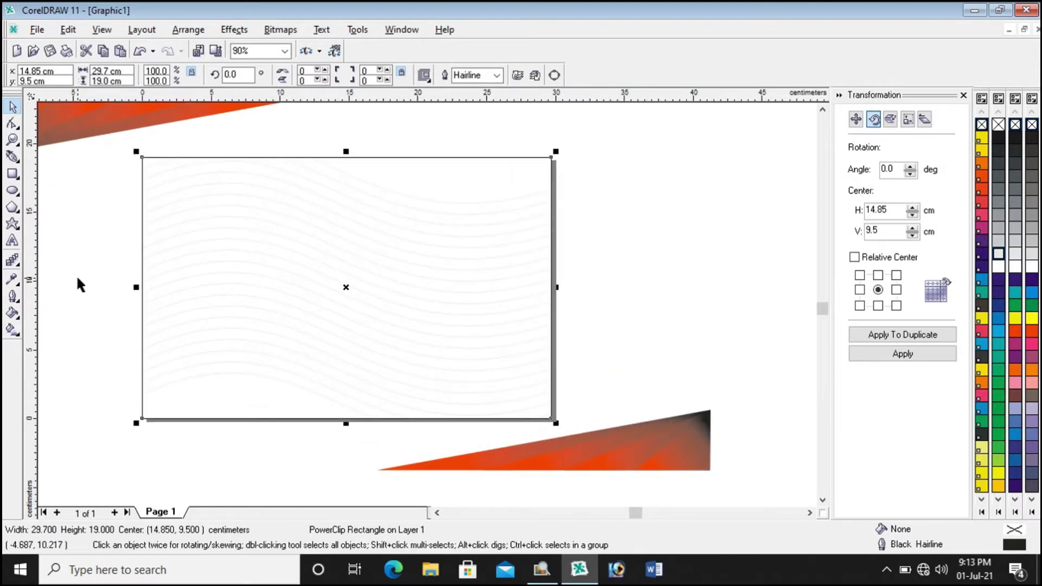
click(613, 232)
scroll(660, 257, down, 1)
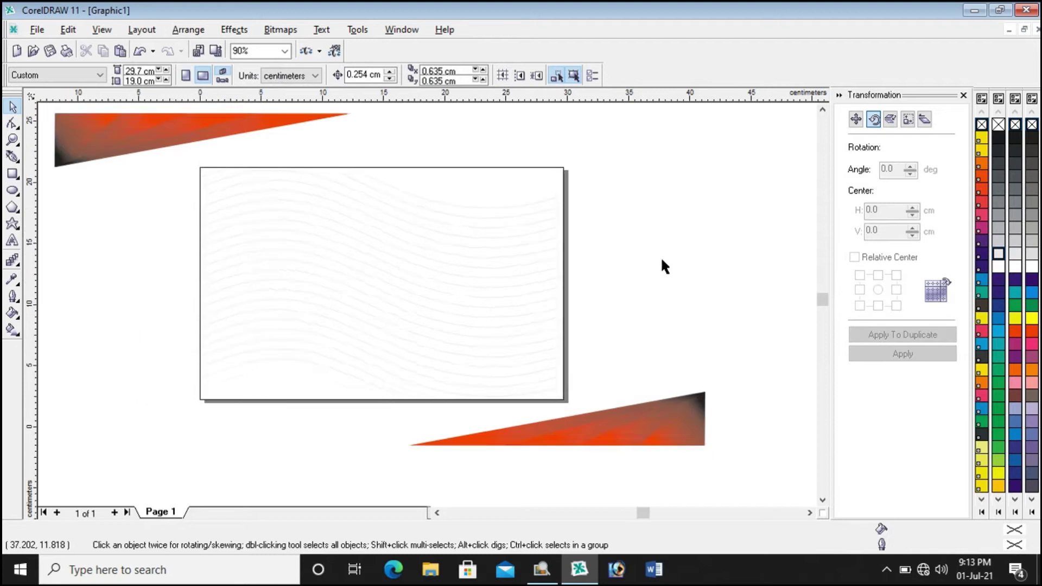
Step: Move the gradient triangles into the page's upper-left and lower-right corners, centred at about X 12.1, Y 16.9 cm and X 17.6, Y 2.2 cm
scroll(660, 256, down, 2)
drag(112, 118, 407, 184)
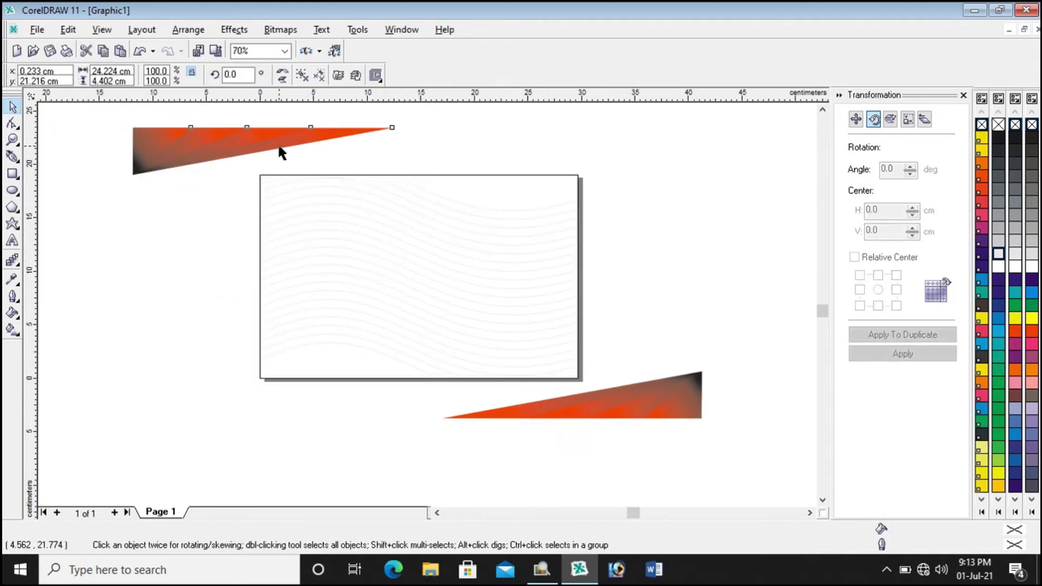
drag(269, 154, 391, 200)
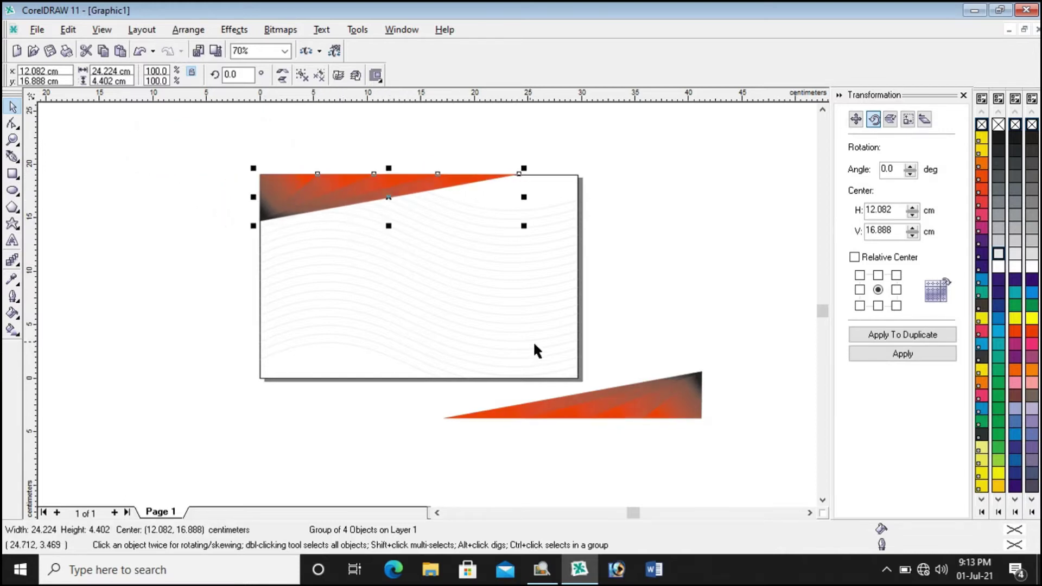
drag(592, 406, 468, 365)
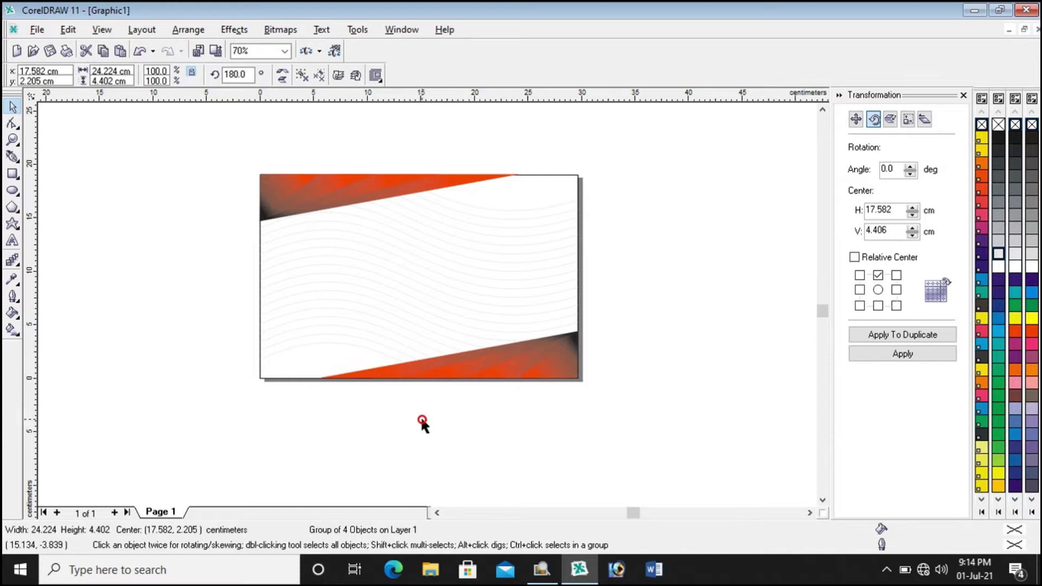
Step: Shift the upper-left triangle down slightly to align it with the page's top edge, centred at about Y 16.78 cm
scroll(317, 356, up, 1)
scroll(292, 133, up, 3)
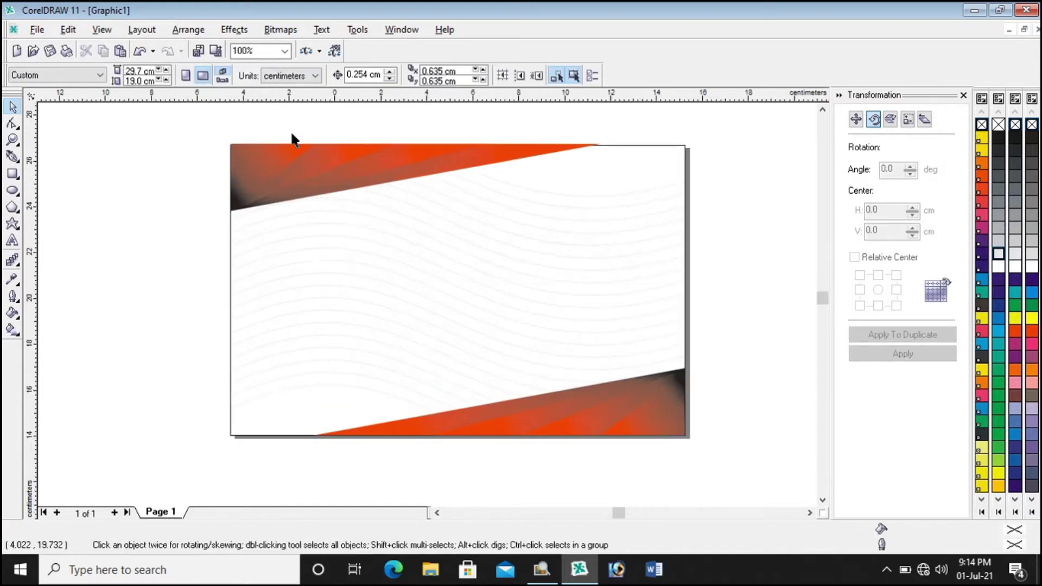
scroll(291, 136, up, 1)
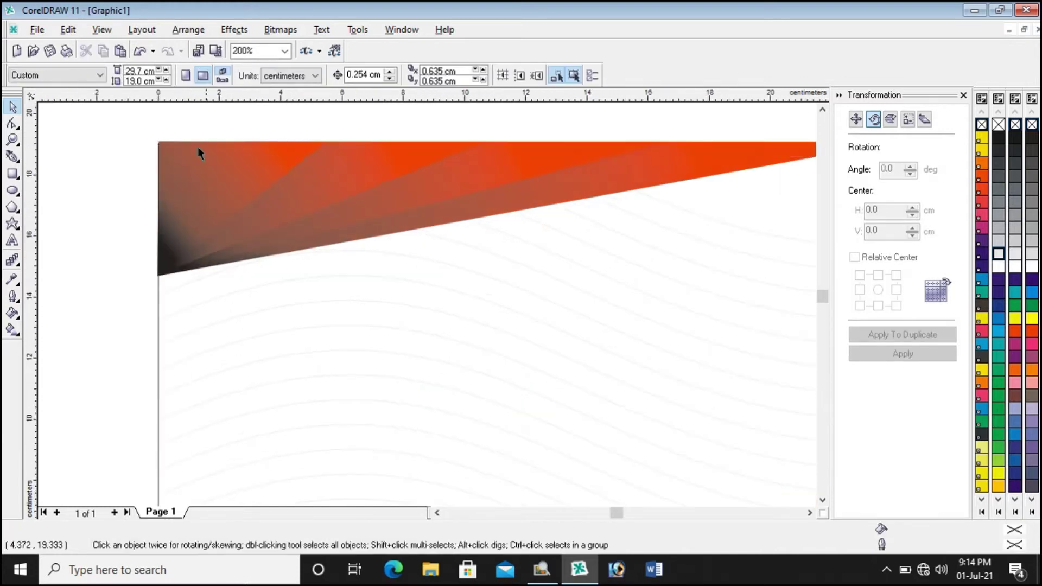
scroll(198, 153, down, 1)
scroll(508, 125, up, 1)
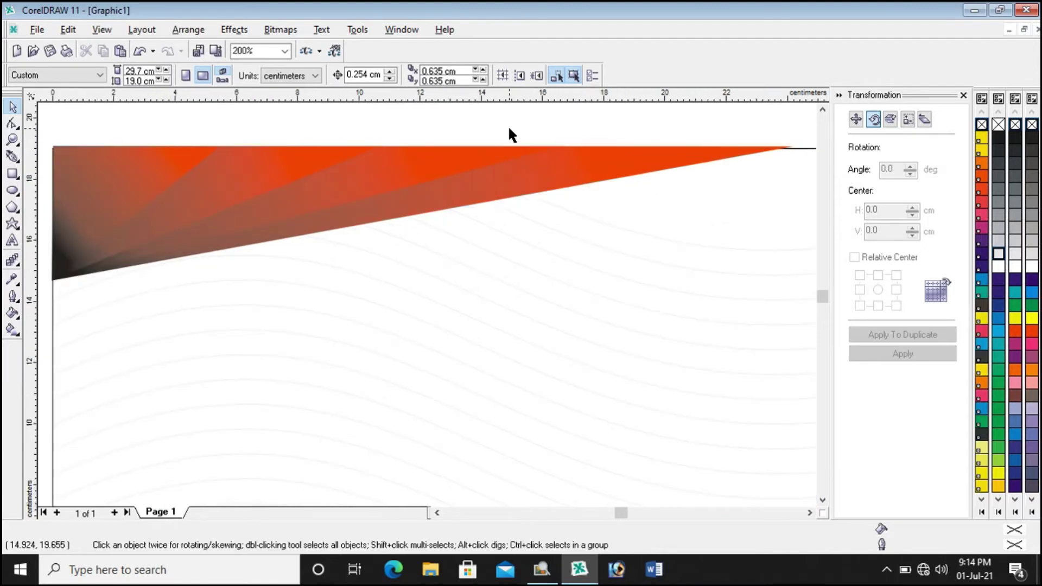
click(446, 185)
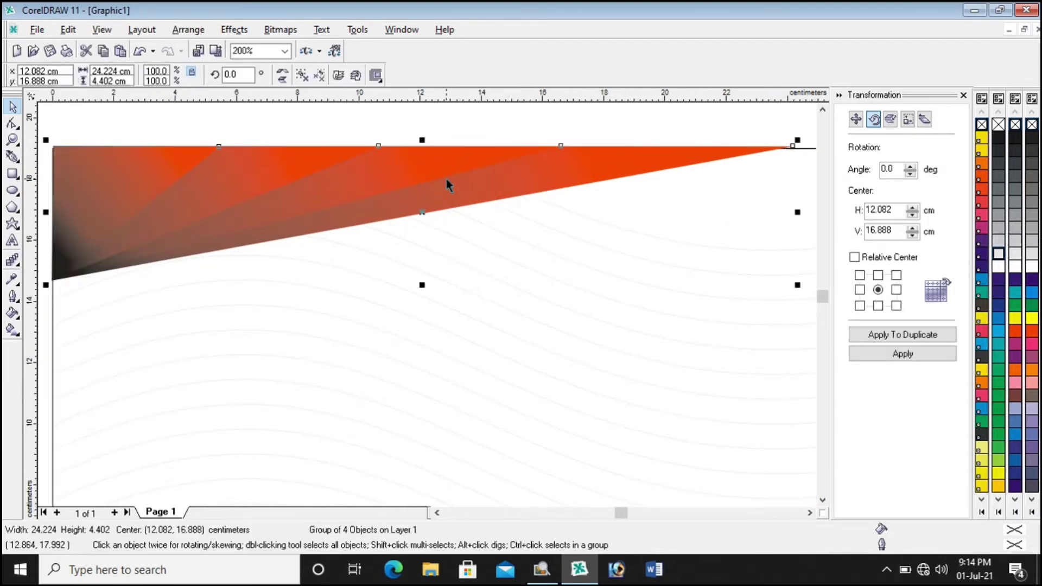
key(Down)
click(447, 179)
drag(446, 179, 446, 175)
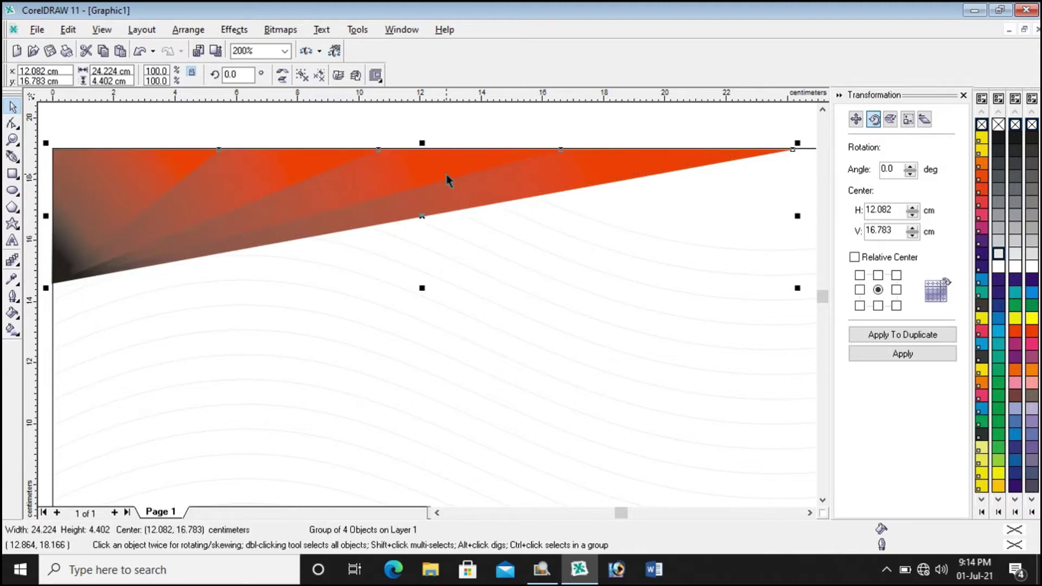
click(455, 131)
Step: Scale the lower-right triangle to 99.94% and align it with the page's right edge, centred at about X 17.64 cm, Y 2.21 cm
scroll(385, 131, down, 2)
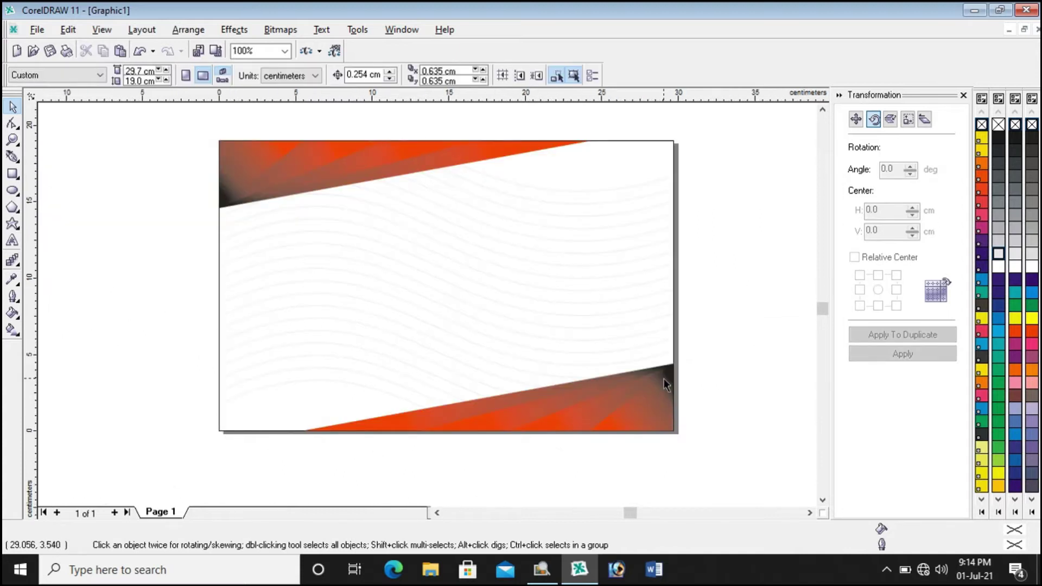
scroll(663, 457, up, 4)
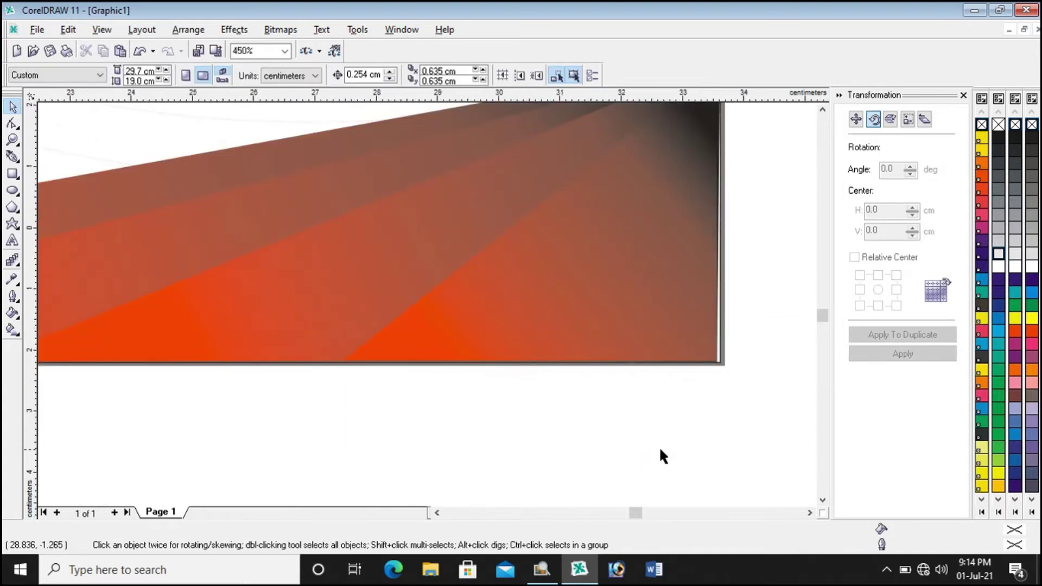
scroll(659, 446, down, 1)
click(673, 328)
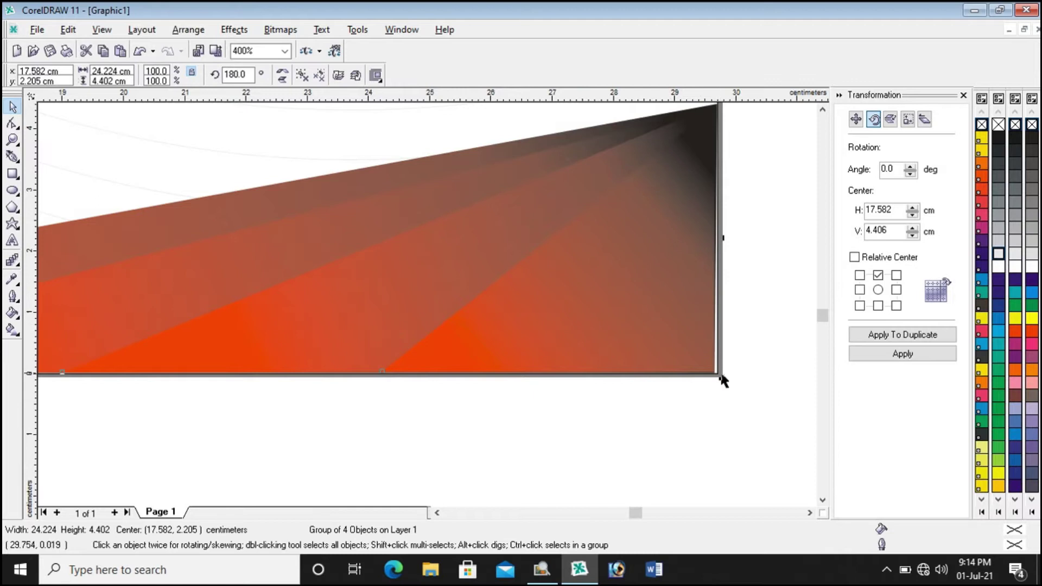
drag(723, 378, 721, 378)
click(684, 313)
drag(684, 313, 689, 311)
click(745, 348)
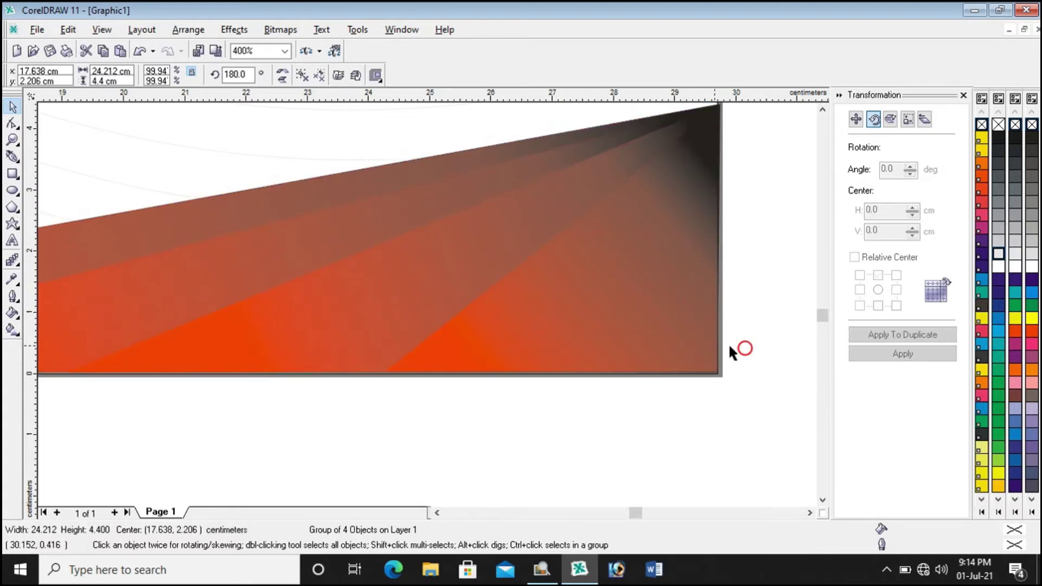
scroll(728, 348, down, 1)
scroll(581, 354, down, 2)
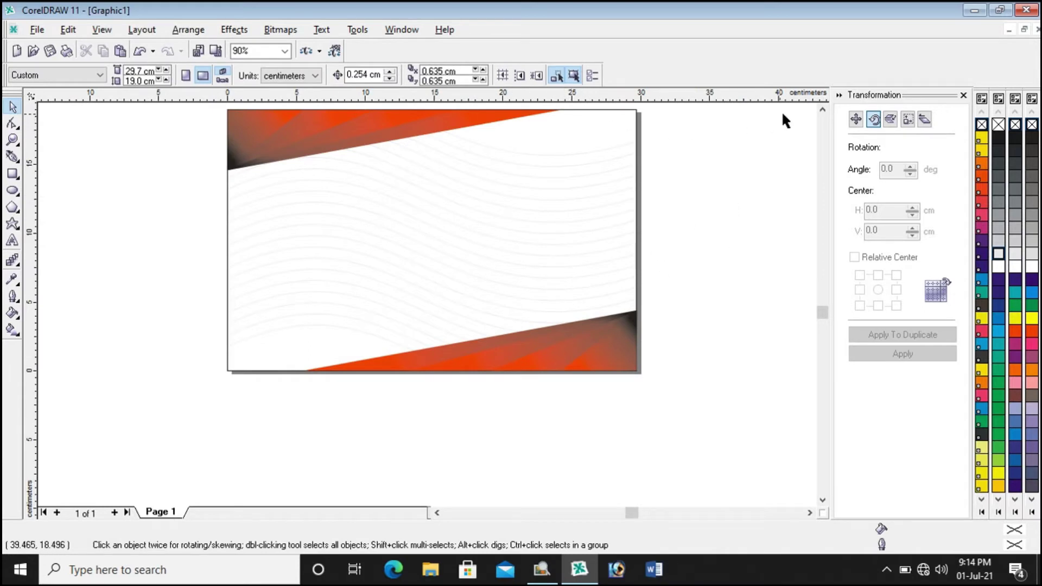
click(823, 109)
click(695, 214)
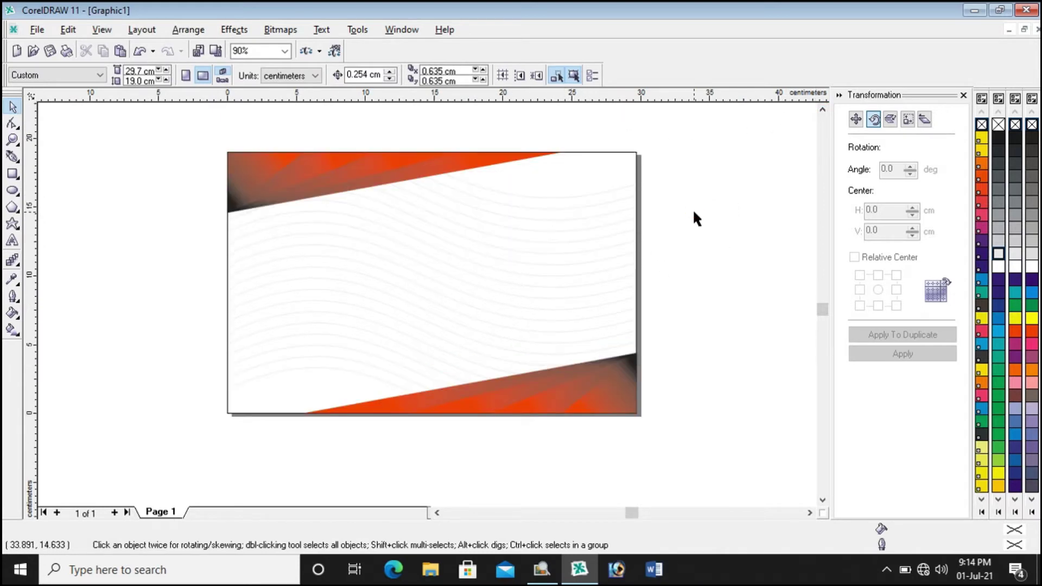
Step: Examine the award badge on the reference certificate in Nero PhotoSnap Viewer, and return to CorelDRAW
click(535, 570)
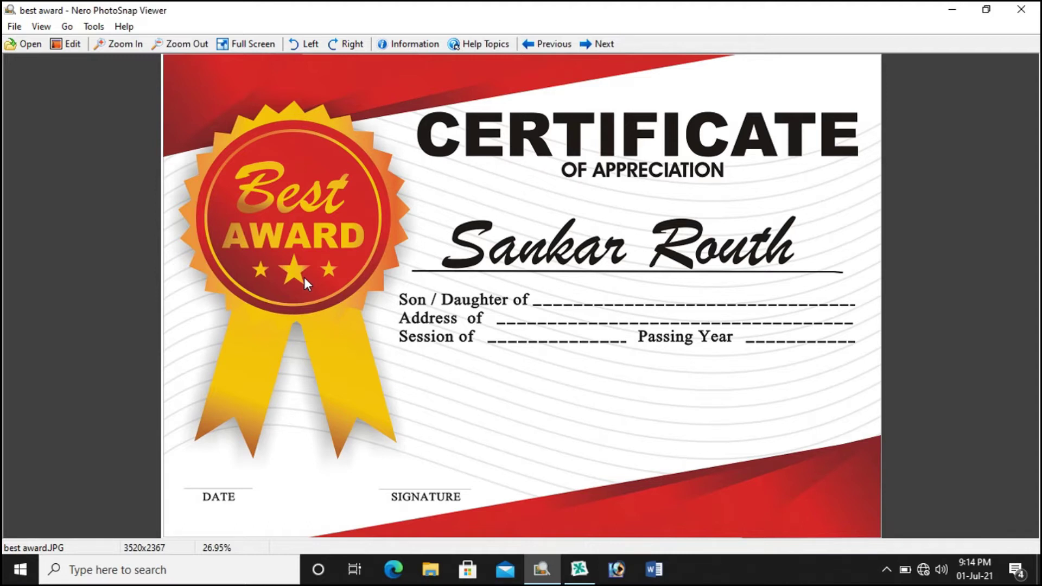
key(Right)
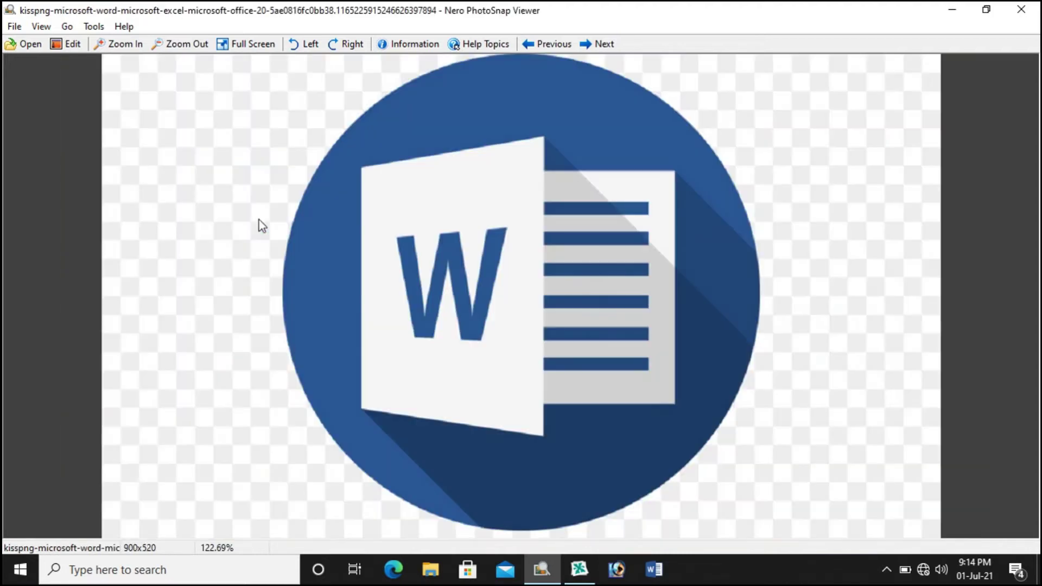
key(Right)
key(Right)
key(Right)
key(Right)
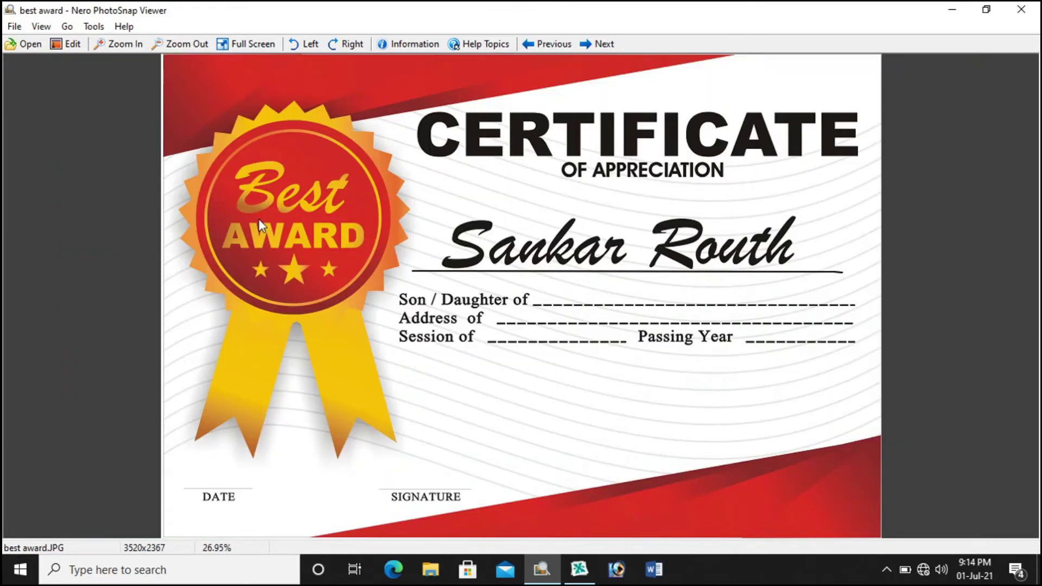
key(Left)
click(580, 567)
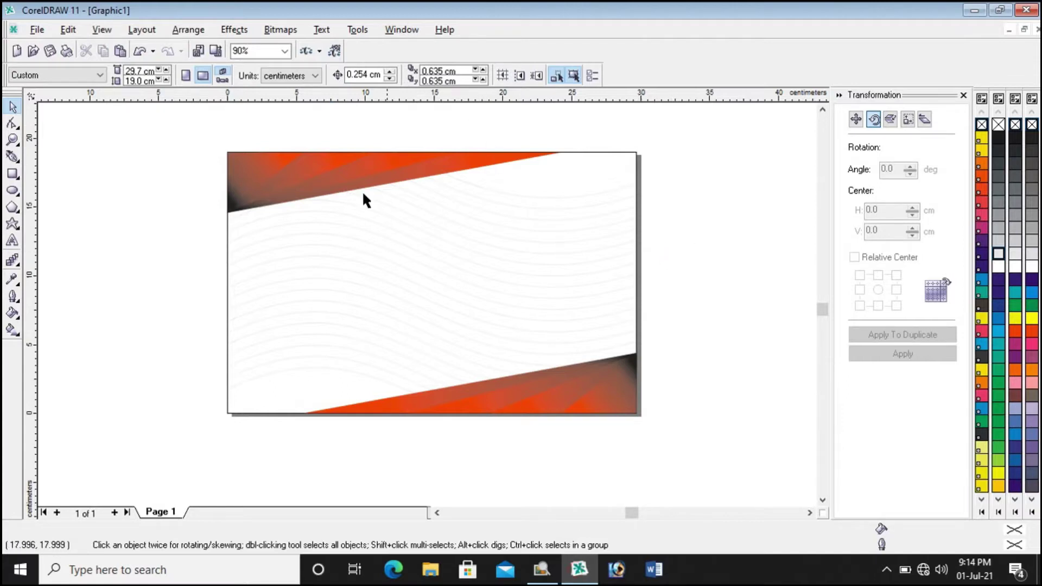
Step: Set the Polygon tool to Polygon as Star with 25 points, and draw a star about 13.2 by 12.9 cm off the page's left side
scroll(354, 193, down, 1)
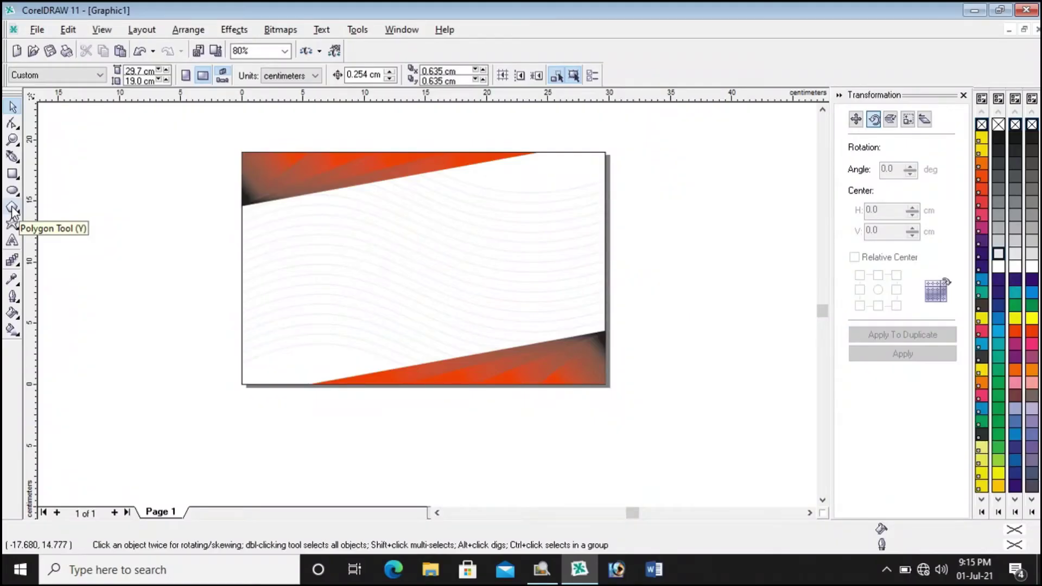
double_click(12, 208)
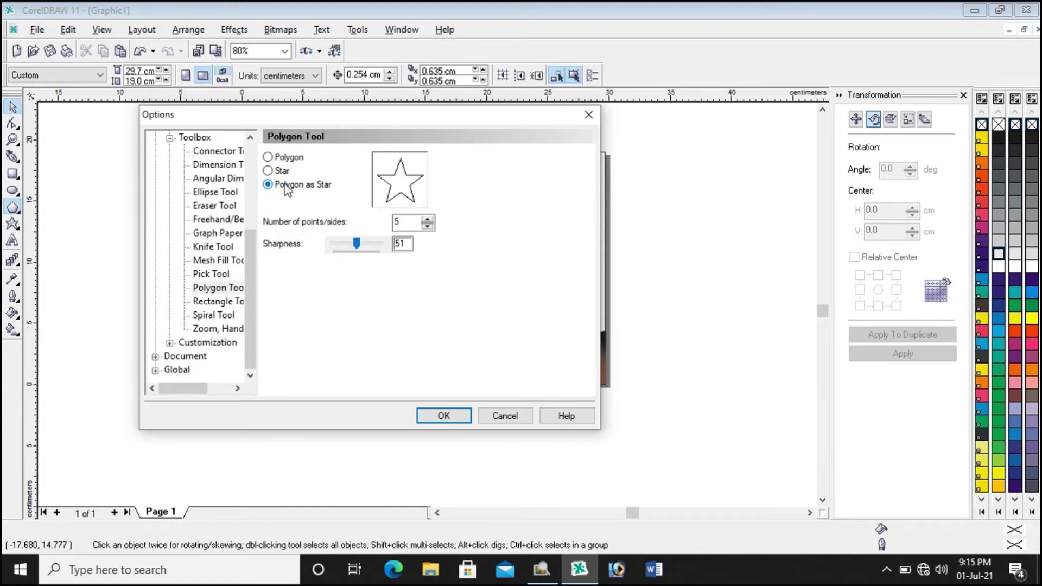
click(397, 223)
text(2)
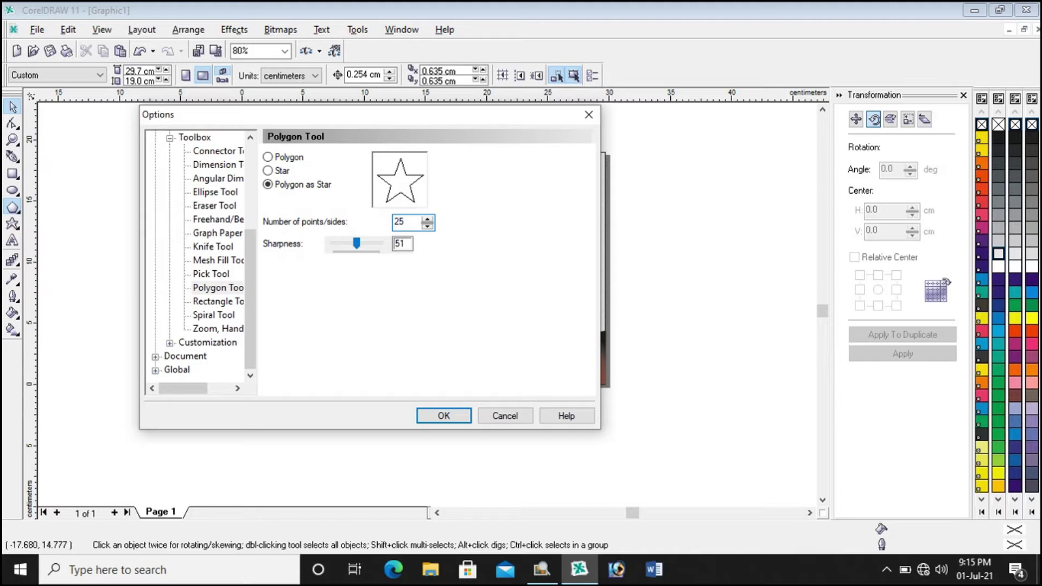
click(447, 417)
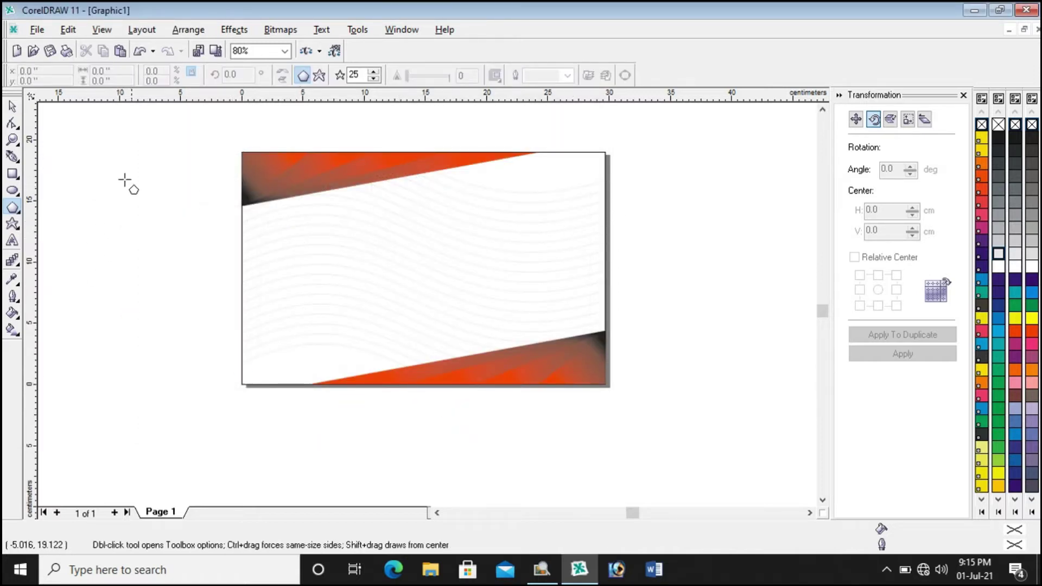
drag(55, 188, 214, 345)
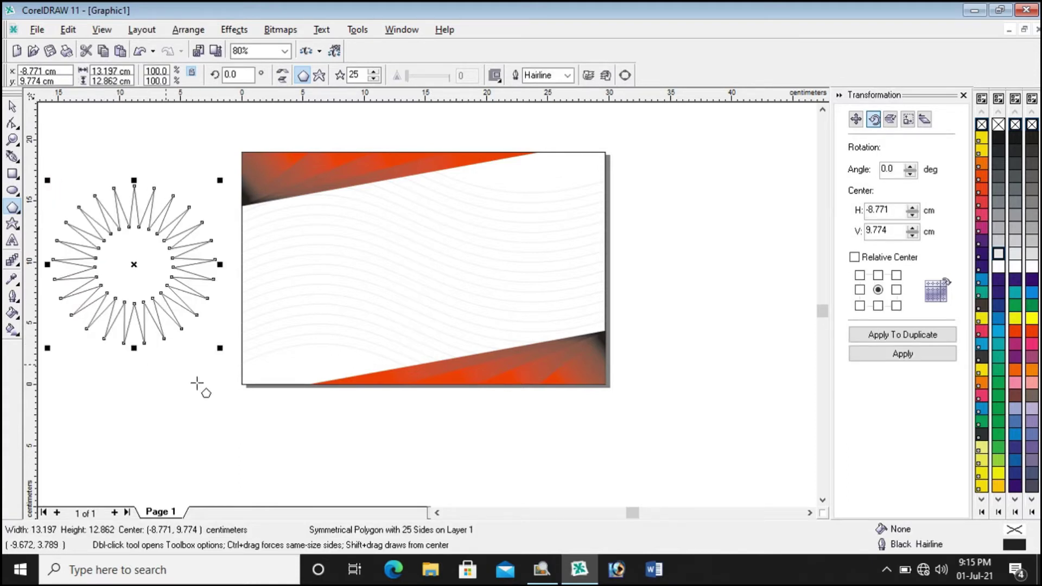
Step: Shorten the 25-point star's spikes by moving an inner node outward, leaving shallow teeth around its edge
click(436, 513)
click(437, 512)
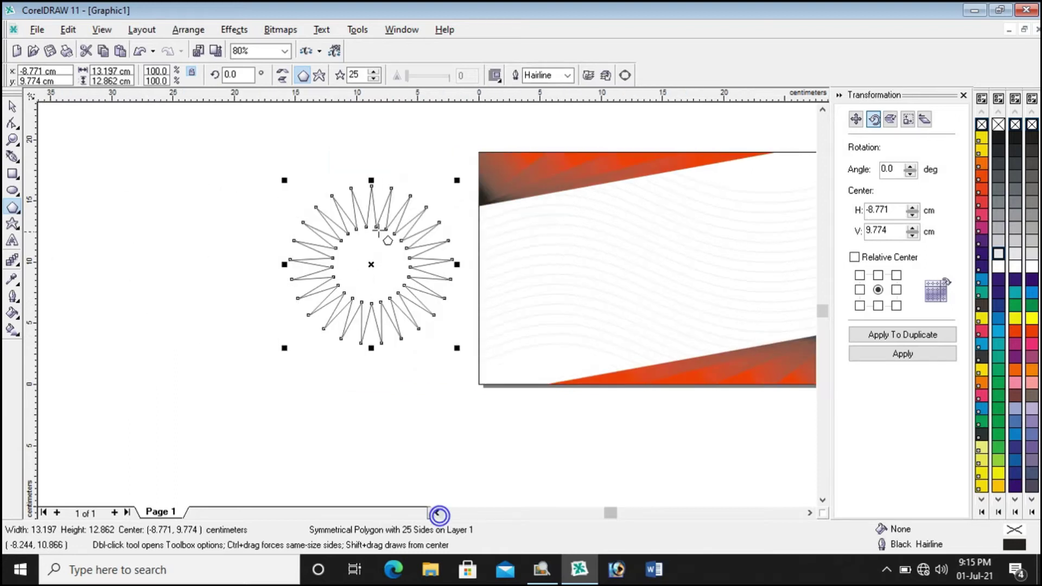
scroll(384, 171, up, 1)
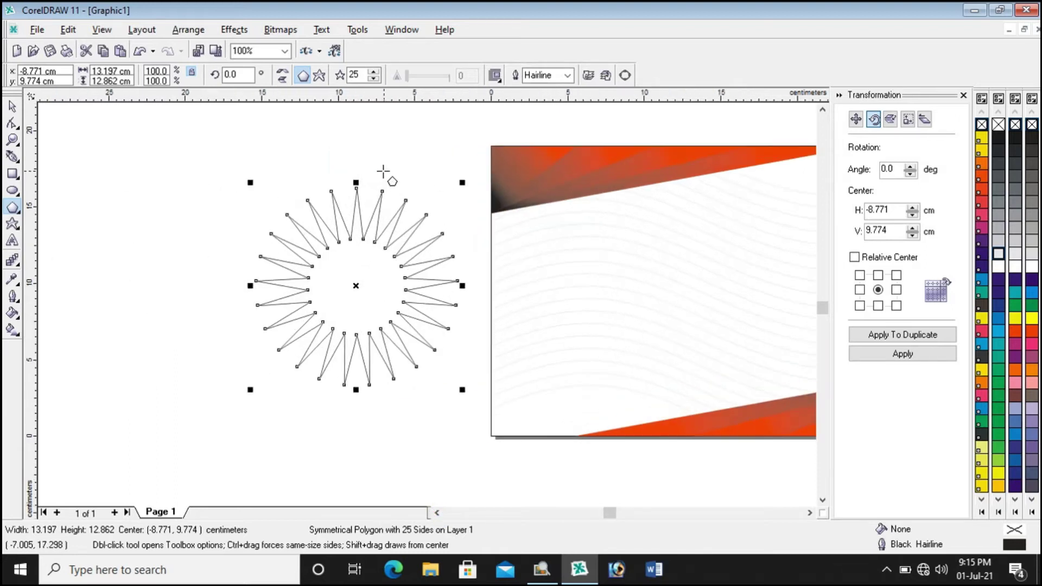
scroll(384, 172, up, 2)
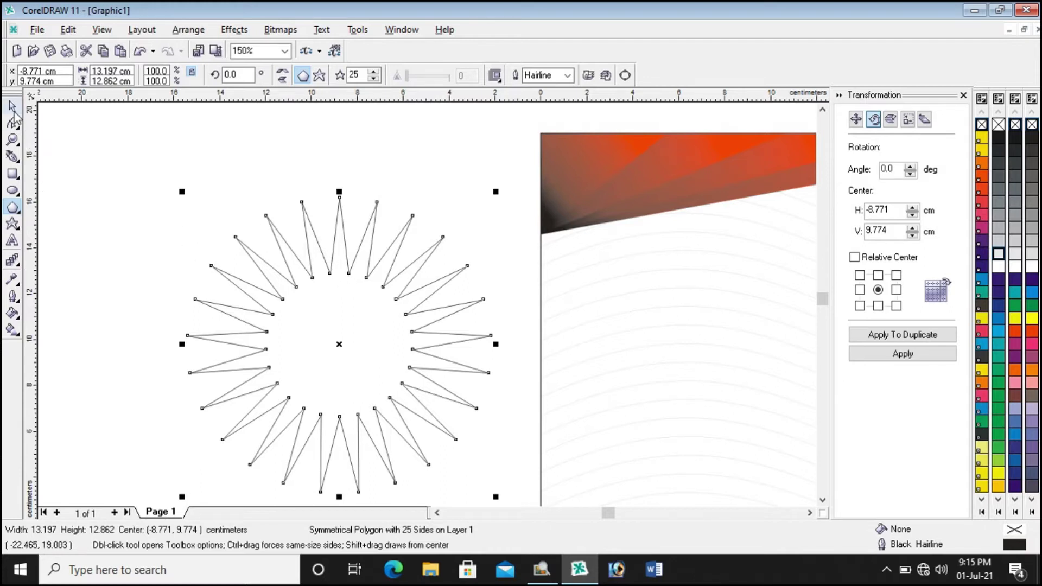
click(13, 110)
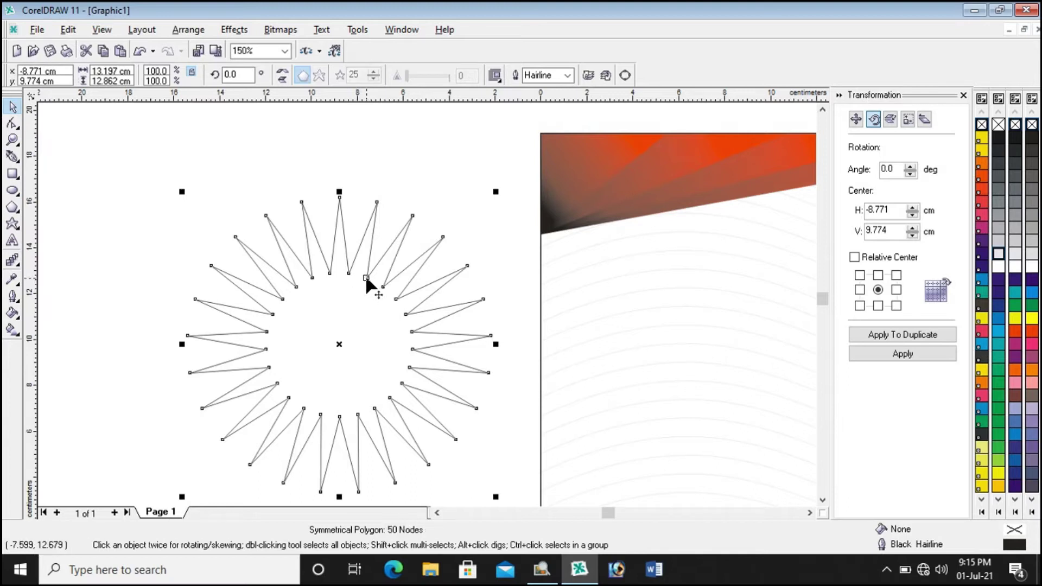
drag(366, 274, 385, 223)
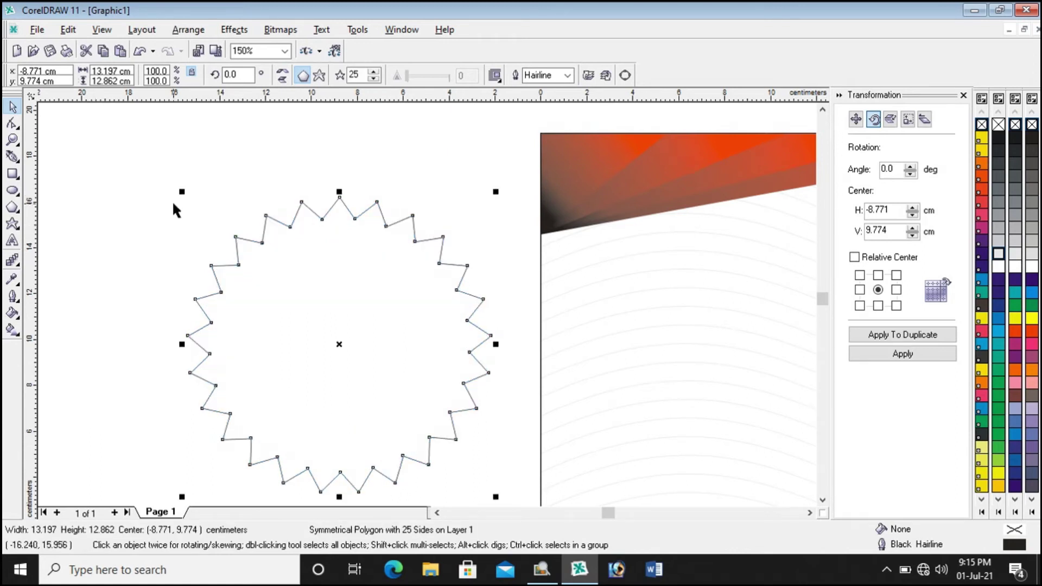
click(298, 160)
Step: Draw a circle about 12 cm in diameter and move it clear of the star, to the star's left
scroll(216, 151, down, 1)
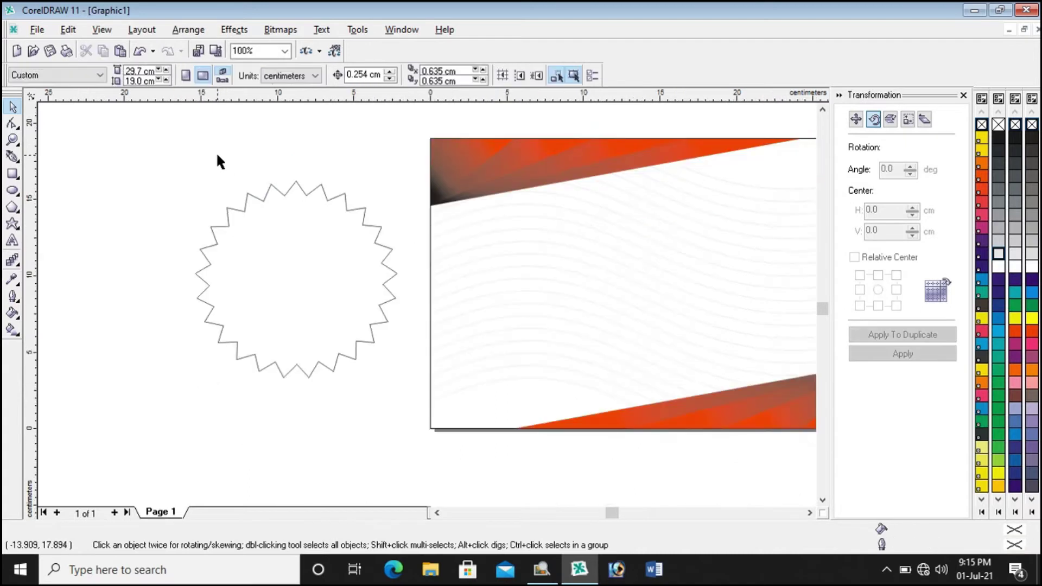
scroll(215, 152, up, 1)
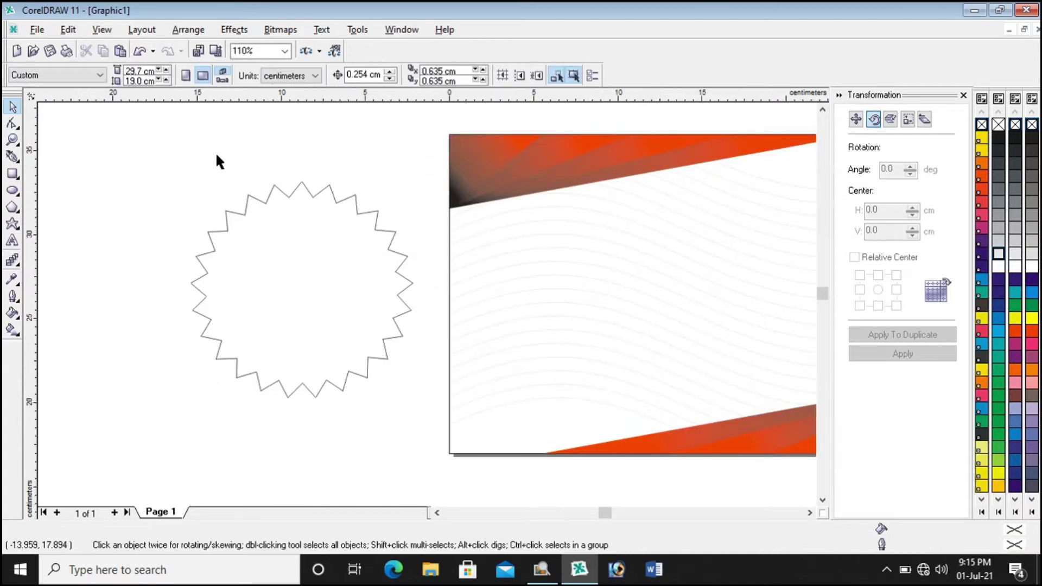
scroll(216, 155, up, 1)
scroll(216, 155, down, 1)
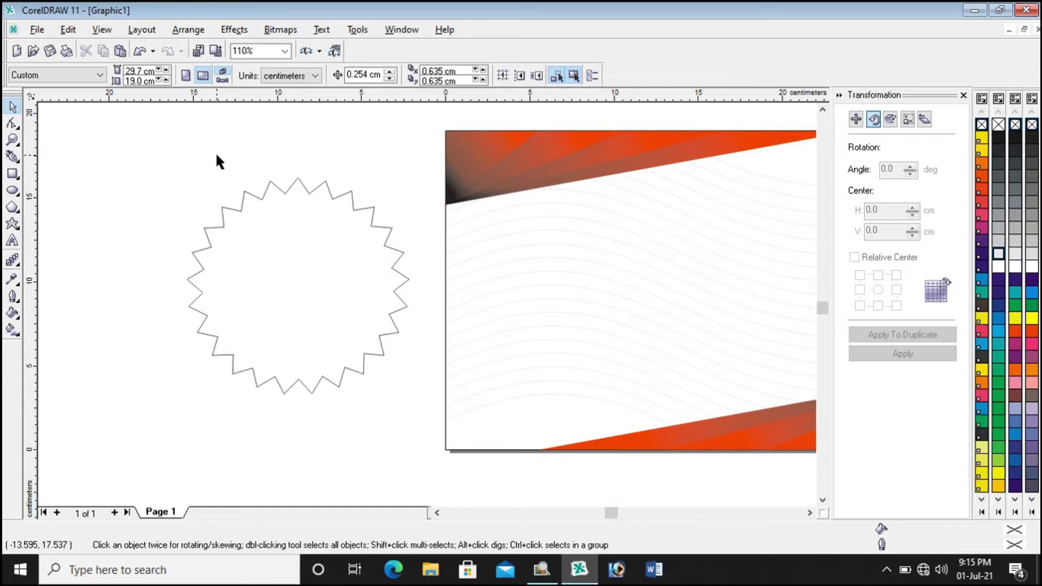
click(13, 191)
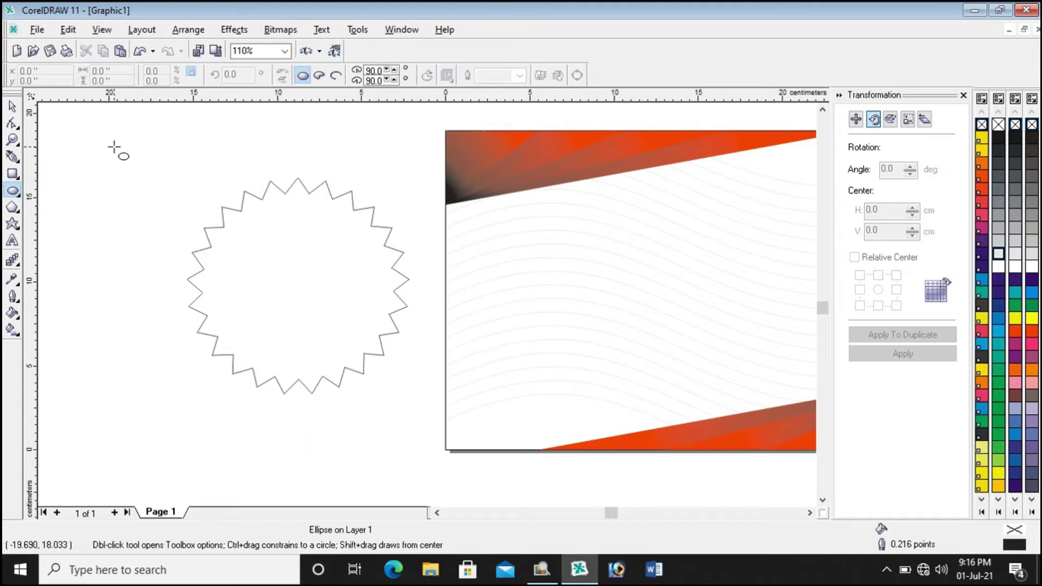
mouse_move(114, 147)
mouse_down()
mouse_move(228, 236)
mouse_move(315, 335)
mouse_up()
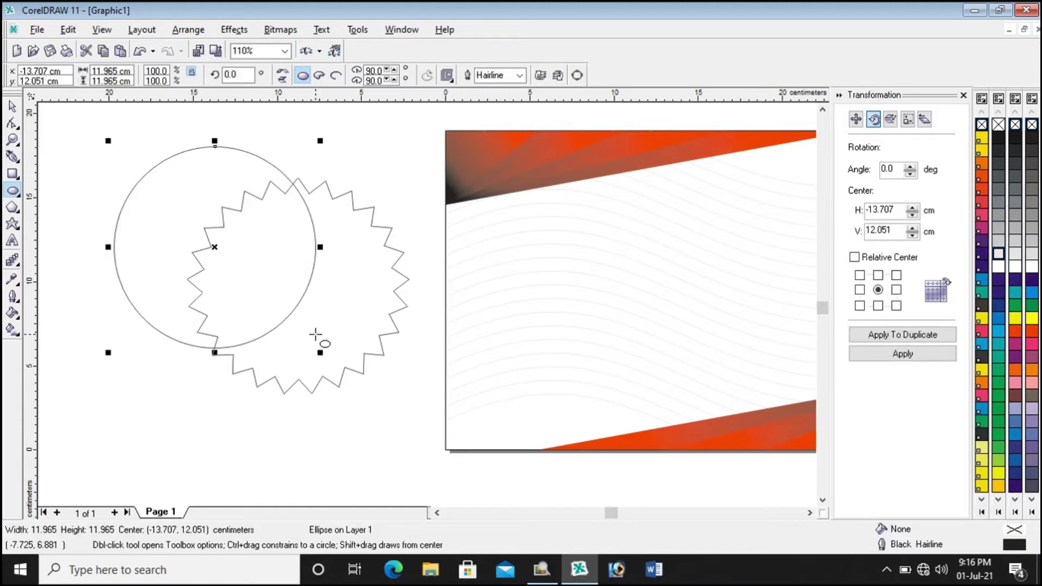
click(15, 108)
drag(214, 247, 63, 246)
Step: Apply a linear fountain fill to the star, running horizontally from its left edge to its right edge
click(271, 183)
click(271, 184)
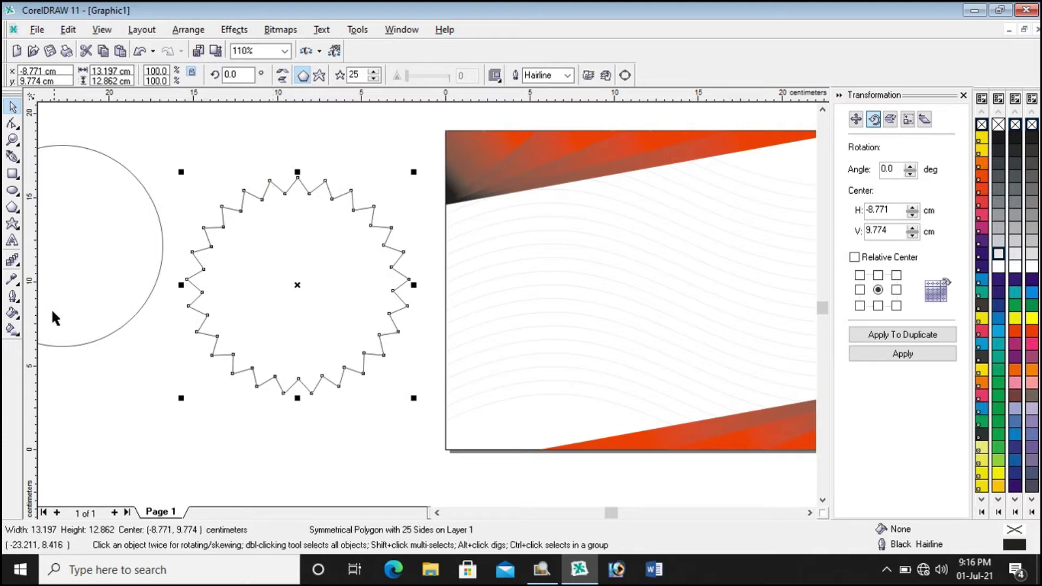
click(11, 330)
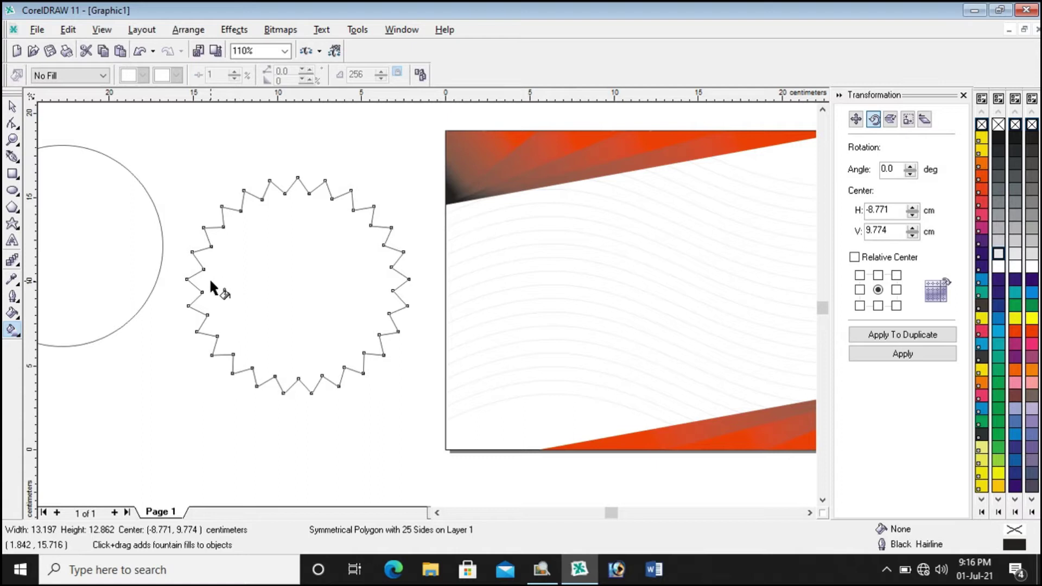
drag(210, 281, 387, 281)
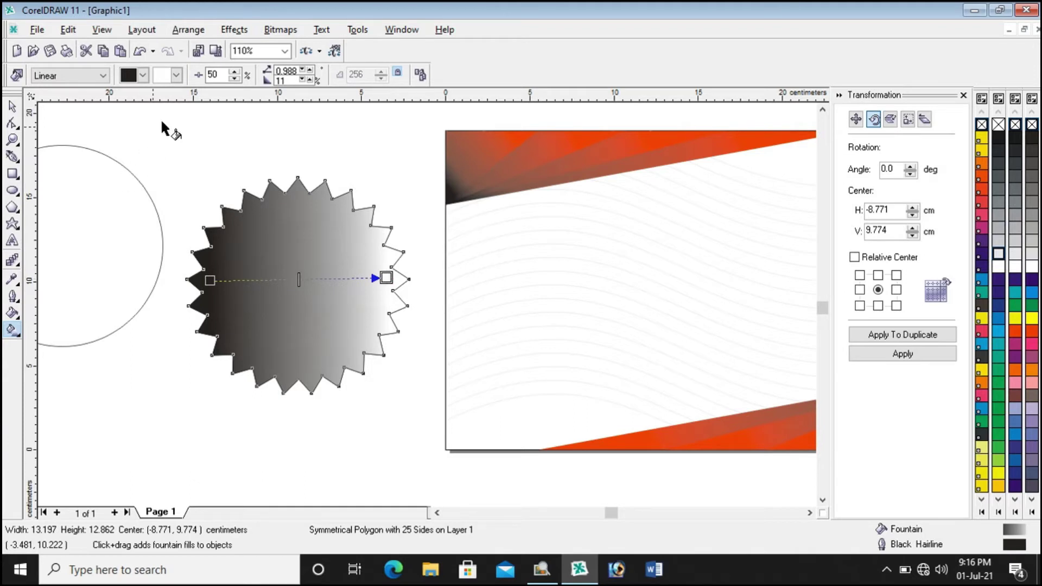
Step: Set the end colour of the star's fountain fill to the golden yellow RGB 100%R 80%G
click(176, 75)
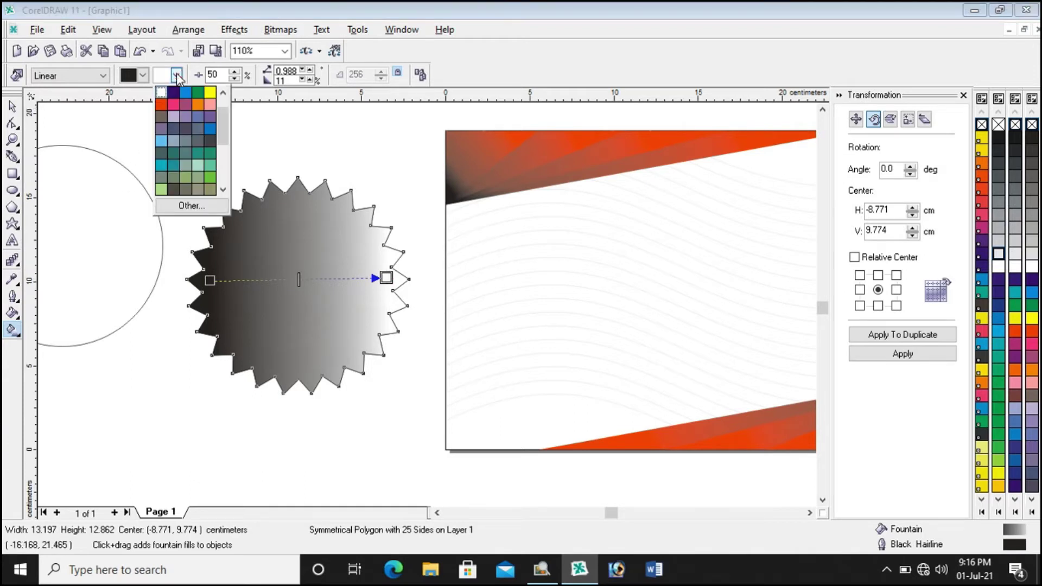
click(190, 206)
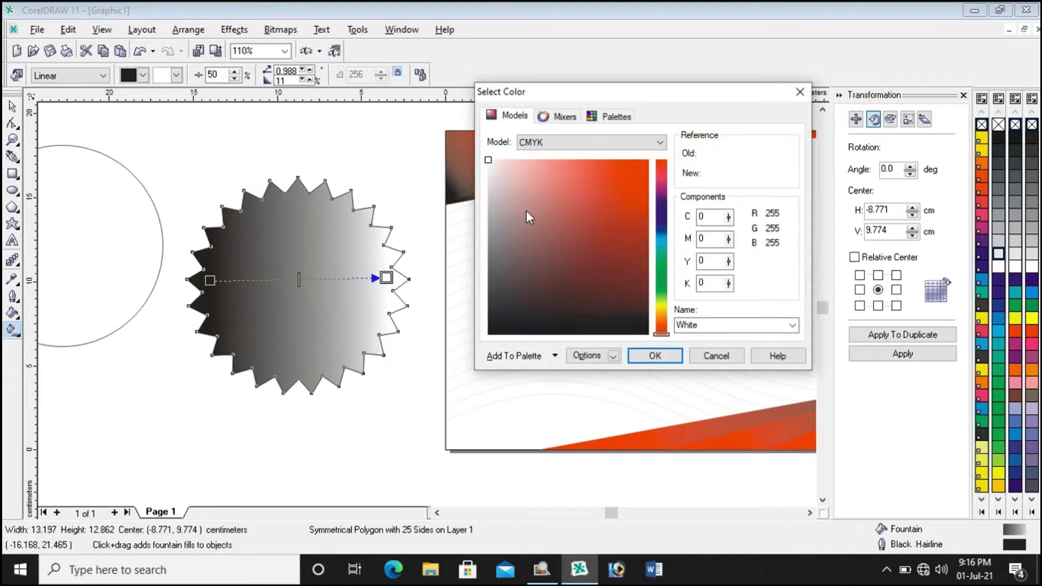
click(619, 117)
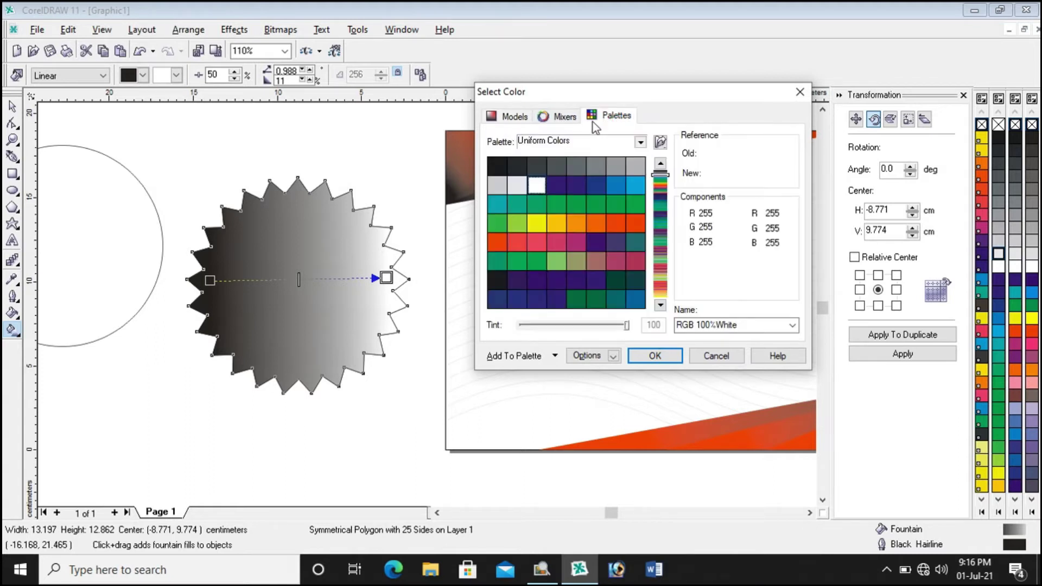
click(552, 226)
click(654, 355)
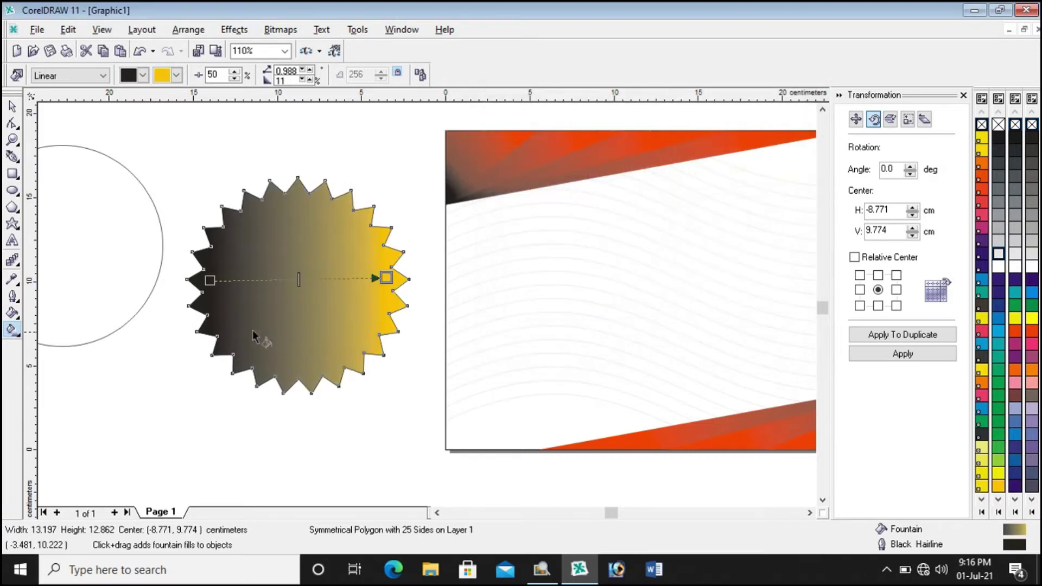
Step: Set the start colour of the star's fountain fill to the golden yellow RGB 100%R 80%G
click(143, 75)
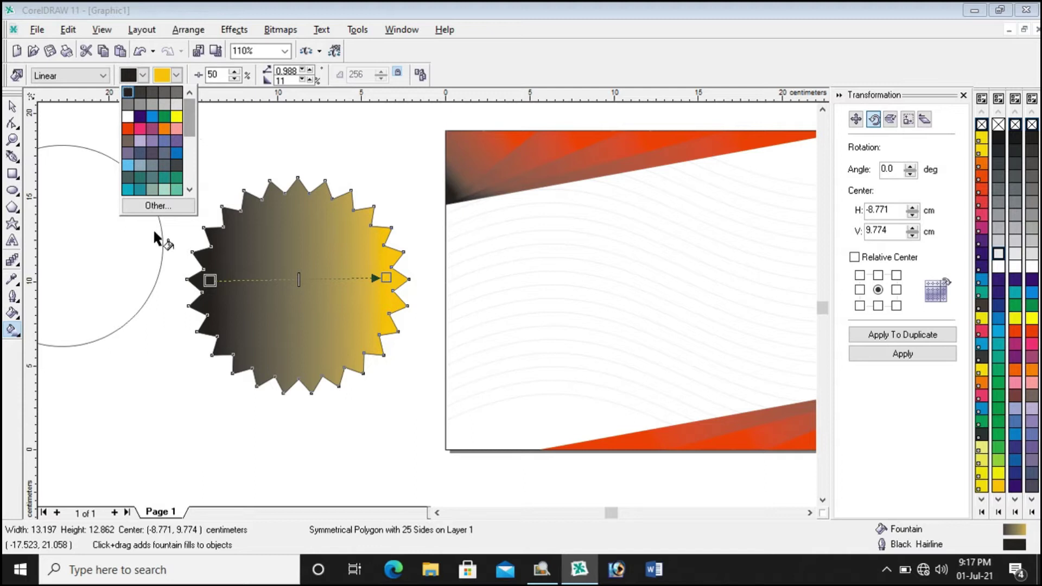
click(164, 206)
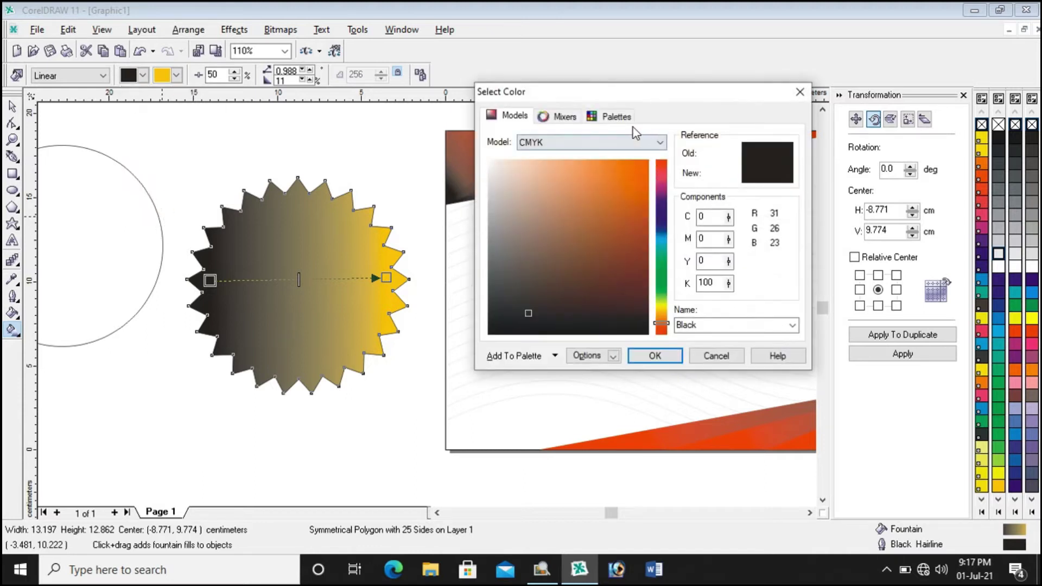
click(620, 117)
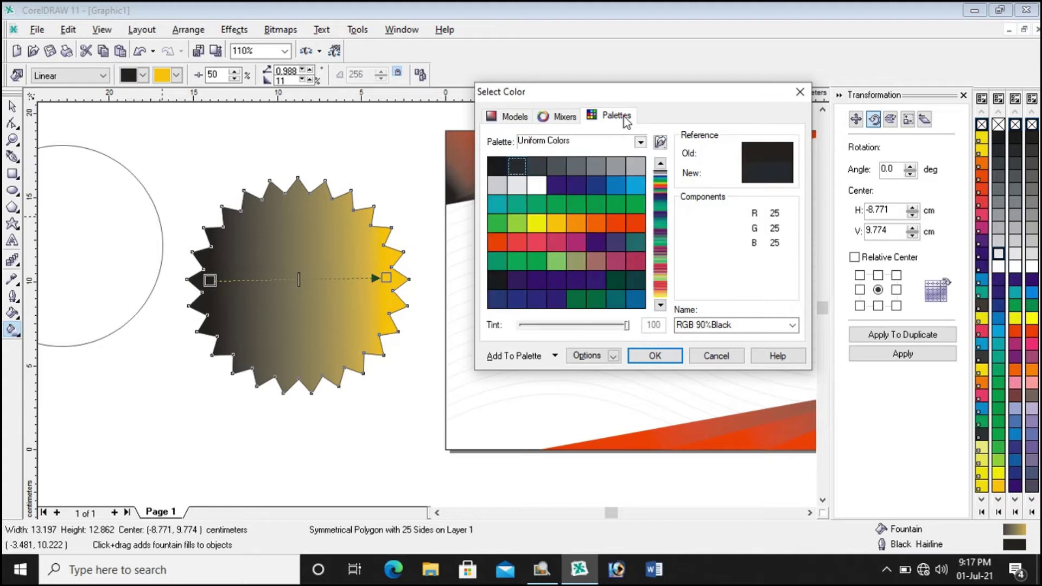
click(561, 224)
click(654, 354)
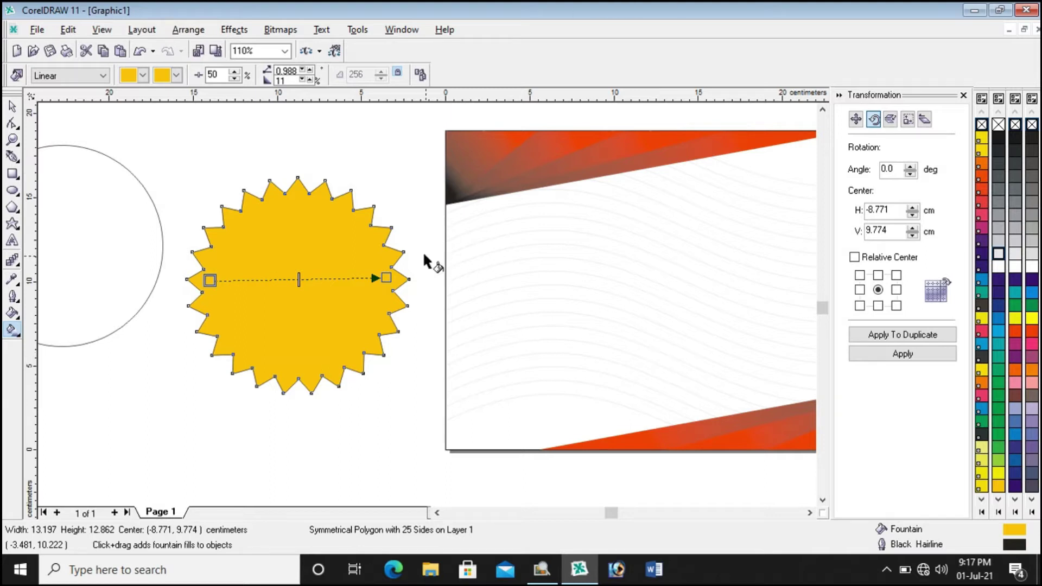
Step: Set the end colour of the star's fountain fill to the orange RGB 100%R 60%G
click(386, 278)
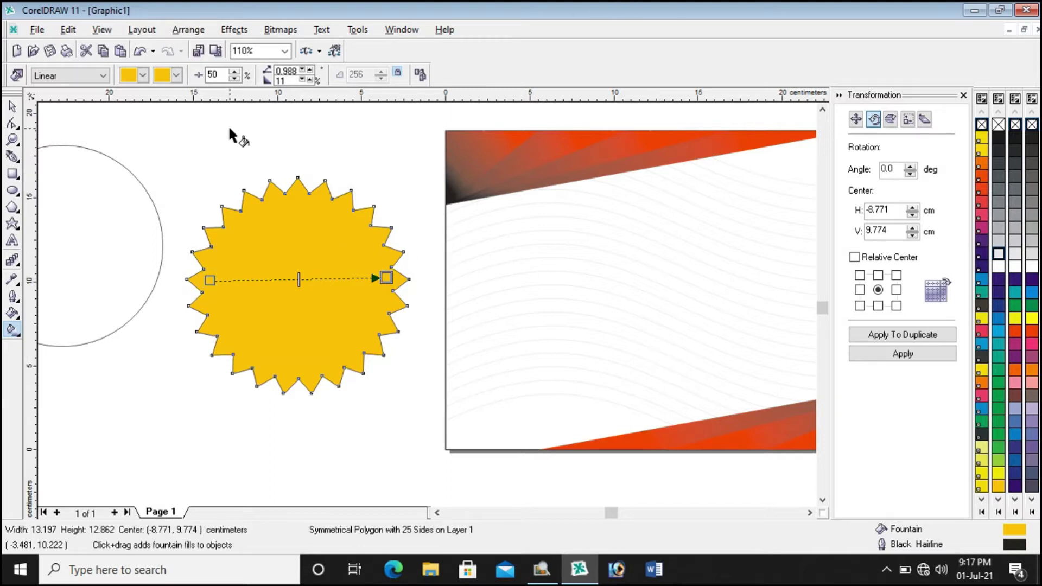
click(176, 75)
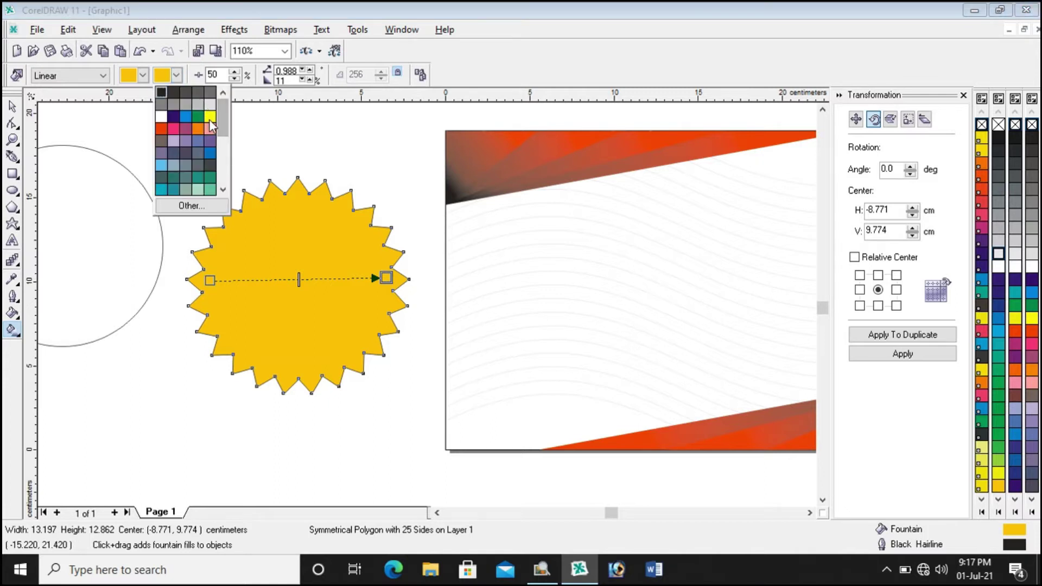
click(197, 206)
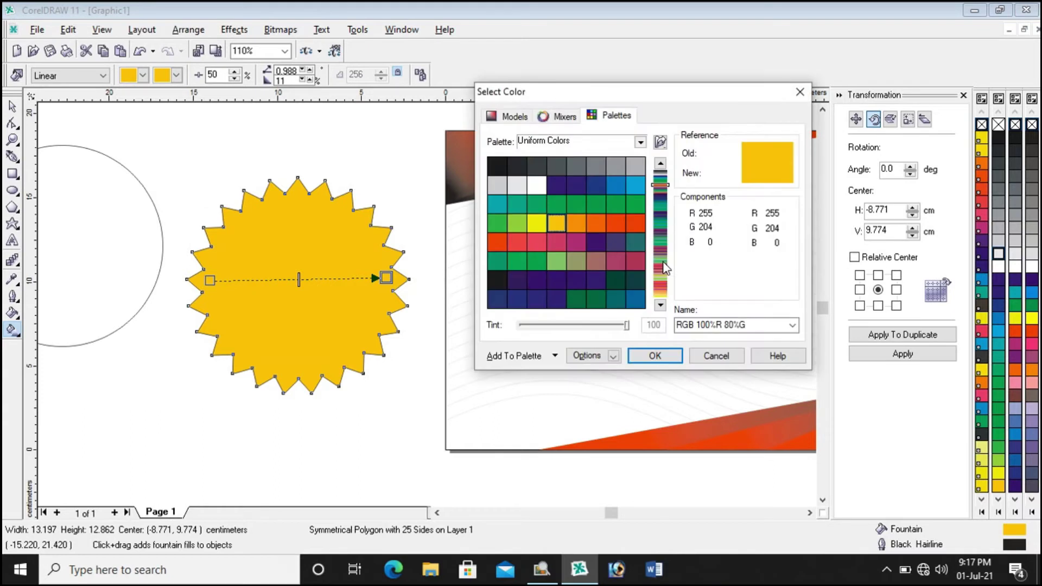
click(575, 223)
click(655, 356)
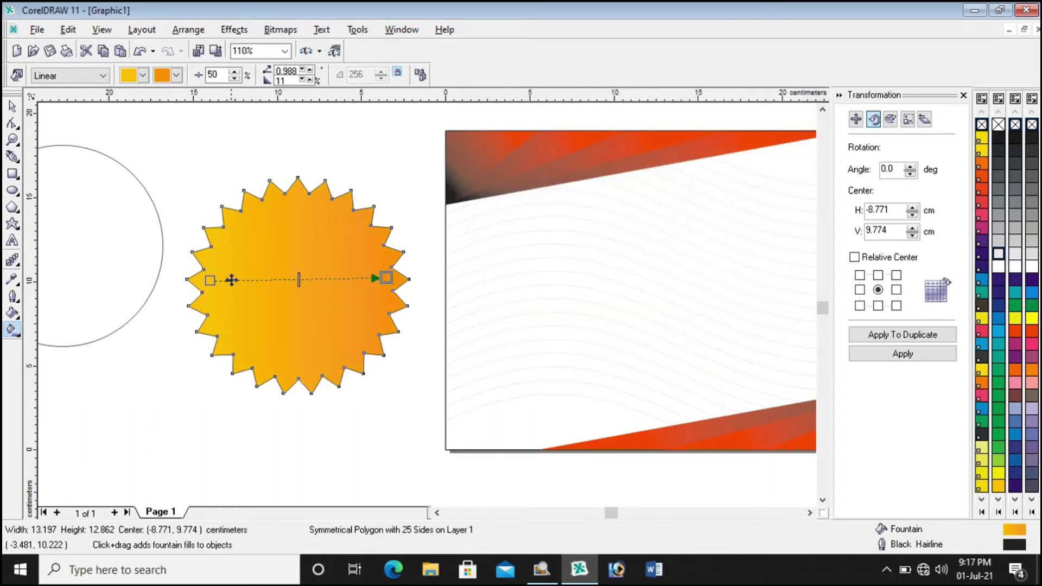
Step: Add two intermediate colour nodes to the star's fountain fill, at about 74% and 23%
scroll(173, 220, up, 1)
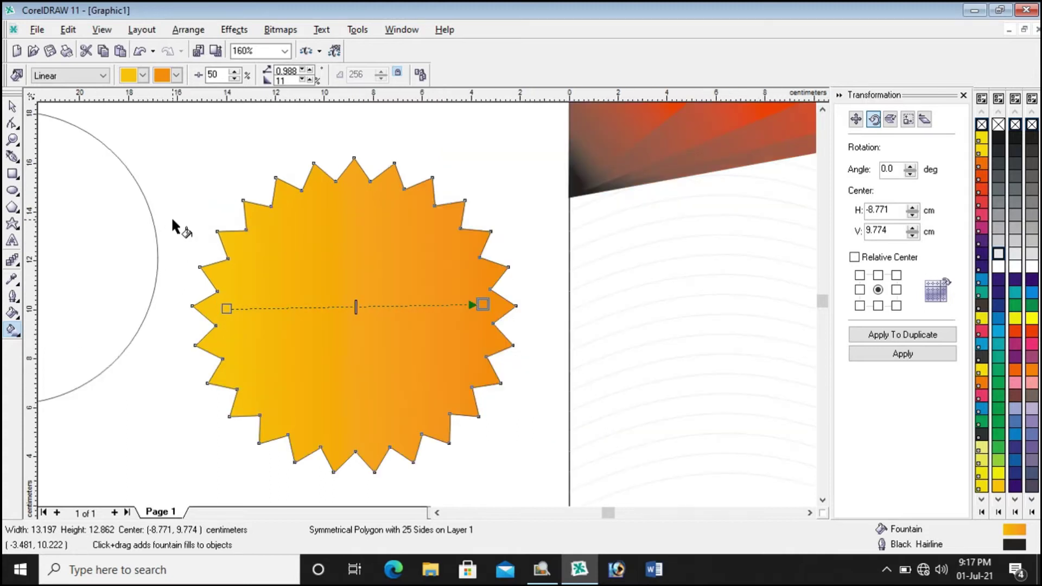
double_click(417, 306)
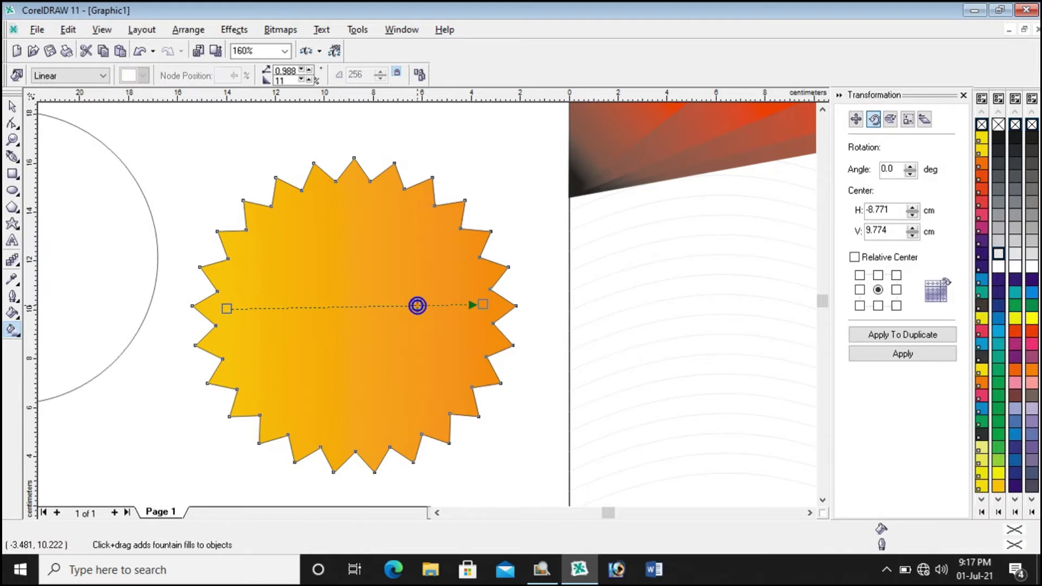
double_click(287, 307)
Step: Set the fountain fill's intermediate node at 74% to the golden yellow RGB 100%R 80%G
click(417, 304)
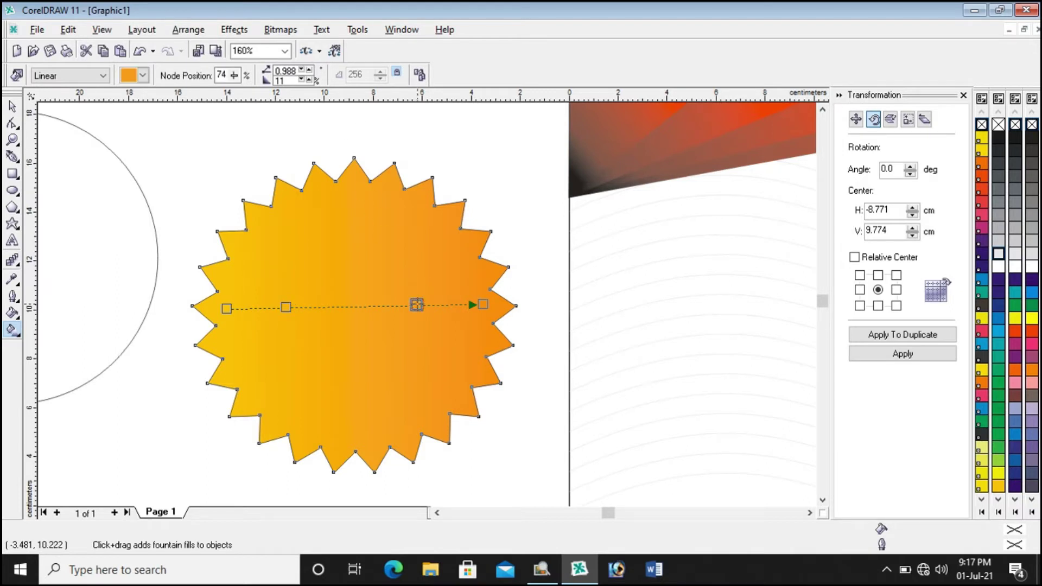
click(145, 76)
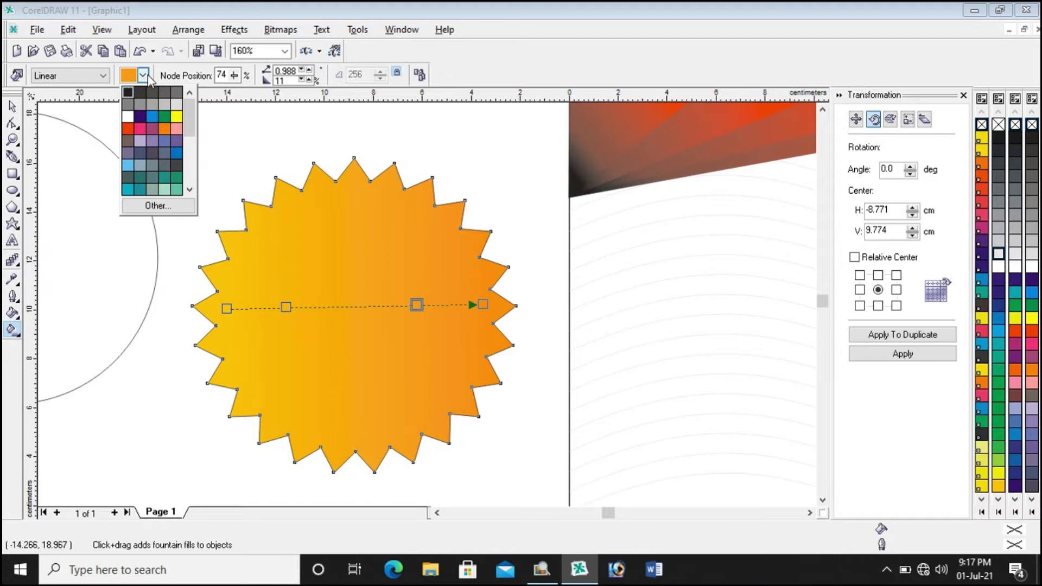
click(157, 211)
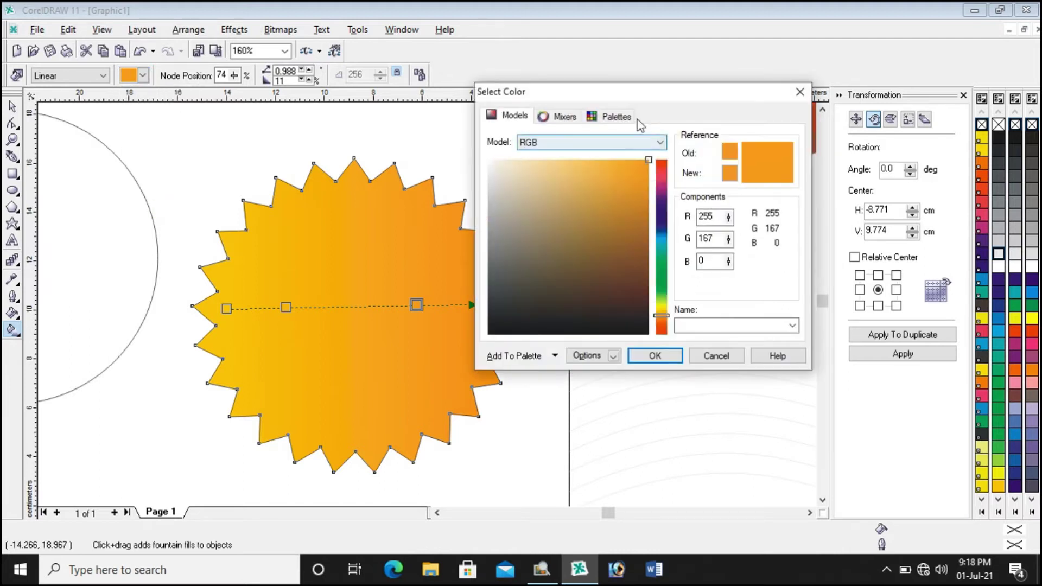
click(622, 120)
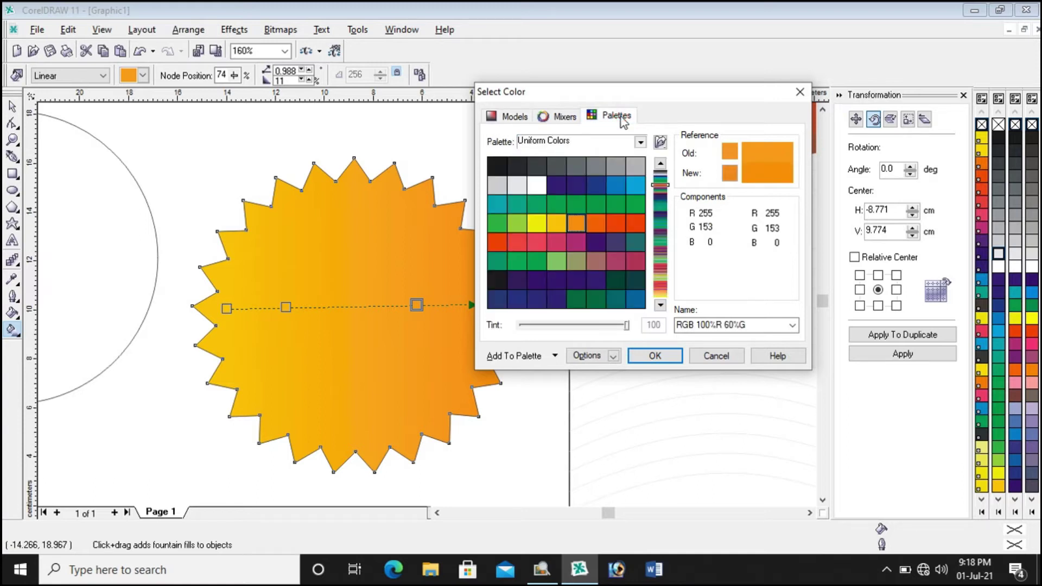
click(555, 223)
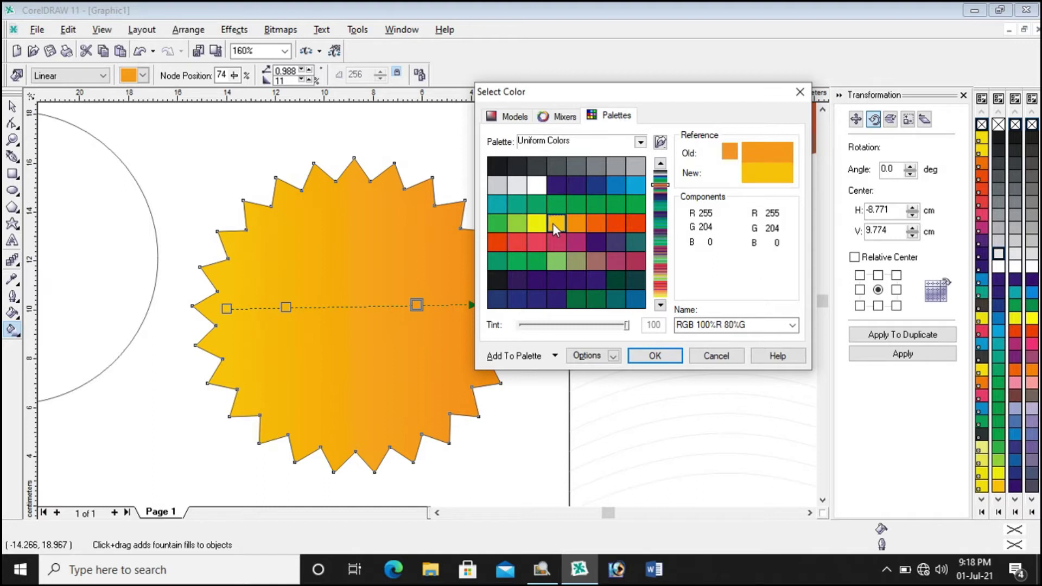
click(656, 356)
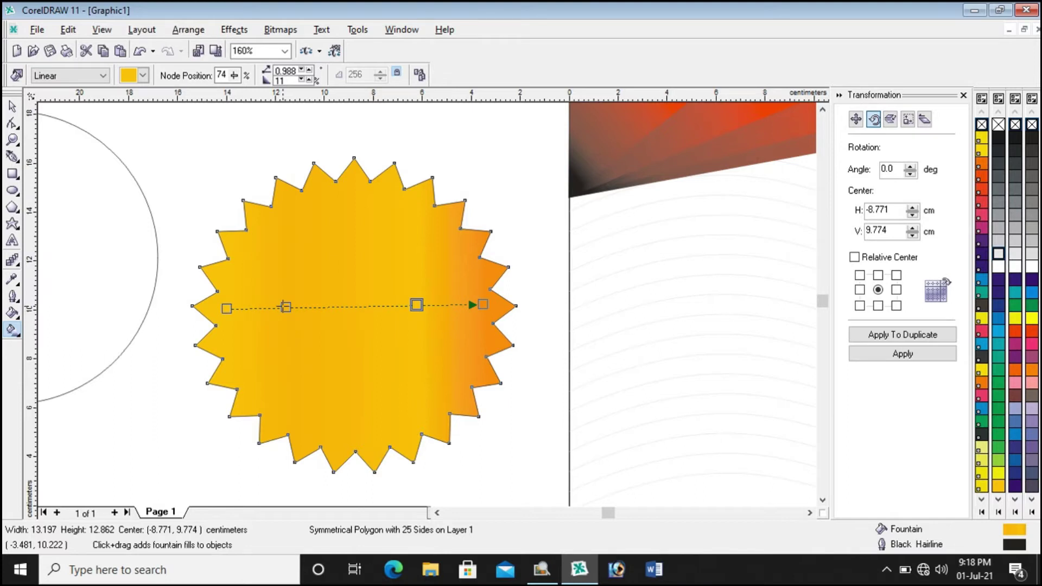
Step: Set the fountain fill's intermediate node at 23% to the orange RGB 100%R 60%G
click(286, 307)
click(143, 76)
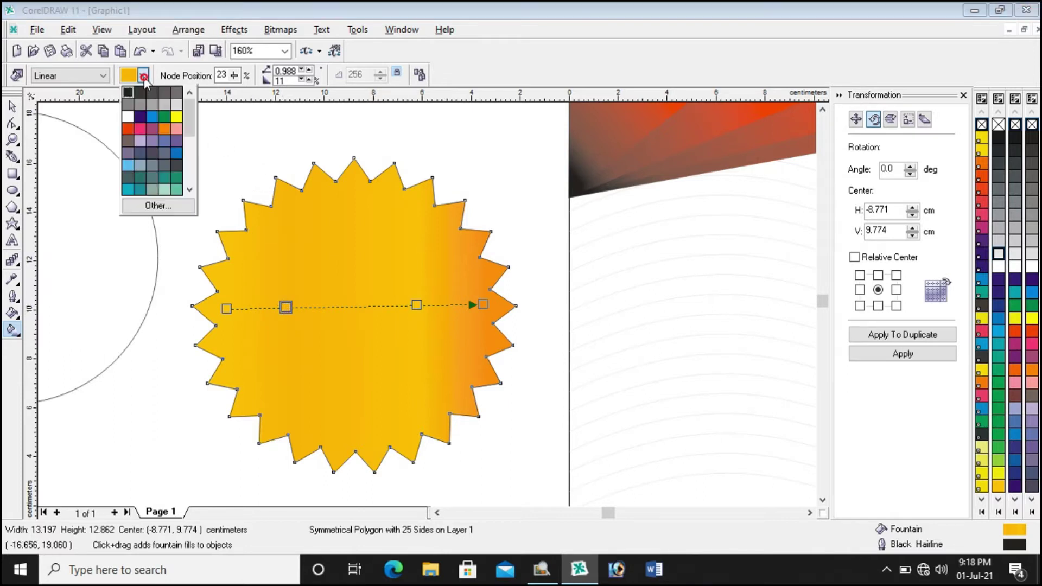
click(160, 207)
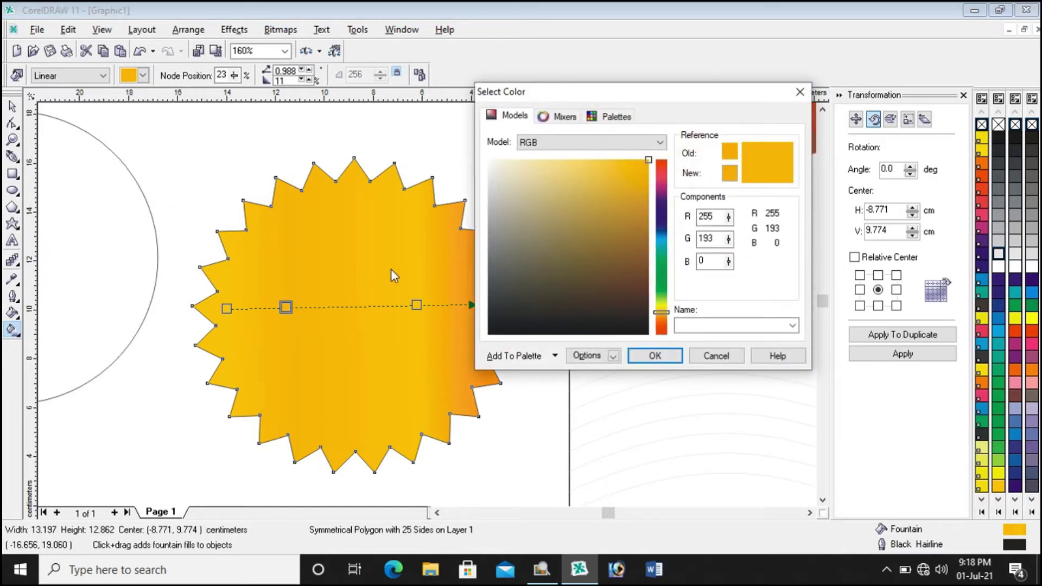
click(623, 116)
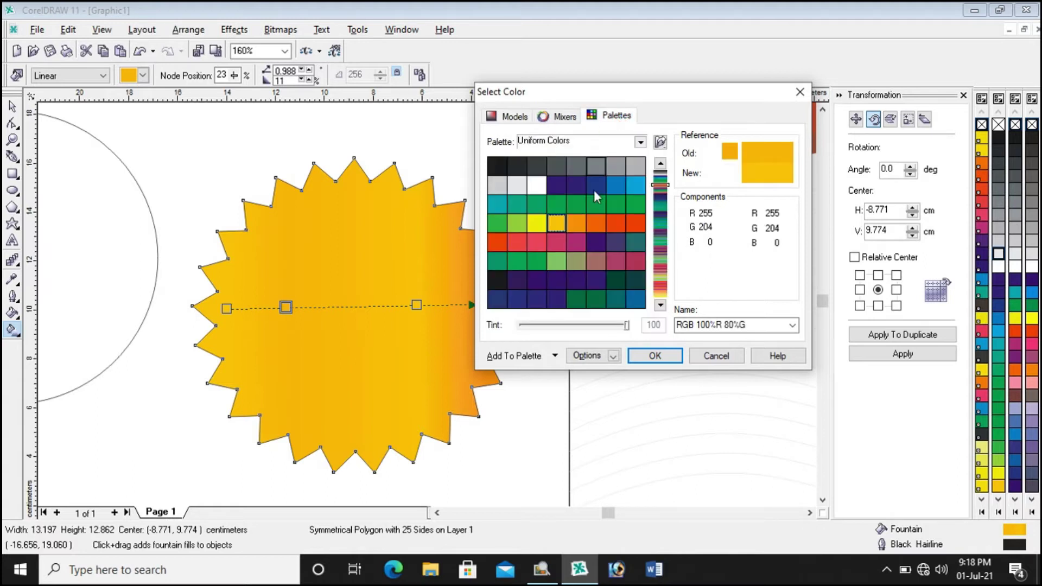
click(583, 230)
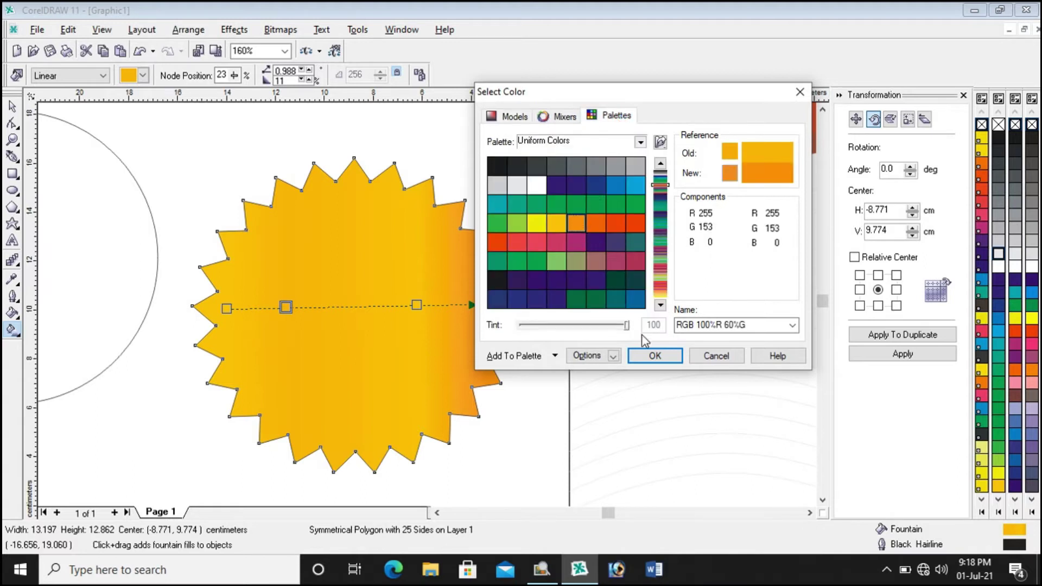
click(654, 355)
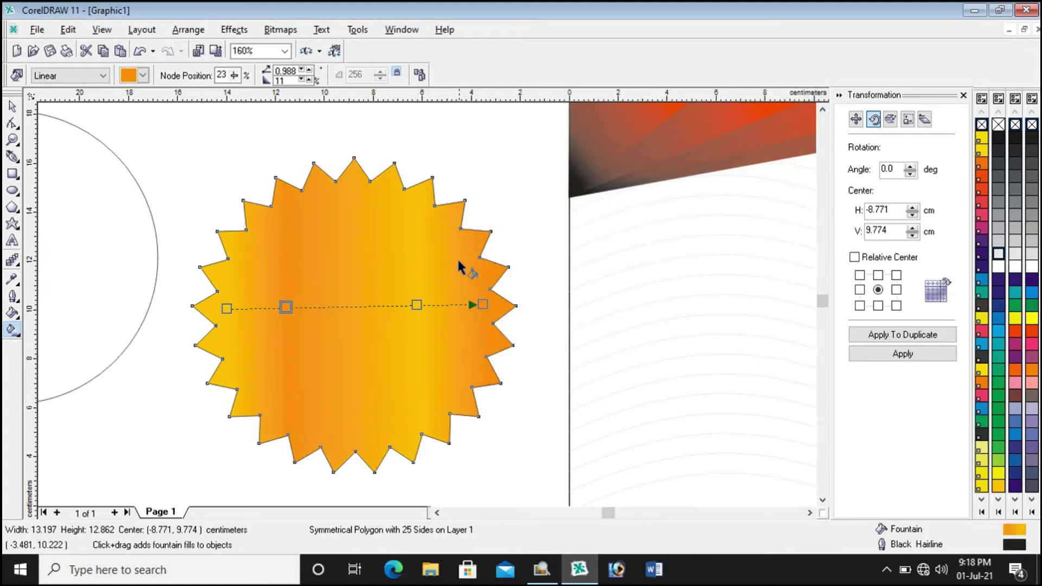
Step: Move the star's two intermediate fill nodes closer together, to about 35% and 64%
scroll(407, 200, down, 2)
scroll(330, 185, up, 1)
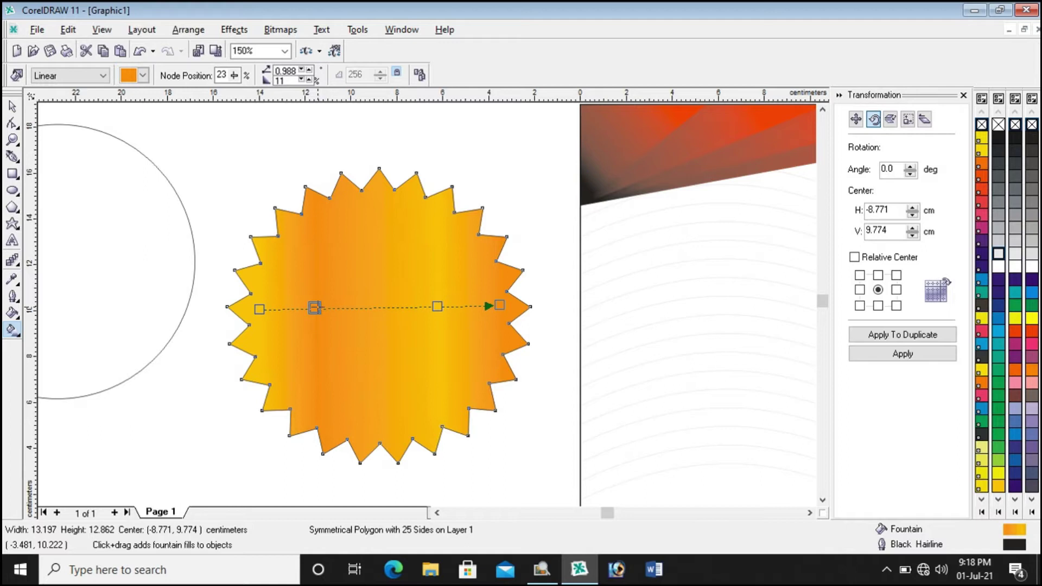
drag(315, 307, 344, 308)
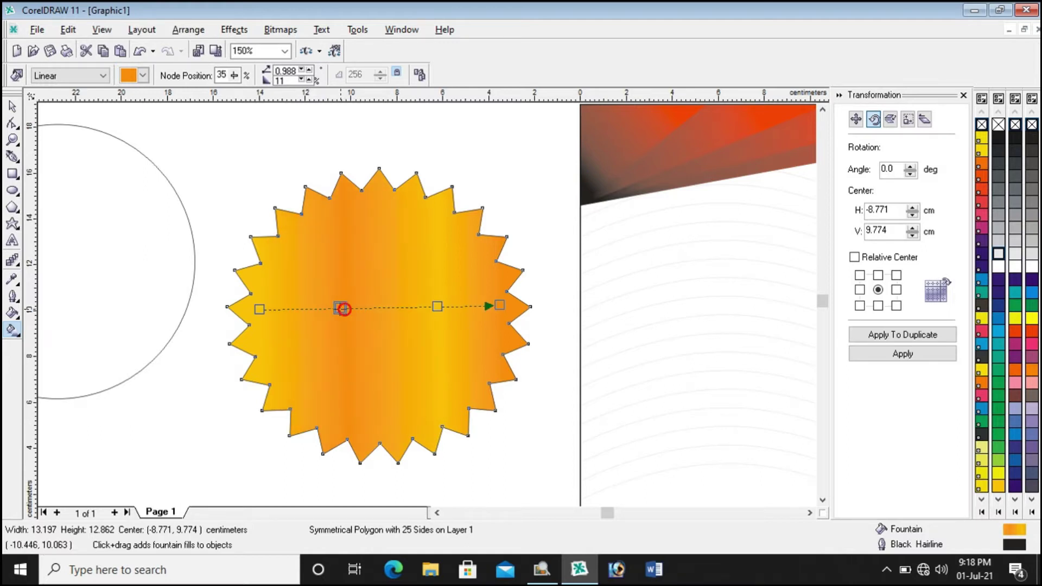
click(438, 307)
drag(417, 308, 412, 311)
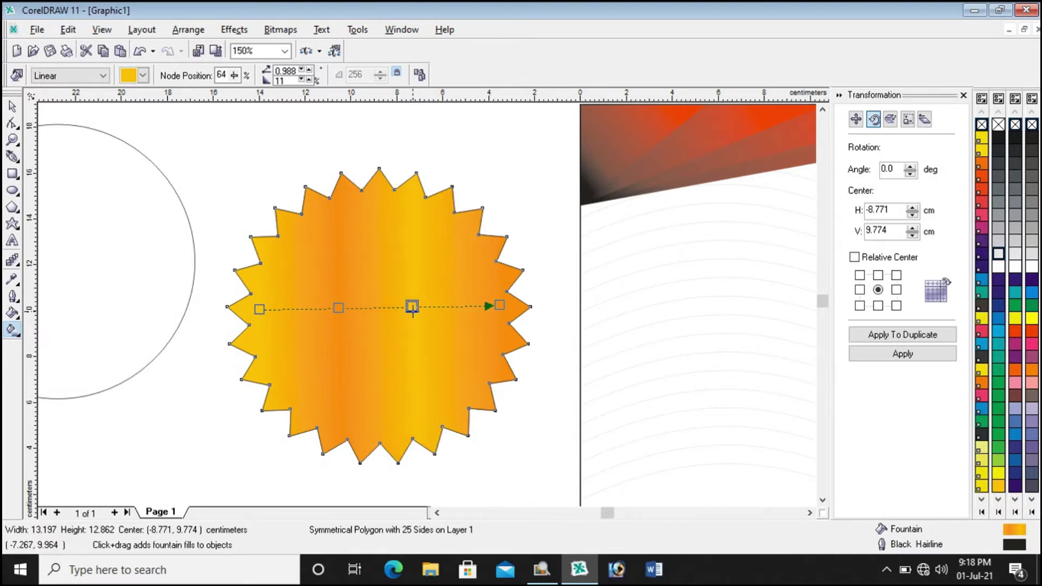
Step: Set the star's orange intermediate fill node at about 32% to the golden yellow RGB 100%R 80%G
click(339, 308)
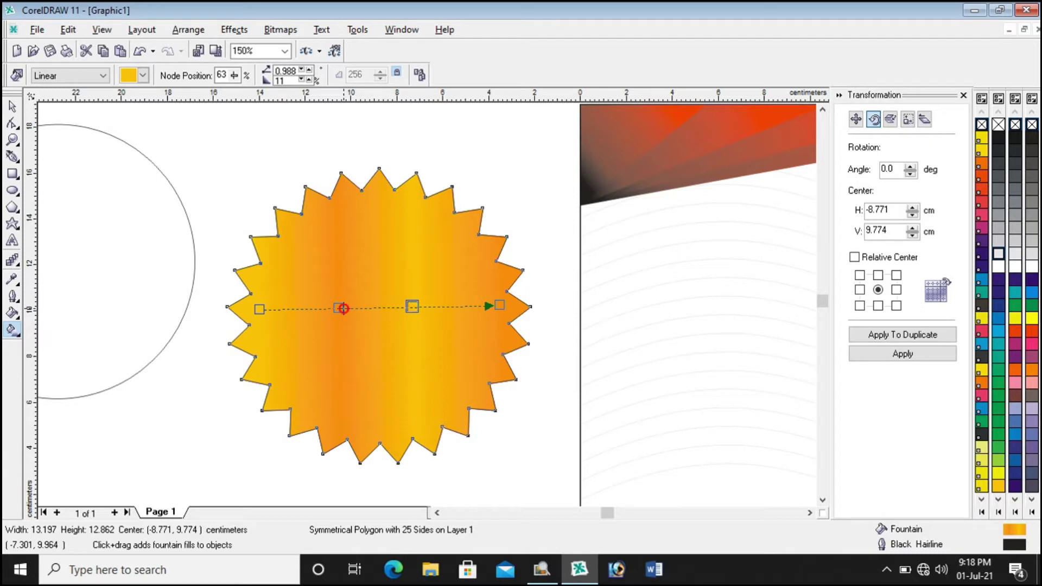
click(144, 79)
click(167, 209)
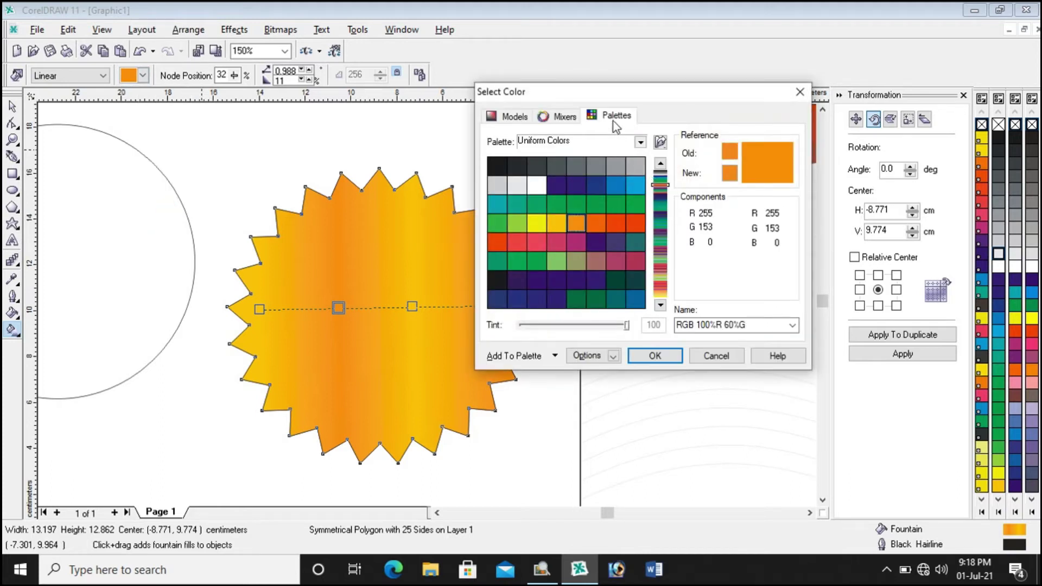
click(559, 225)
click(651, 355)
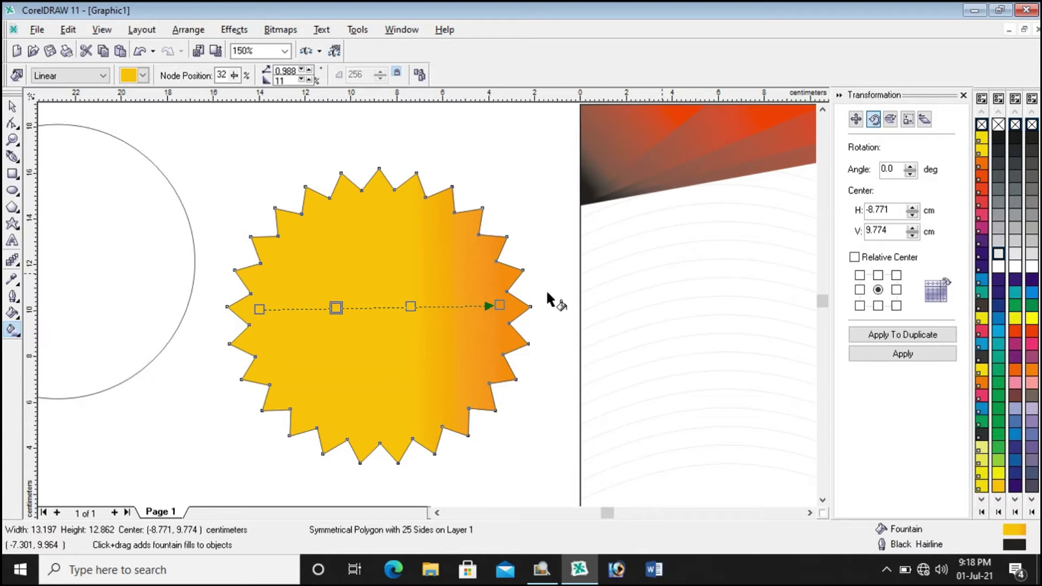
Step: Space the two intermediate fill nodes further apart, the first at about 20%, and extend the fill's end to the star's edge
drag(410, 307, 381, 316)
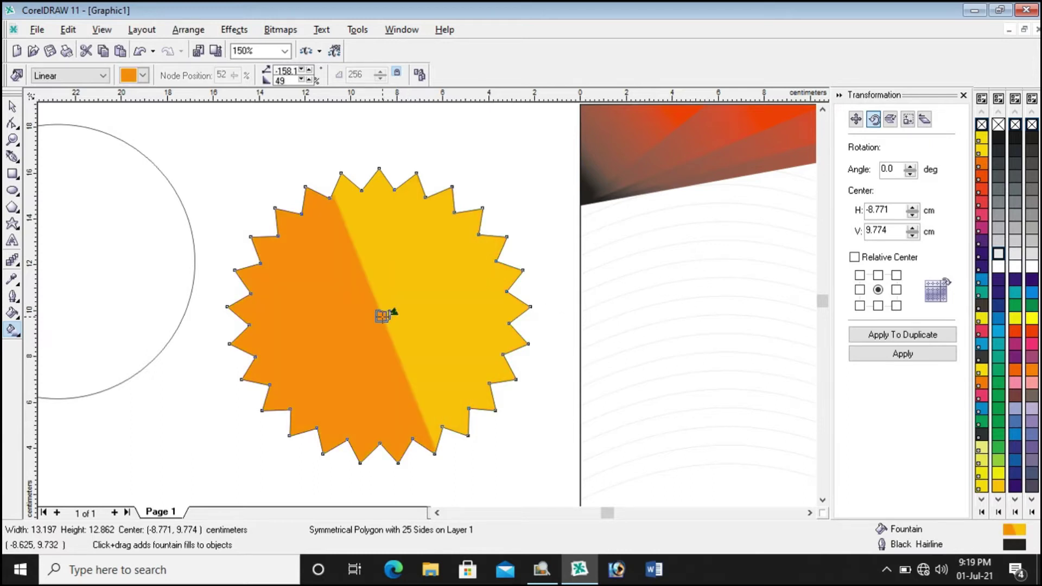
key(ctrl+z)
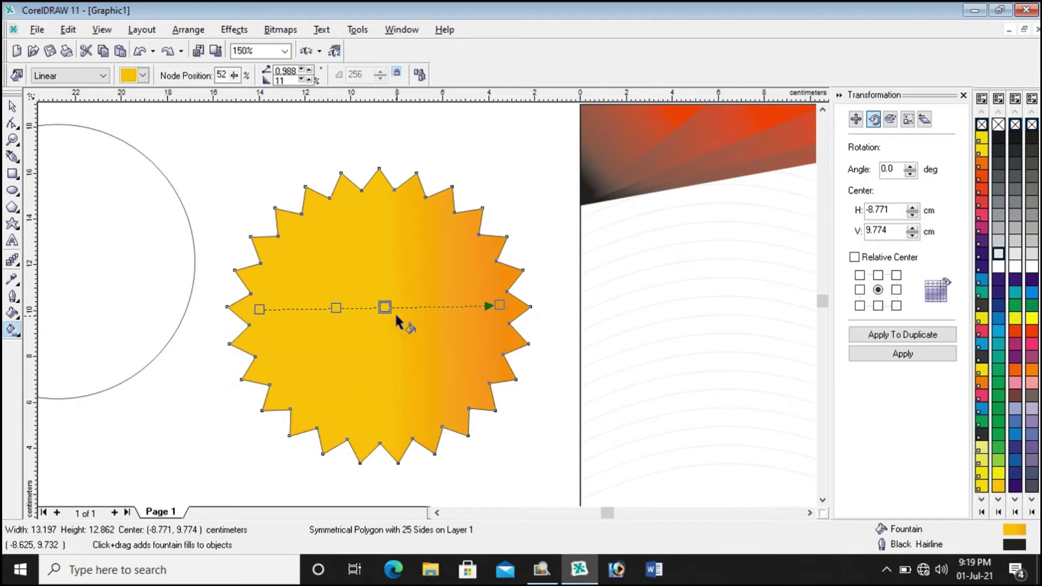
drag(388, 308, 403, 307)
drag(336, 308, 310, 309)
drag(499, 306, 520, 304)
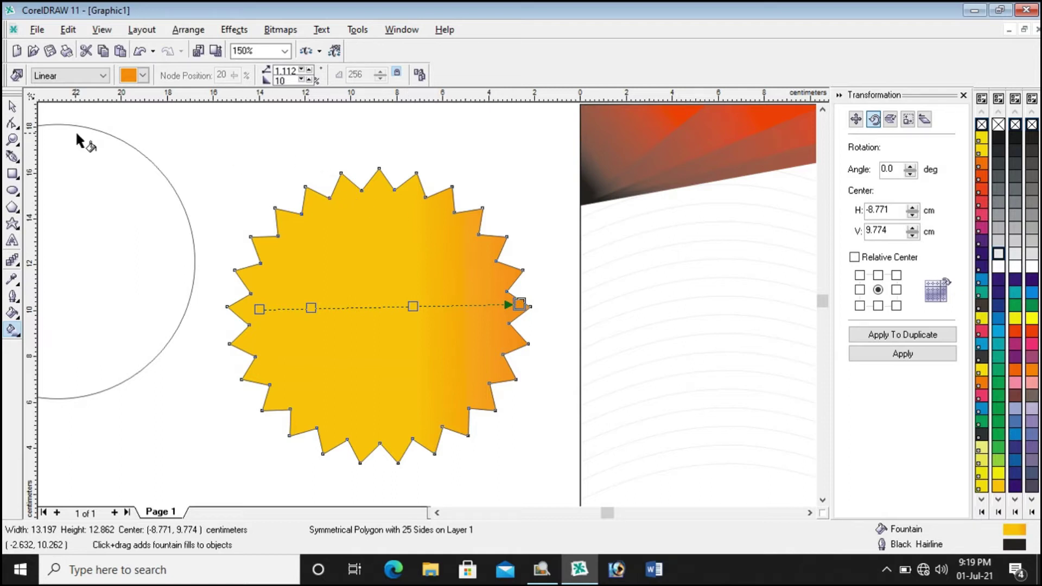
Step: Remove the star's outline by setting its outline width to None
click(12, 106)
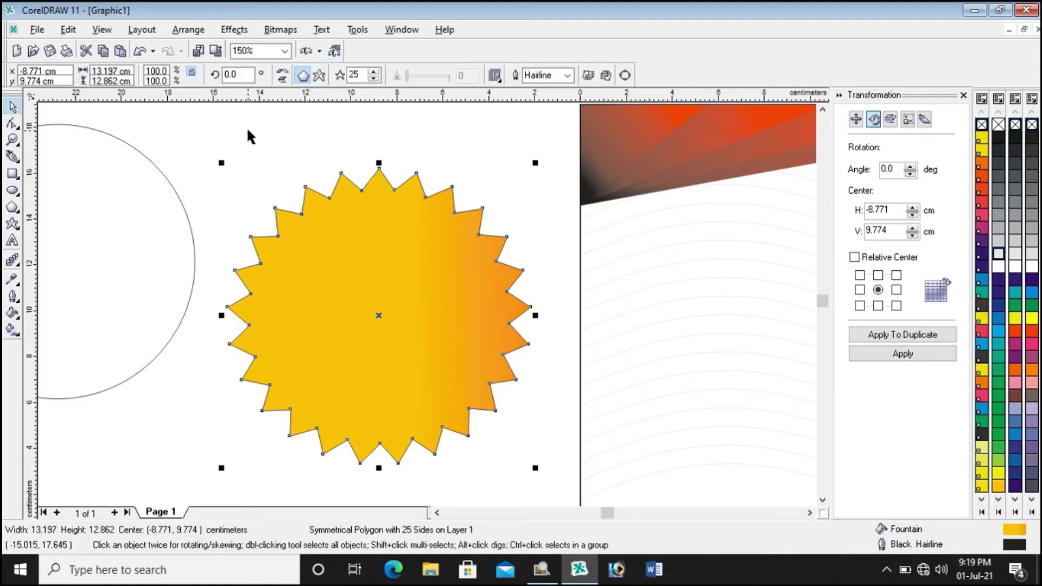
click(247, 128)
click(334, 236)
click(567, 75)
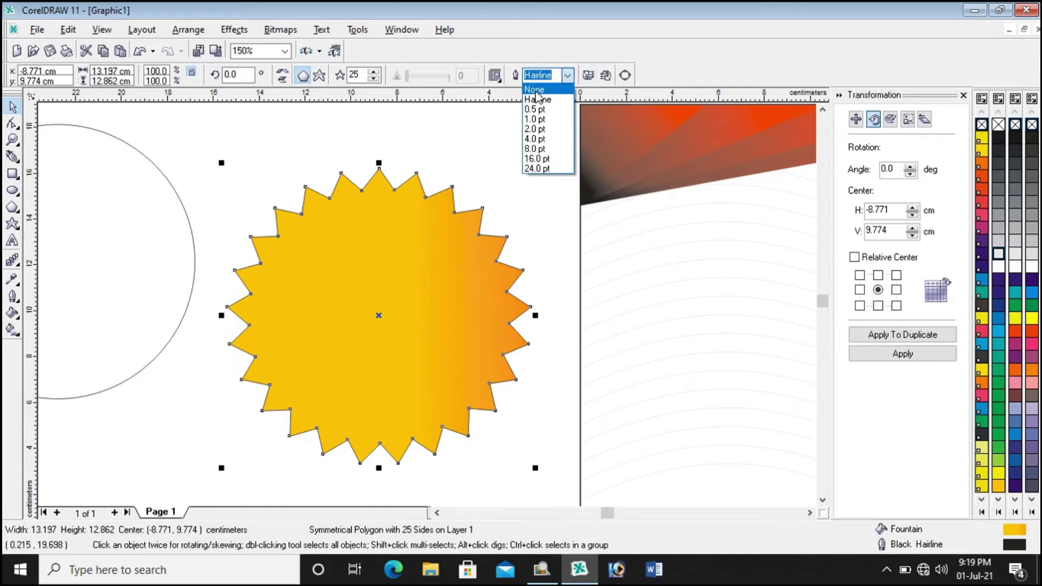
click(538, 85)
click(457, 142)
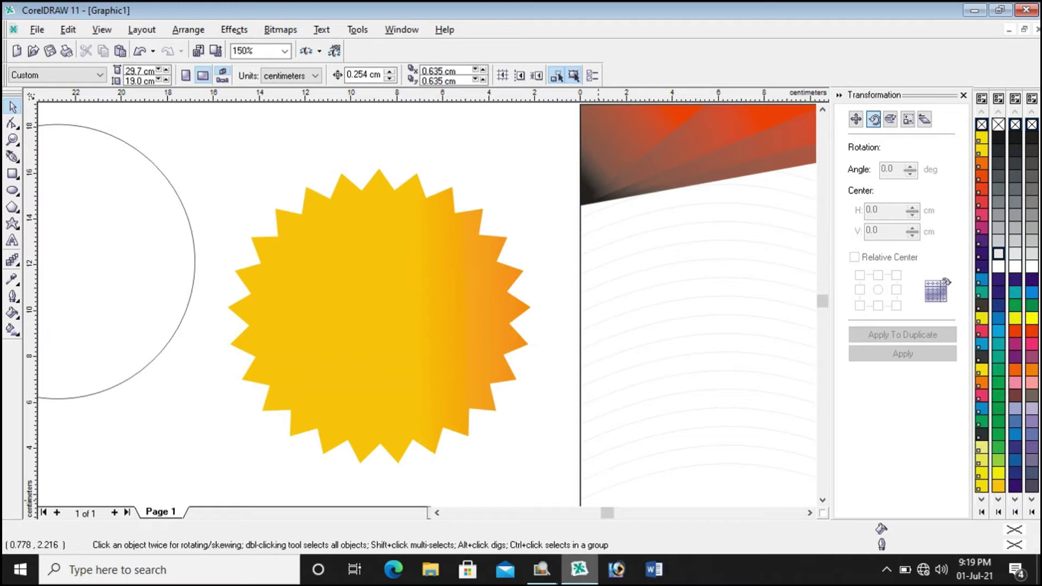
Step: After checking the reference certificate, shrink the separate circle to about 7.9 cm in diameter and place it over the star's centre
click(541, 570)
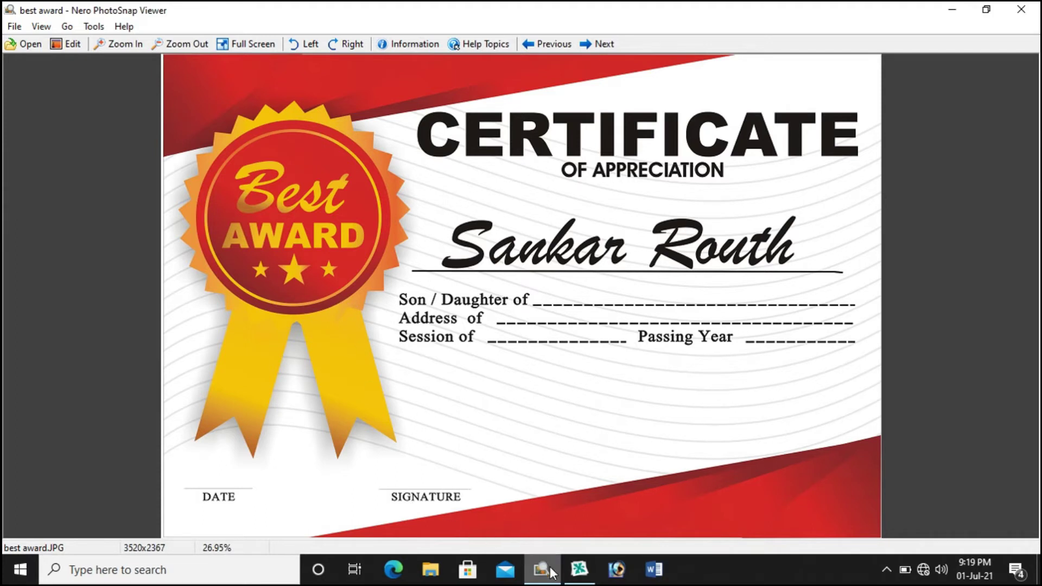
click(572, 574)
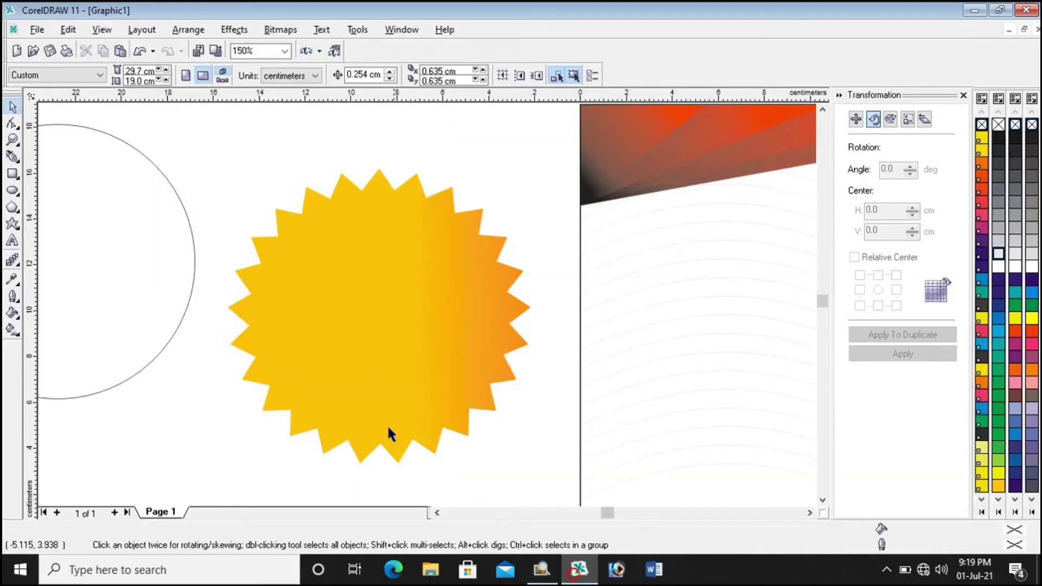
click(184, 298)
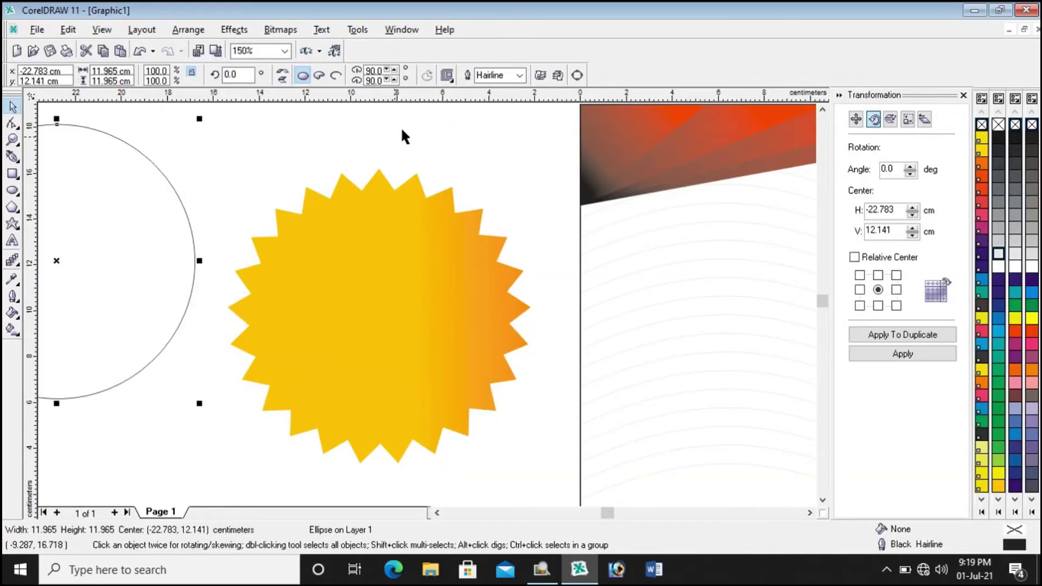
key(F11)
click(156, 248)
drag(154, 307, 740, 408)
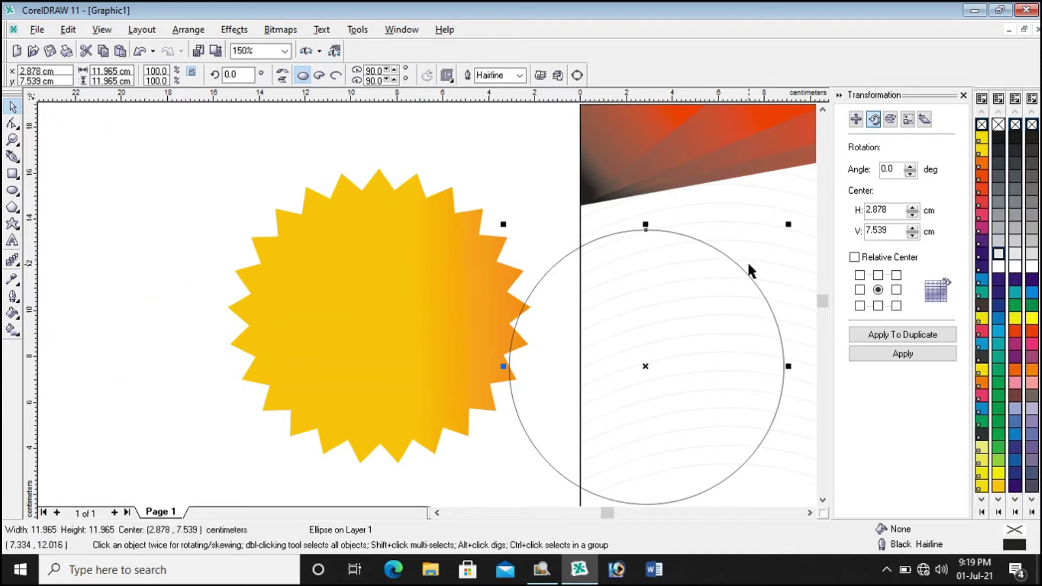
drag(788, 224, 740, 271)
drag(646, 366, 379, 313)
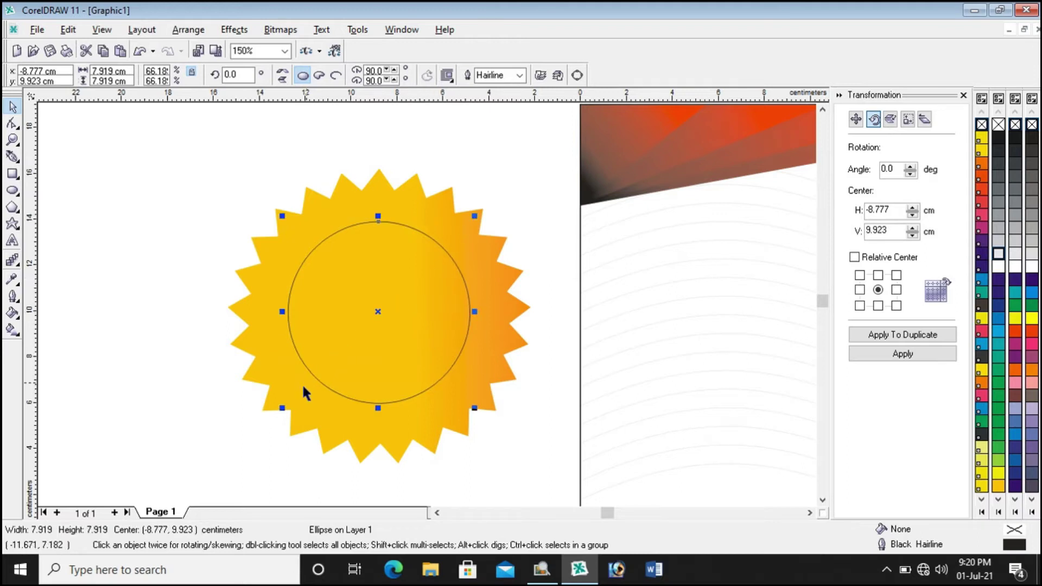
Step: Enlarge the circle on the star to about 9.9 cm in diameter and shift it slightly down to centre it
click(280, 416)
drag(280, 416, 263, 435)
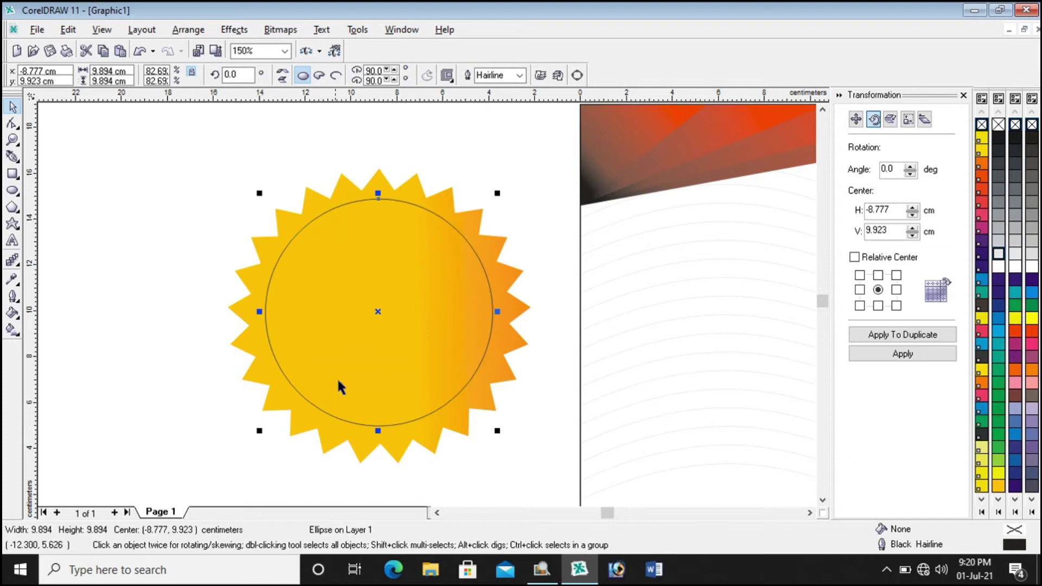
click(380, 313)
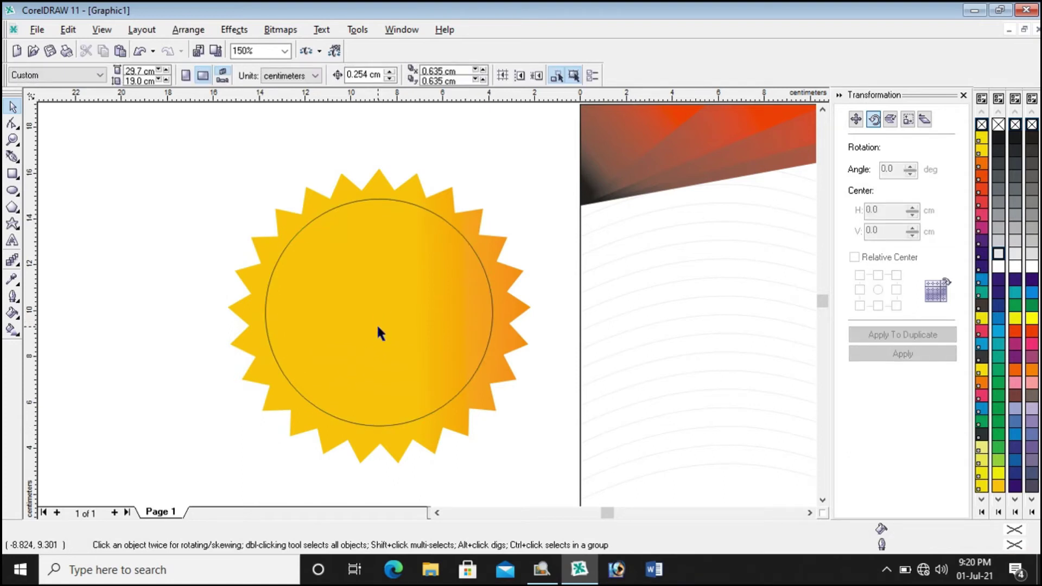
click(425, 207)
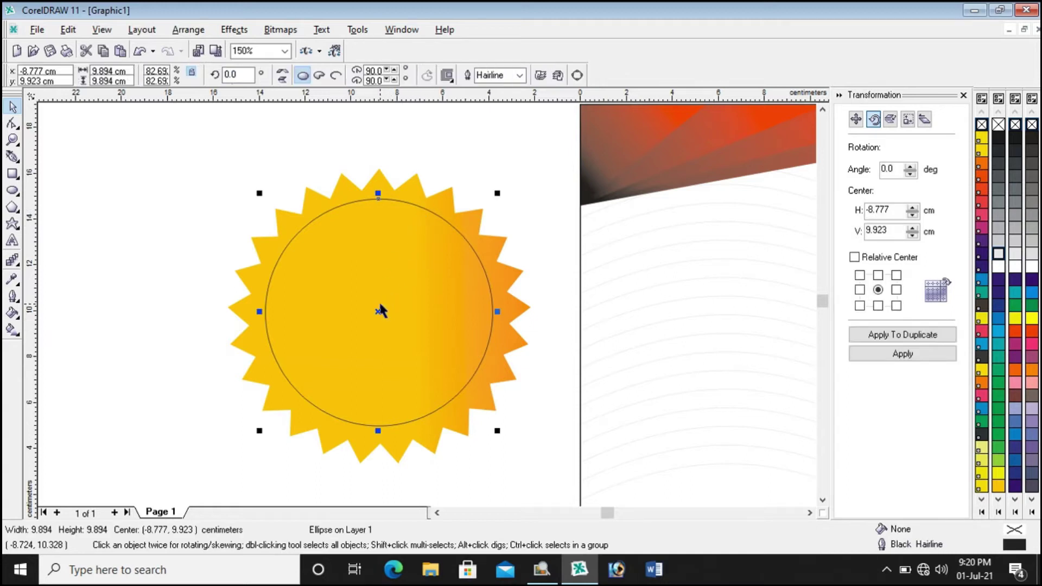
drag(374, 314, 376, 319)
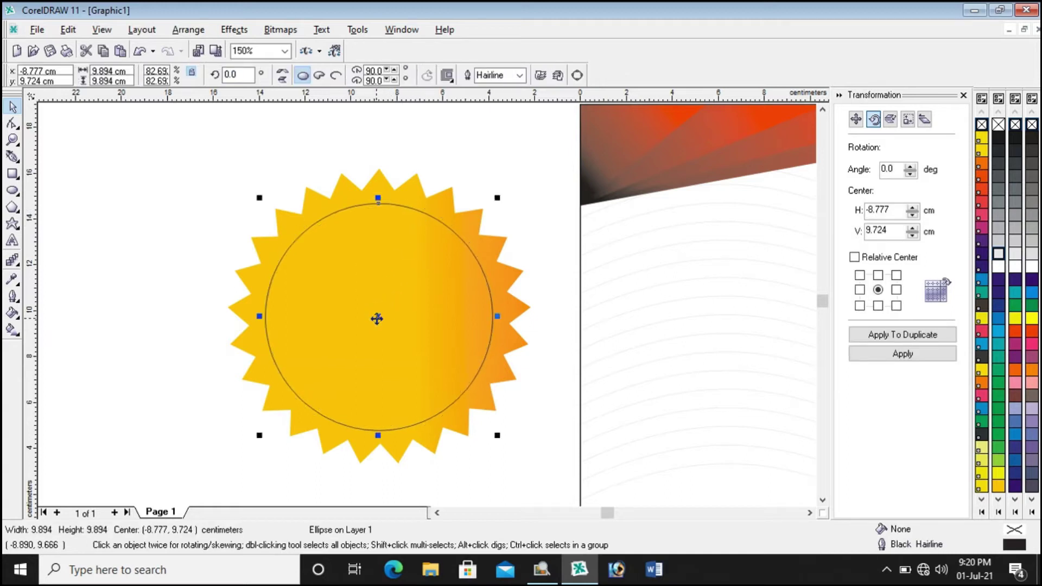
click(480, 143)
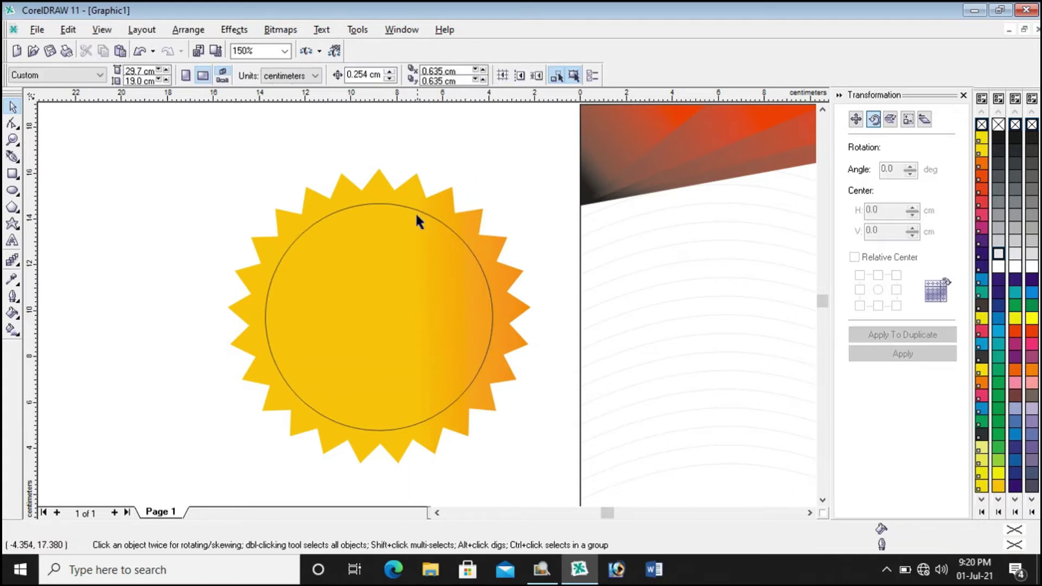
Step: Make a concentric duplicate of the circle on the star, scaled down to about 6.9 cm in diameter
click(369, 209)
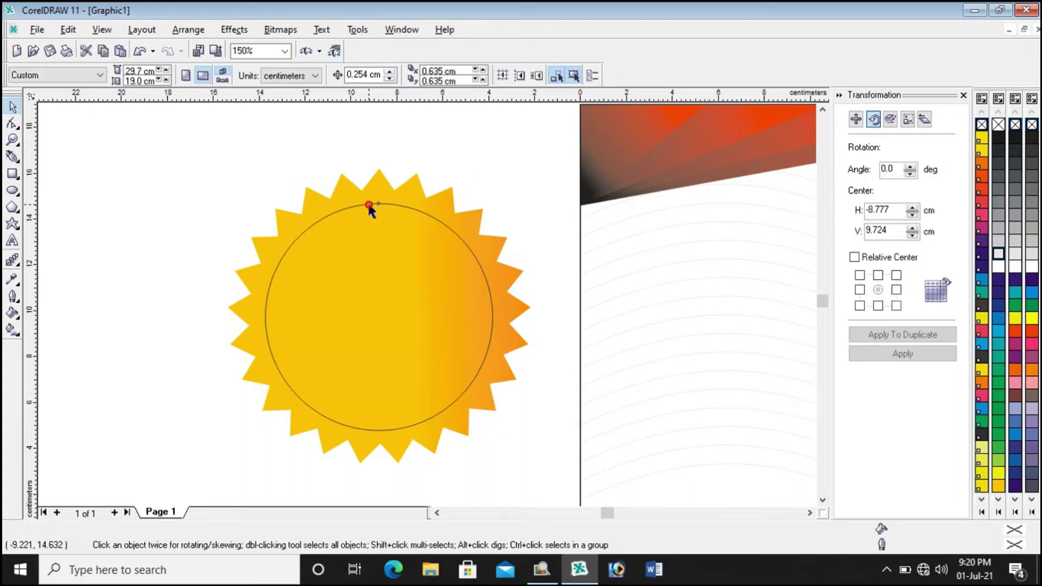
scroll(299, 217, down, 2)
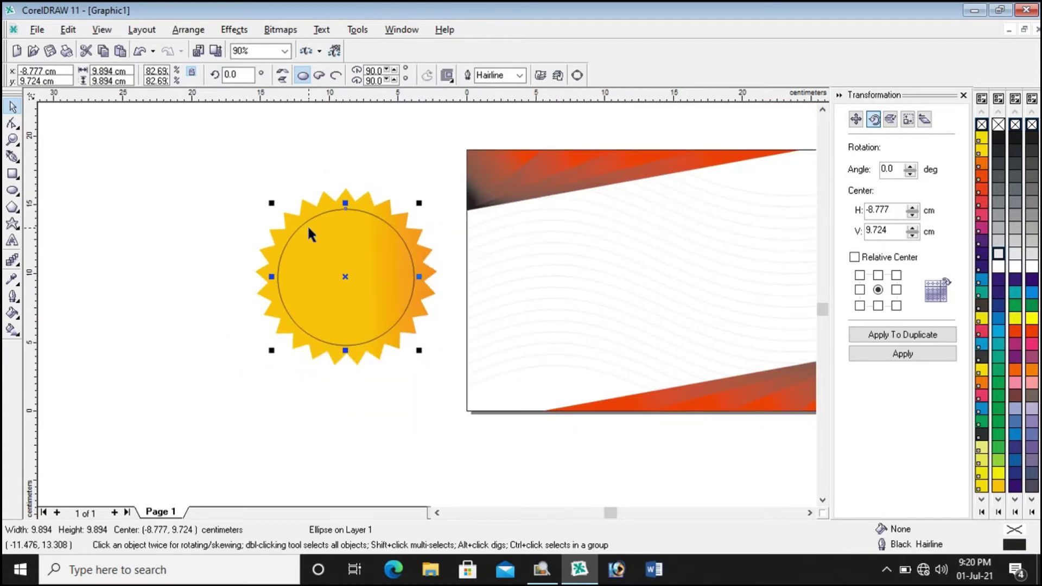
scroll(308, 228, up, 1)
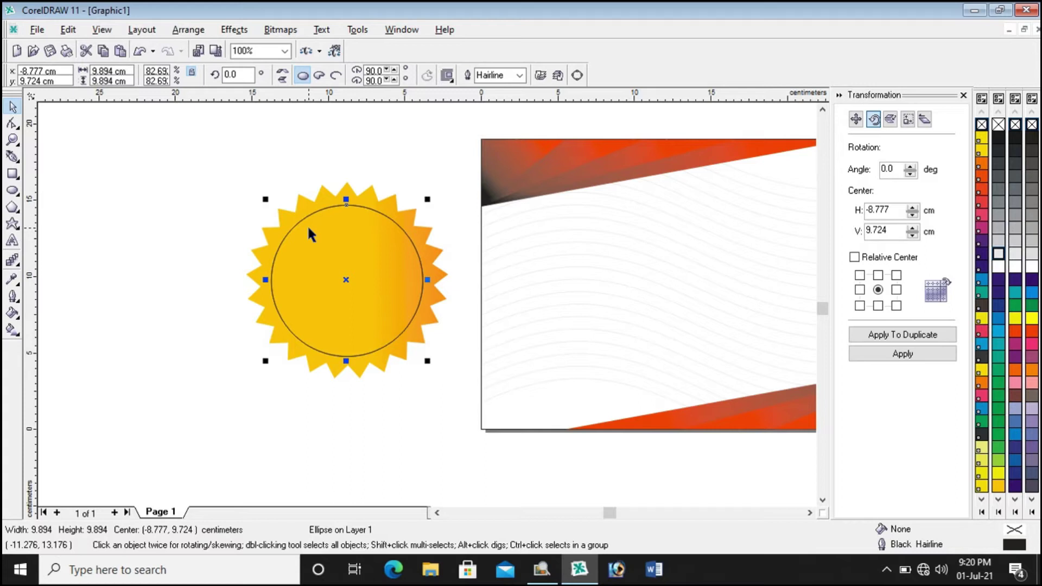
drag(427, 200, 403, 222)
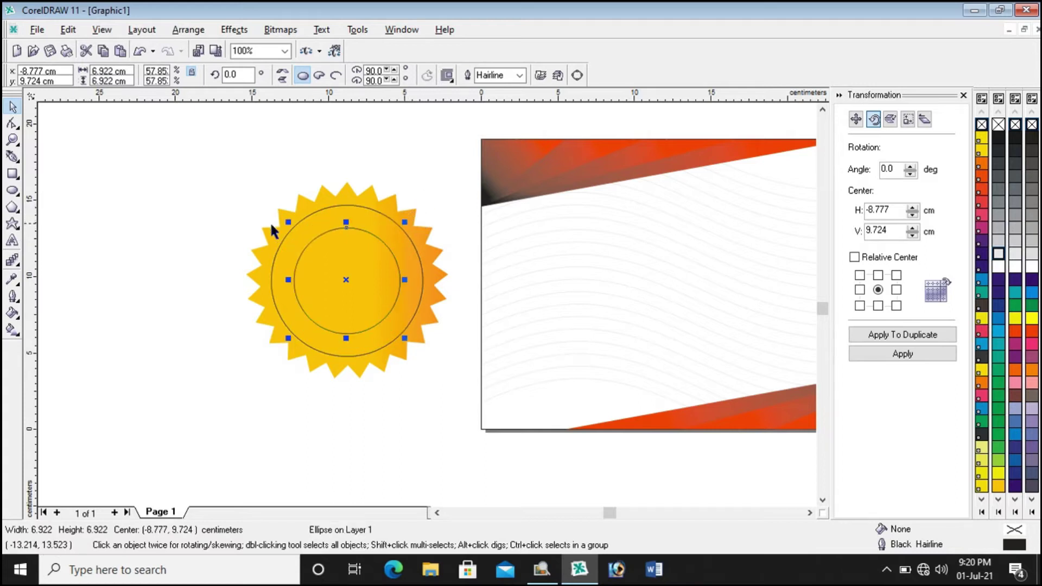
click(228, 227)
scroll(260, 210, up, 1)
scroll(259, 205, up, 3)
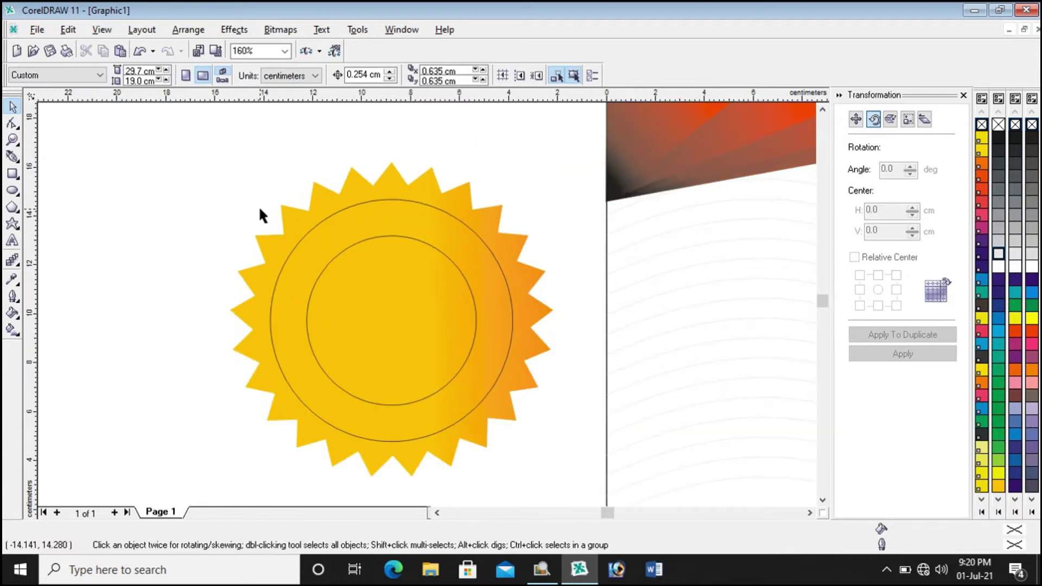
Step: Copy only the fill of the certificate's top-left red-and-black gradient corner onto the larger circle of the star badge
click(452, 216)
click(556, 206)
scroll(458, 244, down, 3)
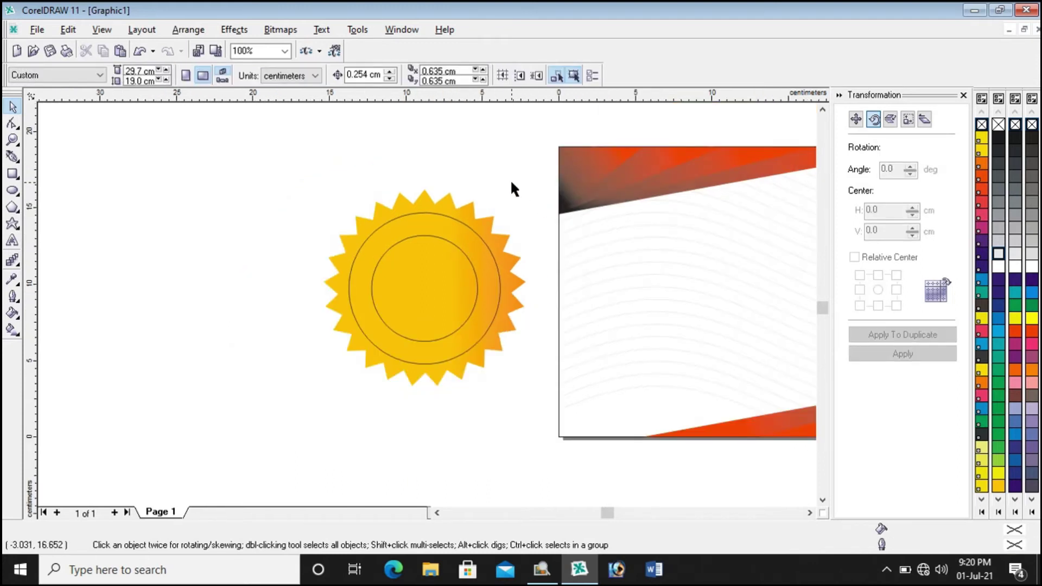
scroll(512, 183, up, 2)
click(446, 242)
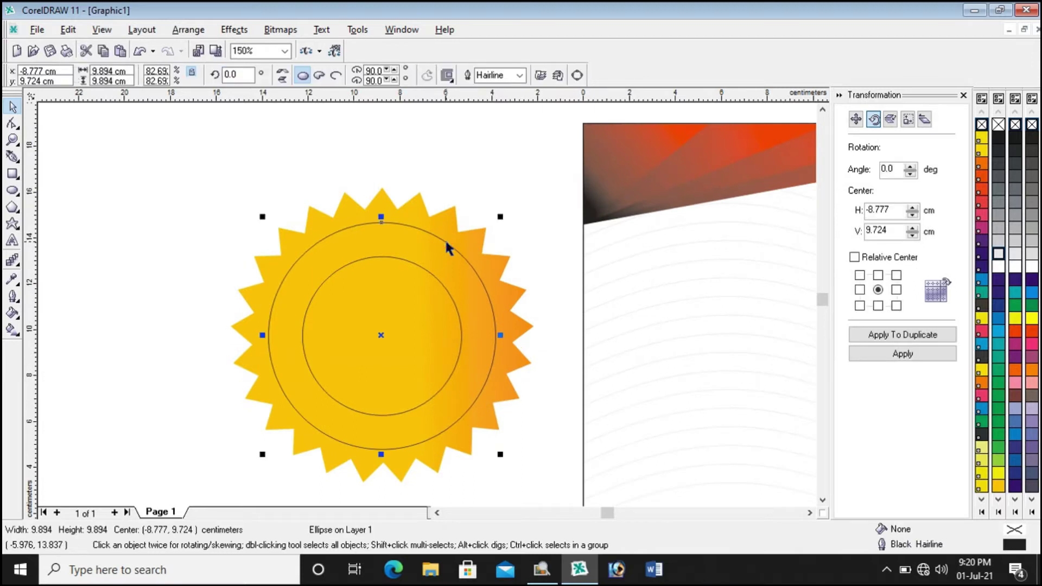
click(76, 31)
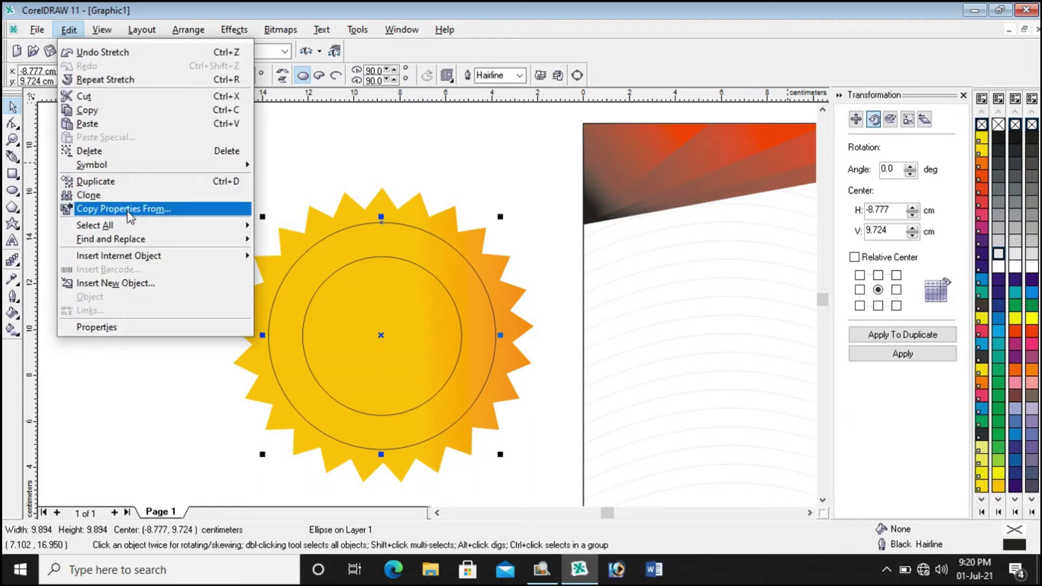
click(129, 216)
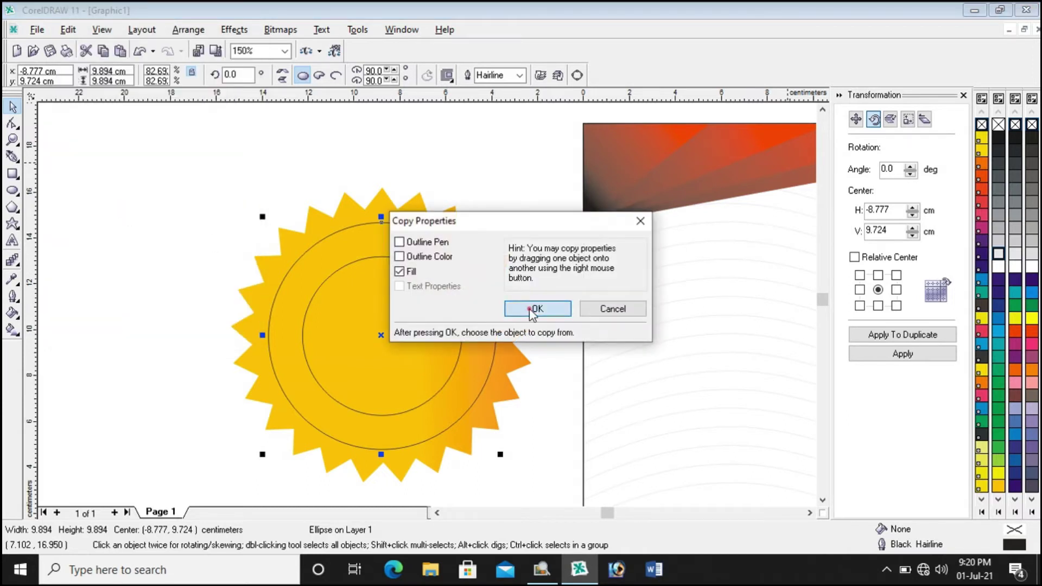
click(531, 310)
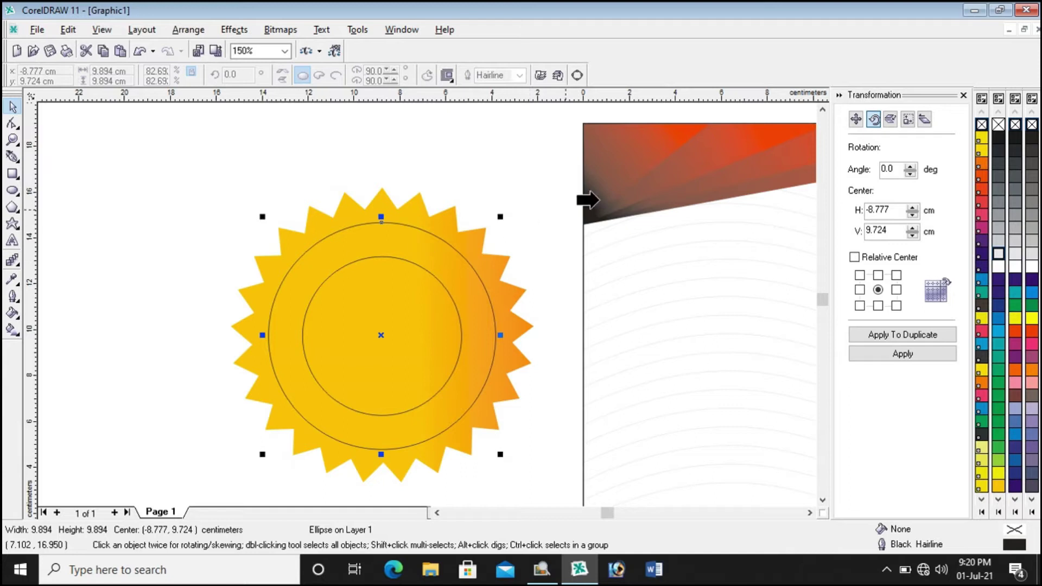
click(785, 129)
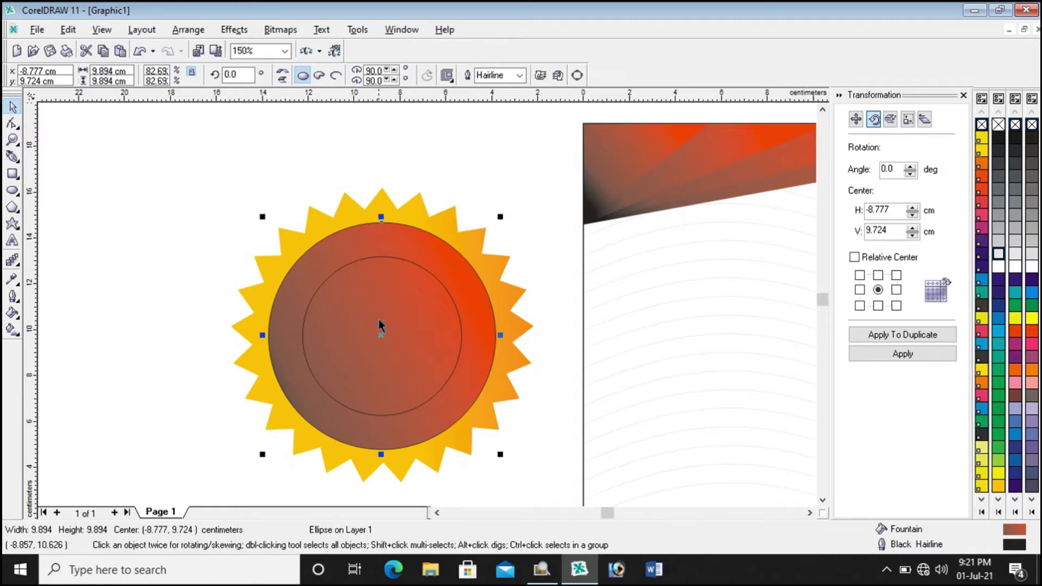
Step: Remove the larger badge circle's outline by setting its outline width to None
click(440, 136)
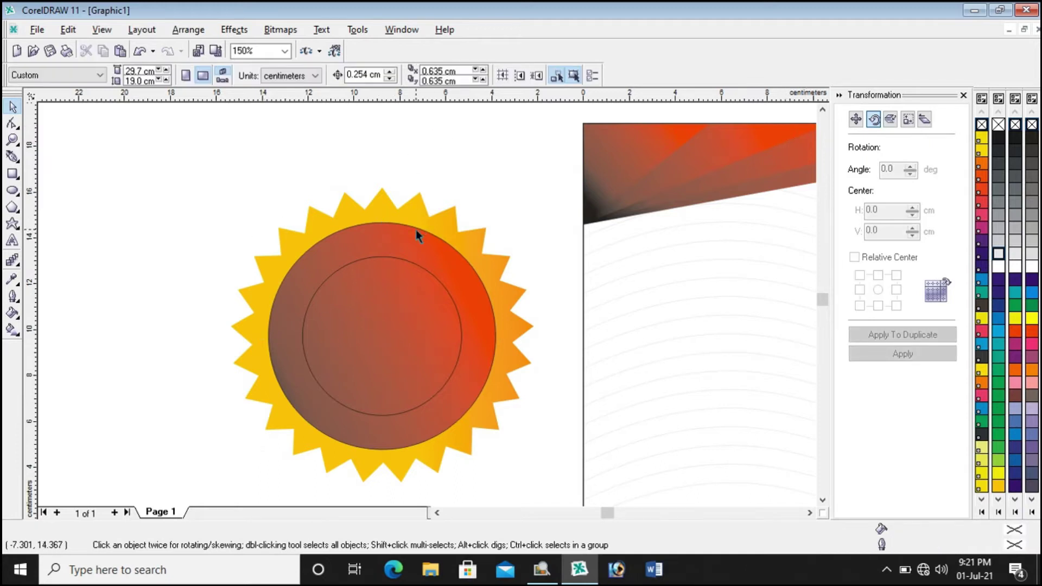
click(416, 229)
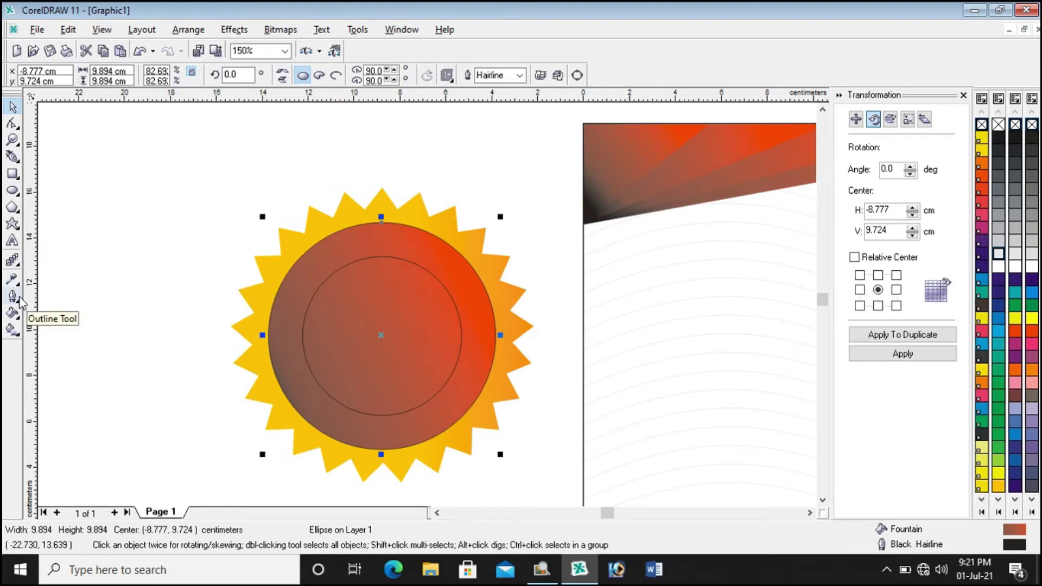
click(519, 75)
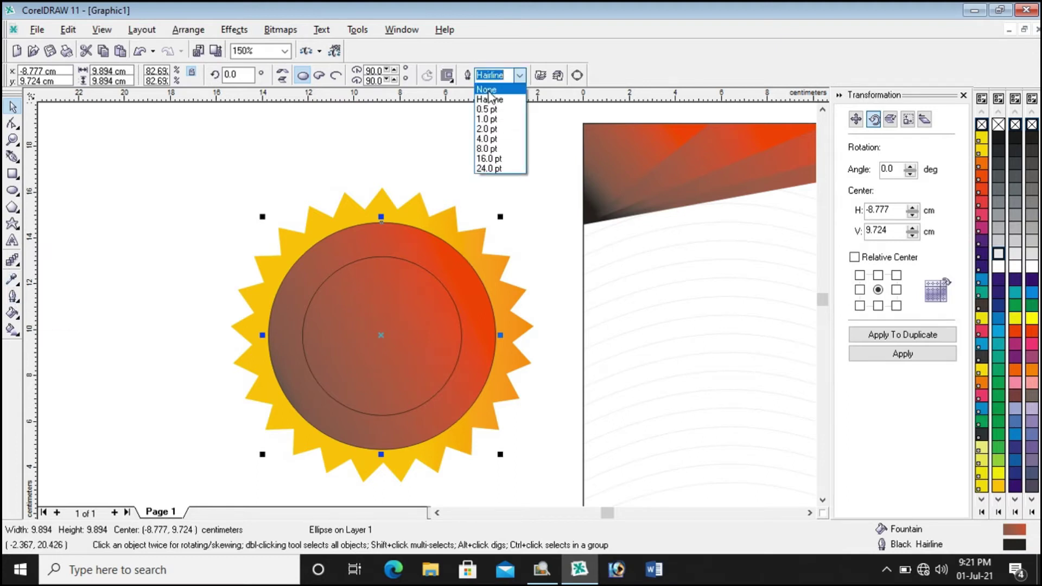
click(487, 90)
click(430, 141)
click(405, 235)
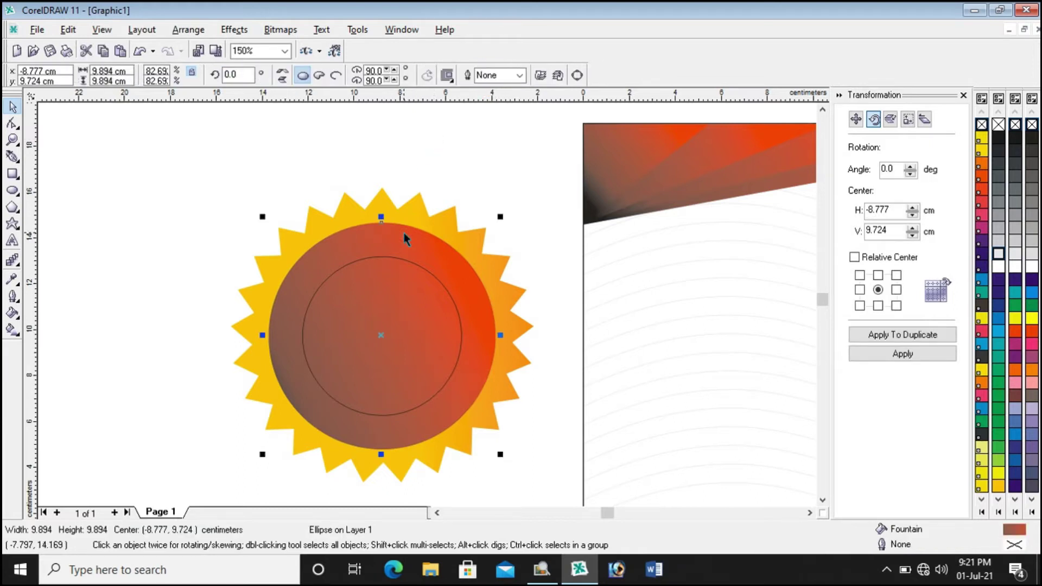
Step: Reorient the larger circle's linear gradient diagonally, with black starting at its upper left and red ending at its lower right
click(14, 334)
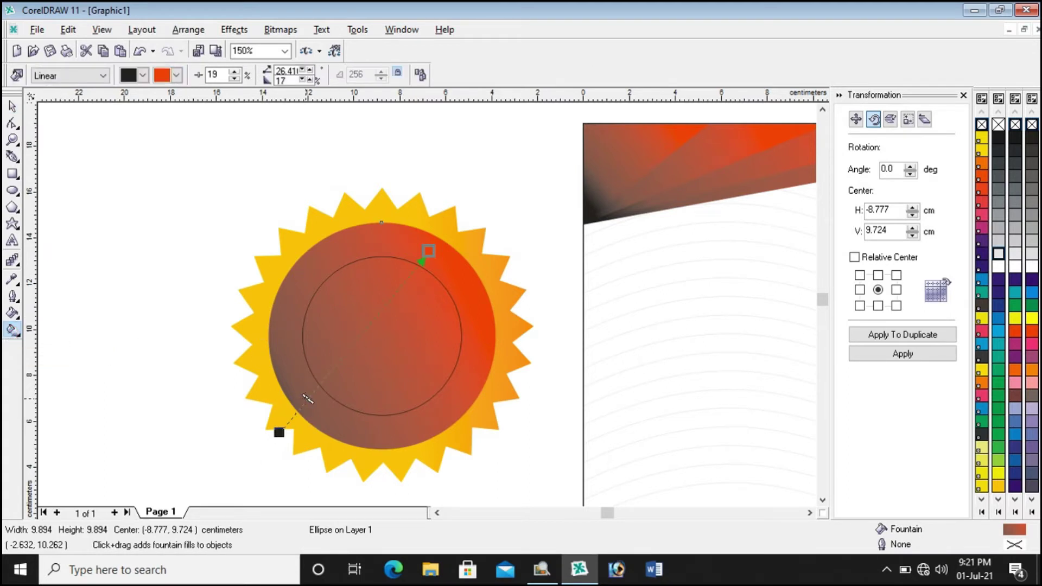
drag(279, 433, 376, 461)
drag(427, 249, 317, 248)
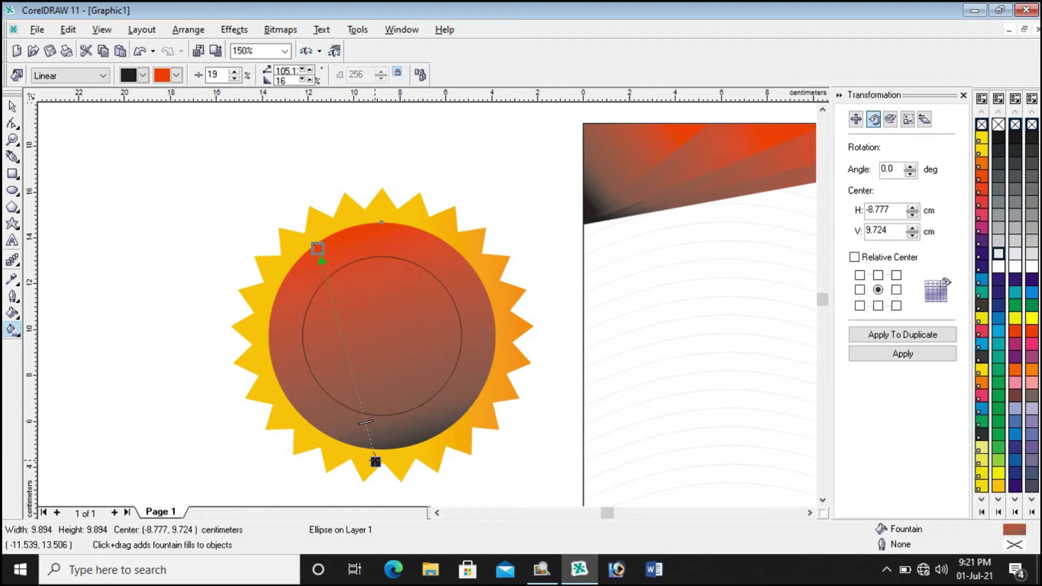
drag(376, 461, 364, 458)
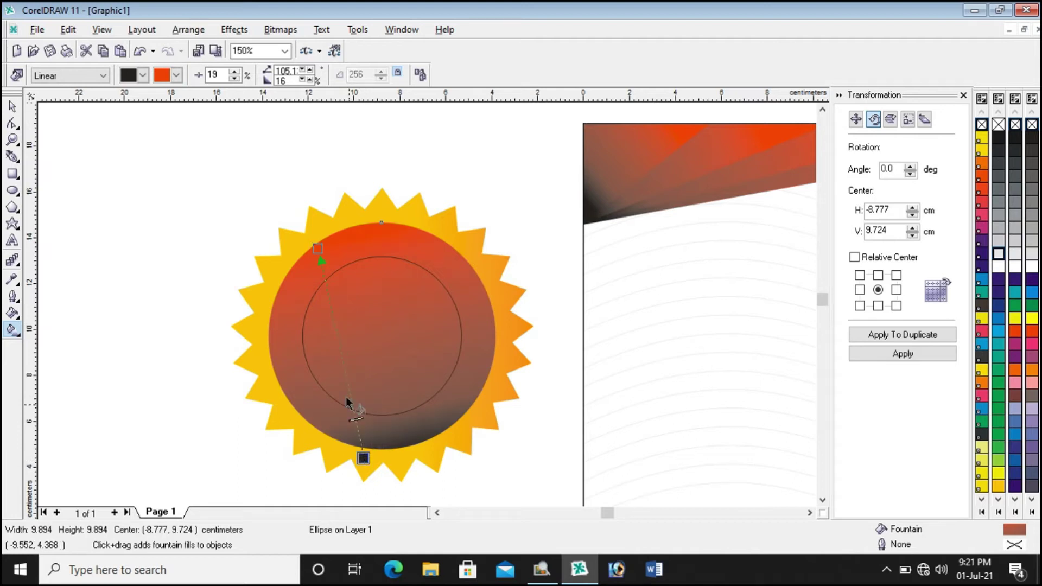
drag(318, 248, 381, 241)
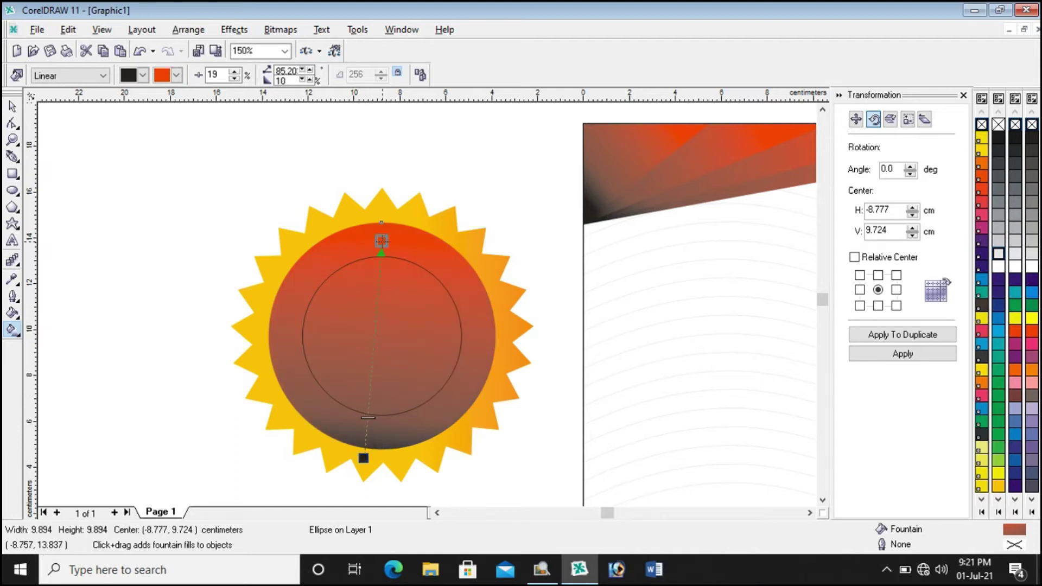
mouse_move(368, 418)
mouse_down()
mouse_move(368, 431)
mouse_move(370, 366)
mouse_move(368, 424)
mouse_up()
drag(367, 424, 368, 414)
drag(382, 241, 458, 373)
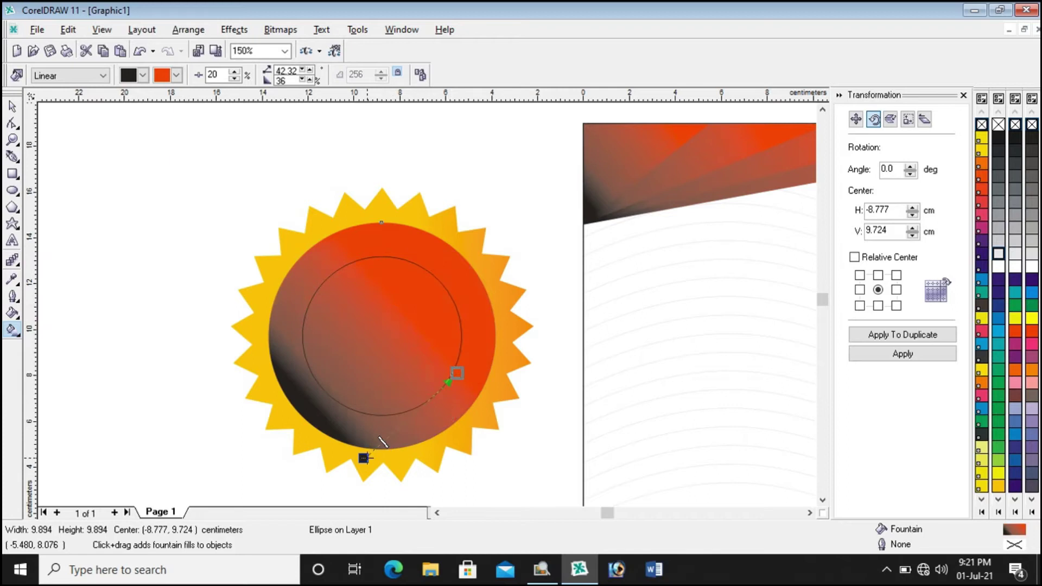
drag(363, 458, 354, 267)
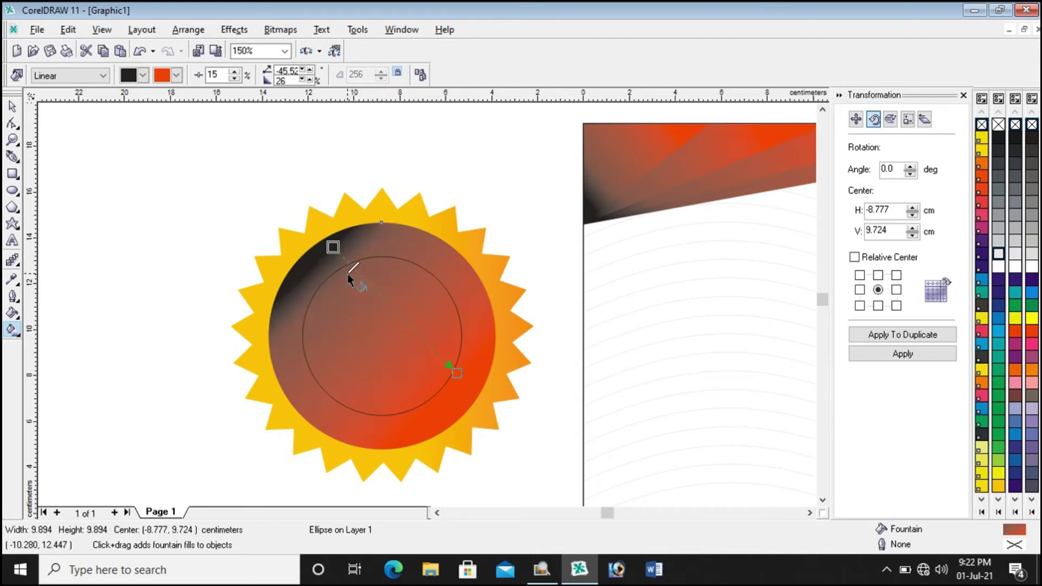
Step: Change the start colour of the larger circle's gradient from the Uniform Colors palette to RGB Red
click(334, 249)
click(143, 75)
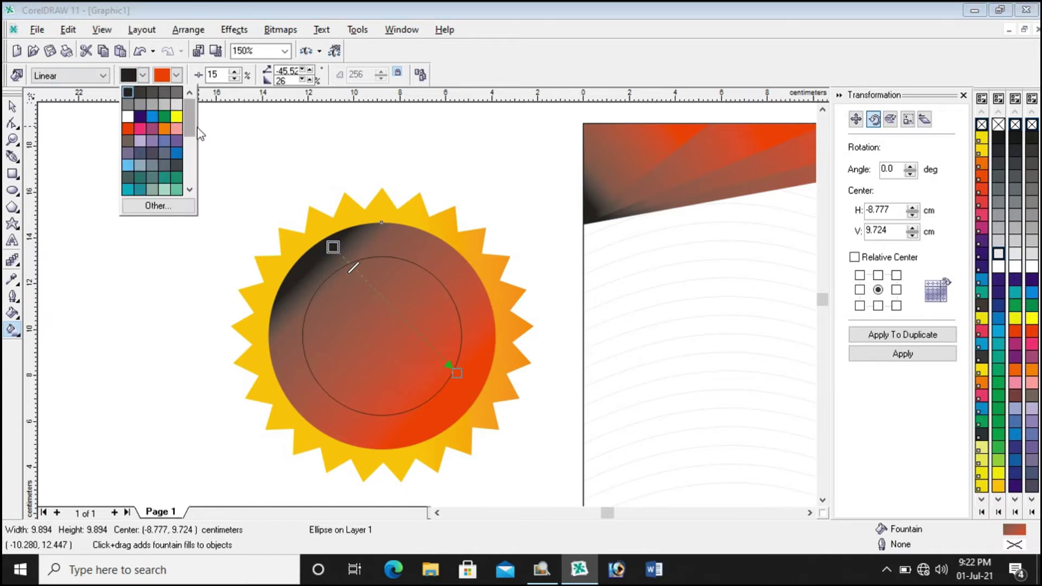
click(156, 206)
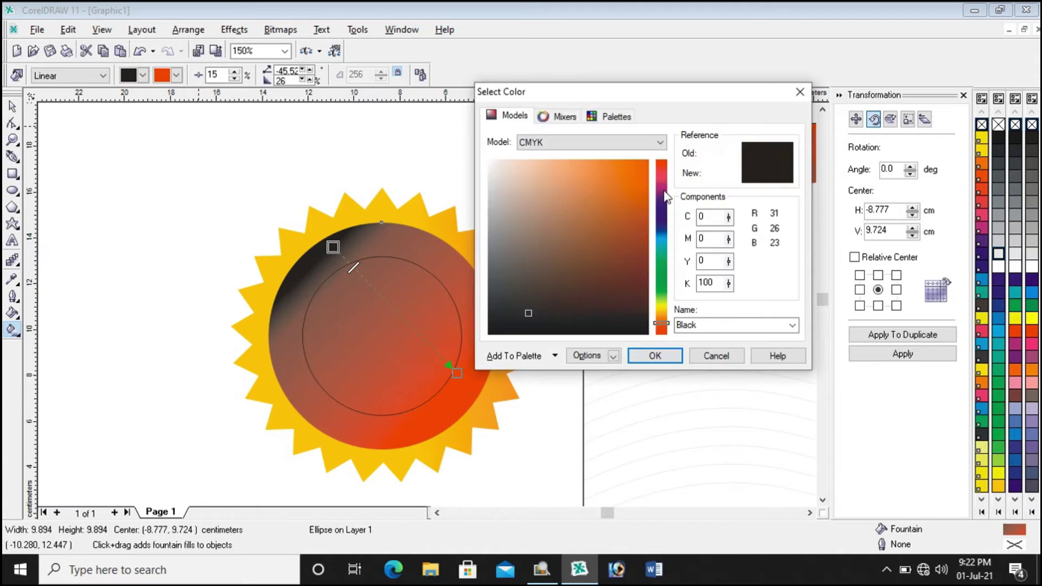
click(609, 117)
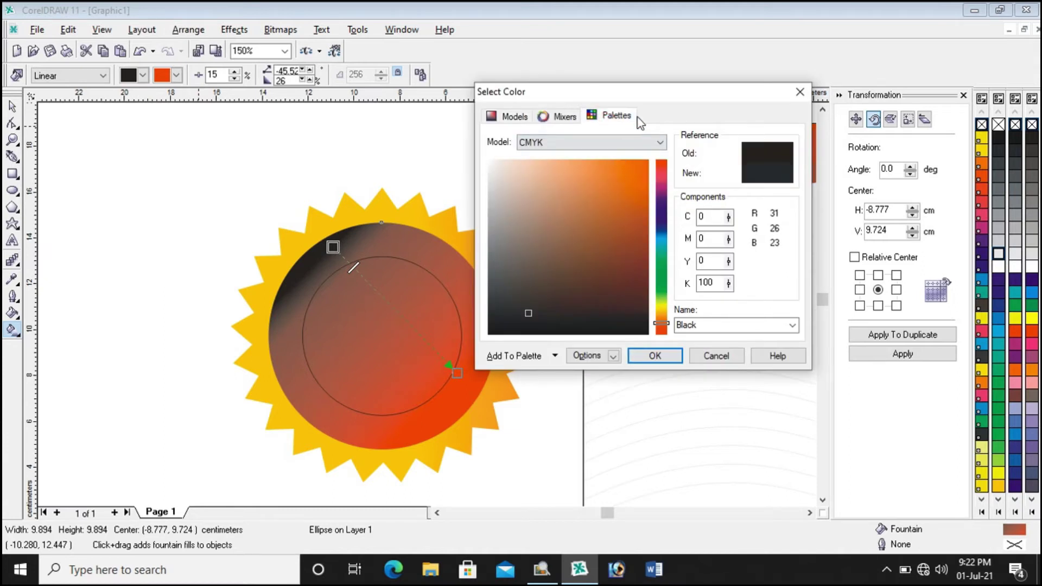
click(619, 115)
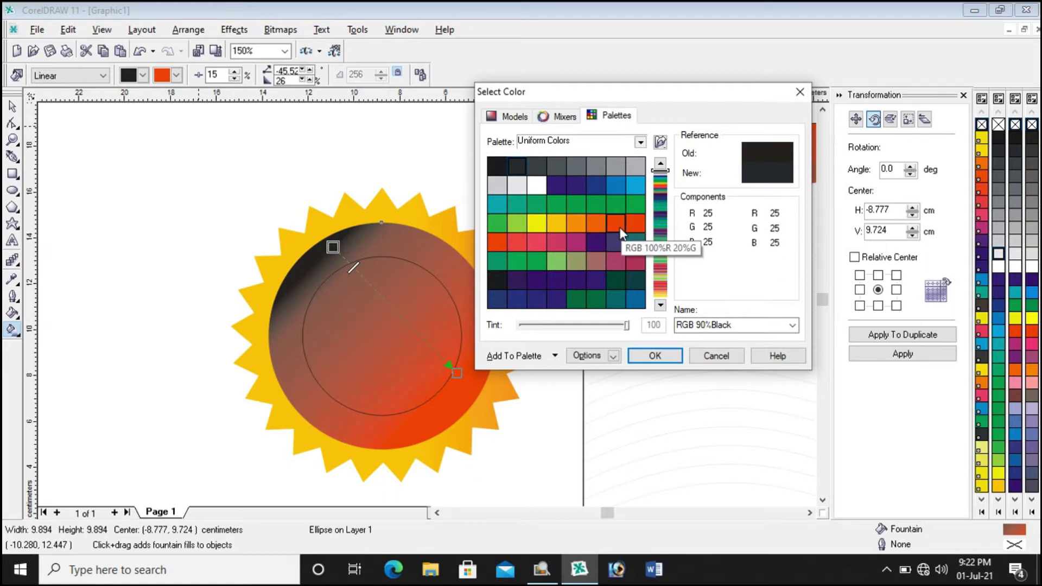
click(636, 224)
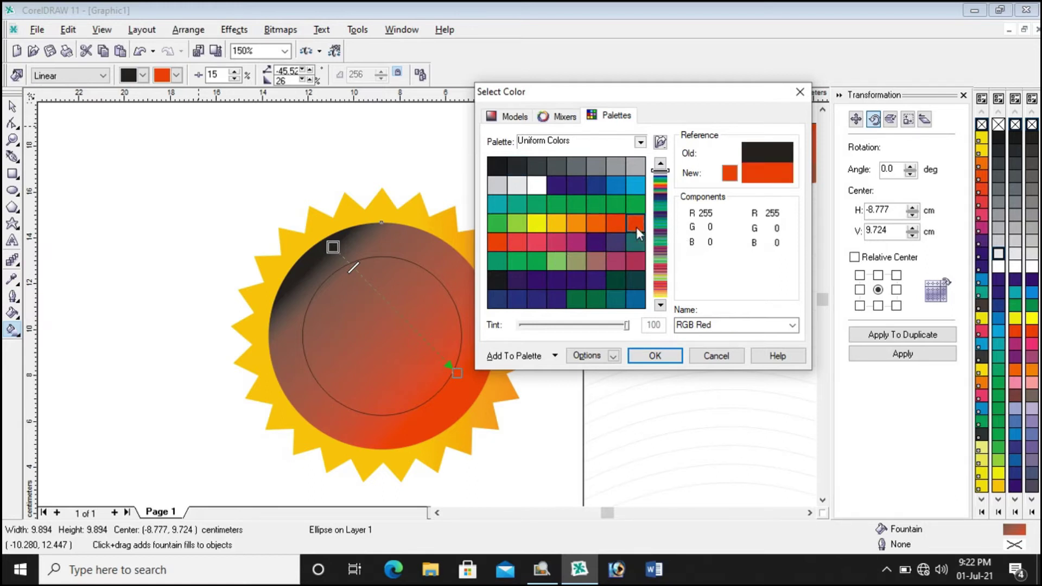
click(647, 356)
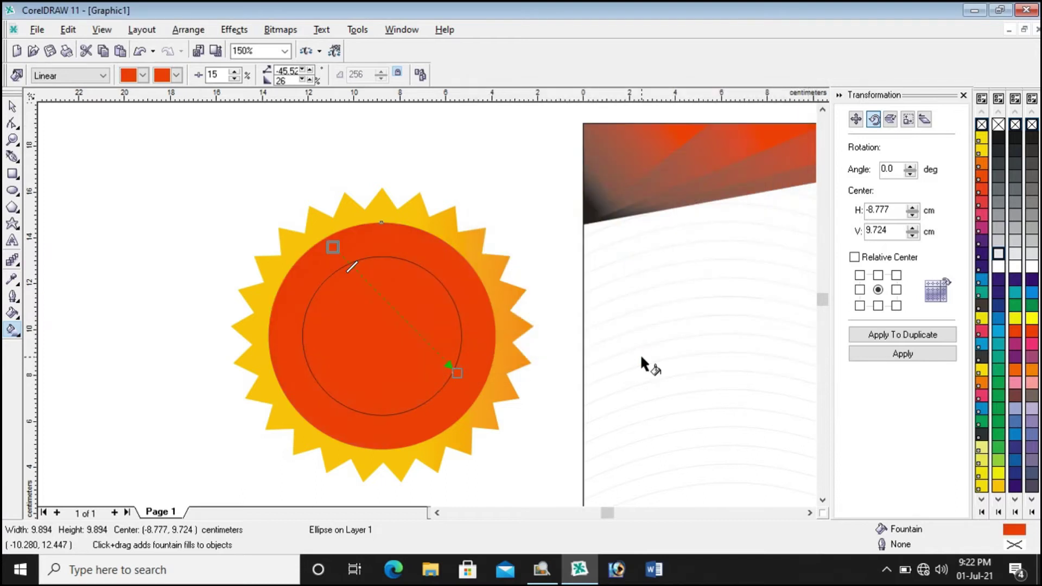
Step: Change the gradient's start colour to the palette colour RGB 100%R 20%B
click(144, 77)
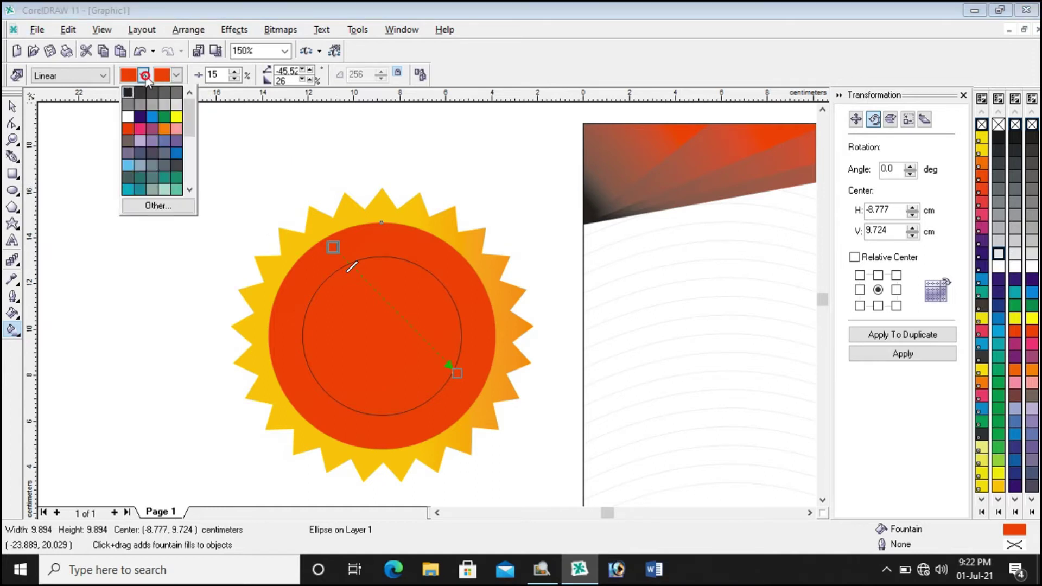
click(151, 206)
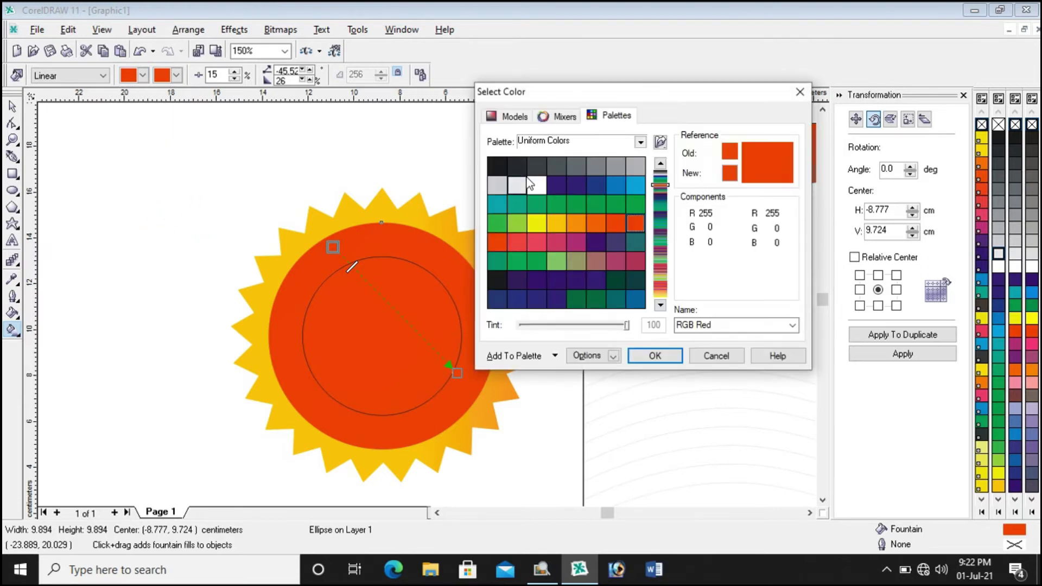
click(493, 245)
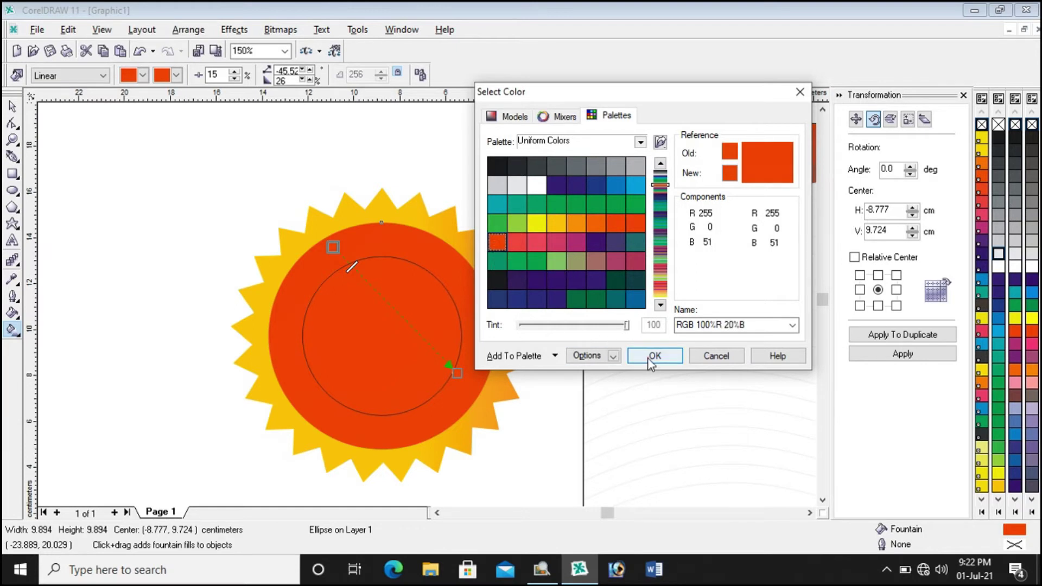
click(653, 356)
Step: Set the gradient's start colour to a dark red with R 163, G 13, B 43 using the RGB colour model
click(144, 76)
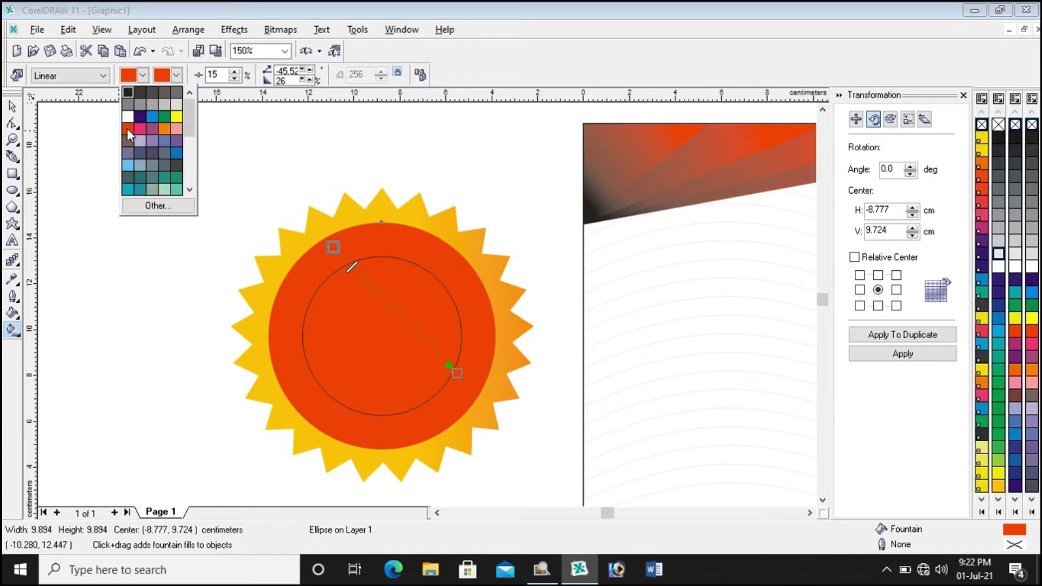
click(140, 203)
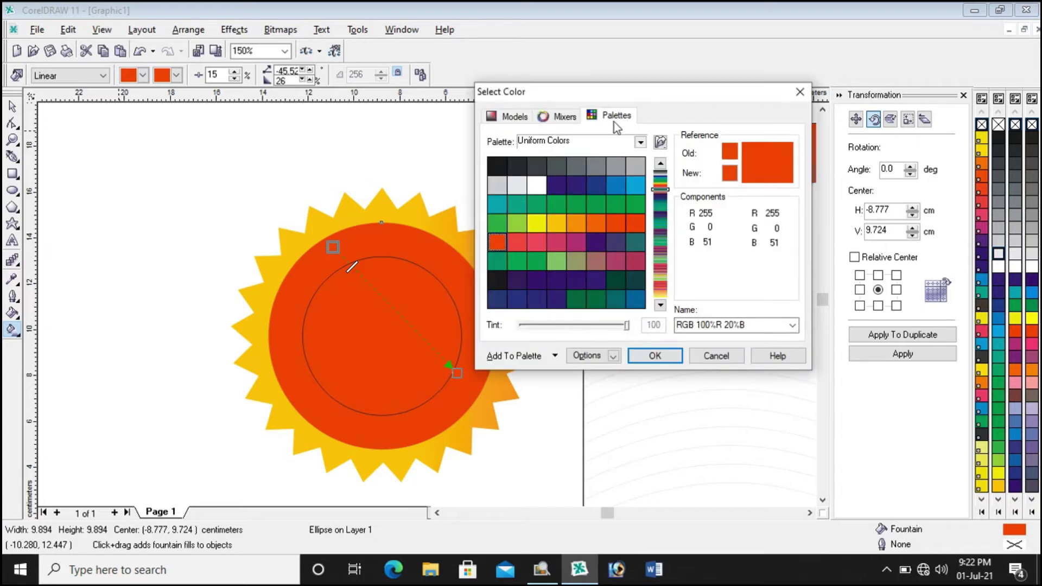
click(569, 118)
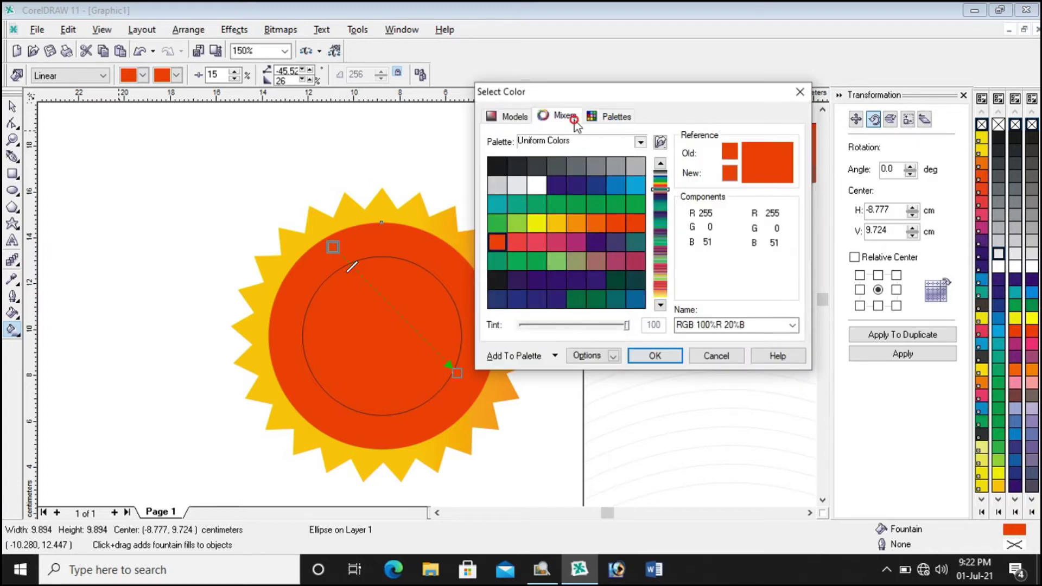
click(515, 117)
drag(646, 162, 636, 222)
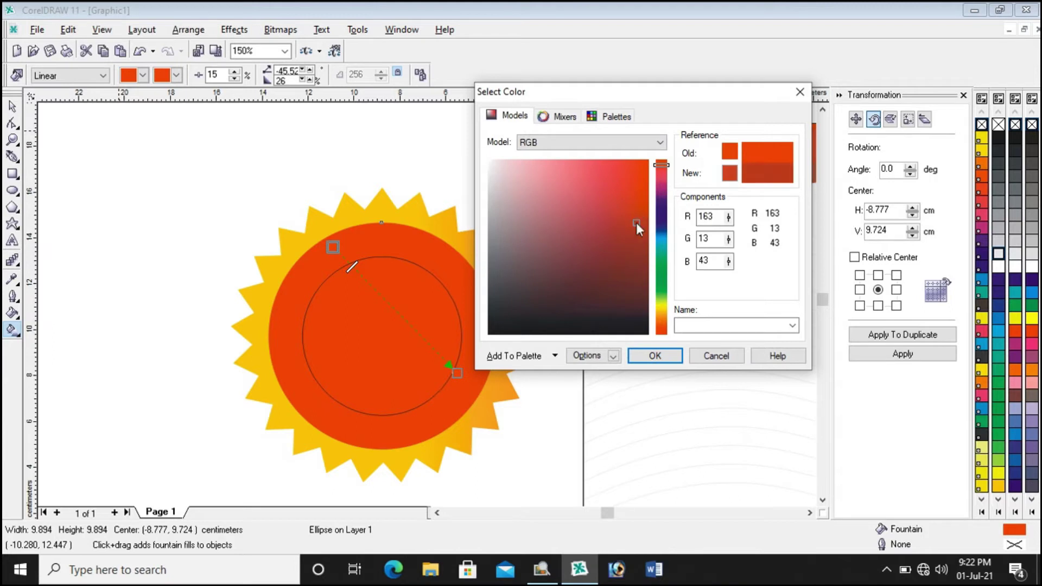
click(656, 356)
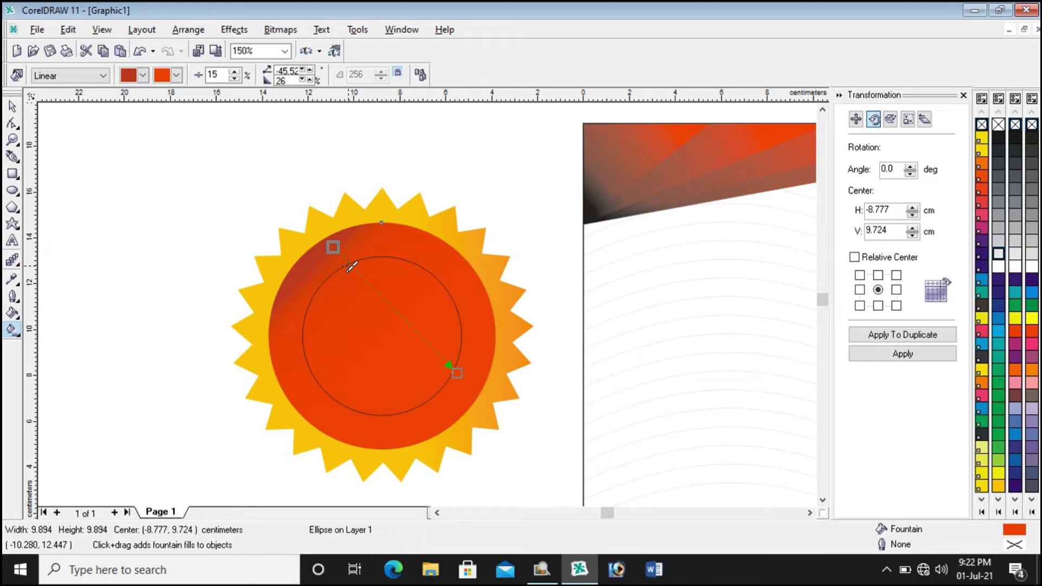
Step: Set the gradient's midpoint to 34% and stretch it from the circle's left side to beyond the star's right edge, sloping slightly downward
drag(351, 267, 376, 291)
drag(334, 248, 296, 309)
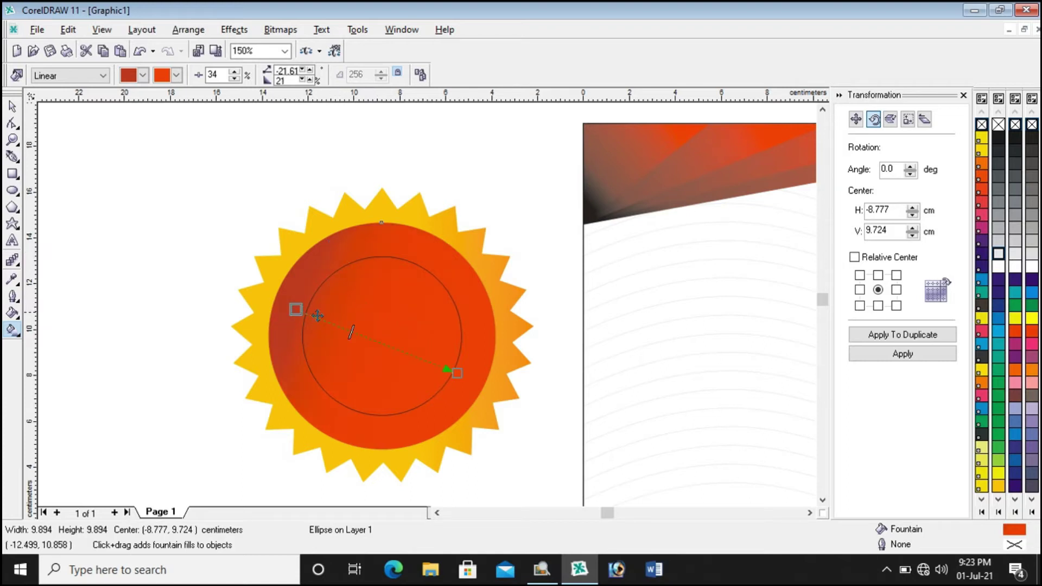
drag(457, 373, 560, 388)
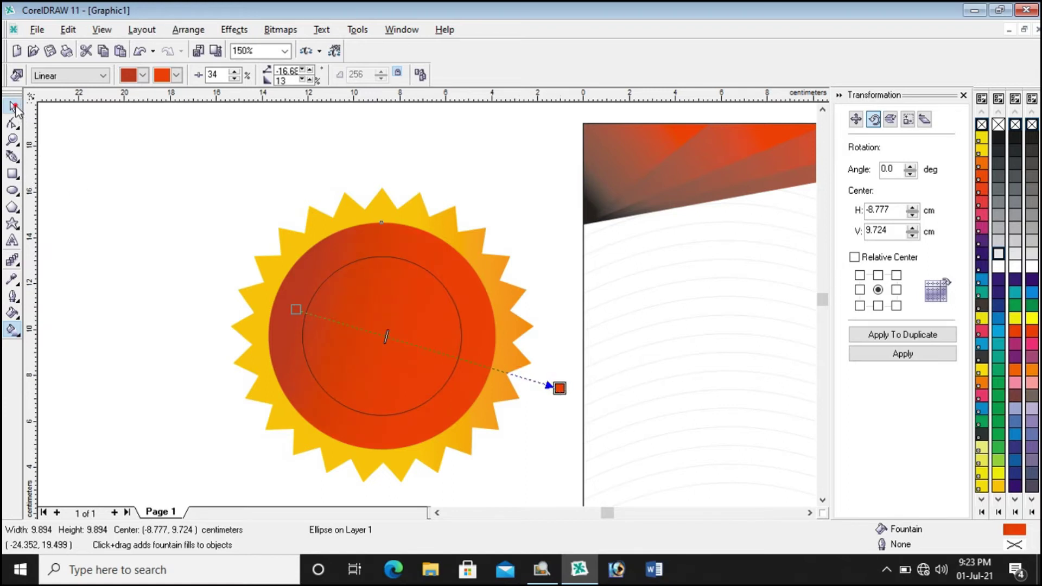
click(529, 244)
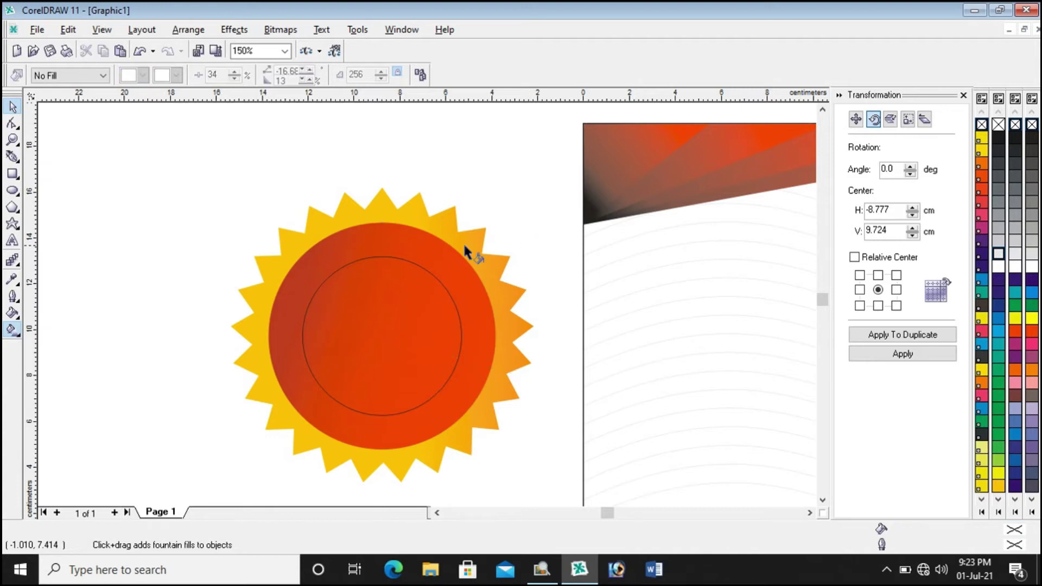
scroll(149, 133, down, 1)
scroll(216, 134, up, 1)
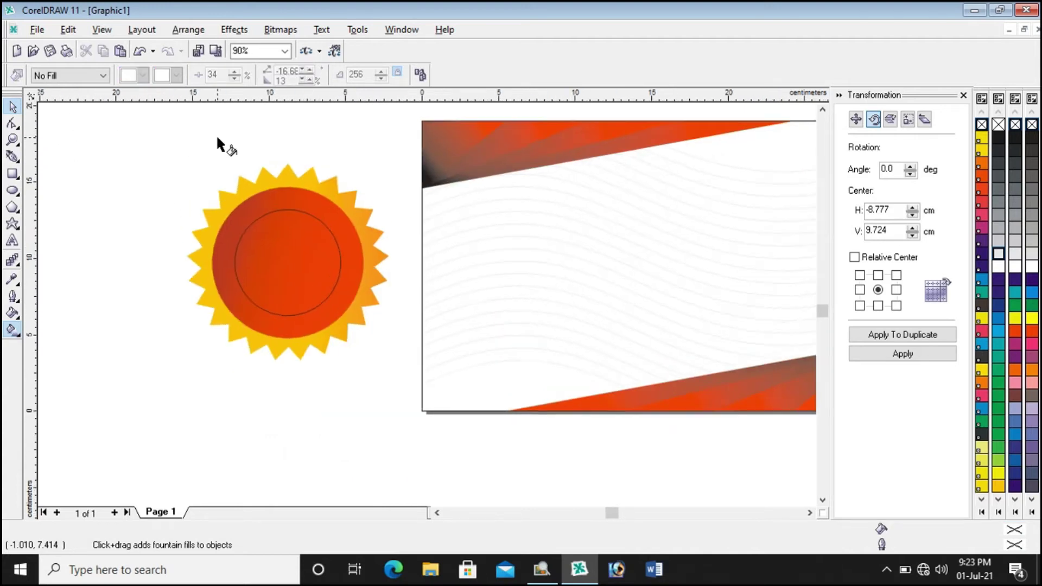
scroll(216, 134, up, 1)
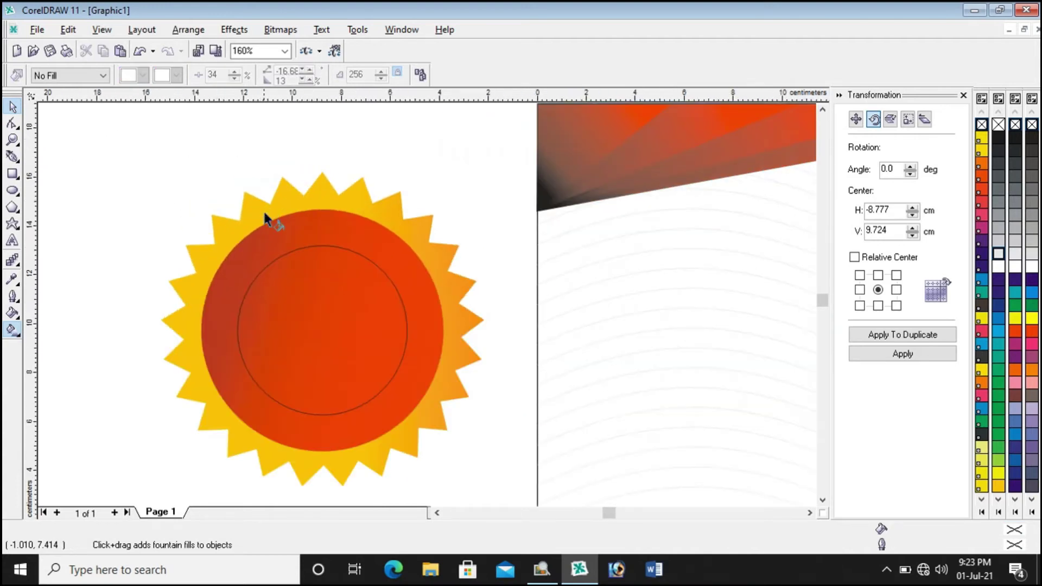
Step: Check the reference certificate and add a concentric smaller copy of the badge's outlined inner circle, about 4.8 cm in diameter
click(15, 109)
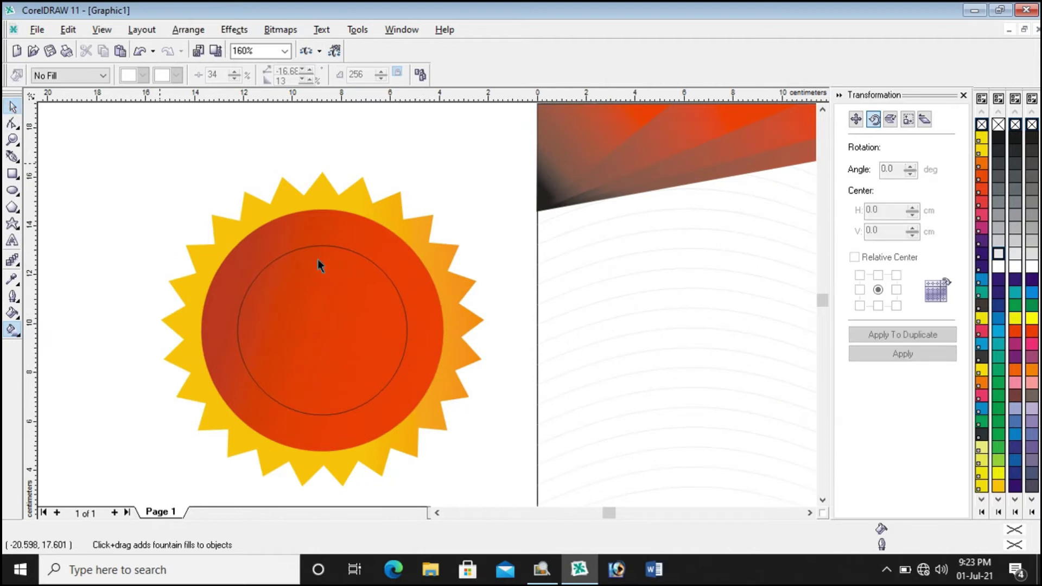
click(541, 569)
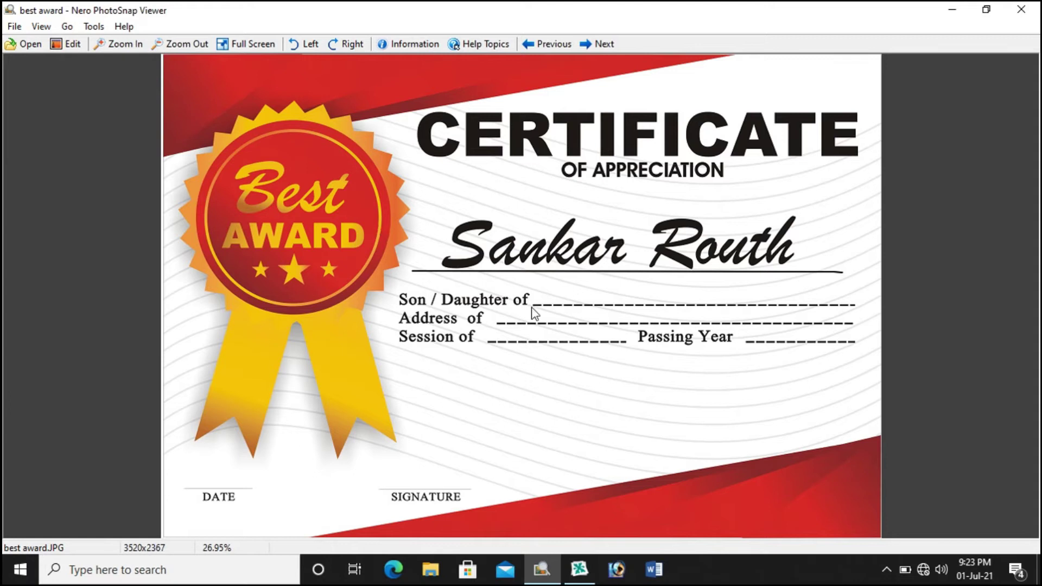
click(578, 569)
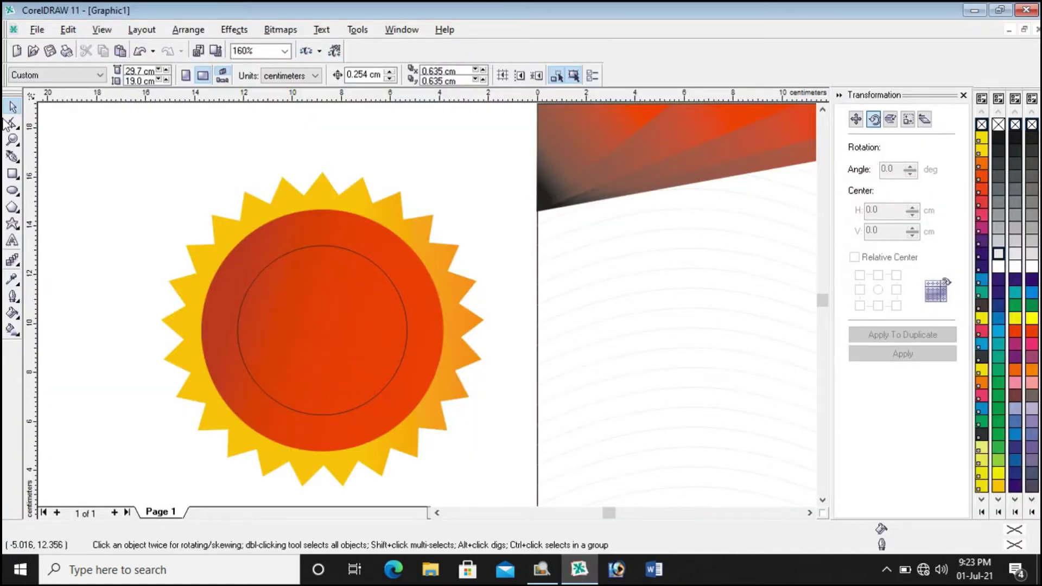
click(294, 253)
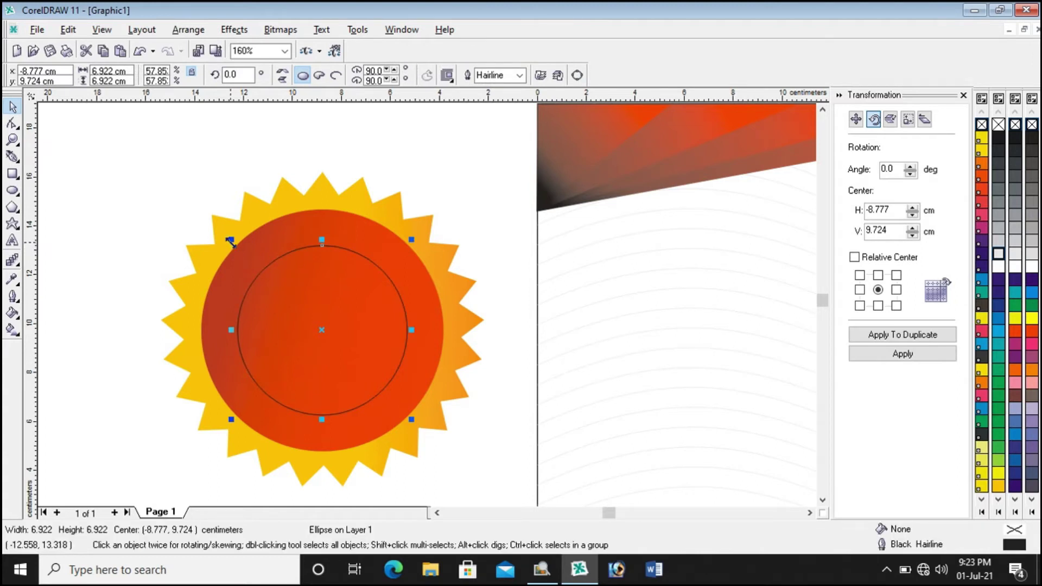
drag(229, 240, 255, 270)
click(490, 268)
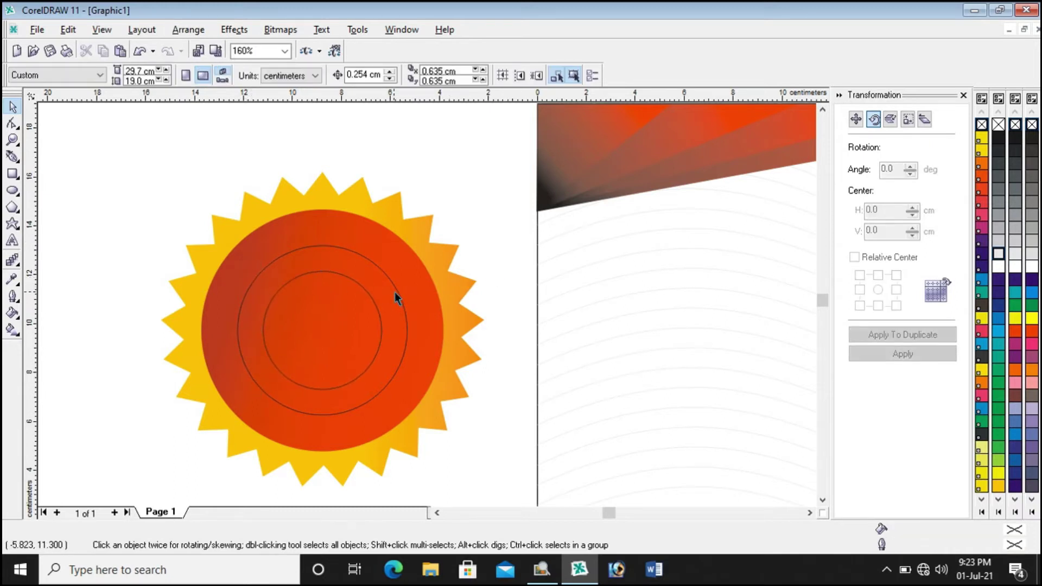
Step: Enlarge the outer of the two unfilled circles from its centre to about 9.4 cm, just inside the red circle's edge
click(397, 289)
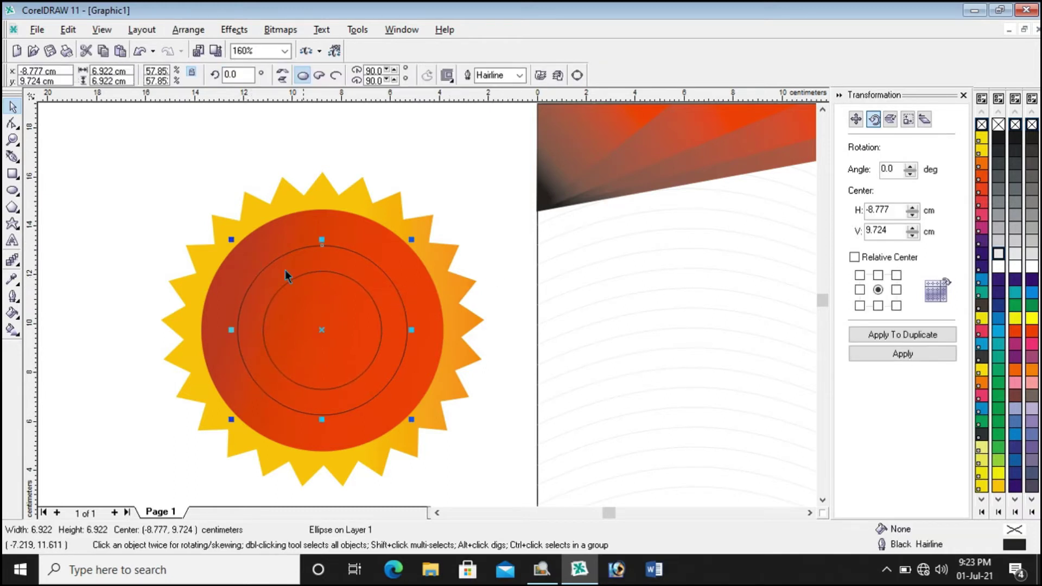
drag(233, 240, 194, 212)
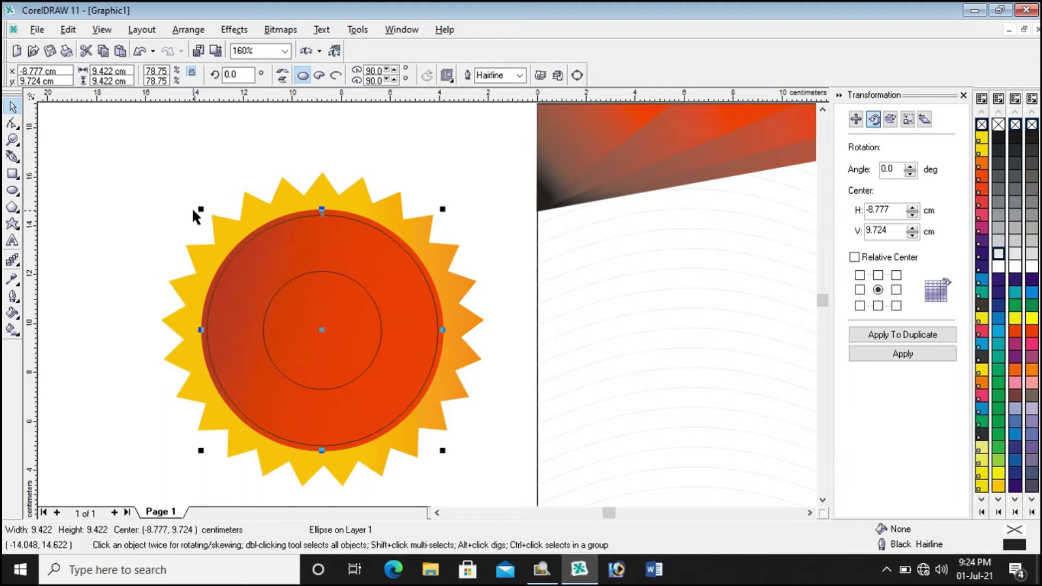
click(432, 171)
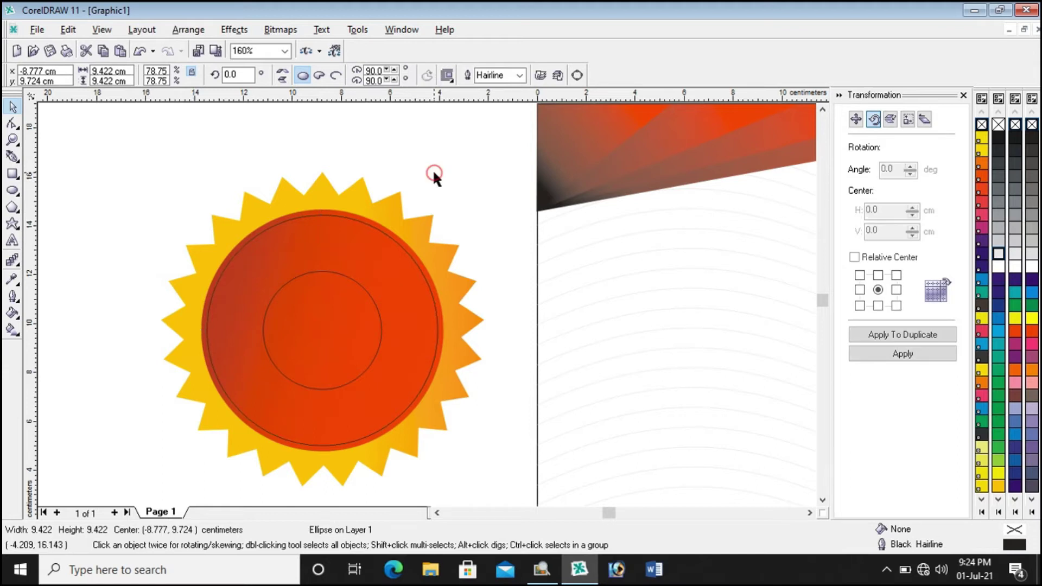
Step: Copy the star's gold gradient fill onto the enlarged circle and set its outline to None
click(406, 253)
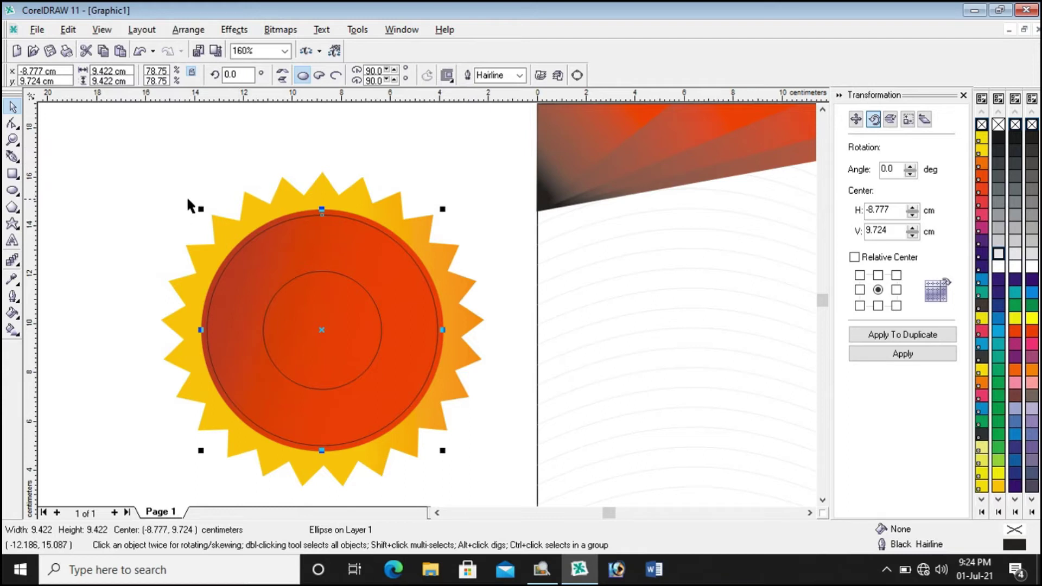
click(69, 30)
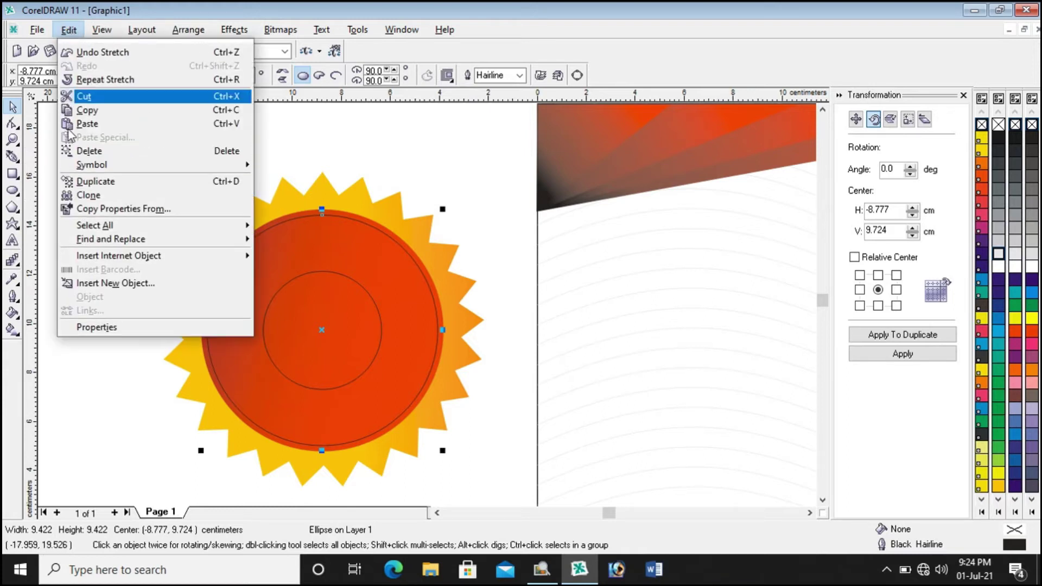
click(107, 211)
click(533, 309)
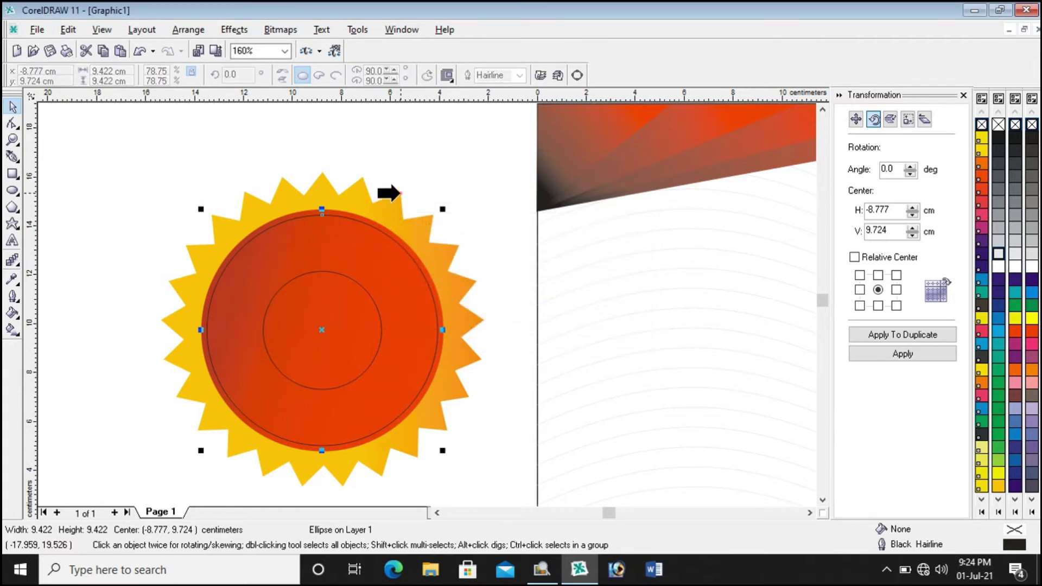
click(400, 193)
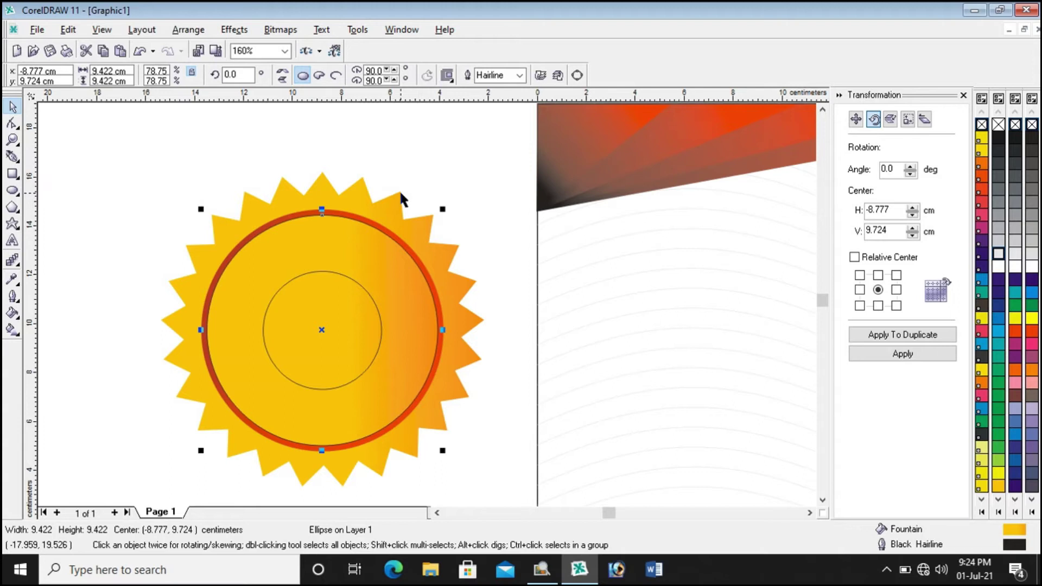
click(520, 75)
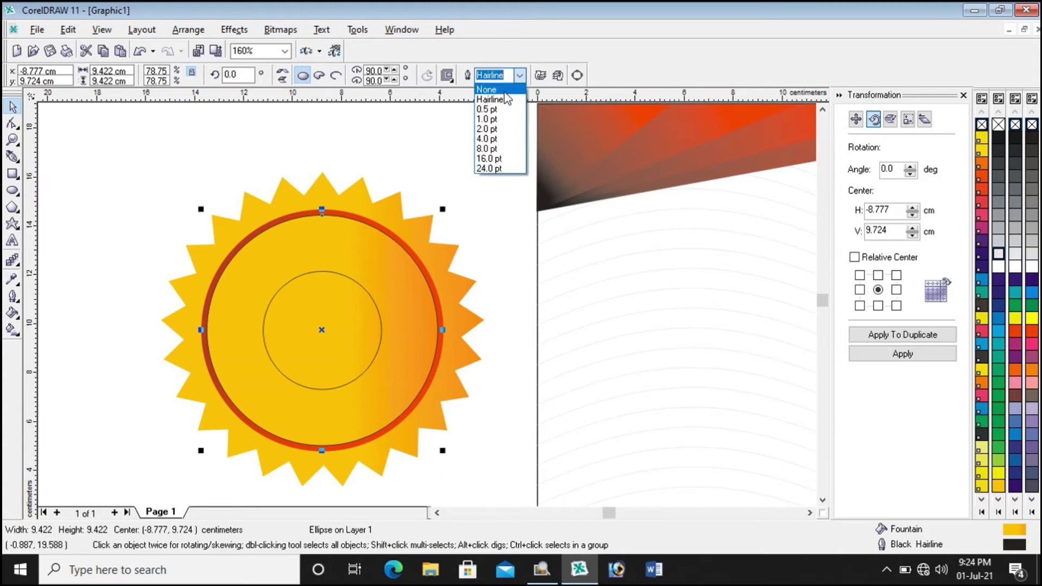
click(503, 90)
click(468, 163)
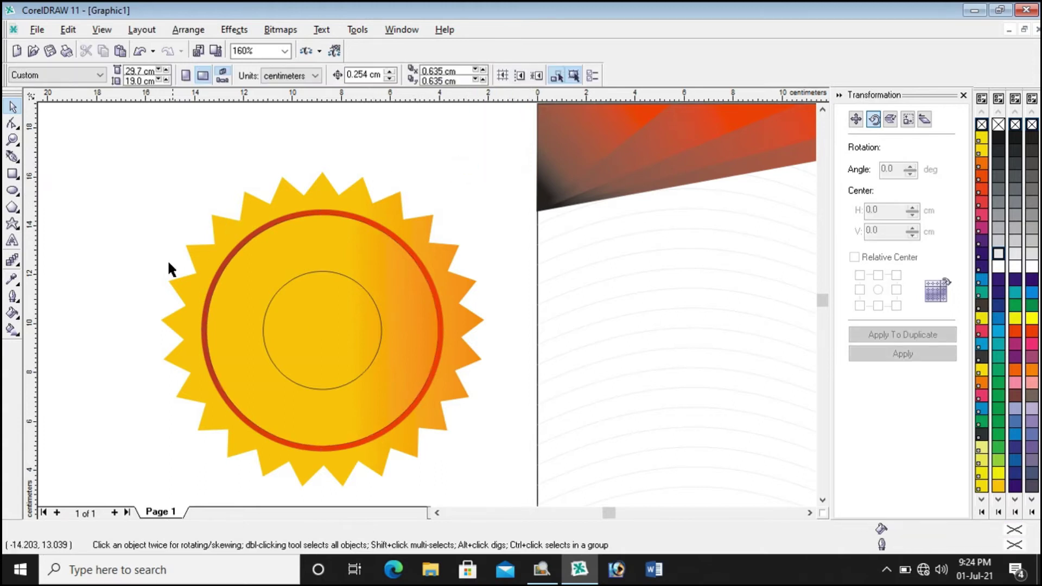
Step: Shrink the gold circle slightly from its centre to about 9.2 cm to widen the red ring around it
scroll(160, 290, up, 1)
scroll(158, 291, down, 1)
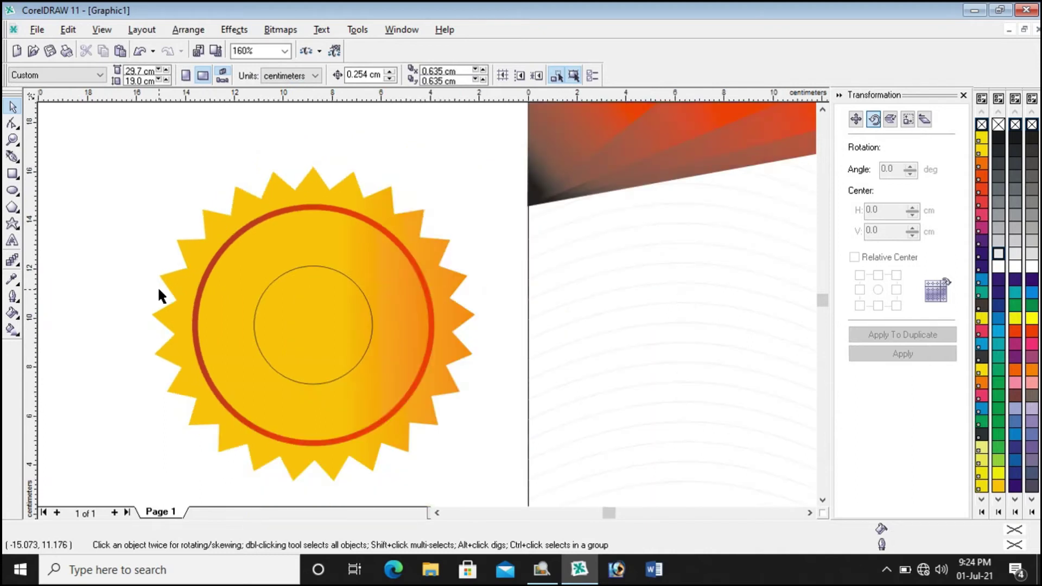
click(334, 213)
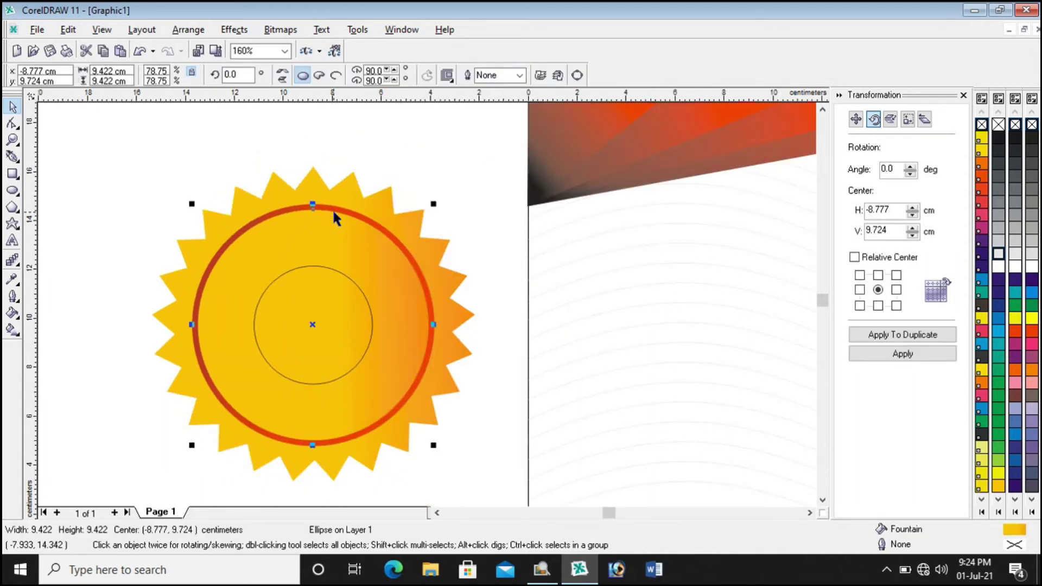
drag(192, 203, 194, 205)
click(144, 204)
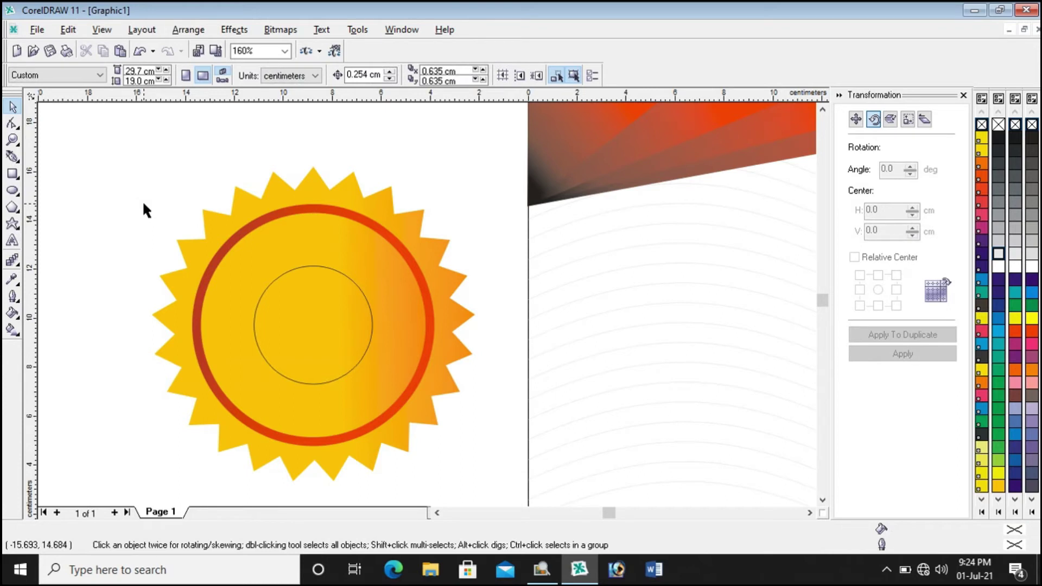
Step: Rotate the gold circle to about 131° so the orange end of its gradient lies at the circle's upper left
click(364, 297)
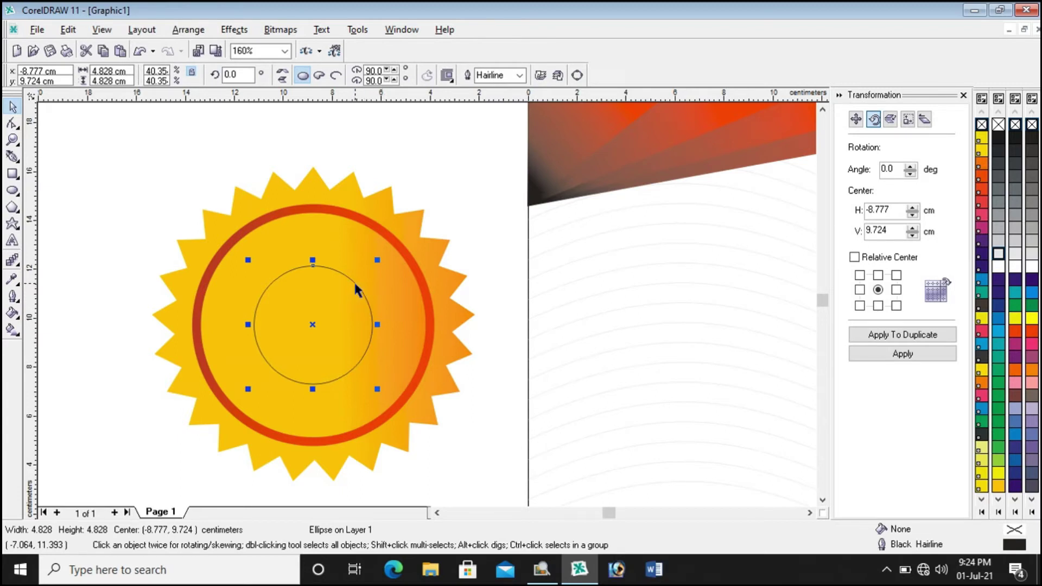
click(451, 187)
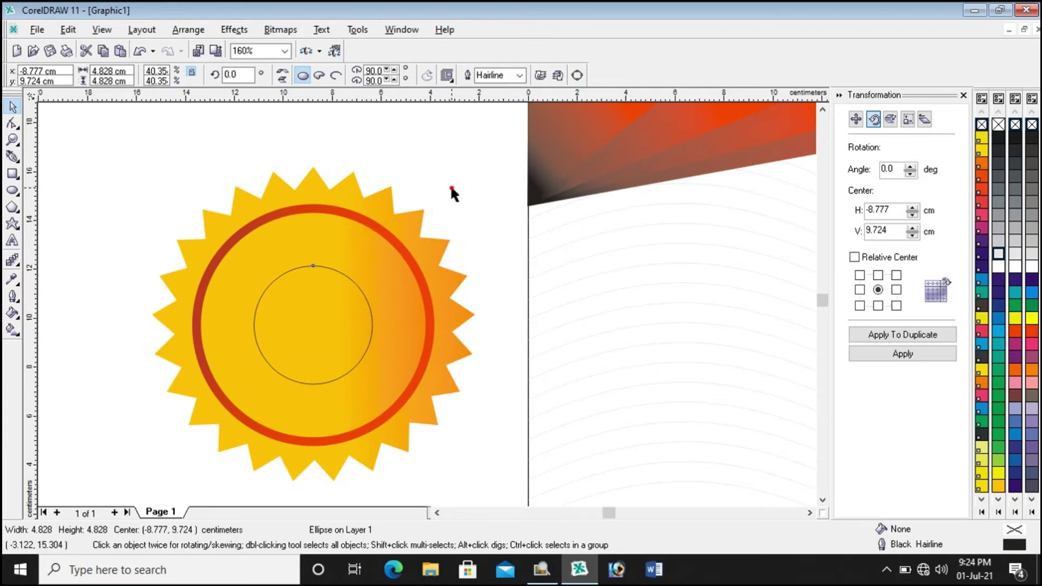
click(380, 265)
click(381, 265)
drag(432, 206, 160, 228)
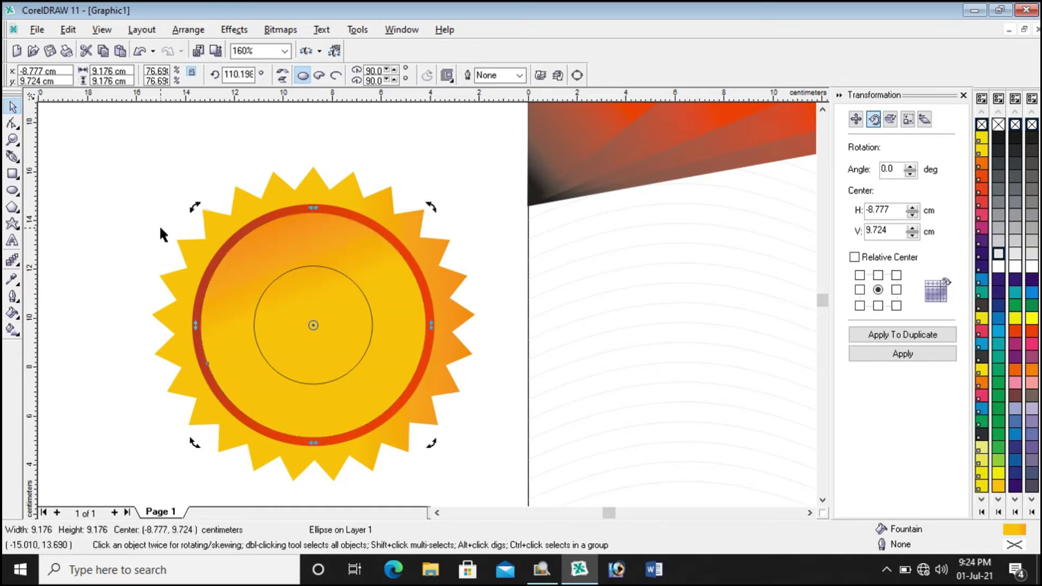
click(207, 164)
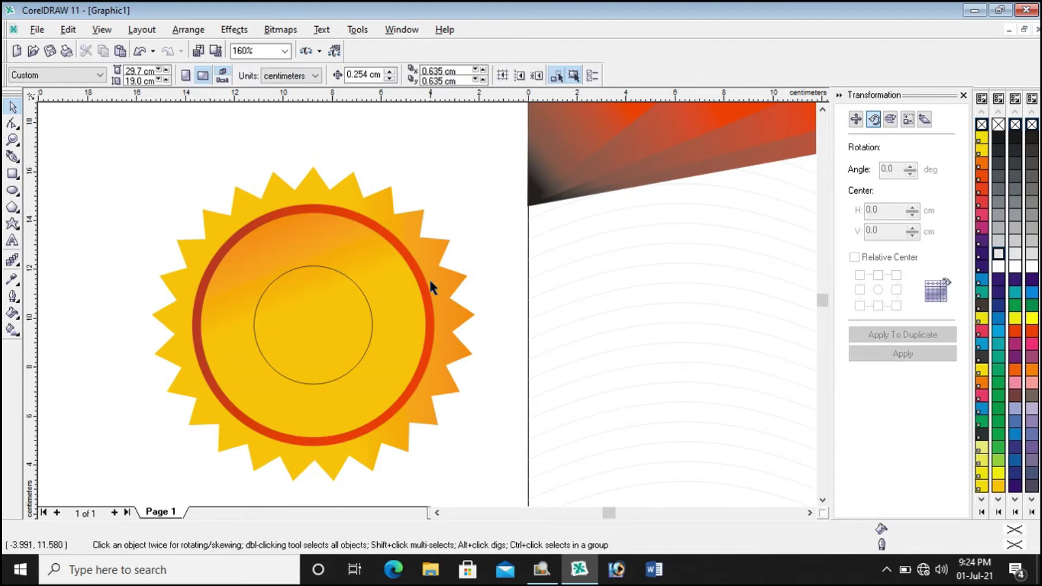
click(239, 266)
click(248, 263)
drag(197, 208, 141, 249)
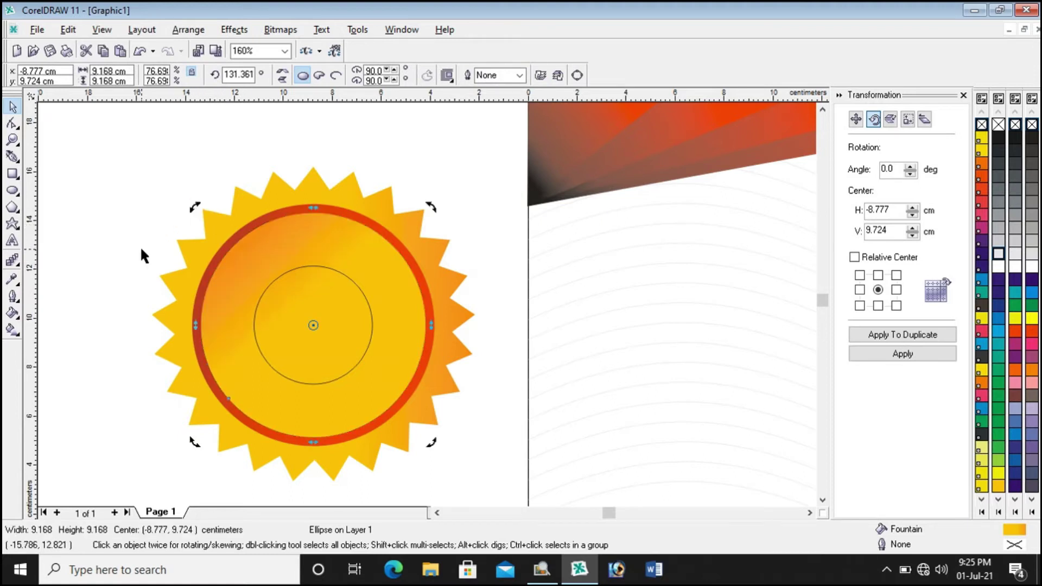
Step: Move the intermediate colour node of the gold circle's gradient to position 41%
click(12, 330)
drag(292, 313, 314, 336)
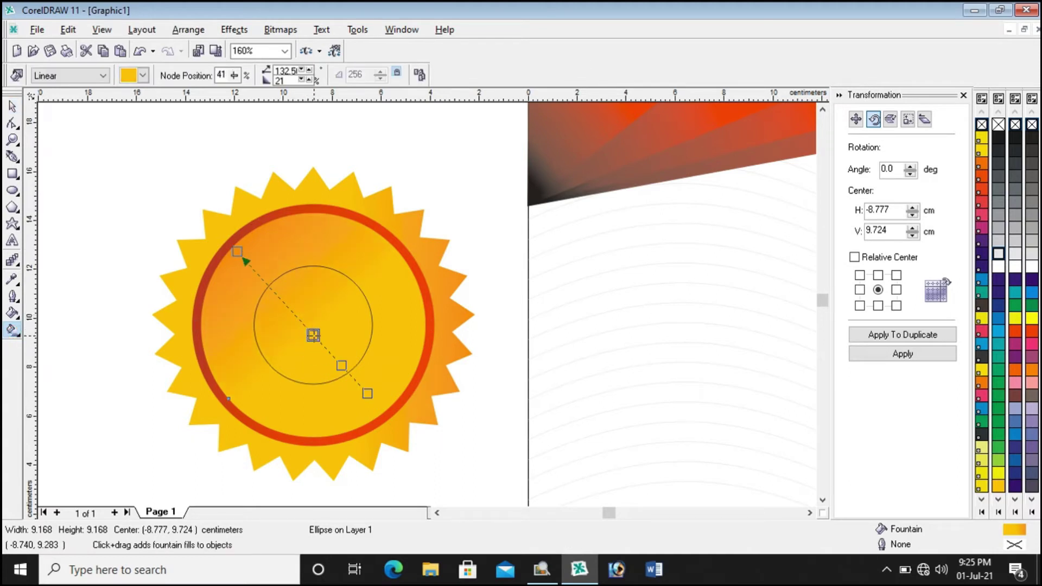
click(12, 106)
click(97, 137)
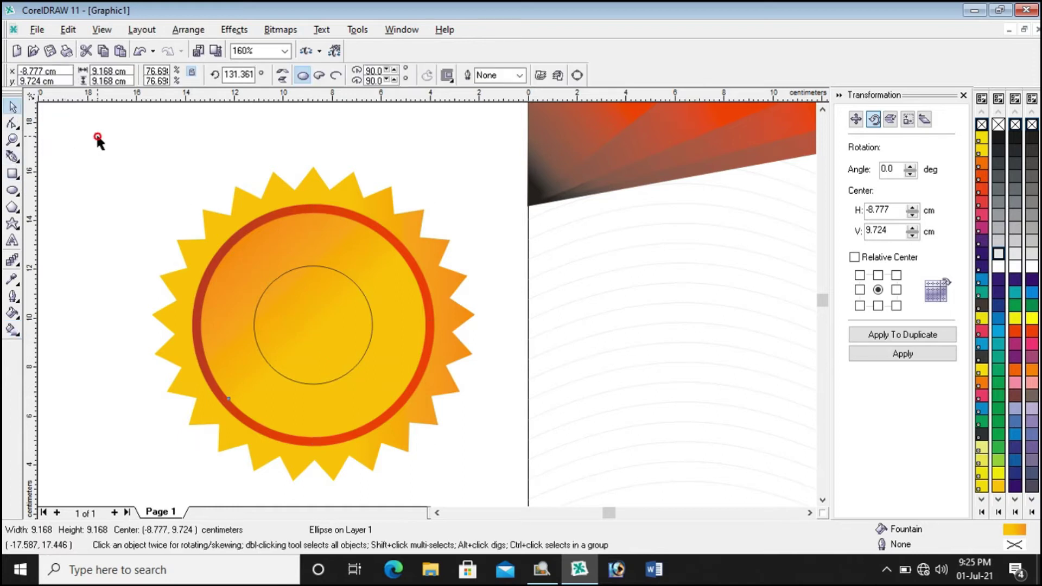
Step: Copy the outer red ring's gradient fill onto the small inner circle and set its outline to None
click(299, 269)
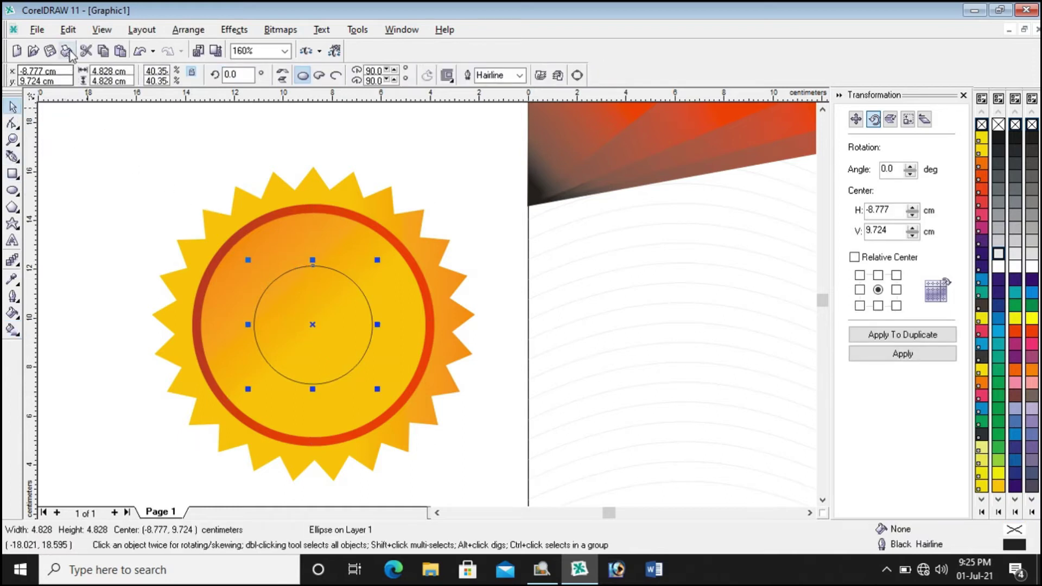
click(69, 31)
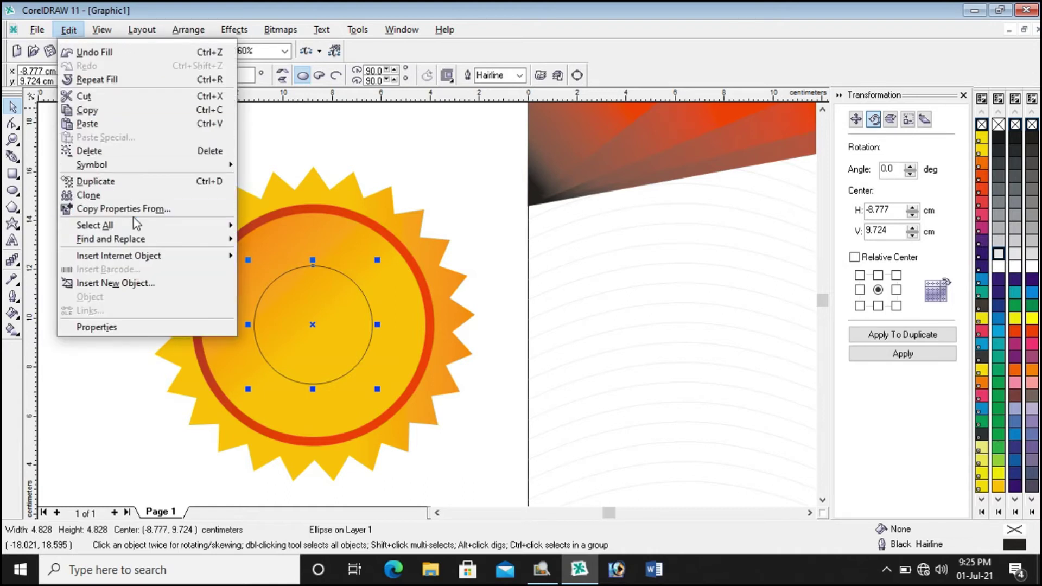
click(140, 214)
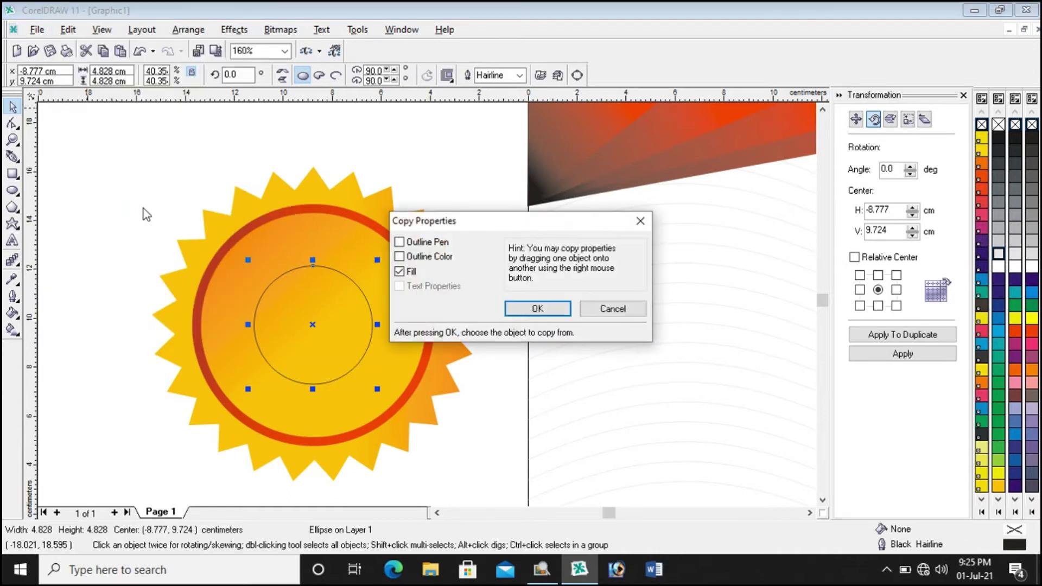
click(537, 308)
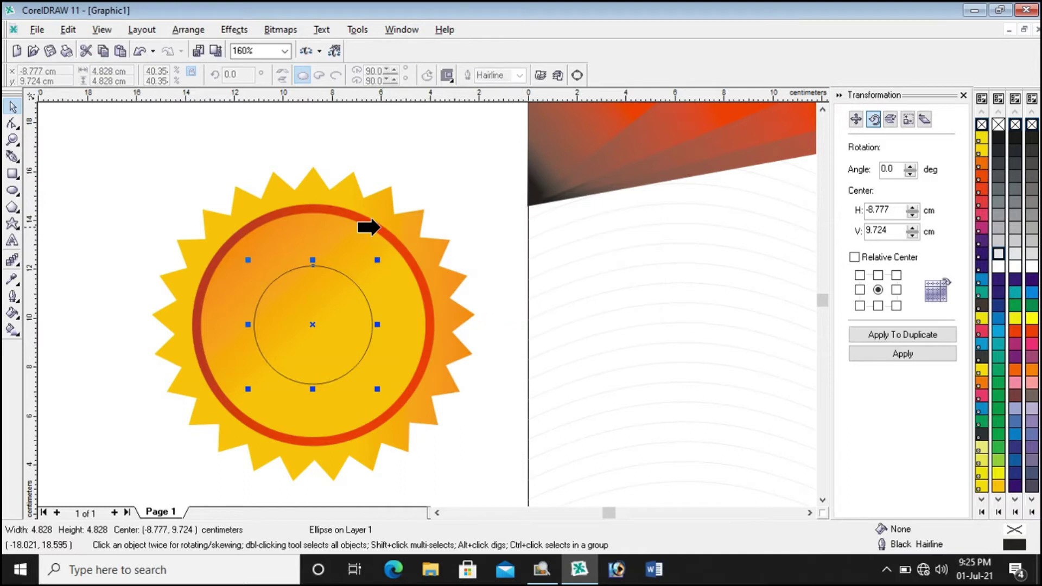
click(378, 228)
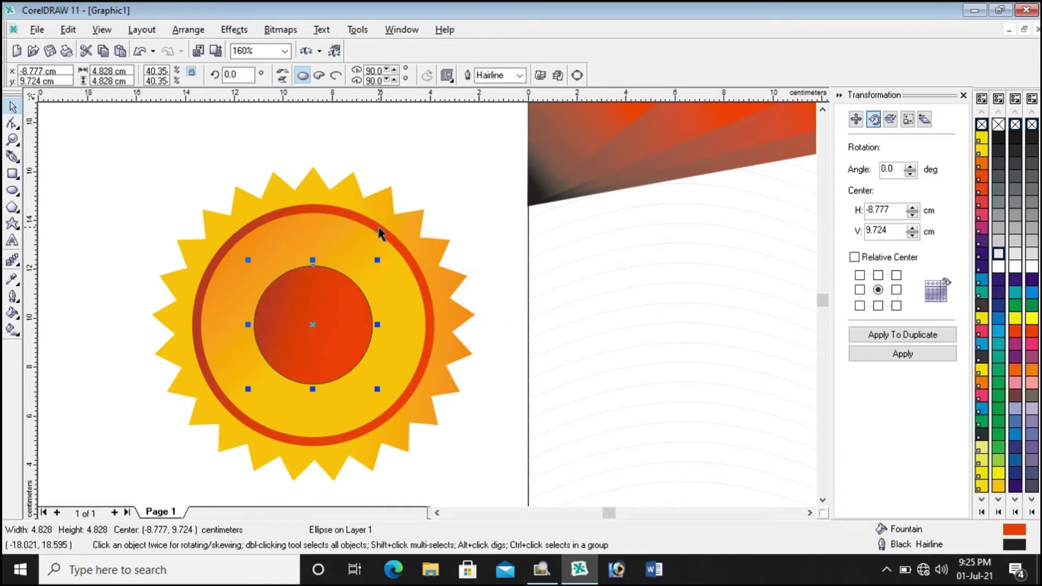
click(519, 76)
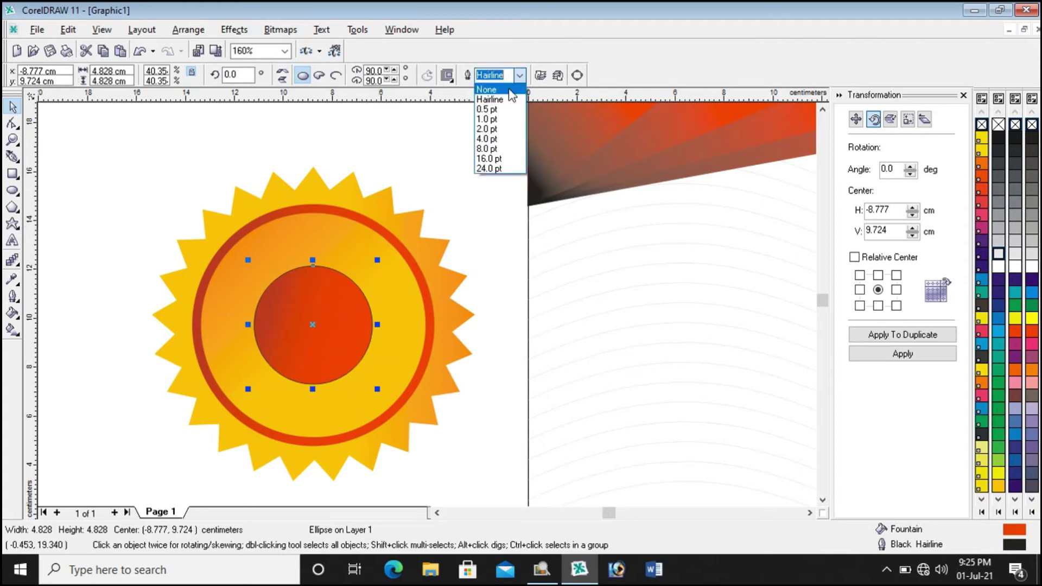
click(486, 90)
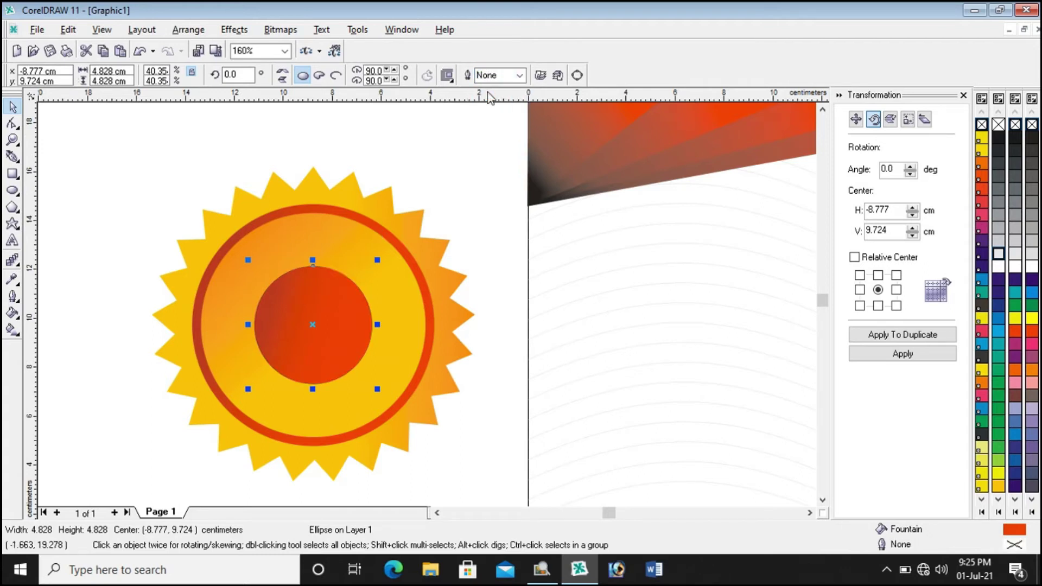
Step: Enlarge the inner red circle from its centre to about 8.7 cm, leaving a thin gold ring around it
drag(251, 260, 207, 203)
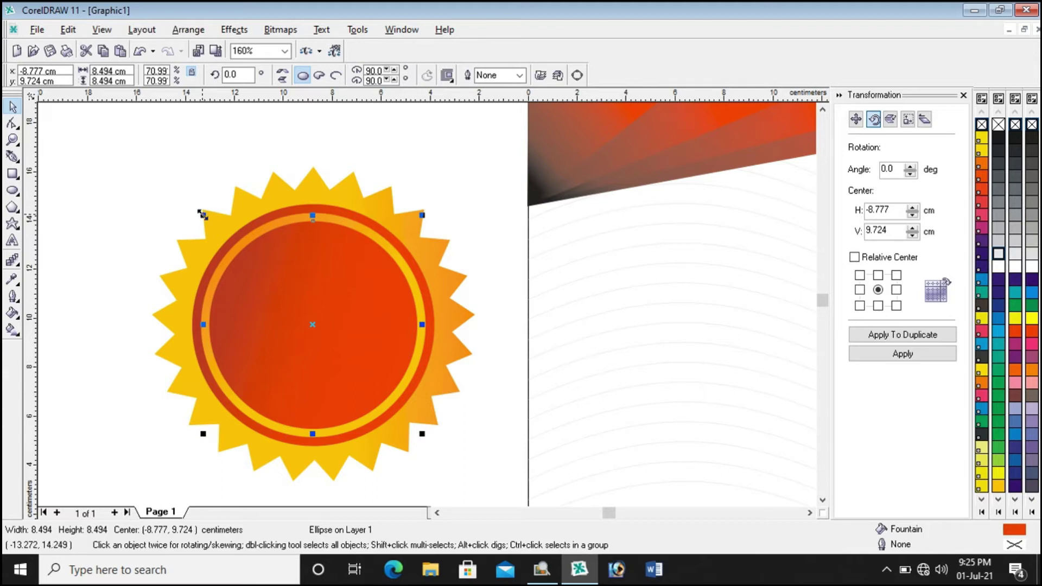
drag(204, 215, 201, 212)
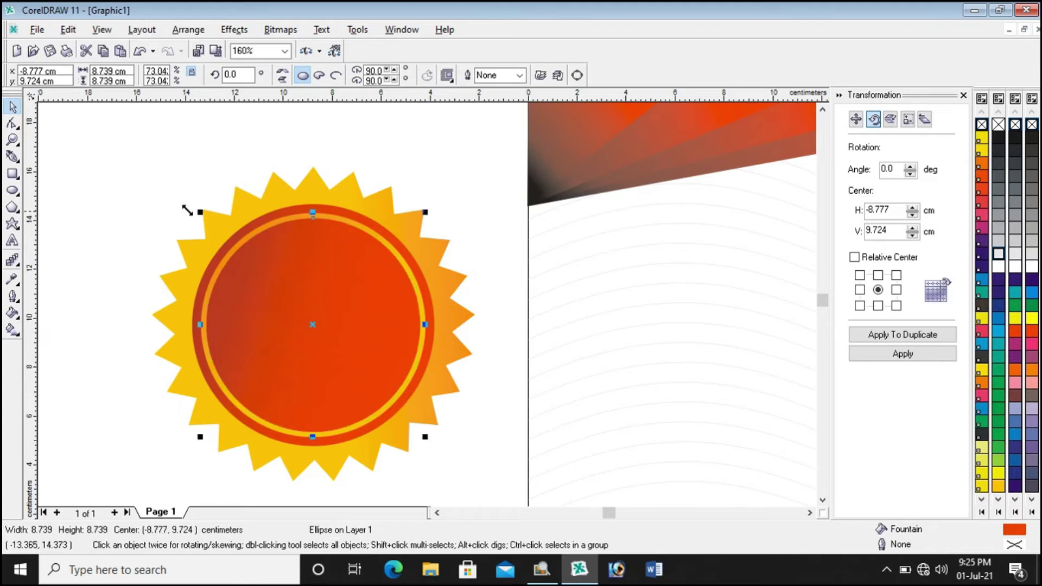
click(141, 200)
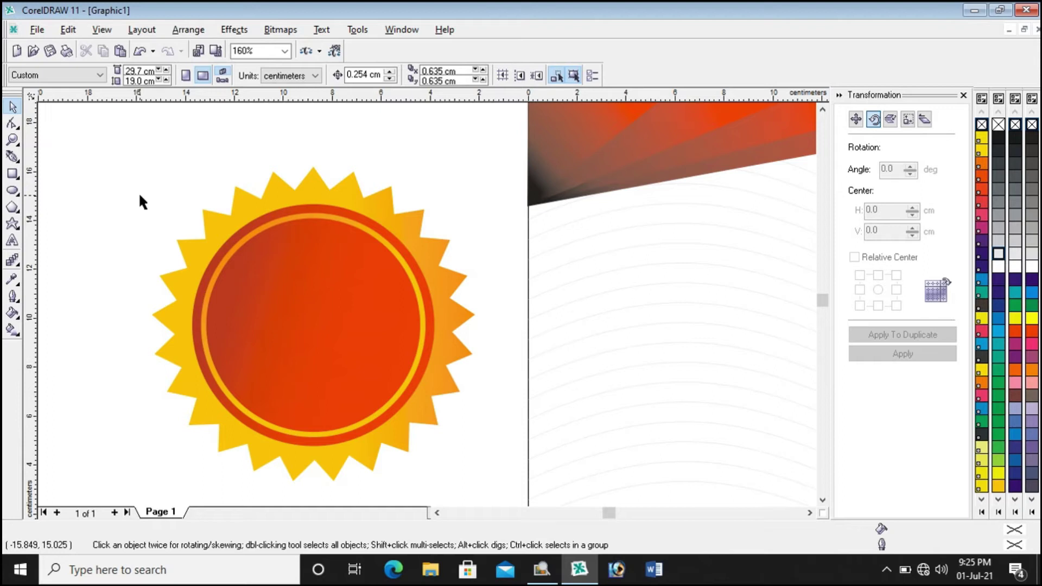
Step: Select the 25-sided gold star behind the badge's circles
scroll(146, 199, down, 2)
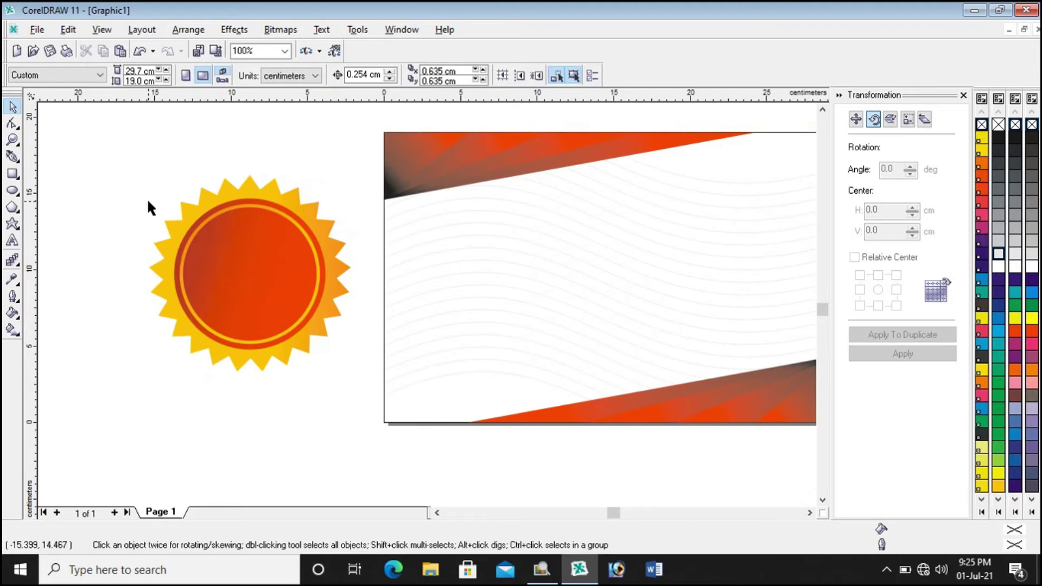
scroll(122, 195, up, 3)
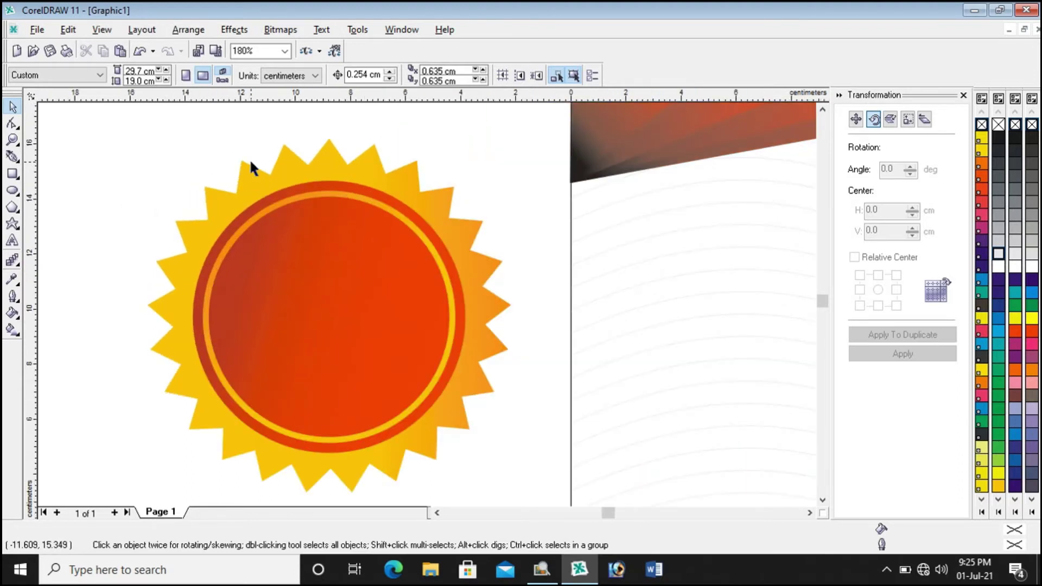
scroll(502, 188, down, 1)
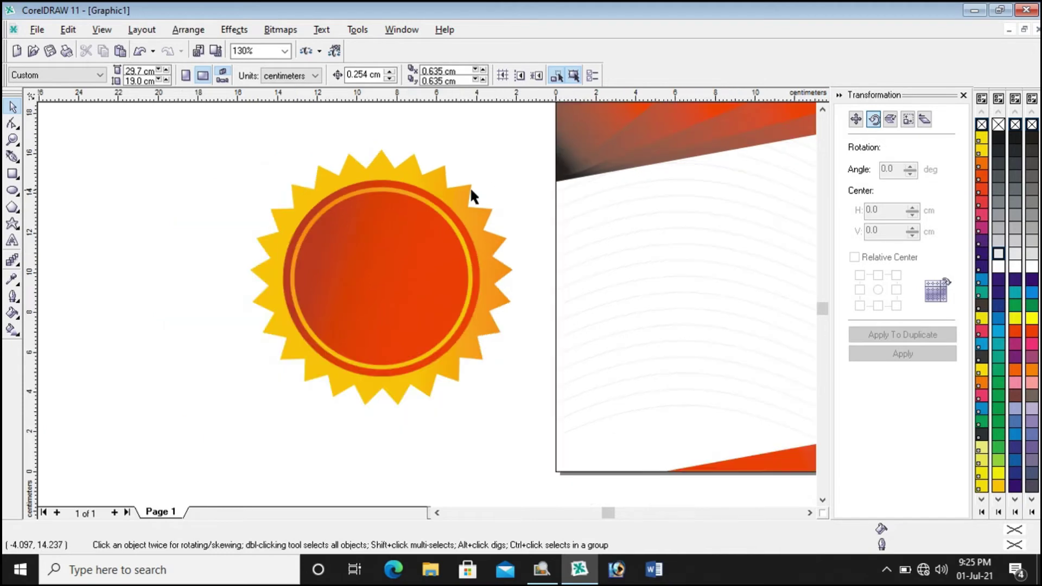
click(471, 191)
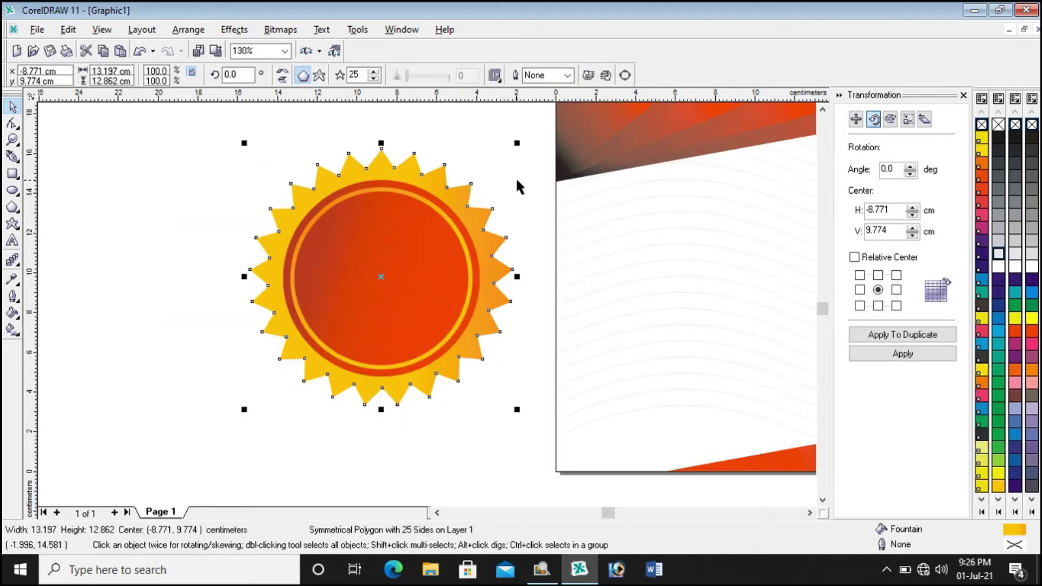
Step: Angle the starburst's linear fountain fill at about 32 degrees from lower left to upper right, with intermediate colour nodes at 24% and 53%
click(12, 326)
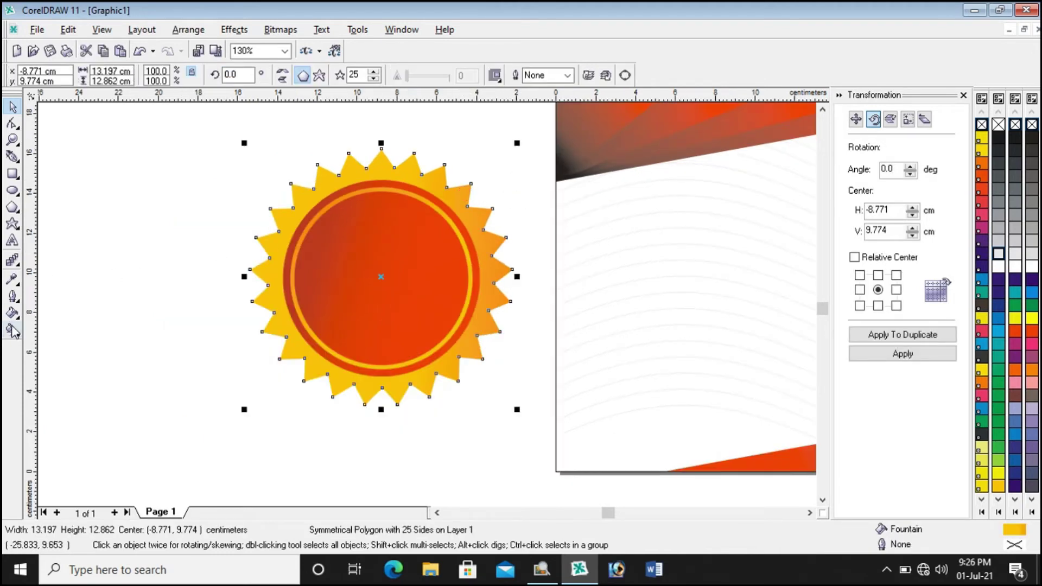
drag(502, 267, 497, 317)
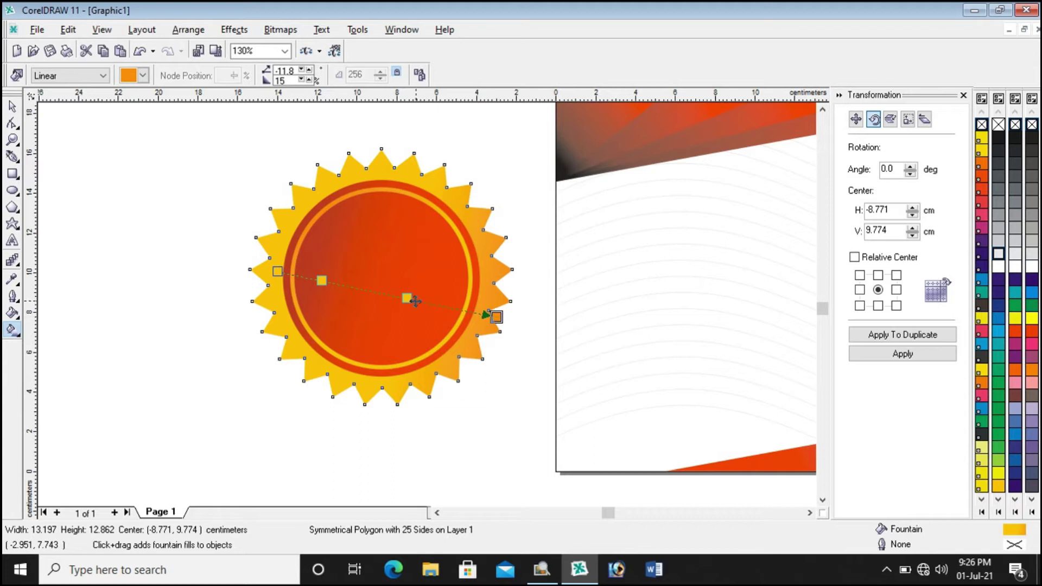
drag(406, 297, 395, 295)
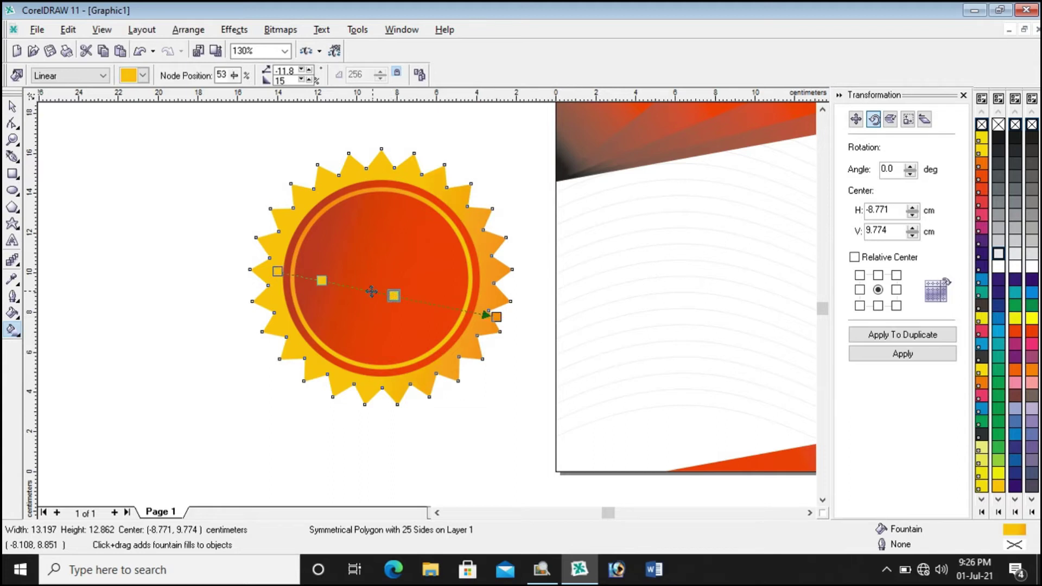
drag(321, 280, 330, 282)
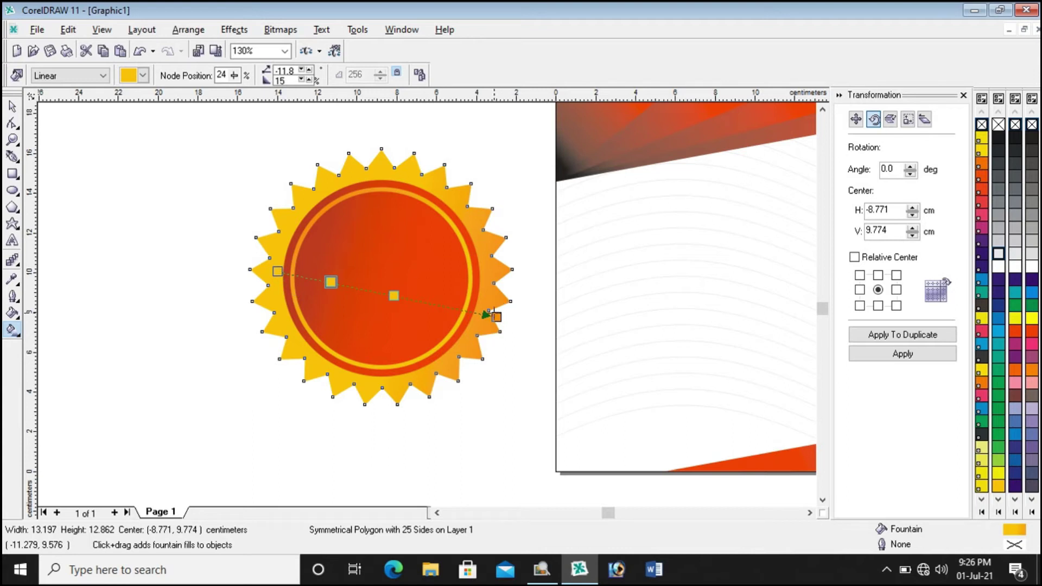
drag(495, 315, 469, 186)
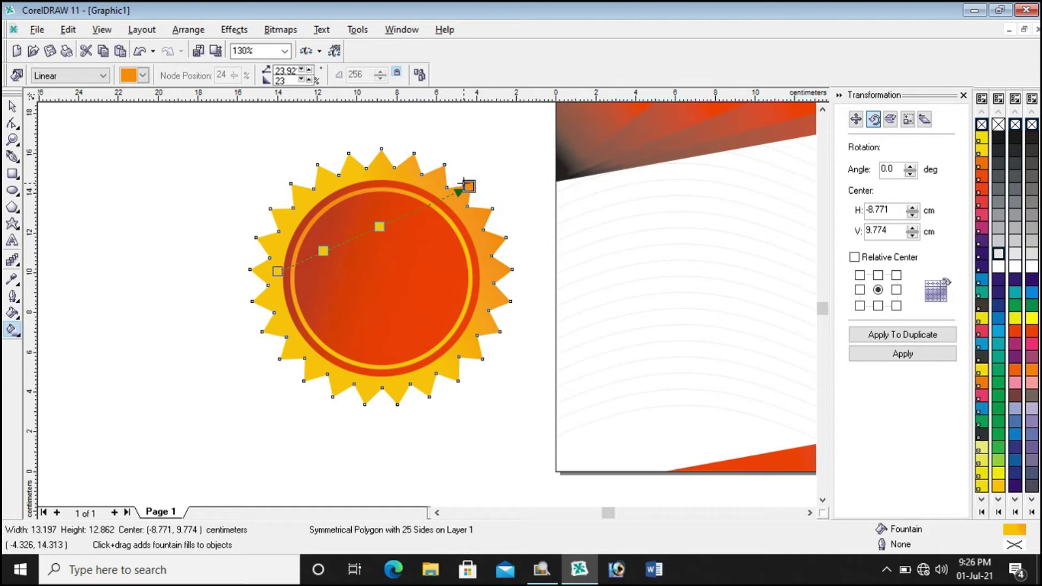
drag(471, 184, 473, 196)
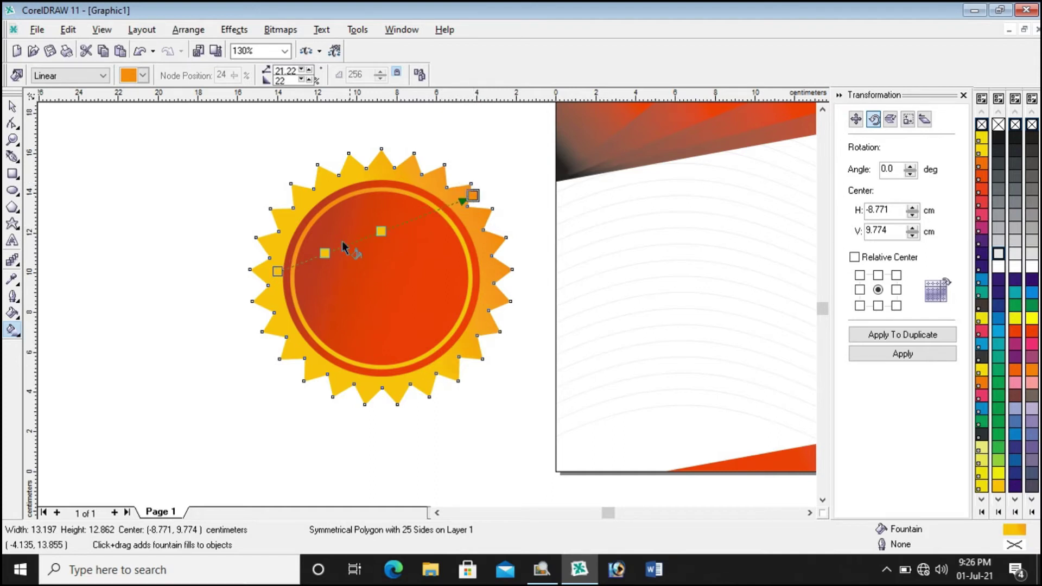
drag(278, 272, 276, 319)
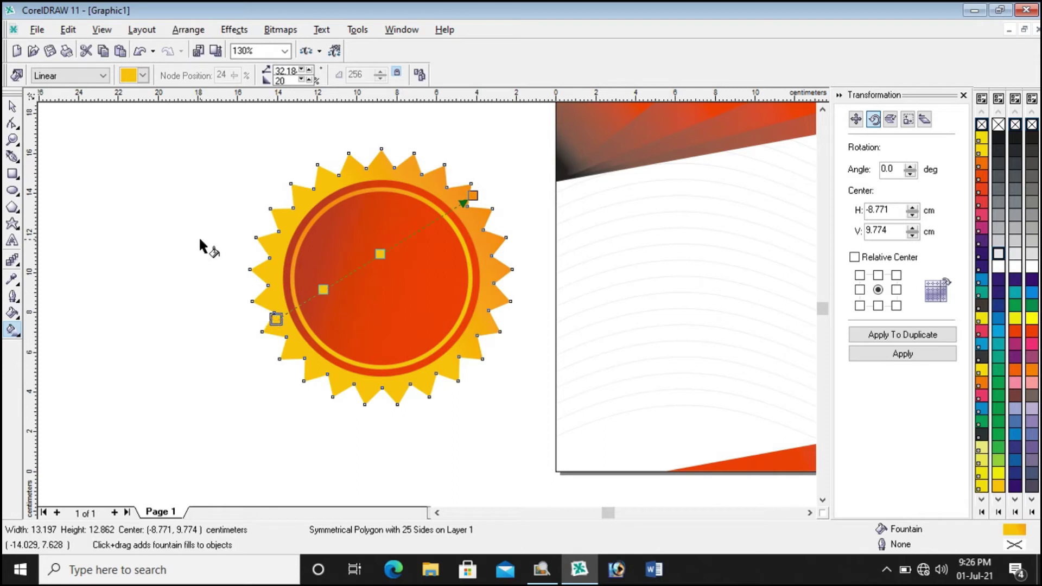
click(12, 106)
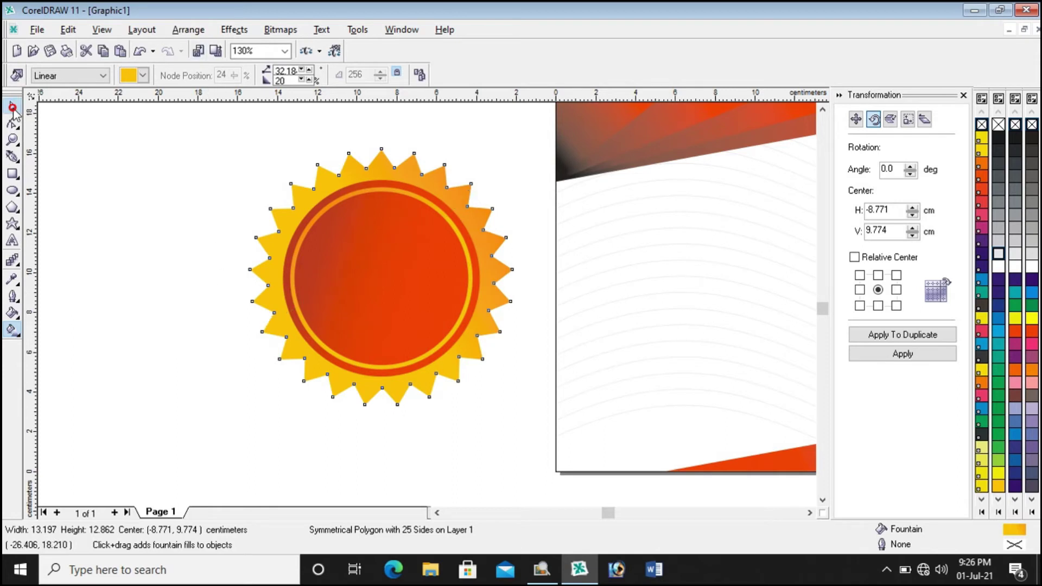
click(77, 119)
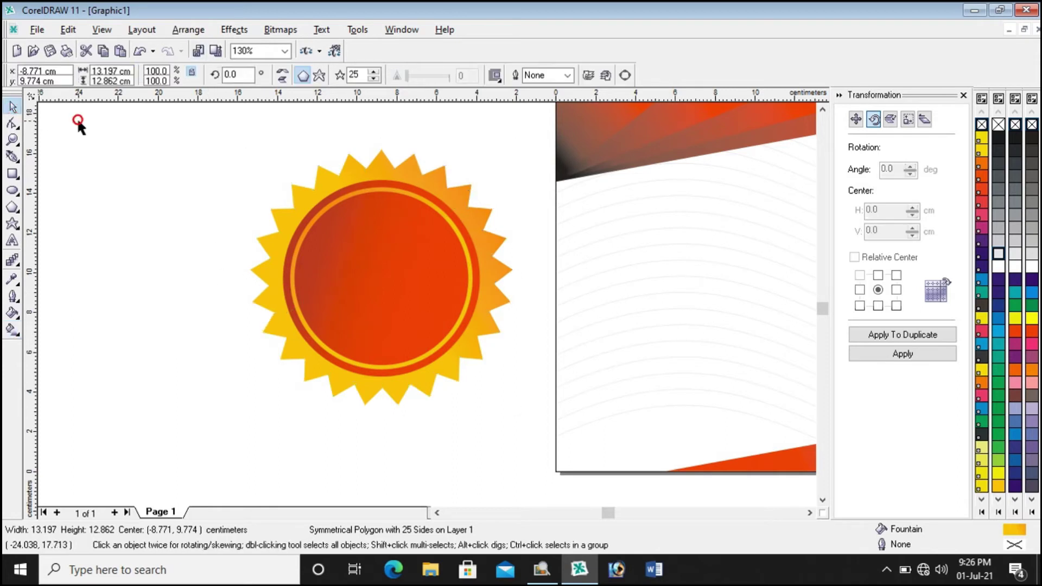
Step: Redirect the yellow ring's linear fountain fill from upper right to beyond its lower left at about -127.5 degrees, with a node at 48%
click(472, 288)
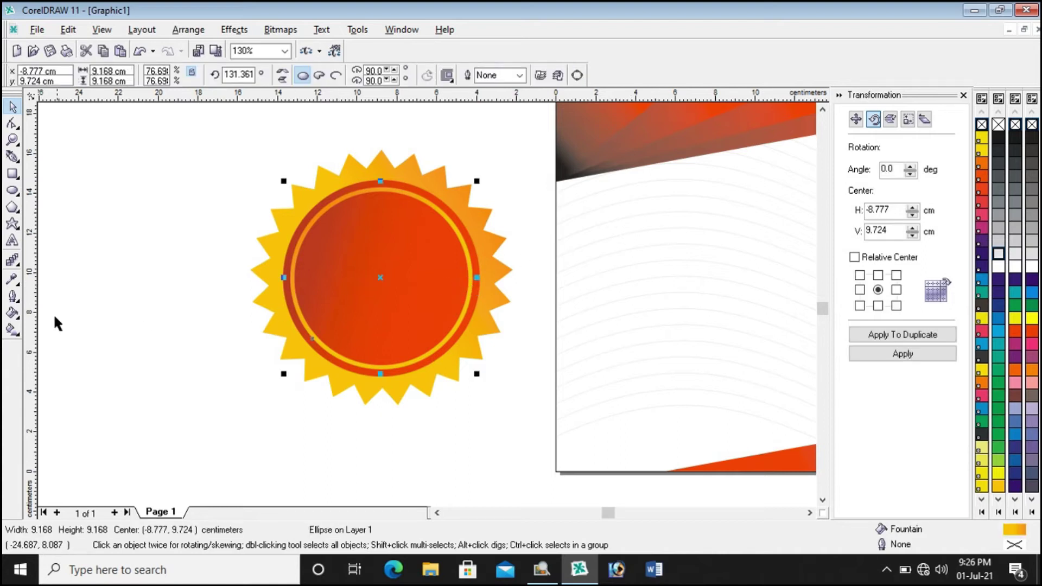
click(12, 328)
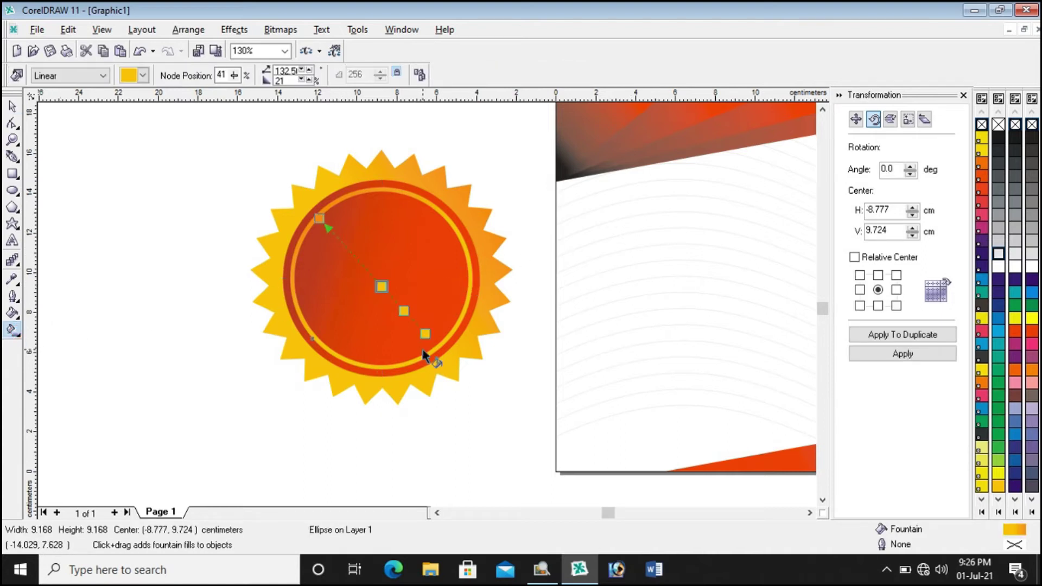
drag(425, 334, 437, 197)
drag(320, 218, 290, 388)
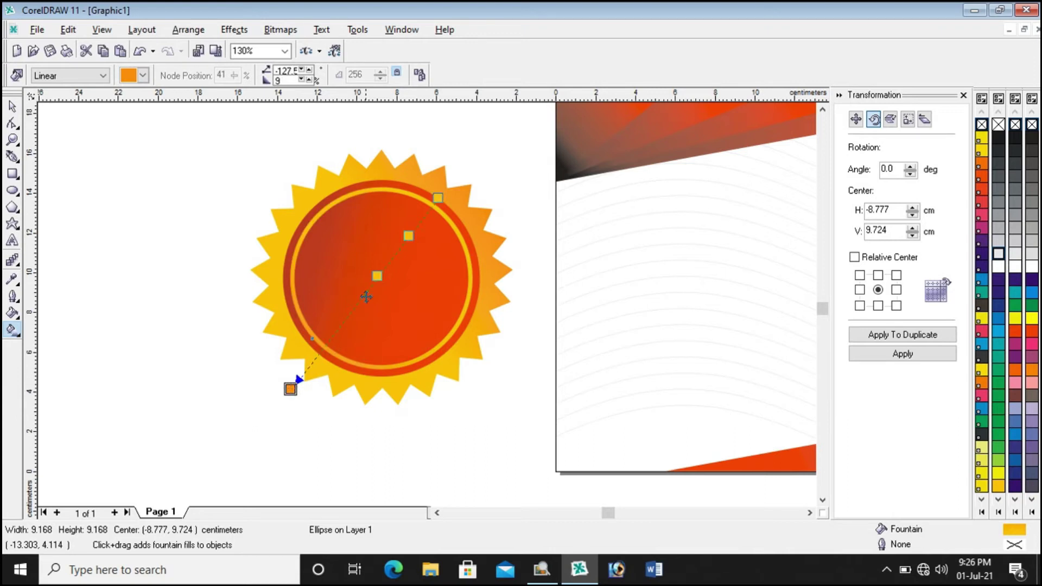
drag(374, 272, 362, 286)
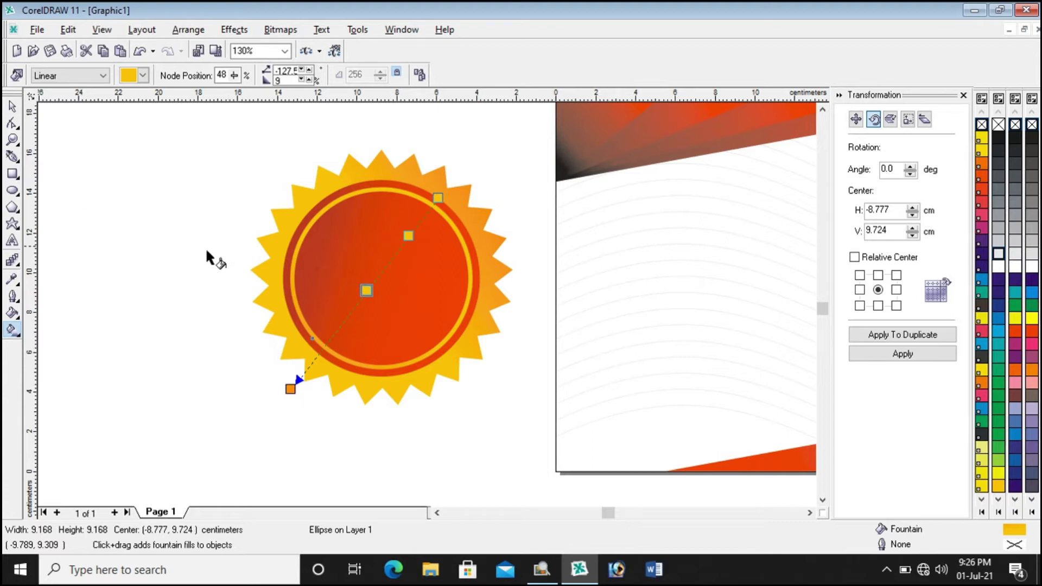
click(12, 106)
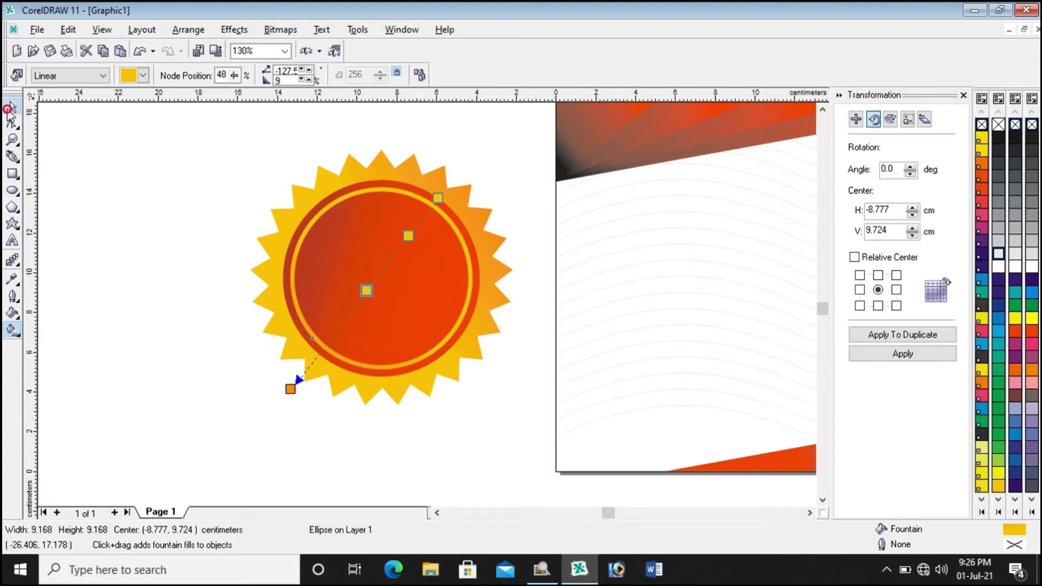
click(158, 148)
Step: Enlarge the outer red circle of the badge from its centre to about 10.73 cm in diameter
click(478, 289)
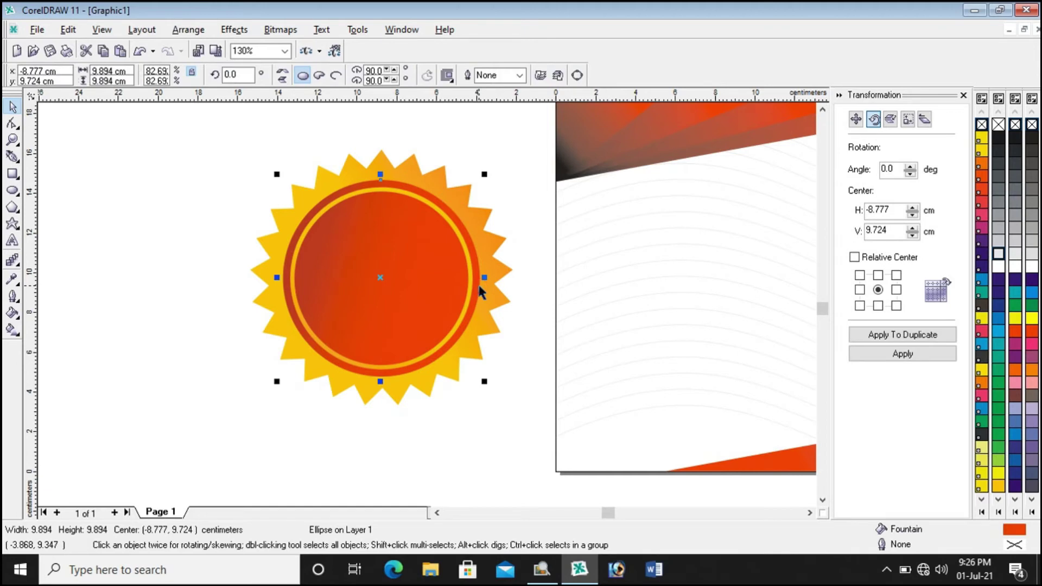
drag(276, 174, 267, 165)
click(229, 169)
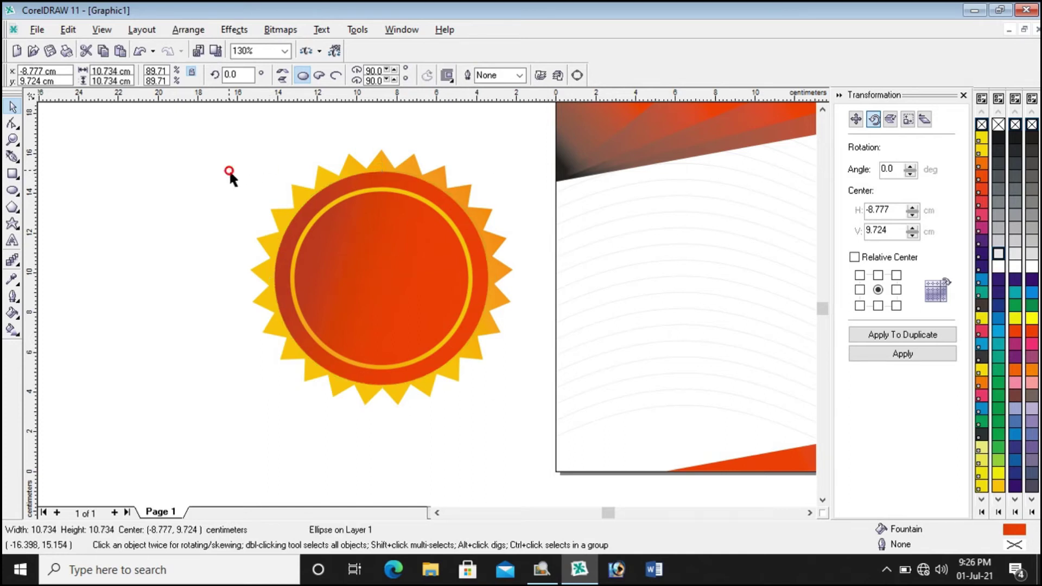
Step: Enlarge the yellow circle to about 9.82 cm and the inner red circle to about 9.36 cm, both from their centres
click(305, 234)
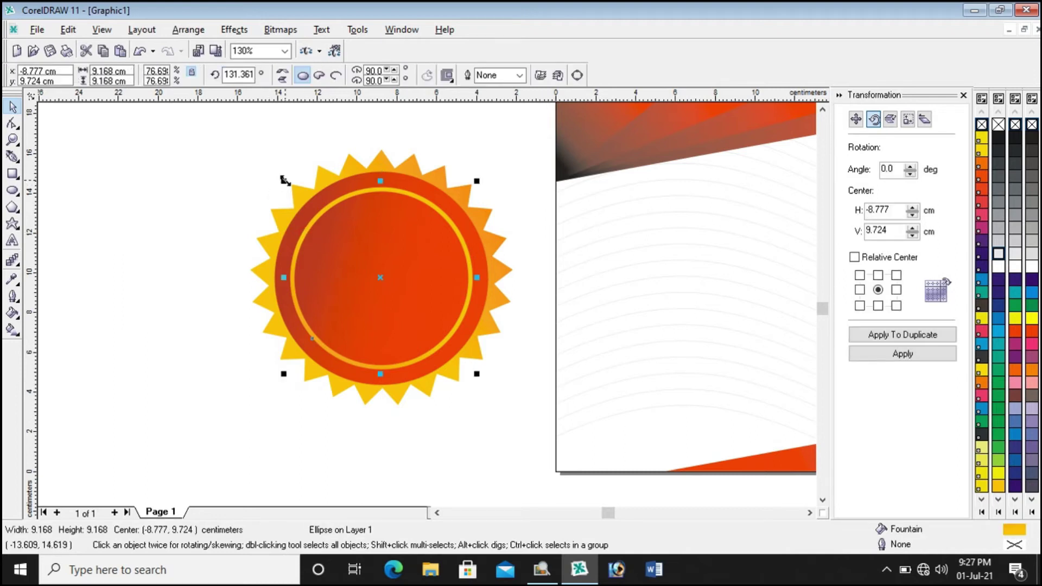
drag(283, 180, 277, 176)
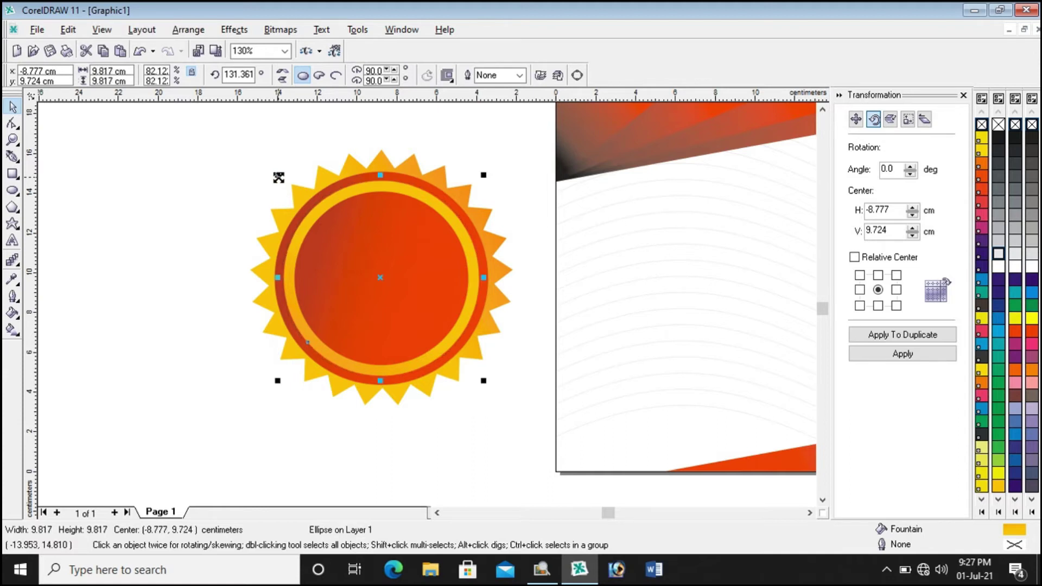
click(435, 272)
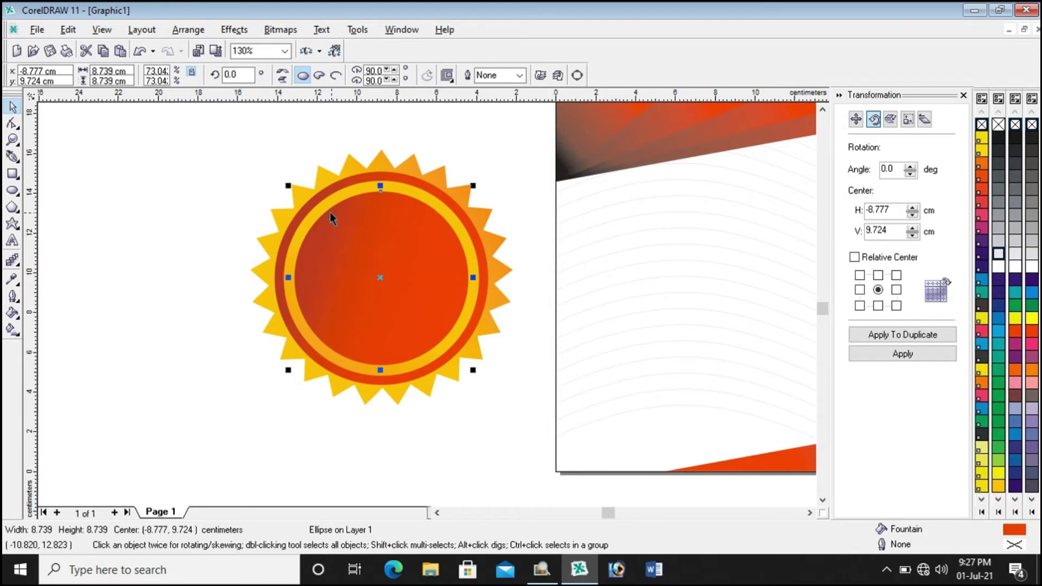
drag(288, 184, 284, 174)
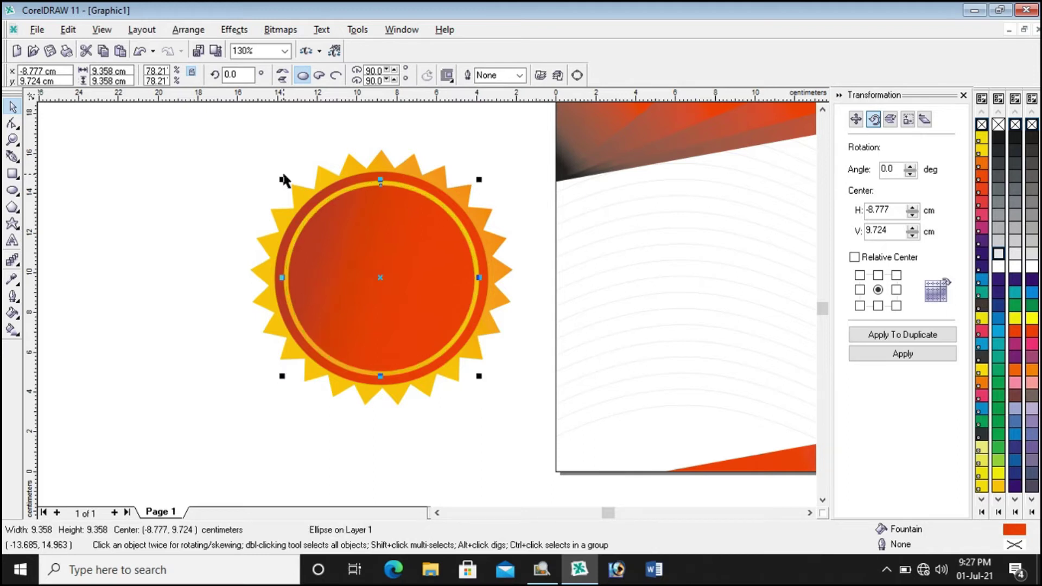
click(233, 164)
scroll(473, 236, down, 2)
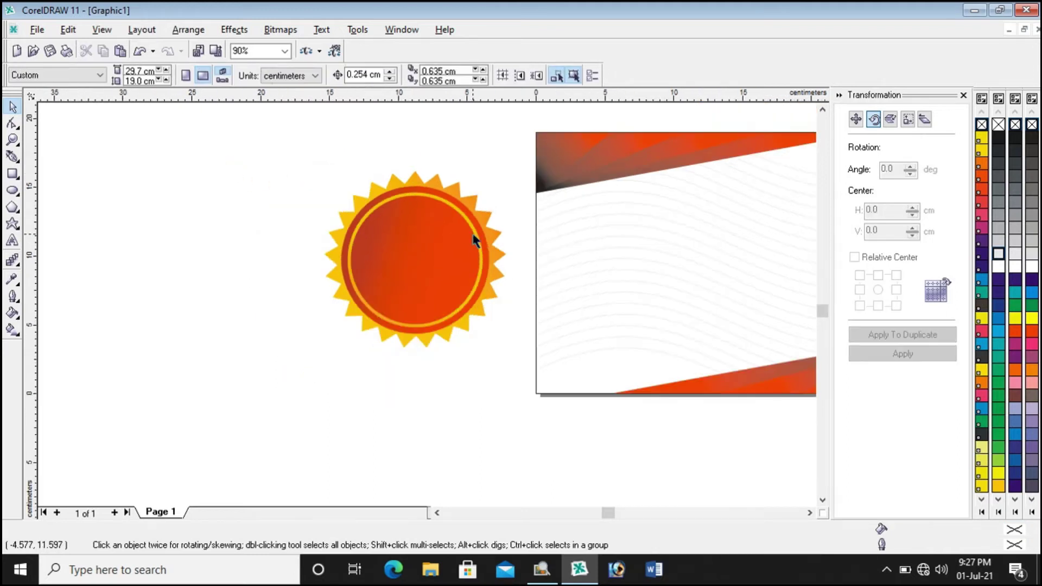
scroll(488, 171, up, 3)
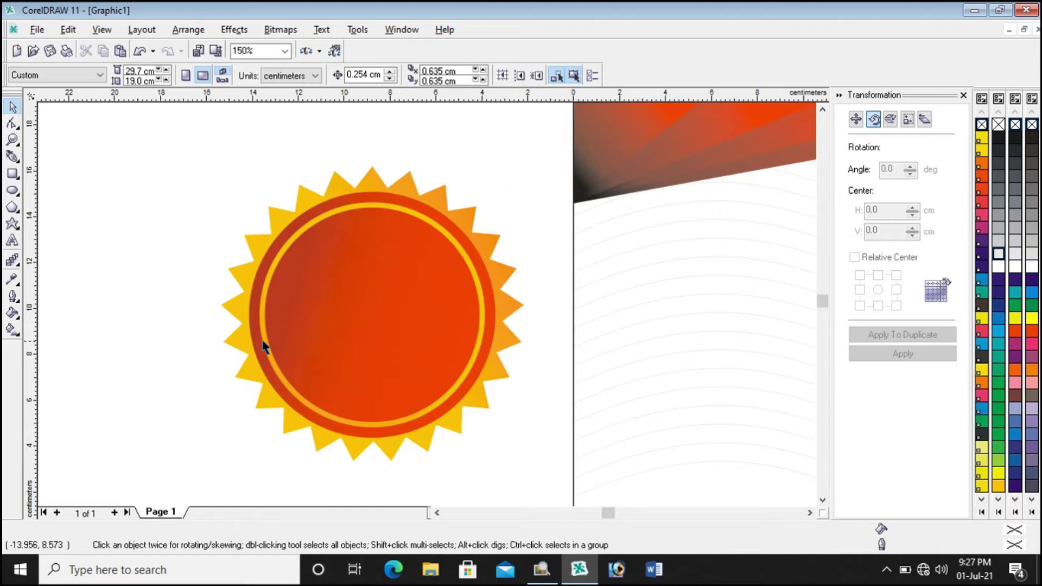
scroll(360, 322, down, 2)
scroll(360, 322, down, 1)
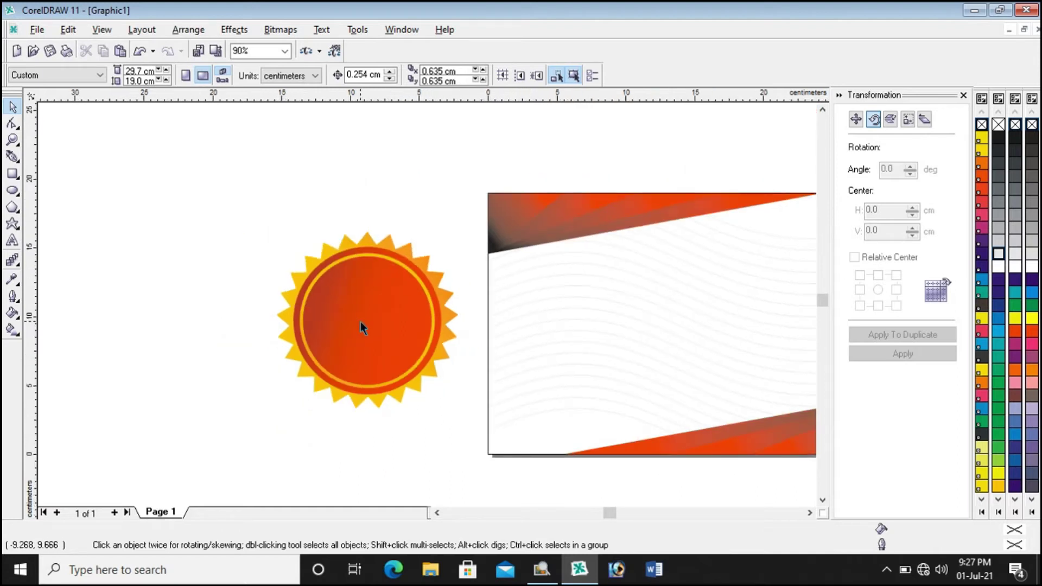
scroll(360, 321, up, 1)
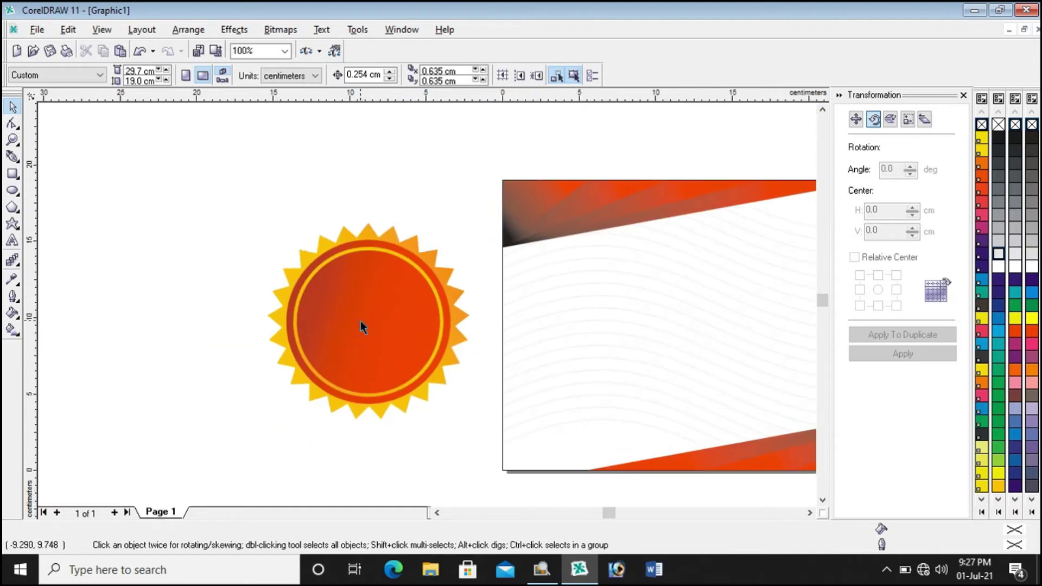
click(593, 575)
click(593, 577)
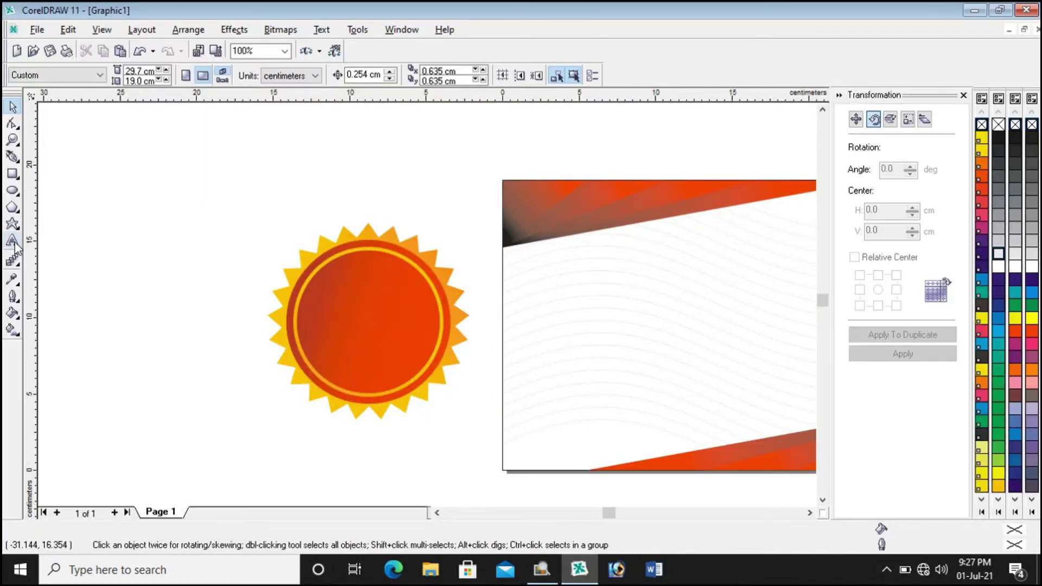
Step: Add the artistic text "Best" and "AWARD" on two lines in the empty area above the badge
click(12, 242)
click(235, 167)
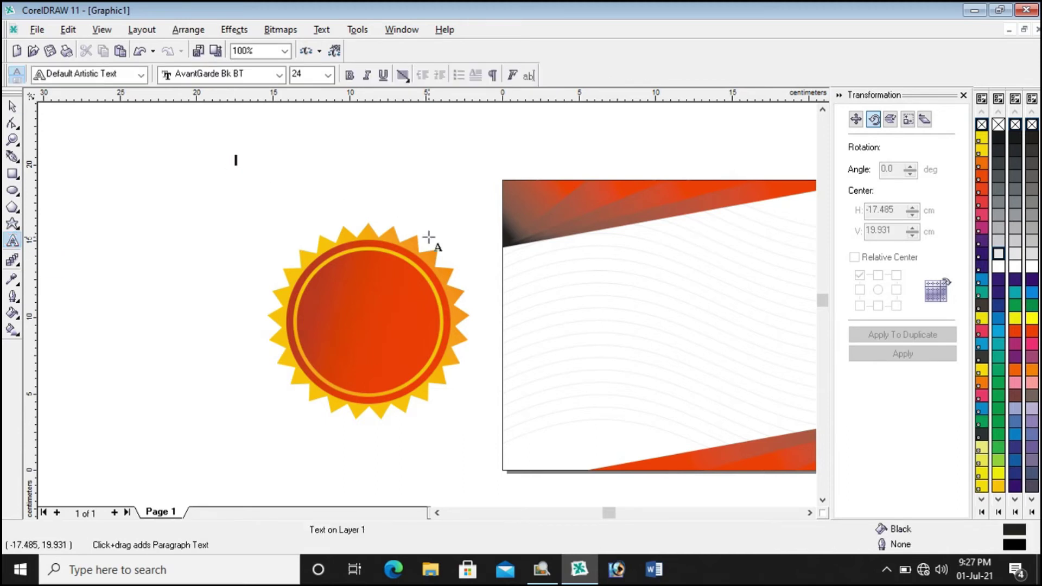
text(Best)
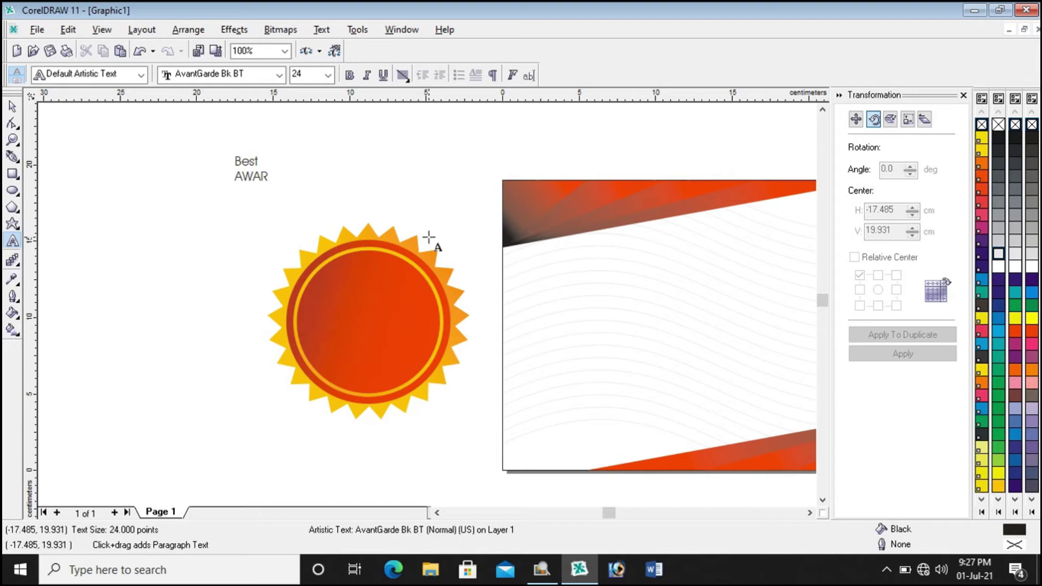
key(ctrl+space)
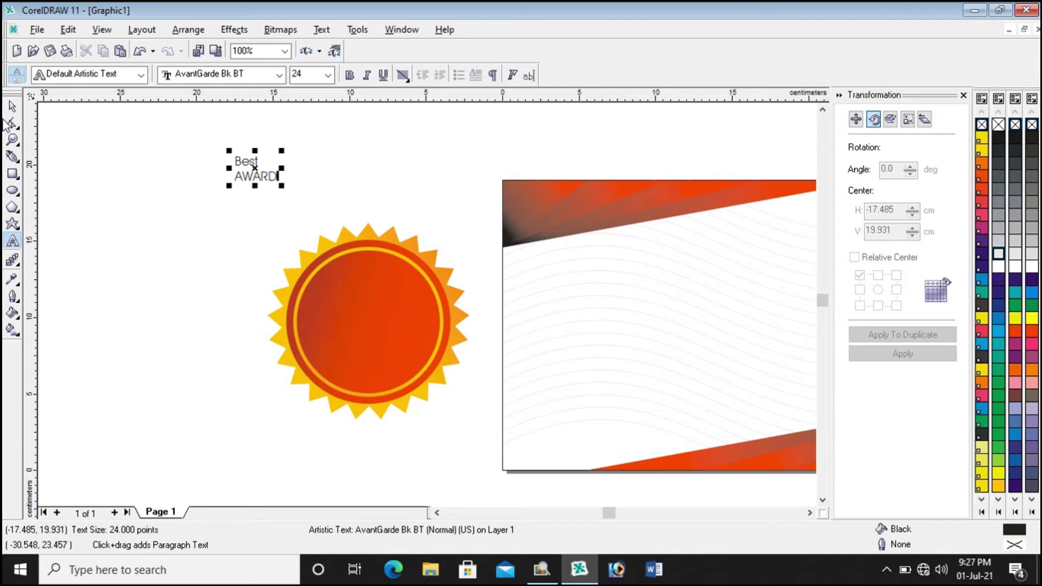
click(369, 177)
Step: Break the two-line text apart and move the word "Best" to the right of "AWARD", above the badge
click(262, 176)
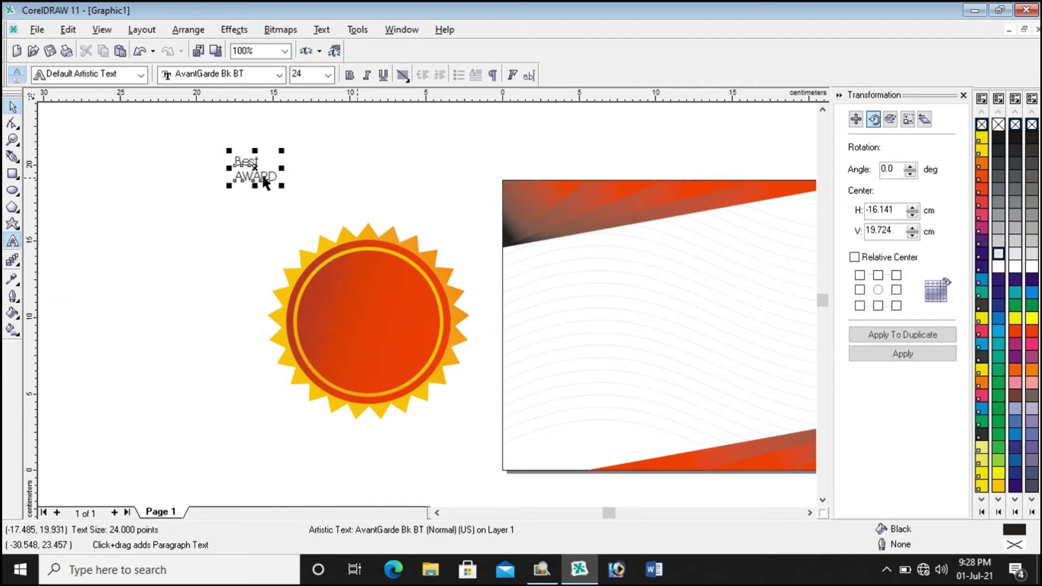
click(199, 30)
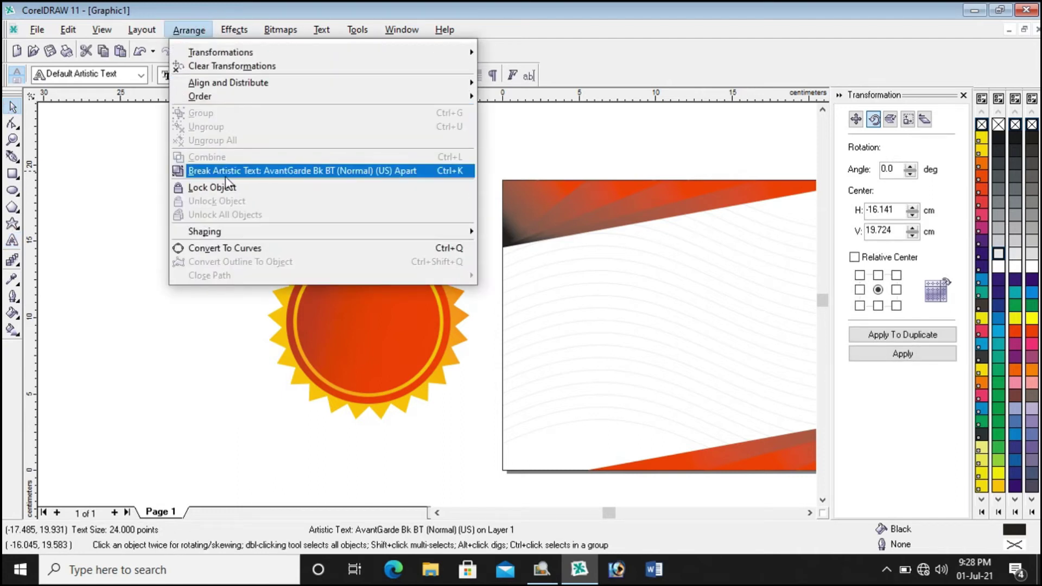
click(248, 177)
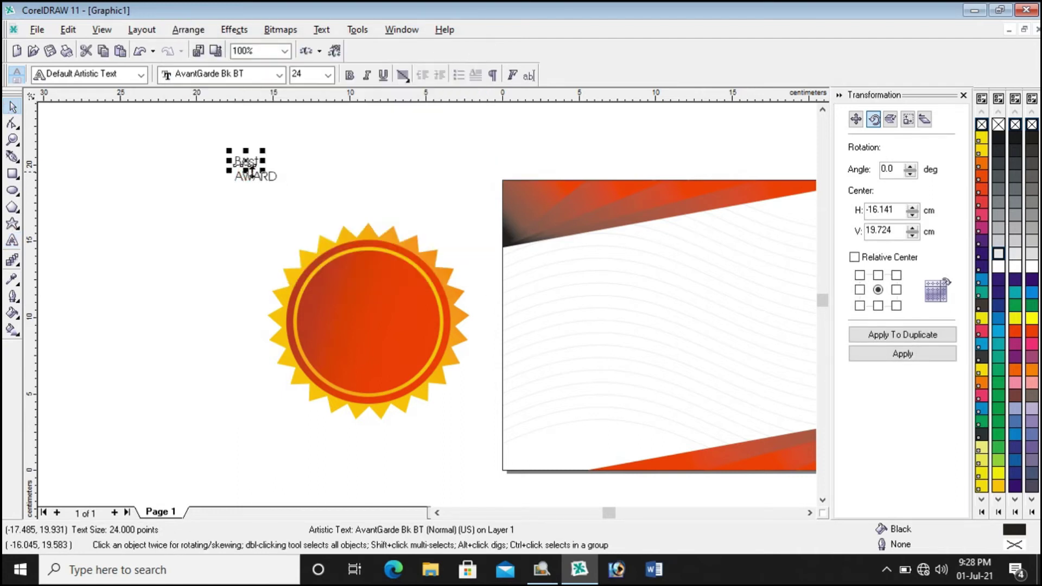
click(331, 178)
drag(248, 163, 346, 170)
click(392, 166)
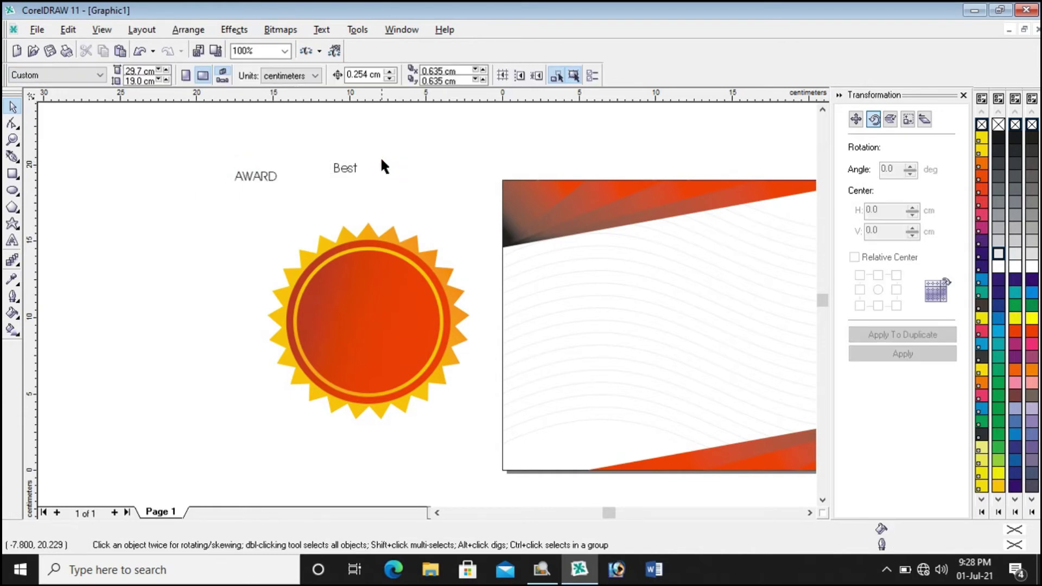
Step: Set the word "Best" above the badge in the Brush Script MT font
scroll(380, 156, up, 1)
click(324, 176)
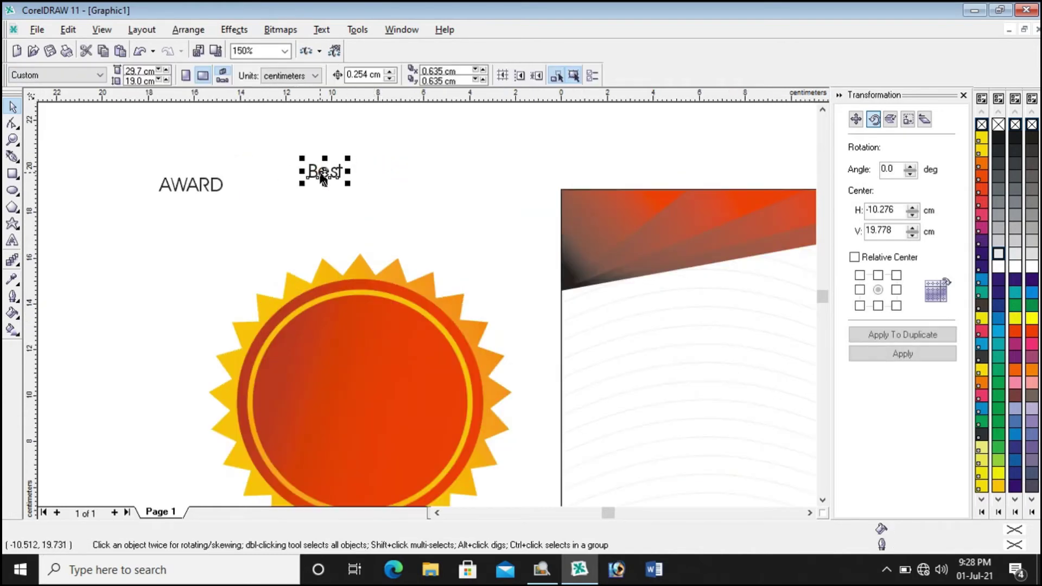
click(375, 191)
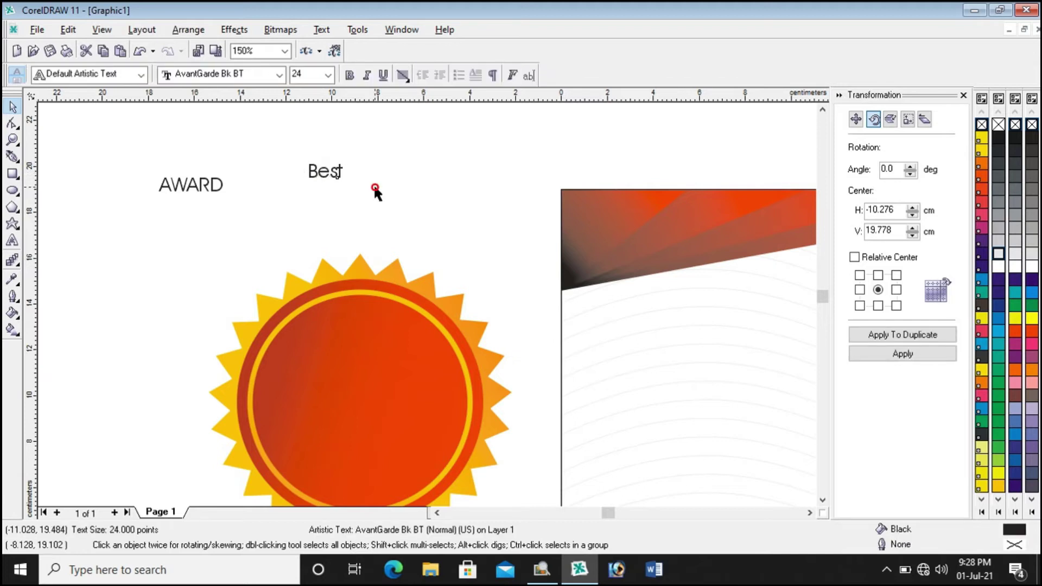
click(325, 182)
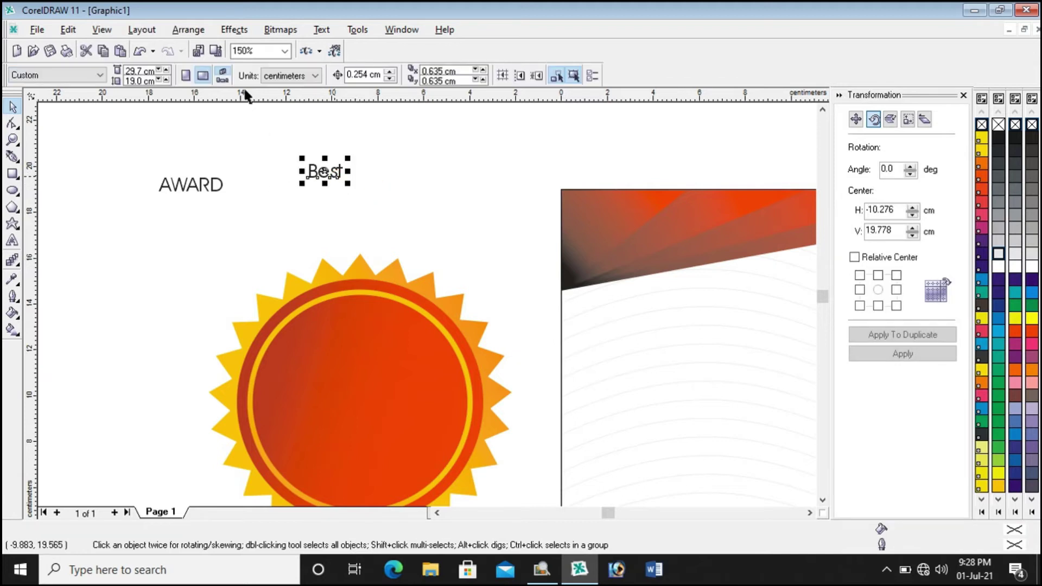
click(279, 75)
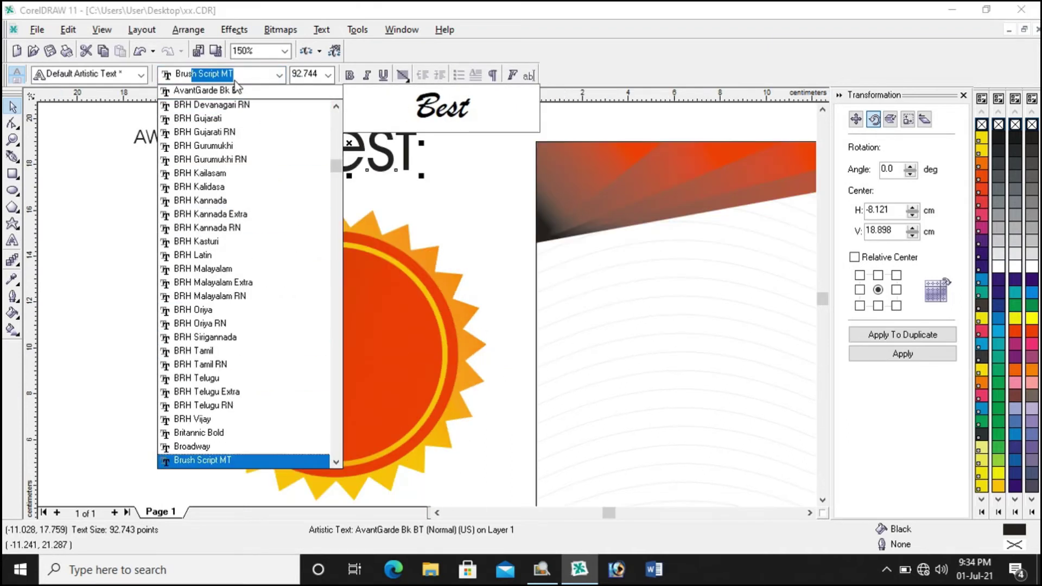
key(Return)
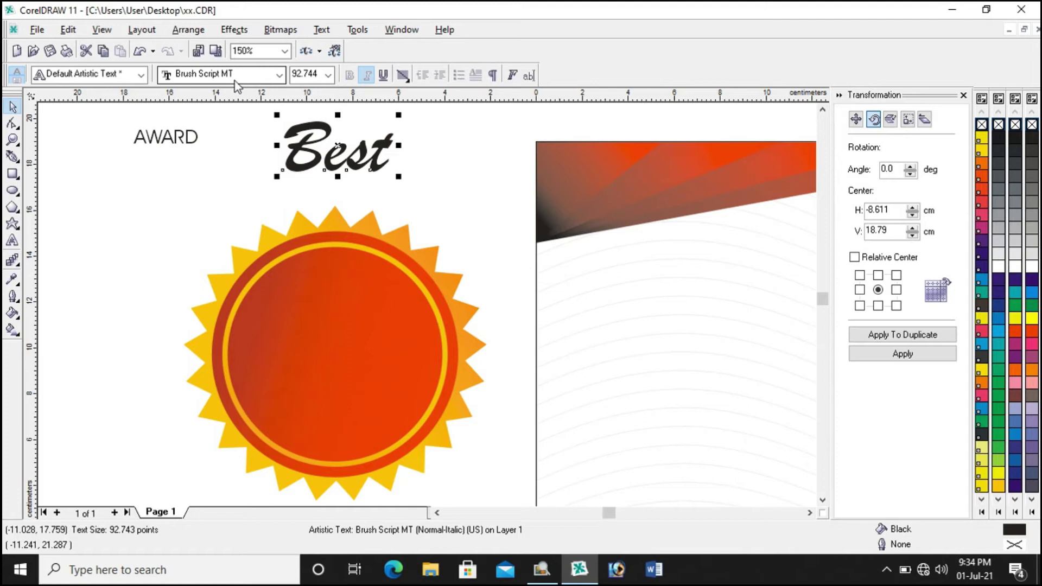
click(454, 226)
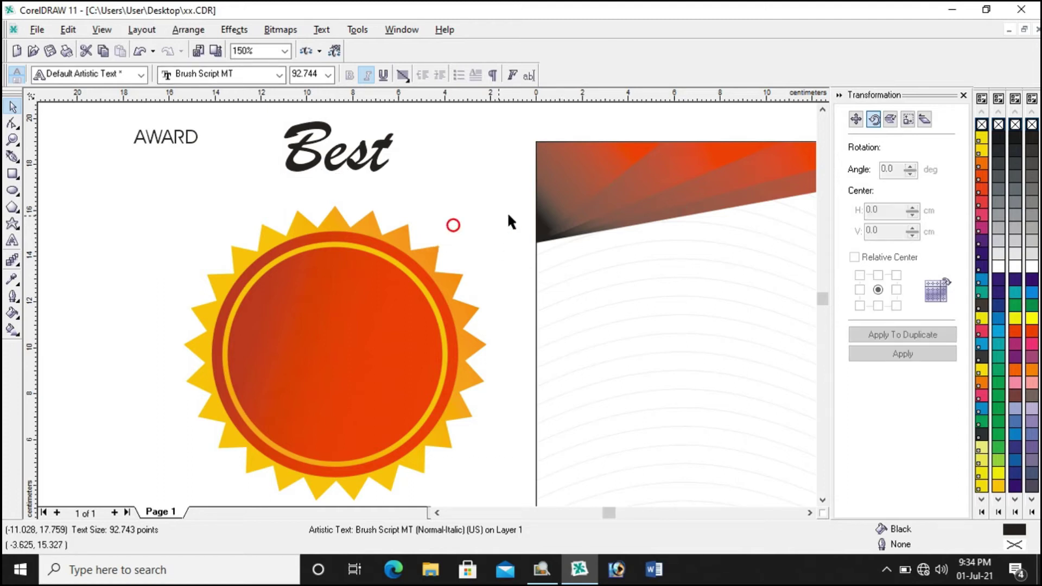
Step: Extend the end of the starburst's linear fountain fill beyond its right edge and recolour the start node orange, RGB 100%R 60%G
click(438, 248)
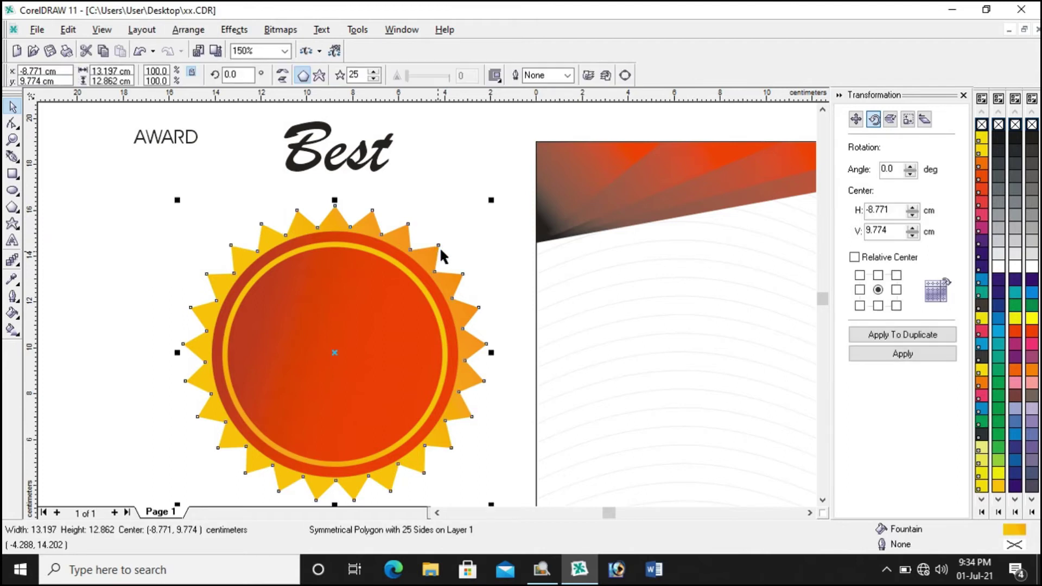
click(13, 328)
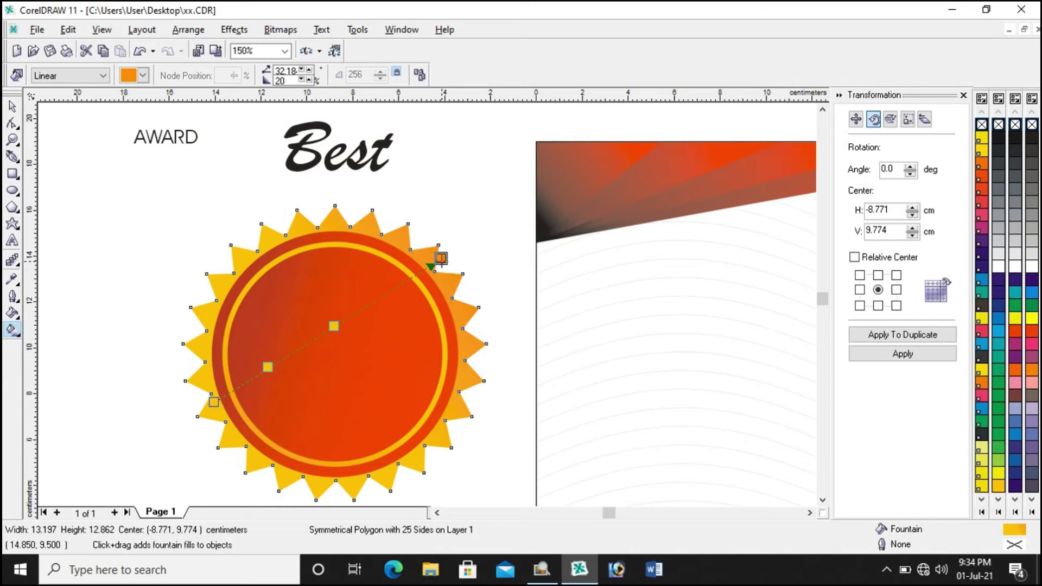
drag(445, 268, 499, 311)
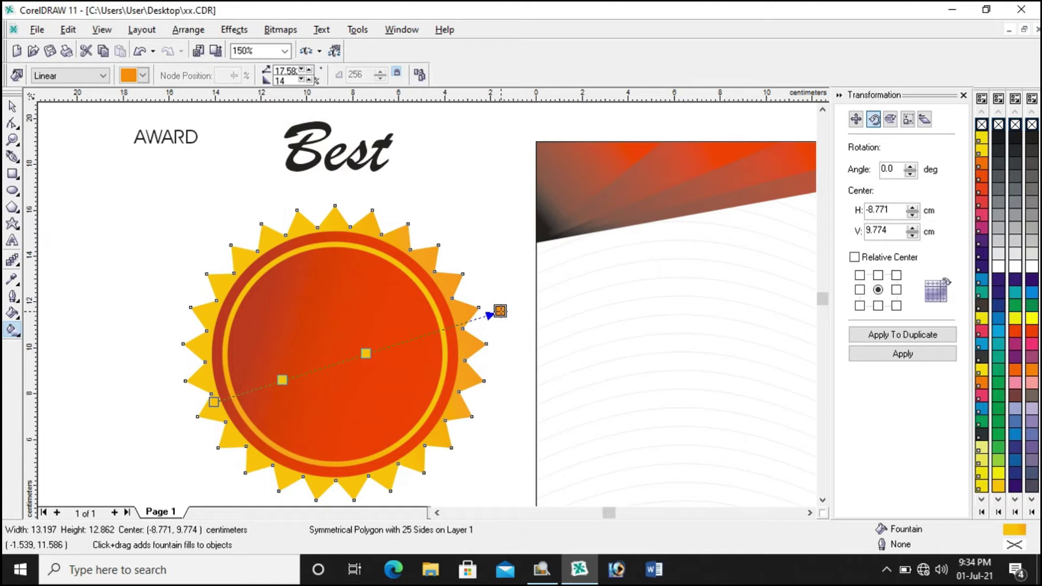
click(214, 403)
click(143, 77)
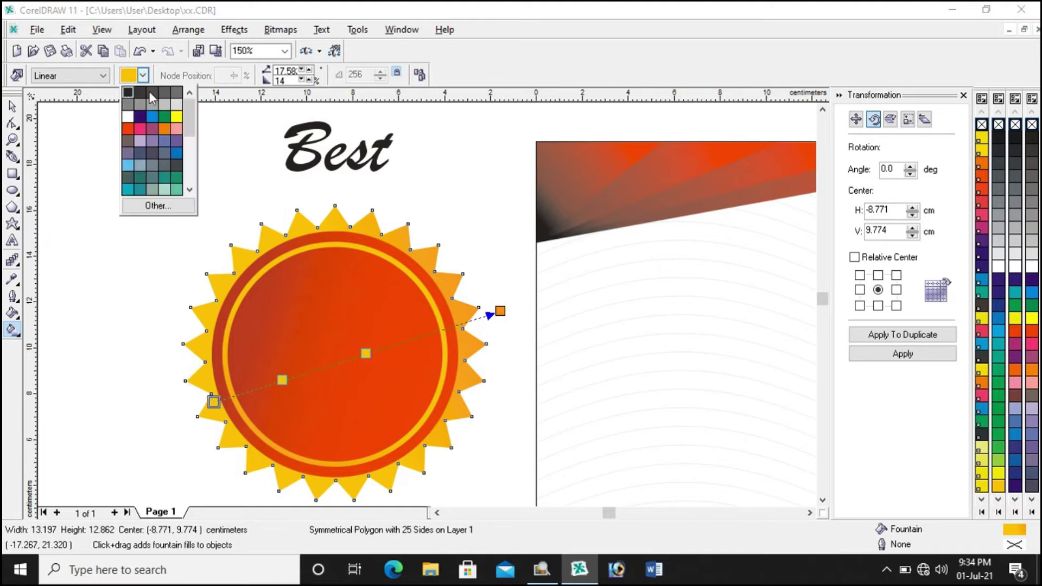
click(154, 205)
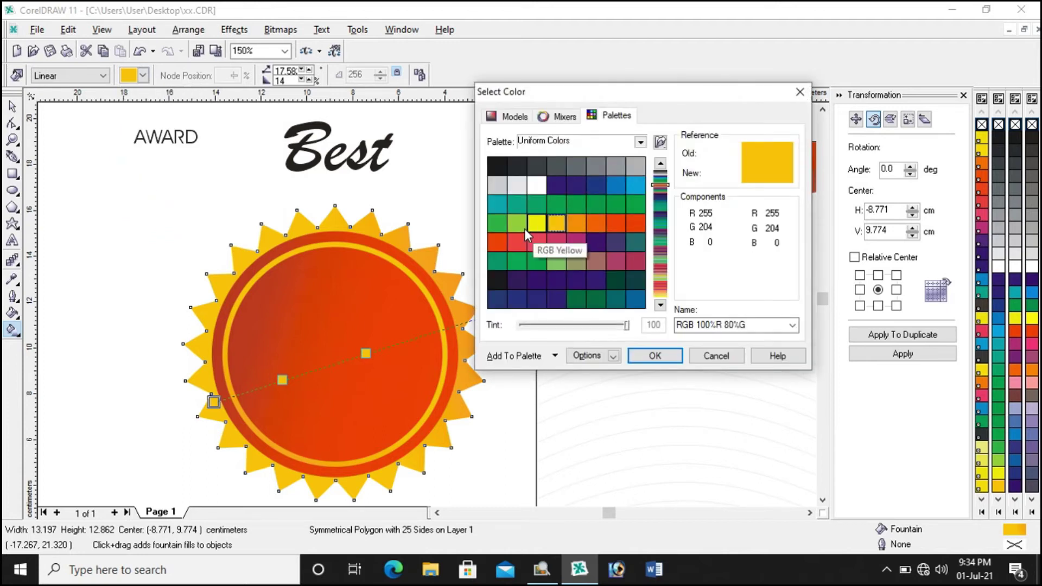
click(577, 229)
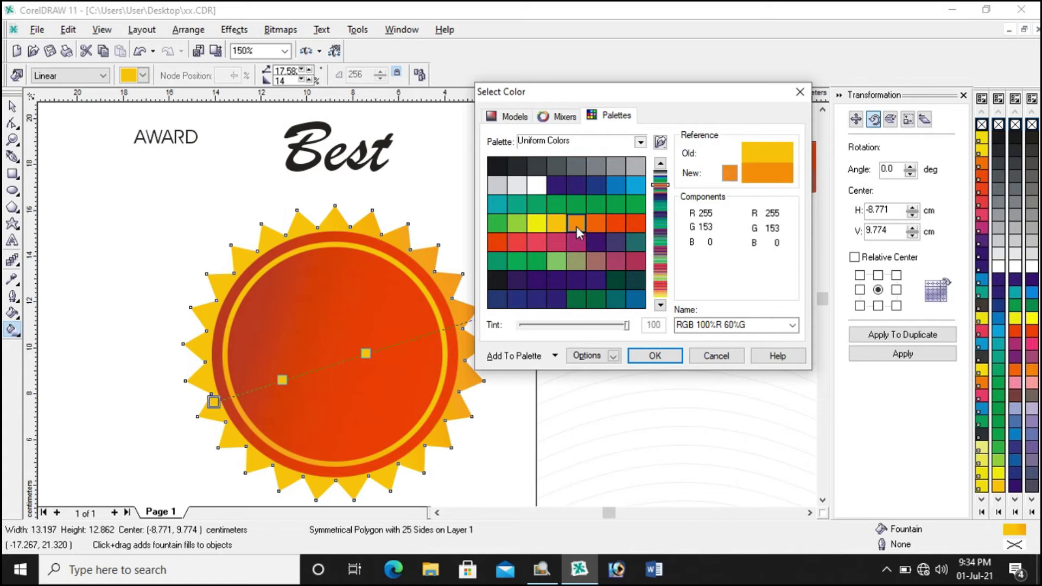
click(641, 353)
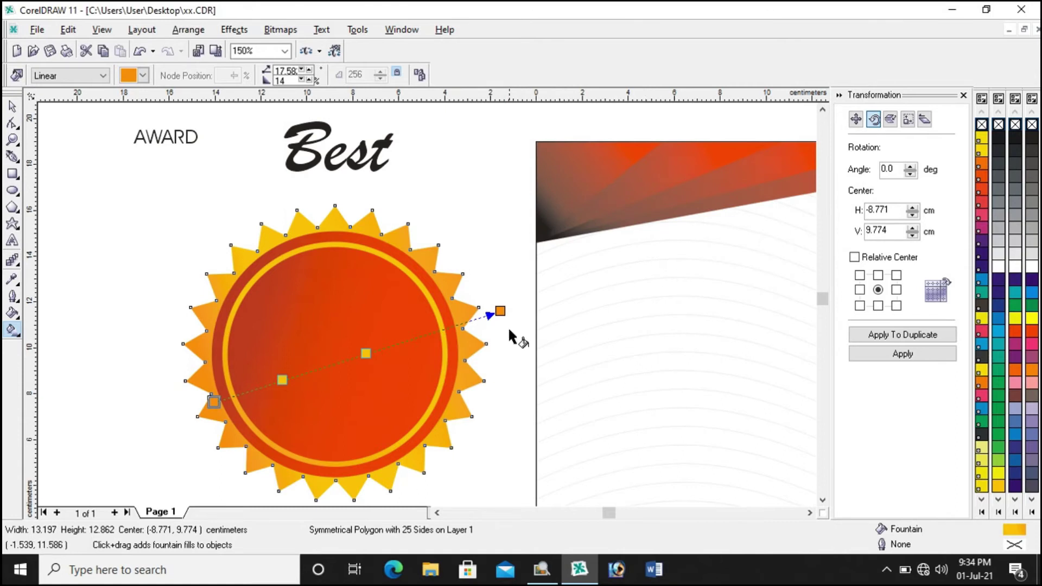
Step: Lay the starburst's gradient almost horizontally across its full width and place the two inner colour nodes at about 26% and 72%
drag(500, 311, 507, 337)
drag(213, 402, 175, 346)
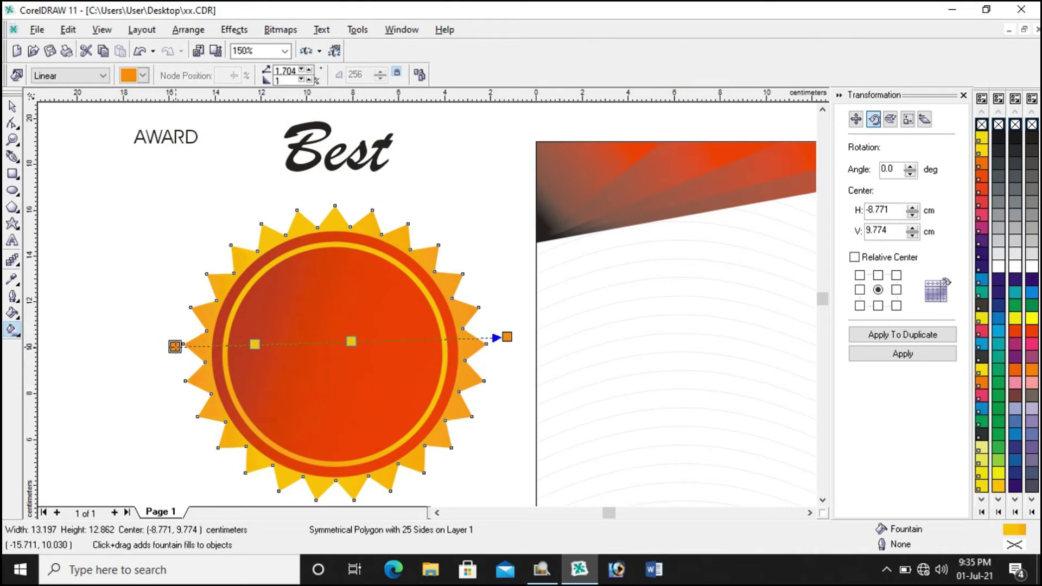
drag(352, 341, 416, 340)
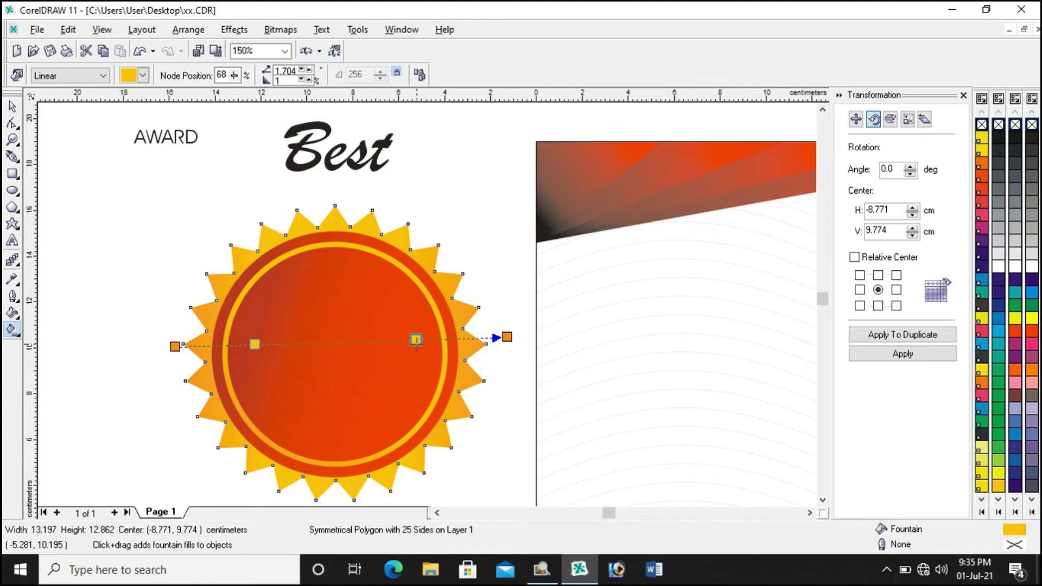
drag(255, 344, 264, 343)
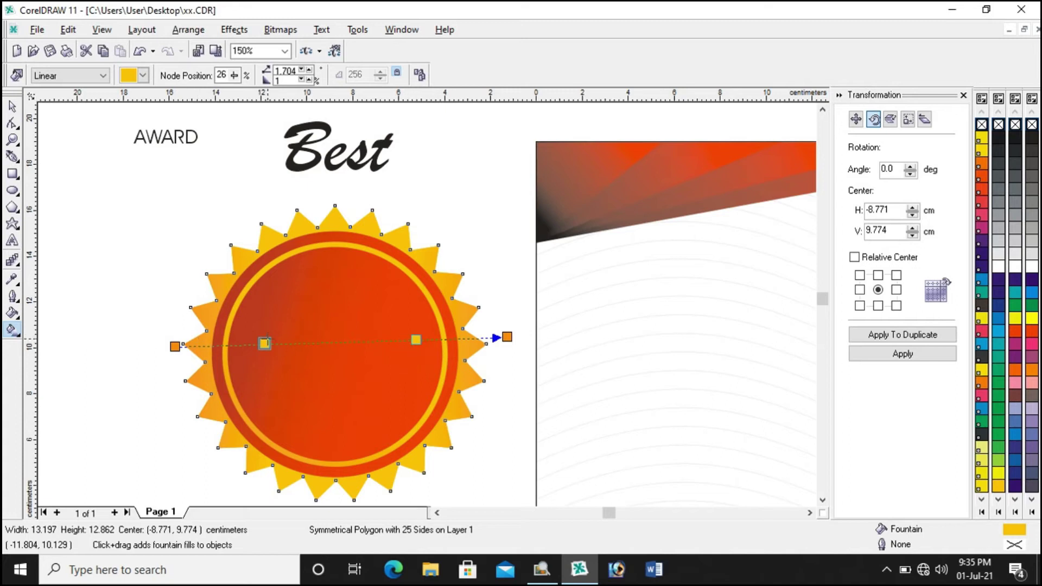
Step: Recolour both inner nodes of the starburst's gradient bright yellow
click(143, 75)
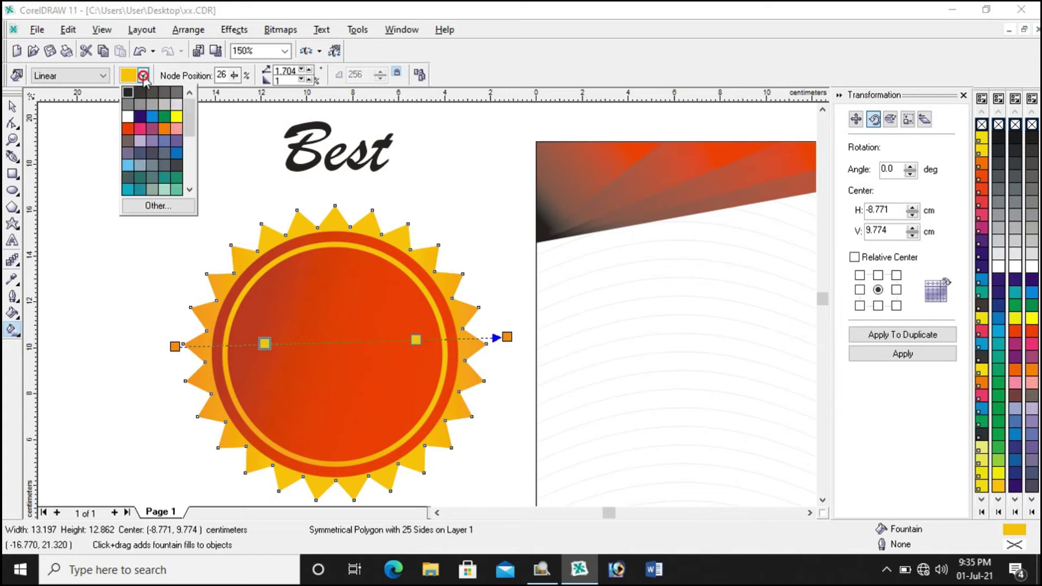
click(177, 115)
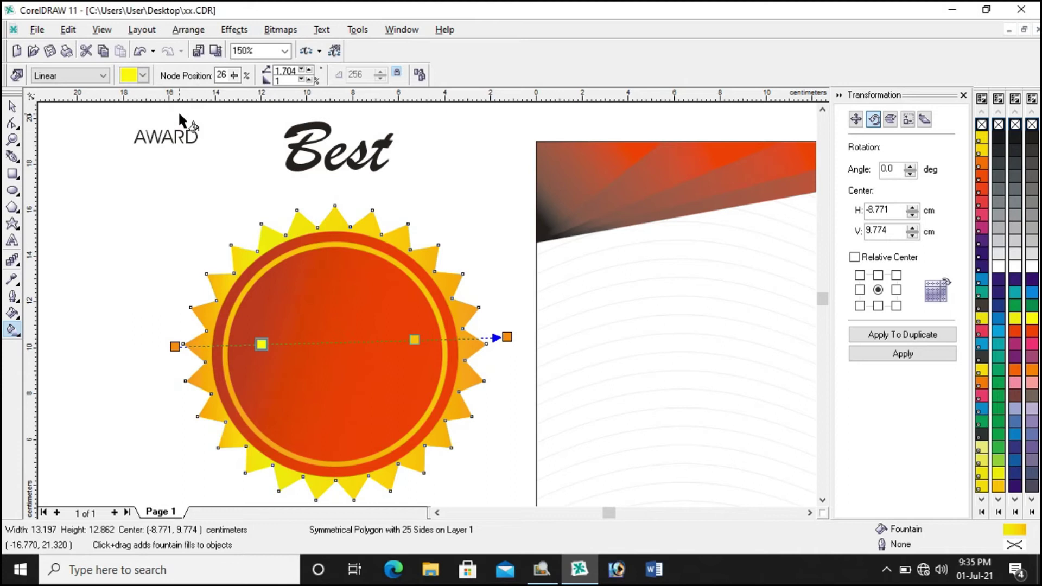
click(414, 340)
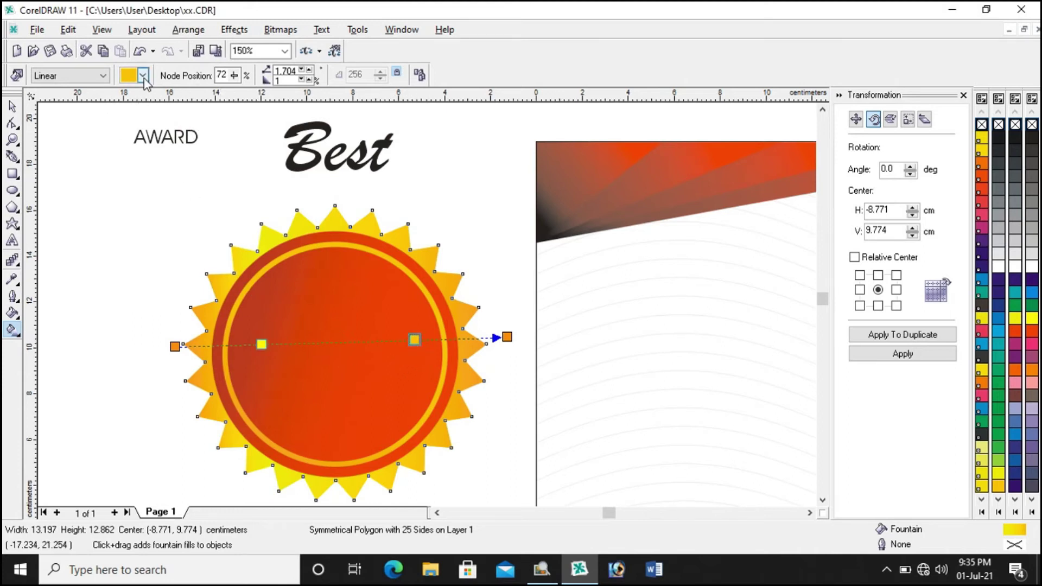
click(143, 75)
click(175, 115)
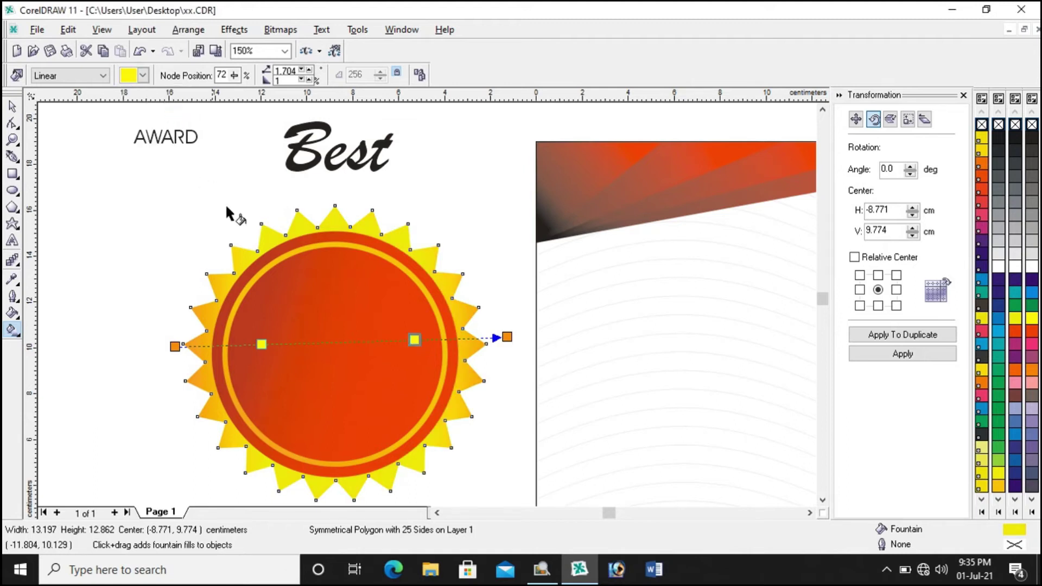
Step: Bring the two yellow nodes closer together, the left one at about 37%, and pull the gradient's end in to the starburst's right tip
drag(414, 340, 368, 340)
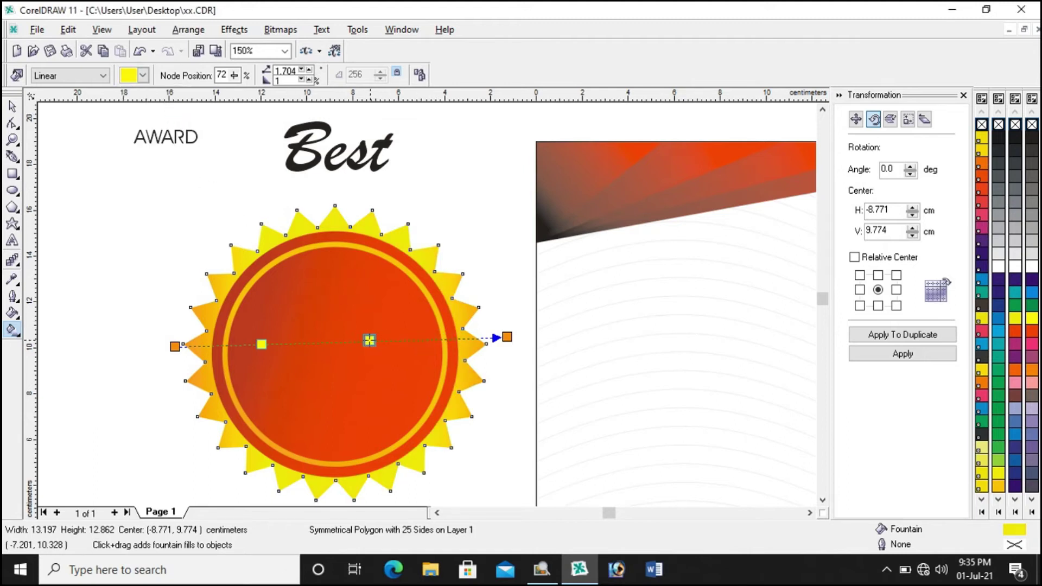
drag(262, 344, 301, 343)
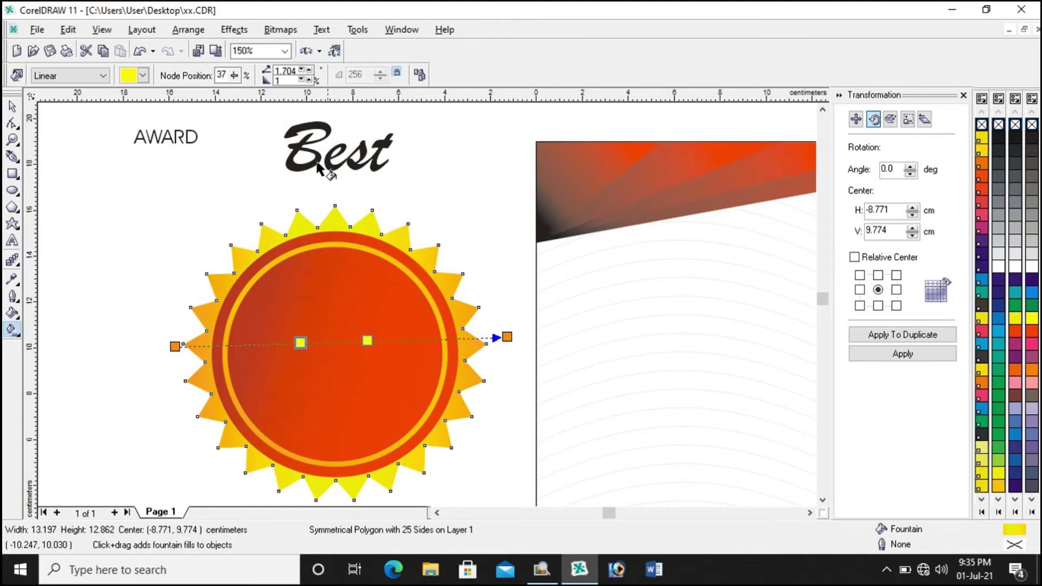
drag(507, 337, 489, 339)
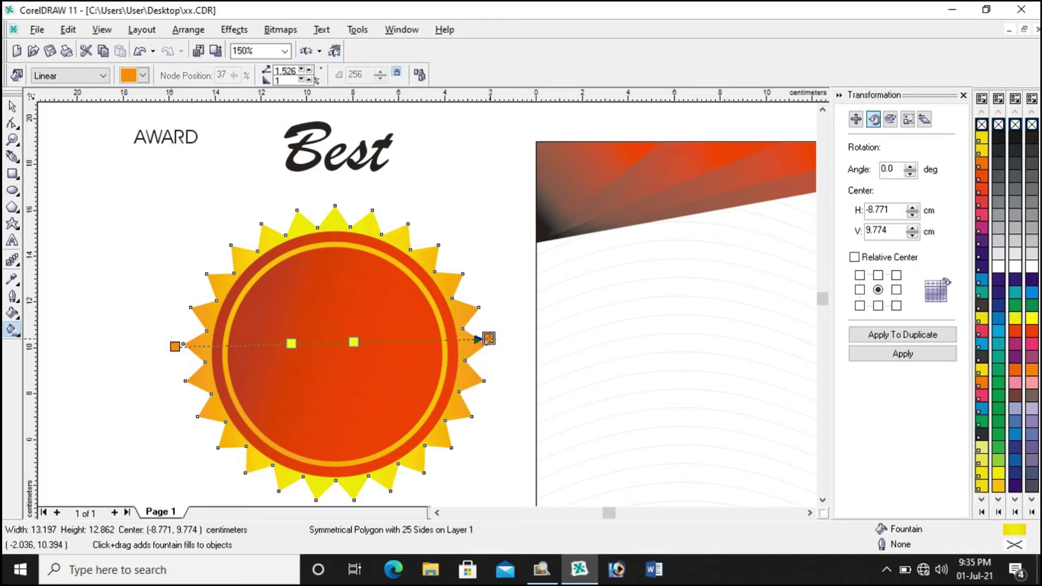
click(12, 106)
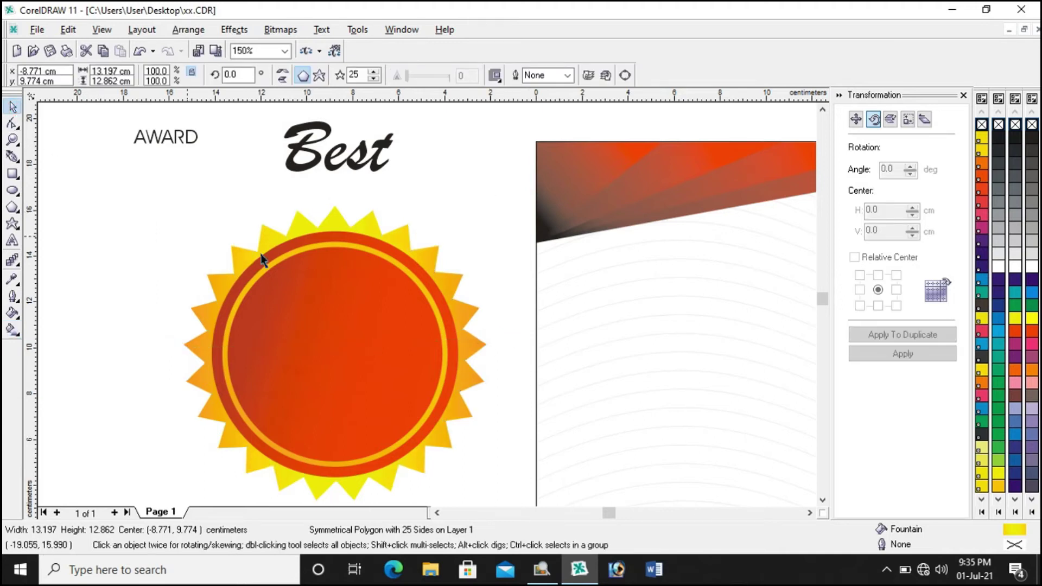
click(448, 188)
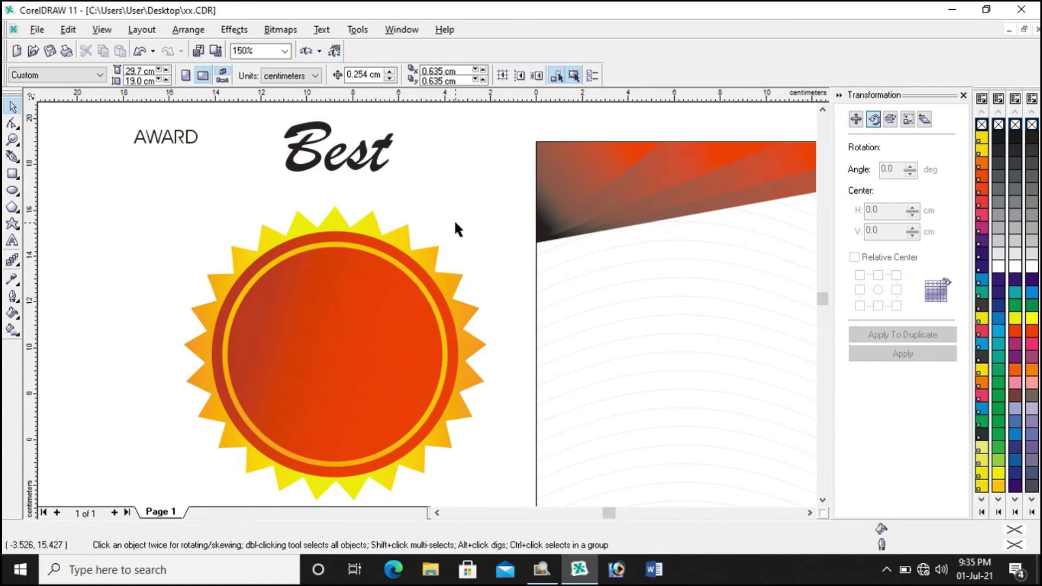
click(435, 248)
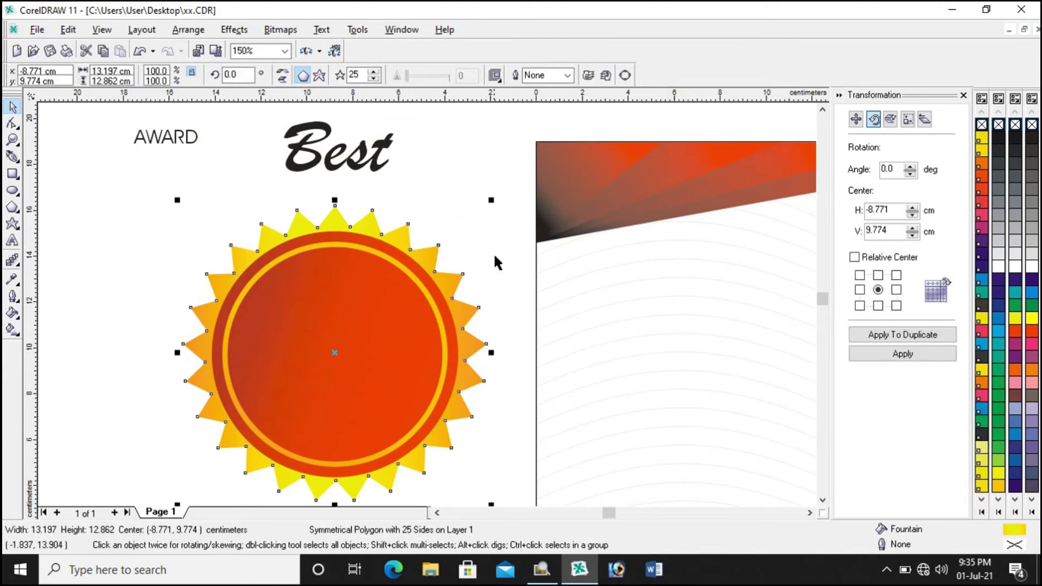
click(503, 230)
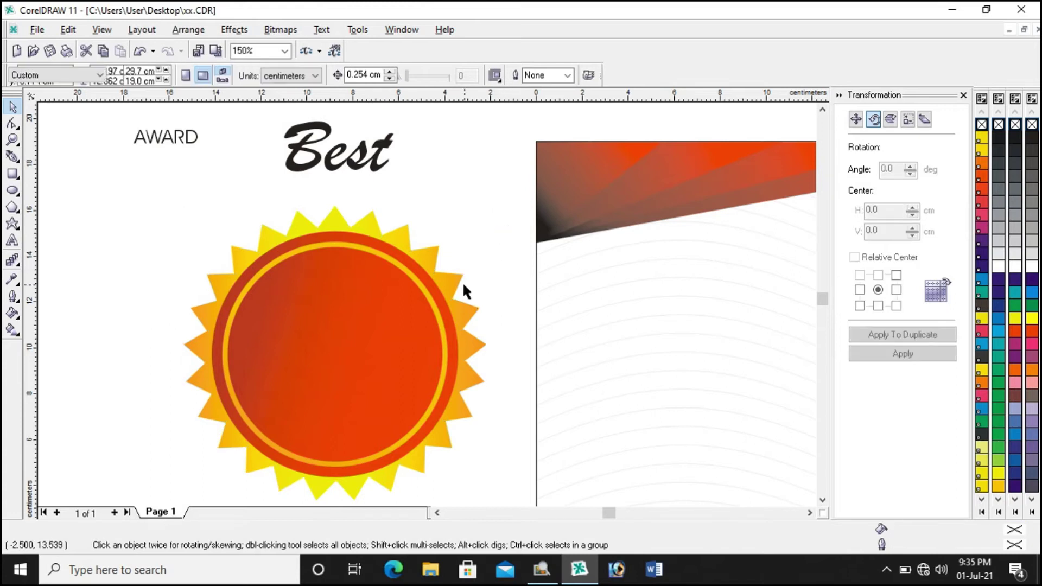
Step: Copy only the fill property from the starburst to the yellow circle of the badge
click(430, 301)
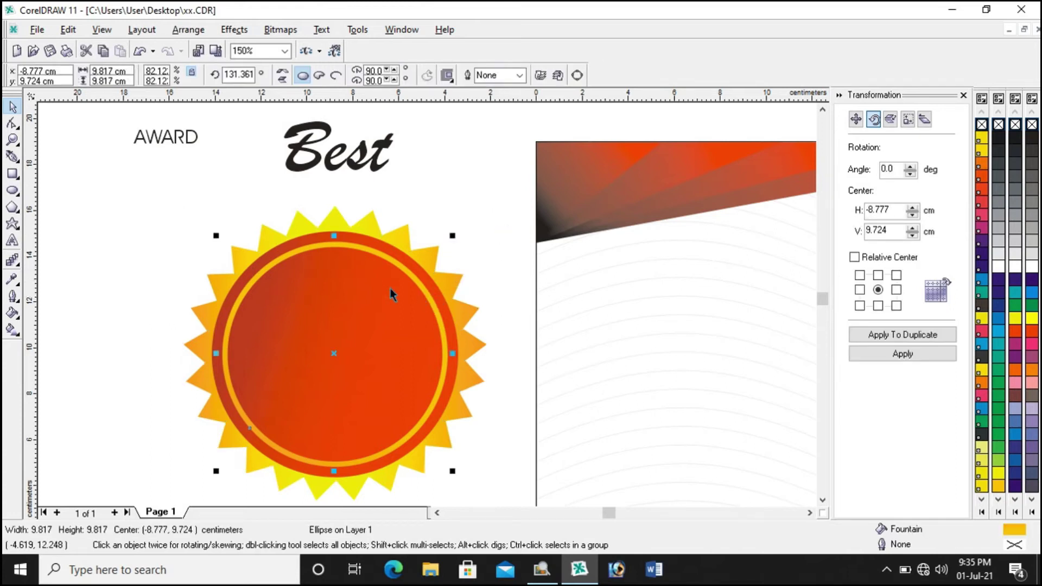
click(68, 30)
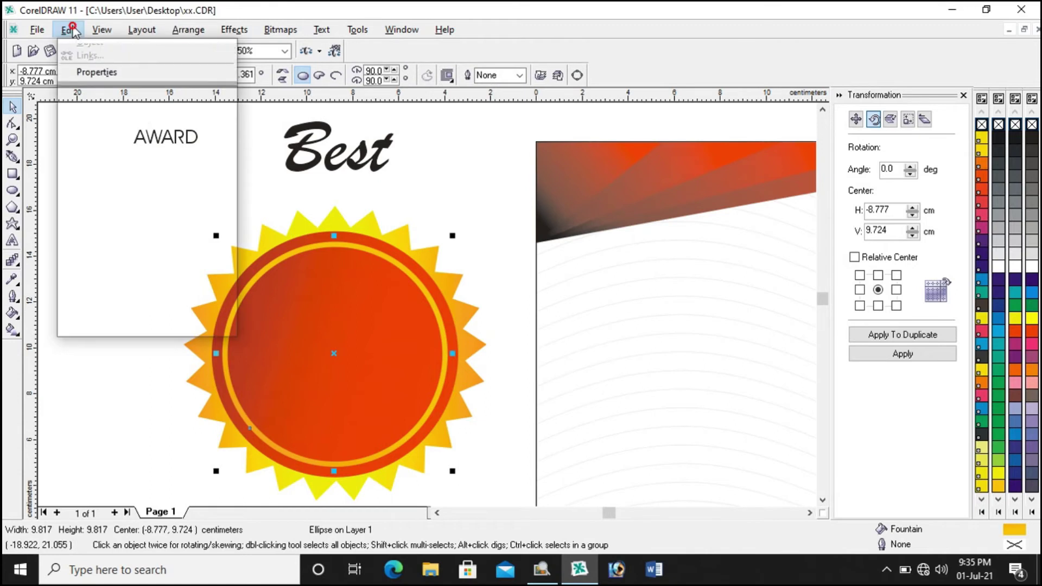
click(123, 209)
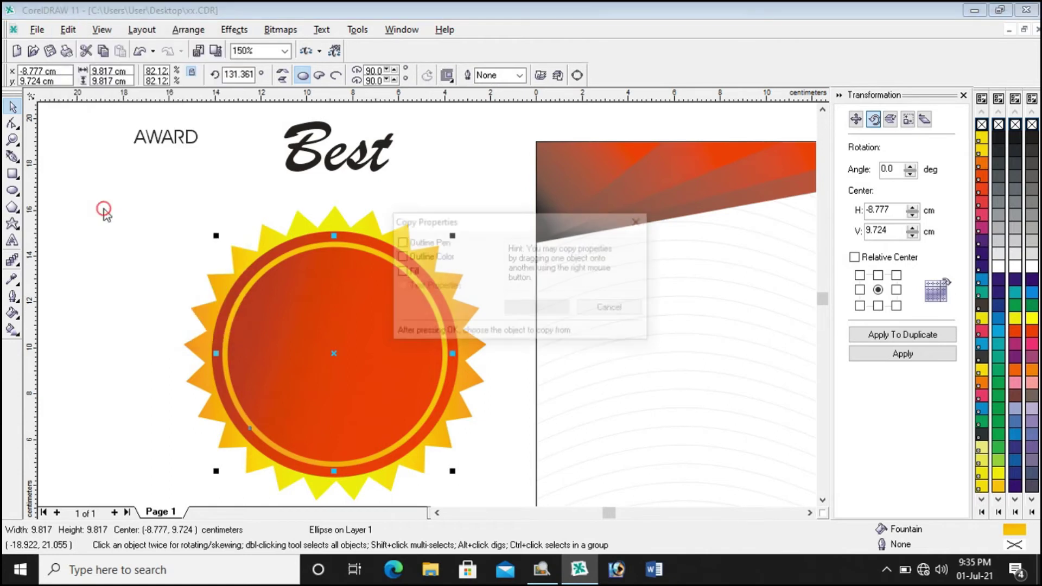
click(407, 271)
click(534, 308)
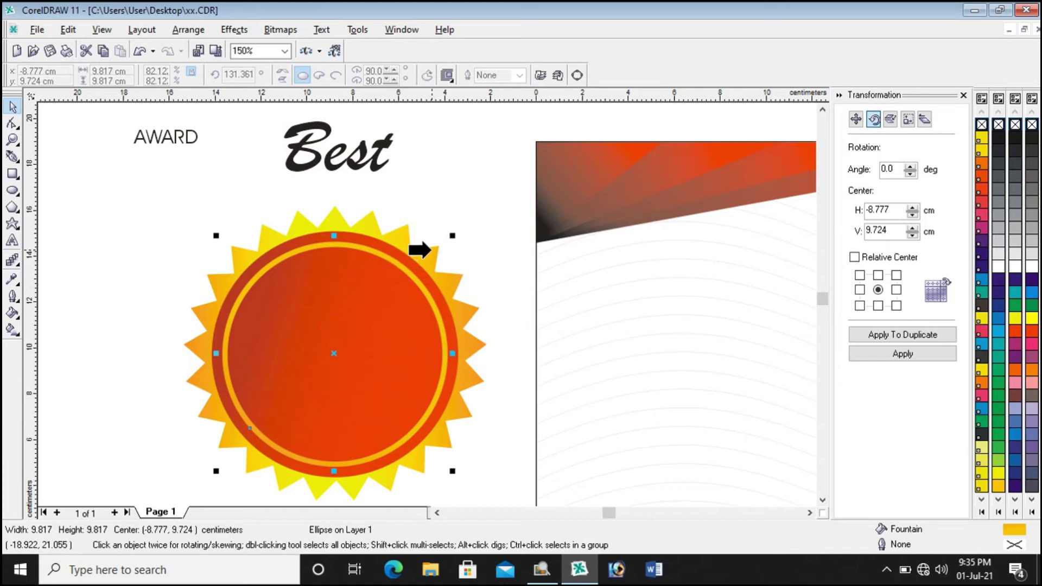
click(430, 250)
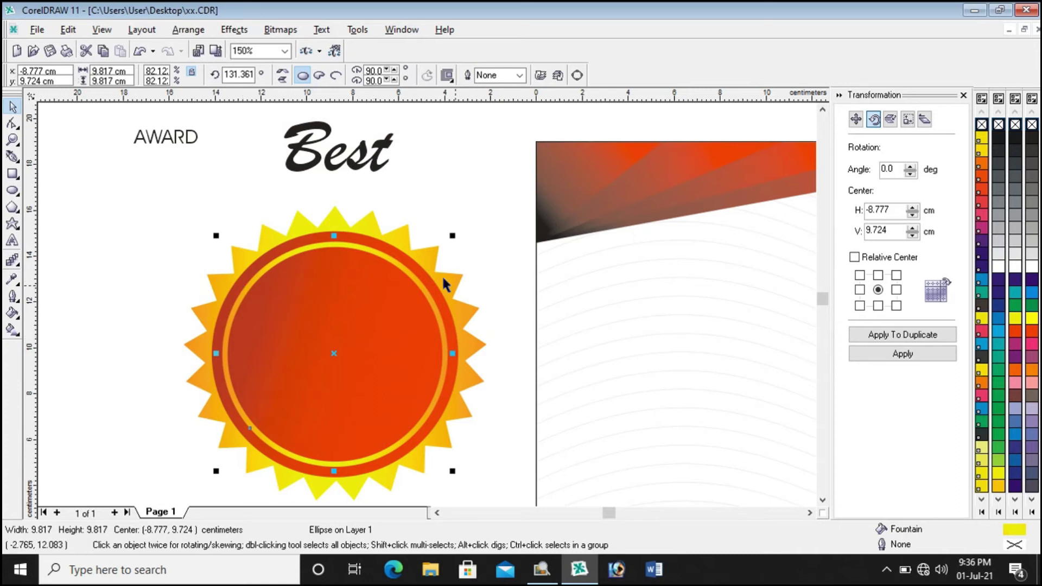
Step: Rotate the inner red circle slightly counter-clockwise about its centre to turn its gradient
click(385, 312)
click(406, 278)
drag(448, 241, 431, 228)
click(406, 214)
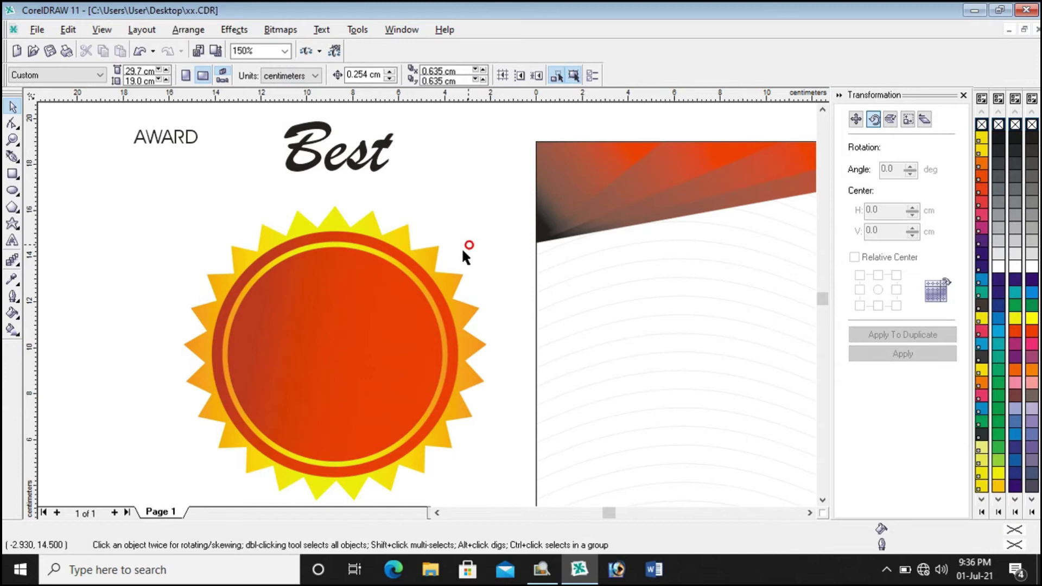
Step: Rotate the yellow circle counter-clockwise about its centre to about 154.4 degrees
click(426, 292)
click(425, 292)
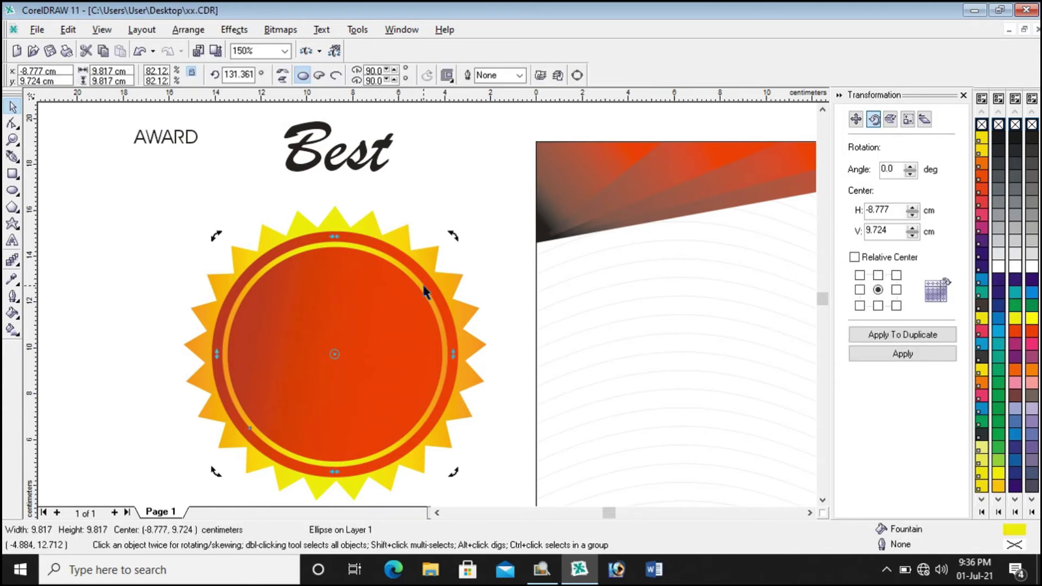
drag(450, 237, 395, 213)
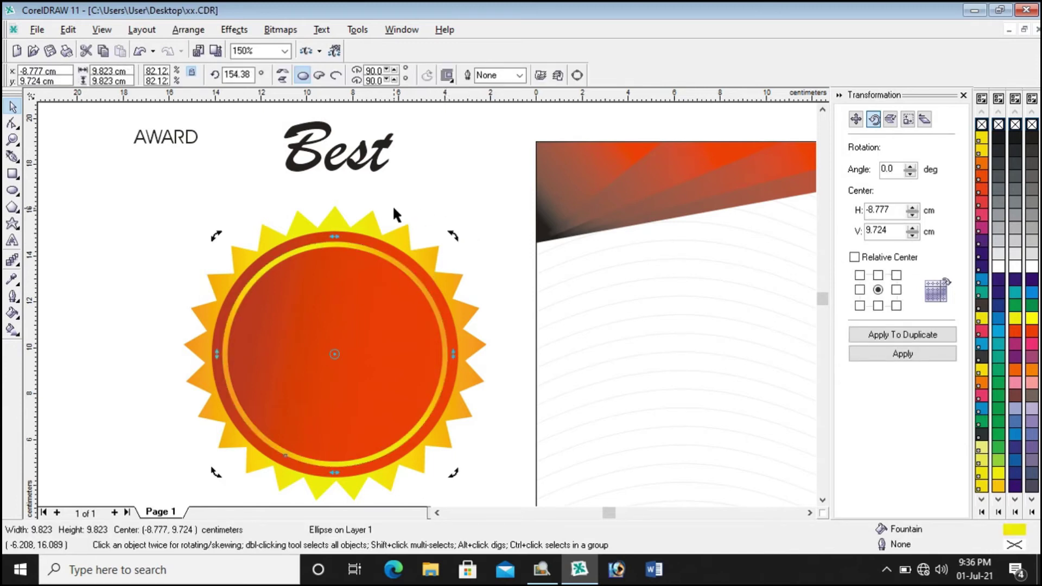
Step: Rotate the badge's yellow circle further about its centre to about 231.1 degrees
drag(456, 235, 342, 217)
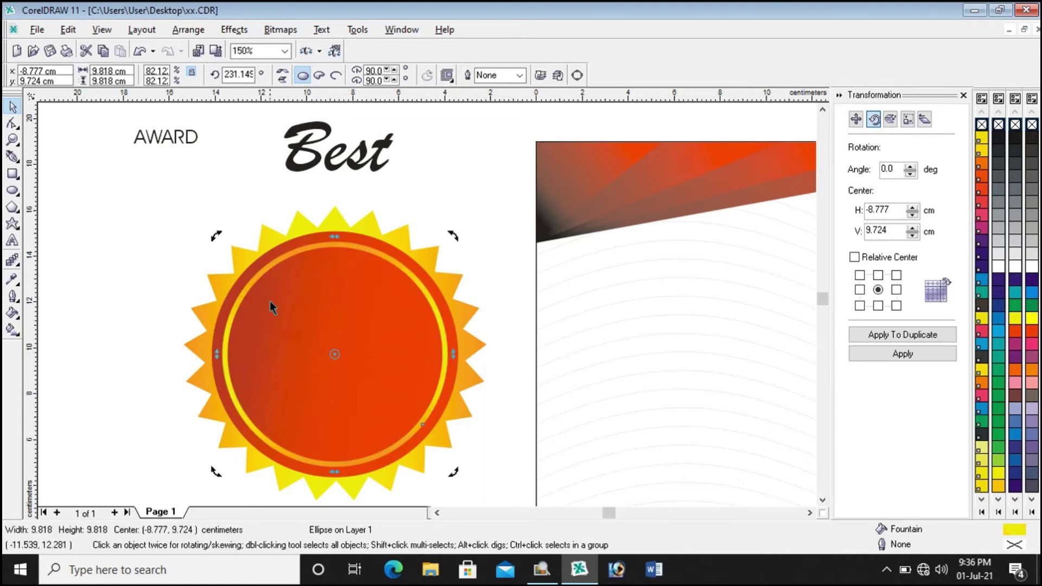
mouse_move(464, 235)
mouse_down()
mouse_move(449, 232)
mouse_move(460, 245)
mouse_up()
click(474, 227)
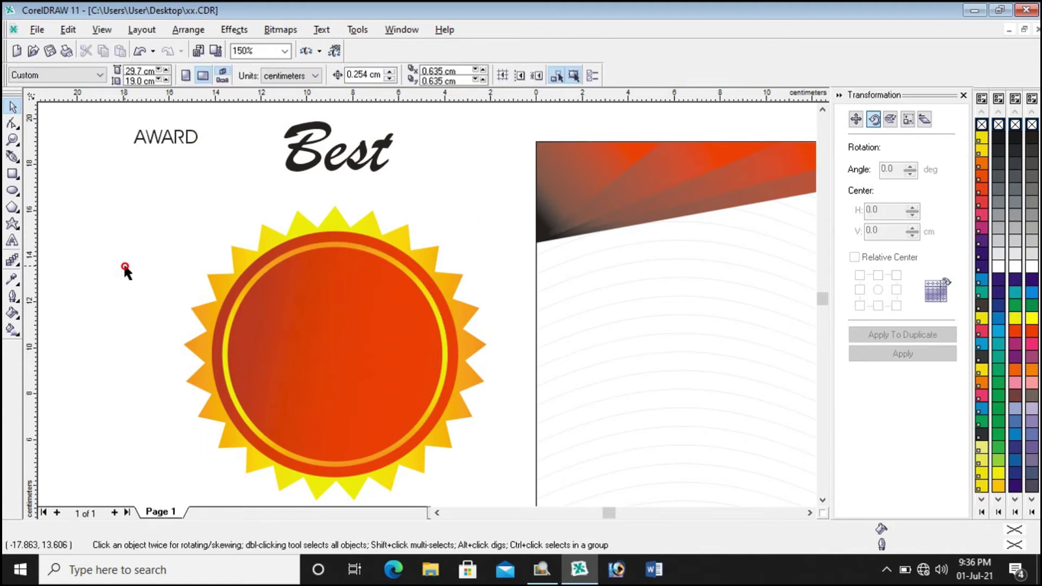
Step: Move the "Best" text into the upper half of the badge's inner circle and enlarge it to about 121 pt
click(308, 170)
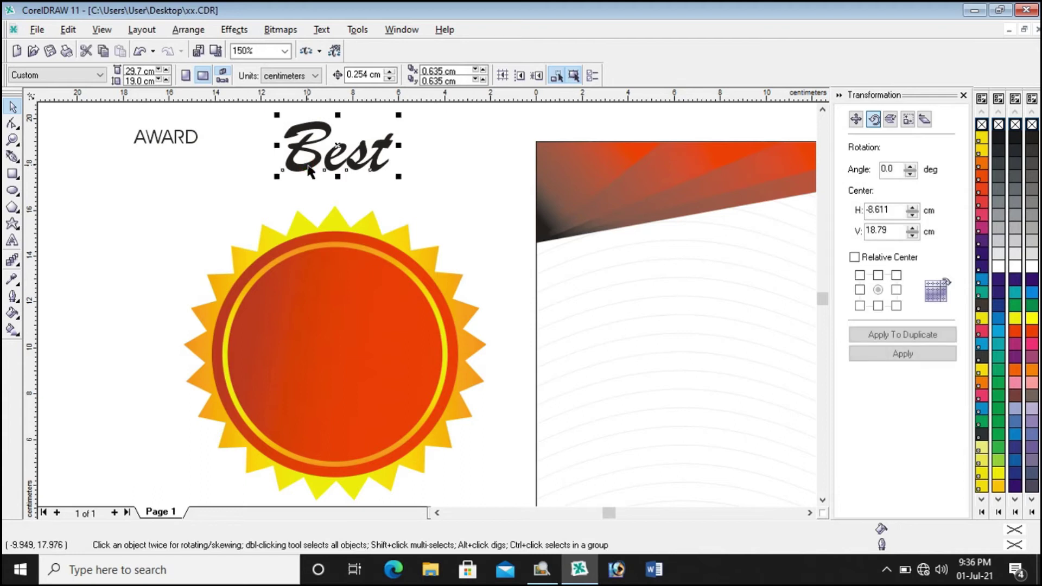
drag(337, 148, 318, 327)
drag(381, 352, 337, 326)
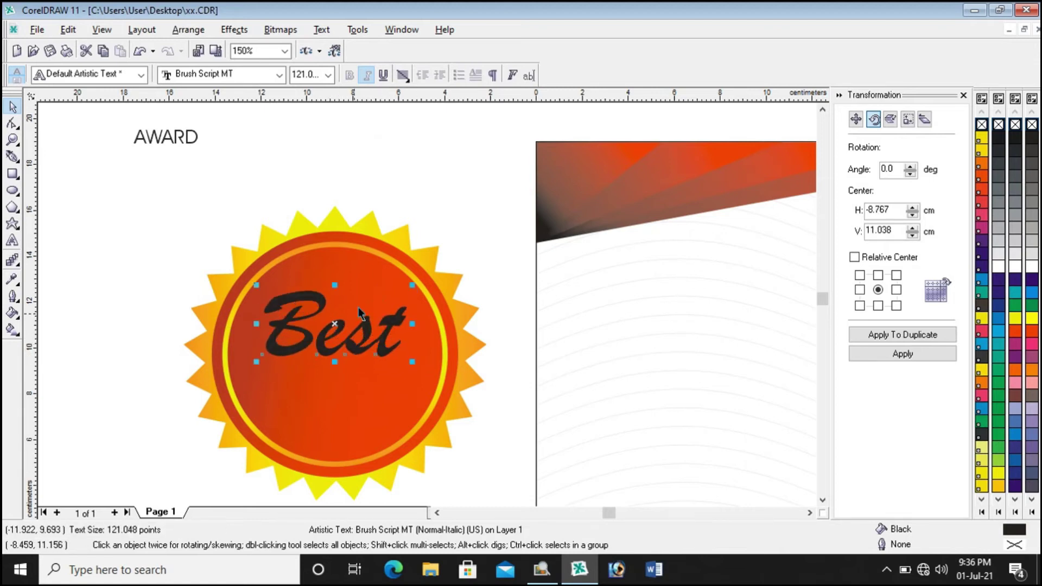
click(455, 174)
Step: Copy only the fill property from the starburst to the "Best" text
click(402, 322)
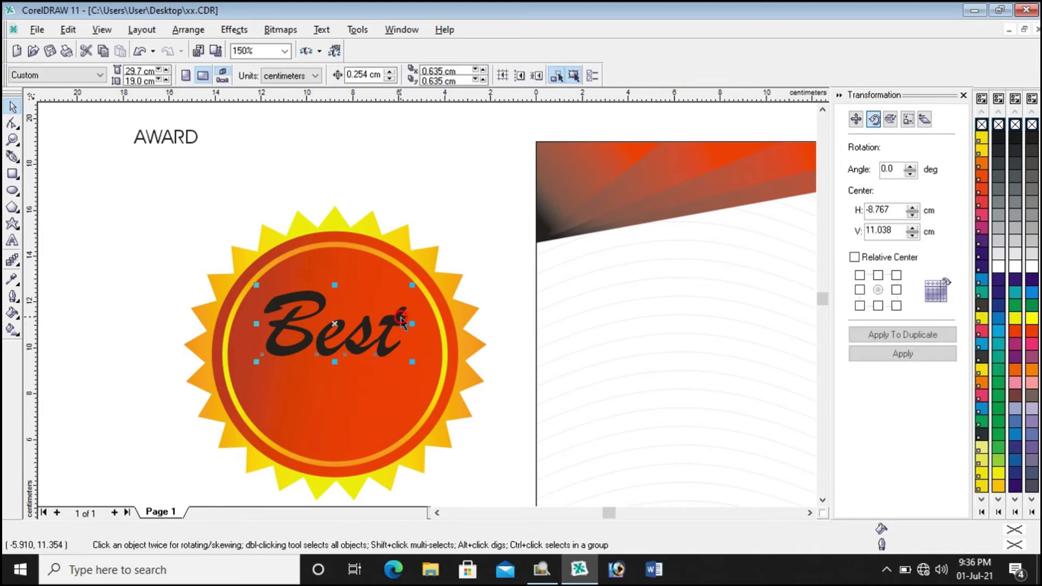
click(69, 30)
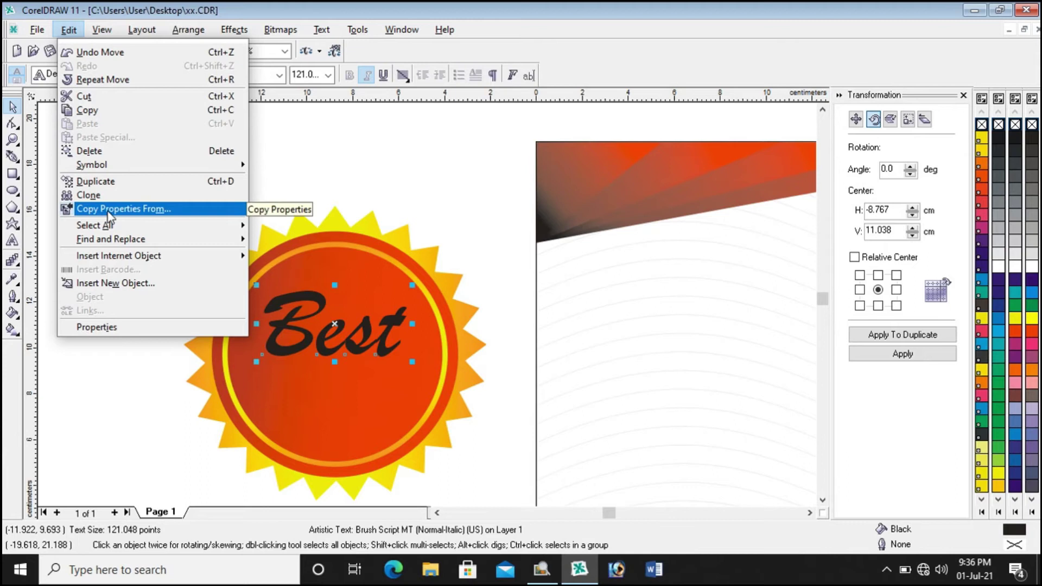
click(109, 209)
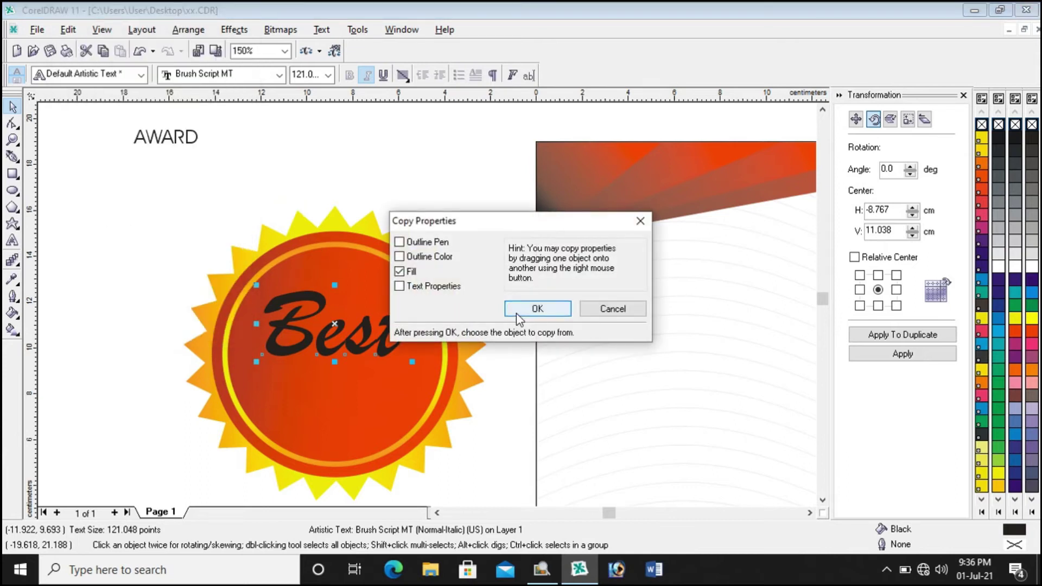
click(559, 308)
click(362, 222)
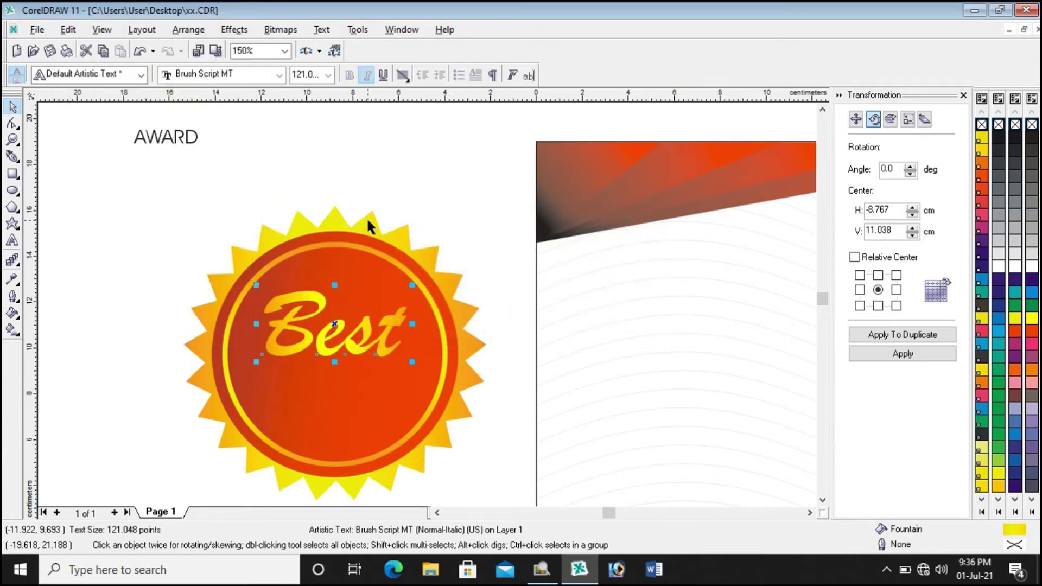
click(374, 183)
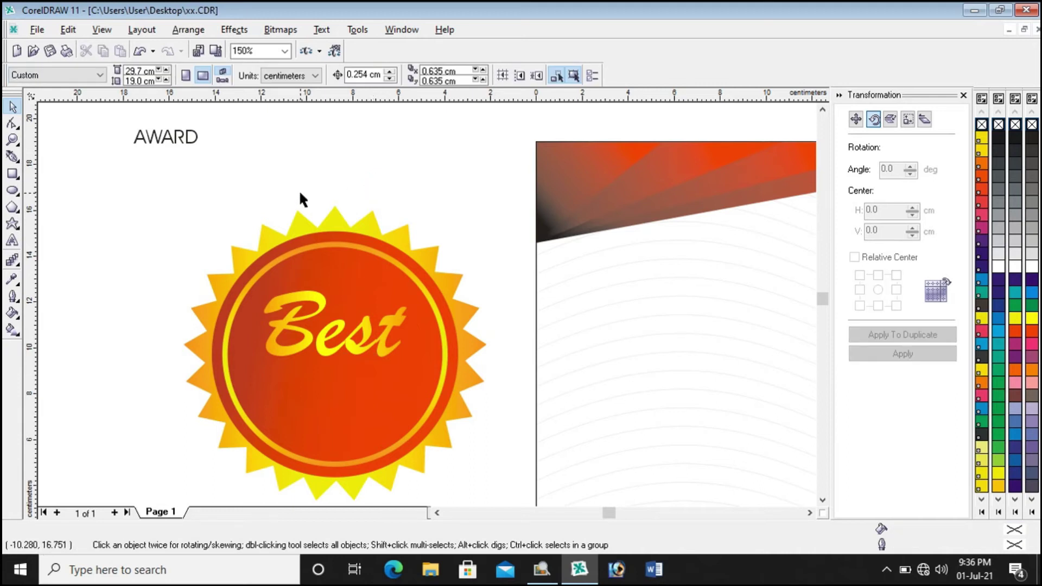
Step: Move the "Best" text slightly upward inside the badge
click(322, 309)
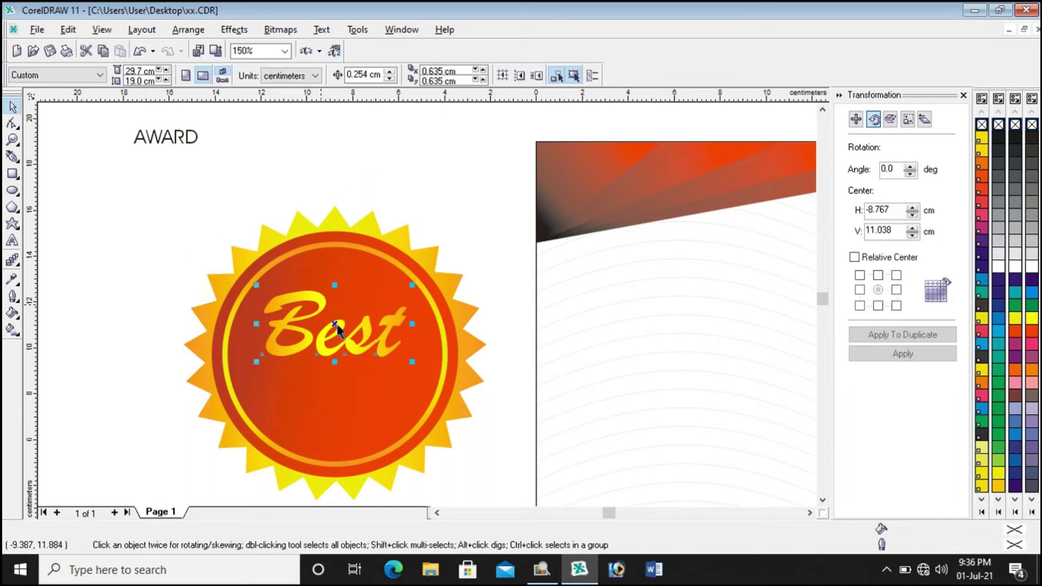
drag(337, 329, 339, 325)
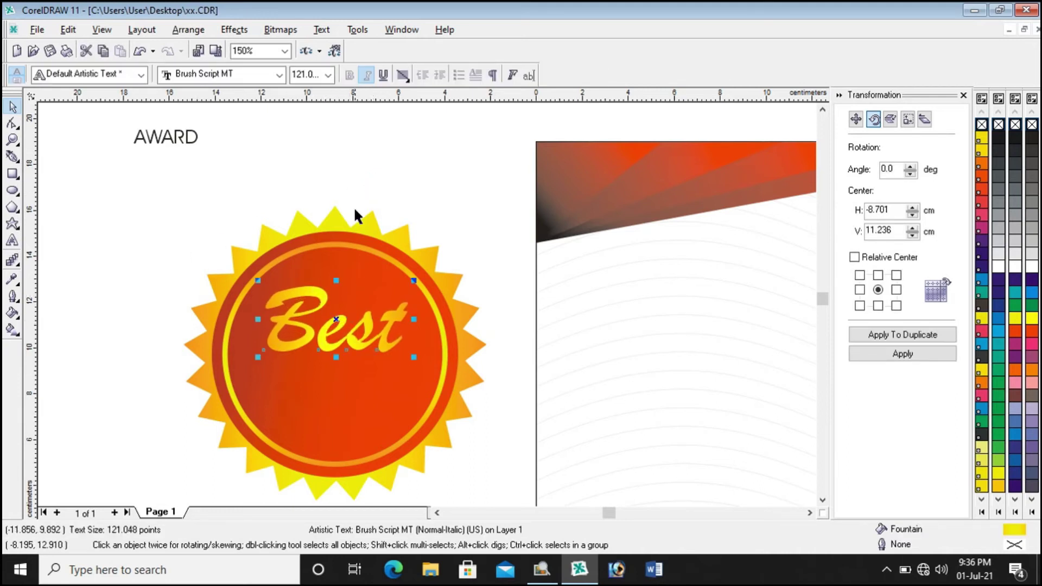
click(358, 174)
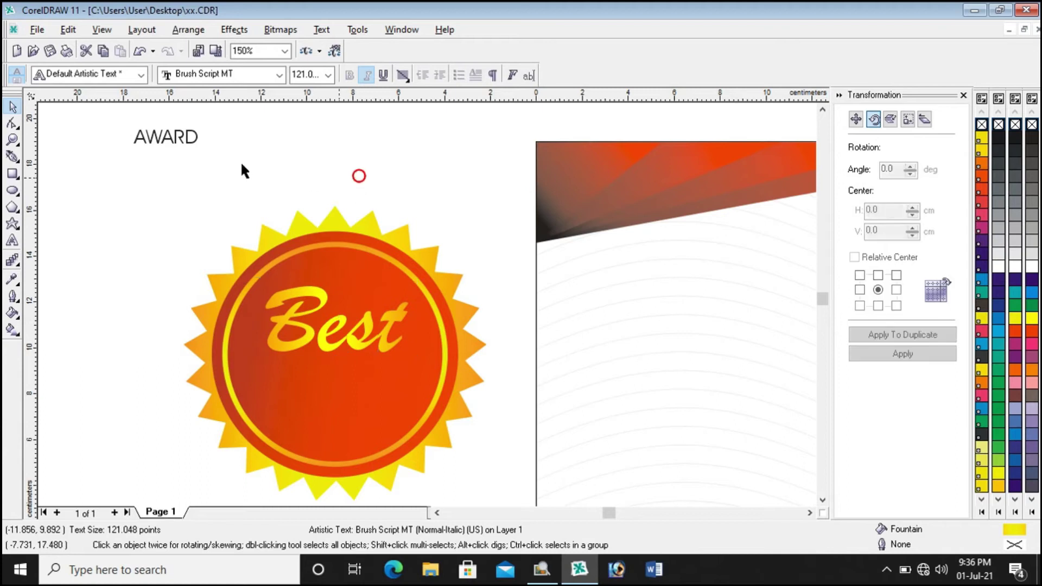
Step: Change the font of the "AWARD" text to Arial Black
click(189, 141)
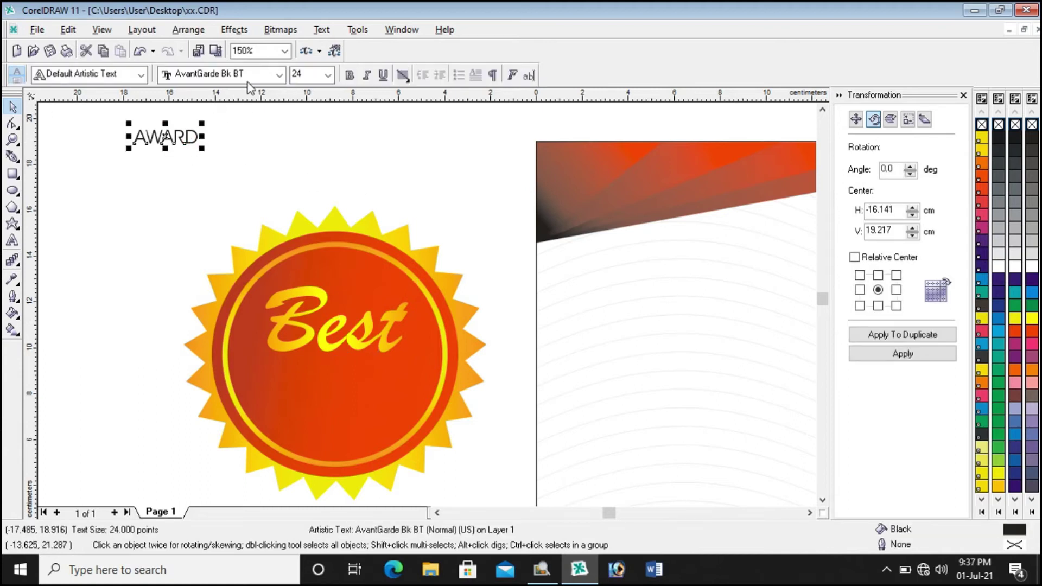
click(277, 78)
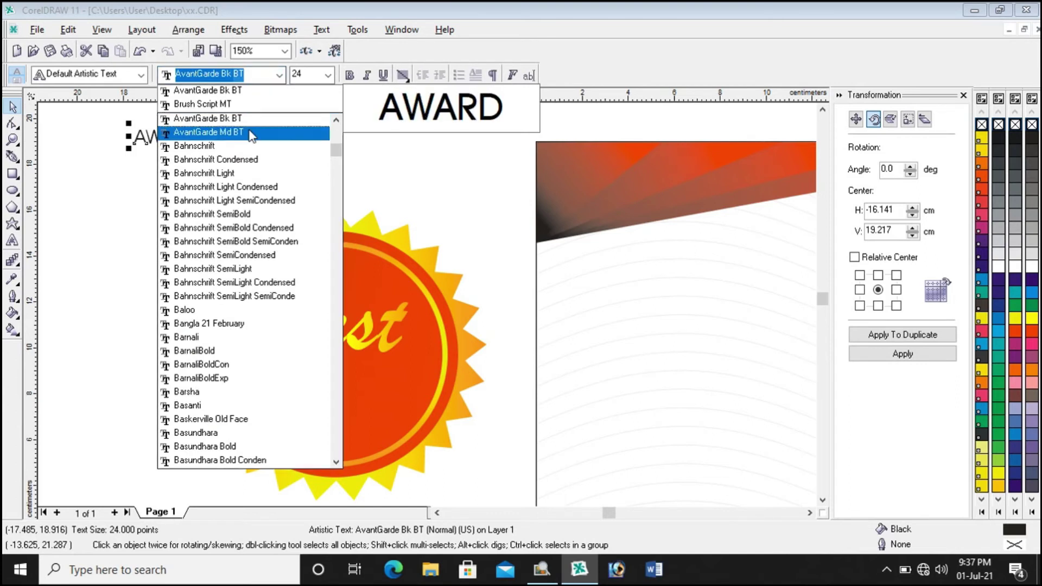
scroll(218, 197, up, 12)
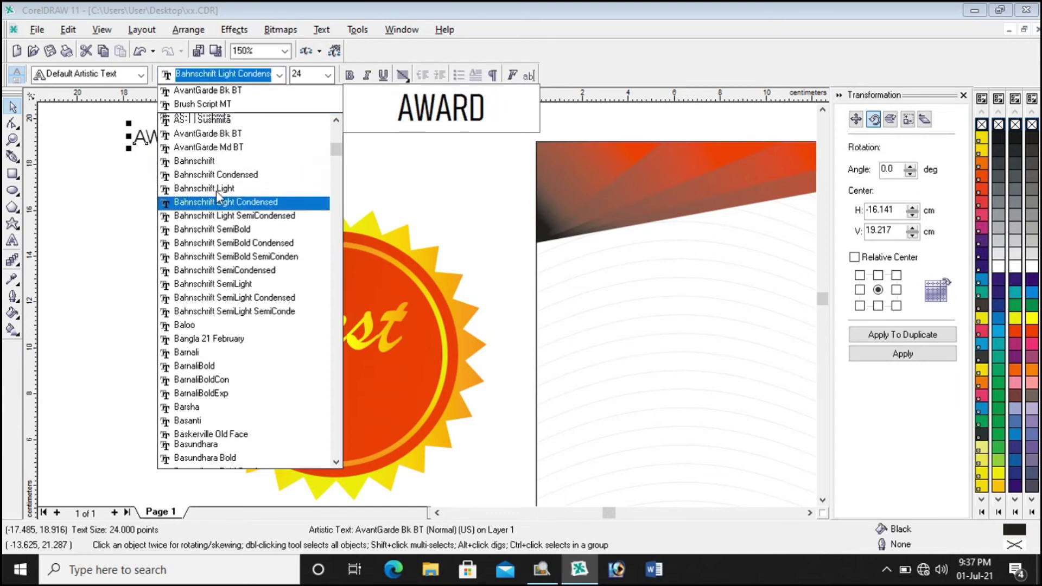
scroll(219, 197, up, 6)
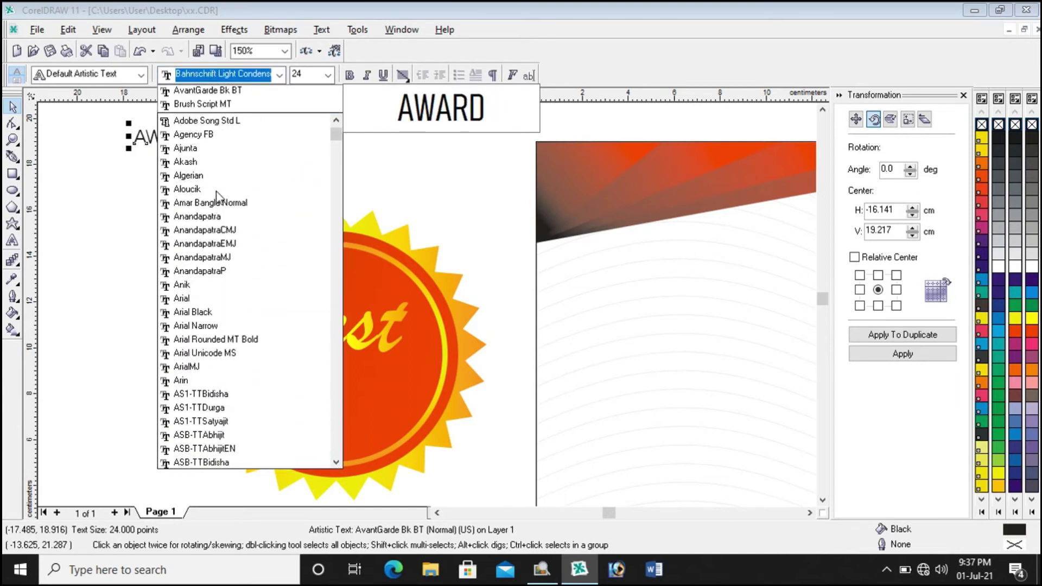
scroll(218, 197, down, 3)
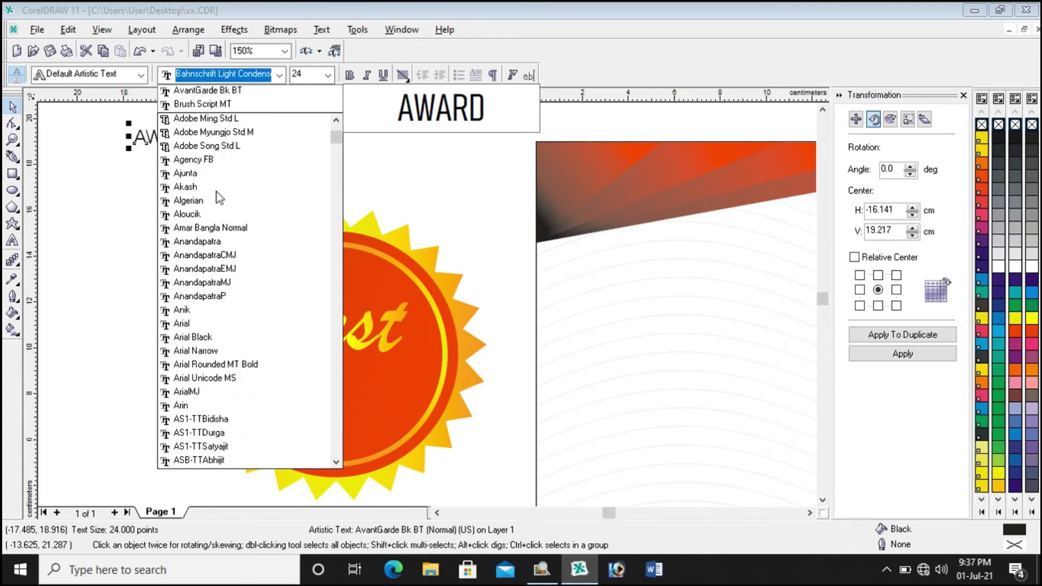
click(198, 337)
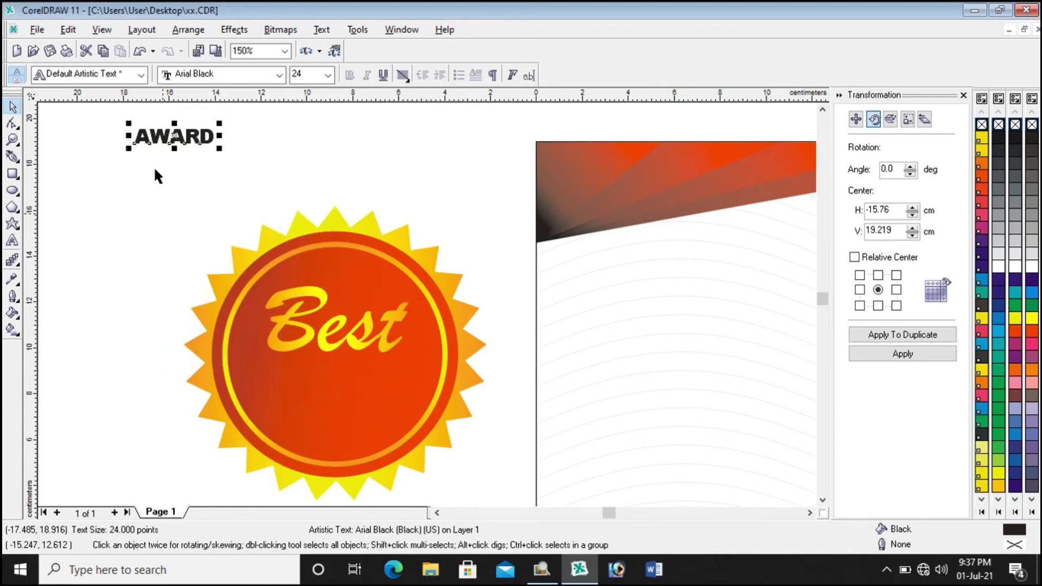
Step: Place the "AWARD" text directly below "Best" in the badge and enlarge it to about 52 pt
drag(172, 135, 429, 398)
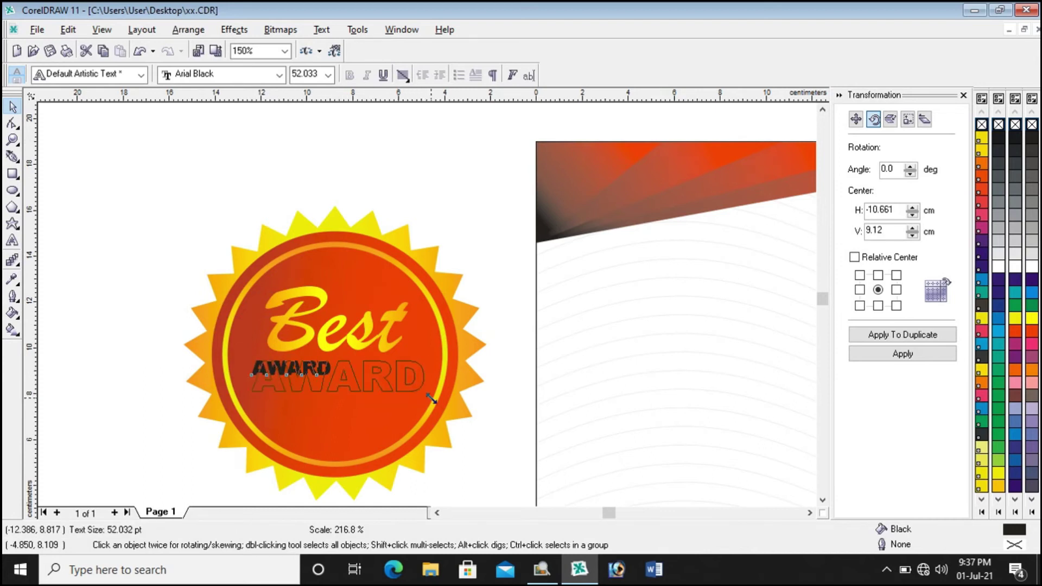
click(109, 335)
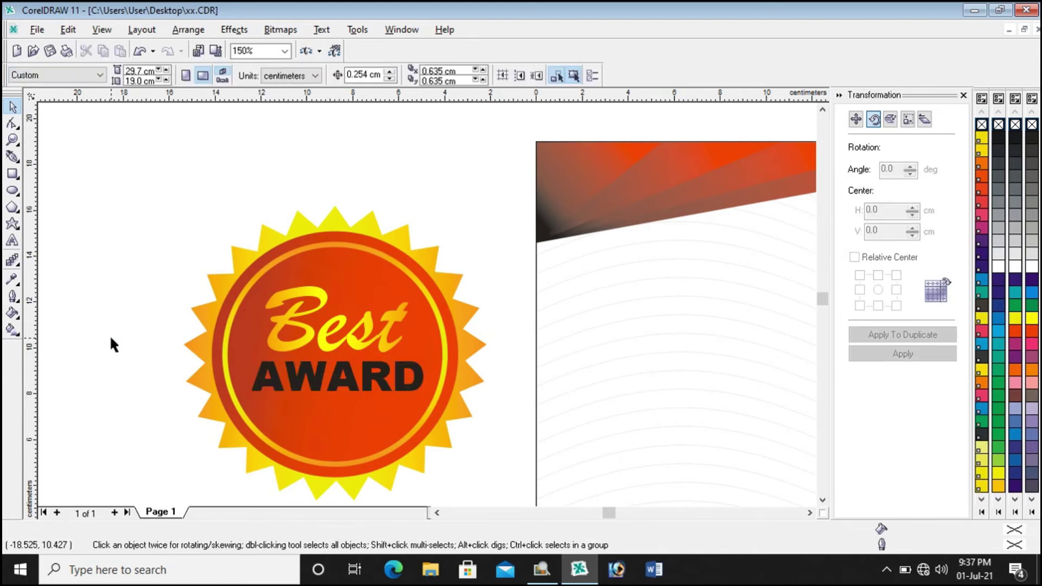
Step: Copy only the fill property from the starburst to the "AWARD" text
click(257, 383)
click(69, 31)
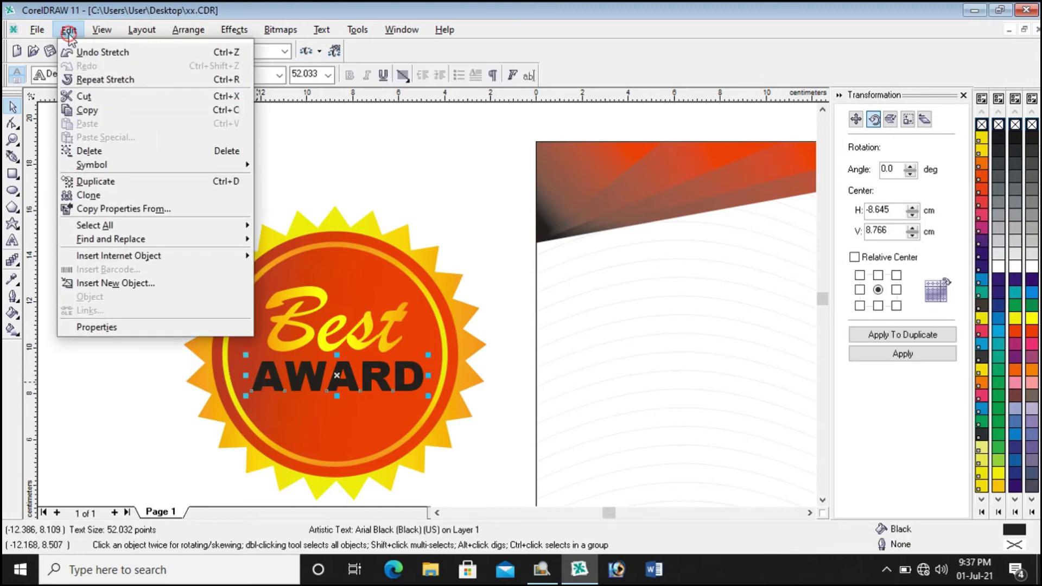
click(90, 209)
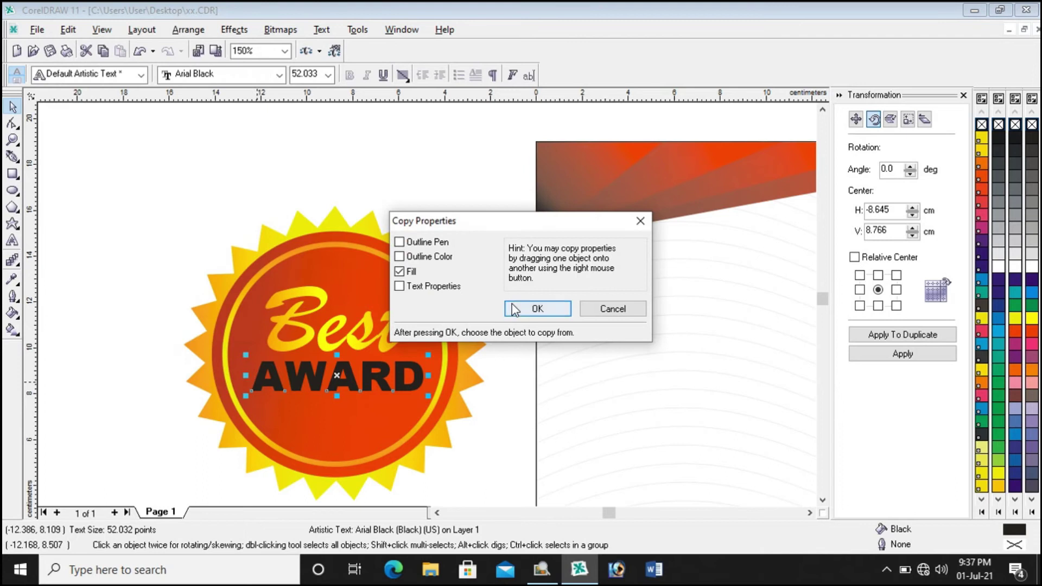
click(540, 308)
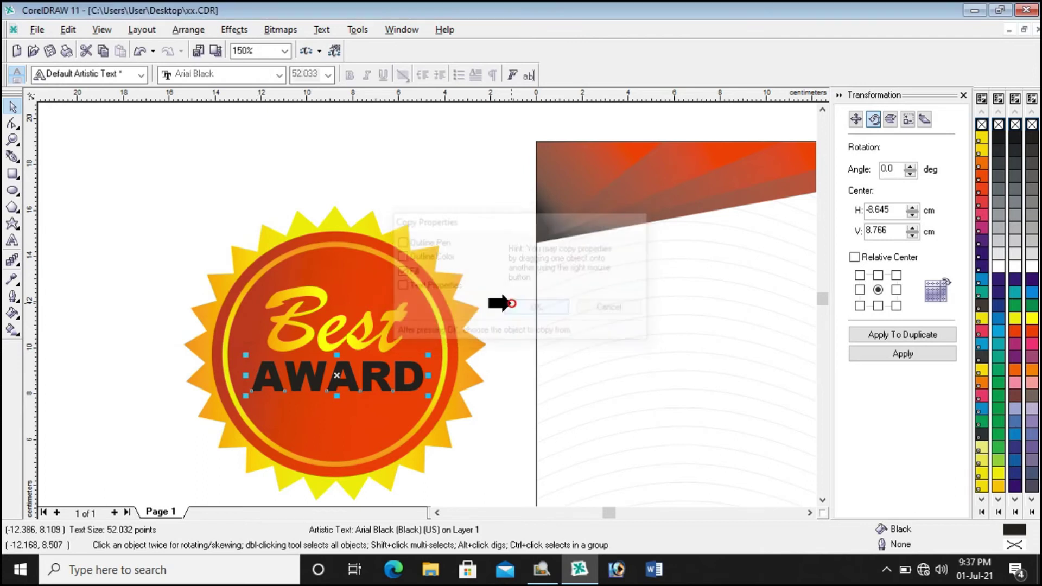
click(374, 217)
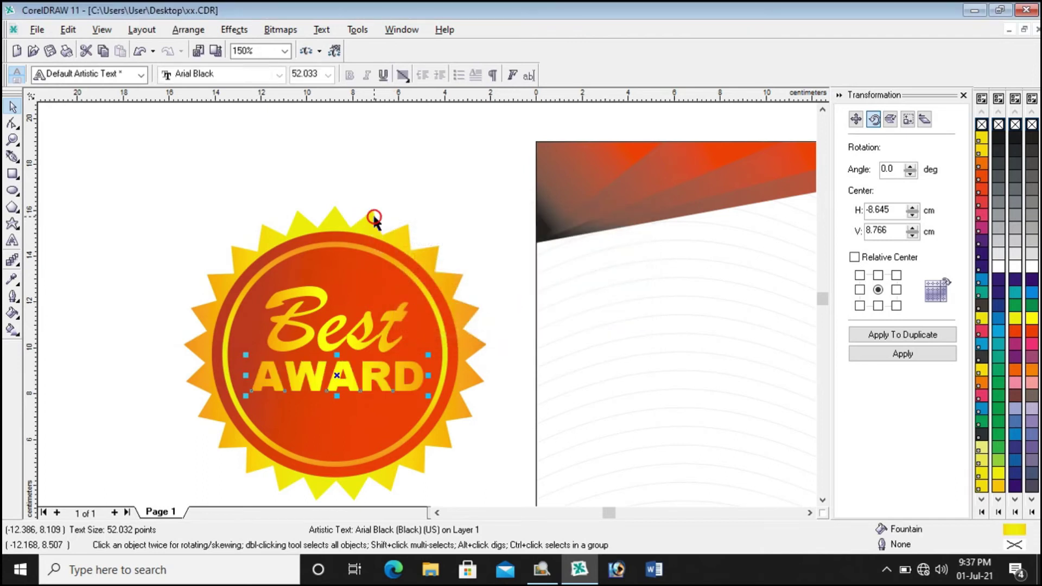
click(378, 166)
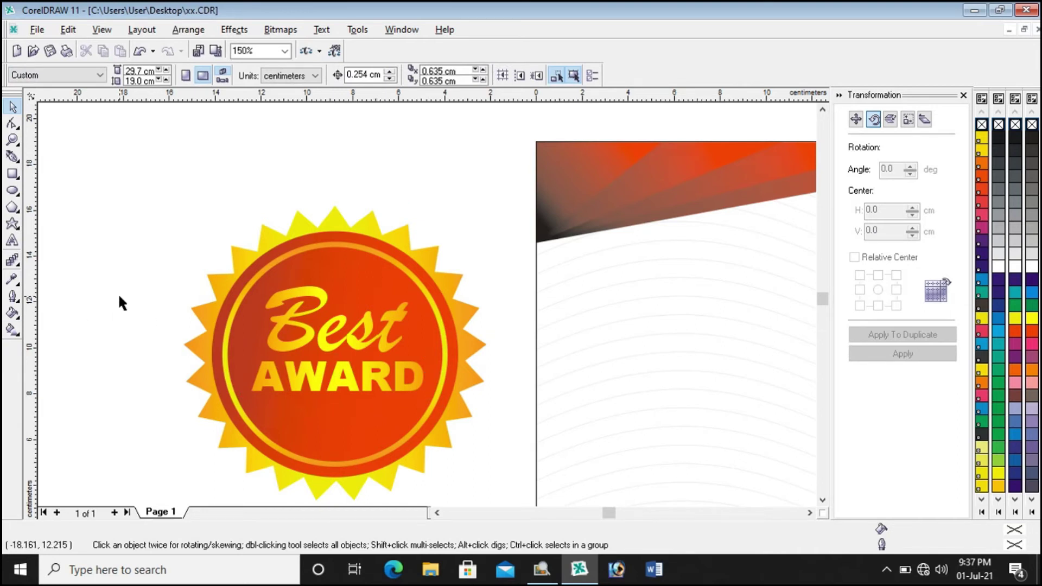
Step: Move the "Best" and "AWARD" texts together slightly up and to the left to centre them in the badge
click(325, 301)
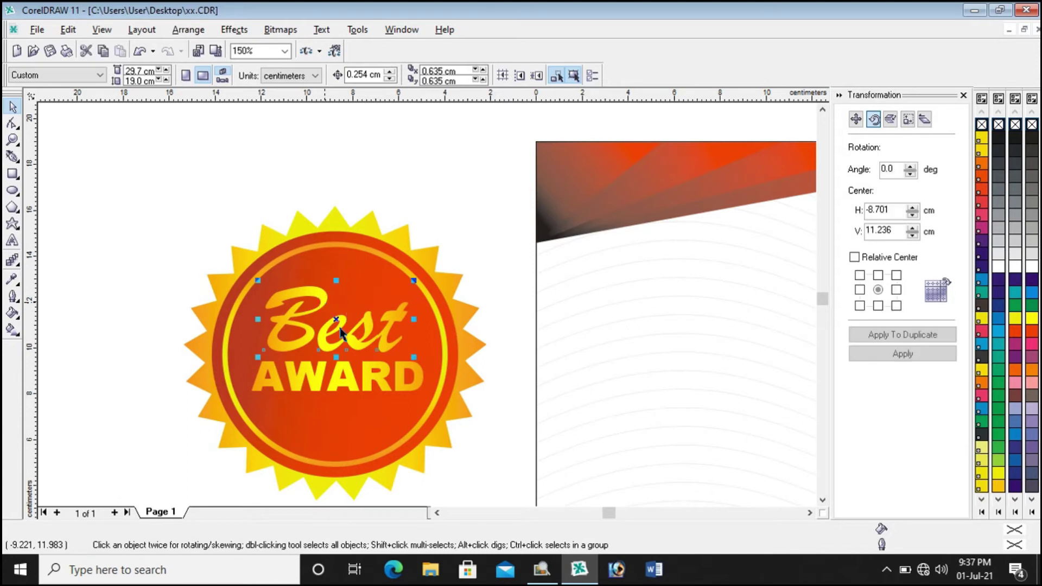
click(367, 380)
drag(339, 377, 336, 373)
click(385, 209)
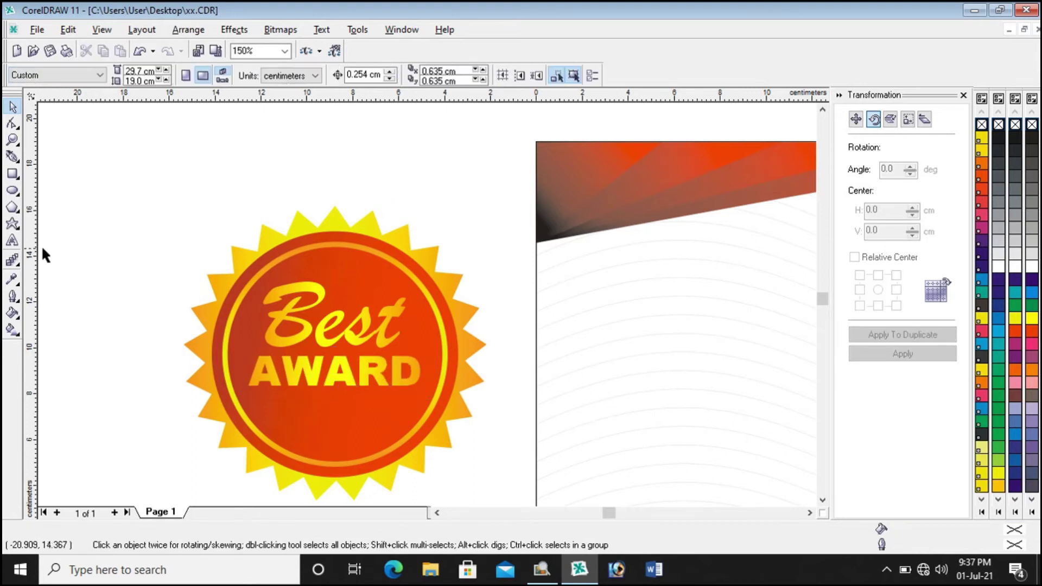
Step: Draw a five-pointed star centred below "AWARD" and enlarge it to about 1.85 by 1.62 cm
click(12, 223)
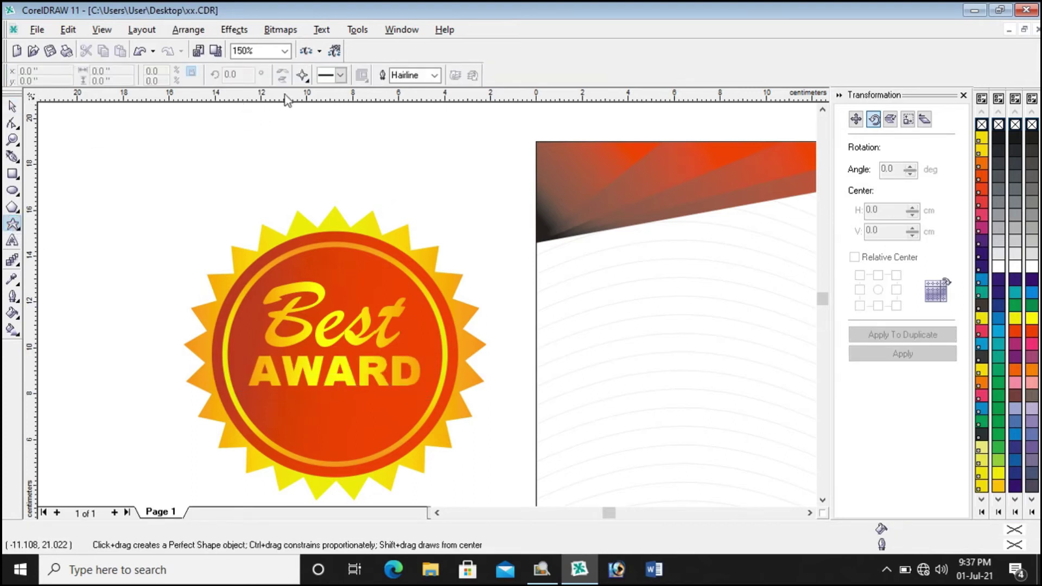
click(303, 75)
click(327, 112)
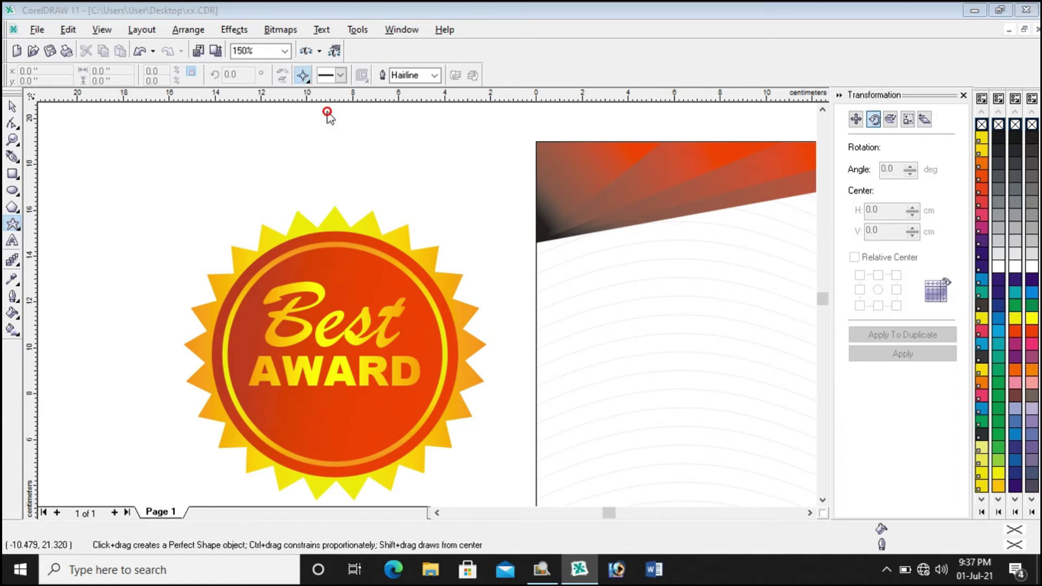
drag(320, 405, 360, 437)
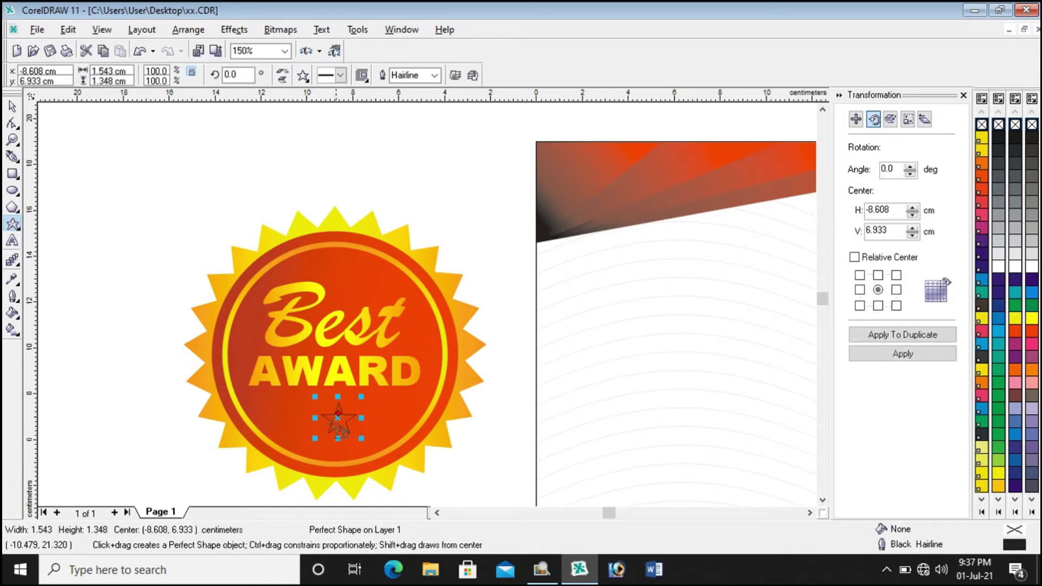
drag(317, 400, 309, 393)
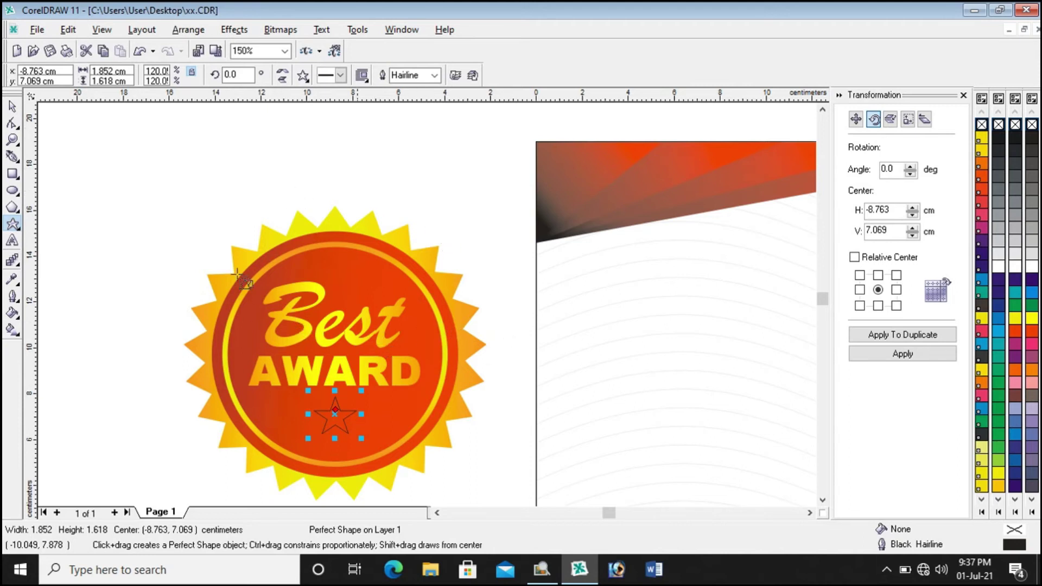
Step: Copy only the starburst's fill to the five-pointed star and set the star's outline width to None
click(68, 29)
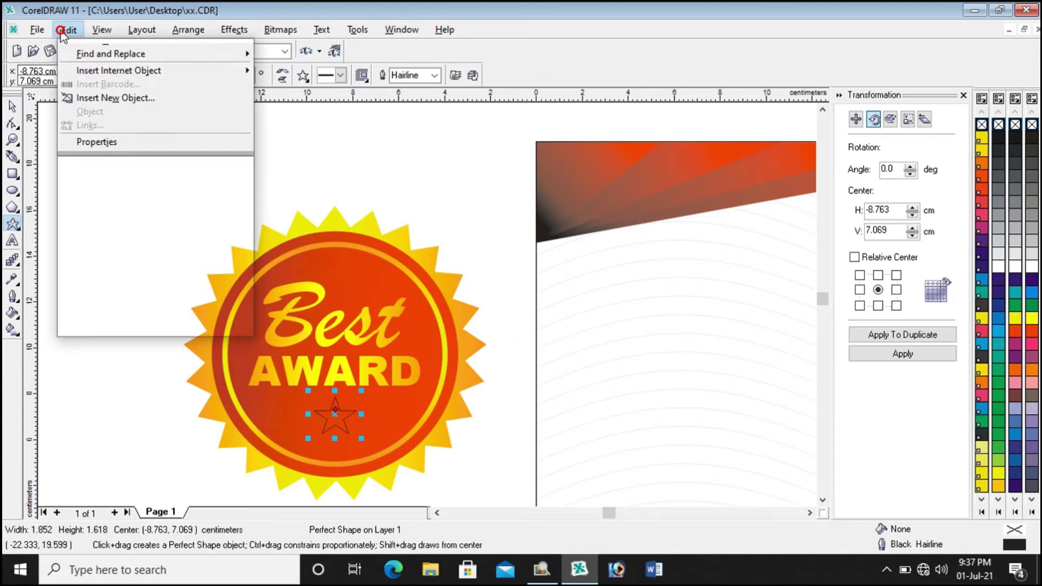
click(108, 209)
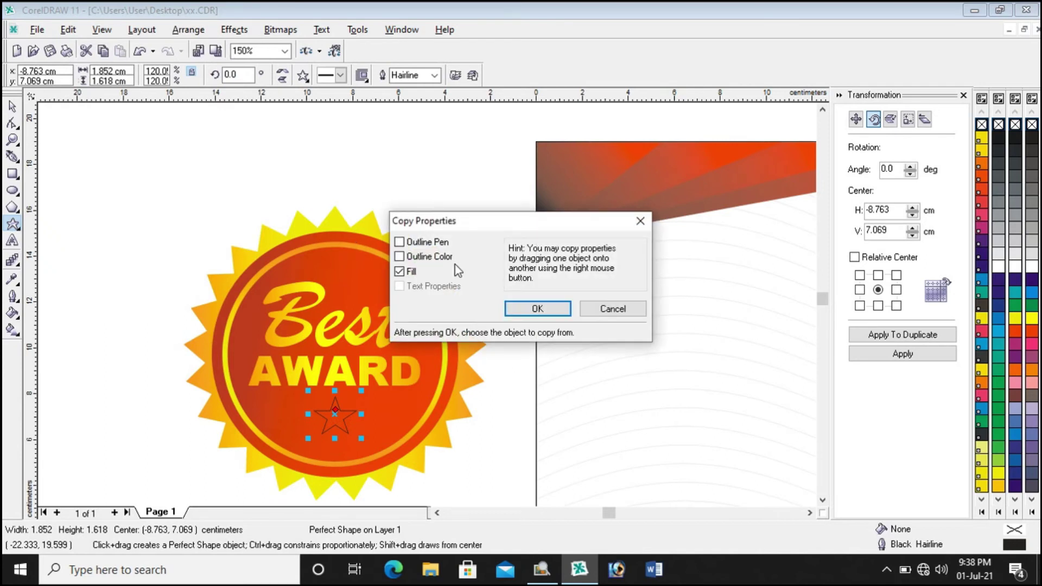
click(538, 309)
click(360, 223)
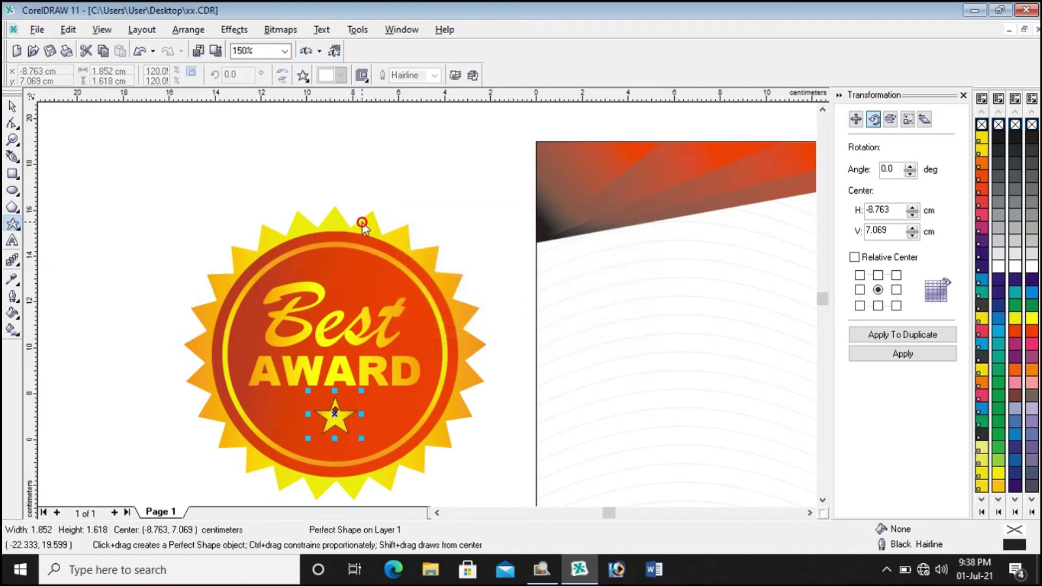
click(435, 75)
click(401, 90)
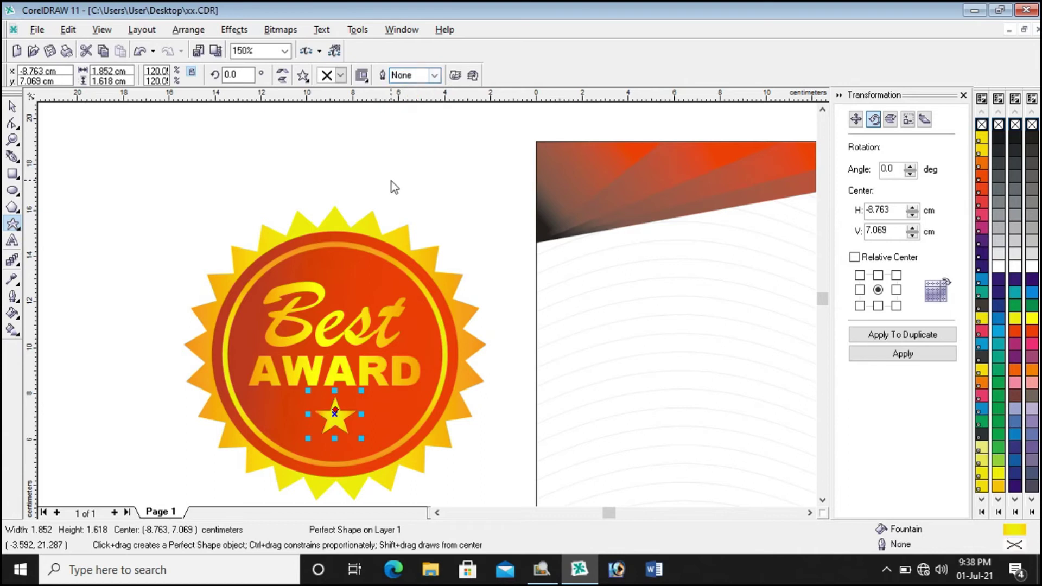
Step: Rotate the five-pointed star below "AWARD" counterclockwise to an angle of about 13.4 degrees
click(10, 107)
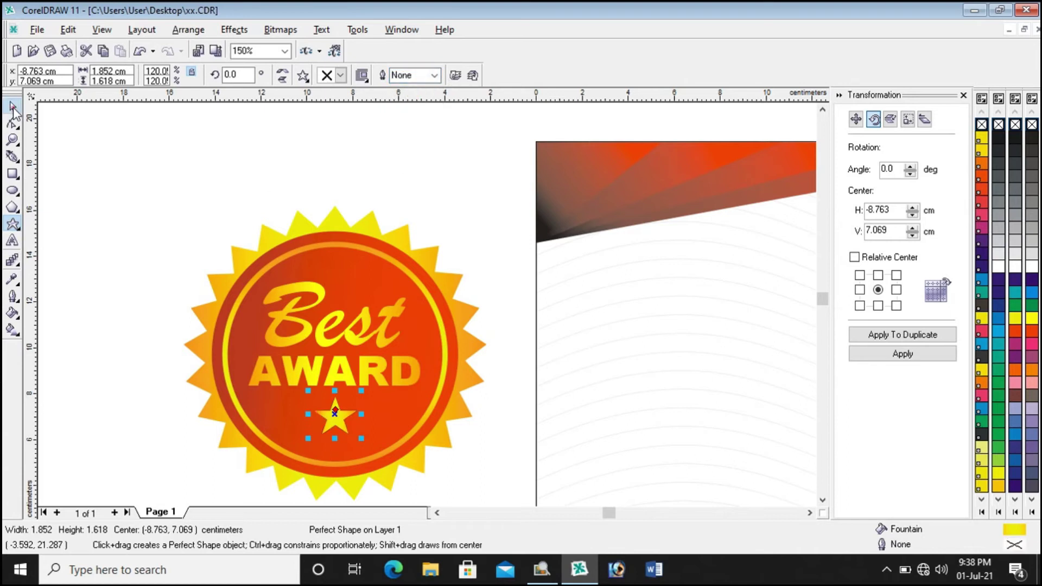
click(139, 186)
click(332, 416)
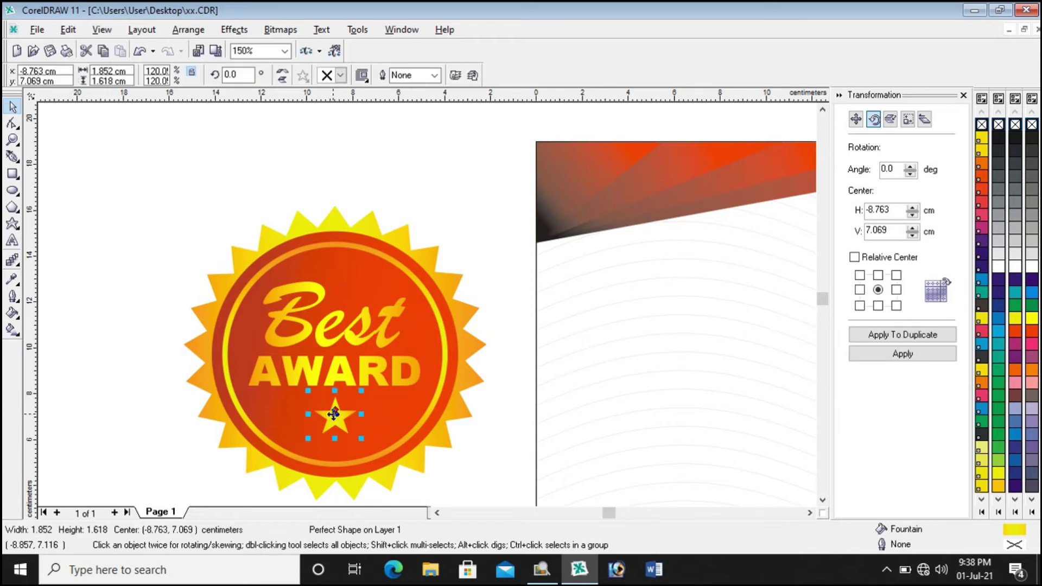
click(334, 416)
drag(362, 395, 356, 389)
click(132, 405)
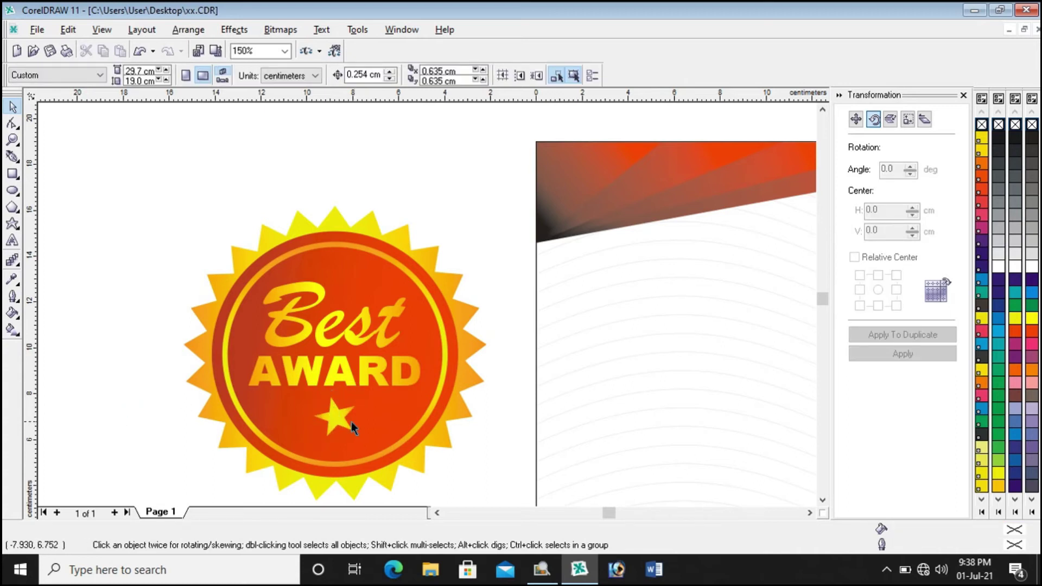
Step: Place a smaller copy of the tilted star to its left, about 1.02 by 0.96 cm
click(338, 421)
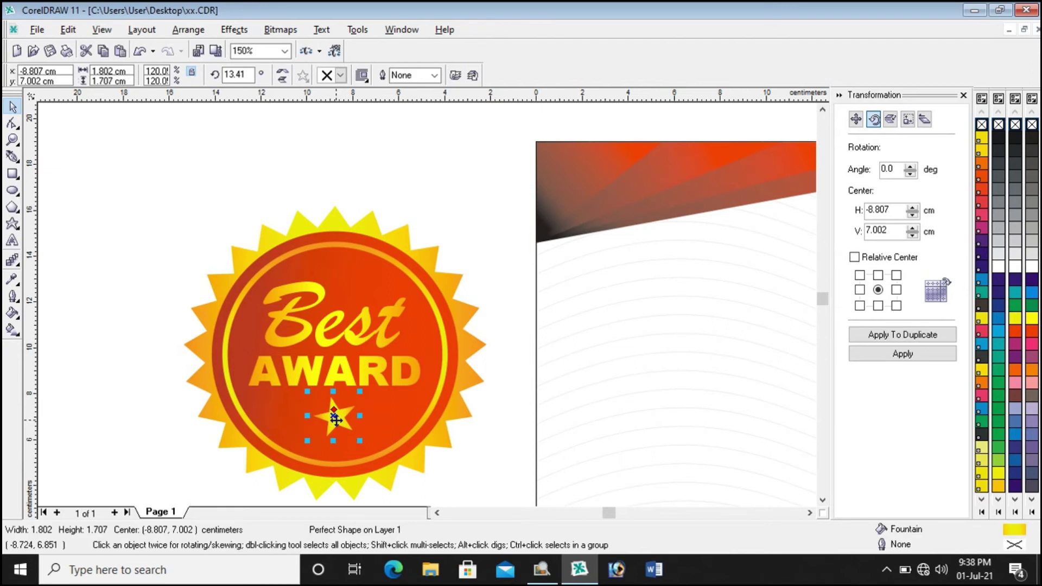
drag(360, 441, 292, 417)
click(103, 402)
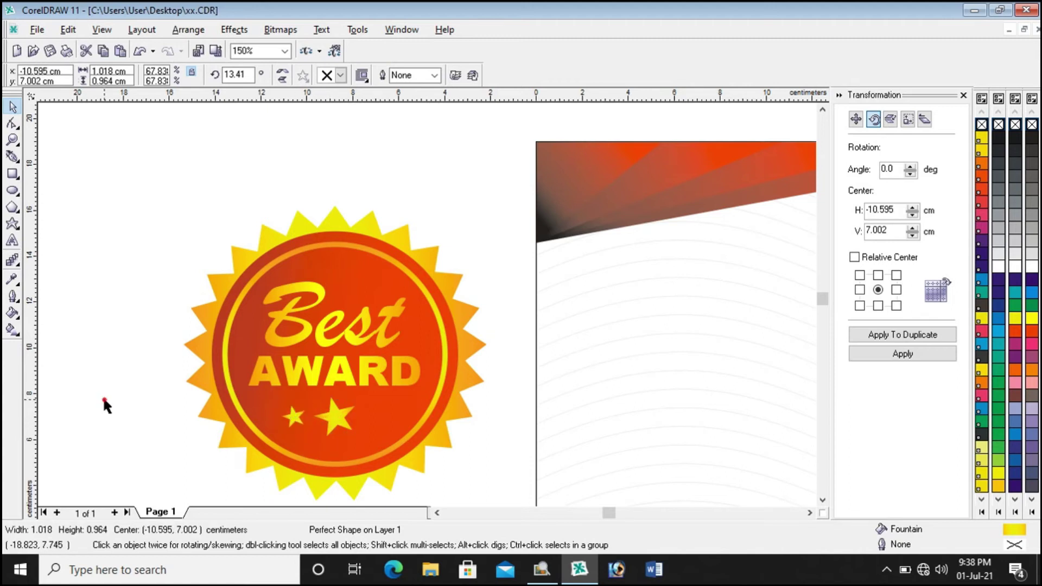
scroll(266, 418, up, 1)
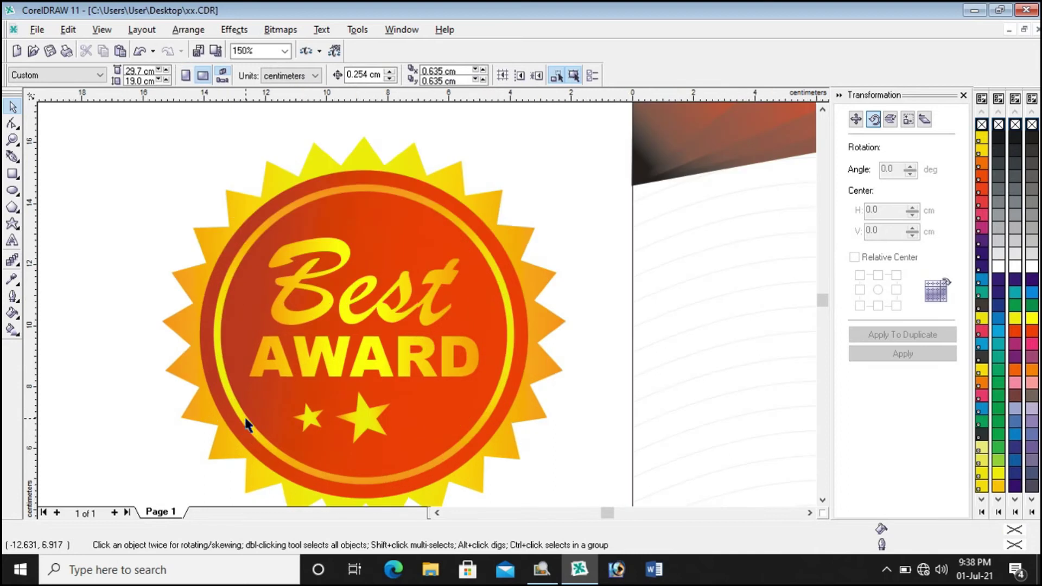
Step: Rotate the large centre star clockwise to about 359.1 degrees so it stands nearly upright
click(316, 427)
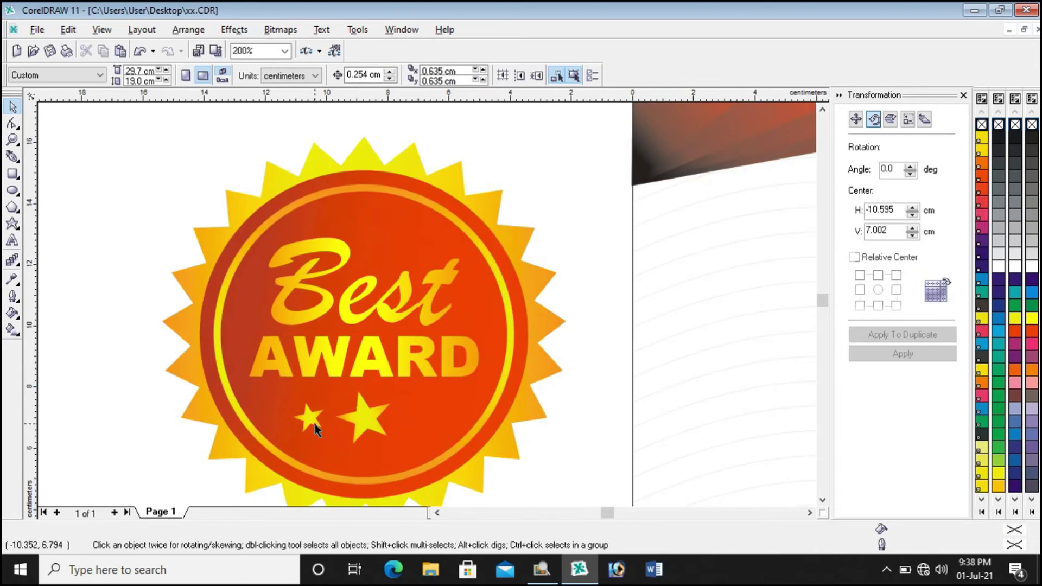
click(360, 422)
click(360, 422)
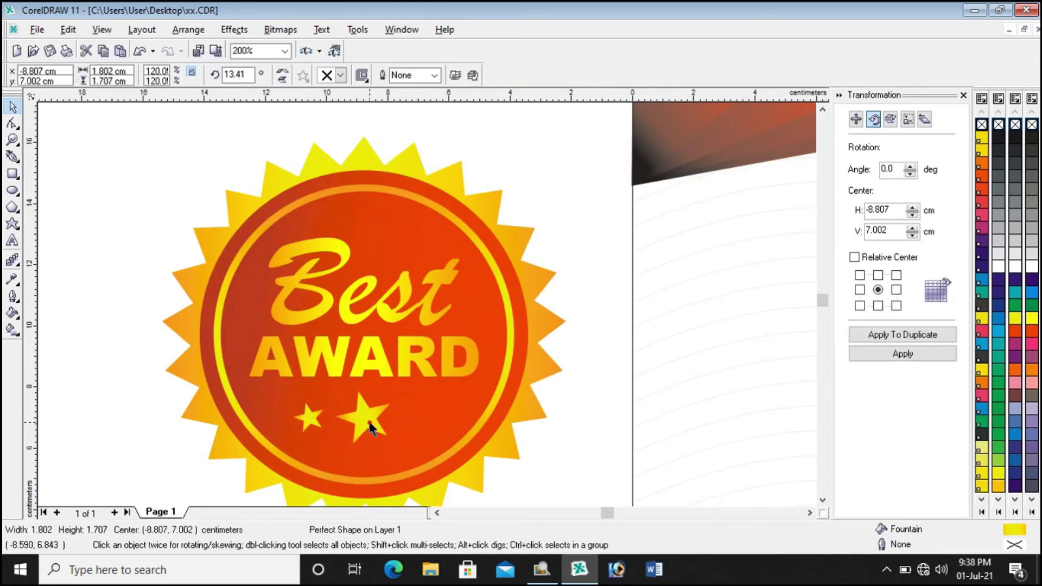
click(396, 381)
click(374, 417)
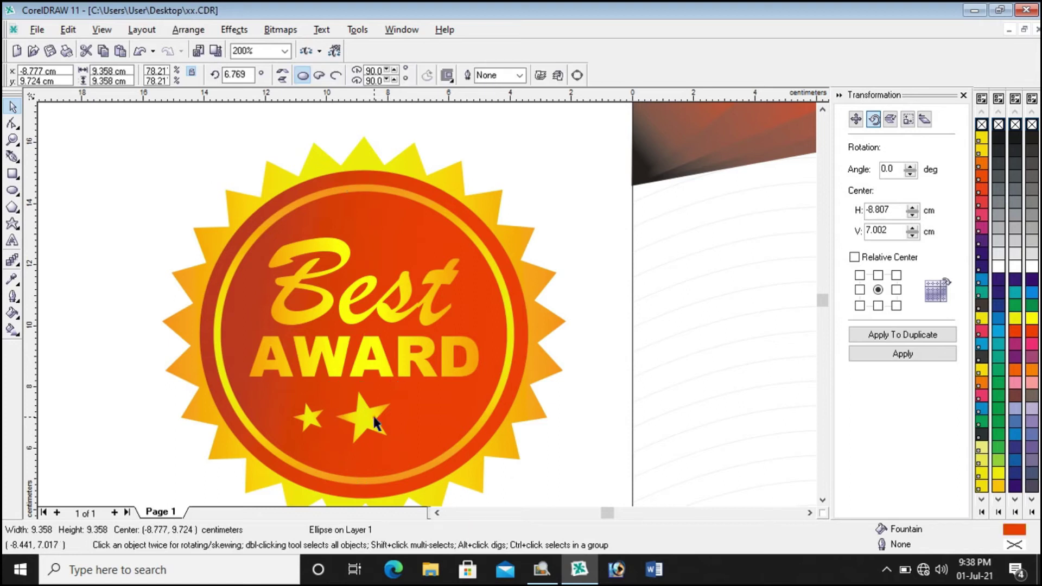
click(364, 422)
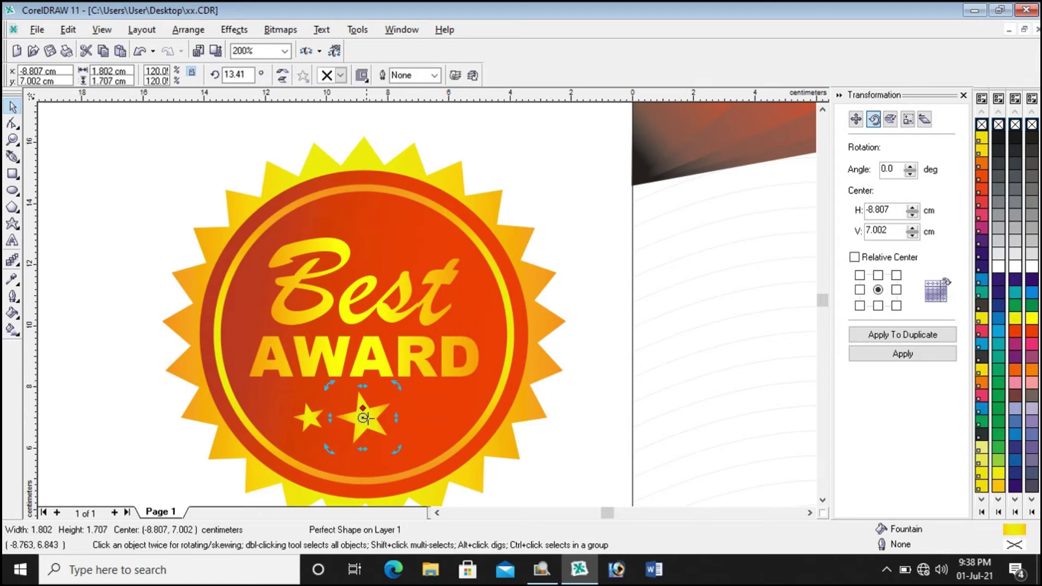
drag(395, 385, 401, 396)
click(161, 441)
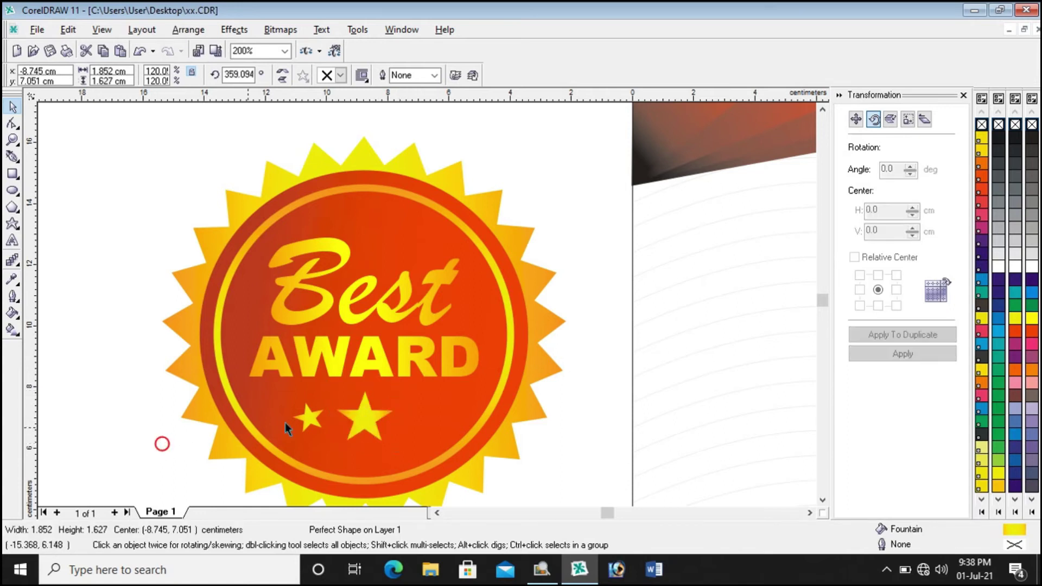
Step: Place a copy of the small star on the right side of the large centre star
click(309, 418)
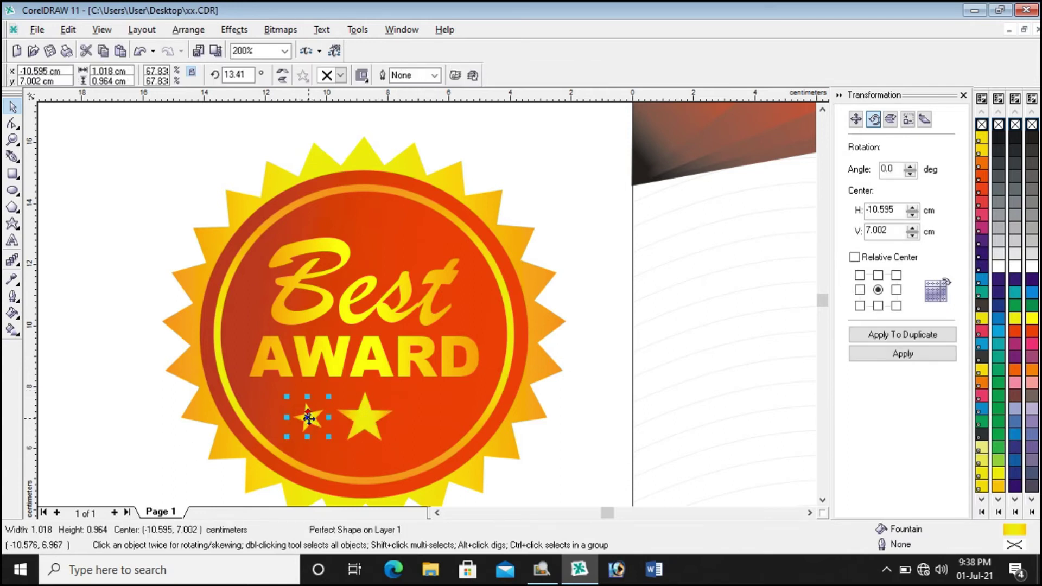
drag(309, 418, 421, 417)
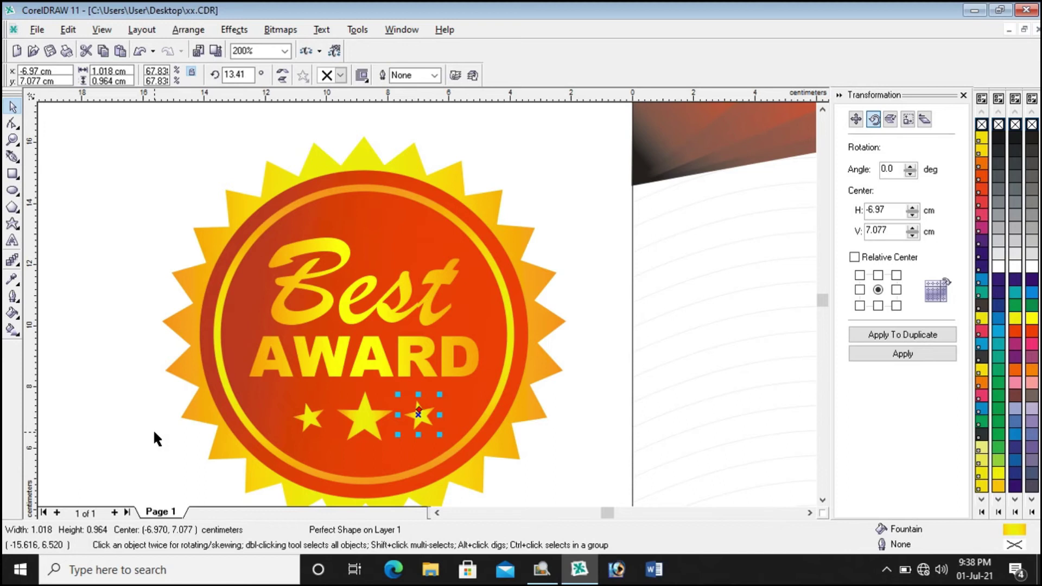
click(154, 428)
Step: Draw a tall rectangle about 4.37 by 11.92 cm at the lower left of the badge and convert it to curves
scroll(153, 428, down, 1)
scroll(177, 452, up, 1)
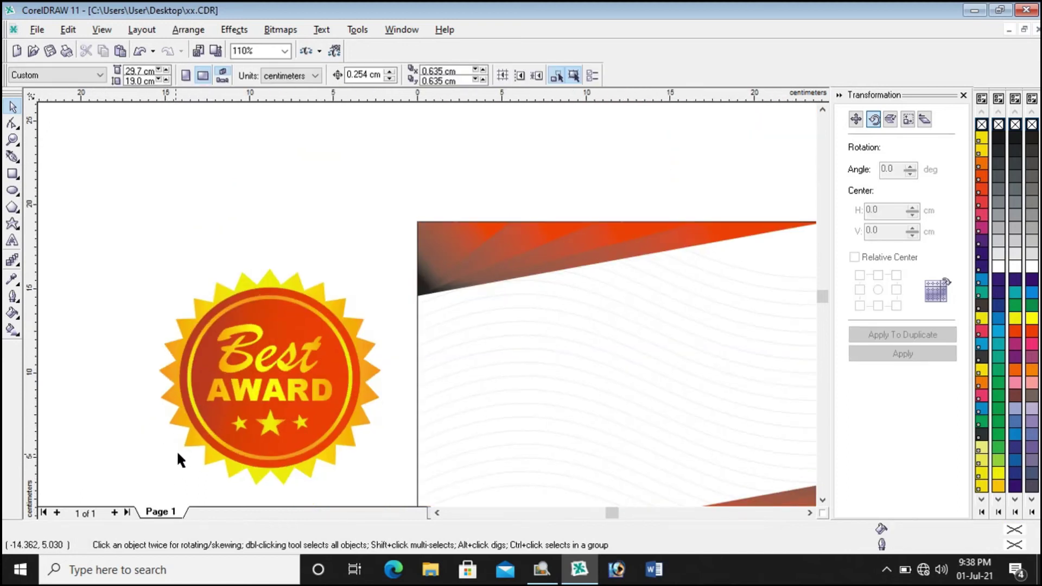
click(822, 501)
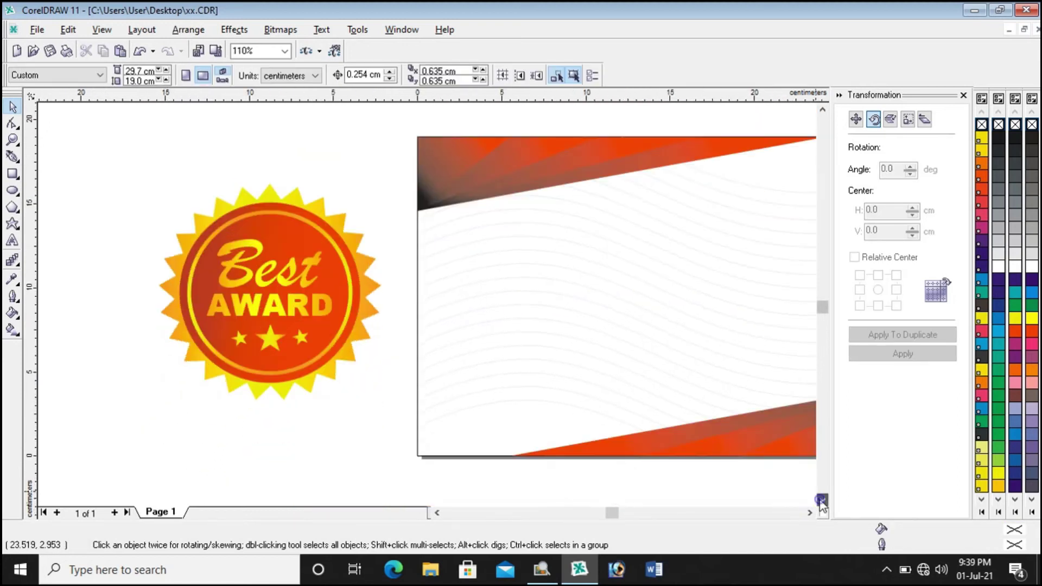
click(822, 500)
scroll(170, 233, down, 1)
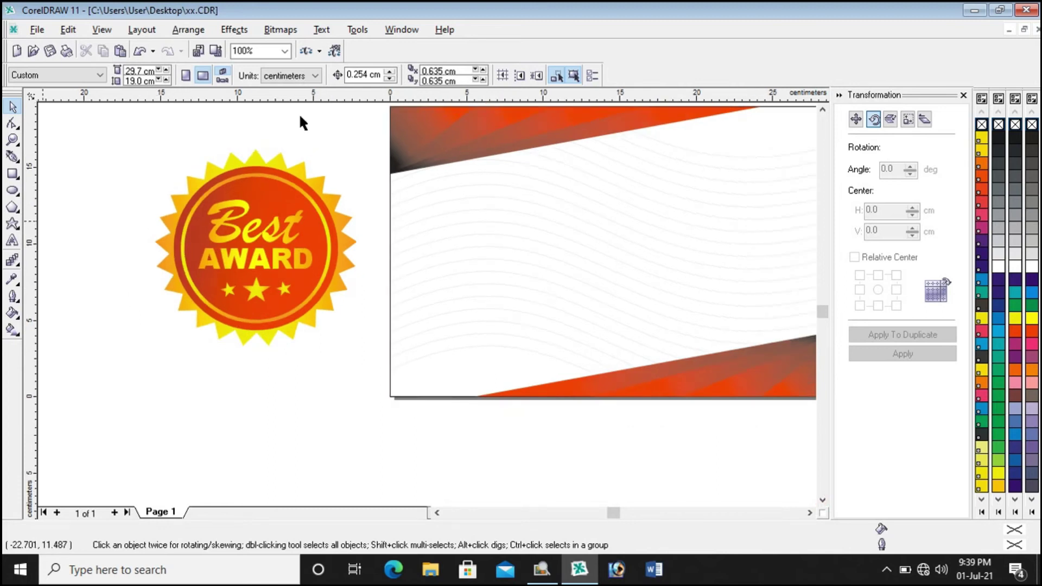
click(11, 175)
mouse_move(88, 302)
mouse_down()
mouse_move(145, 433)
mouse_move(156, 490)
mouse_up()
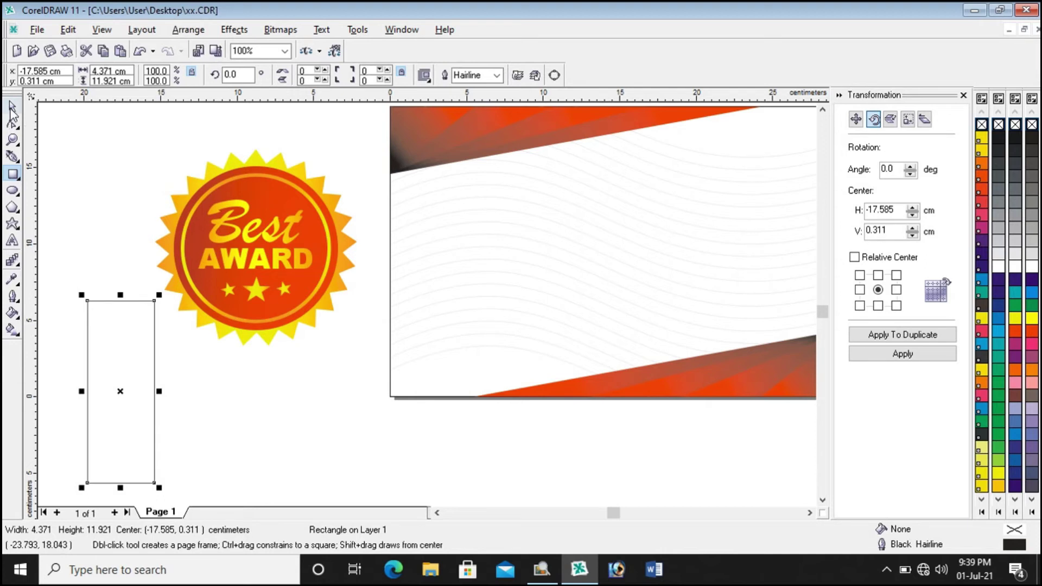
click(190, 33)
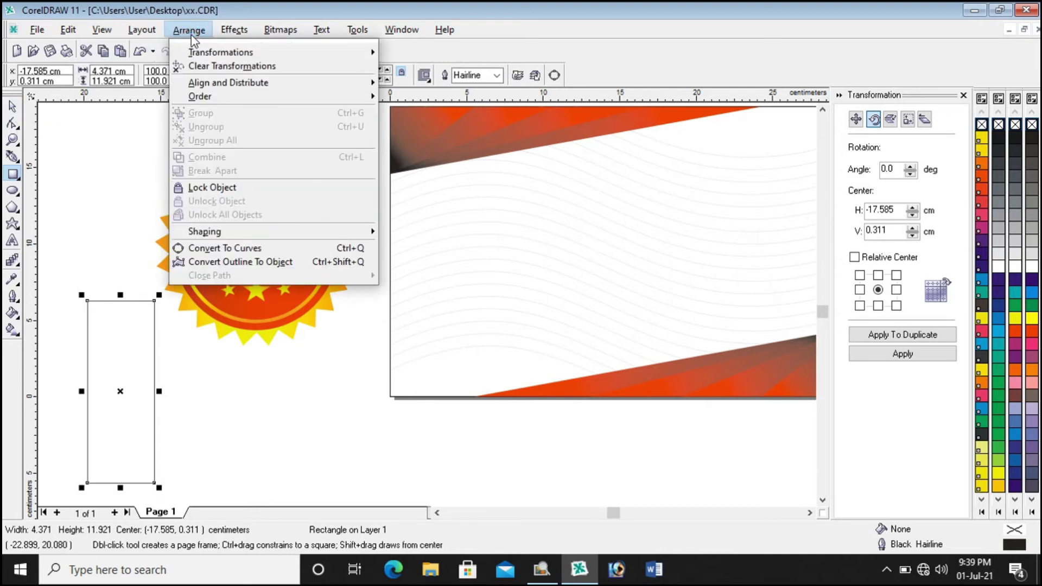
click(261, 249)
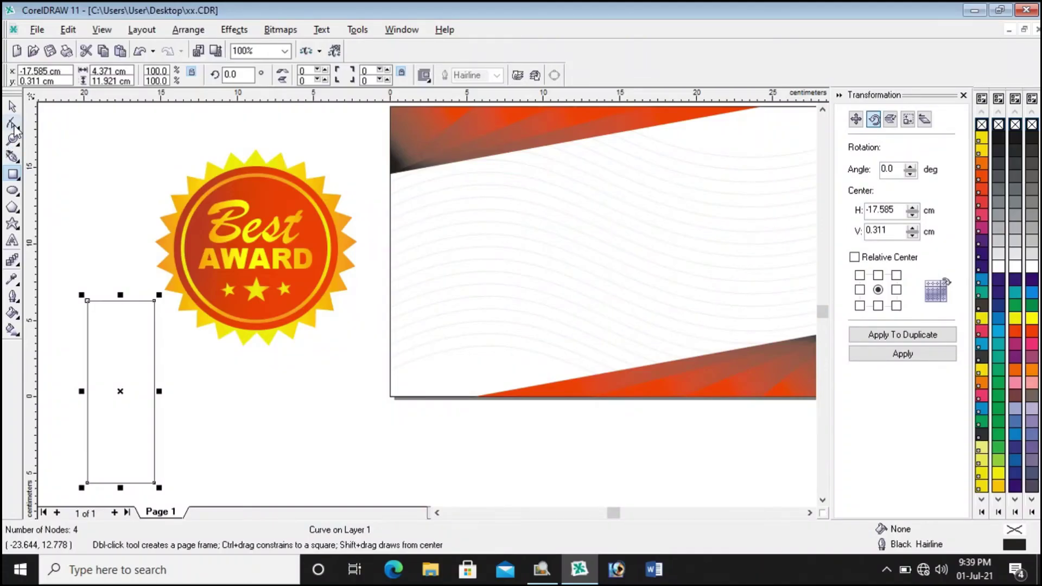
Step: Add a node at the middle of the rectangle's bottom edge and move it up to form a V-shaped ribbon notch
click(13, 125)
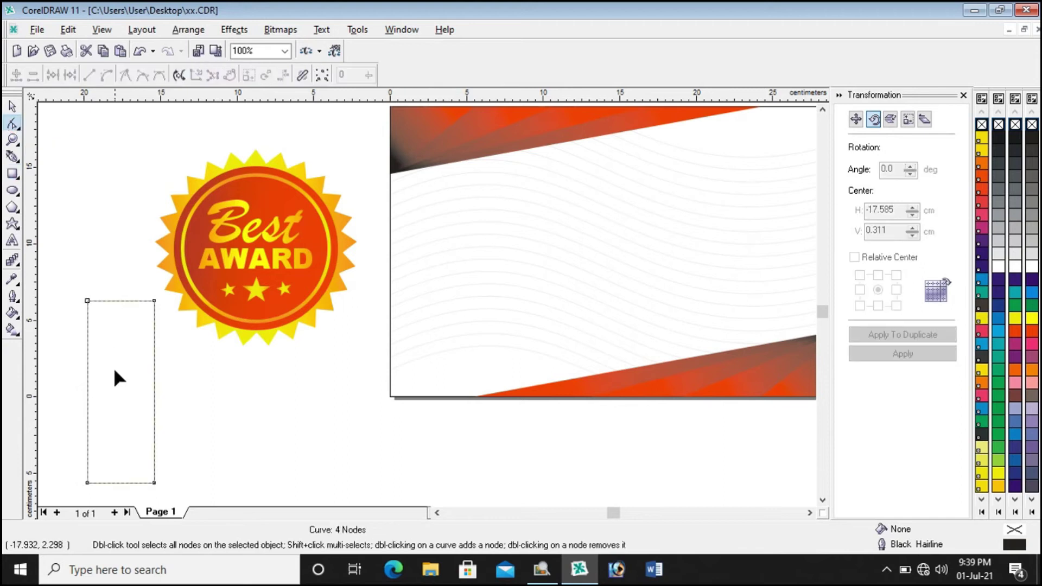
double_click(116, 482)
drag(117, 482, 122, 444)
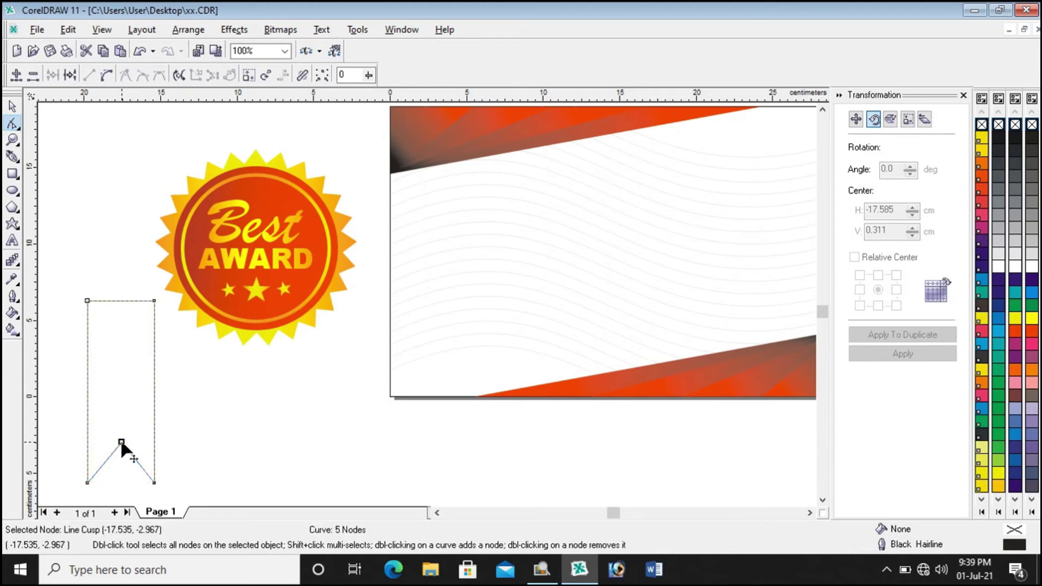
click(12, 106)
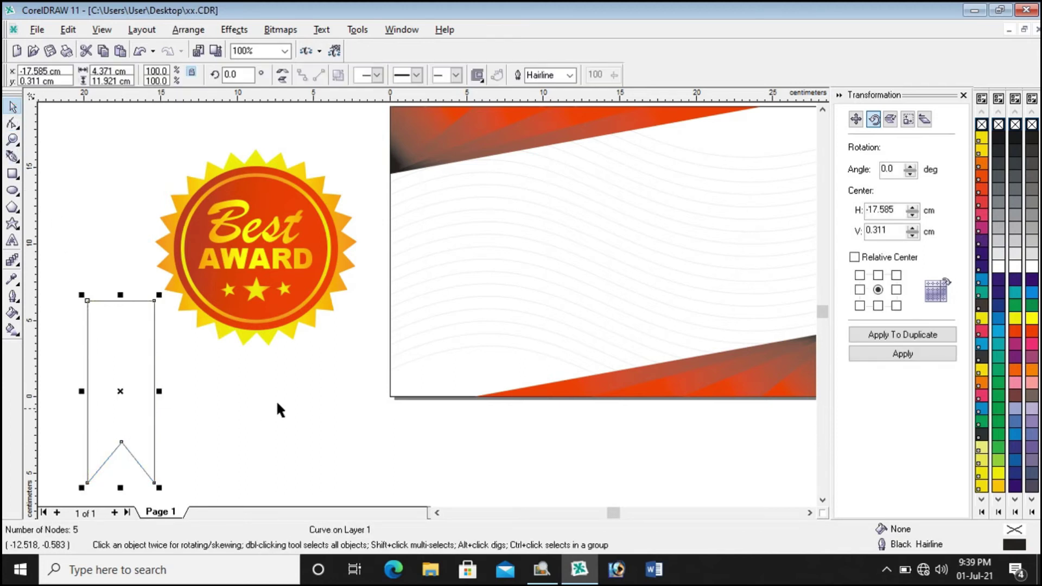
Step: Move the notched ribbon under the badge's lower left part and place a copy of it under the lower right part
scroll(277, 408, down, 1)
drag(122, 420, 204, 416)
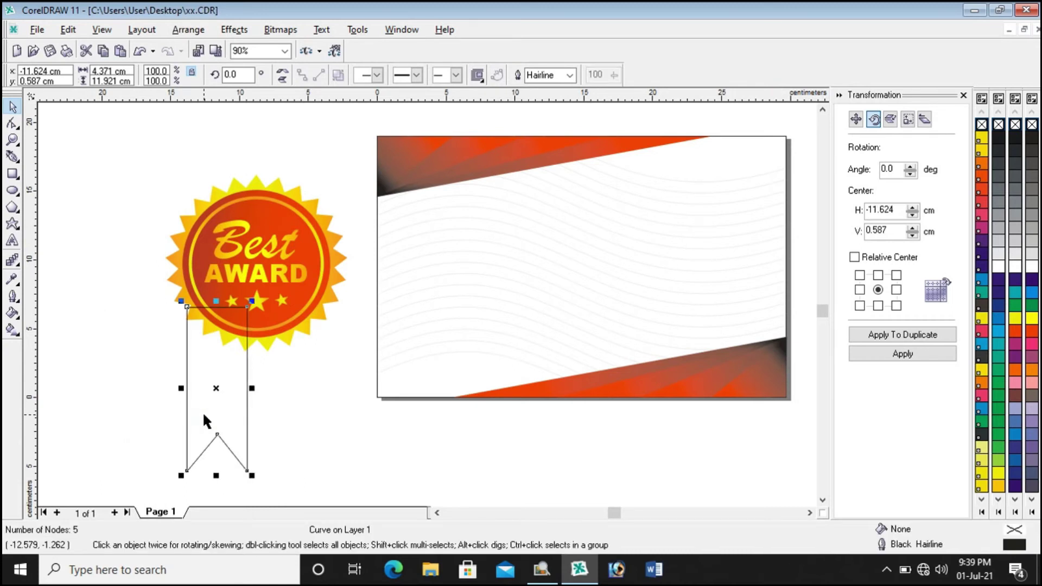
drag(203, 411, 288, 413)
Step: Move the left ribbon out to the left of the badge and rotate it clockwise to about 335.7 degrees
scroll(116, 482, up, 1)
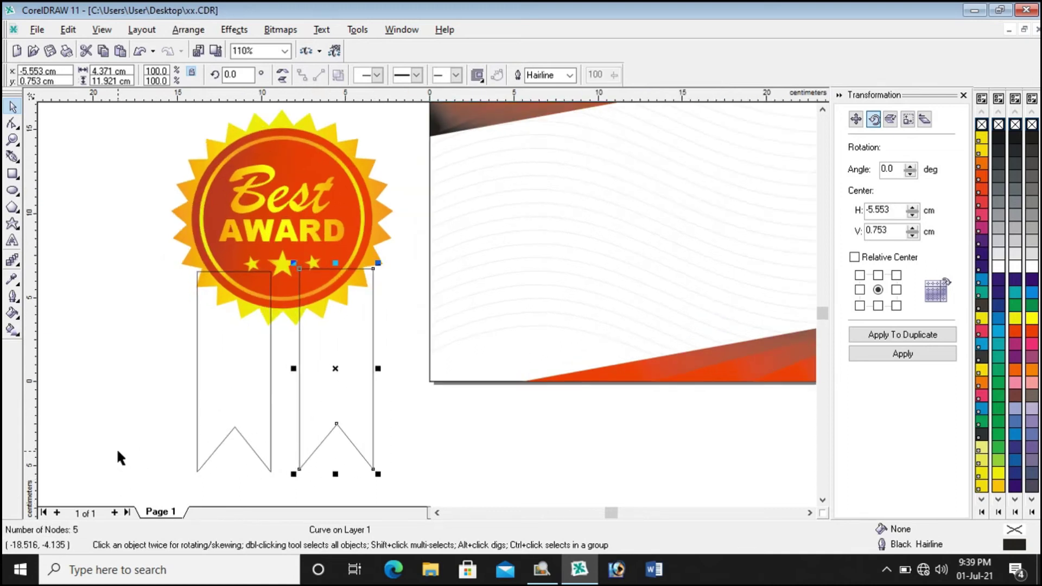
scroll(117, 448, up, 2)
click(264, 435)
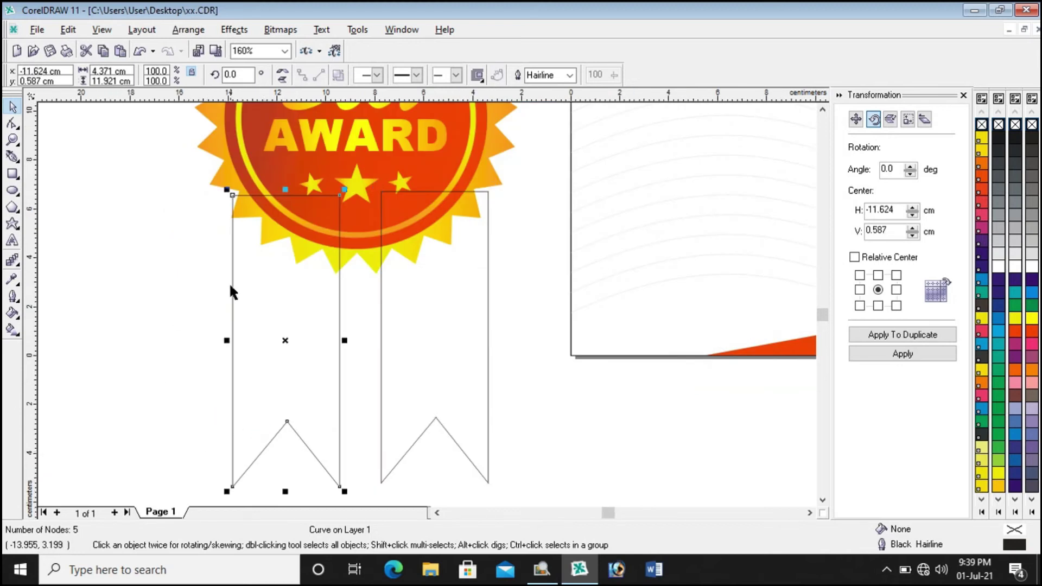
drag(273, 323, 137, 342)
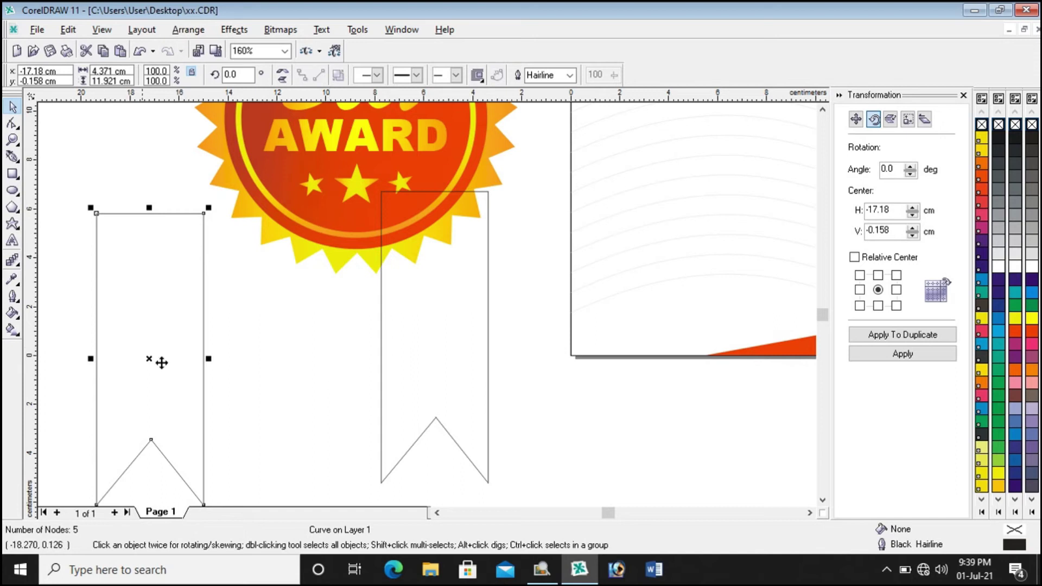
drag(149, 359, 160, 346)
click(169, 299)
drag(224, 193, 266, 243)
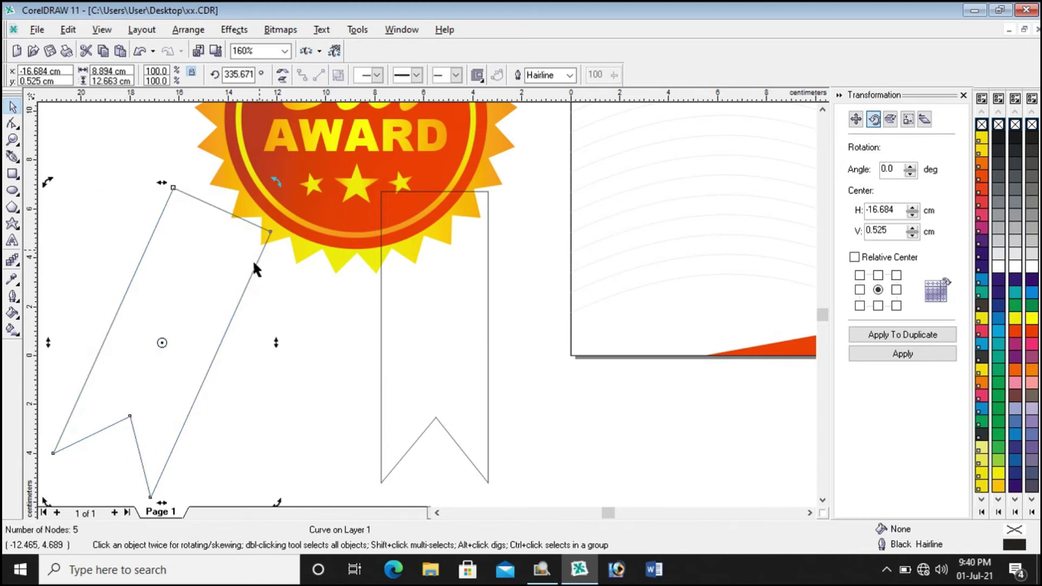
Step: Rotate the right ribbon counterclockwise to about 27.6 degrees
scroll(310, 296, down, 1)
click(468, 390)
click(406, 371)
click(406, 370)
drag(353, 224, 298, 243)
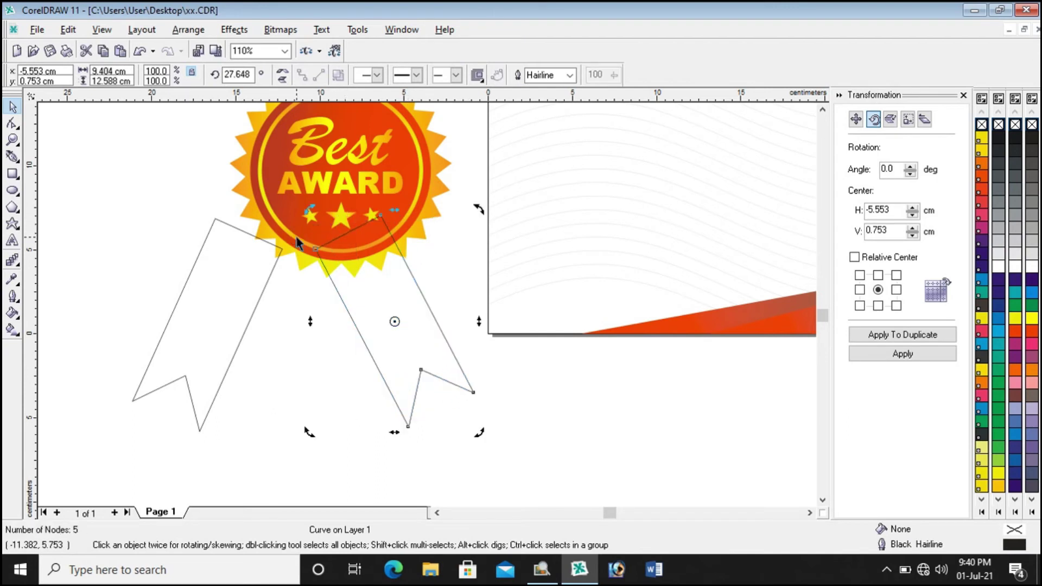
click(507, 470)
Step: Move the right ribbon left to overlap the left one, and shift both ribbons down below the badge
drag(386, 367, 312, 366)
scroll(495, 470, down, 1)
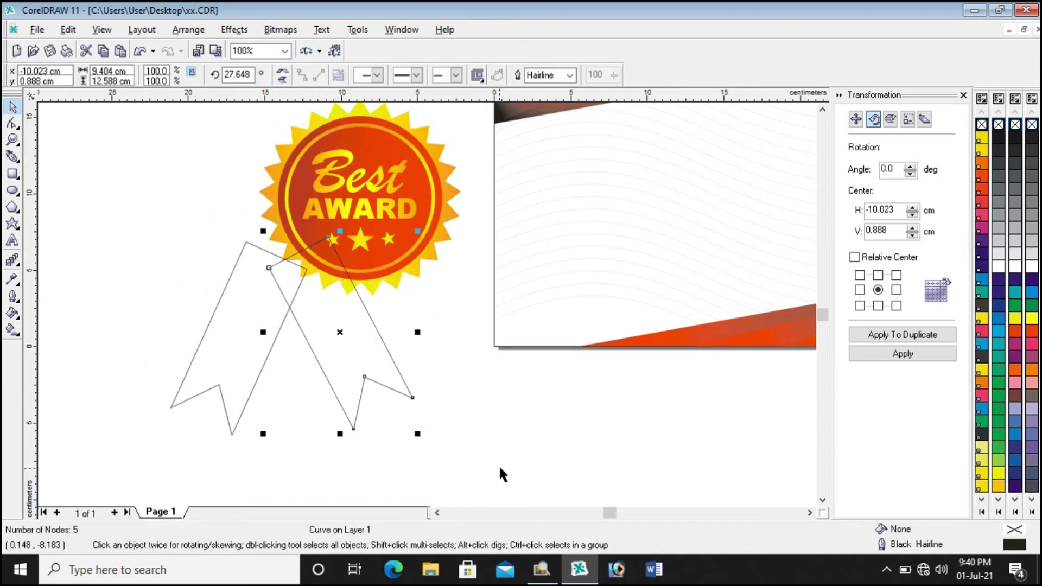
drag(242, 360, 238, 396)
drag(340, 362, 339, 421)
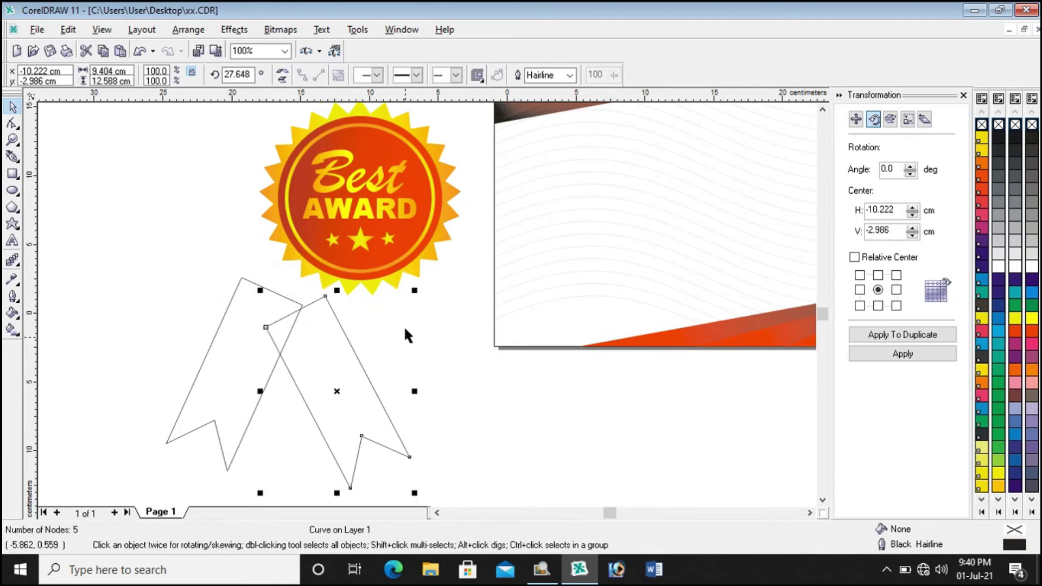
Step: Move the left ribbon right and slightly down so its upper end crosses the right ribbon's at nearly the same height
scroll(404, 329, down, 1)
click(823, 501)
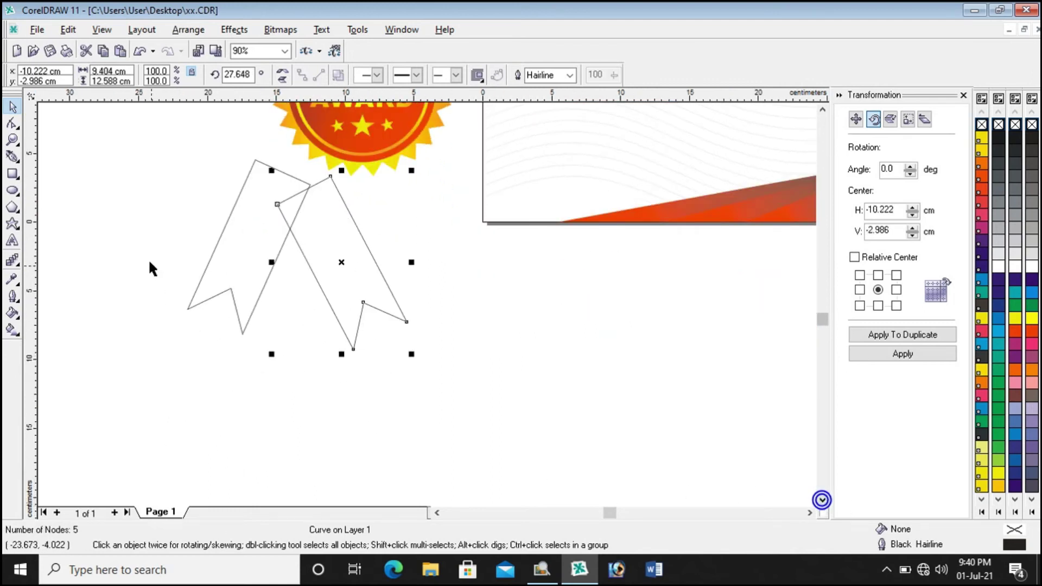
scroll(151, 185, up, 2)
scroll(151, 185, up, 1)
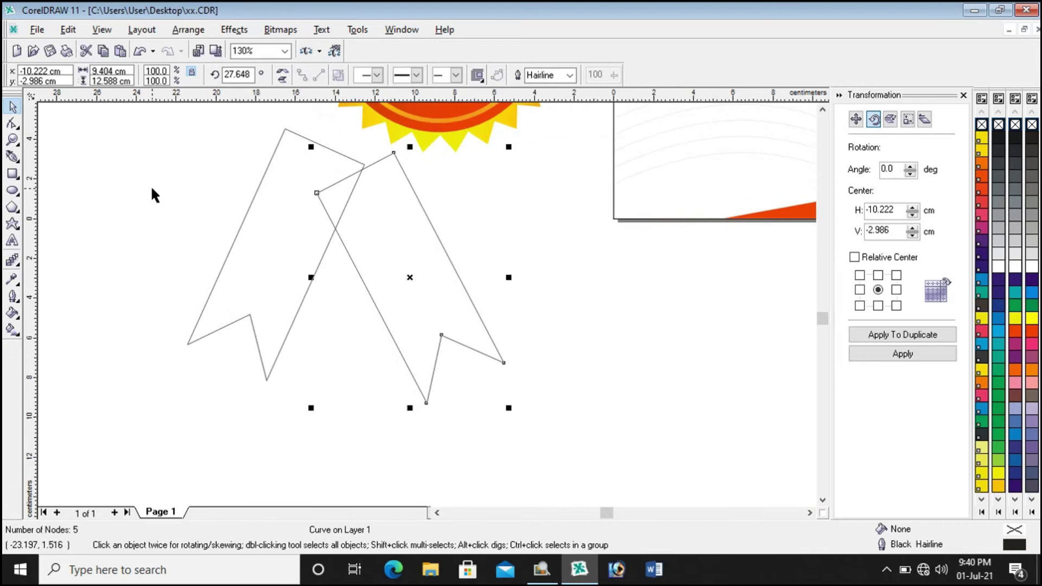
drag(256, 273, 281, 295)
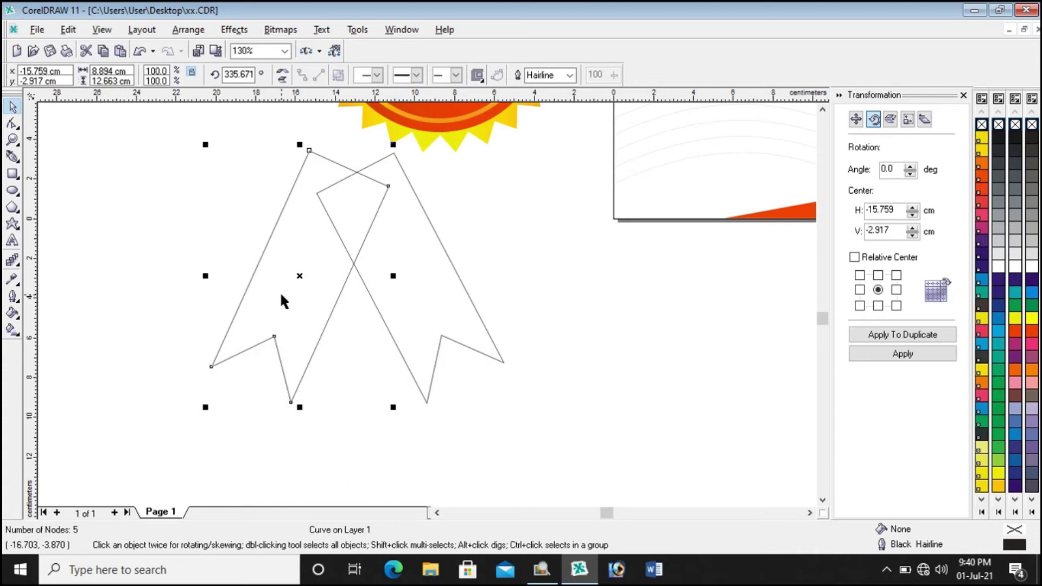
drag(281, 295, 289, 301)
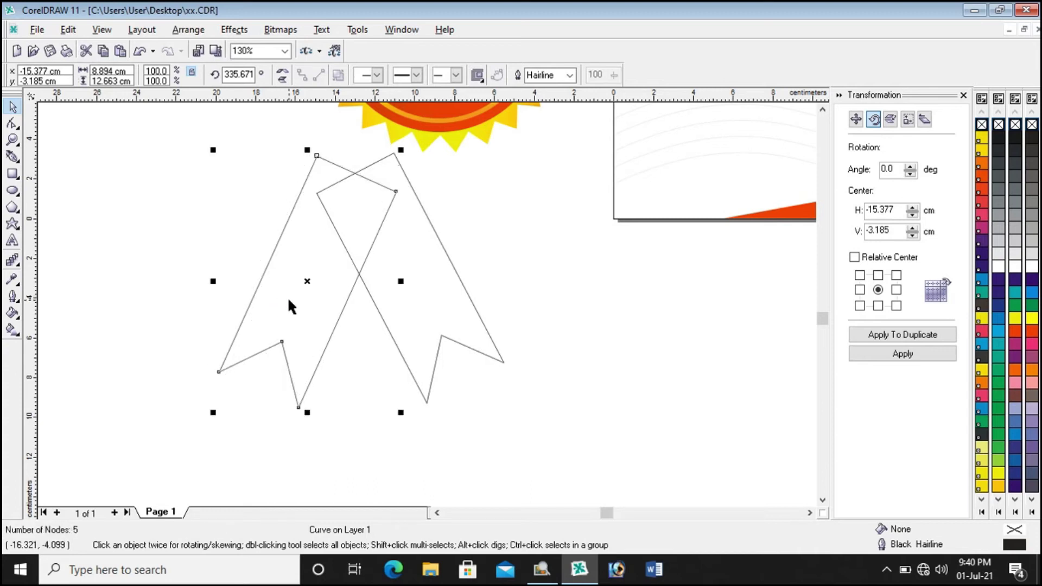
click(288, 301)
drag(288, 296, 290, 297)
click(499, 289)
scroll(386, 337, down, 2)
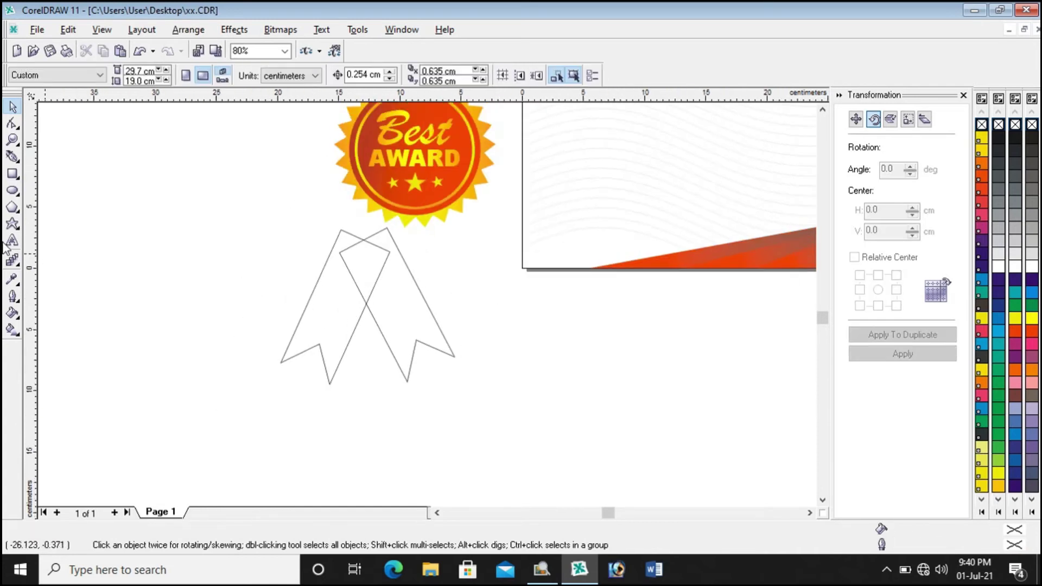
Step: Copy the gold gradient fill from the badge's starburst to the left ribbon and remove the ribbon's outline
click(823, 110)
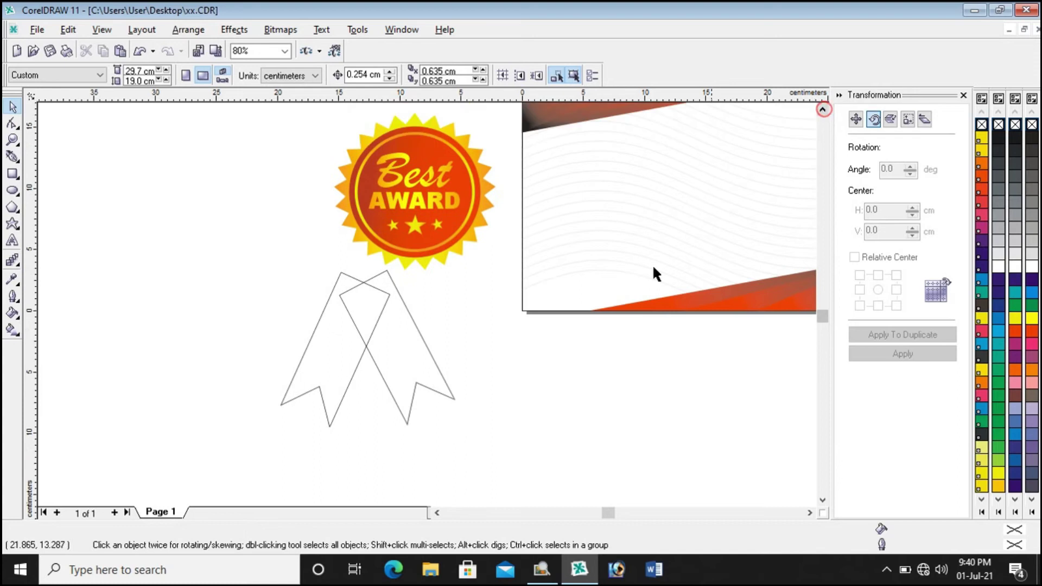
click(345, 359)
click(69, 30)
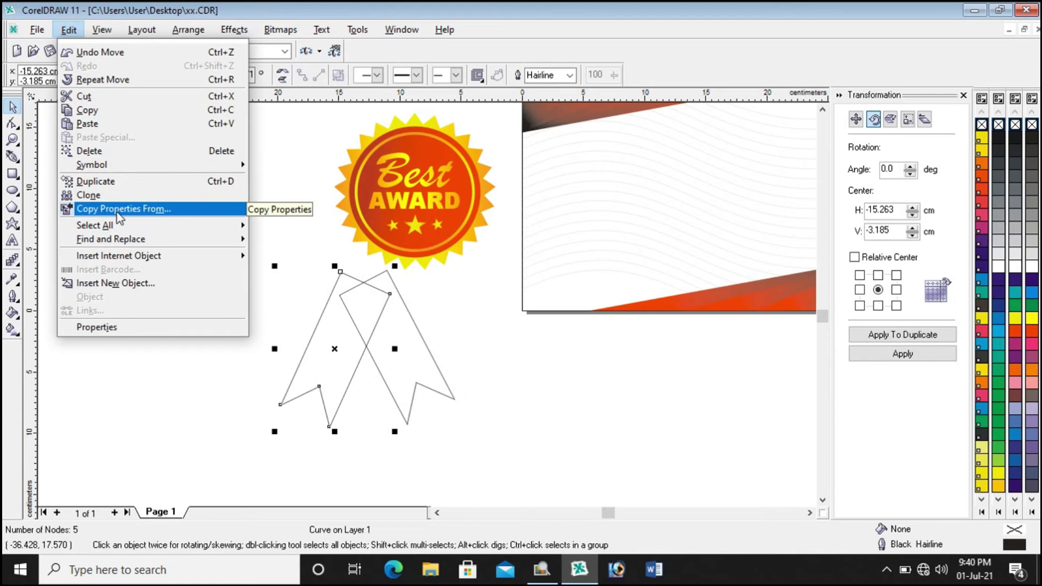
click(119, 213)
click(534, 310)
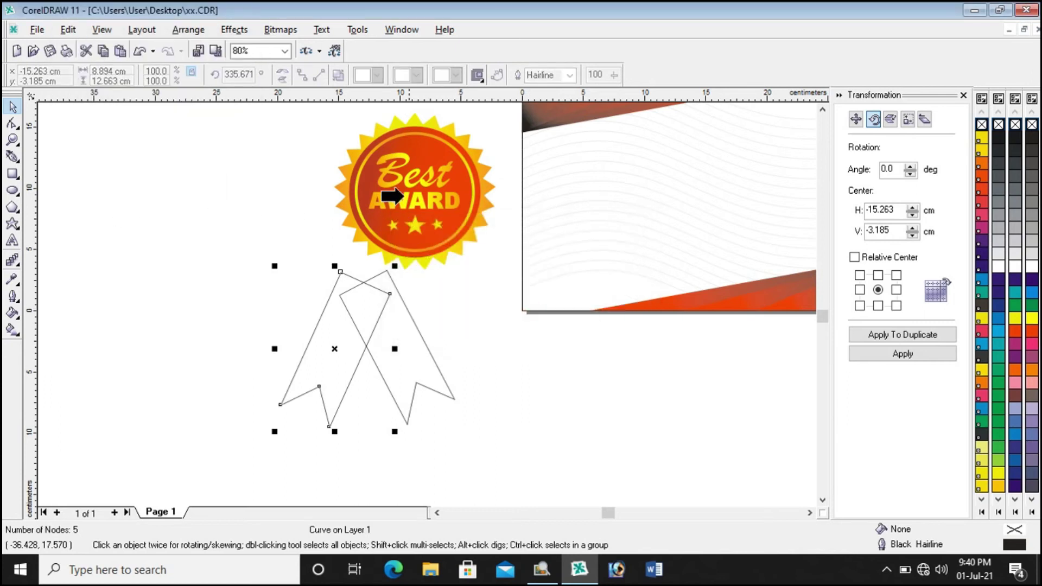
click(351, 156)
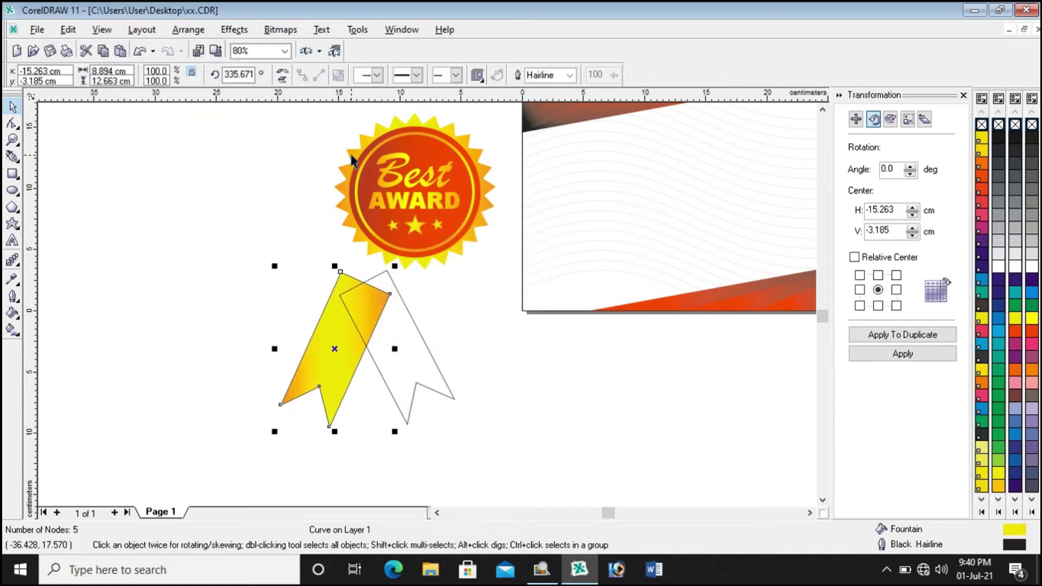
click(570, 75)
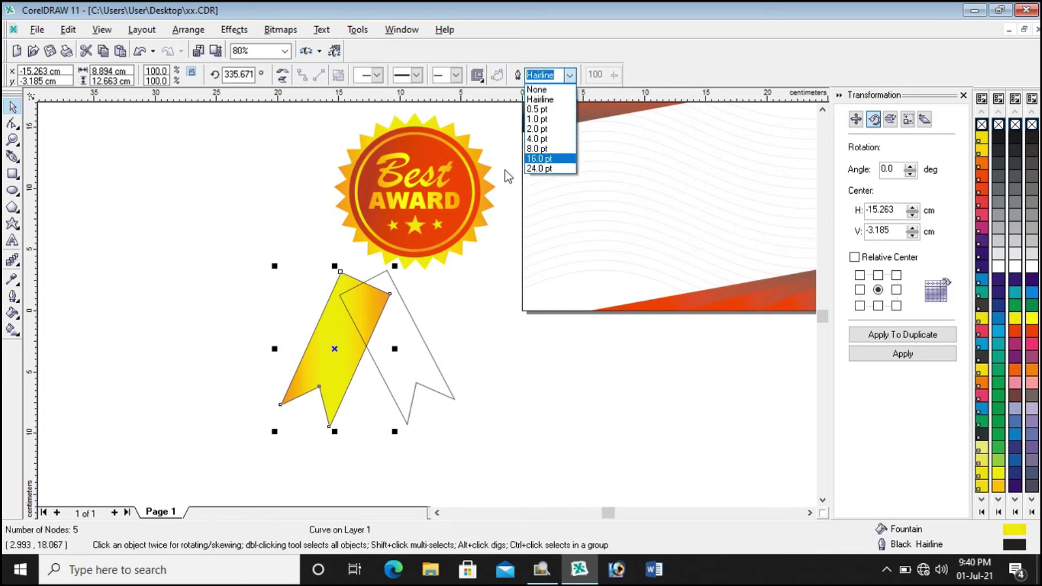
click(536, 90)
click(466, 327)
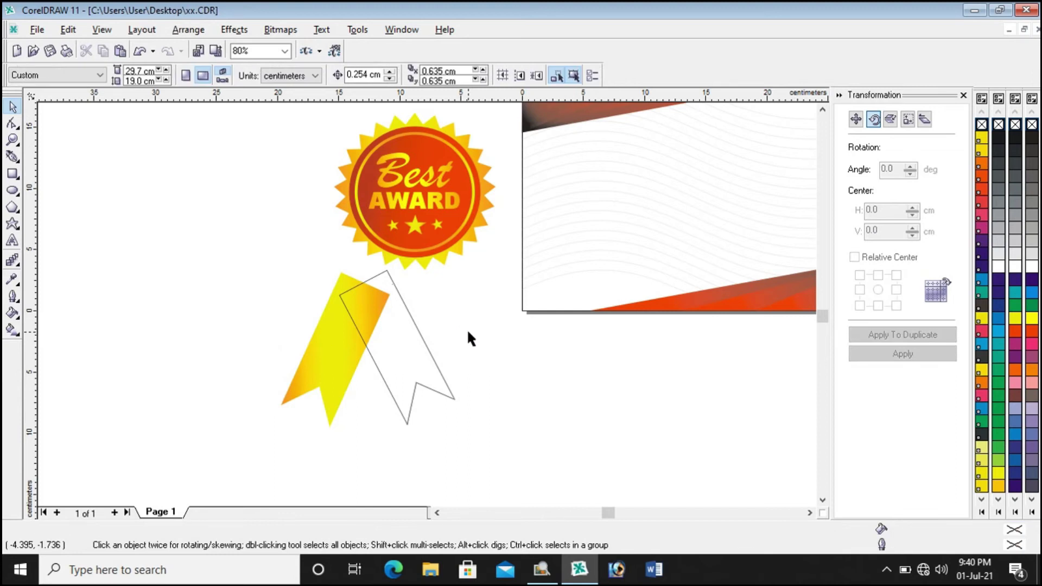
Step: Copy the gradient fill from the left ribbon to the right ribbon and set its outline width to None
click(390, 367)
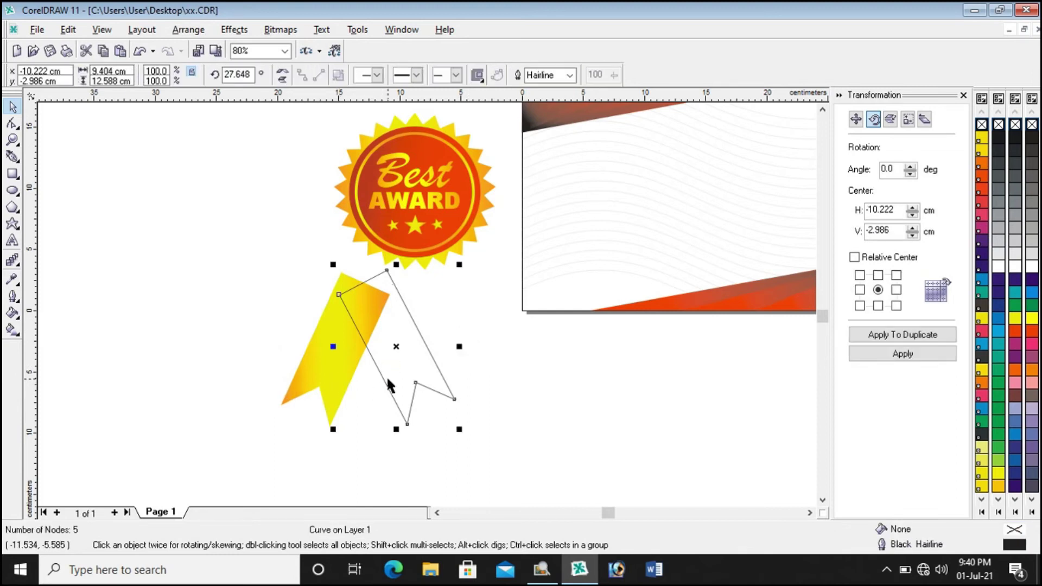
click(69, 29)
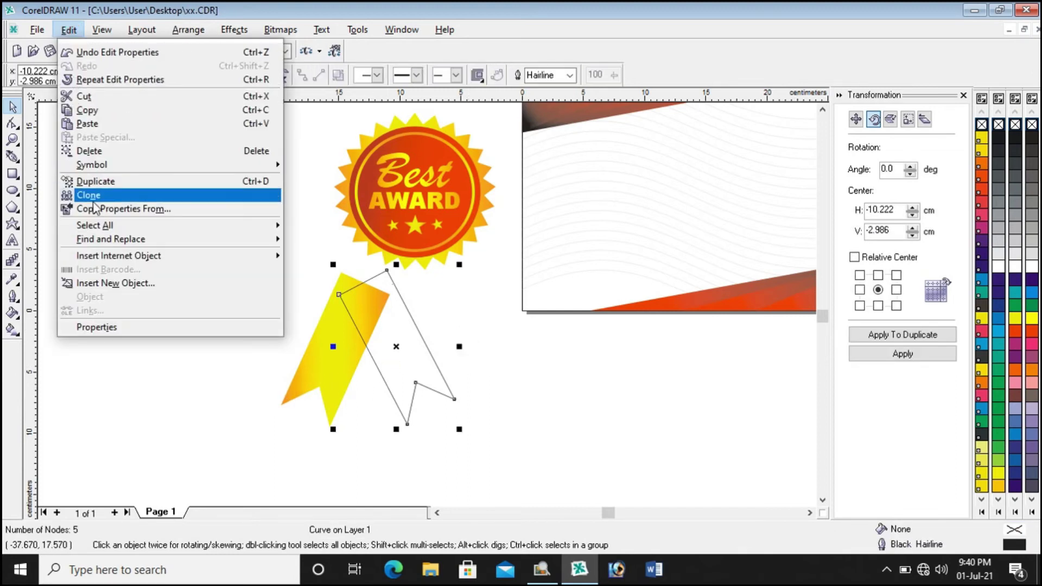
click(95, 209)
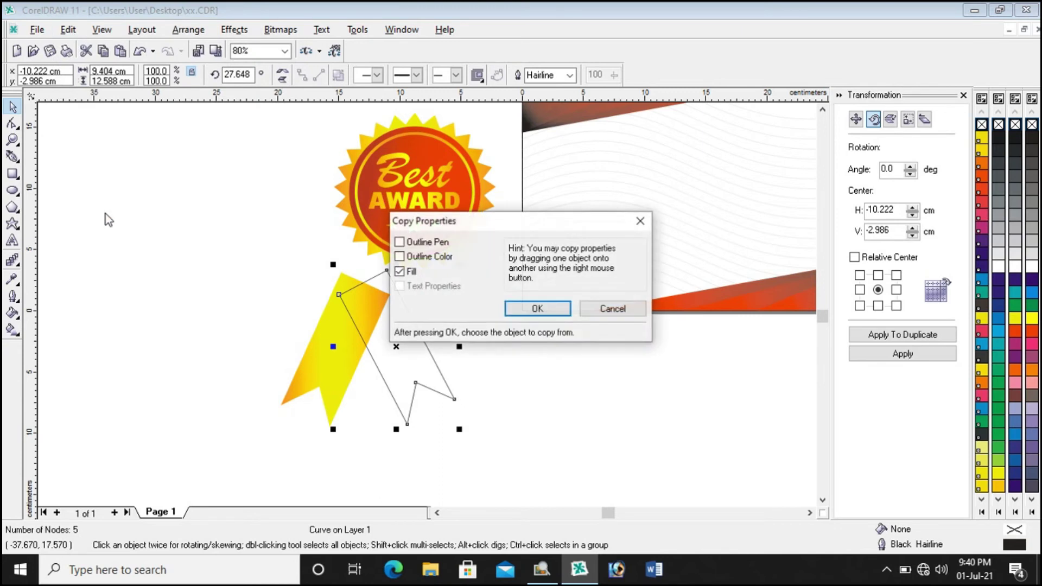
click(522, 311)
click(323, 353)
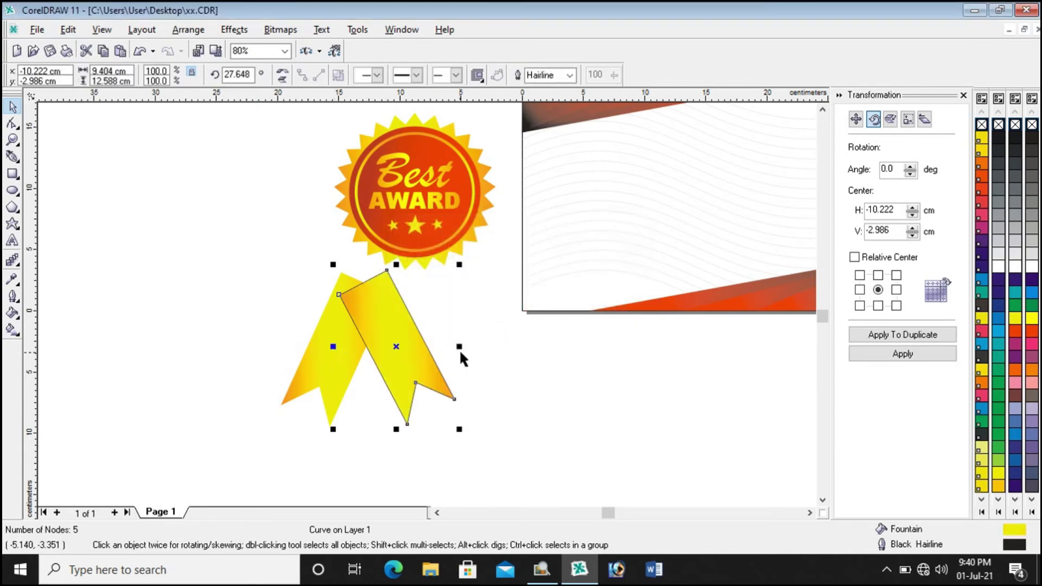
click(569, 75)
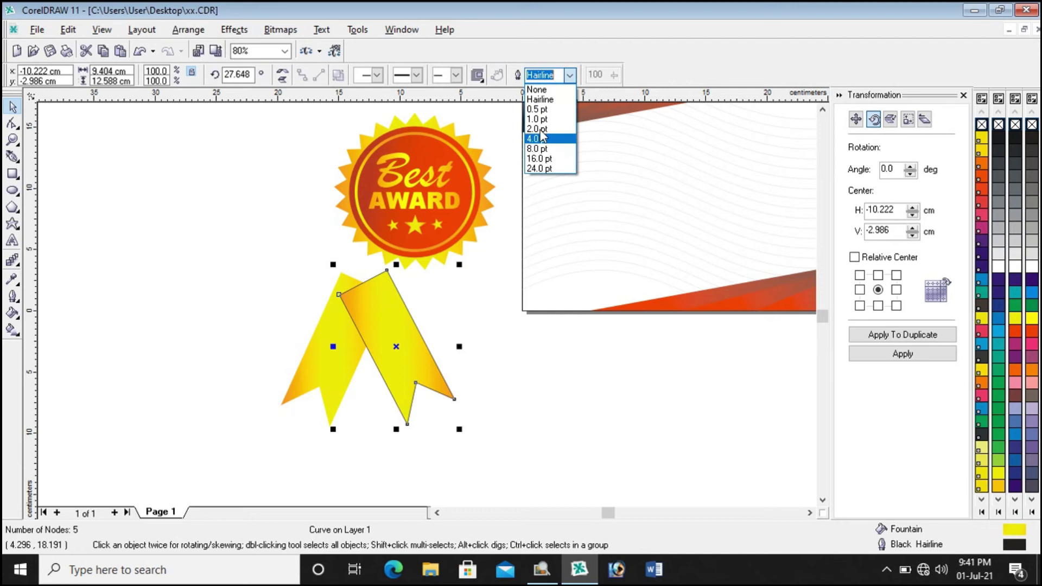
click(537, 89)
click(507, 388)
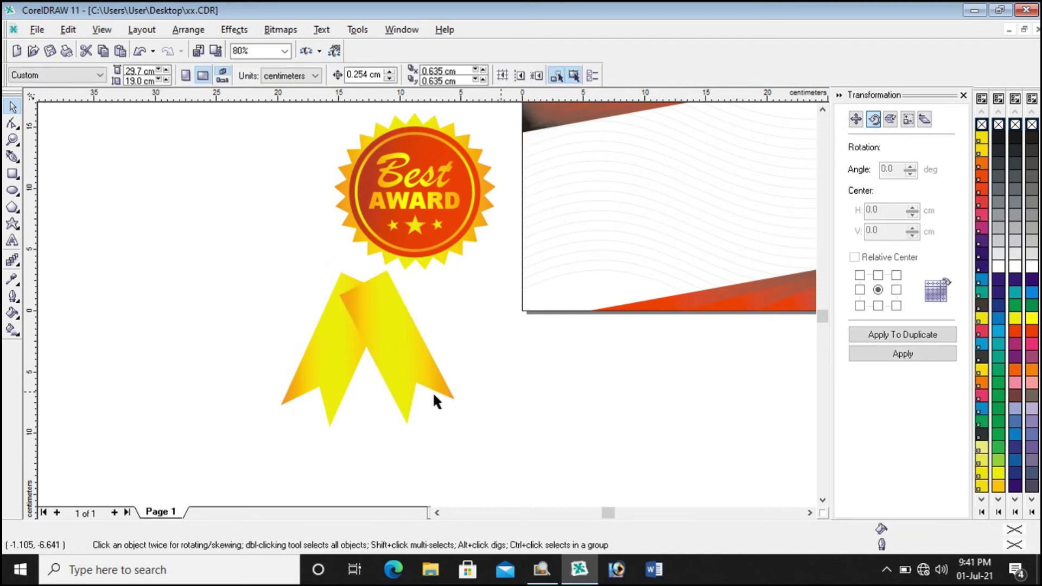
Step: Group the two ribbons and move them up so their crossed ends overlap the lower half of the badge
drag(258, 250, 484, 461)
drag(368, 353, 293, 376)
click(185, 30)
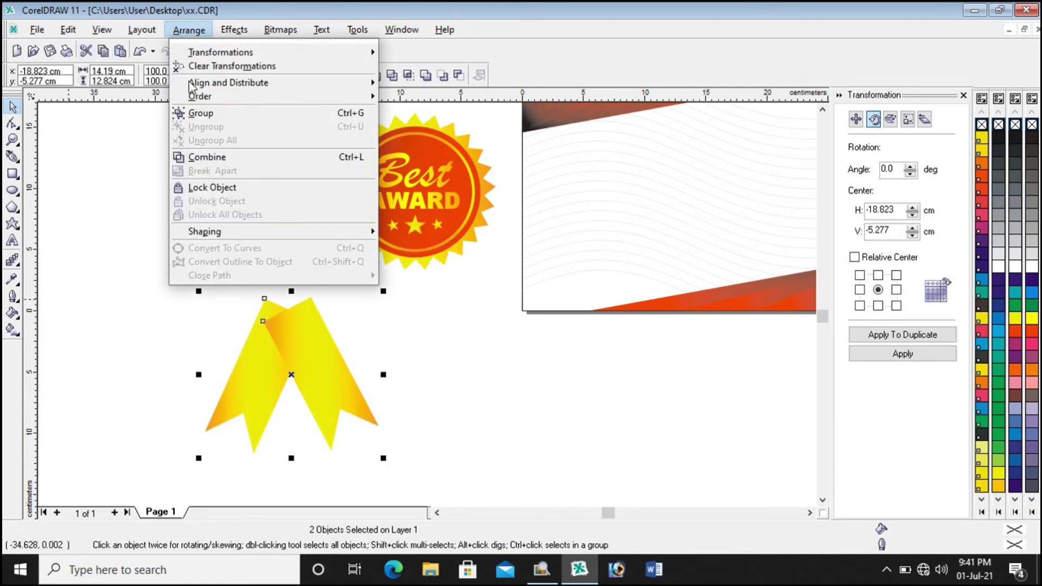
click(198, 113)
drag(320, 330, 426, 255)
click(455, 433)
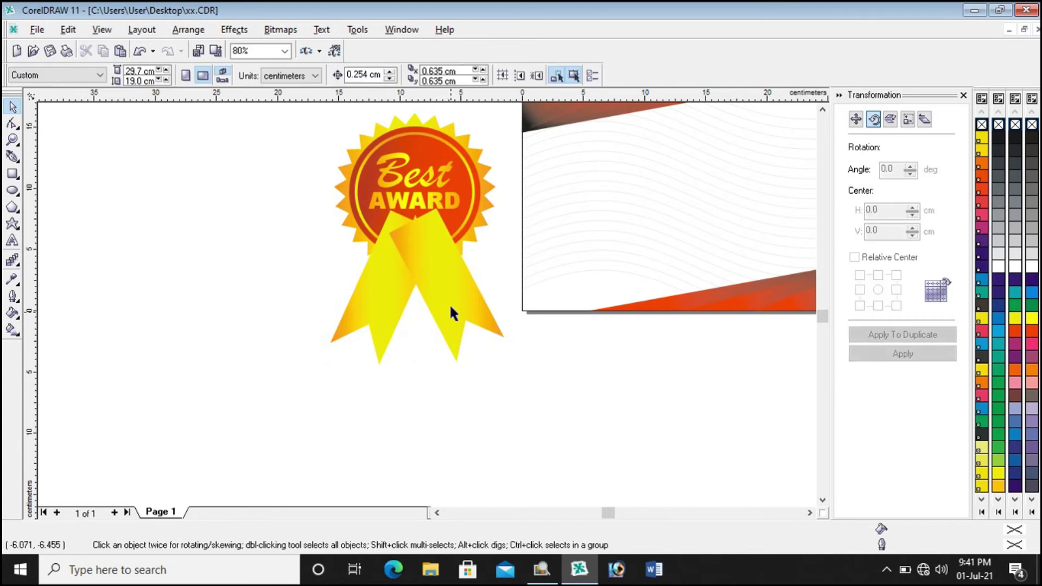
Step: Send the ribbon group to the back, behind the badge
right_click(448, 297)
mouse_move(478, 202)
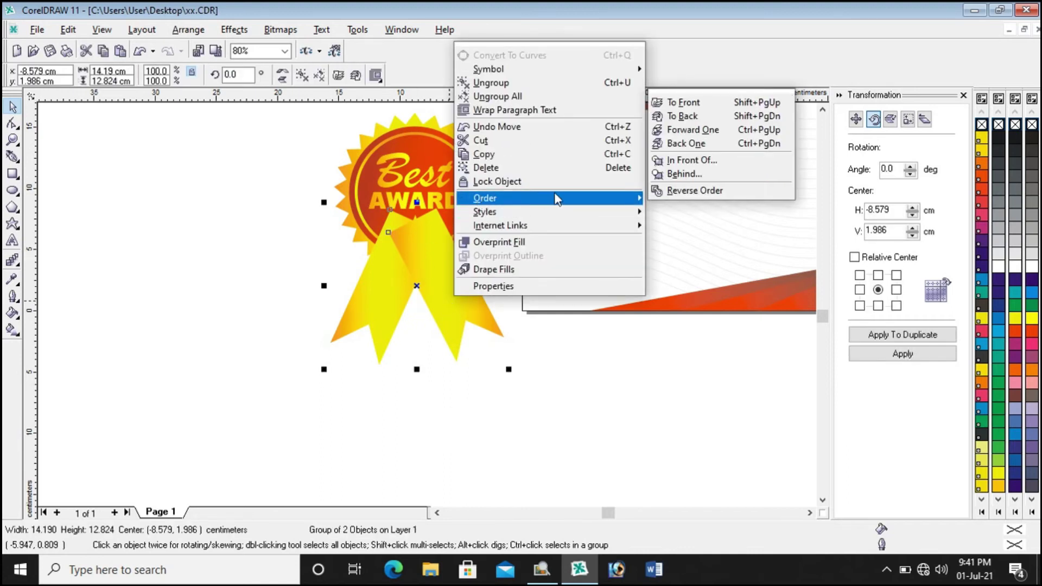
click(696, 115)
click(450, 376)
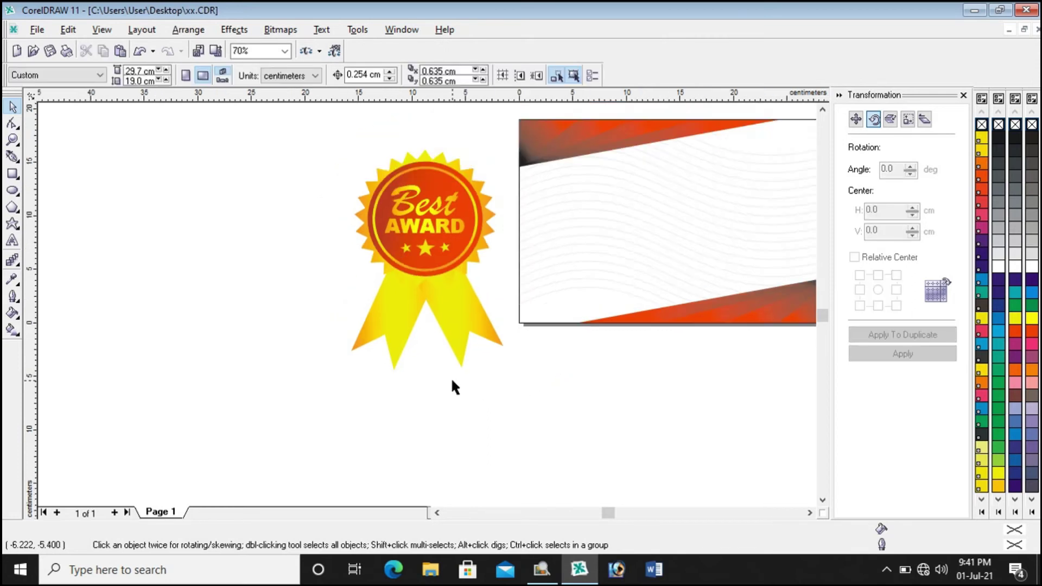
scroll(387, 221, up, 1)
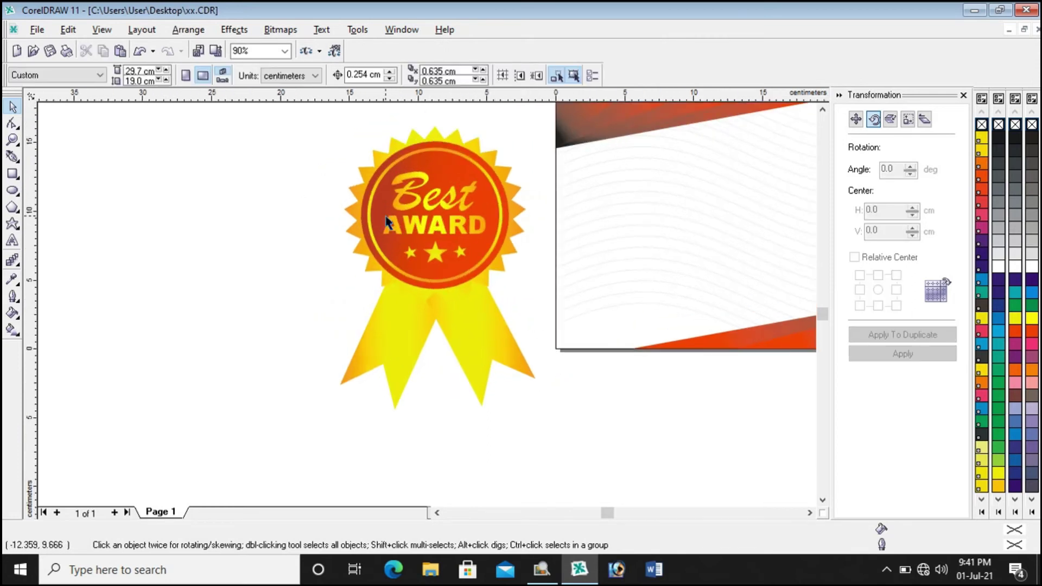
scroll(387, 221, up, 4)
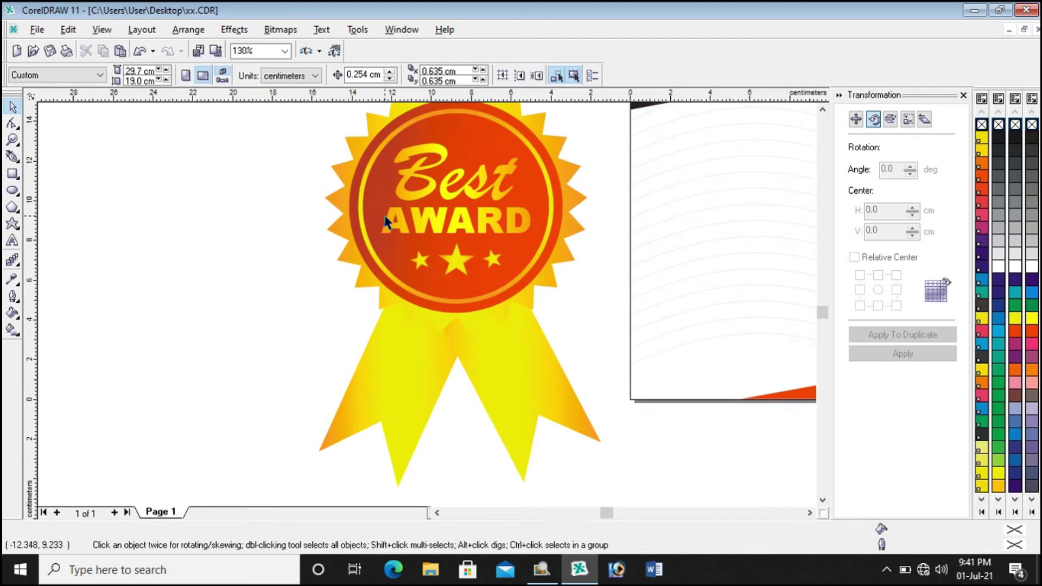
scroll(387, 222, down, 4)
scroll(384, 222, down, 4)
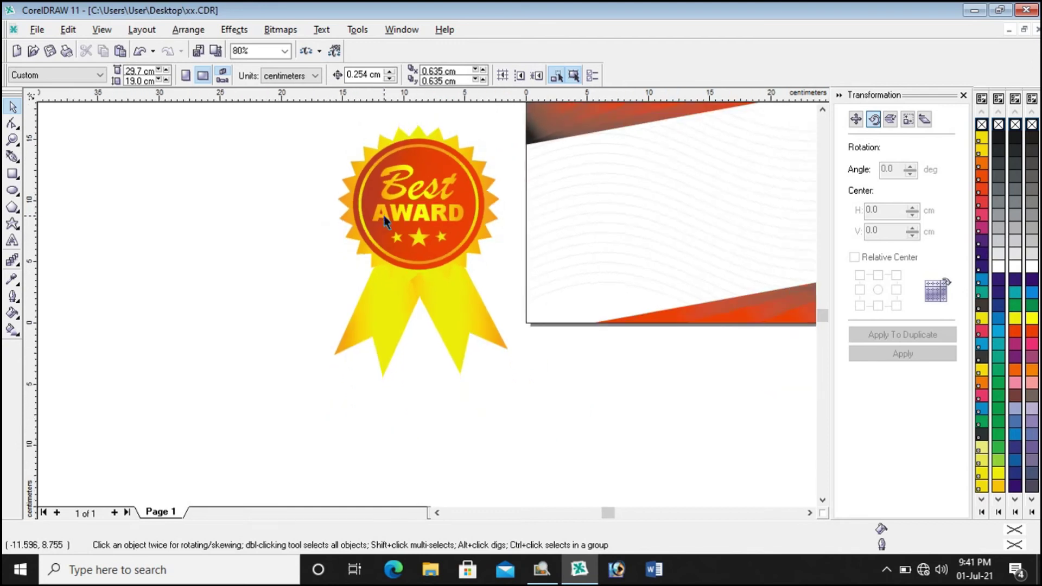
Step: Group the whole badge with its ribbons and move the group left, farther away from the certificate page
drag(300, 135, 455, 362)
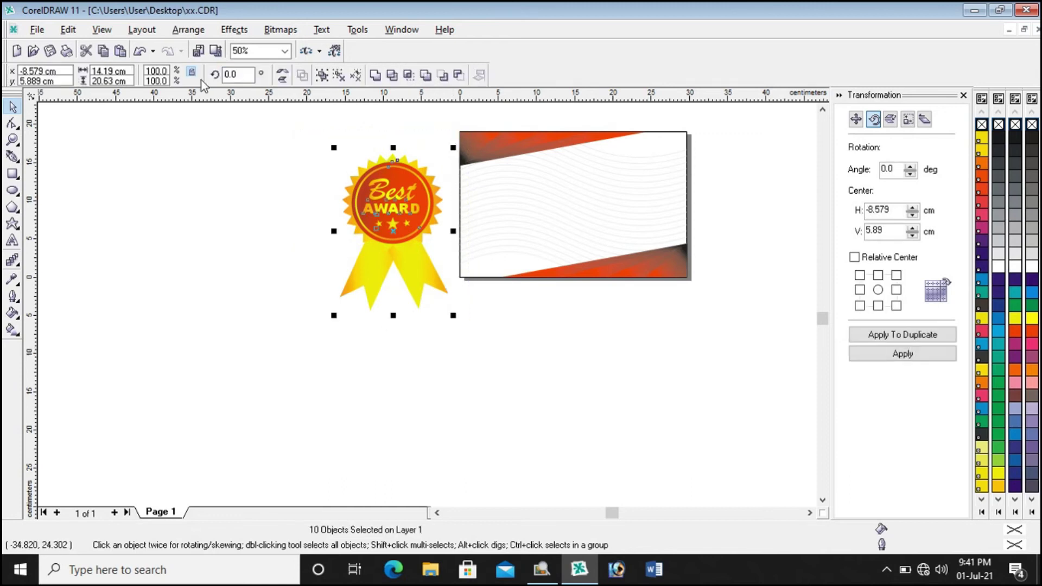
click(191, 31)
click(211, 116)
scroll(318, 164, up, 3)
drag(445, 251, 276, 278)
click(447, 314)
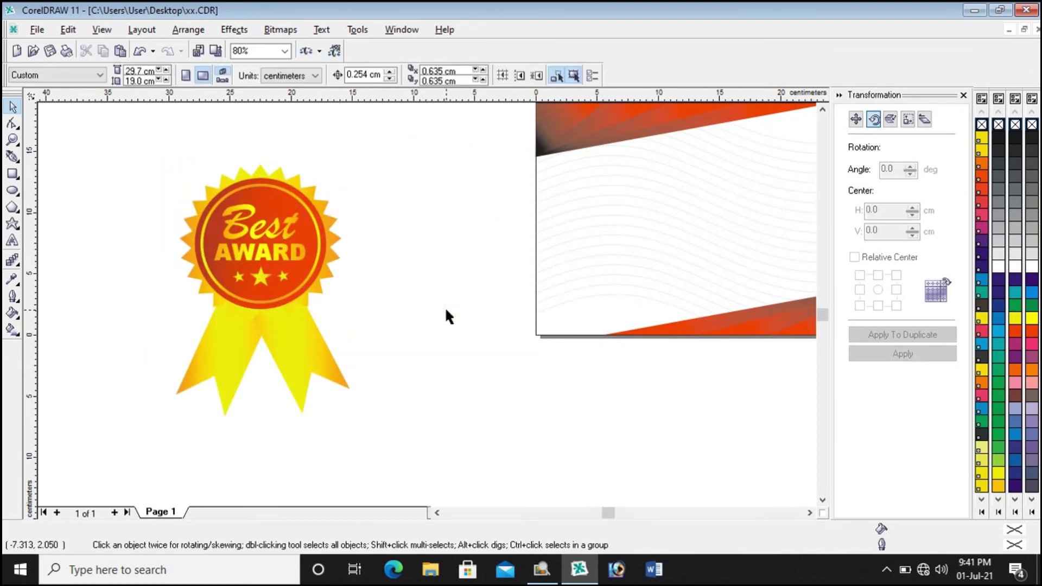
Step: Place the badge group on the left part of the certificate and scale it proportionally to about 12.4 by 18 cm
scroll(80, 269, down, 1)
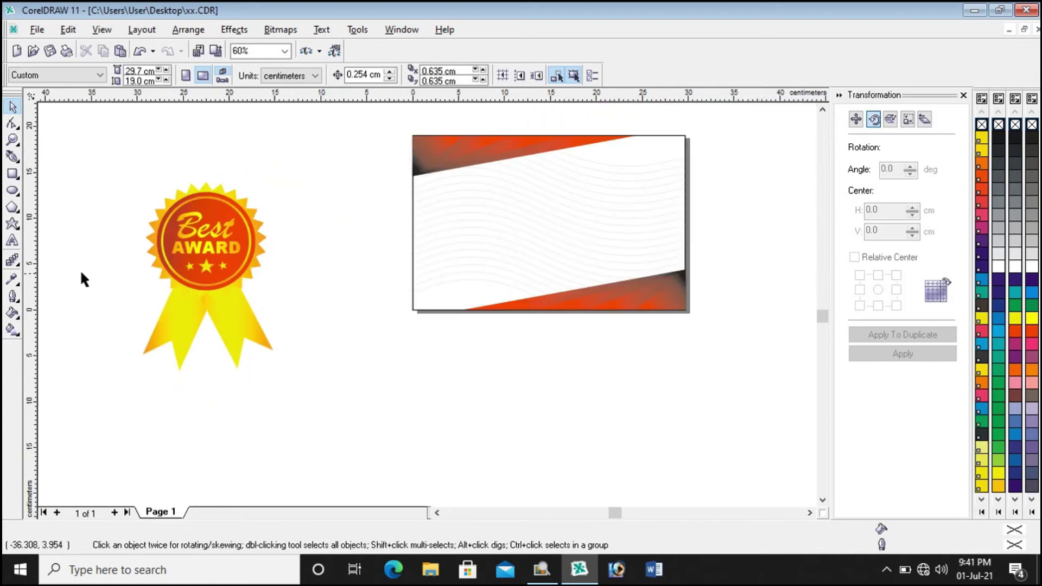
drag(197, 259, 468, 212)
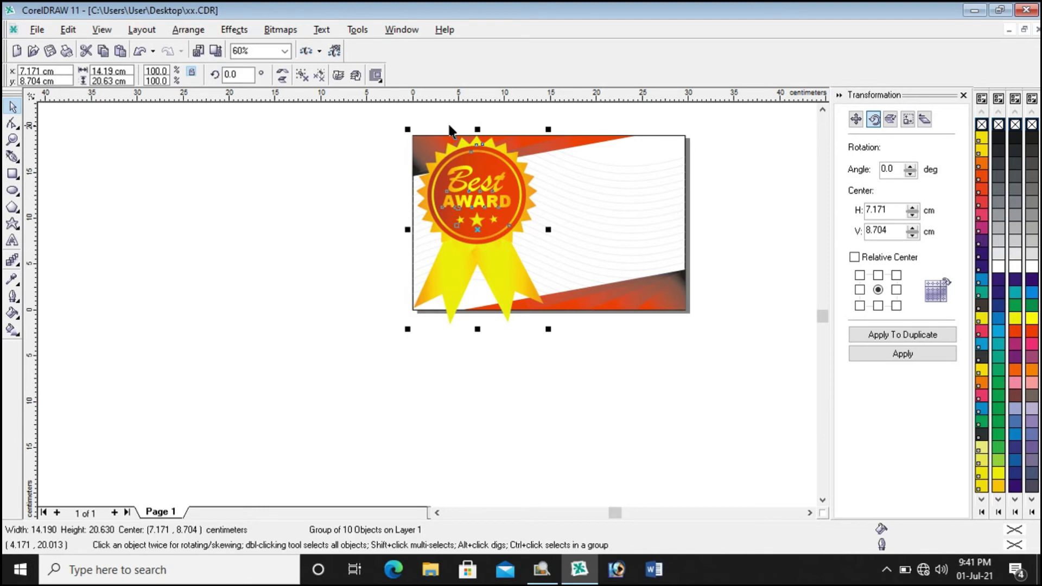
scroll(449, 131, up, 1)
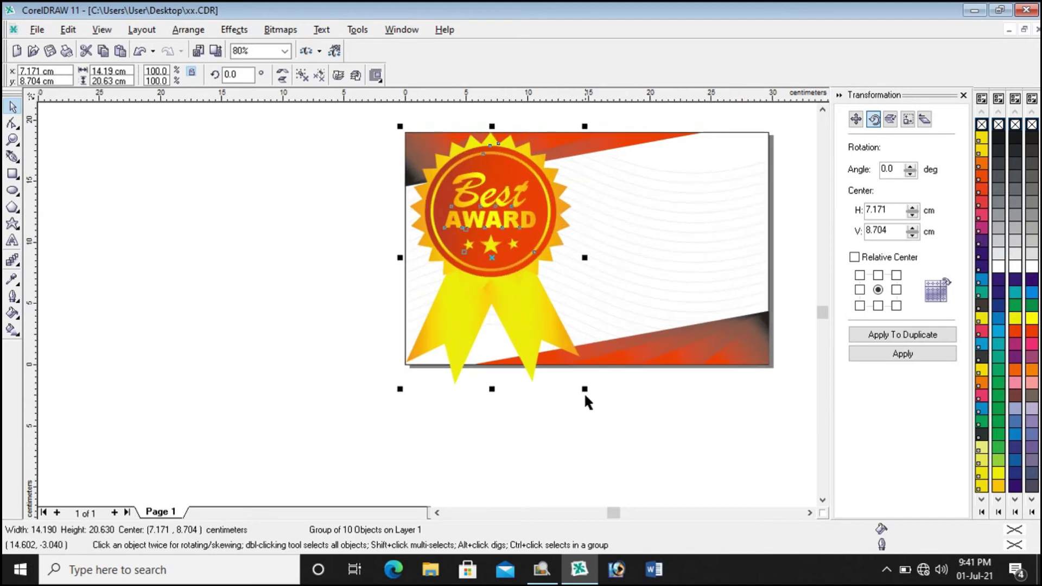
click(586, 385)
mouse_move(571, 368)
mouse_down()
mouse_move(574, 376)
mouse_move(567, 366)
mouse_up()
click(528, 361)
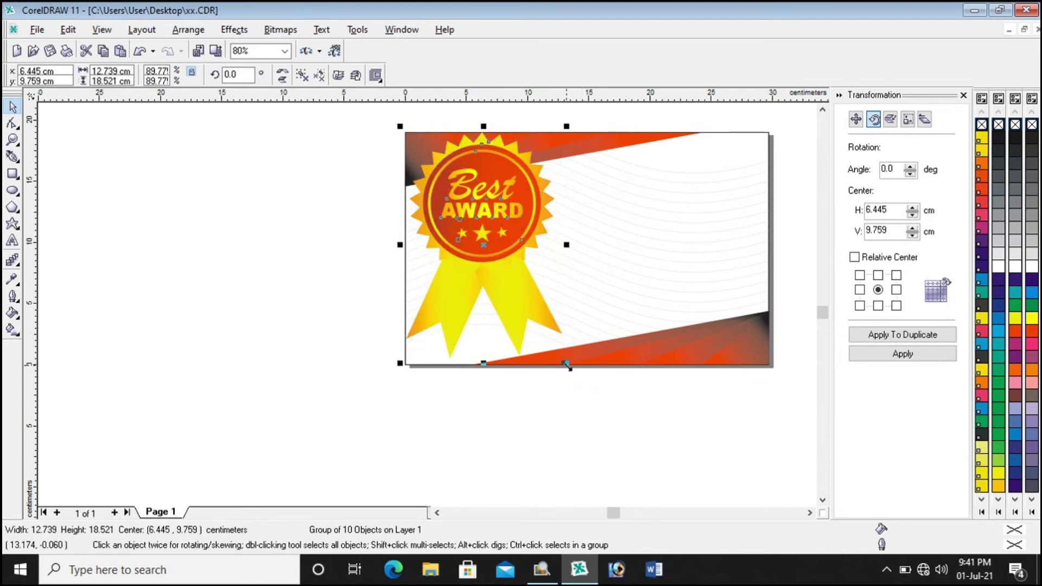
drag(399, 127, 403, 133)
click(319, 212)
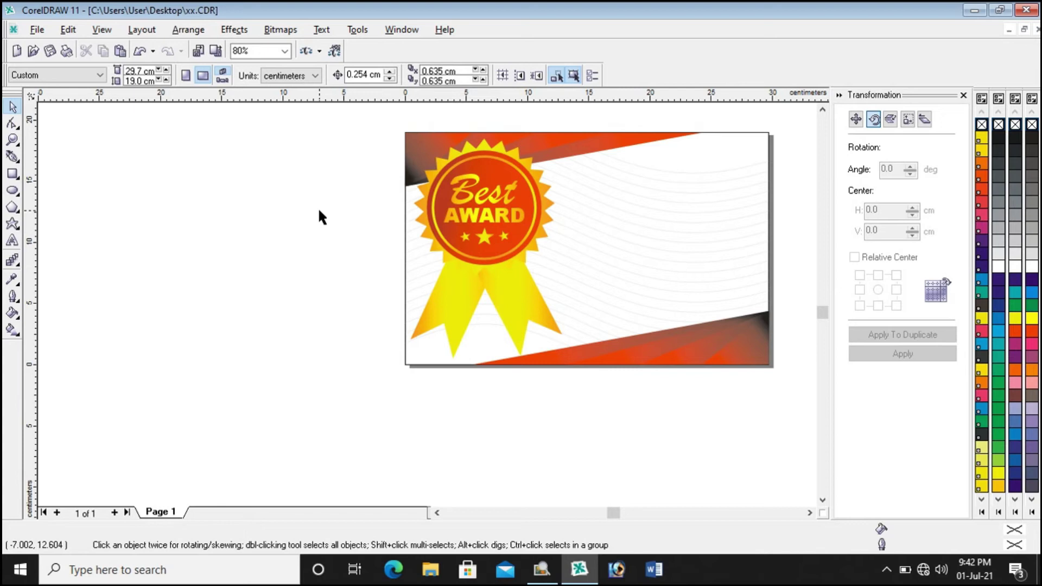
Step: Add a black drop shadow to the badge group with the Interactive Drop Shadow tool, cast slightly toward the right
click(469, 216)
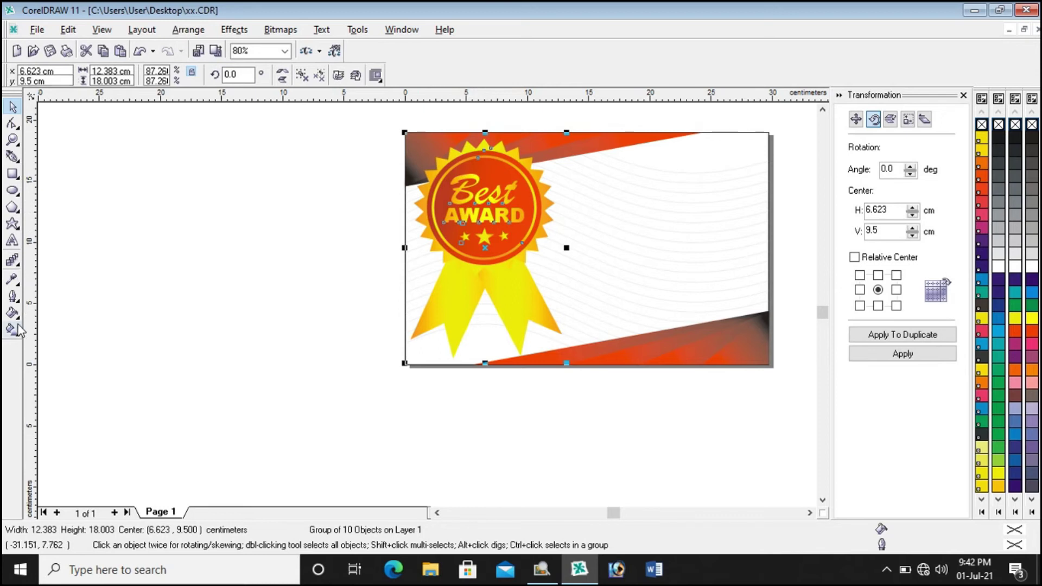
click(17, 266)
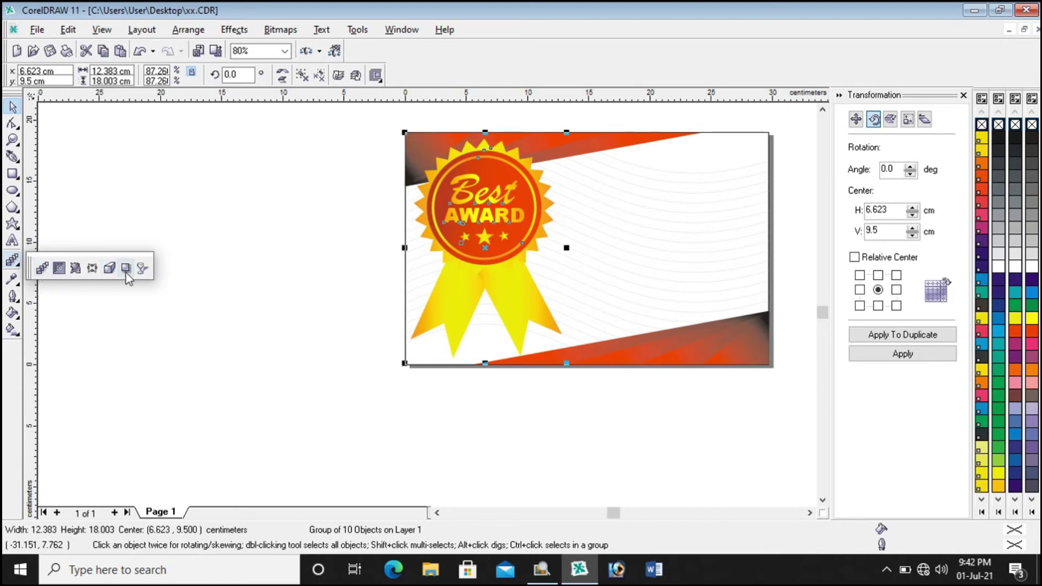
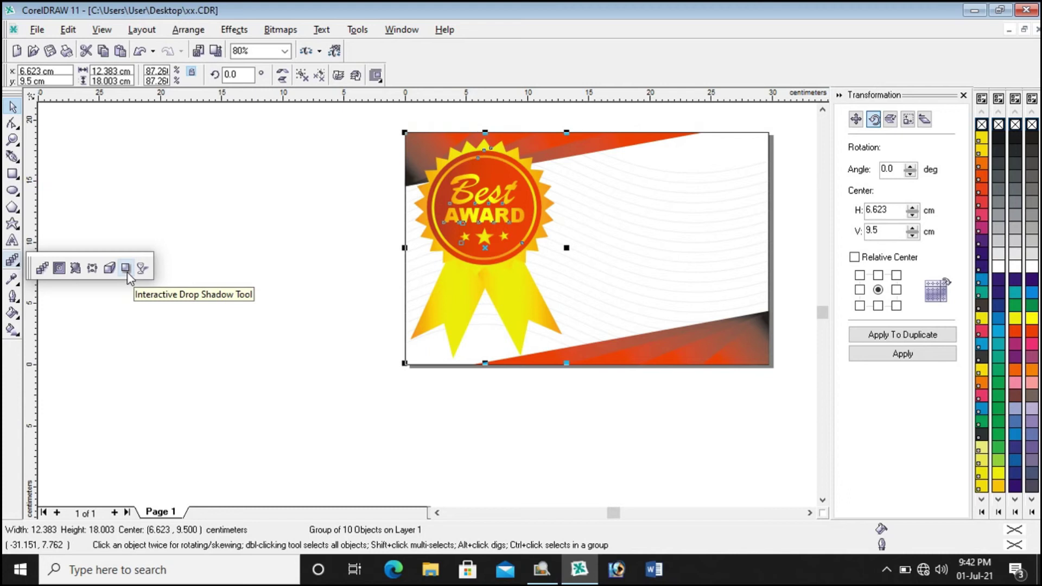
click(127, 272)
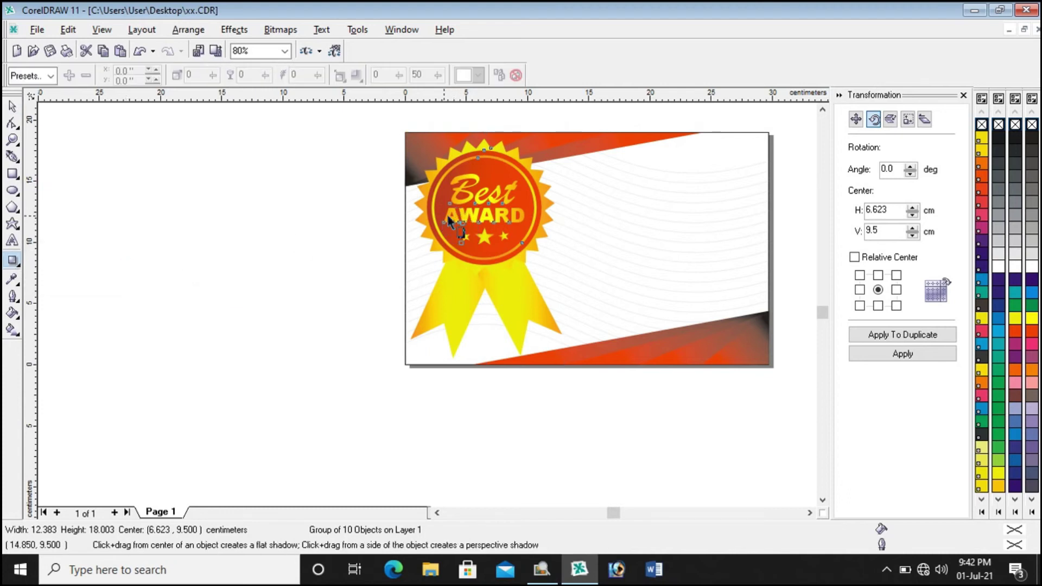
drag(441, 223, 574, 246)
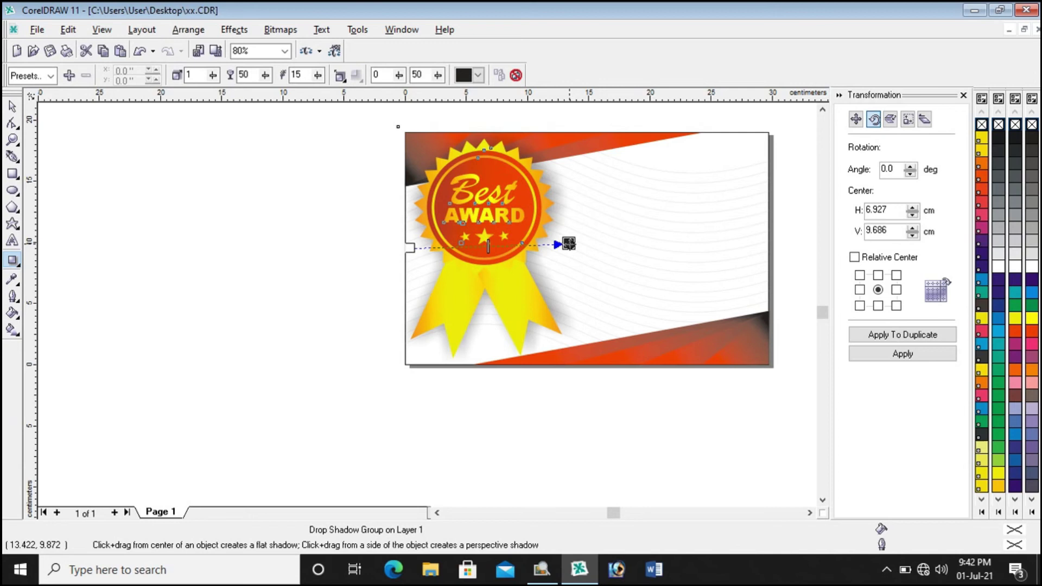
Step: Pull the end of the badge's drop shadow slightly back and down so the shadow sits closer to the badge
scroll(526, 141, up, 2)
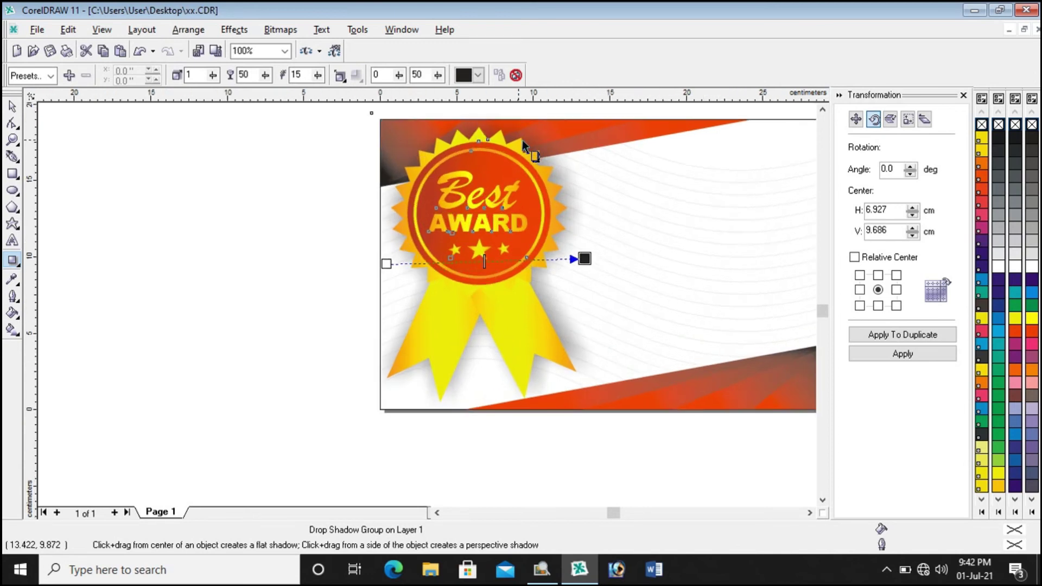
drag(580, 260, 577, 265)
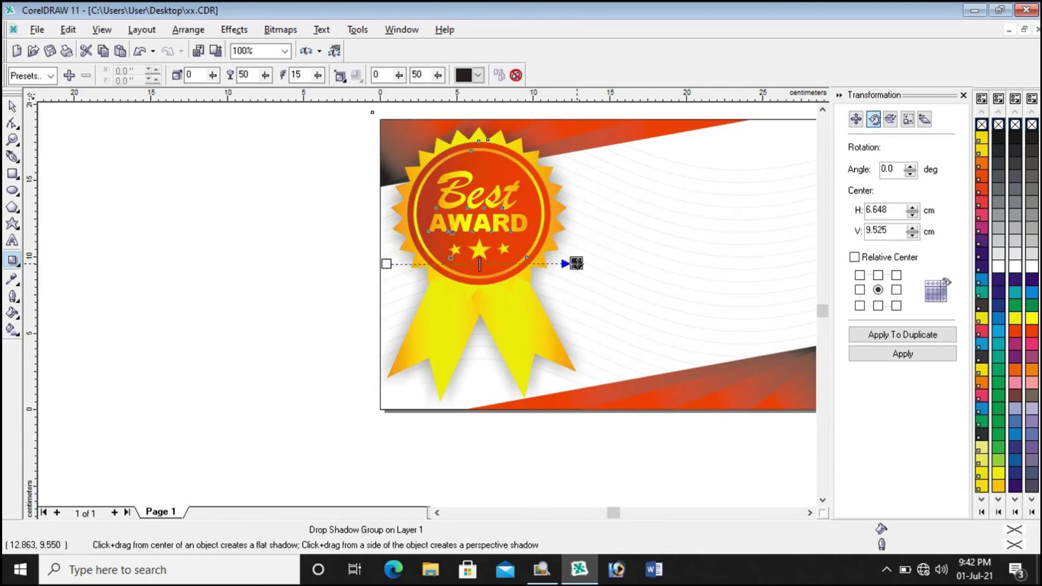
drag(576, 265, 571, 265)
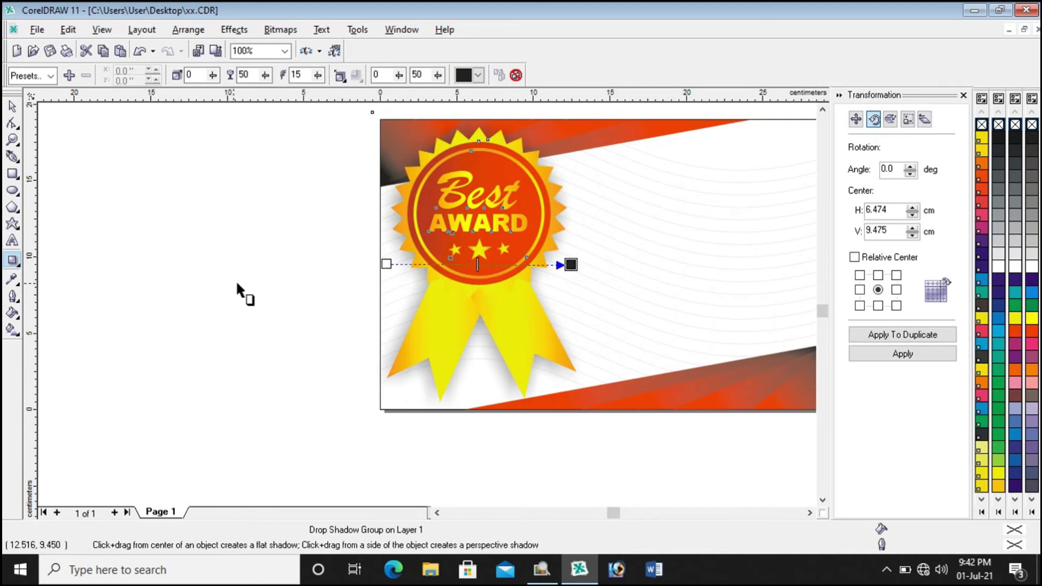
click(213, 279)
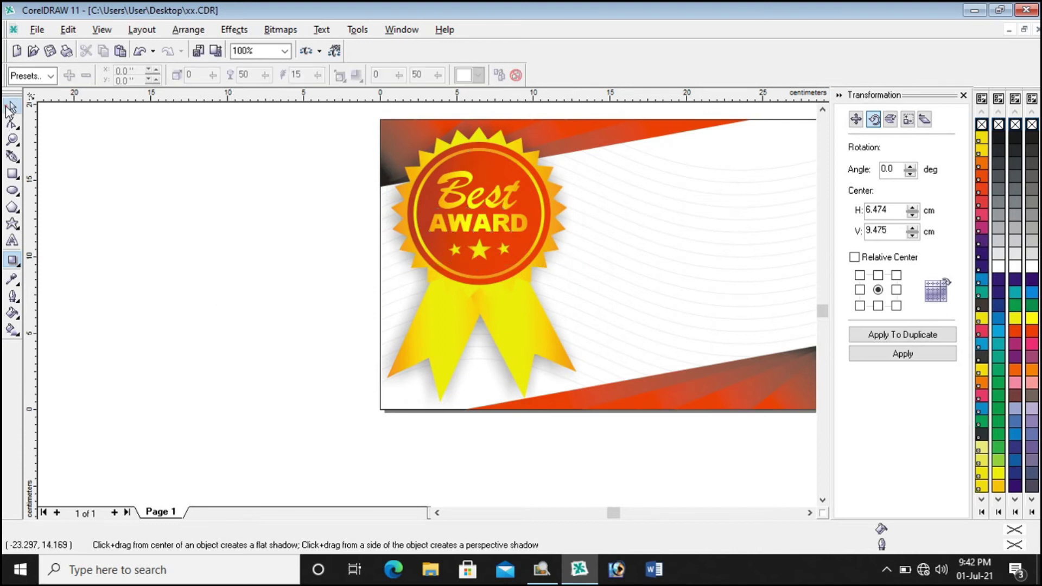
Step: Select the badge and all the certificate background artwork on the page and group them
click(12, 107)
scroll(95, 201, down, 1)
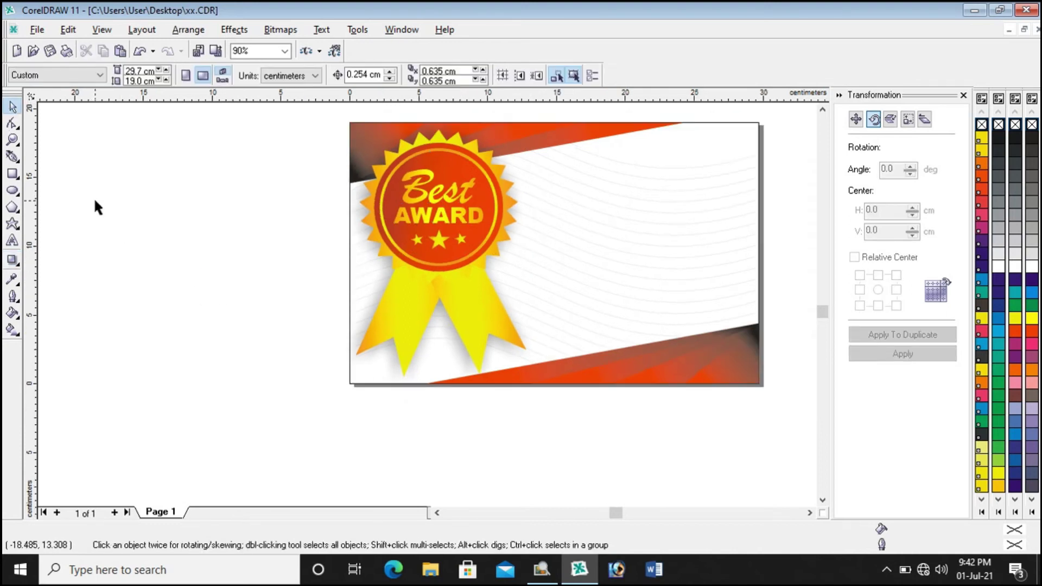
click(823, 110)
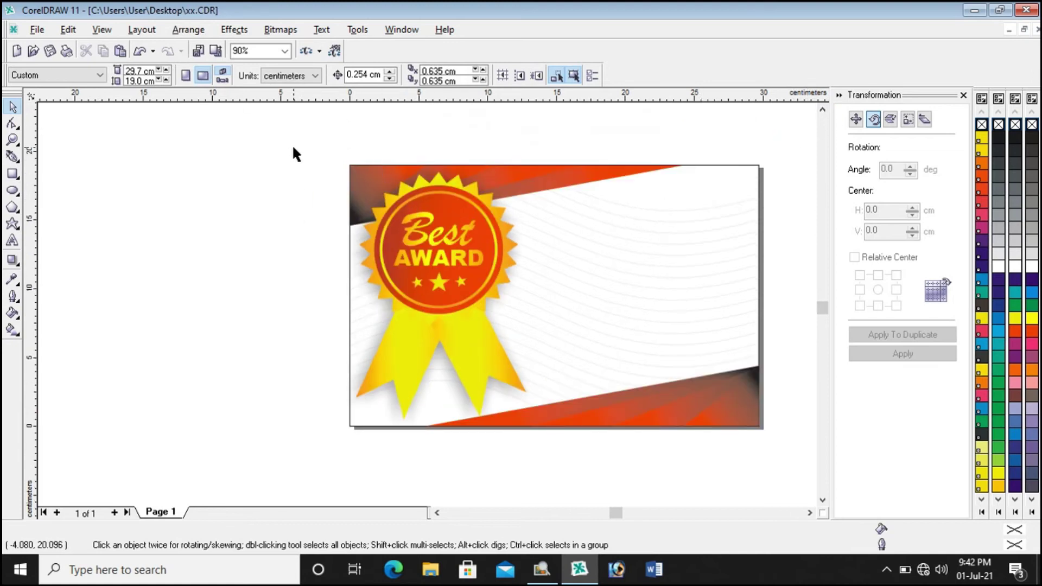
drag(324, 141, 770, 451)
click(169, 31)
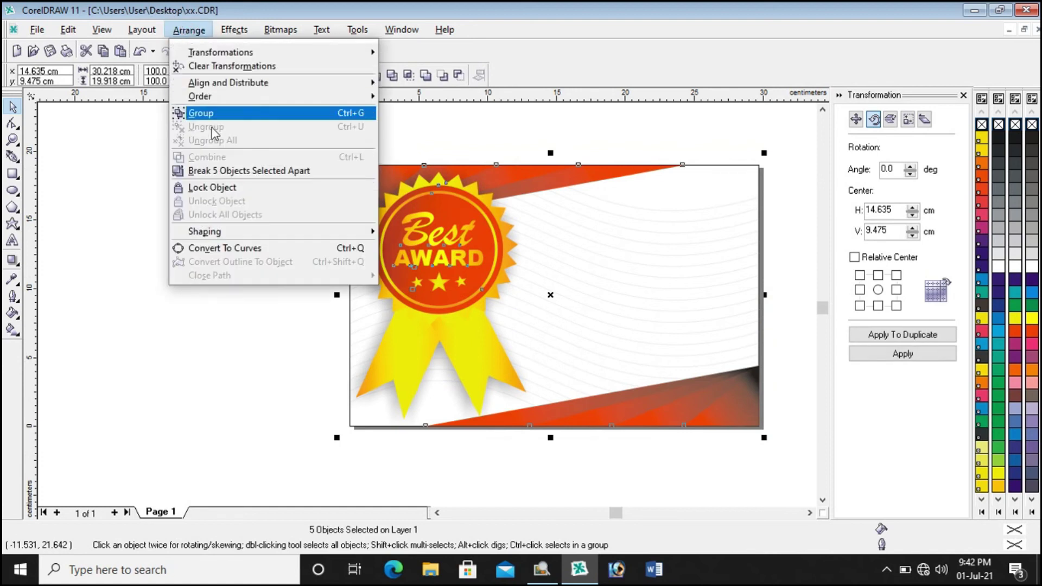
click(210, 110)
click(233, 183)
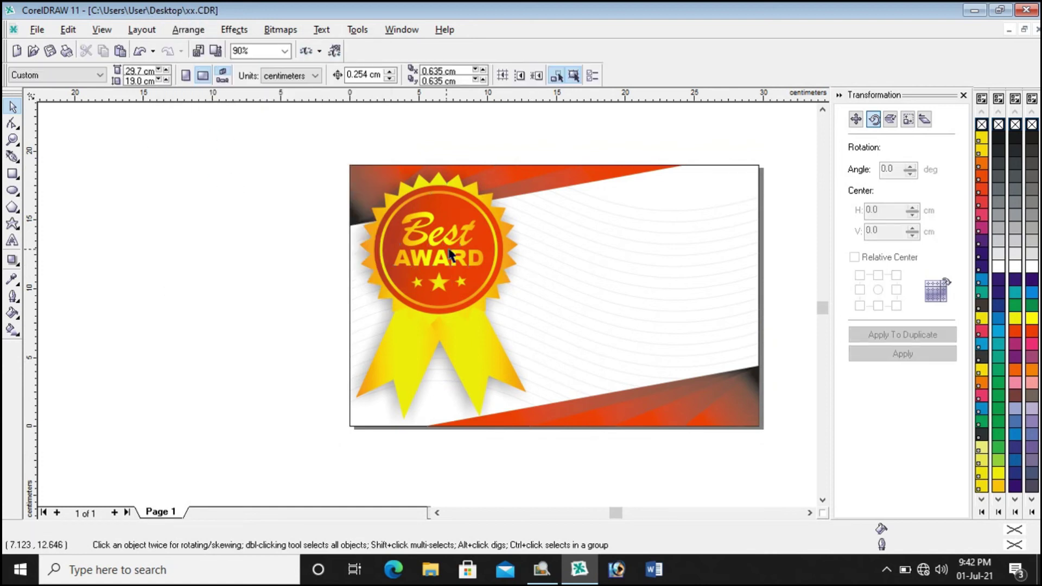
Step: Check the reference certificate image and add the artistic text "CERTIFICATE" just above the page
scroll(793, 266, up, 1)
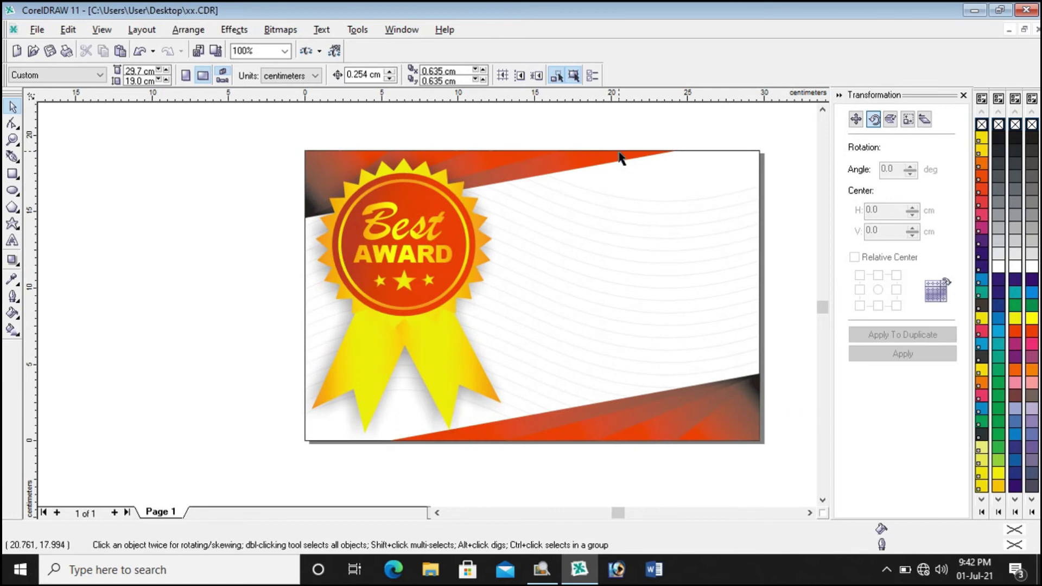
scroll(621, 125, up, 1)
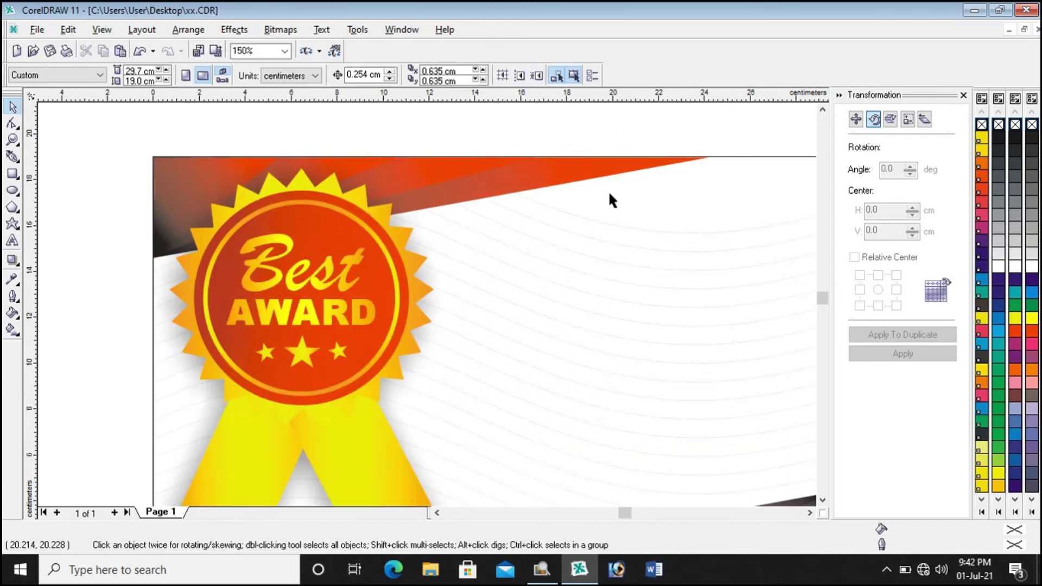
click(532, 573)
click(532, 573)
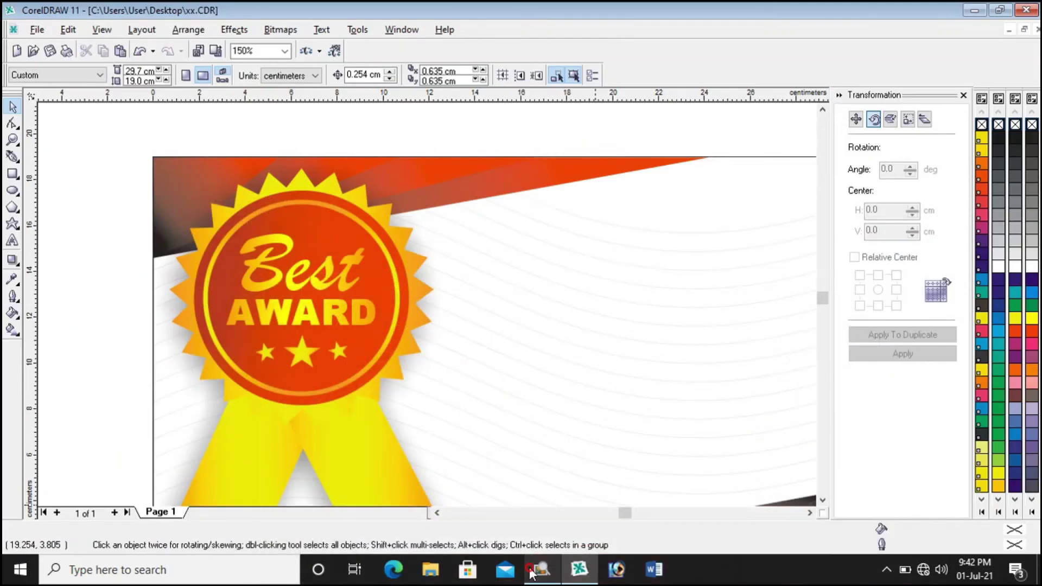
scroll(249, 181, down, 1)
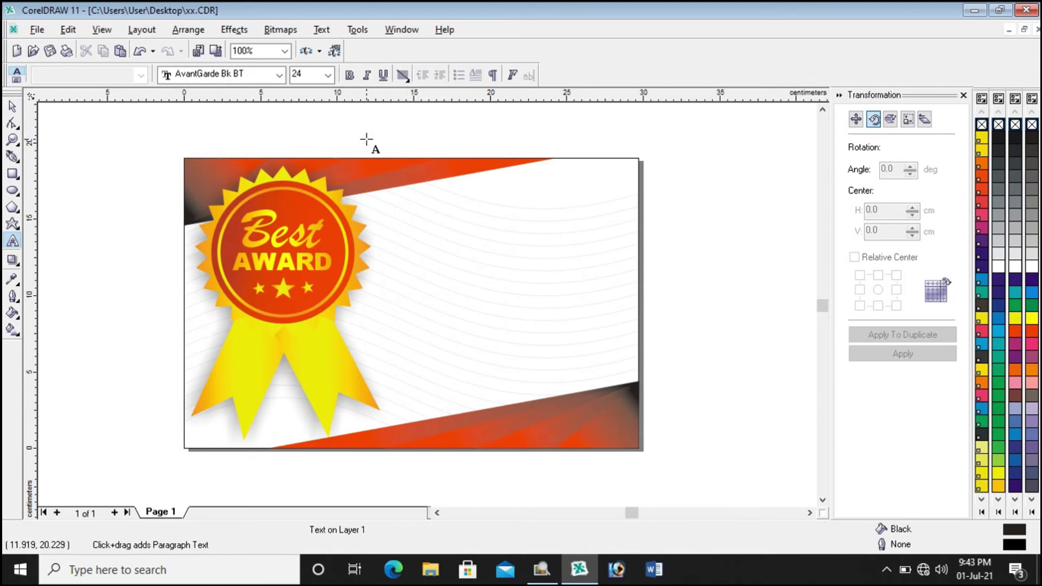
click(620, 143)
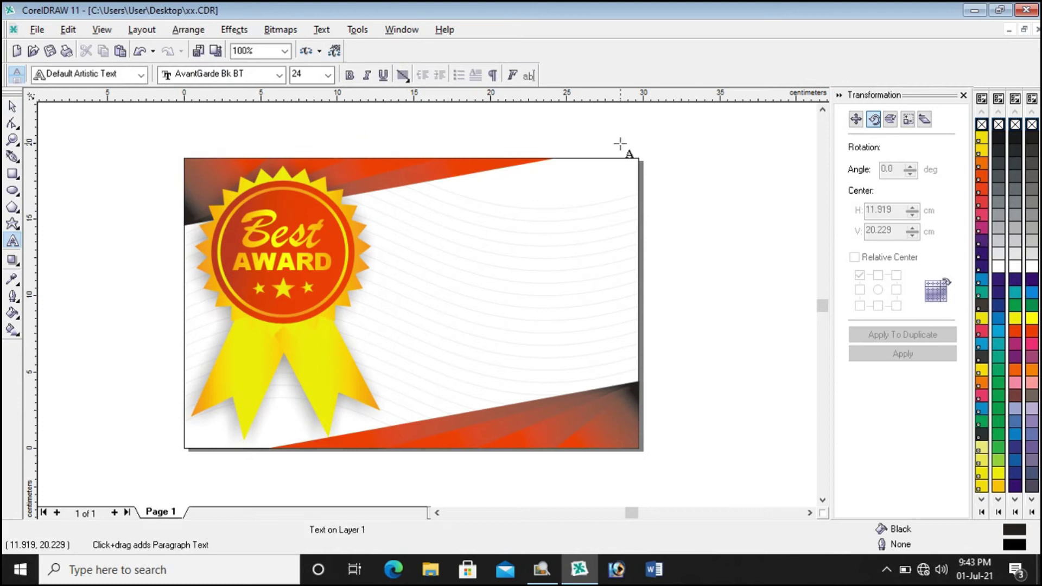
text(CERTIFICATE)
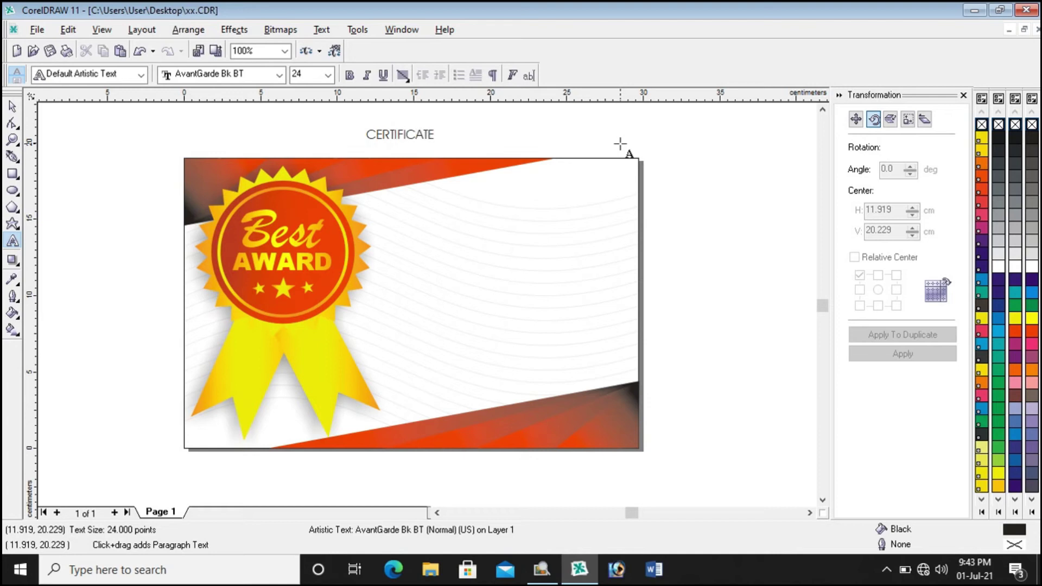
Step: Set the font of the "CERTIFICATE" text to Arial Black
click(13, 107)
click(279, 75)
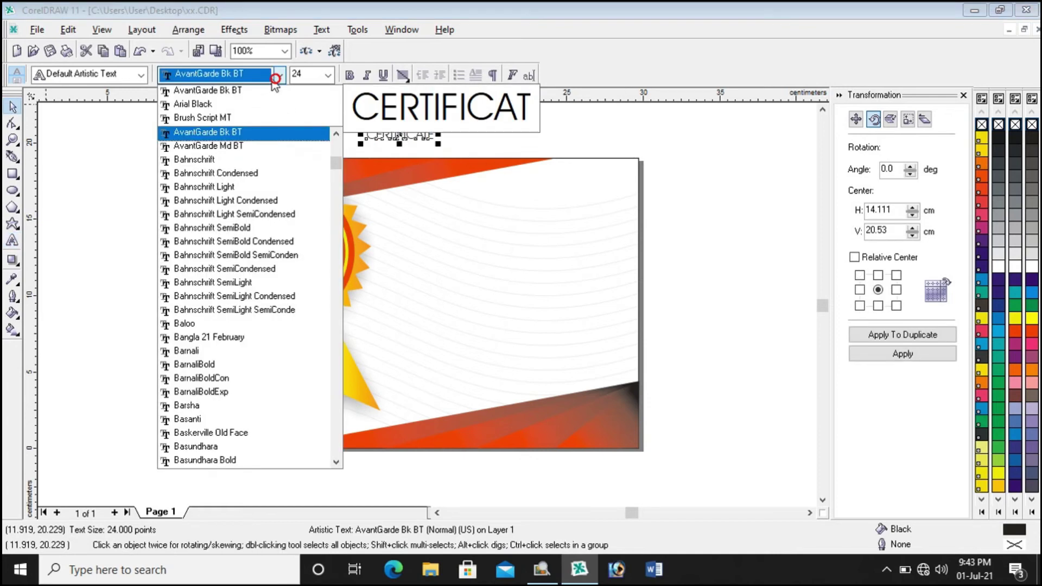
click(209, 106)
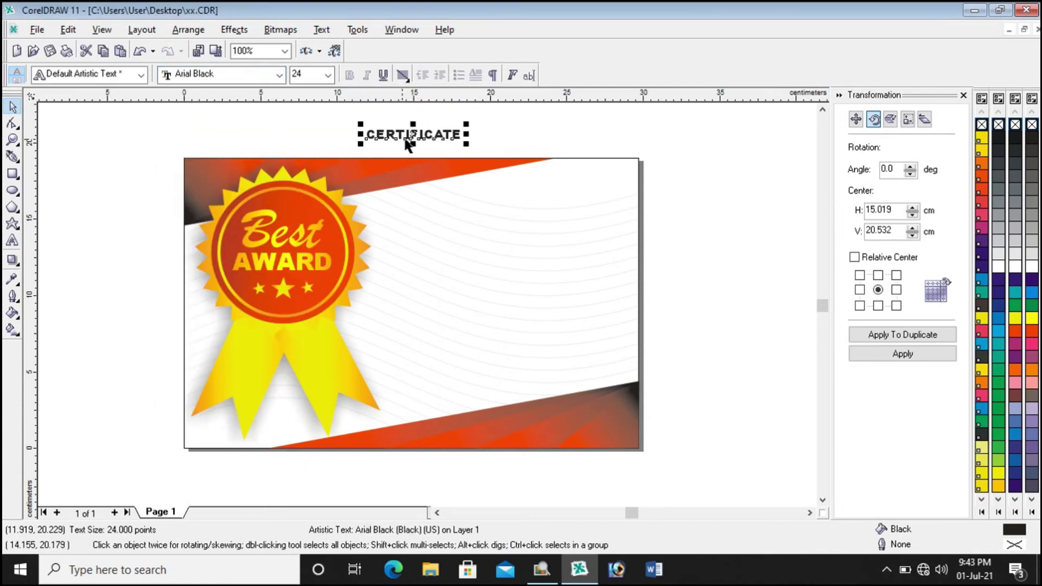
Step: Place the "CERTIFICATE" heading beside the badge, enlarge it proportionally to about 62 pt and nudge it slightly down
drag(413, 132, 422, 195)
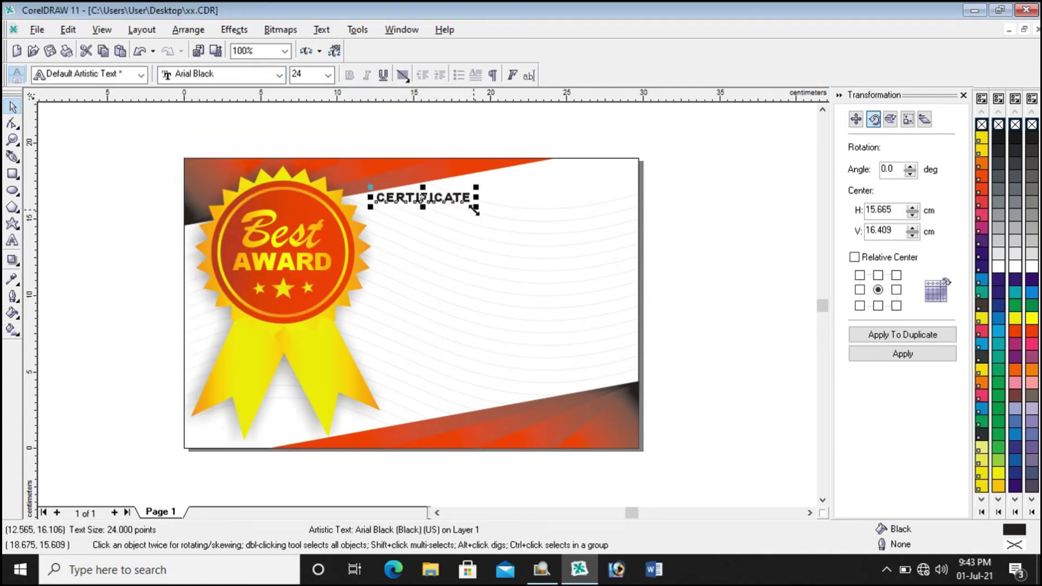
drag(494, 224, 622, 252)
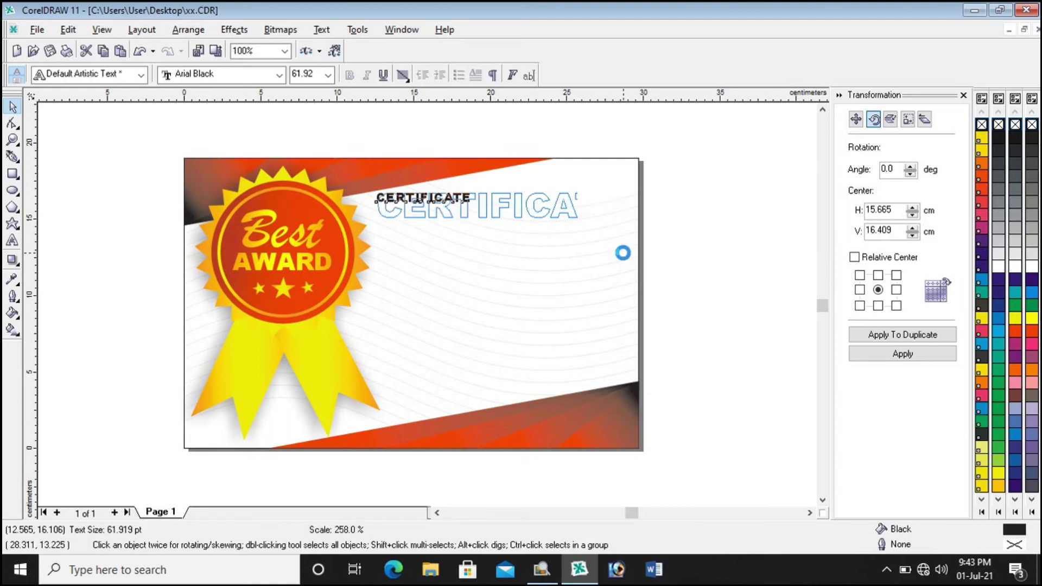
click(322, 137)
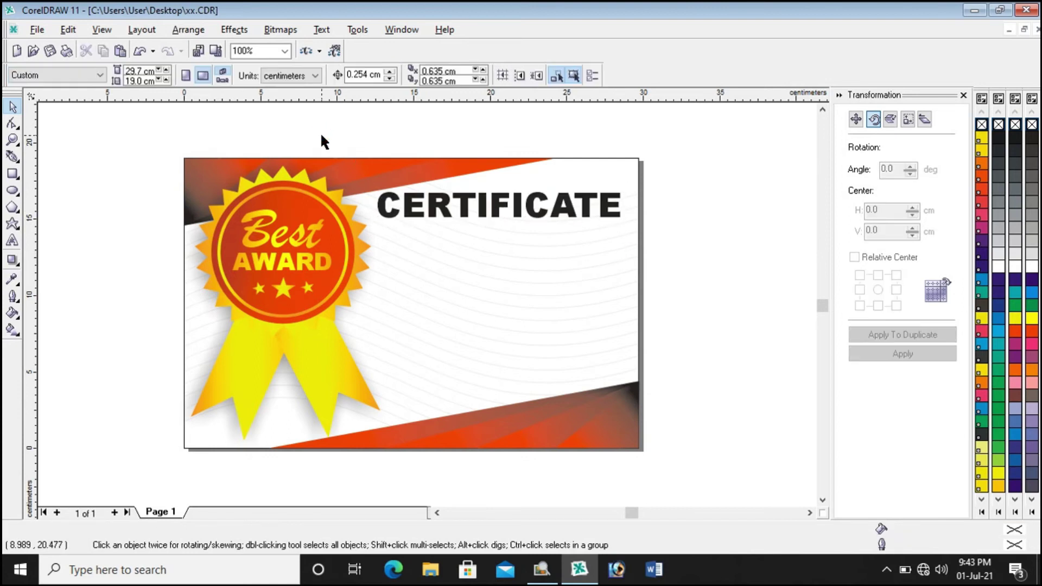
click(484, 221)
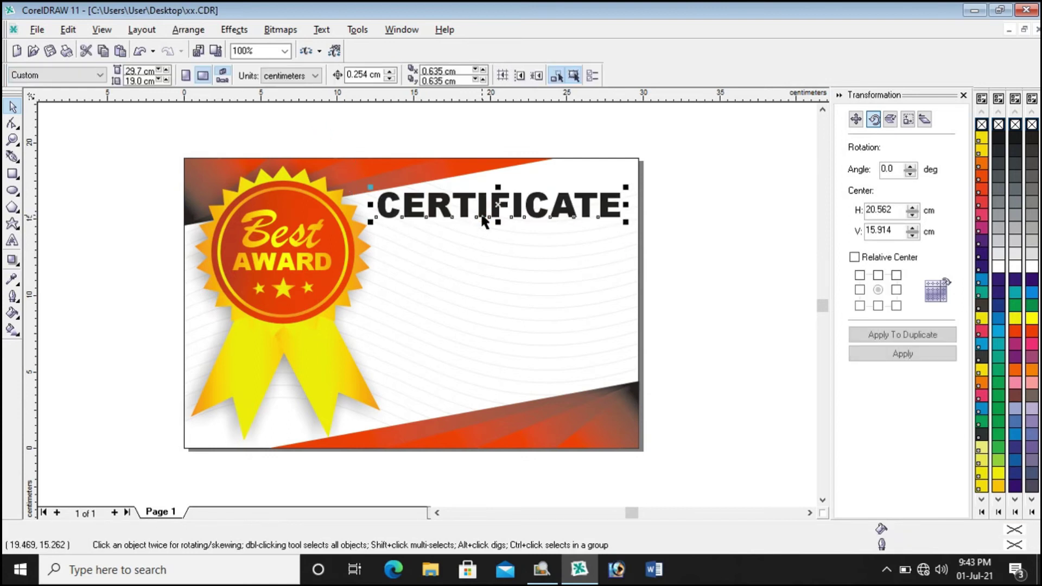
key(Down)
key(Down)
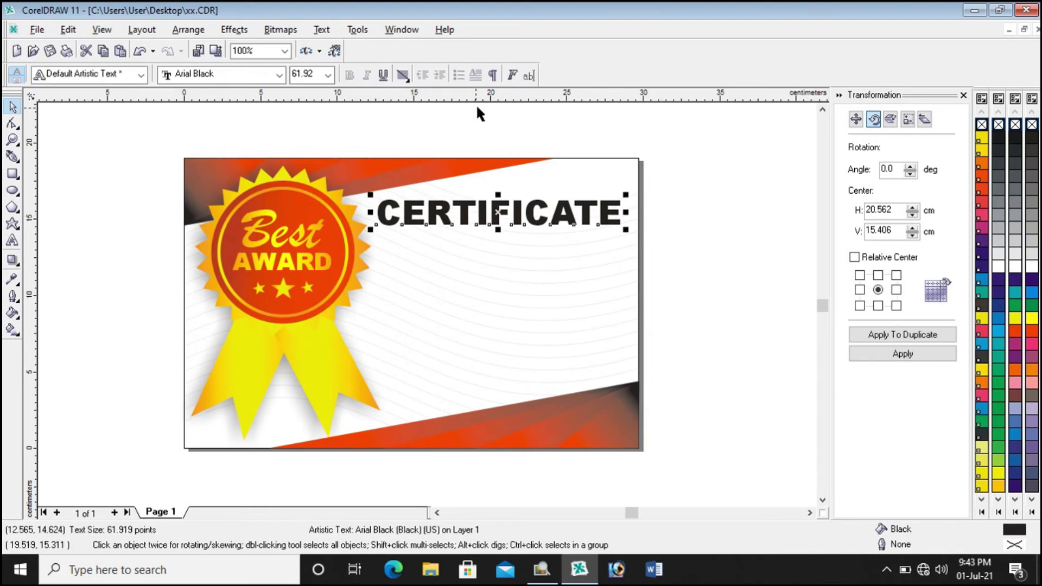
click(476, 117)
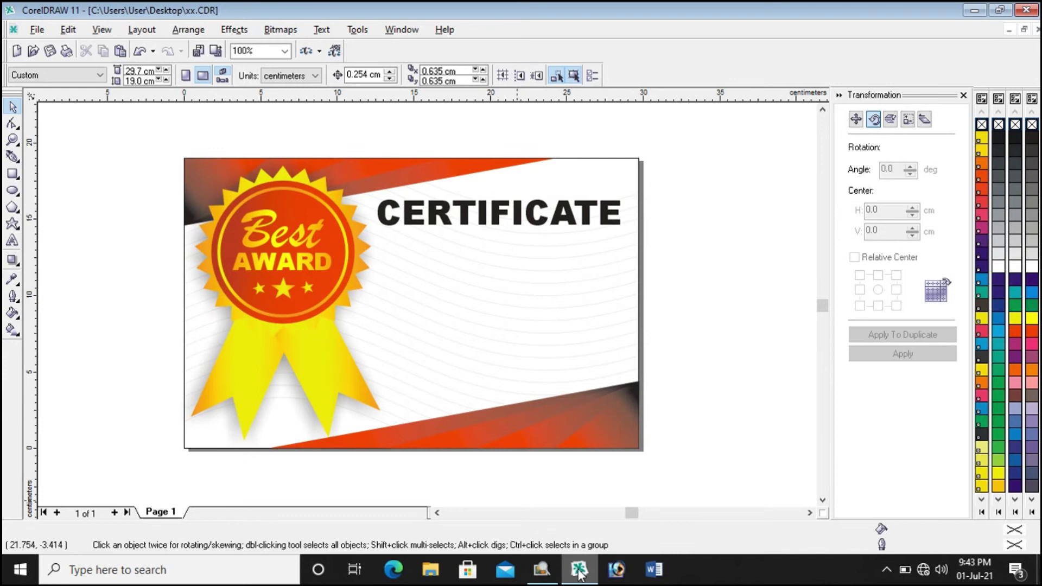
Step: Check the reference certificate for its subtitle and add the artistic text "FOR APPRECIATION" below the "CERTIFICATE" heading
click(546, 573)
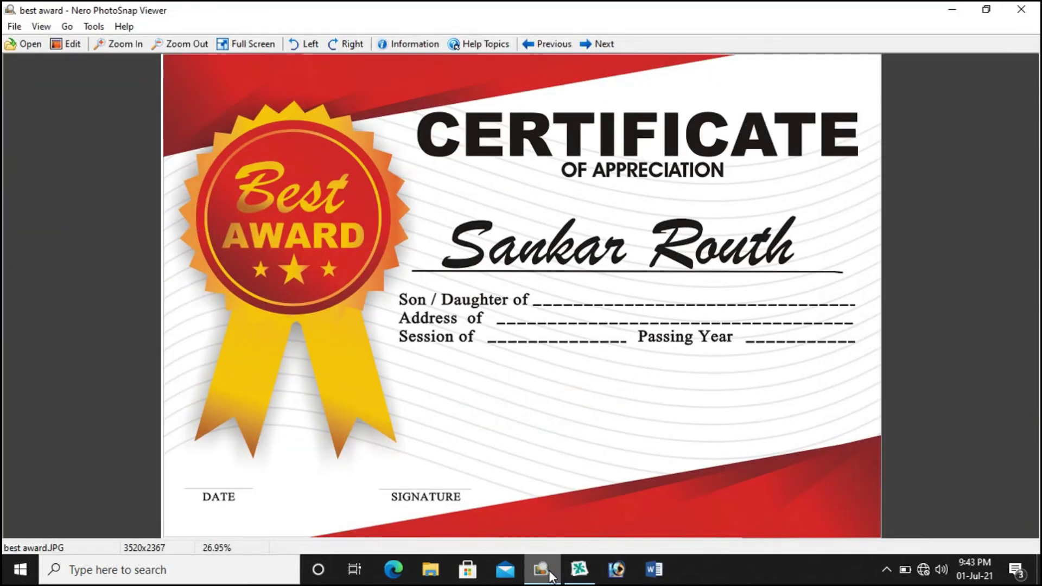
click(546, 571)
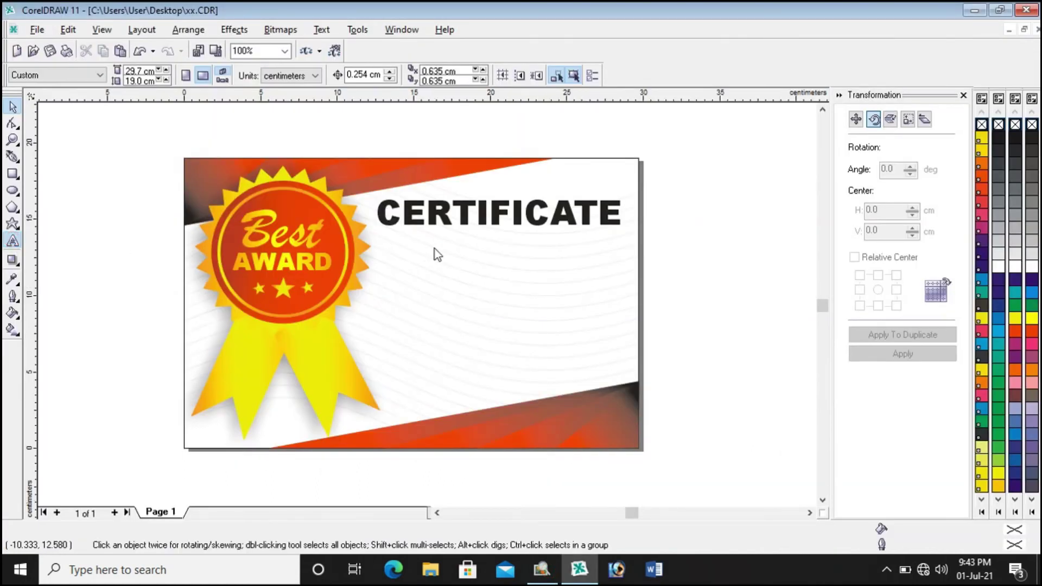
click(434, 248)
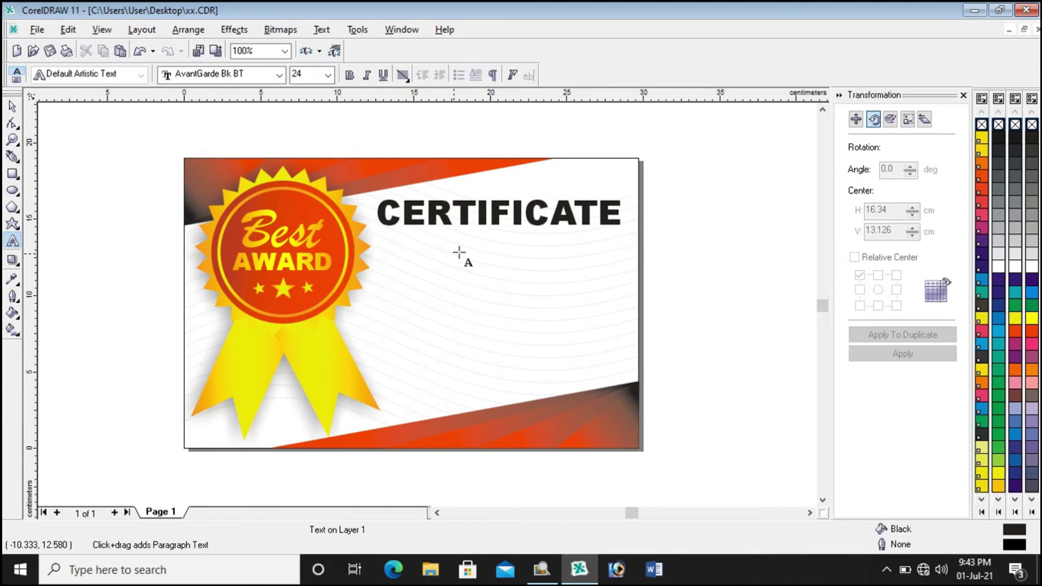
text(FOR APPRE)
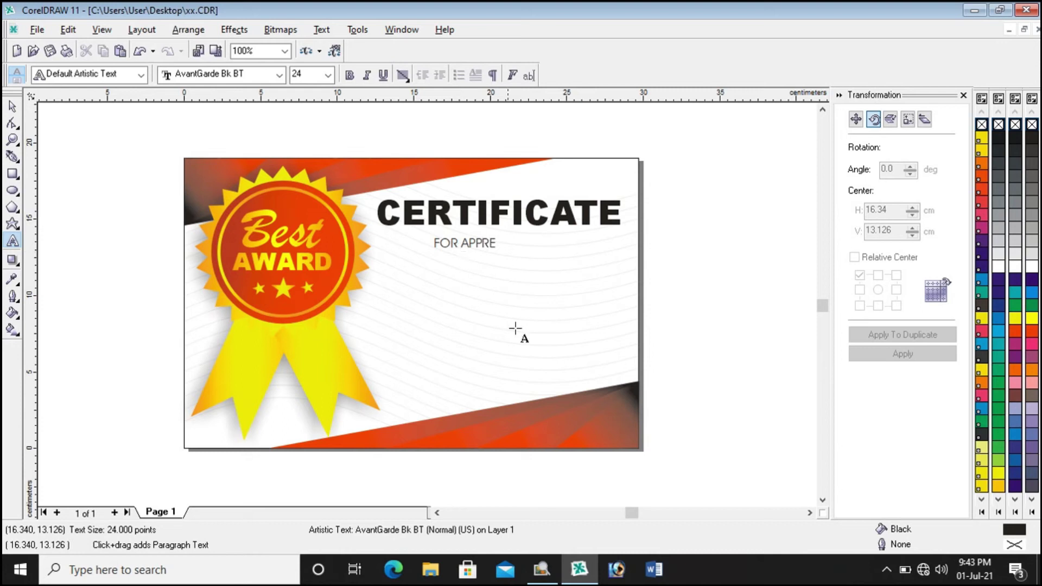
click(552, 573)
click(552, 574)
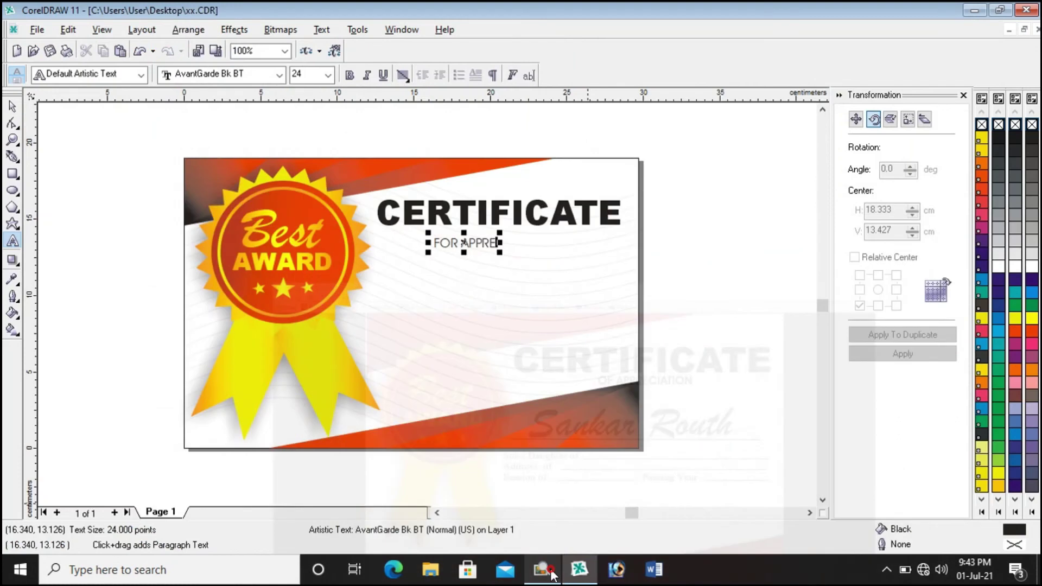
text(CIATION)
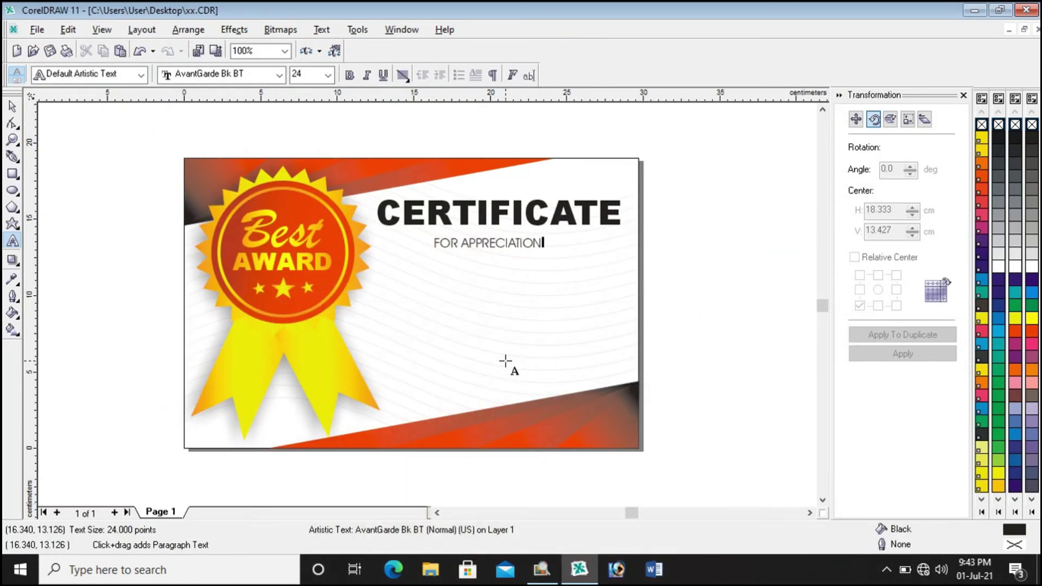
Step: Set the font of the "FOR APPRECIATION" text to Arial
click(12, 109)
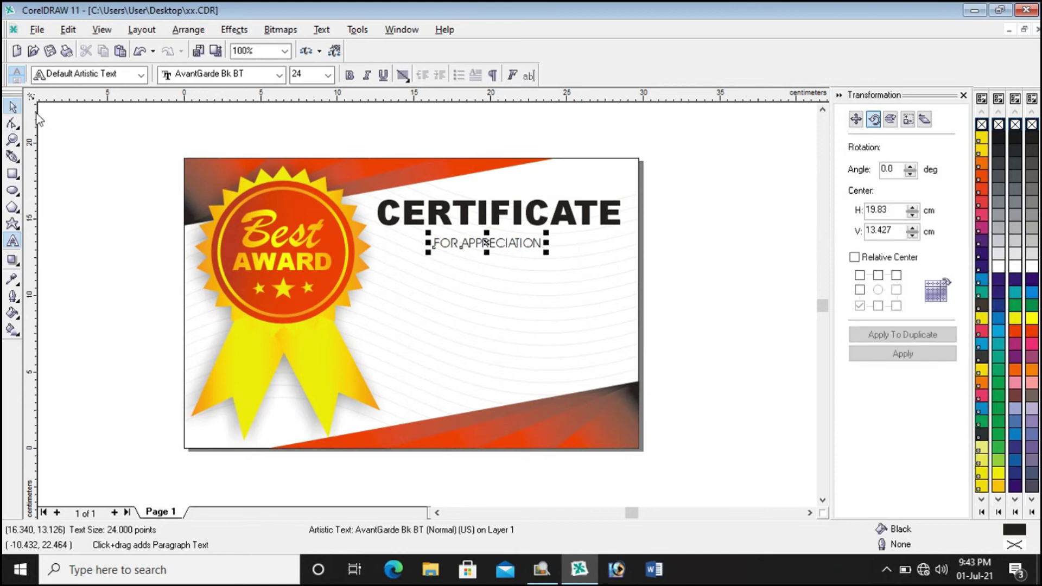
scroll(499, 222, up, 1)
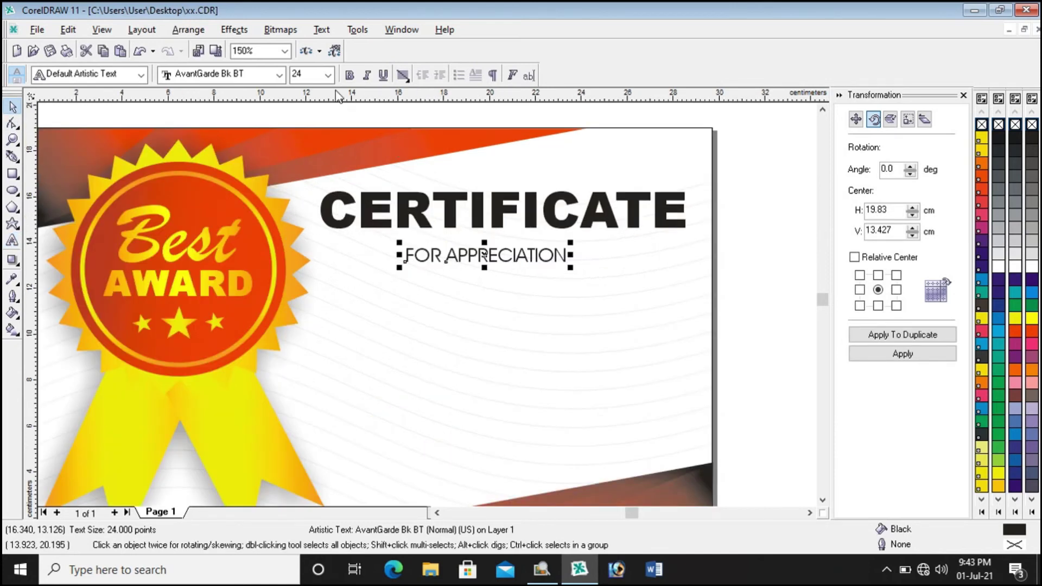
click(280, 75)
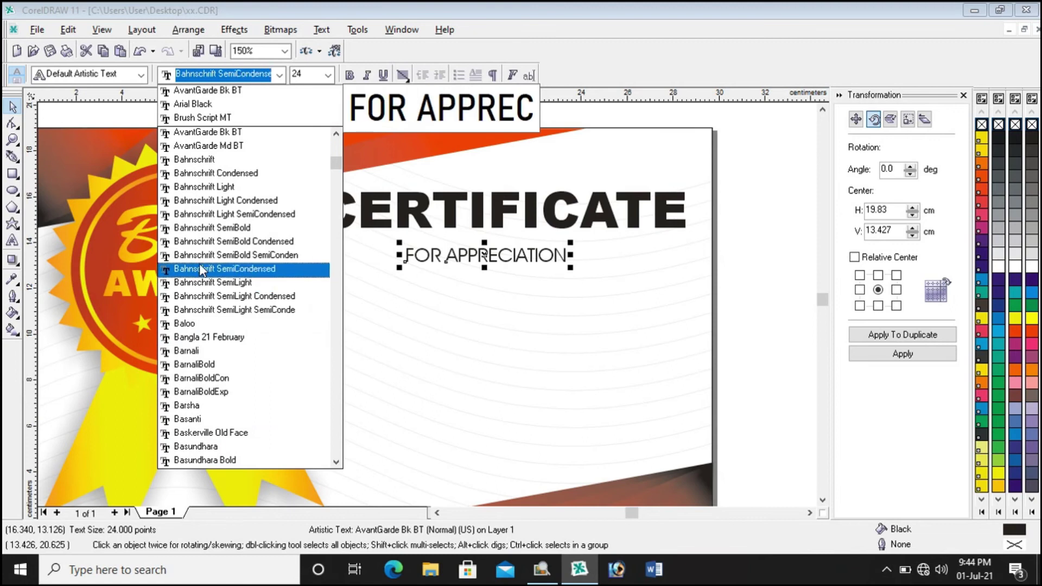
scroll(219, 323, down, 2)
scroll(220, 325, down, 6)
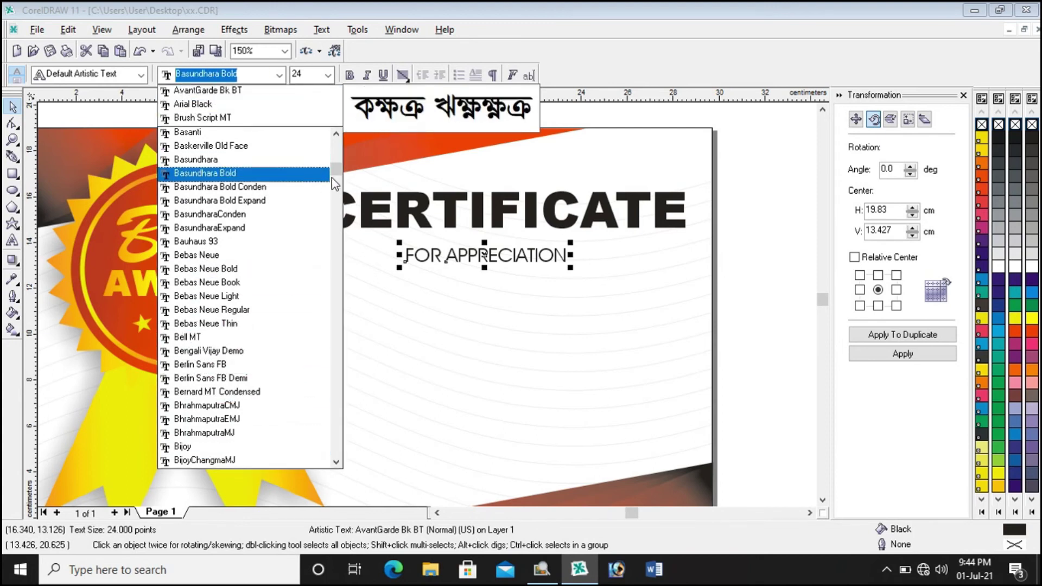
scroll(201, 173, up, 13)
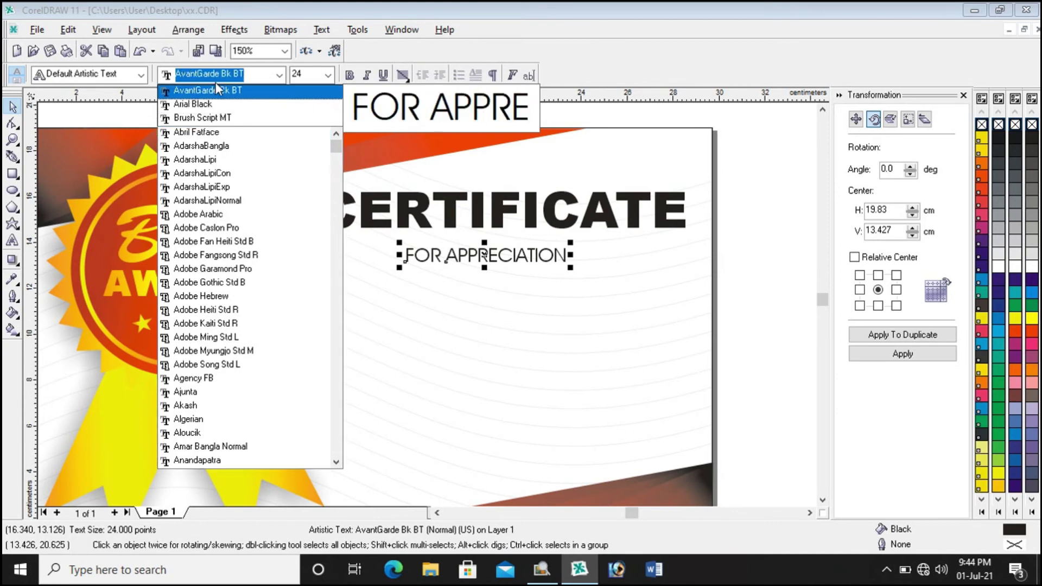
text(Ara)
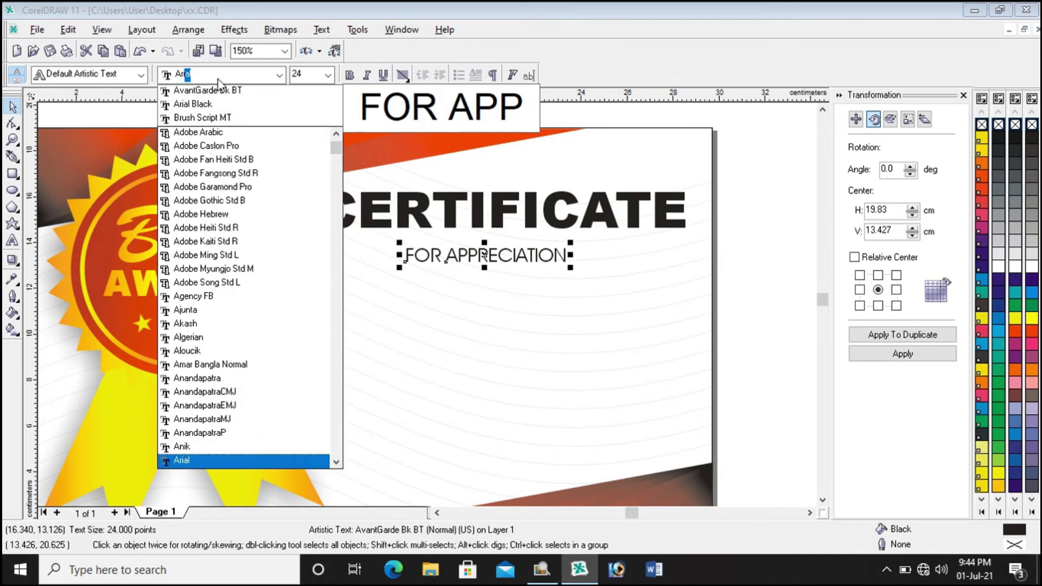
click(204, 460)
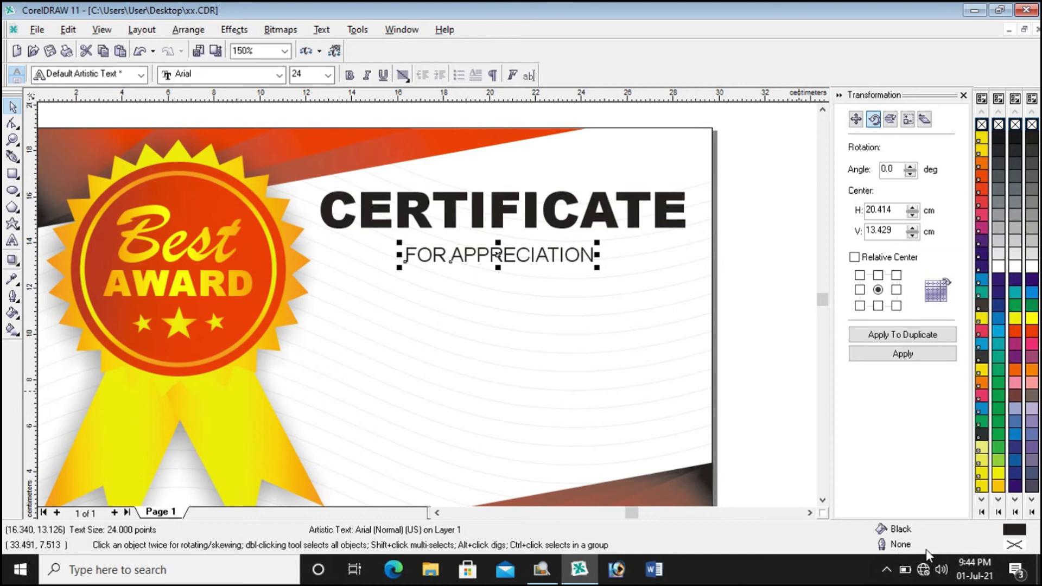
Step: Give the "FOR APPRECIATION" text a black Hairline outline
click(1008, 545)
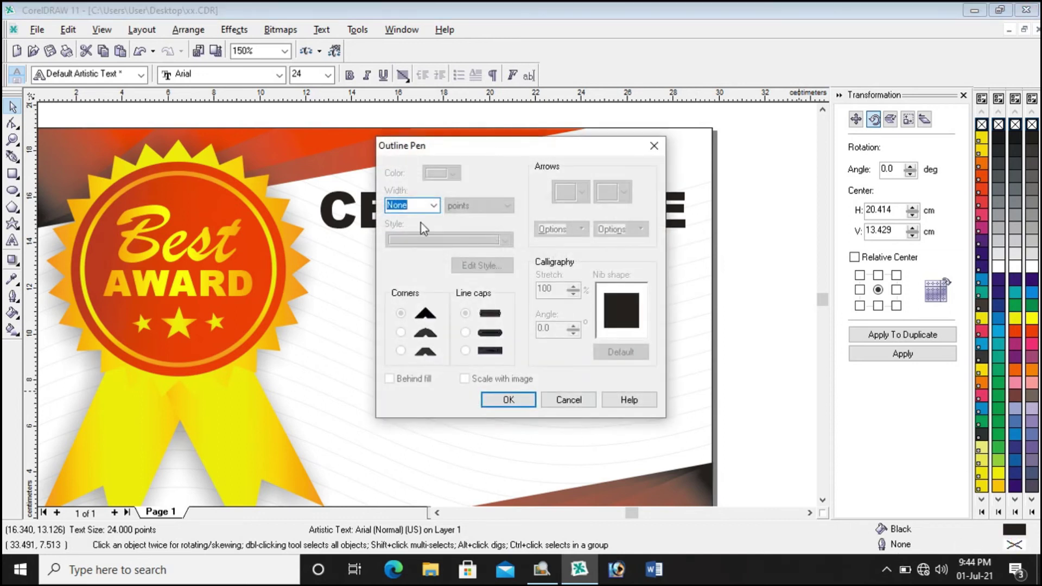
click(433, 206)
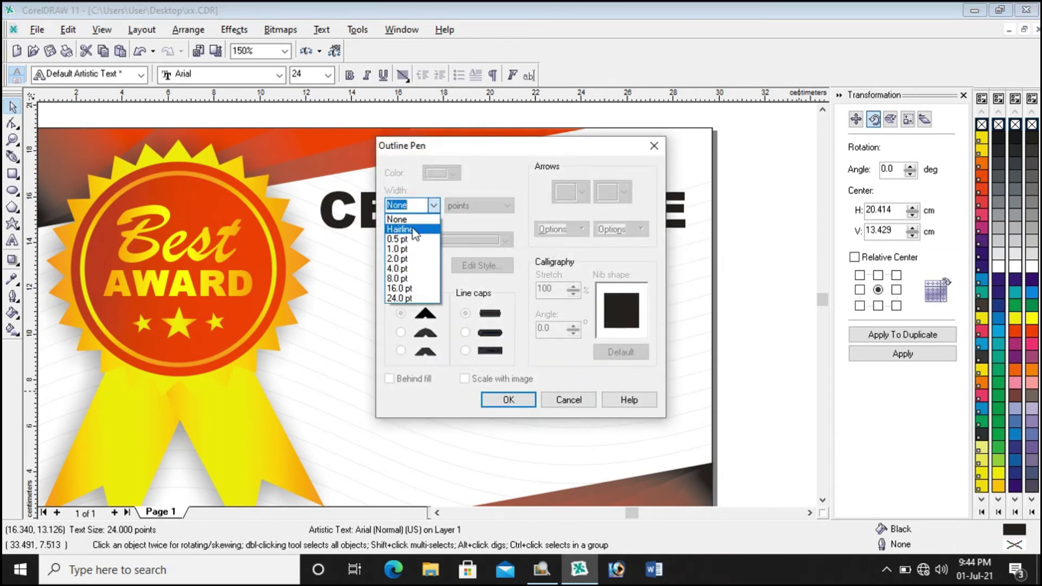
click(394, 229)
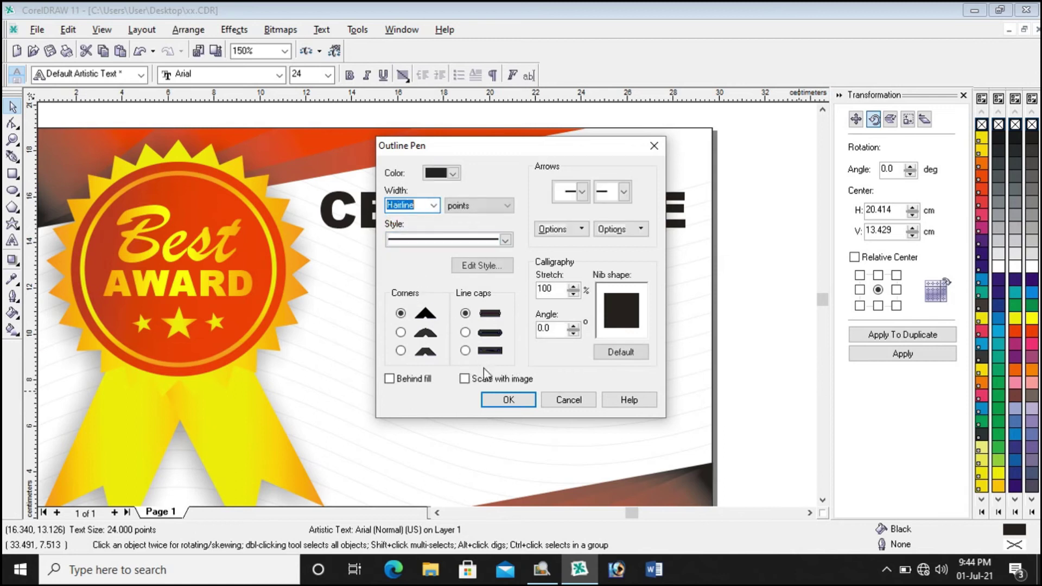
click(508, 399)
Step: Move the "FOR APPRECIATION" text up close beneath the heading and shrink it proportionally to about 19 pt
drag(494, 259, 503, 248)
drag(407, 255, 443, 253)
click(723, 276)
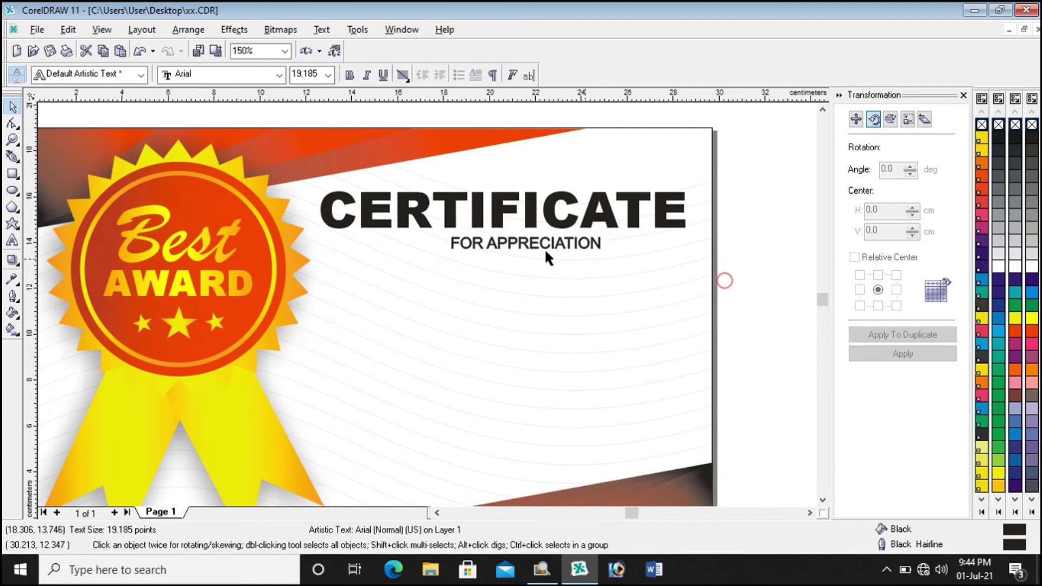
Step: Move the "FOR APPRECIATION" text slightly to the left so it sits centred beneath the "CERTIFICATE" heading
click(538, 251)
drag(526, 249, 504, 242)
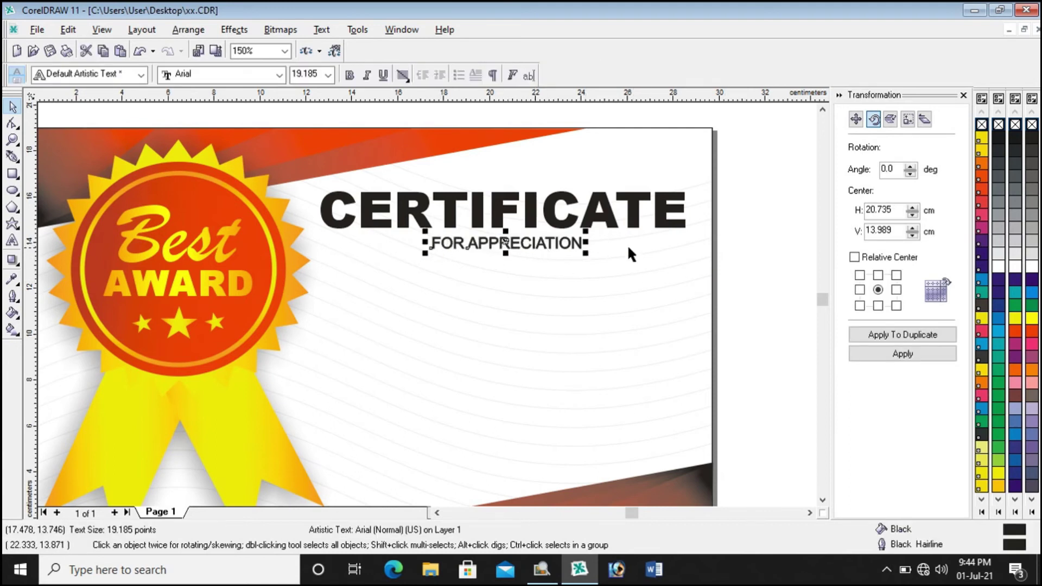
click(757, 264)
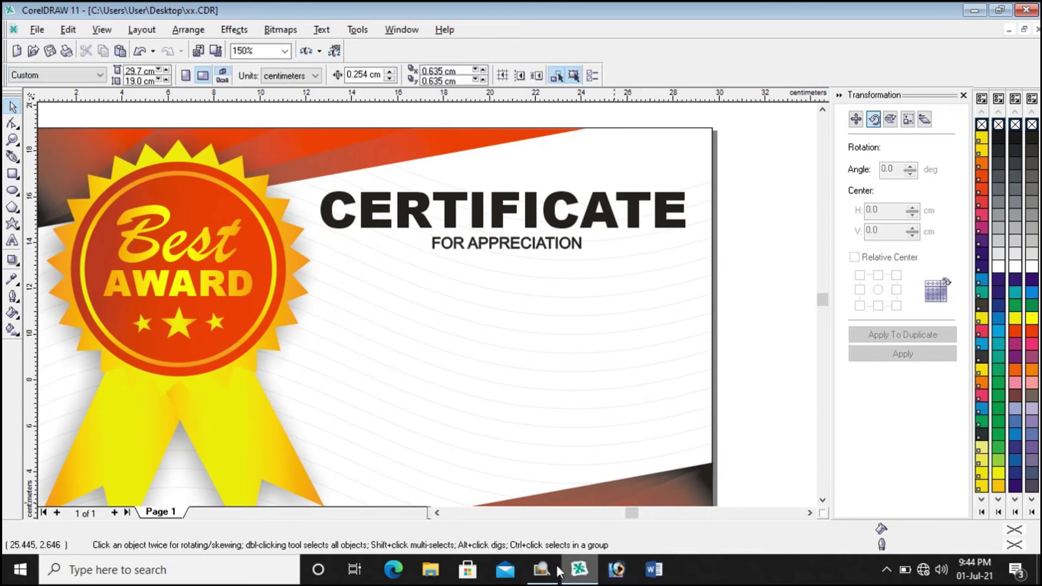
Step: Following the reference certificate, place a copy of the "FOR APPRECIATION" text below the original and change its wording to "Name Surname"
click(542, 566)
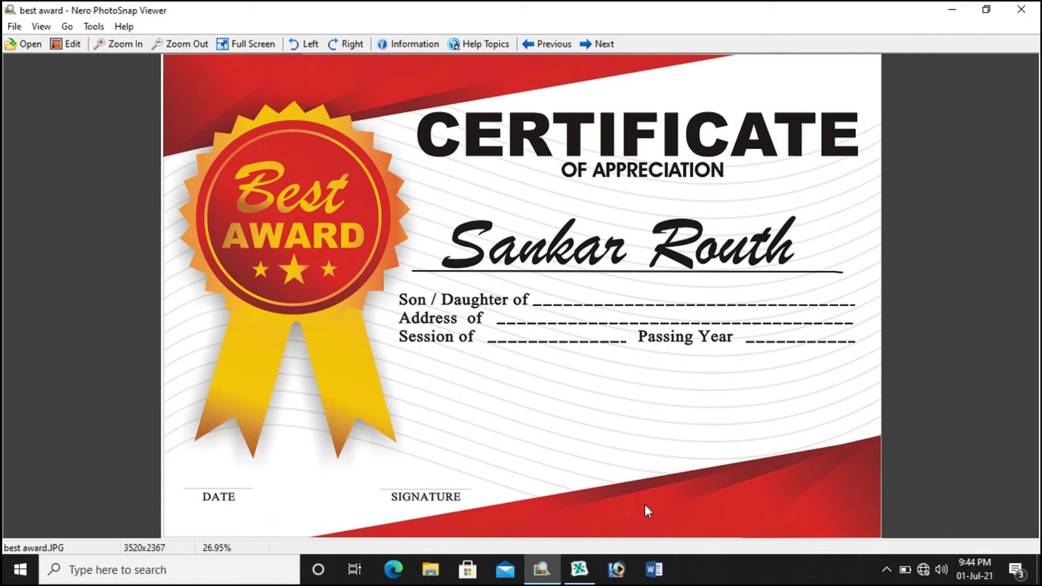
click(580, 569)
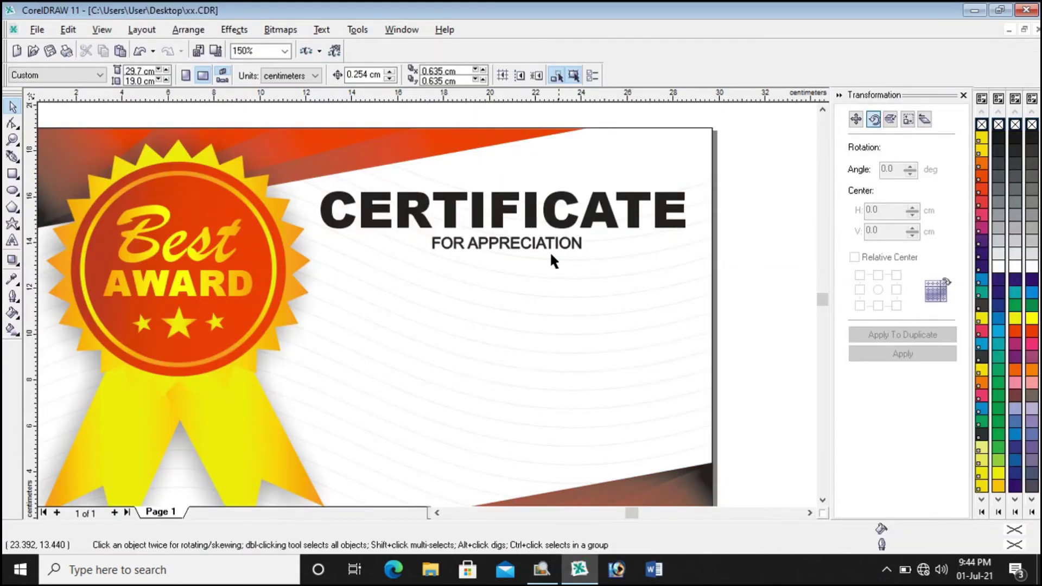
click(525, 248)
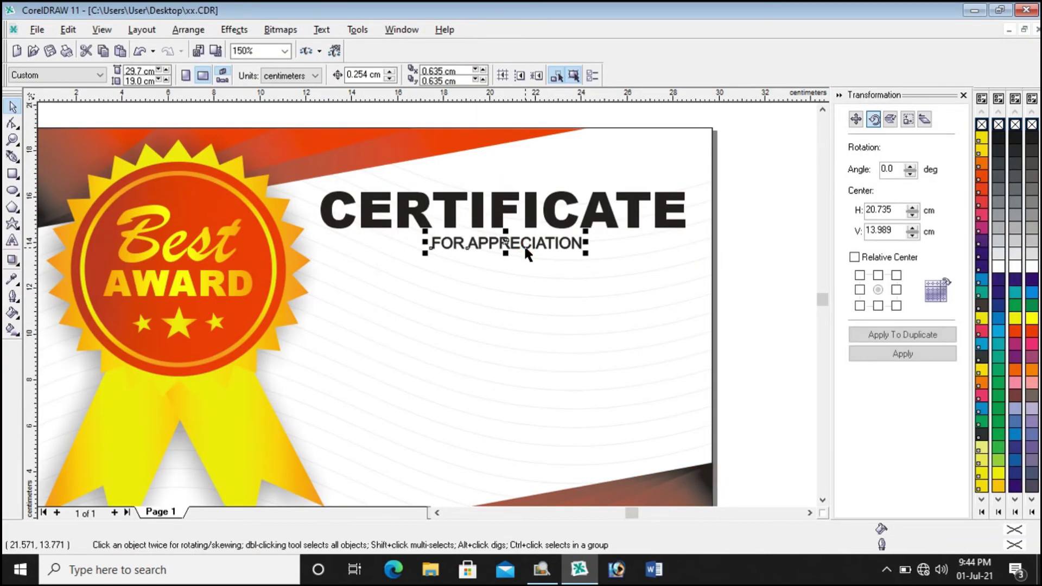
drag(504, 243, 423, 307)
click(12, 242)
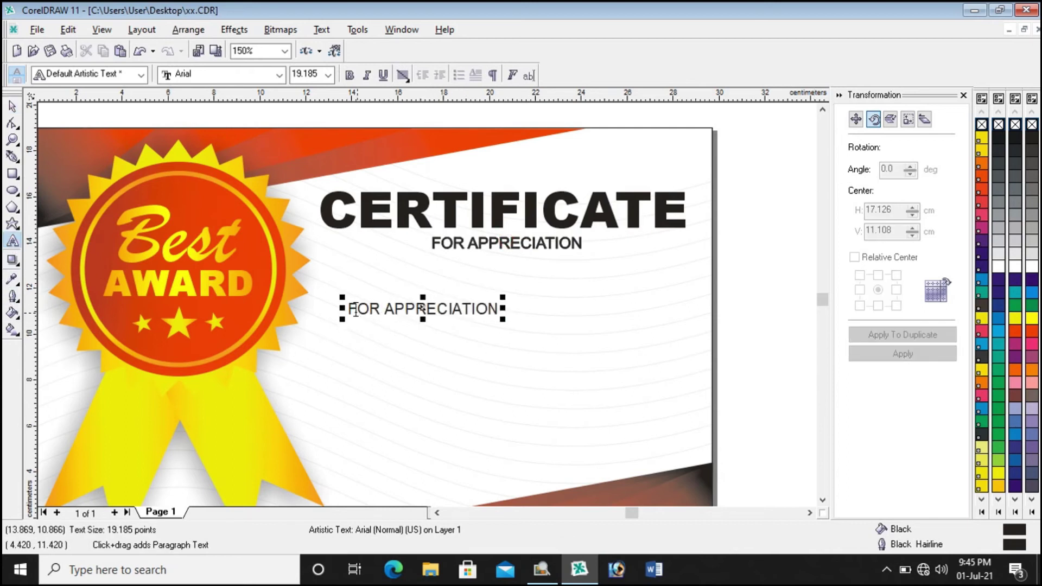
drag(349, 310, 528, 308)
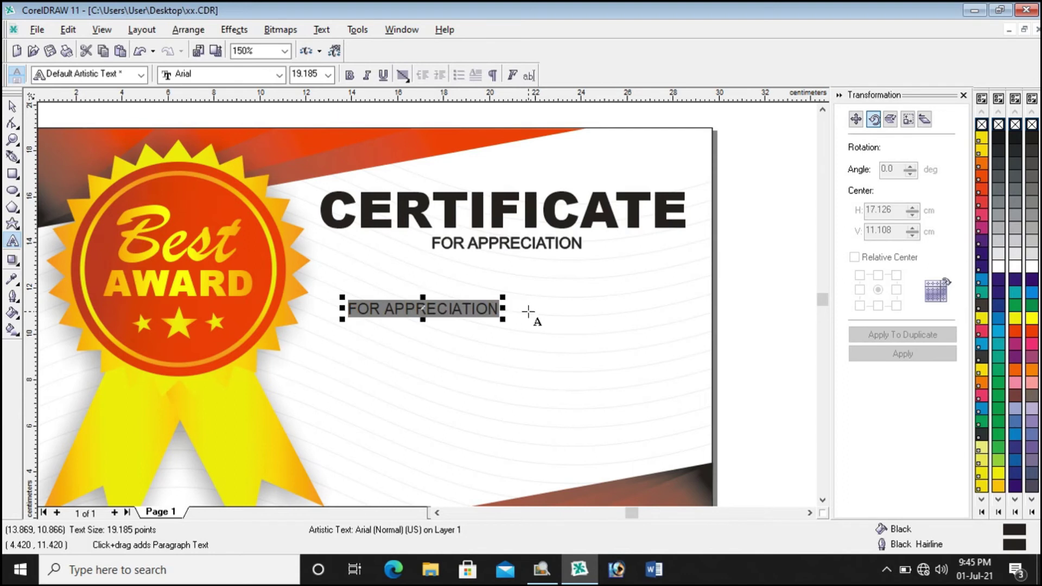
text(Name)
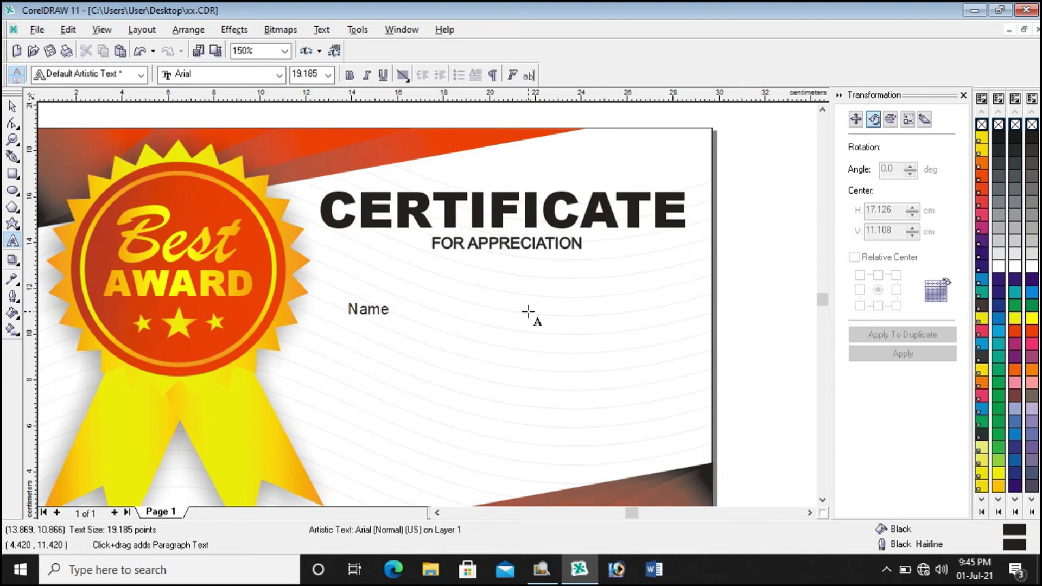
text( Surname)
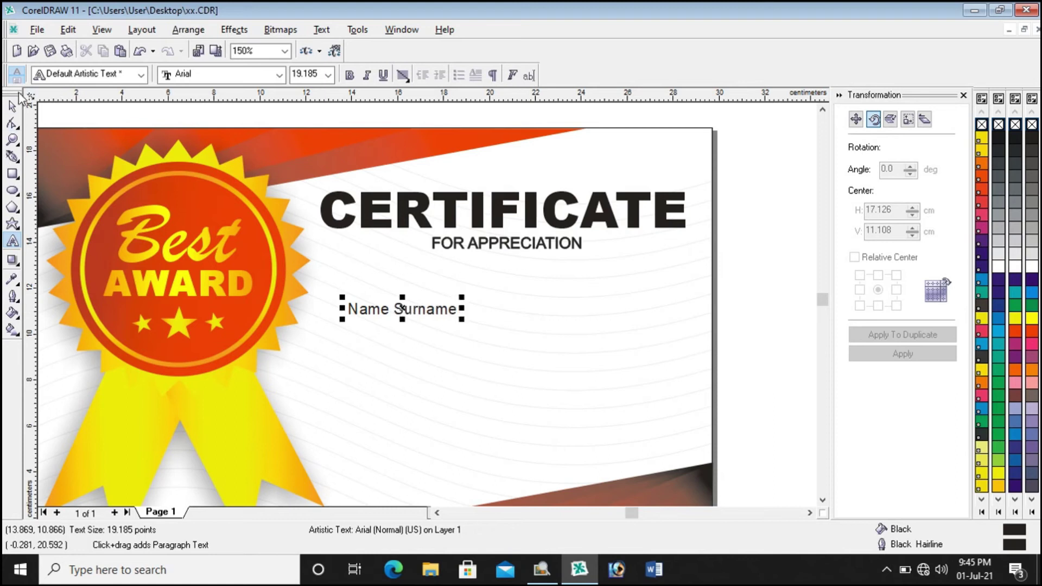
click(12, 107)
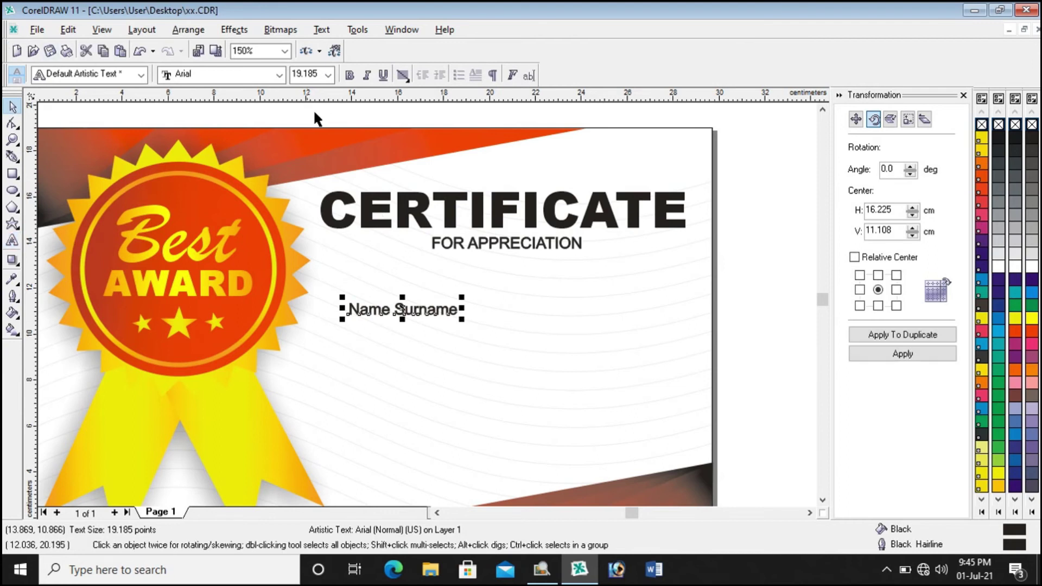
Step: Set the "Name Surname" text in Brush Script MT and enlarge it proportionally to about 71 pt beneath the subtitle
click(279, 75)
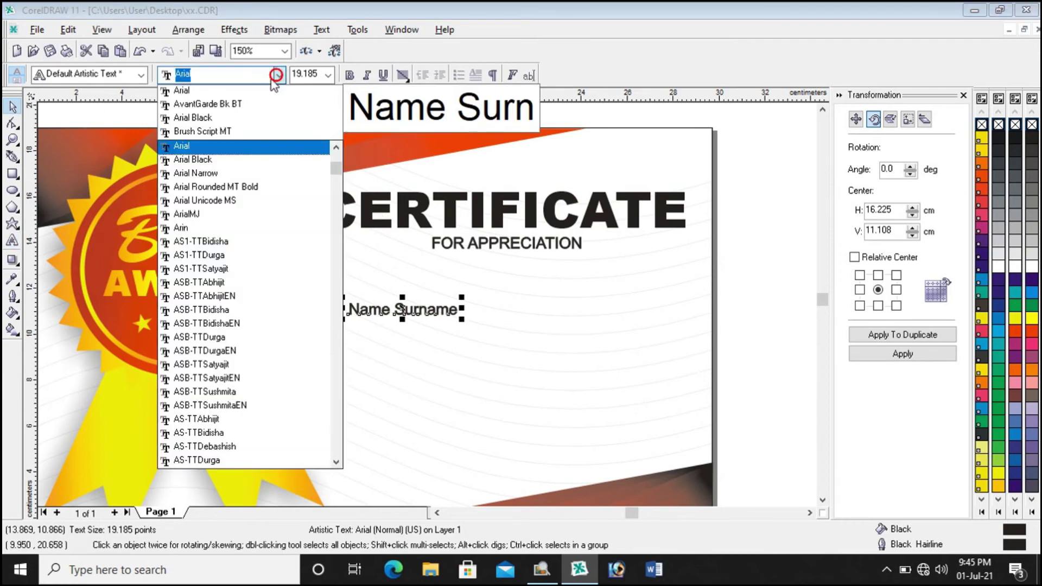
click(194, 136)
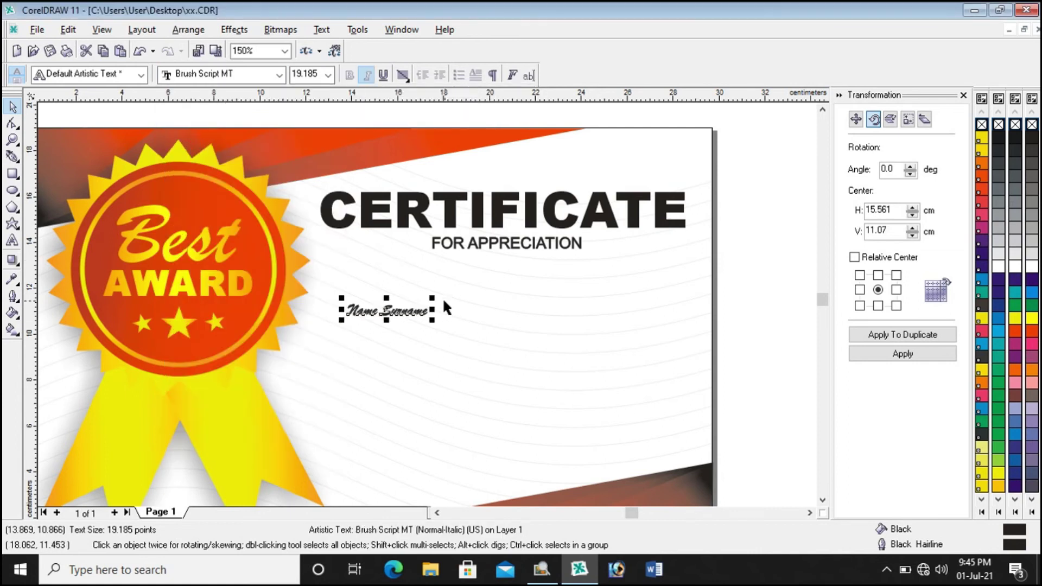
drag(542, 275, 641, 249)
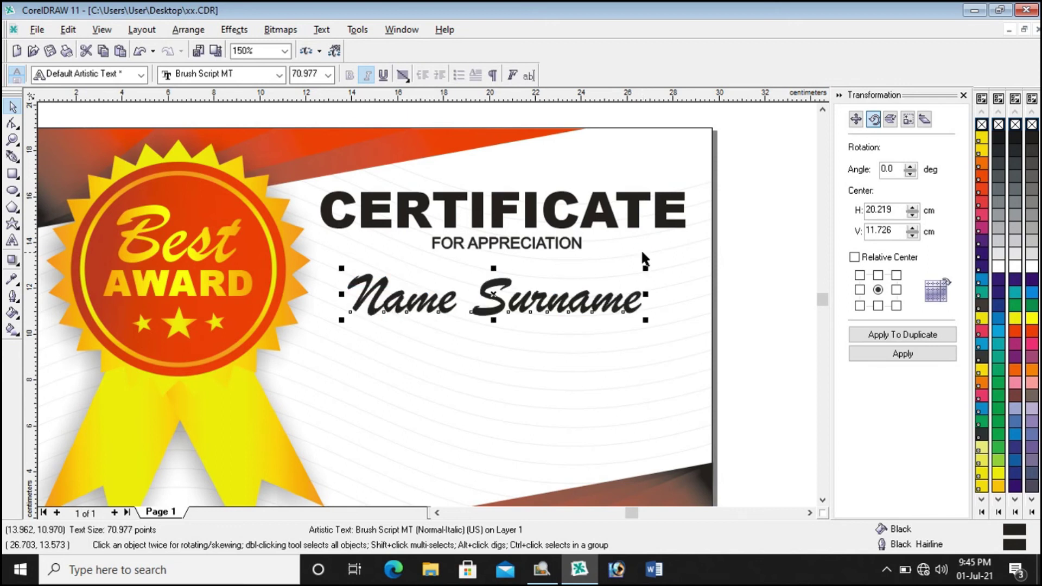
drag(492, 298, 500, 293)
click(725, 279)
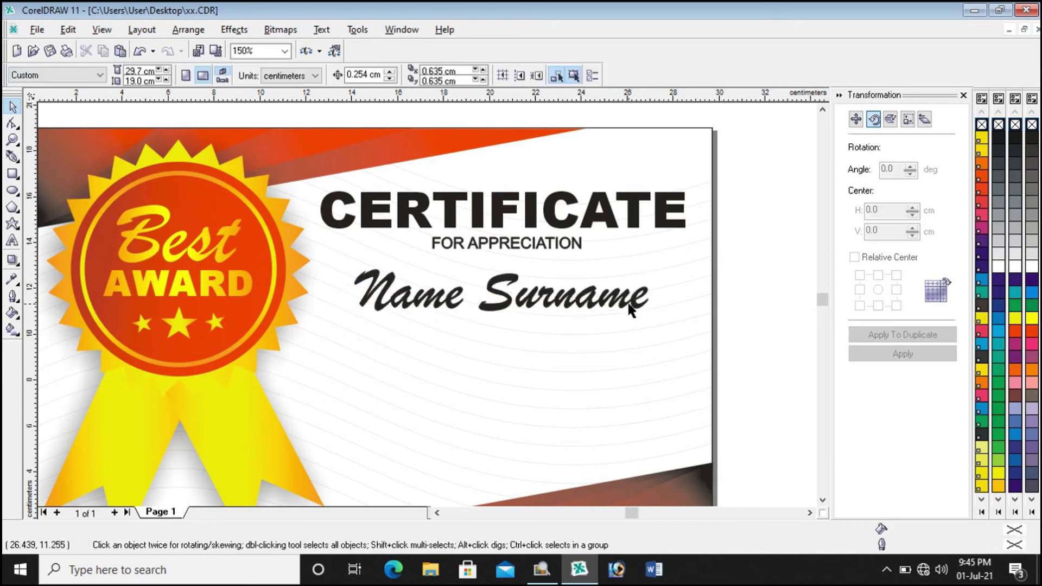
Step: Remove the outline from the "Name Surname" text by setting its outline width to None
click(441, 301)
scroll(441, 302, down, 2)
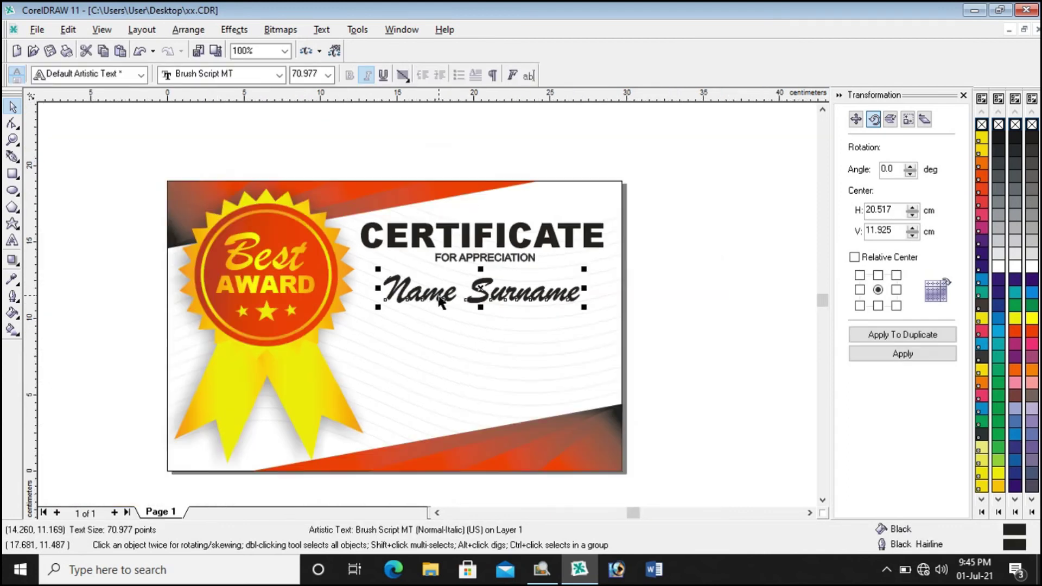
double_click(1015, 545)
click(418, 206)
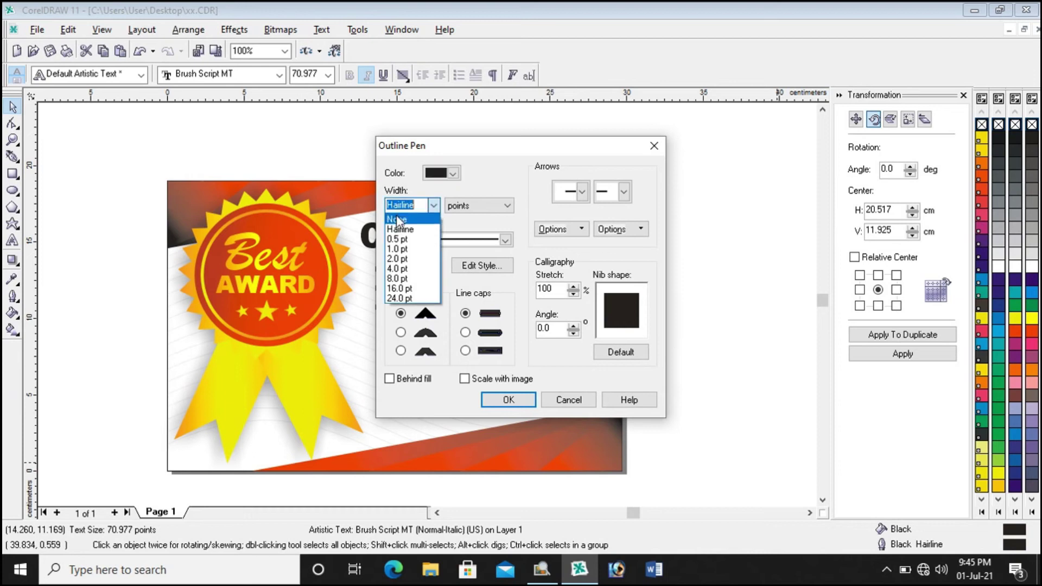
click(395, 213)
click(508, 401)
click(672, 328)
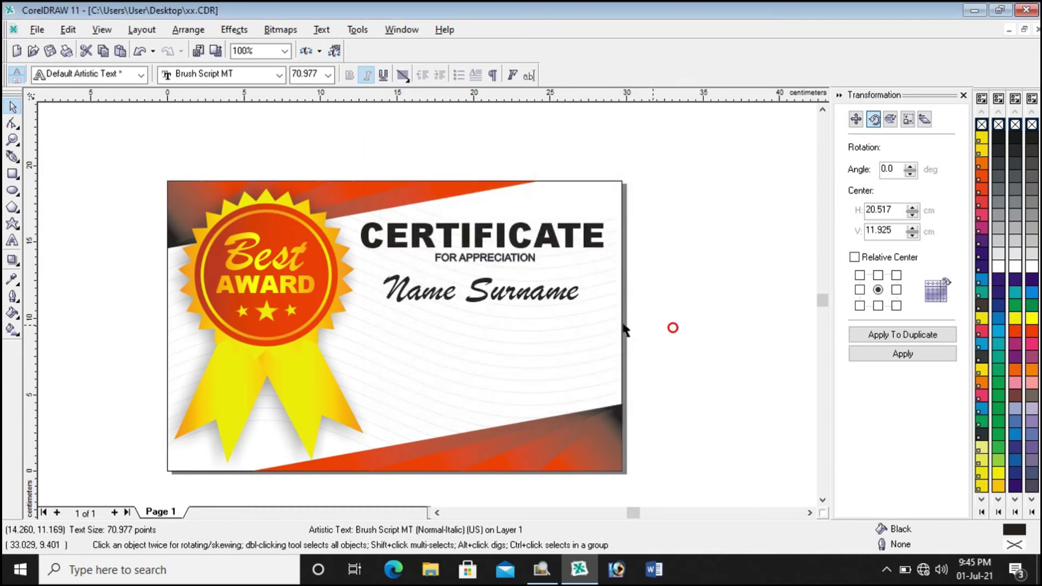
Step: Shift the "Name Surname" text slightly to the left beneath the "FOR APPRECIATION" subtitle
scroll(439, 300, up, 2)
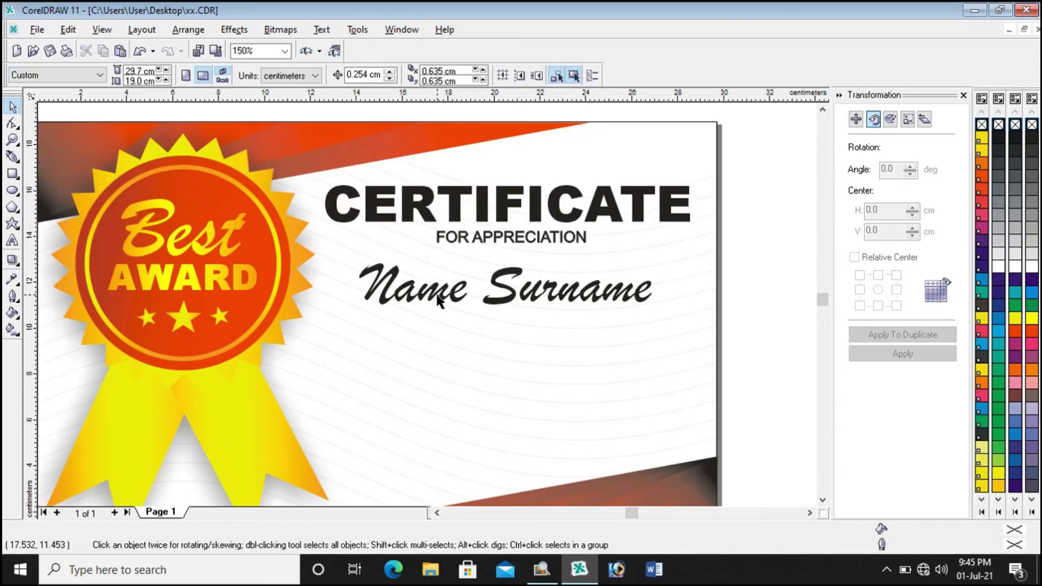
scroll(439, 300, down, 1)
scroll(438, 300, up, 1)
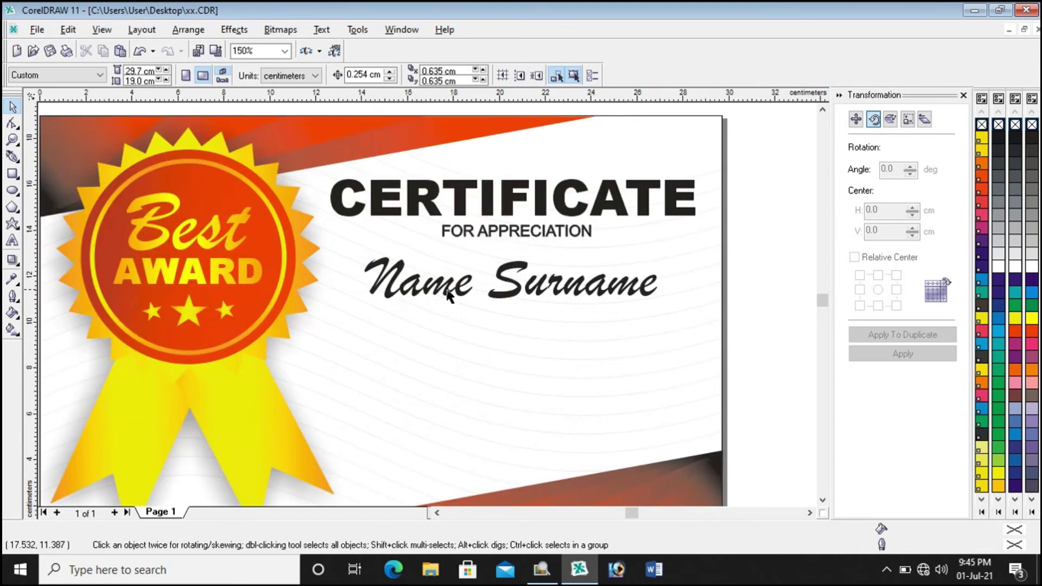
click(447, 293)
drag(512, 286, 504, 286)
click(747, 282)
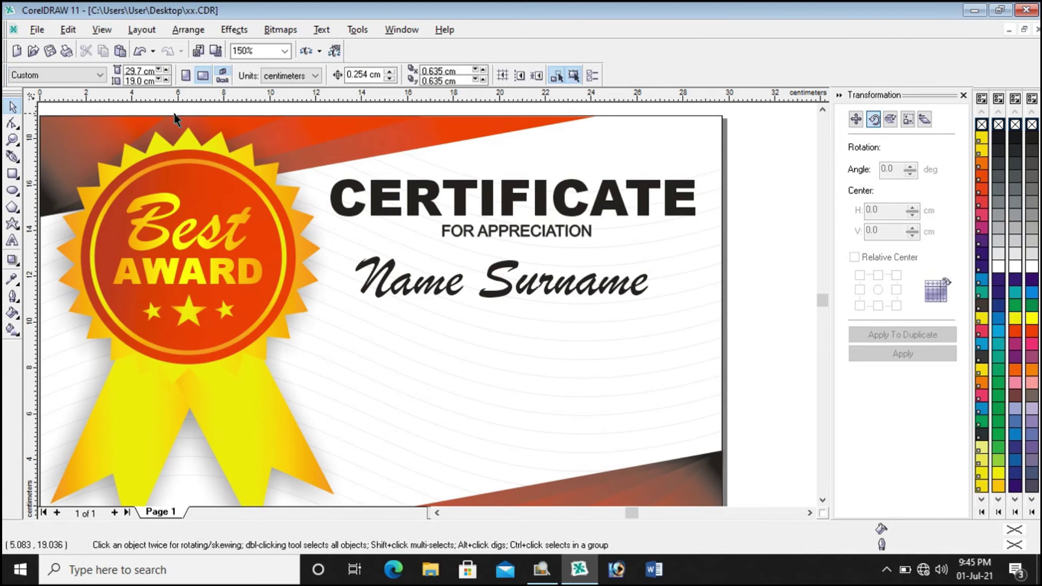
Step: Draw a straight horizontal line about 16 cm long beneath the "Name Surname" text with the Pen tool
click(12, 157)
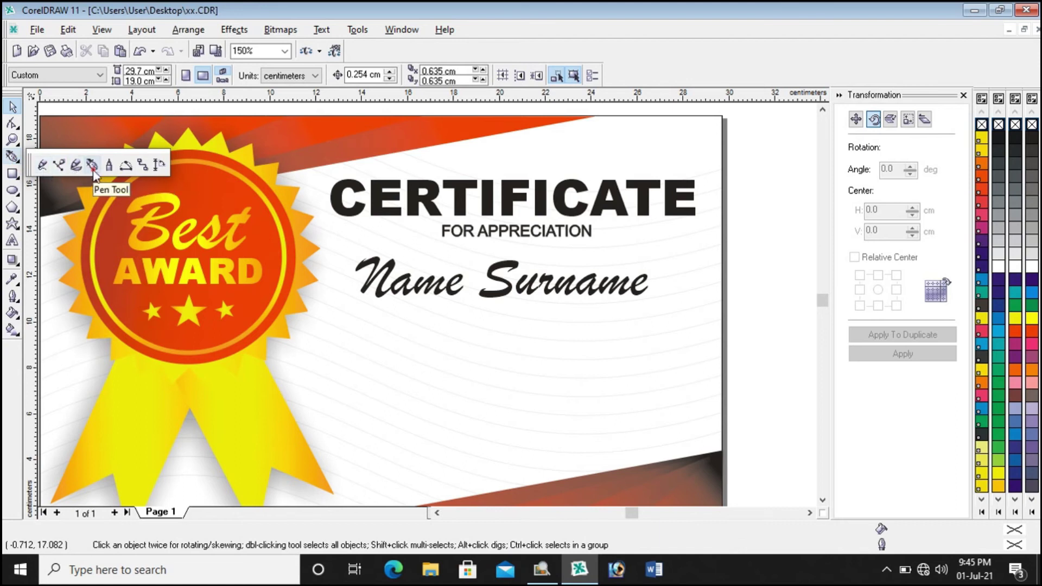
click(93, 165)
click(328, 303)
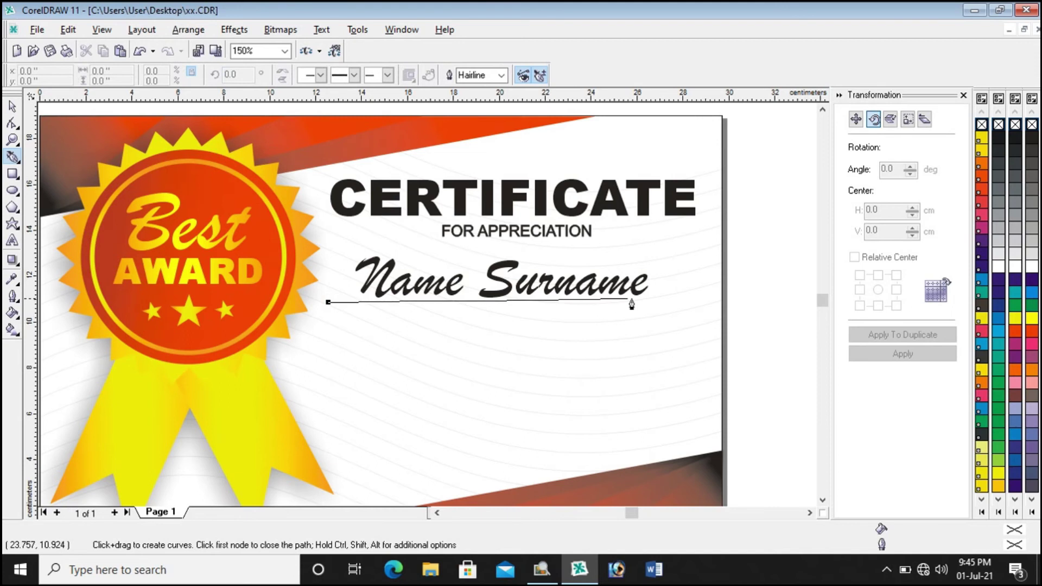
click(697, 303)
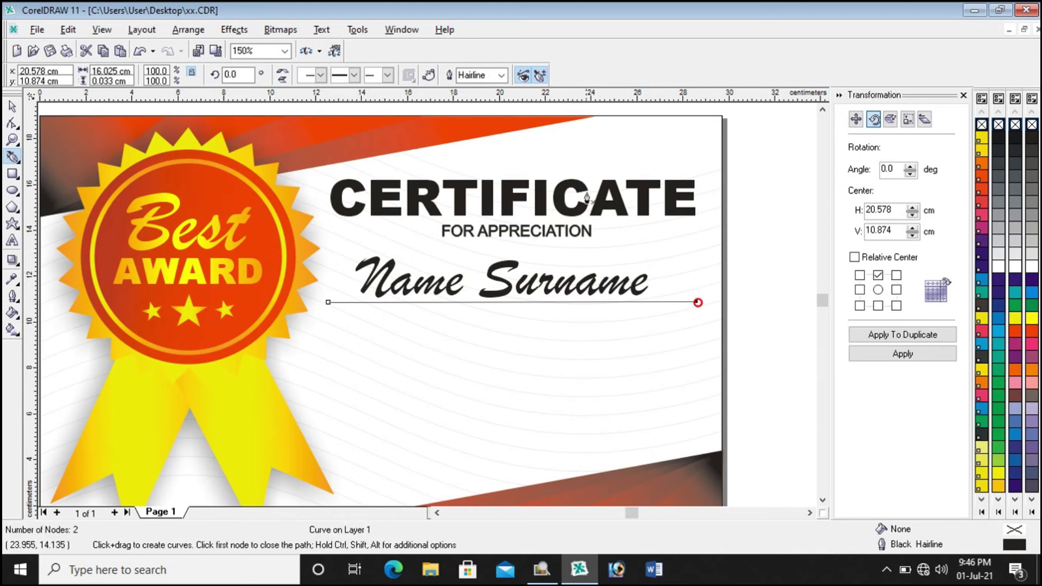
Step: Set the outline width of the line beneath the name to 2.0 pt
click(501, 75)
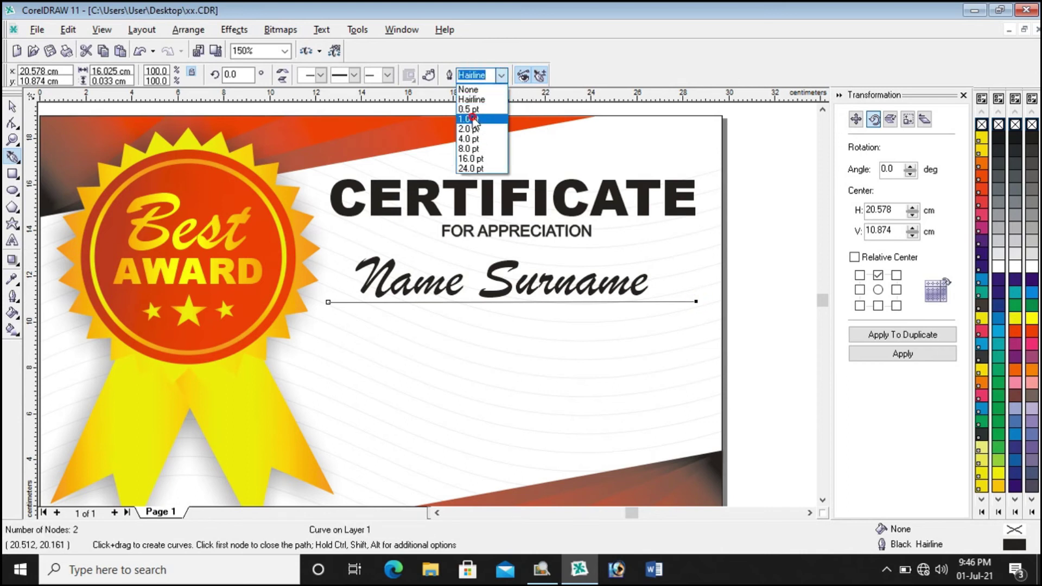
click(470, 119)
click(501, 75)
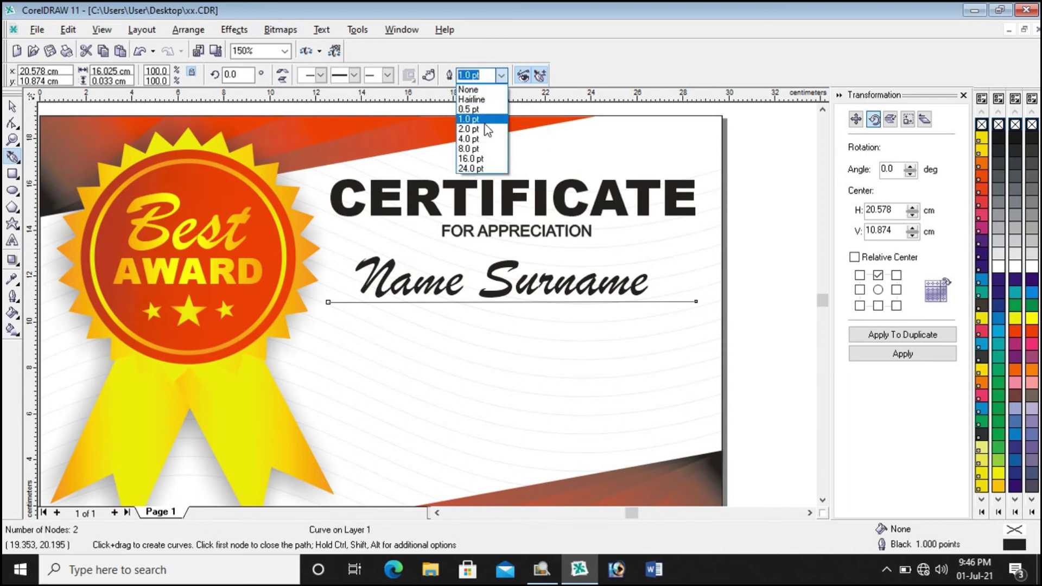
click(482, 129)
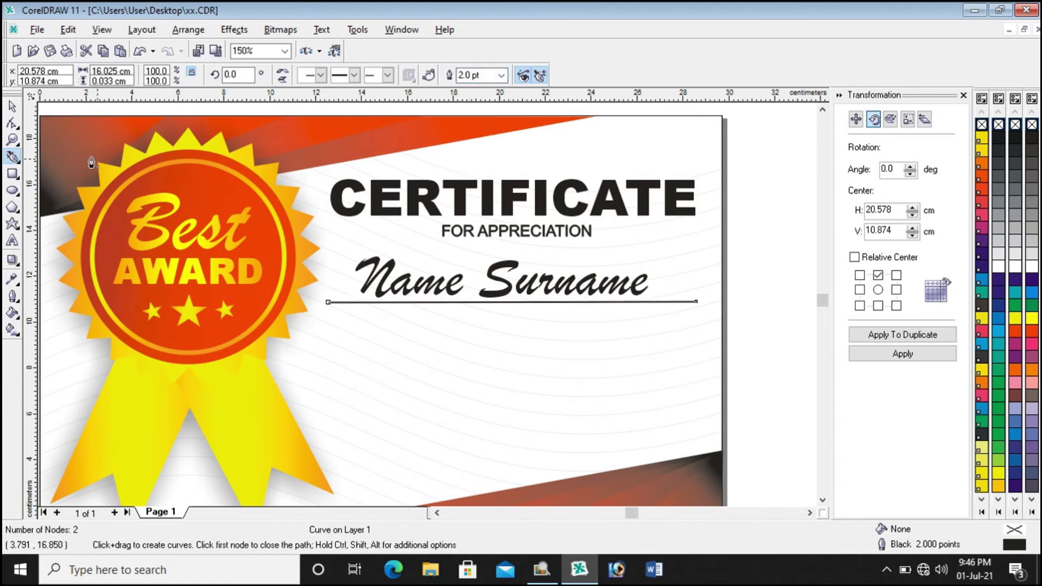
click(12, 107)
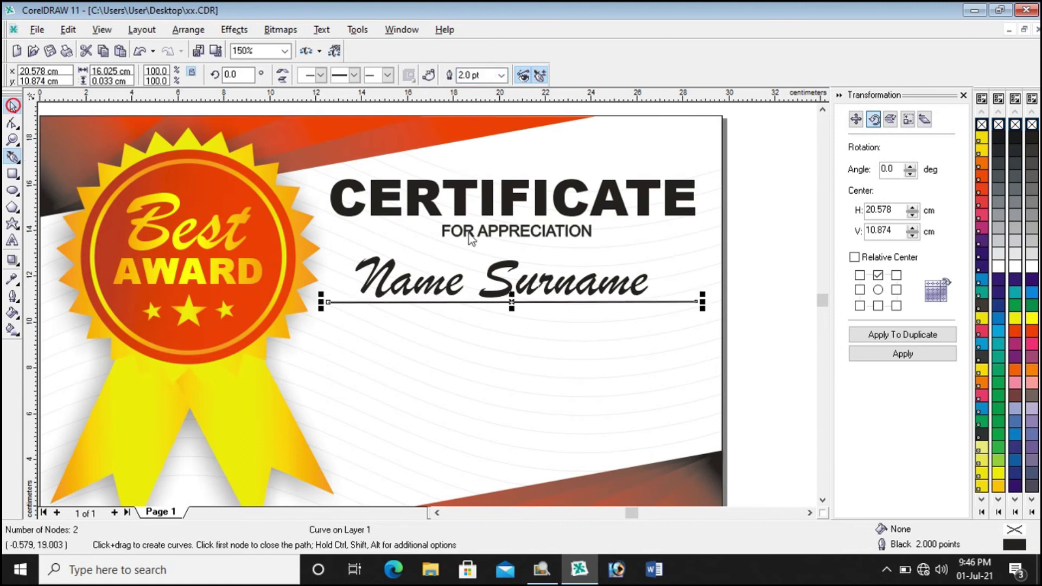
click(729, 268)
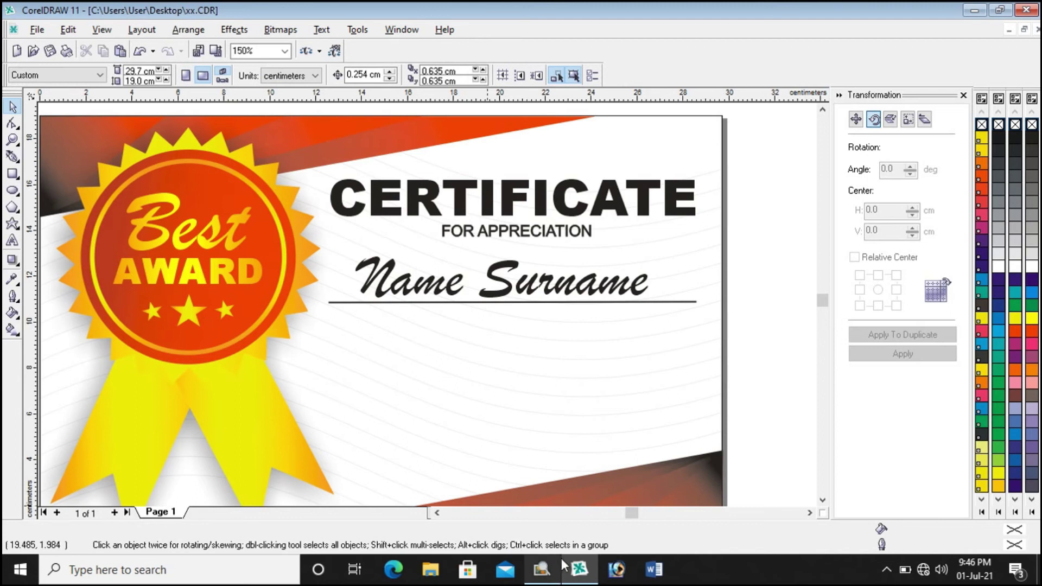
Step: Following the reference, place a copy of "FOR APPRECIATION" under the left end of the name line and shrink it to about 11.6 pt
click(578, 569)
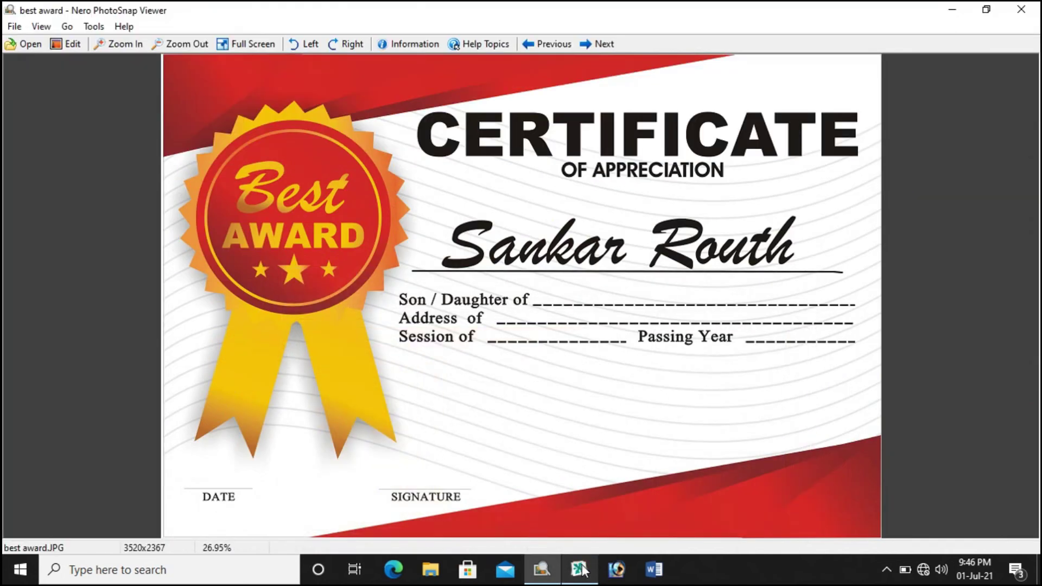
click(579, 569)
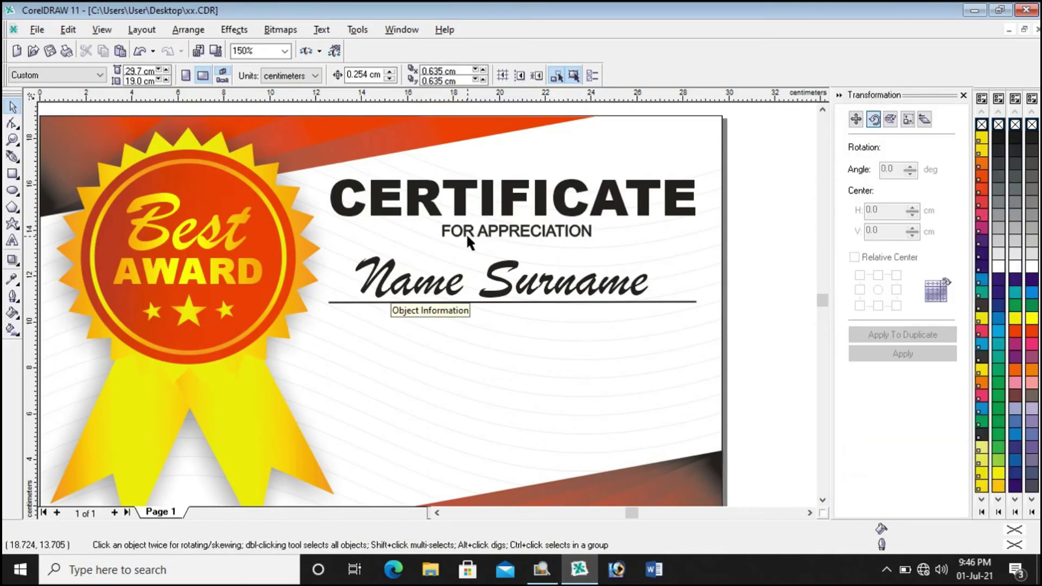
click(467, 230)
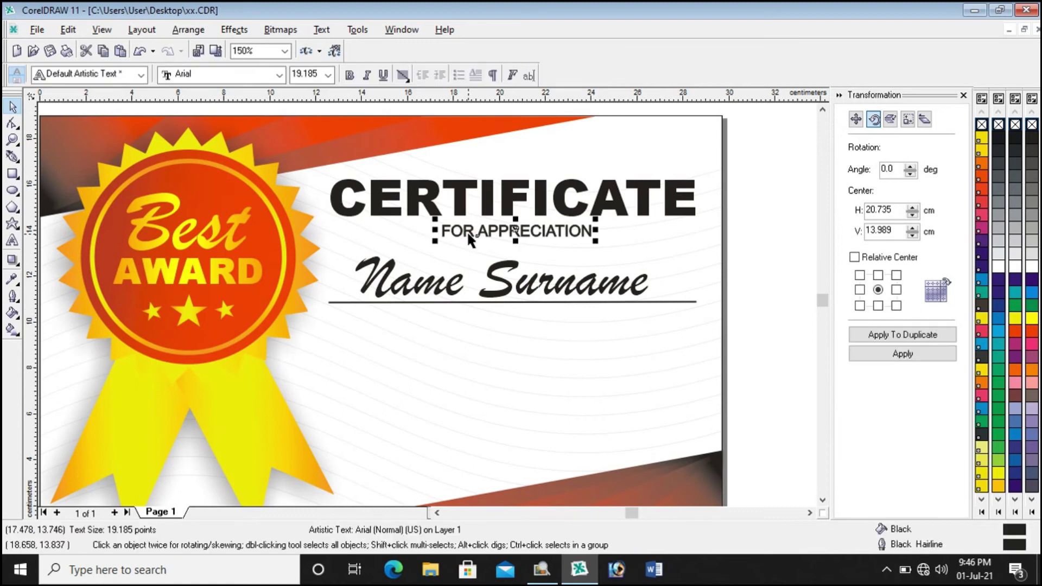
drag(513, 230, 401, 319)
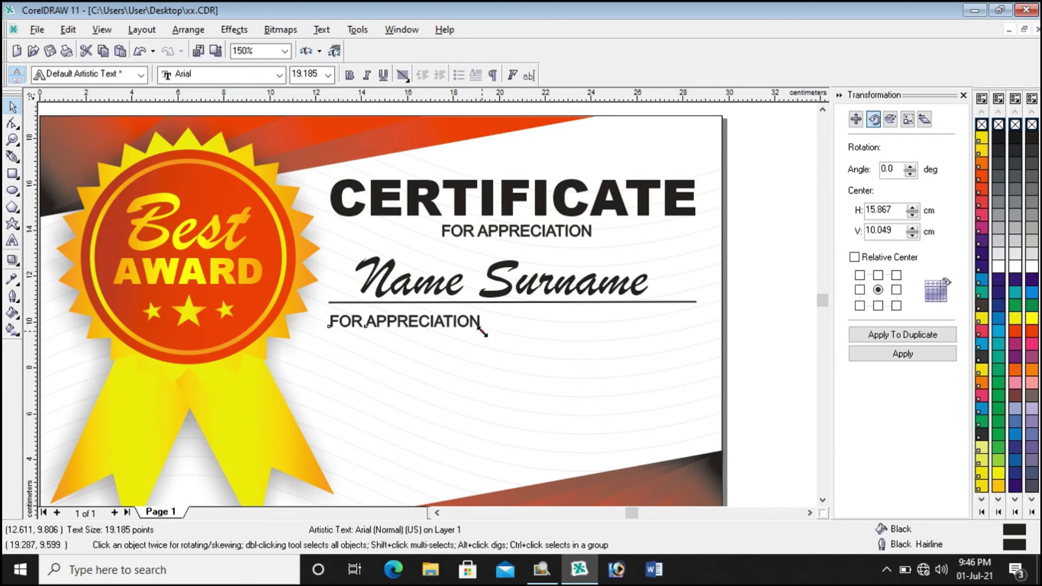
drag(483, 331, 454, 331)
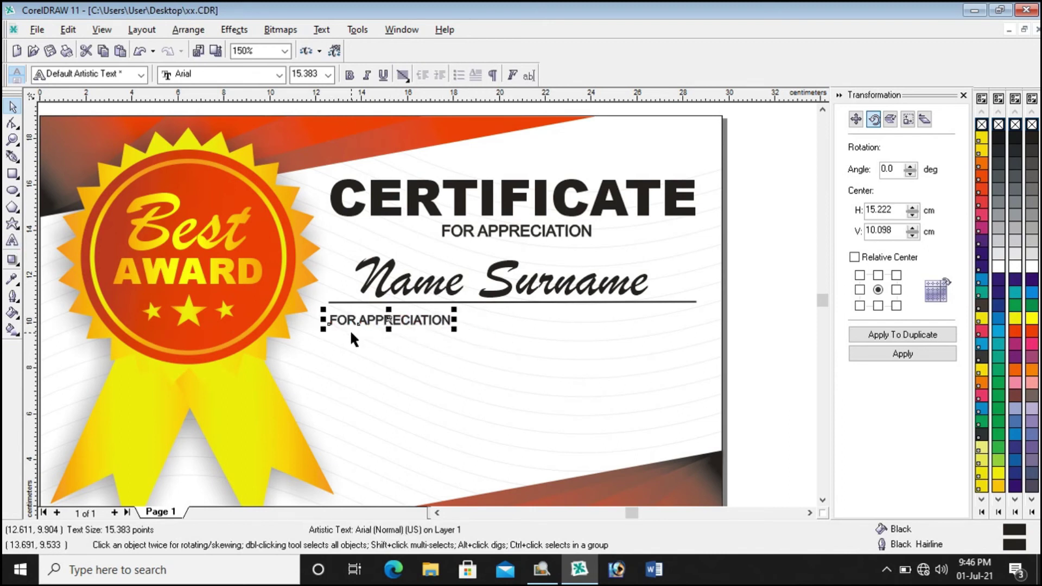
drag(454, 328, 394, 332)
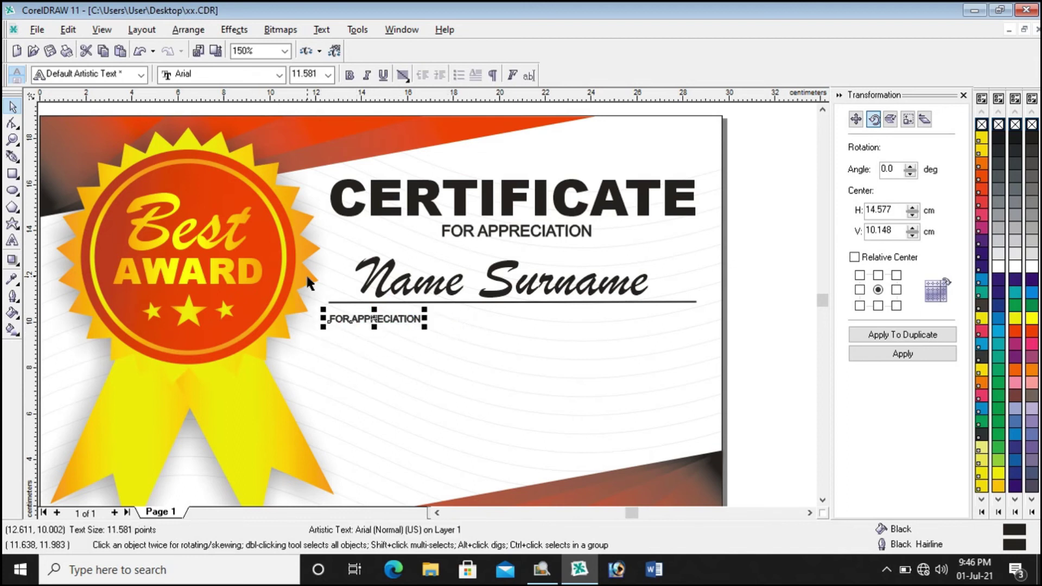
scroll(286, 296, up, 1)
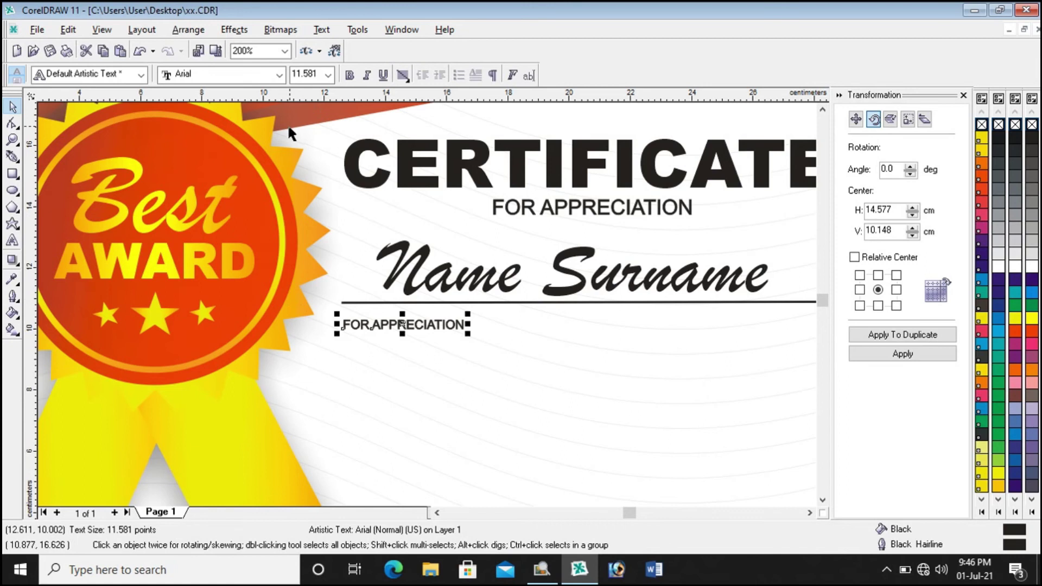
Step: Set the font size of the copied "FOR APPRECIATION" text beneath the name line to 12 pt
double_click(317, 76)
text(12)
key(Return)
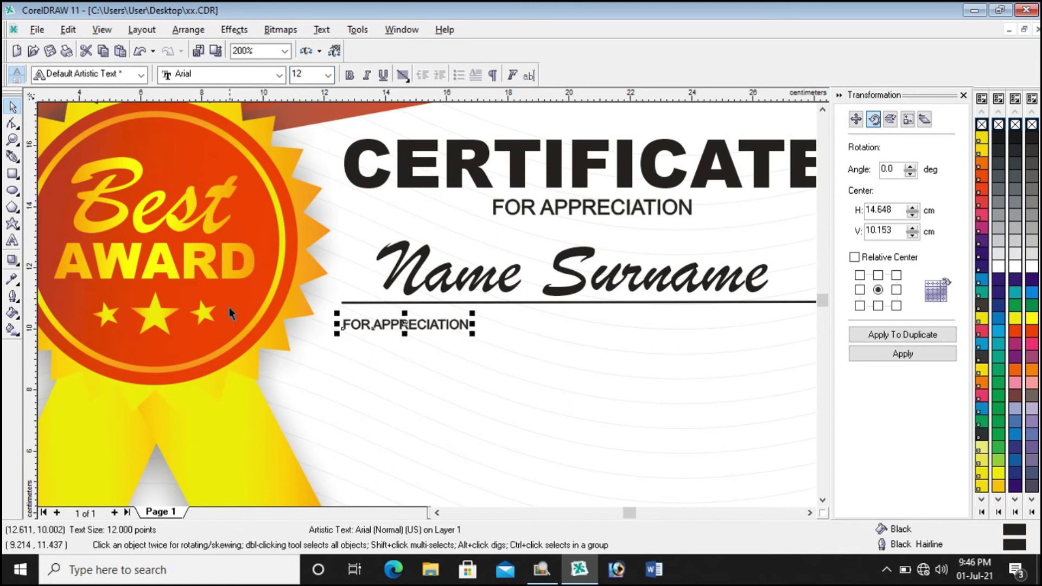
scroll(229, 307, down, 1)
scroll(304, 356, up, 1)
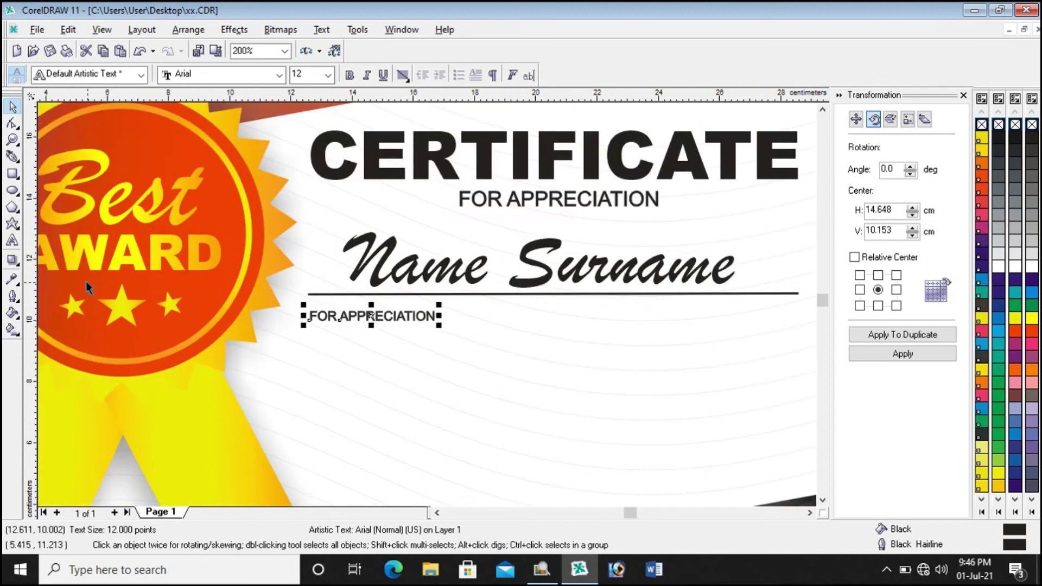
Step: Replace the small copied "FOR APPRECIATION" text beneath the name line with "Daughter / Son Of"
click(13, 242)
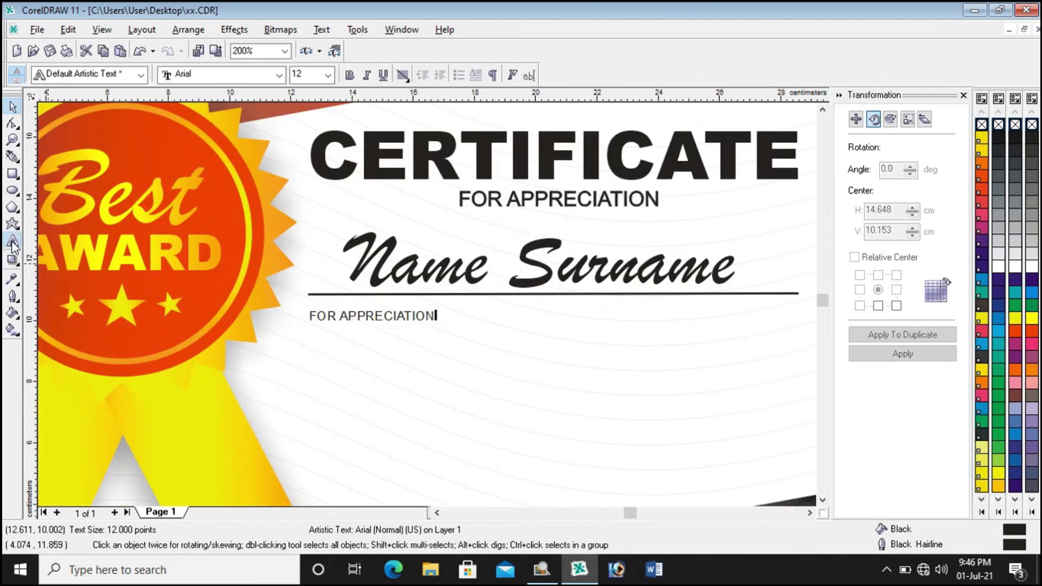
key(ctrl+a)
key(BackSpace)
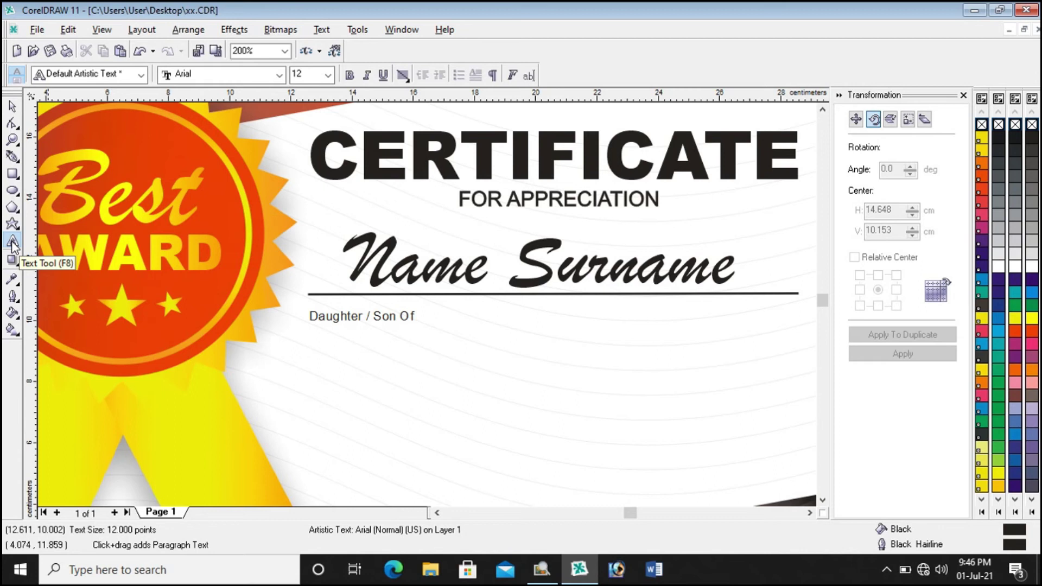
click(12, 107)
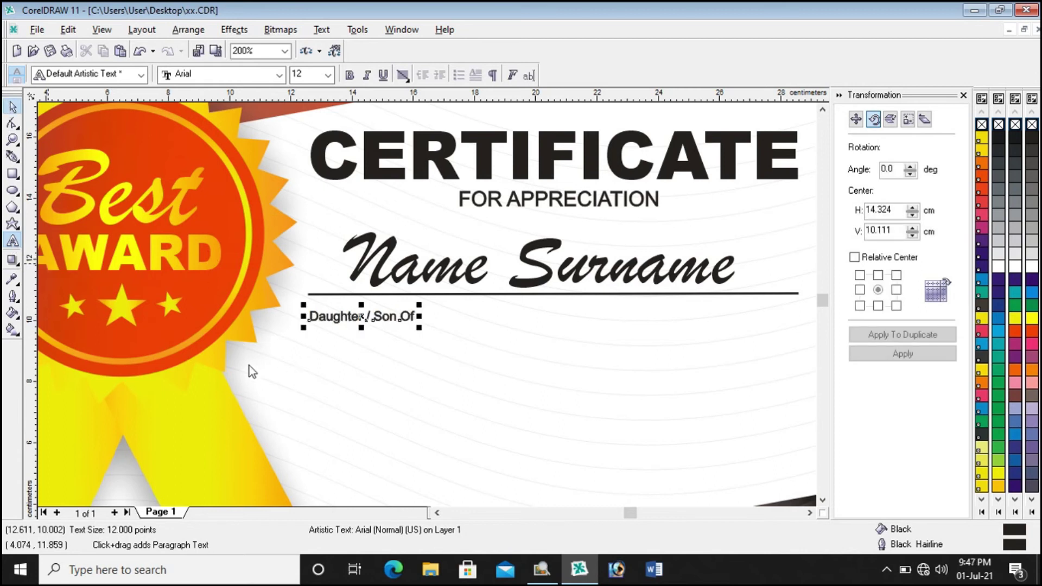
scroll(249, 366, down, 1)
click(718, 323)
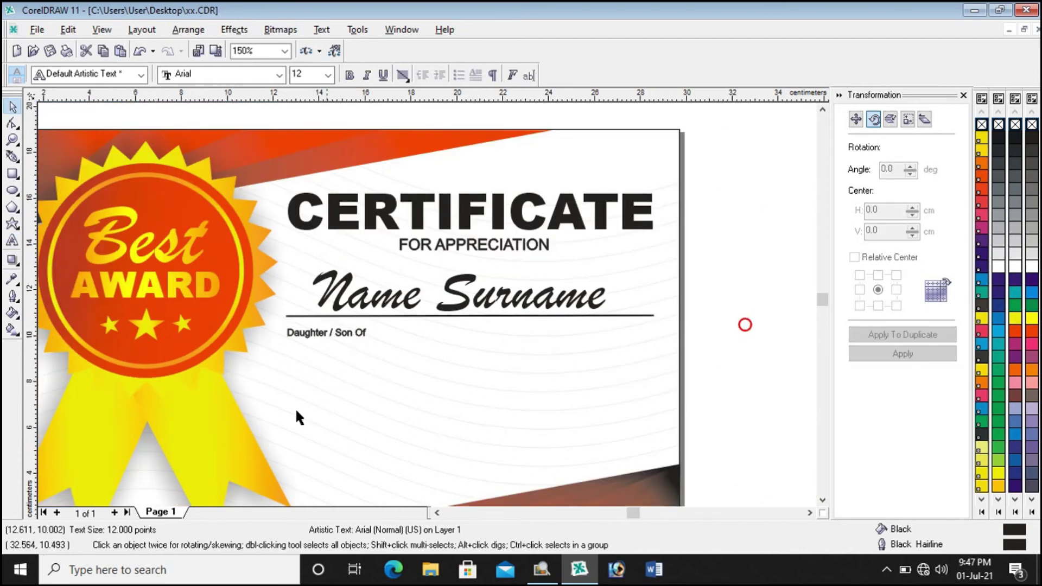
Step: Copy the name line to start after "Daughter / Son Of" and shorten it to about 12.5 cm, ending level with the line above
scroll(370, 368, up, 1)
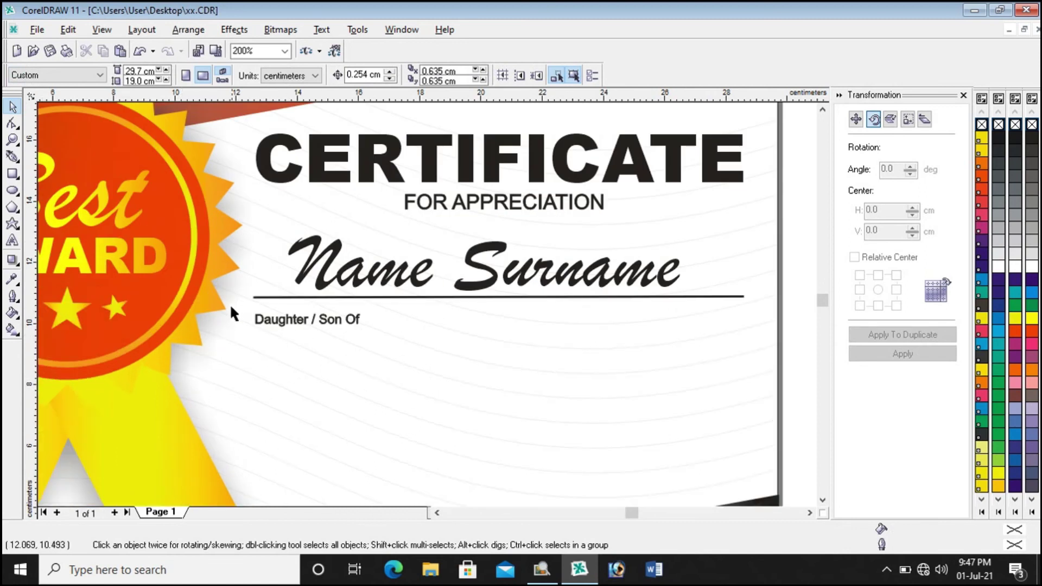
click(323, 298)
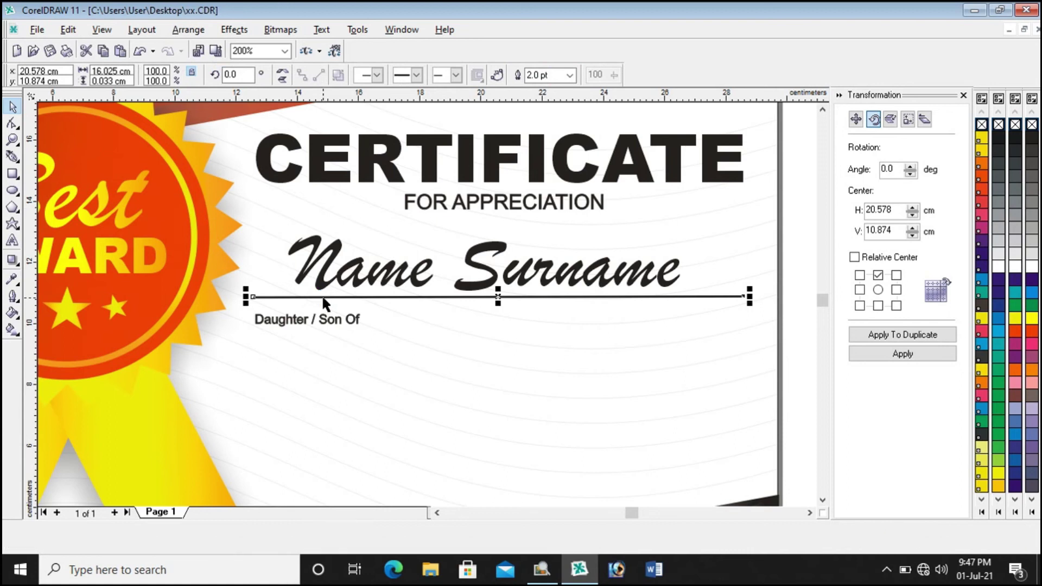
drag(492, 302, 607, 325)
scroll(341, 320, down, 1)
scroll(527, 323, up, 2)
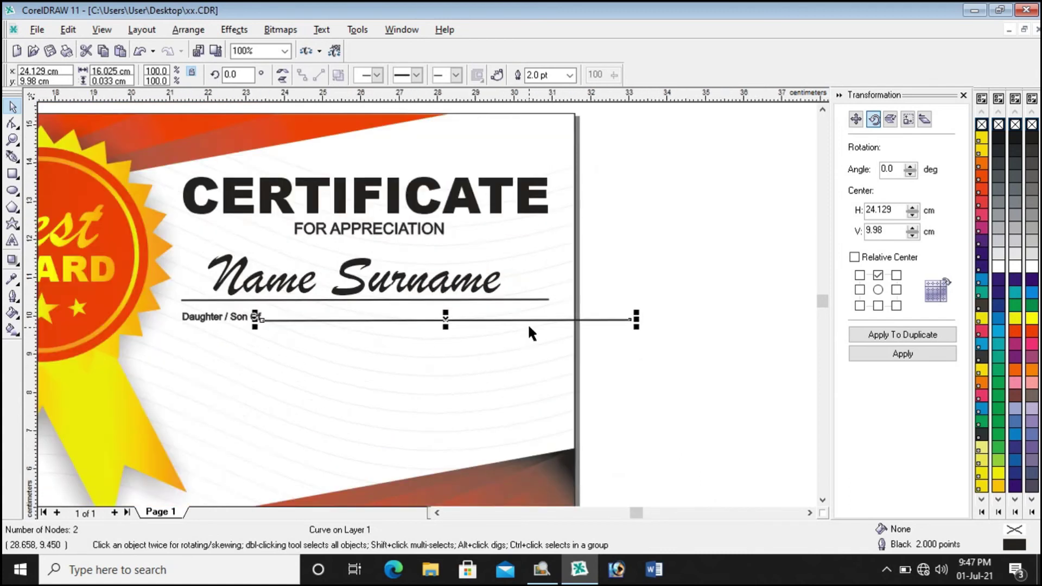
drag(705, 317, 568, 316)
click(648, 331)
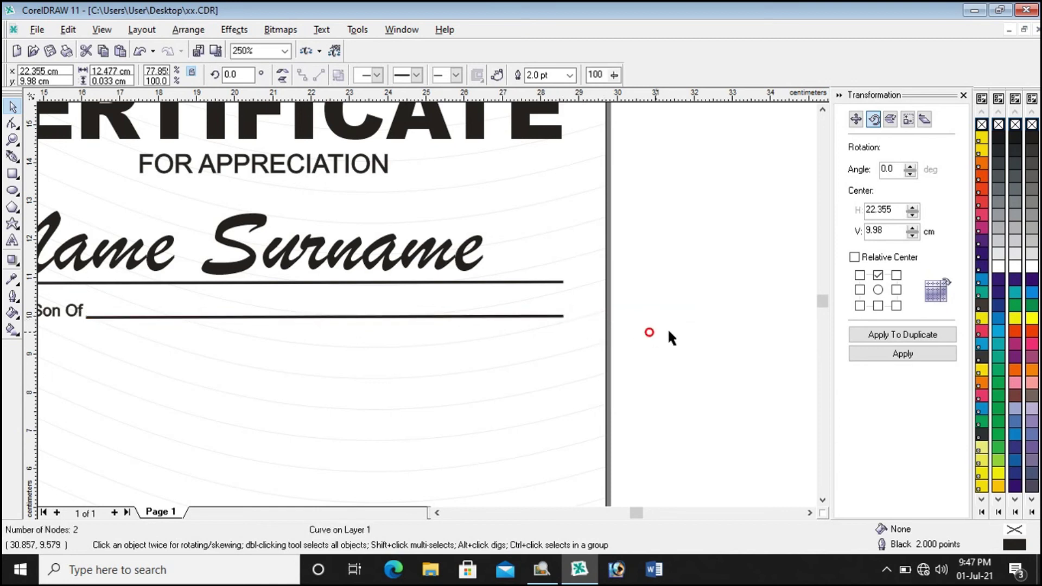
scroll(674, 336, down, 2)
scroll(472, 334, up, 2)
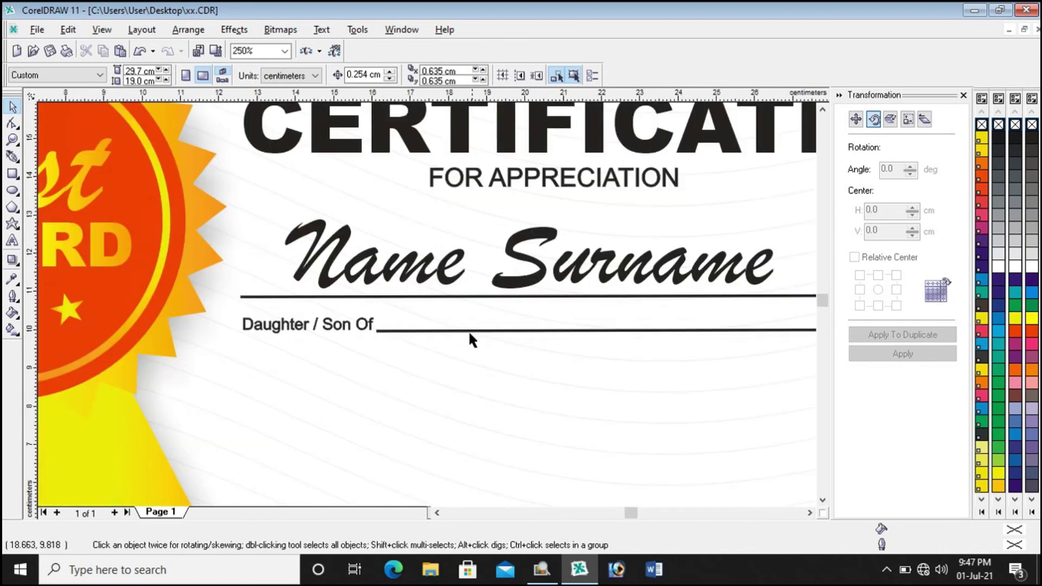
Step: Give the line after "Daughter / Son Of" a short-dash outline style and shift it slightly down
click(508, 330)
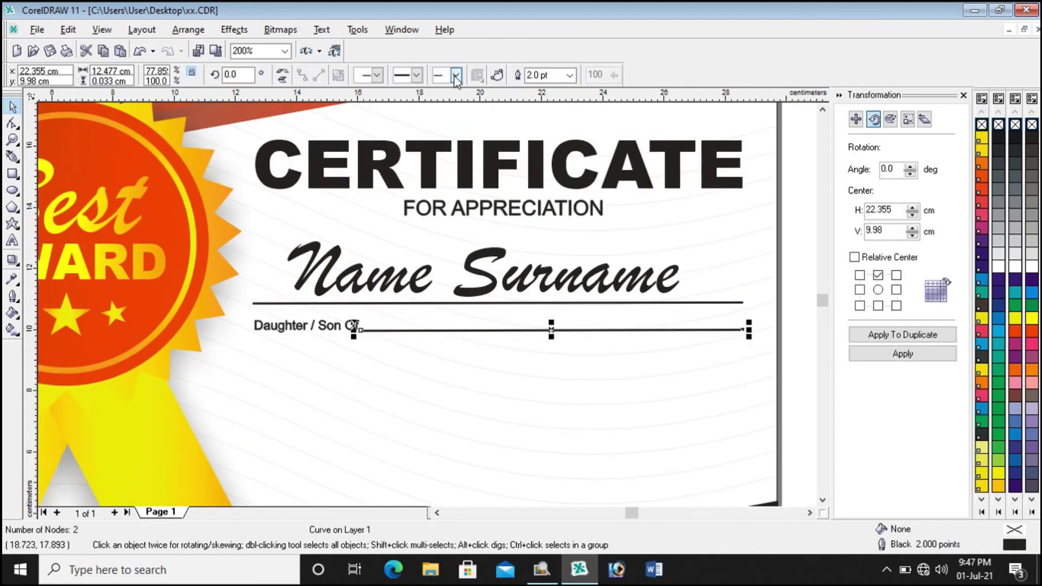
click(456, 76)
click(417, 76)
click(417, 76)
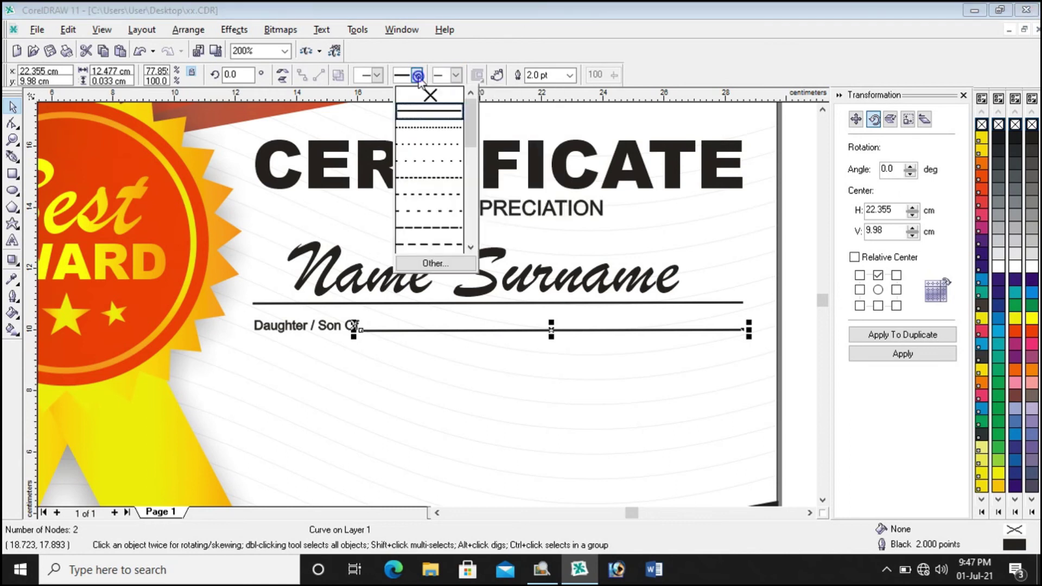
click(419, 179)
click(787, 316)
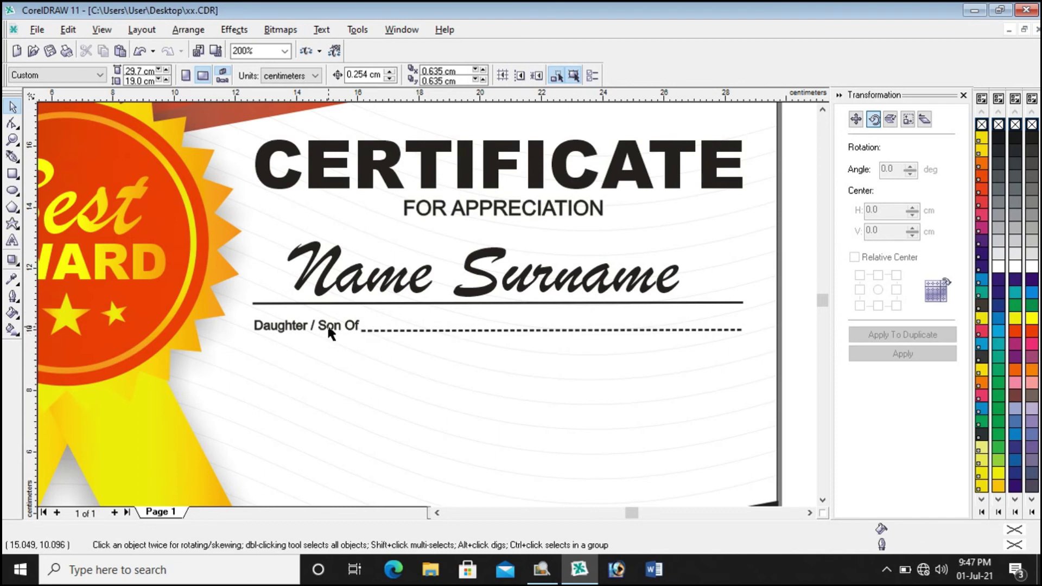
click(408, 329)
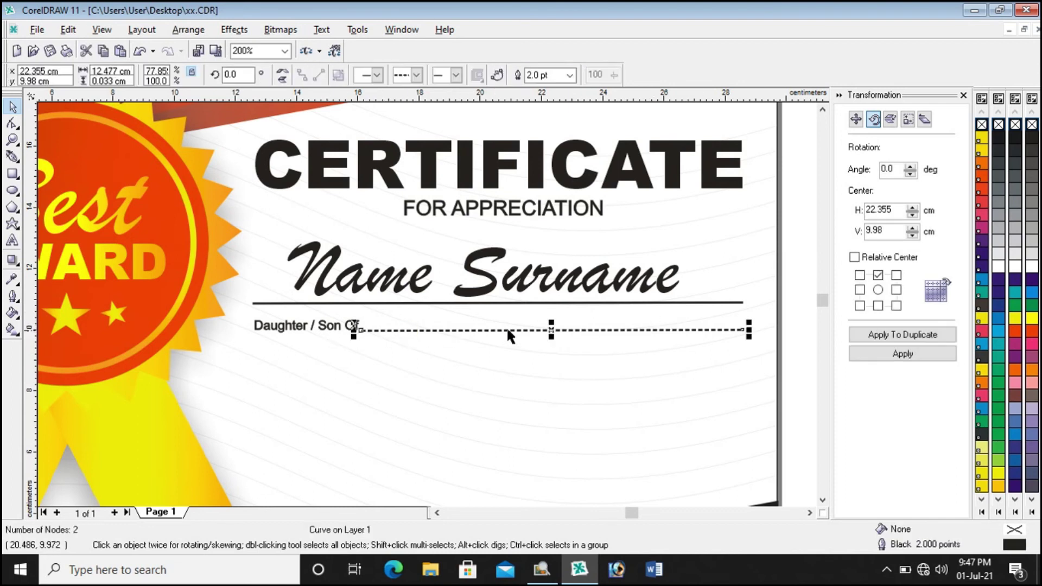
drag(553, 332, 552, 334)
Step: Extend the "Daughter / Son Of" text with a sample parent's full name, spaced out above the dashed line
click(317, 325)
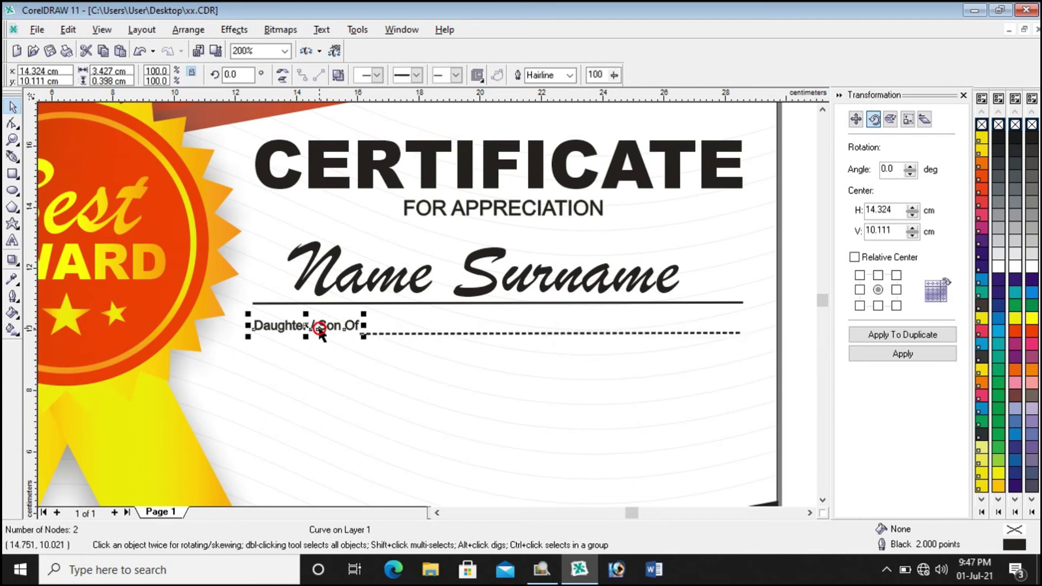
click(12, 240)
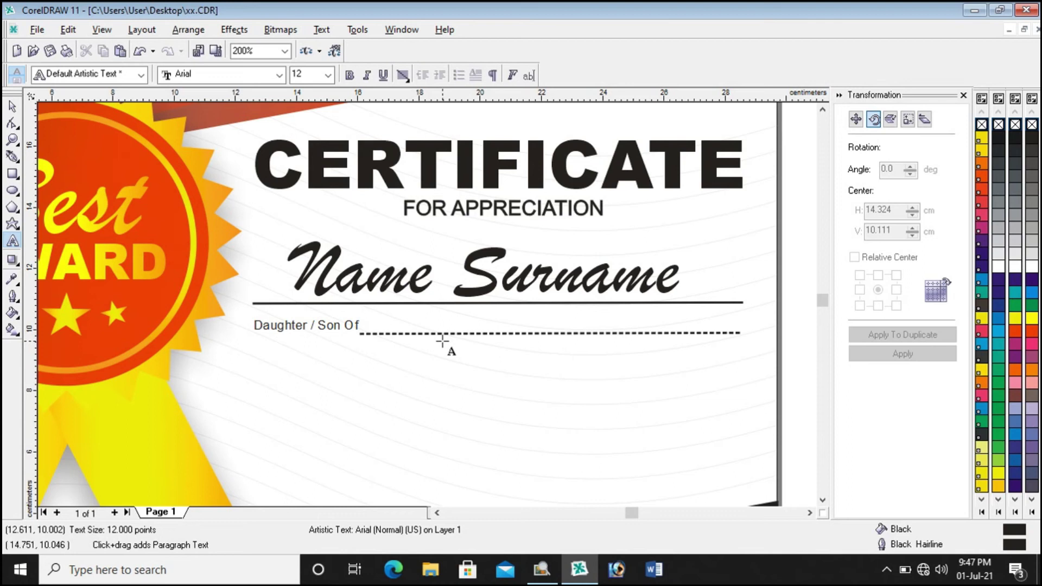
text(Ral)
text(mesh)
text( Agarwal)
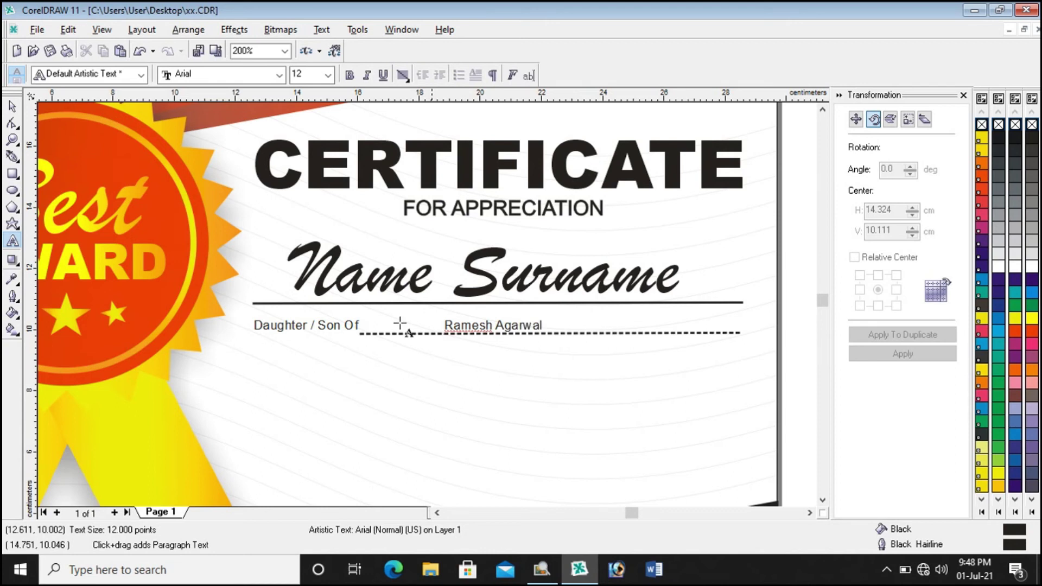
click(13, 107)
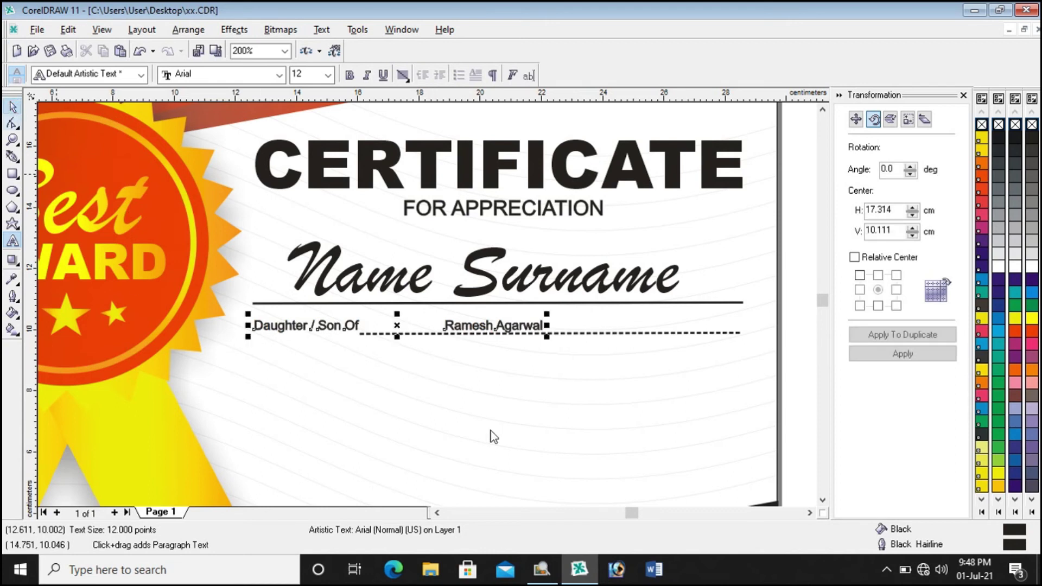
click(805, 312)
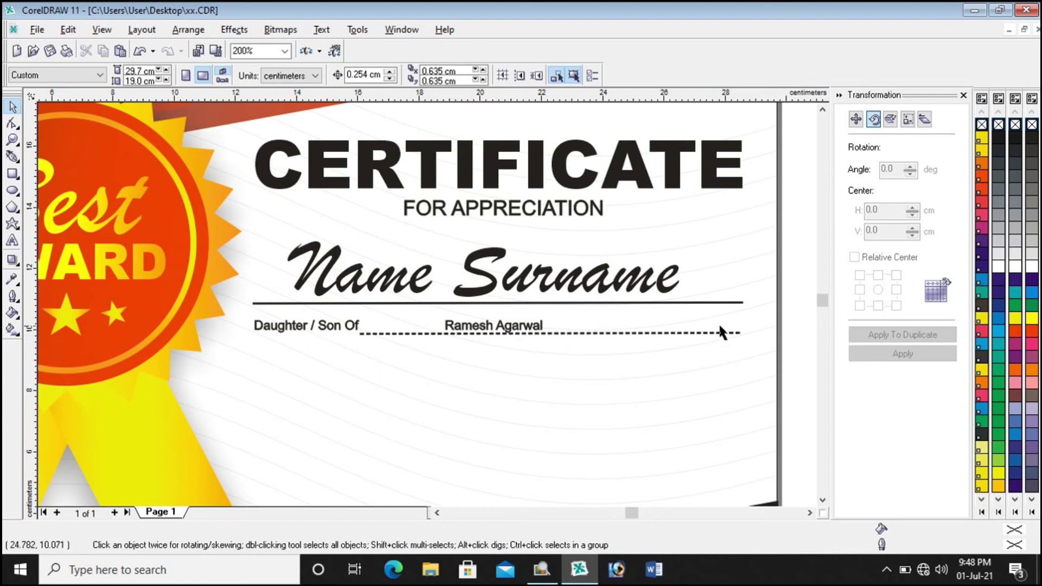
Step: Try grey outline colours such as 40% Black on the dashed line and return it to 100% Black
drag(796, 305, 305, 361)
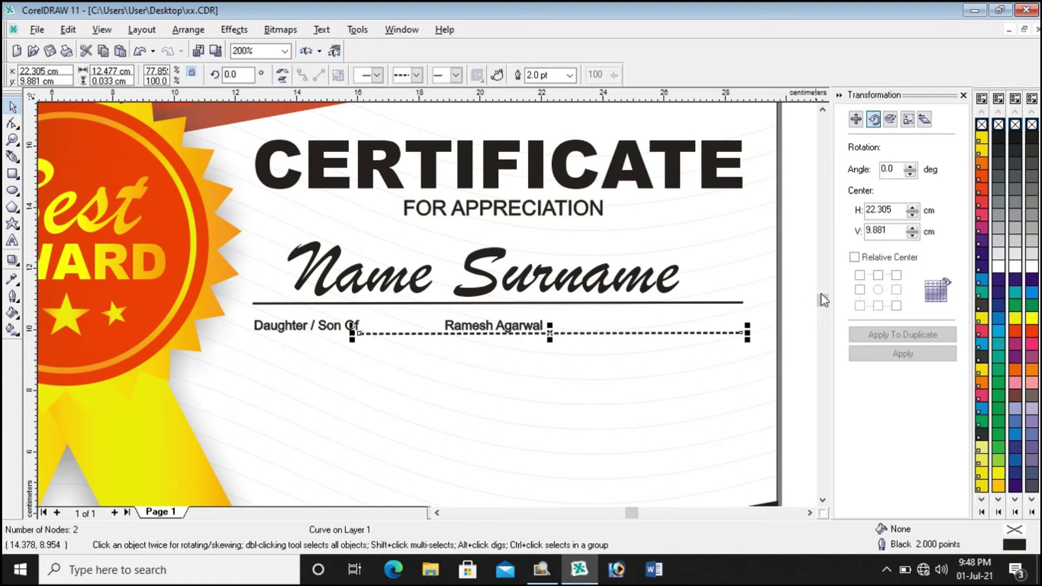
click(803, 292)
click(734, 333)
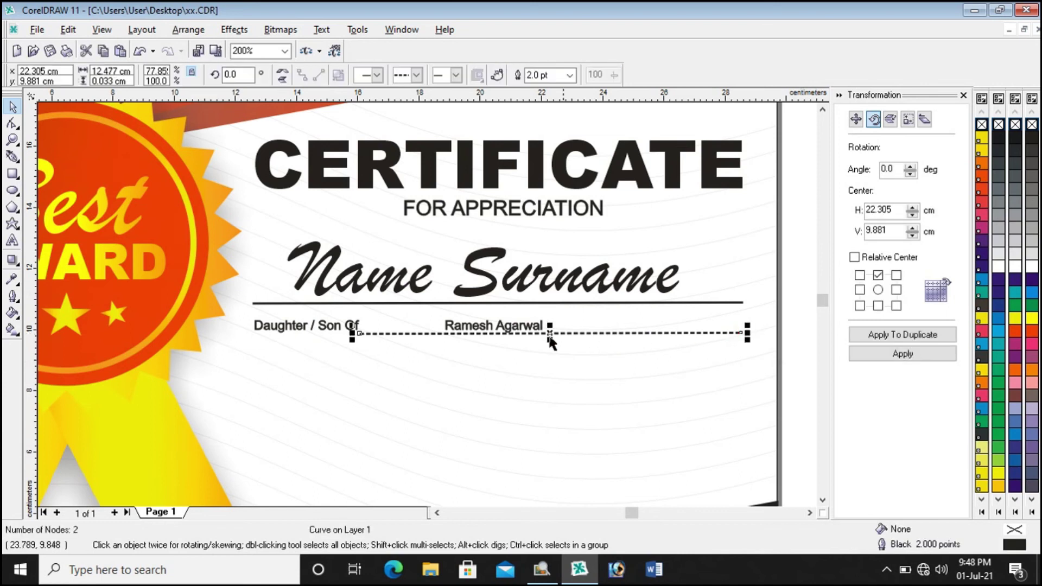
right_click(998, 255)
right_click(998, 242)
right_click(997, 221)
click(789, 281)
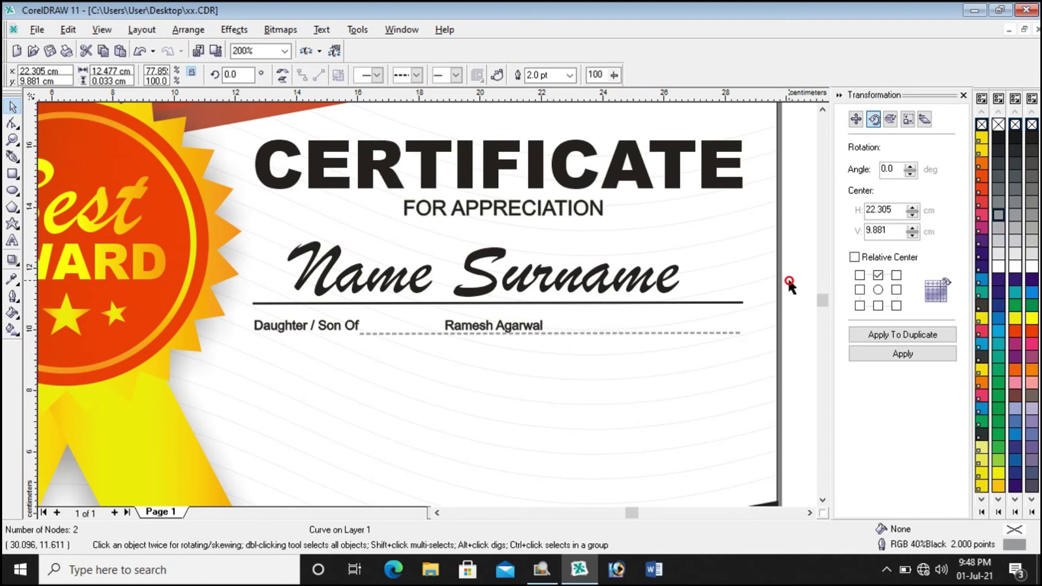
click(705, 332)
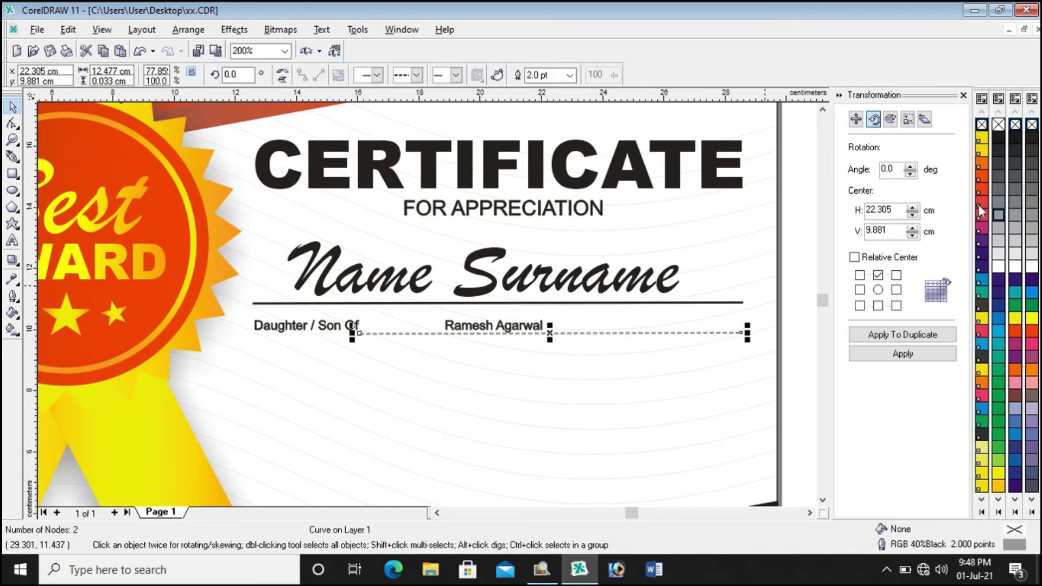
right_click(996, 204)
click(795, 279)
click(705, 333)
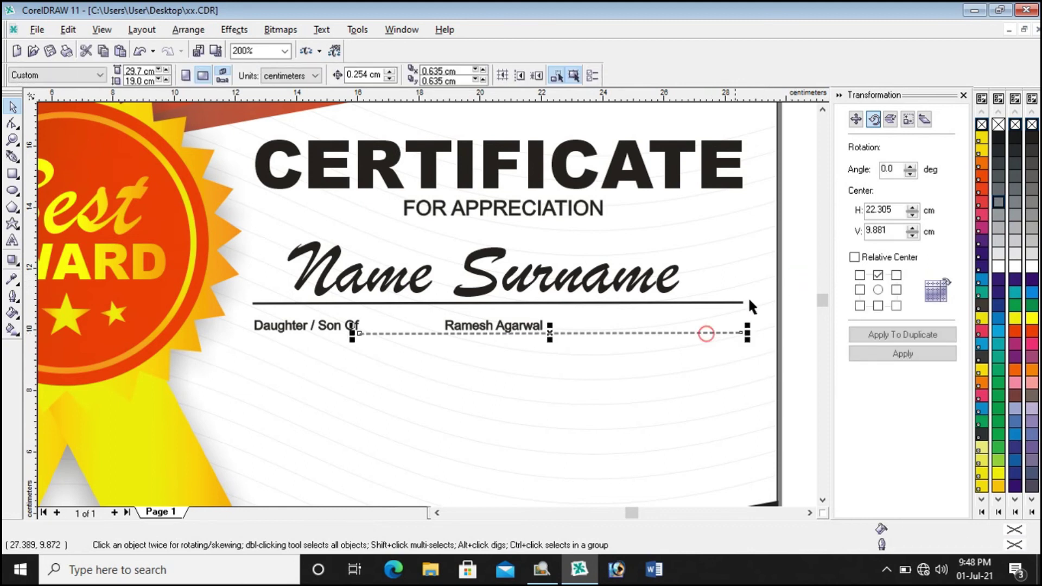
right_click(997, 136)
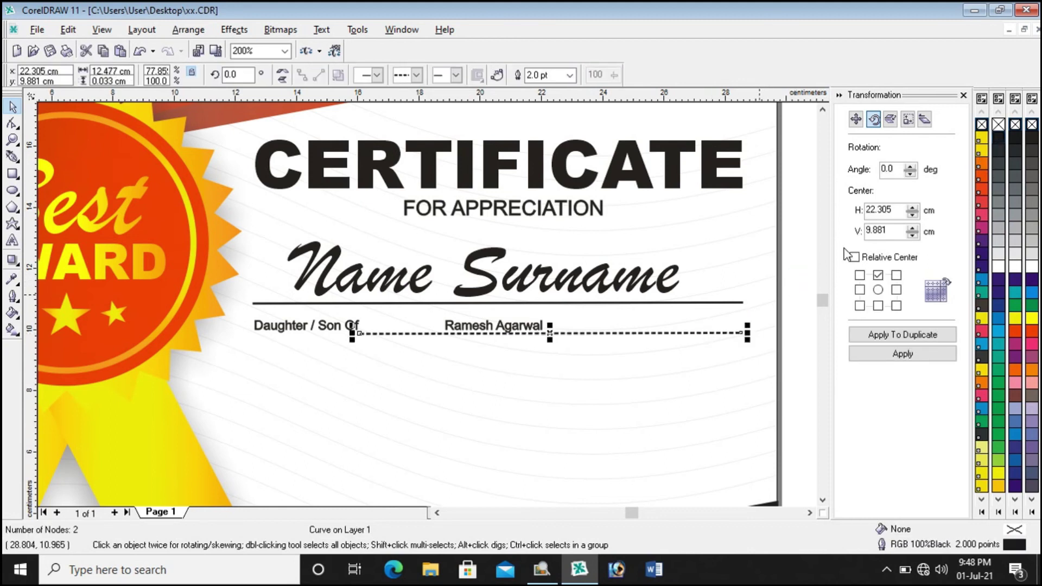
click(806, 264)
Step: Duplicate the "Daughter / Son Of" text together with its dashed line and place the copy about 0.76 cm below
drag(802, 315, 219, 362)
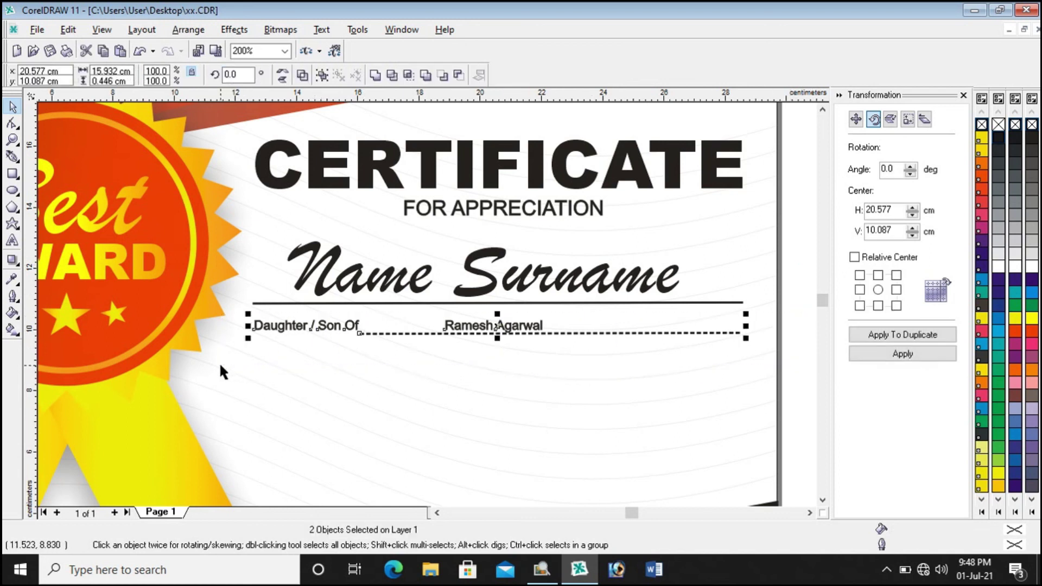
key(Down)
key(Down)
key(Down)
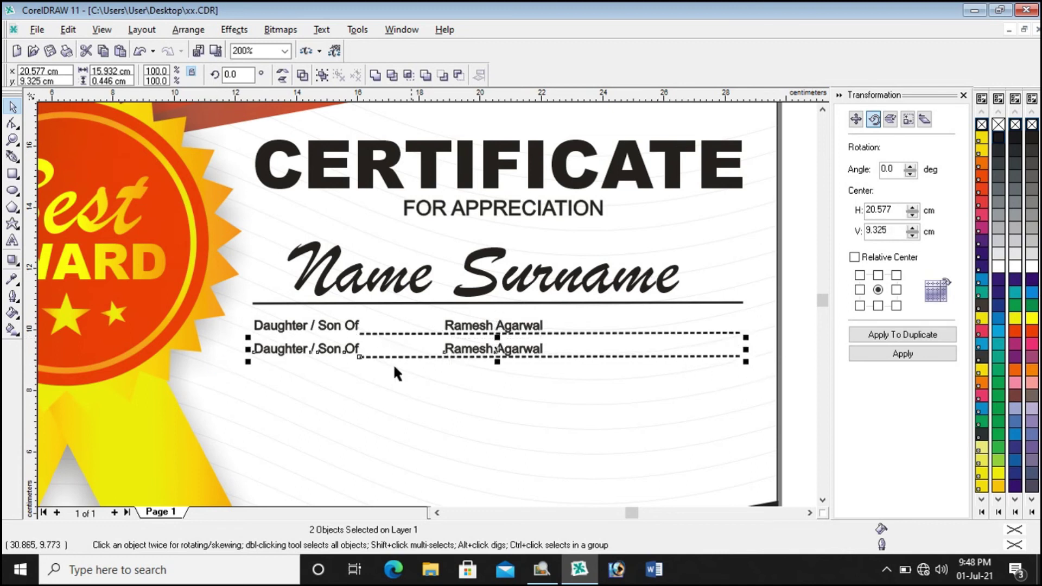
Step: Consult the reference certificate and replace the "Daughter / Son Of" label in the duplicated row with "Address"
mouse_move(584, 576)
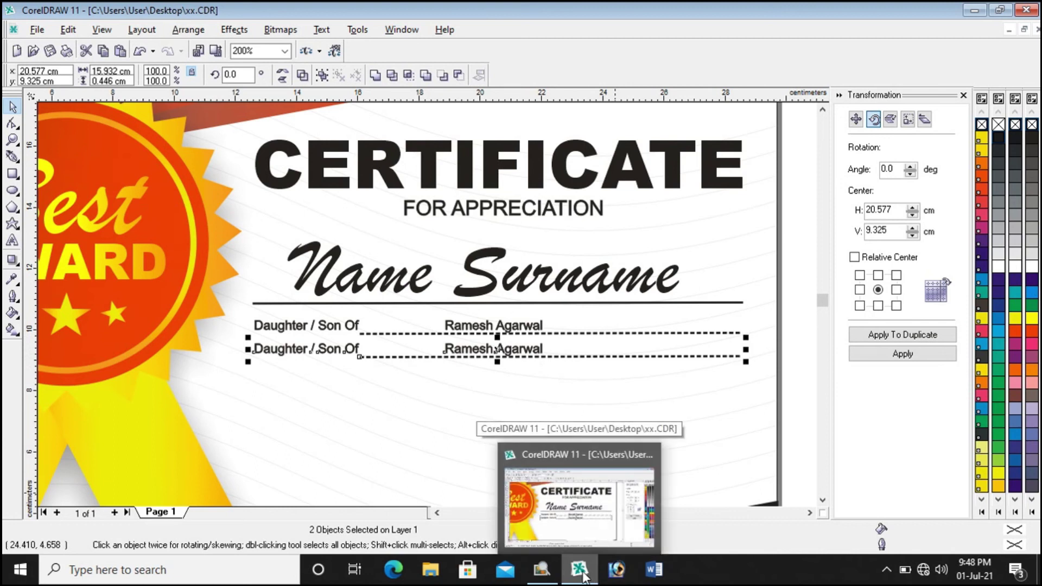
click(584, 576)
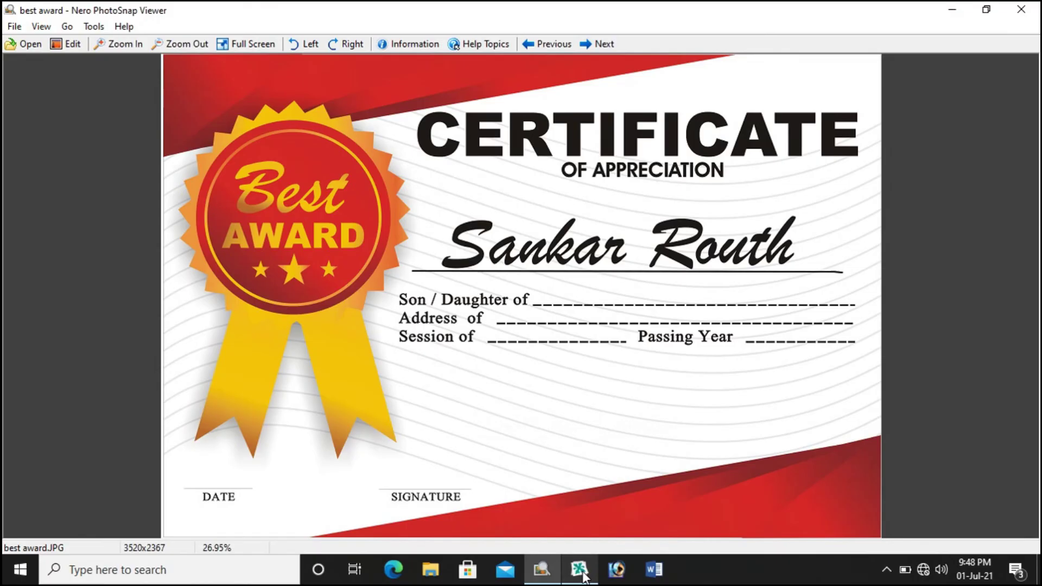
click(584, 577)
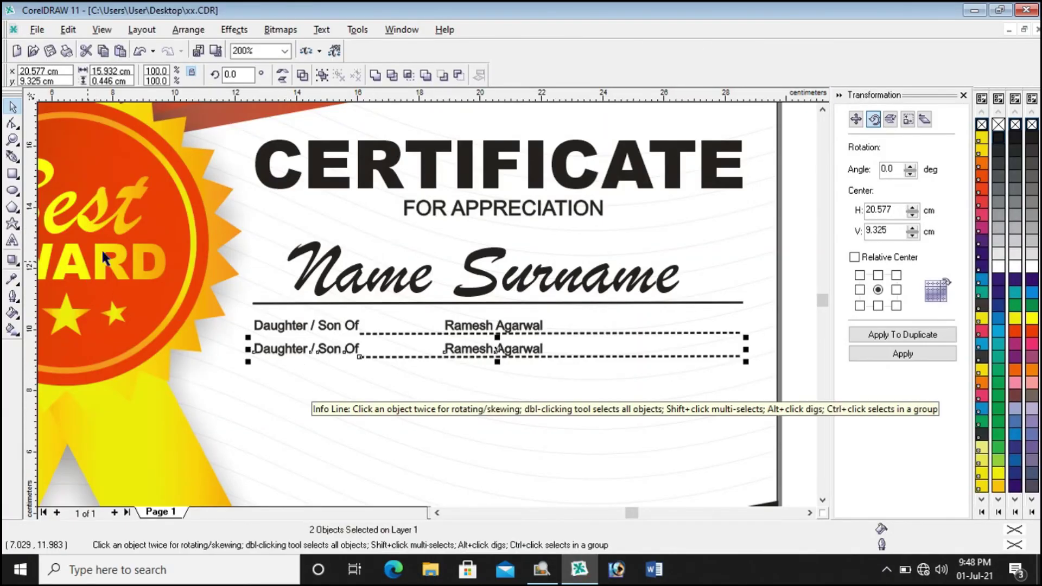
click(18, 243)
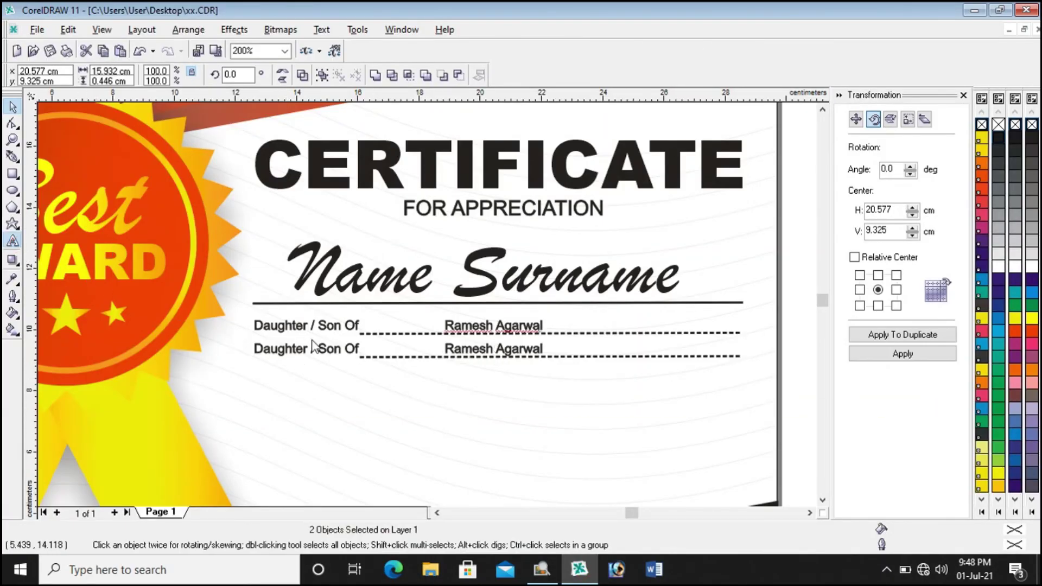
click(361, 350)
drag(360, 350, 247, 351)
text(Address)
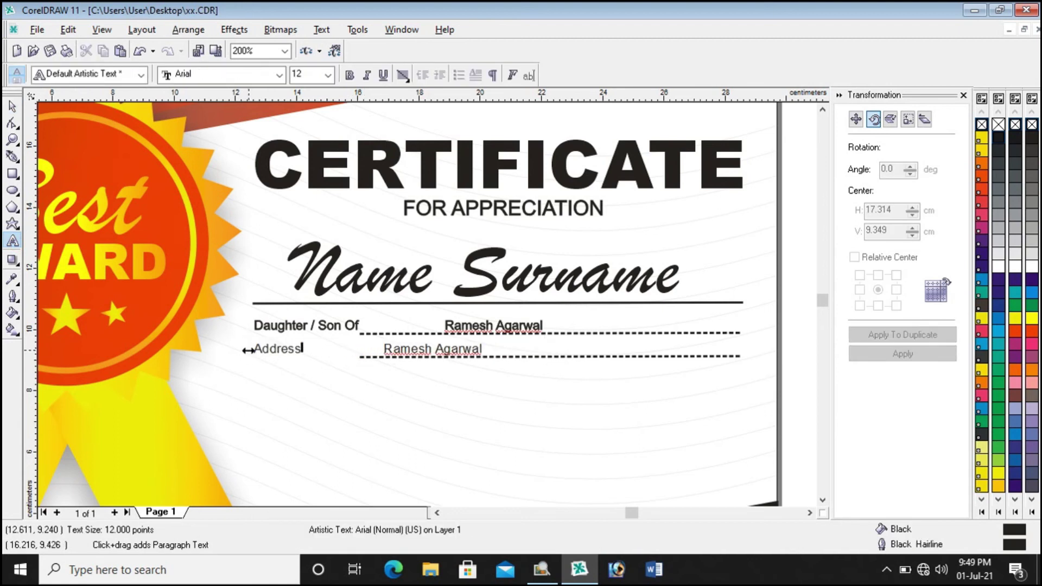
Step: Replace the sample parent's name in the "Address" row with "KOLKATA"
drag(383, 350, 489, 349)
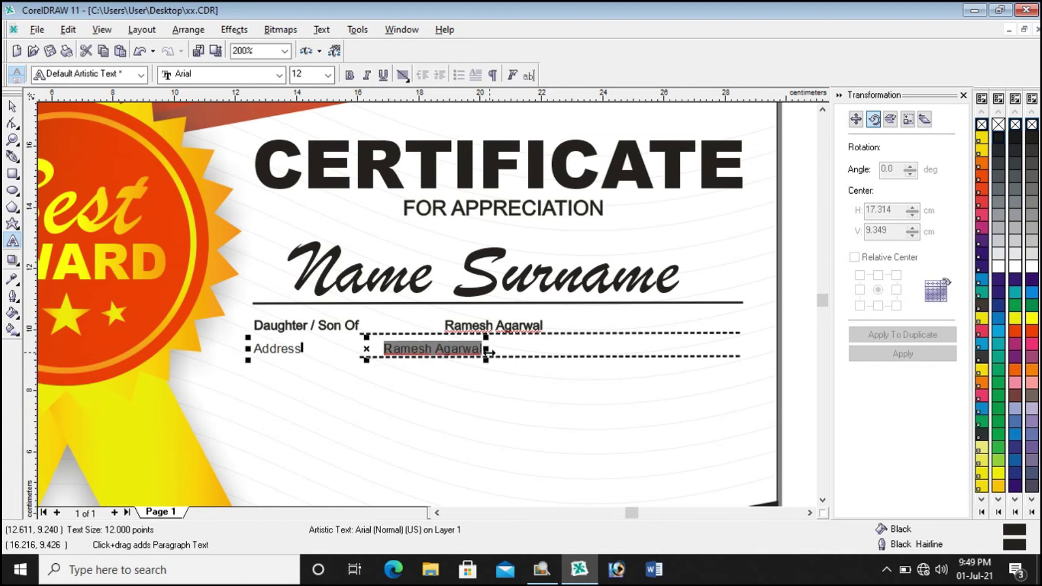
text(ko)
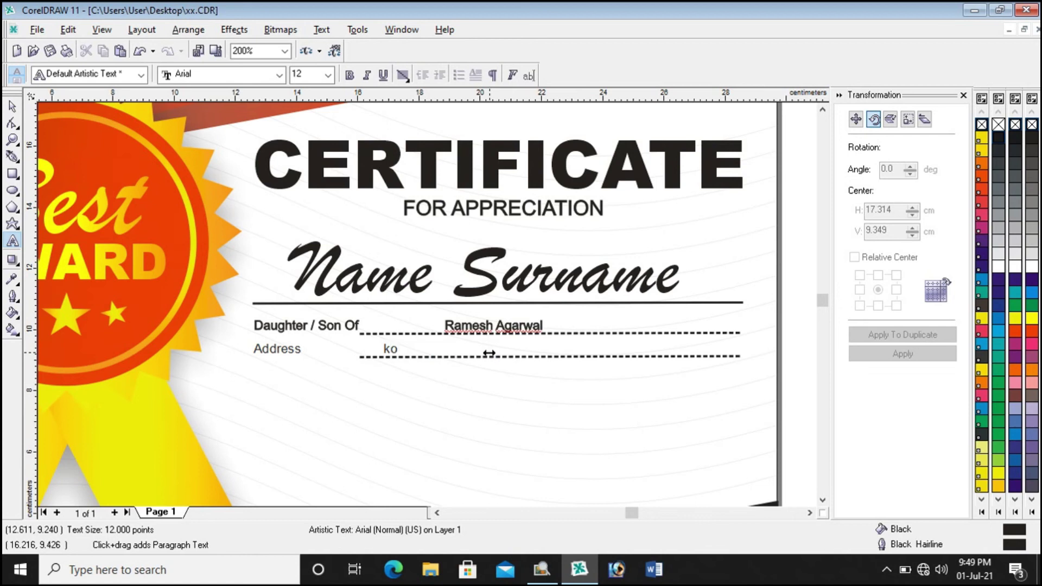
text(l)
key(BackSpace)
key(BackSpace)
key(BackSpace)
text(KOLKATA)
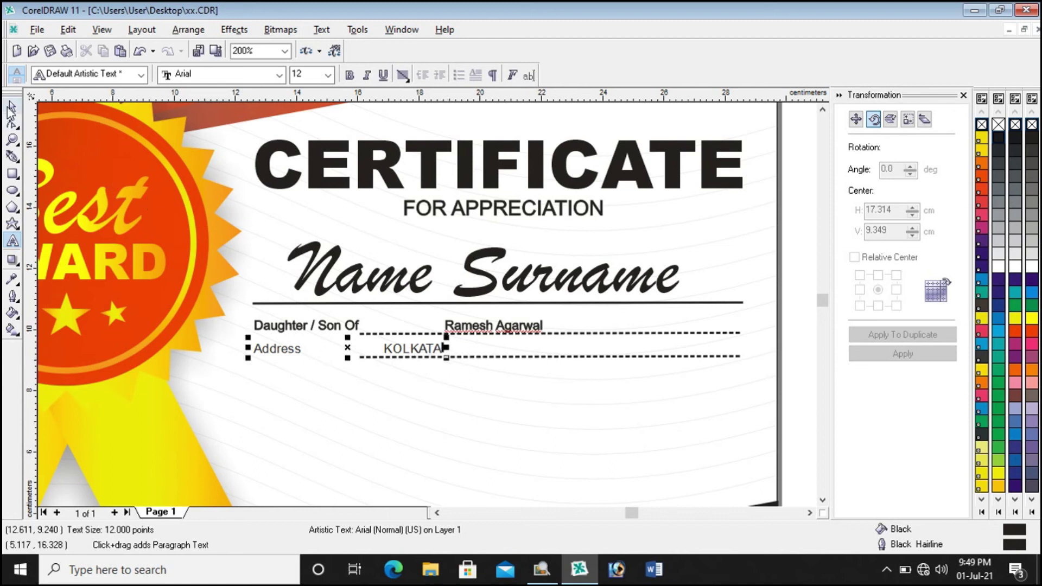
click(11, 105)
click(280, 351)
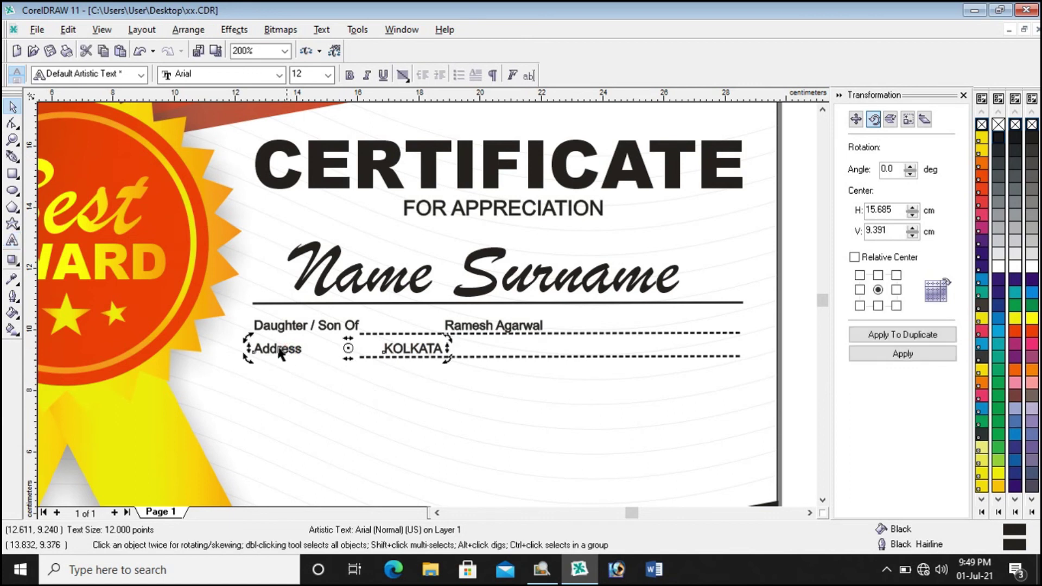
Step: Add a colon after the "Address" label and after the "Daughter / Son Of" label
click(13, 240)
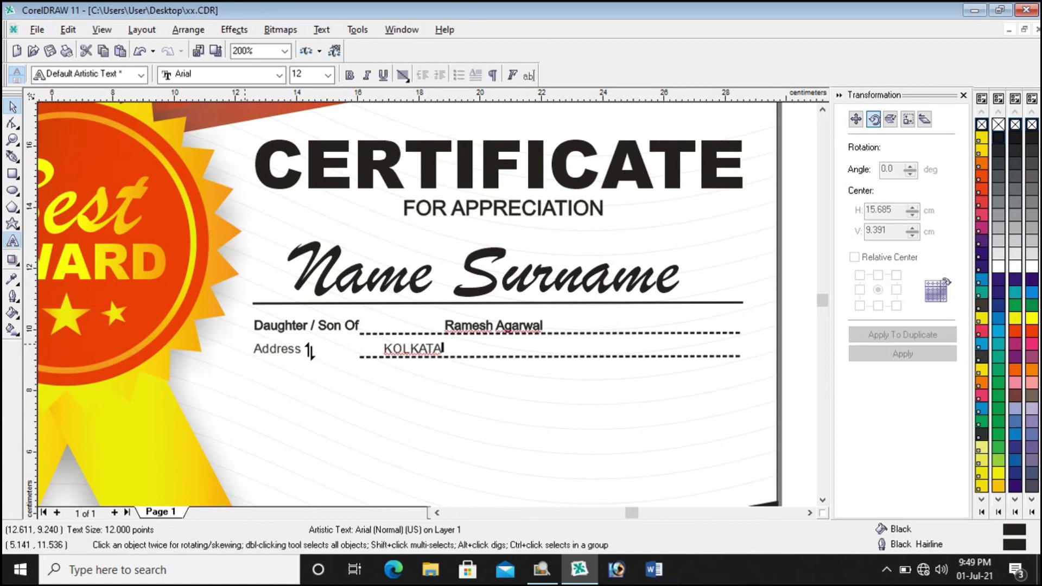
click(15, 105)
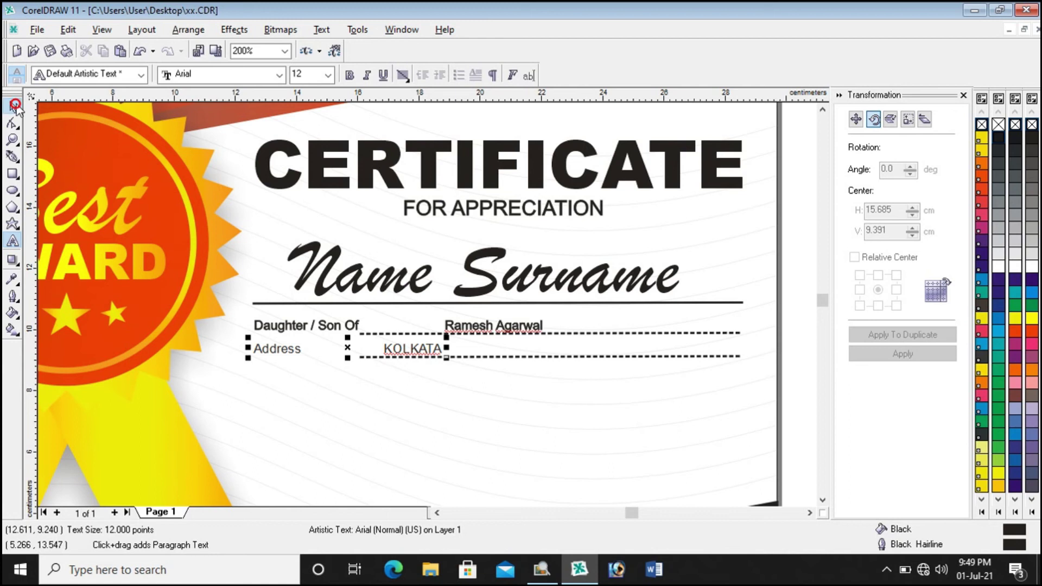
click(13, 242)
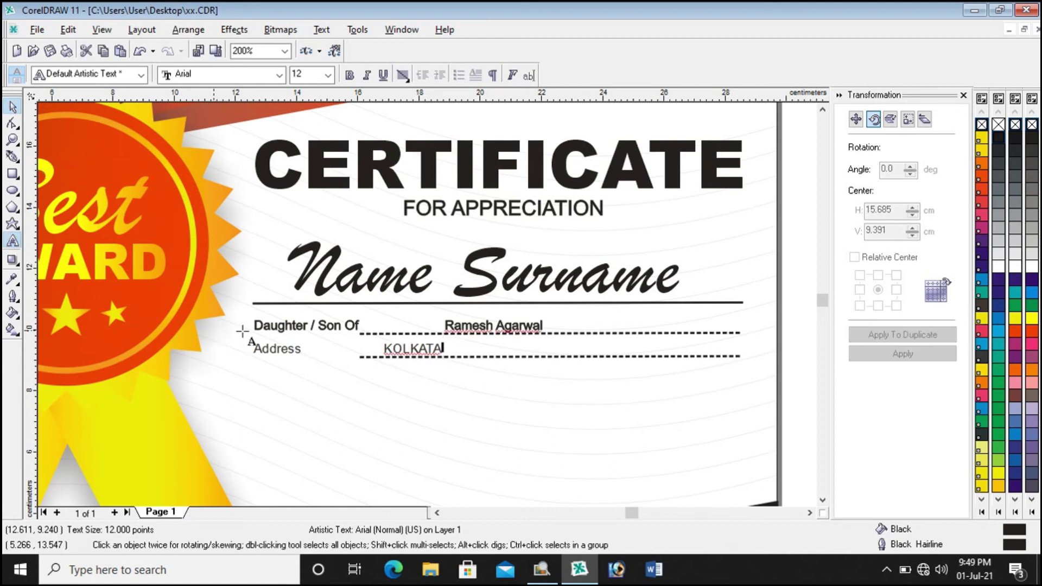
click(304, 350)
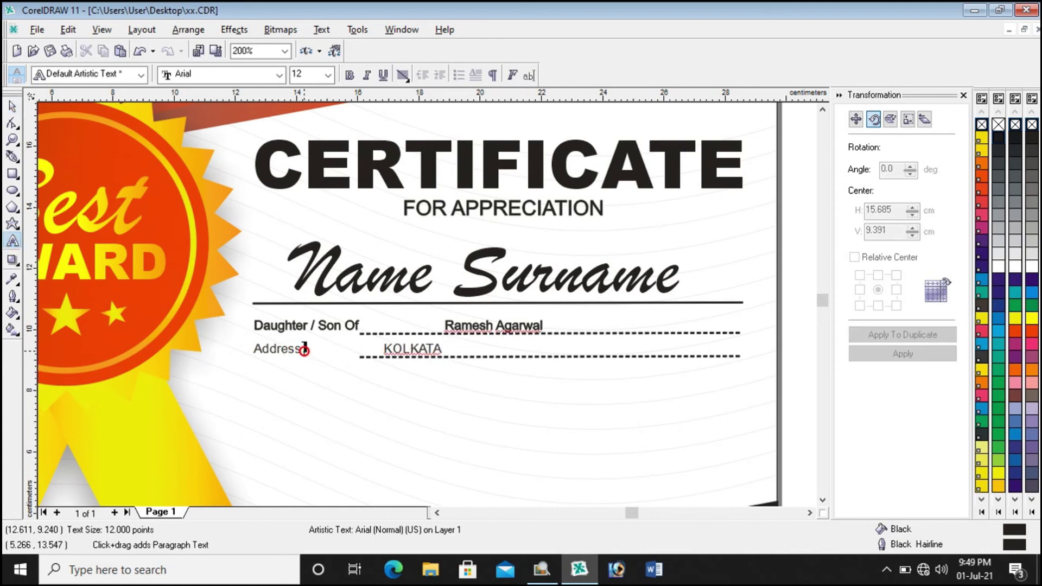
text(:-)
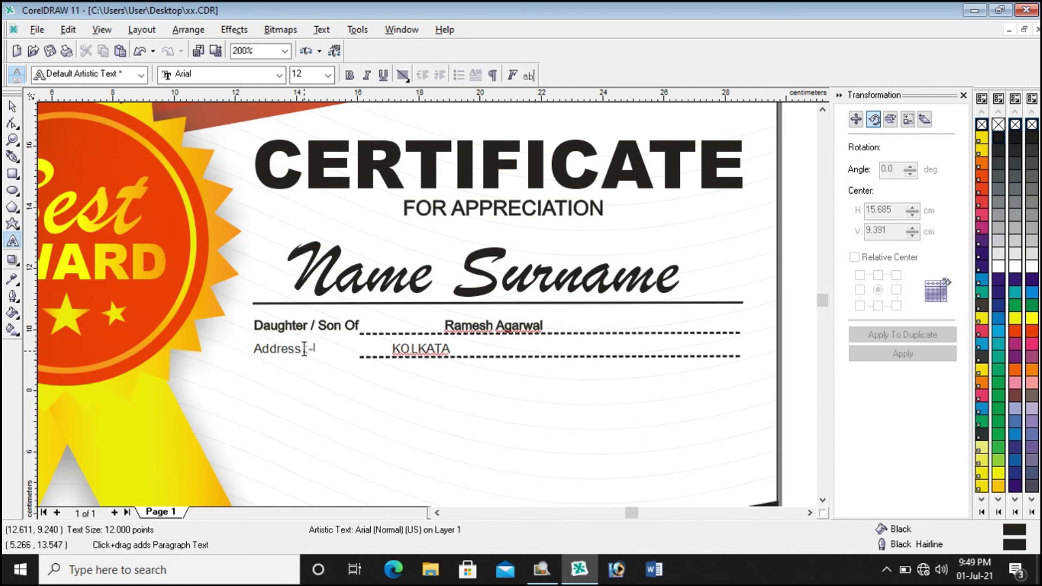
key(BackSpace)
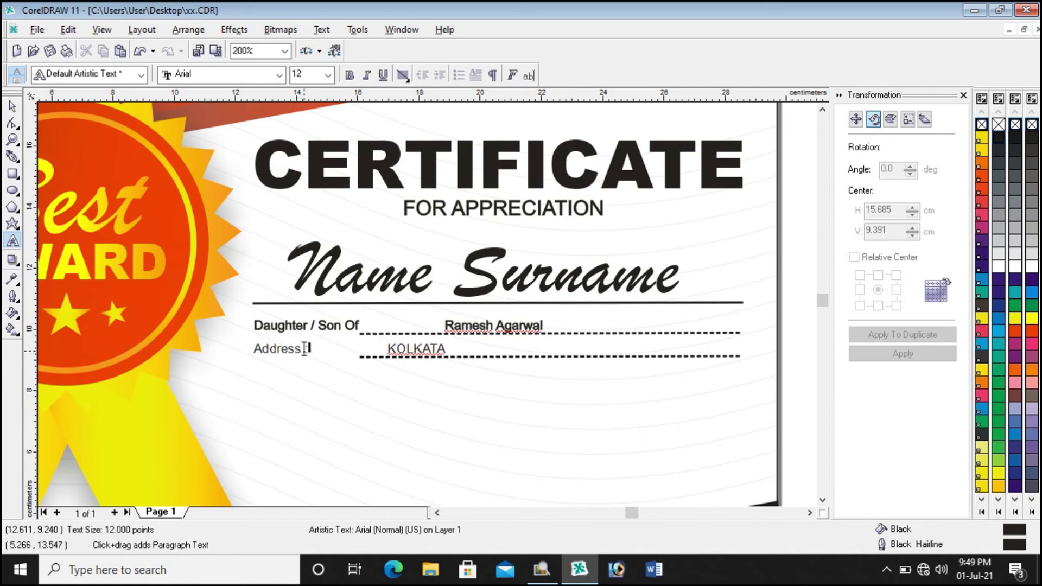
click(360, 327)
text(:)
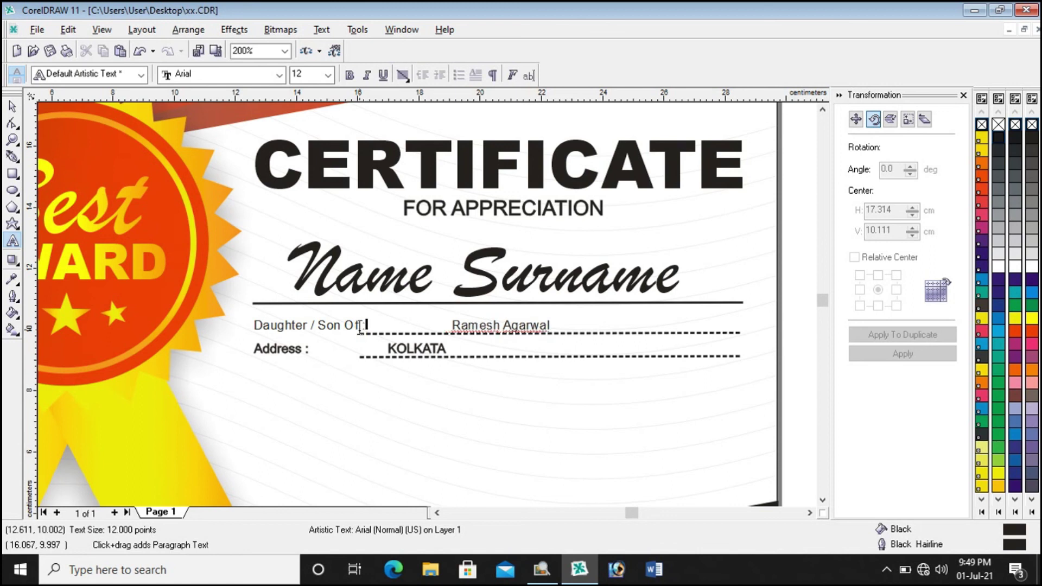
click(12, 106)
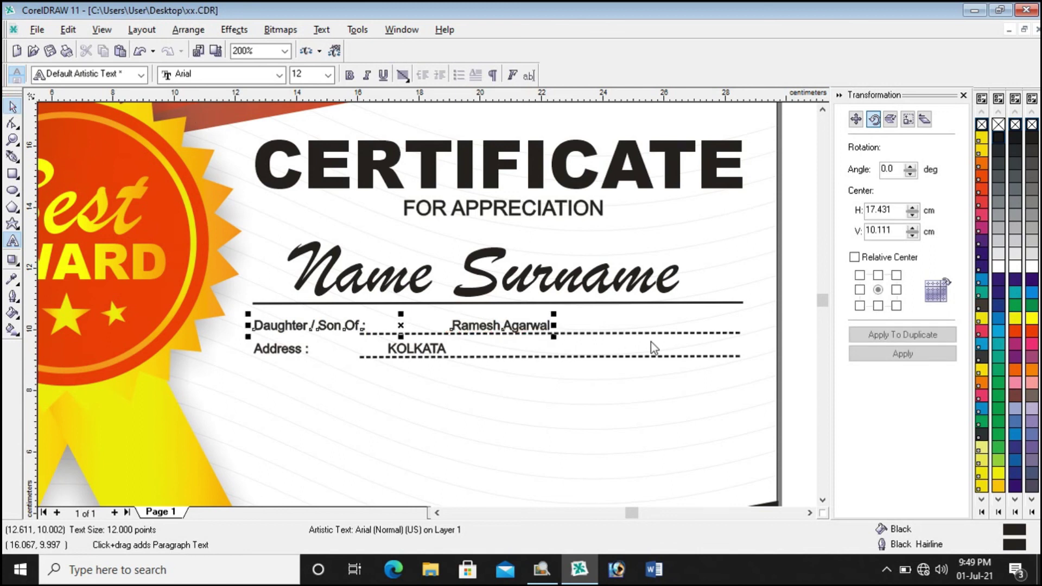
Step: Duplicate the "Address :" text together with its dashed line and place the copy about 0.76 cm below
click(801, 339)
drag(803, 341, 198, 385)
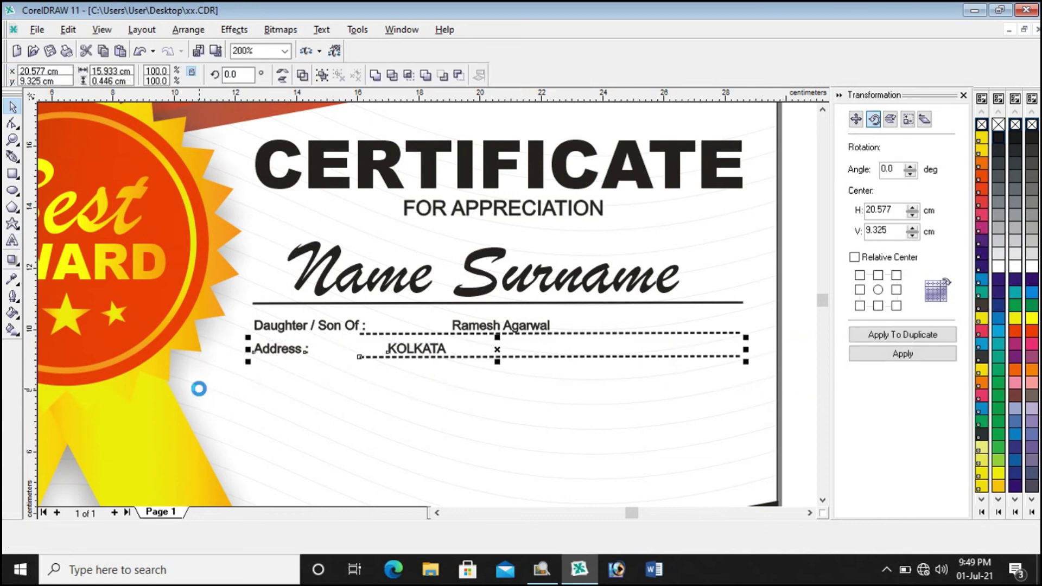
key(Down)
key(Down)
key(Down)
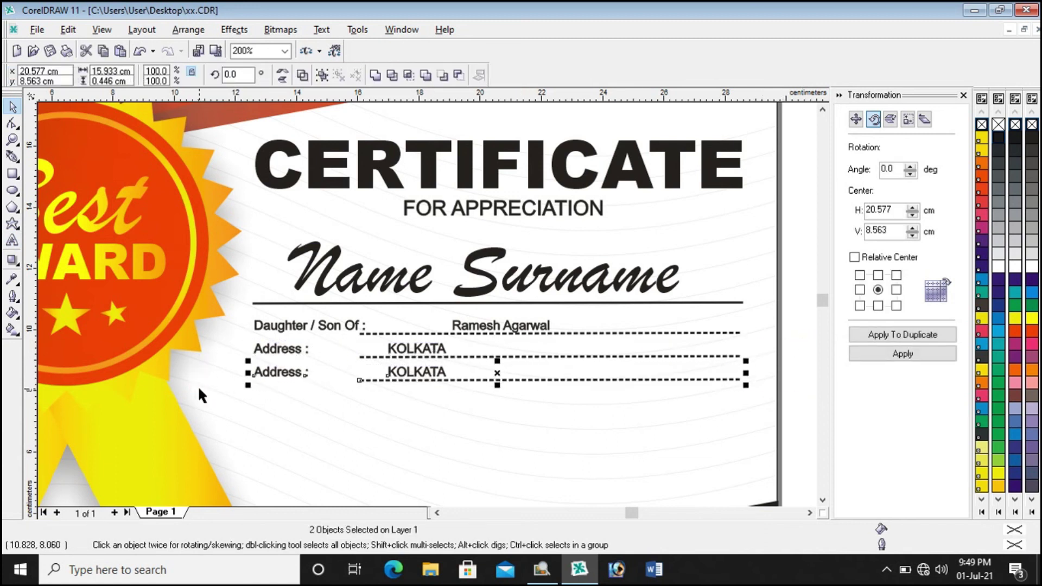
Step: Change the label of the new third row from "Address :" to "Session :"
click(12, 241)
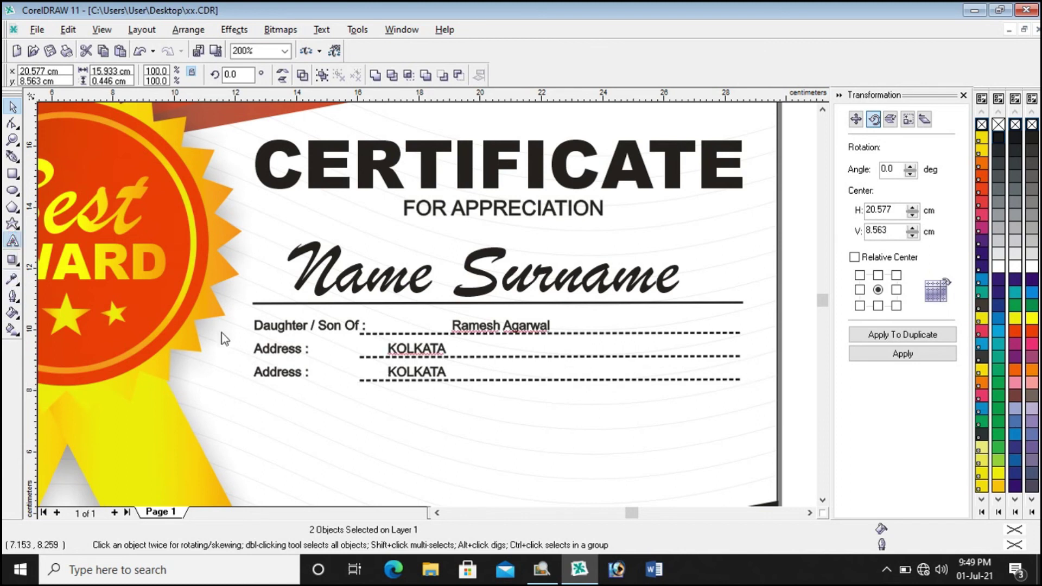
click(302, 375)
drag(309, 373, 233, 375)
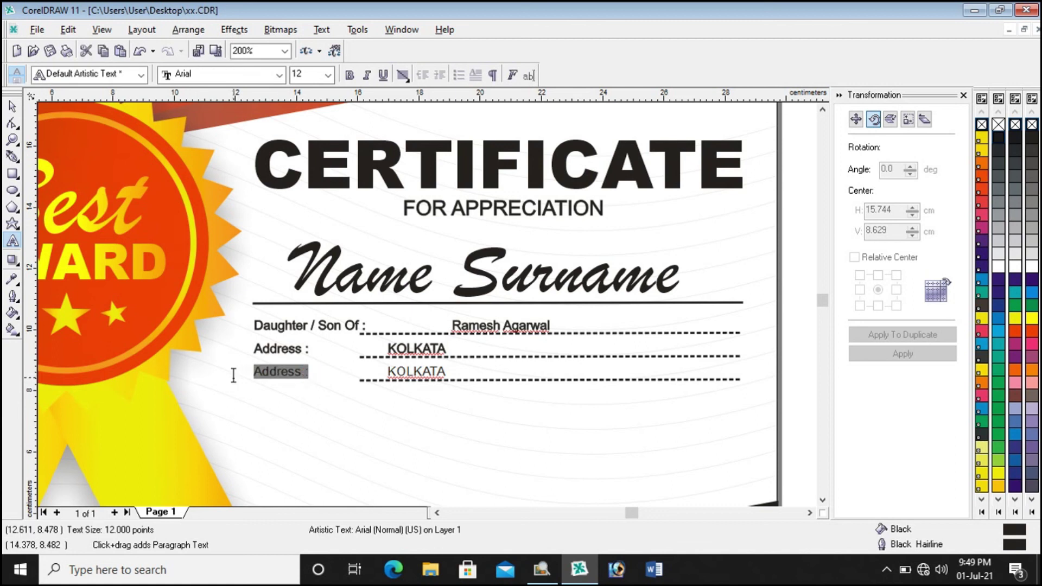
text(sE)
key(BackSpace)
key(BackSpace)
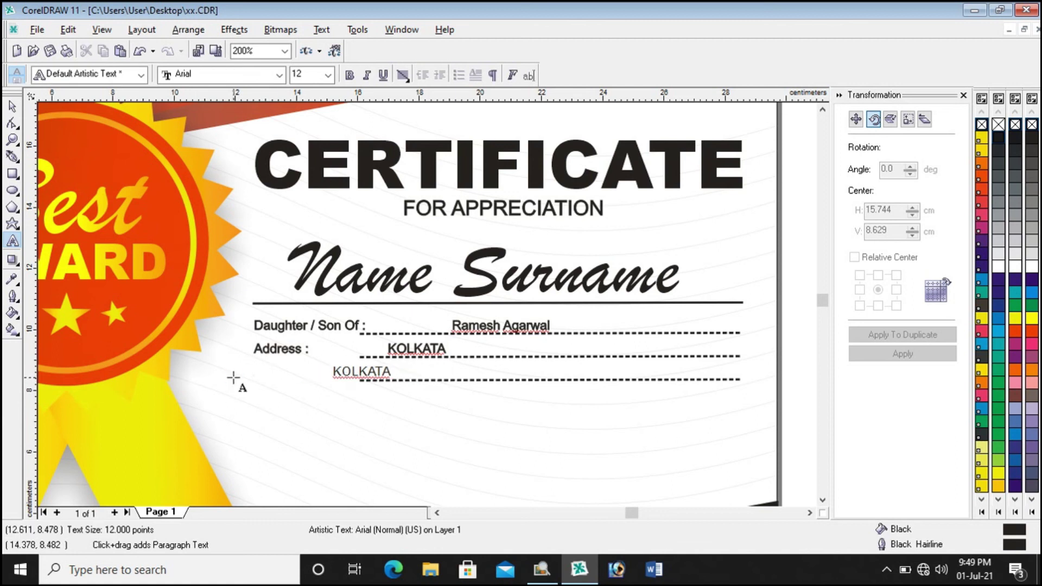
text(Session)
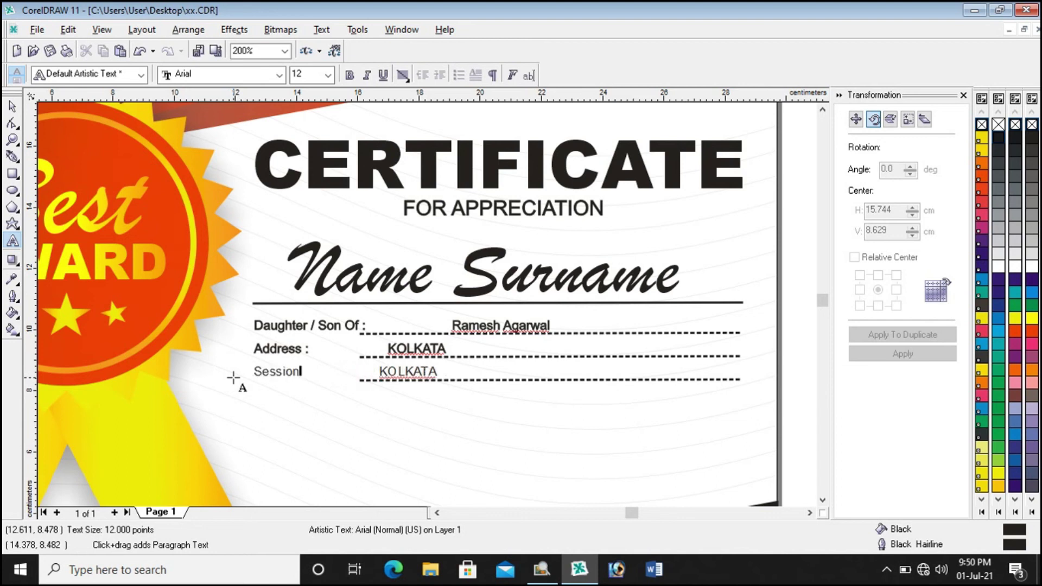
text( :)
Step: Replace "KOLKATA" in the "Session :" row with "2020-2021"
click(400, 374)
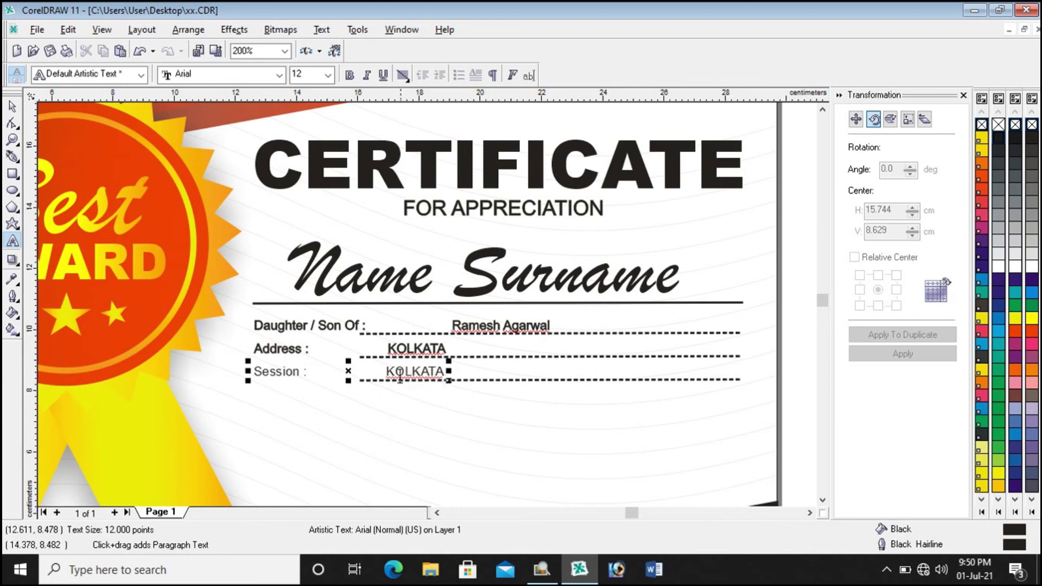
drag(384, 374, 444, 374)
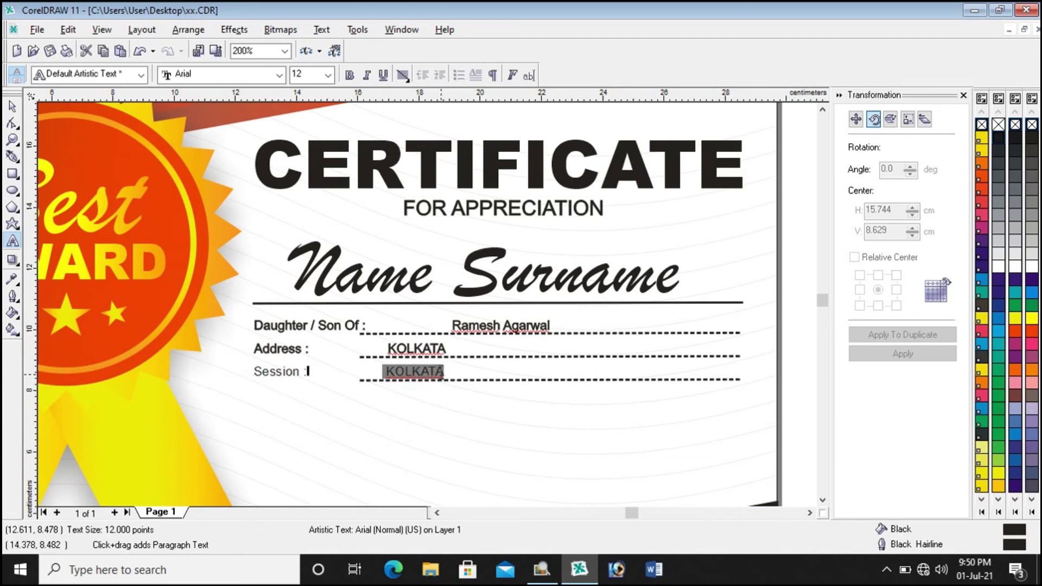
text(2020-2021)
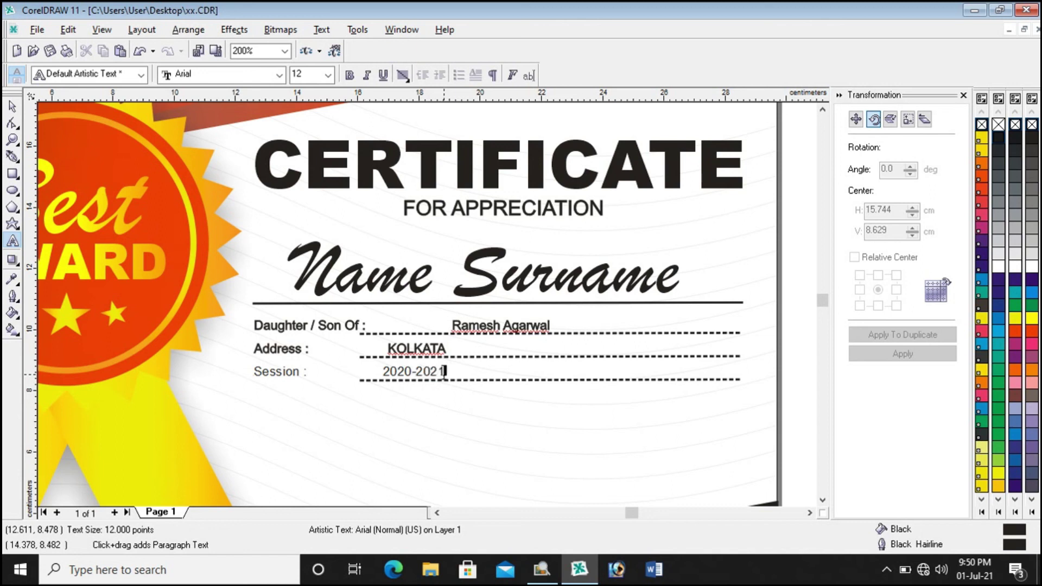
key(ctrl+space)
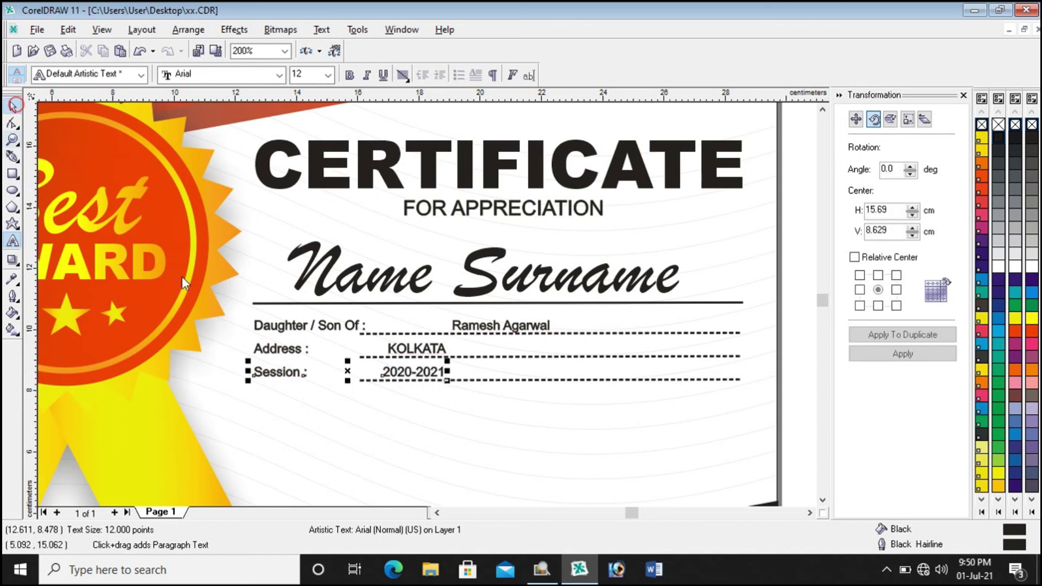
Step: Resize the dashed line of the "Session :" row to start just after the label and end near the middle of the row
click(504, 383)
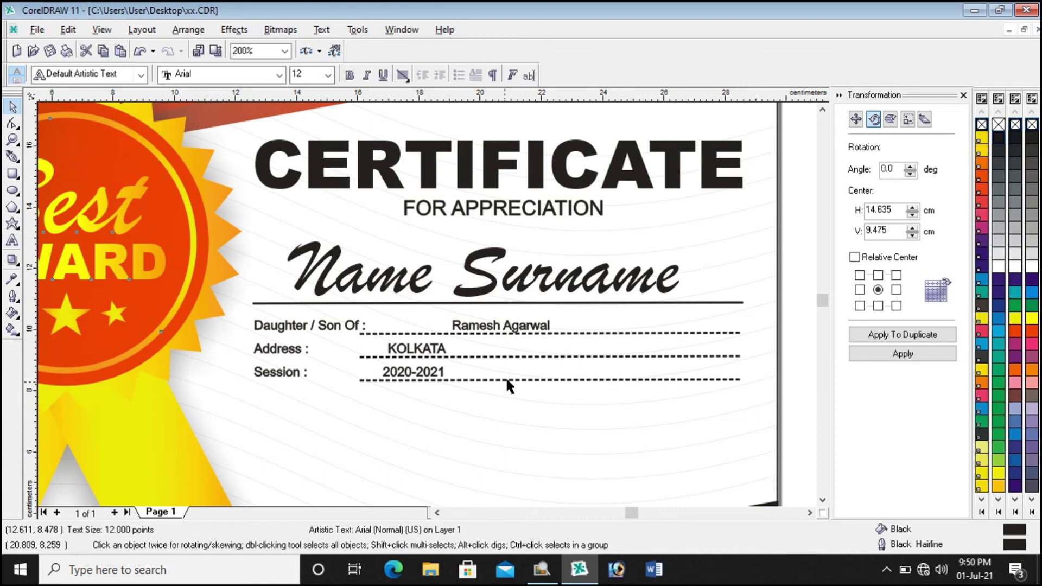
click(506, 378)
drag(350, 380, 308, 380)
drag(748, 380, 503, 382)
click(783, 372)
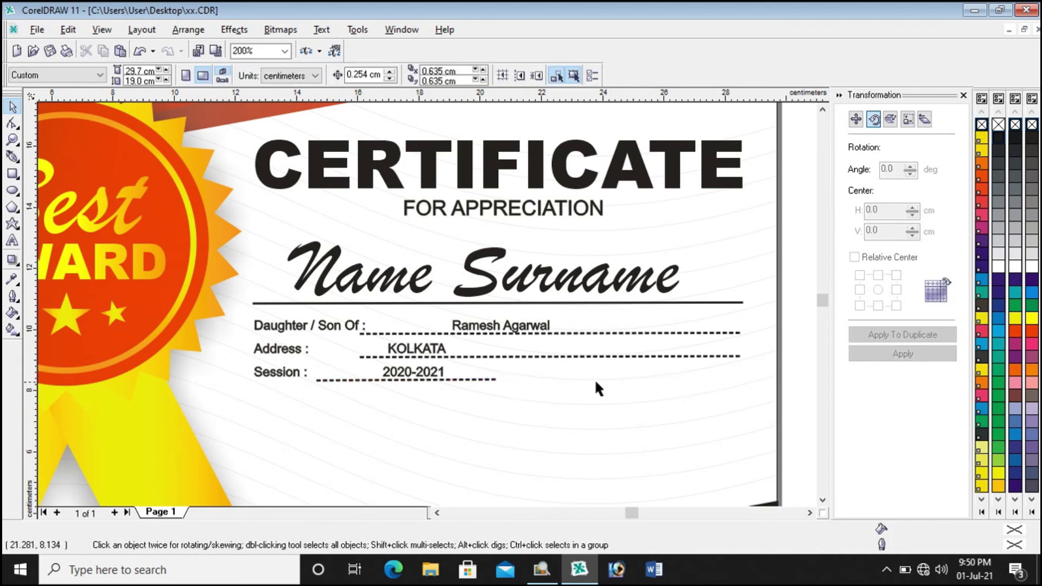
Step: Duplicate the "Session :" text with its shortened dashed line and place the copy beside it in the same row, centred at about 24.7 cm horizontally
drag(433, 381, 216, 387)
key(Right)
key(Right)
key(Right)
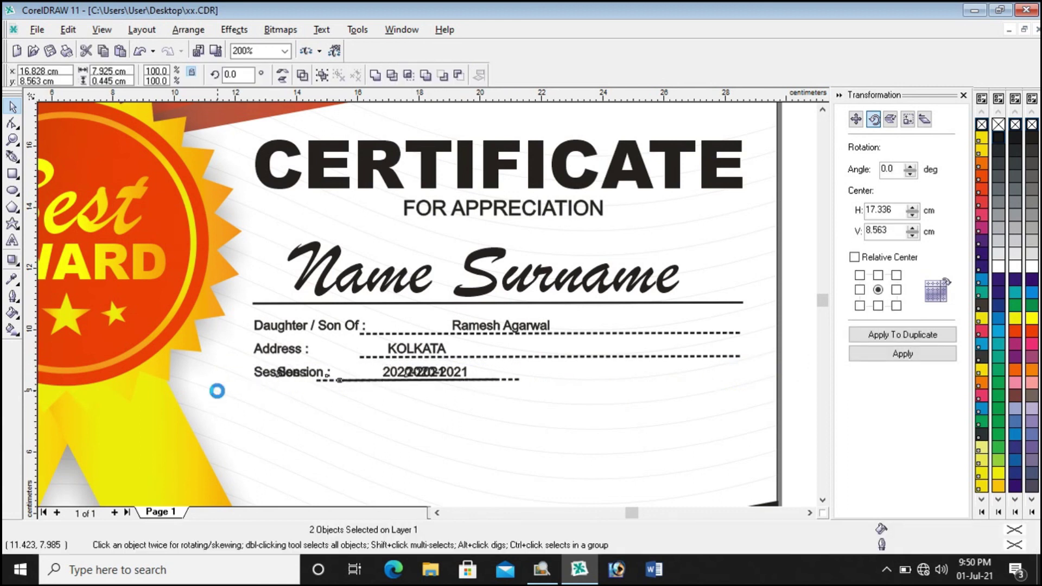
key(Right)
key(Right)
key(Right)
key(Right)
key(Right)
key(Right)
key(Right)
key(Right)
key(Right)
key(Right)
key(Right)
key(Right)
key(Right)
key(Right)
key(Right)
key(Right)
key(Right)
key(Right)
key(Right)
key(Right)
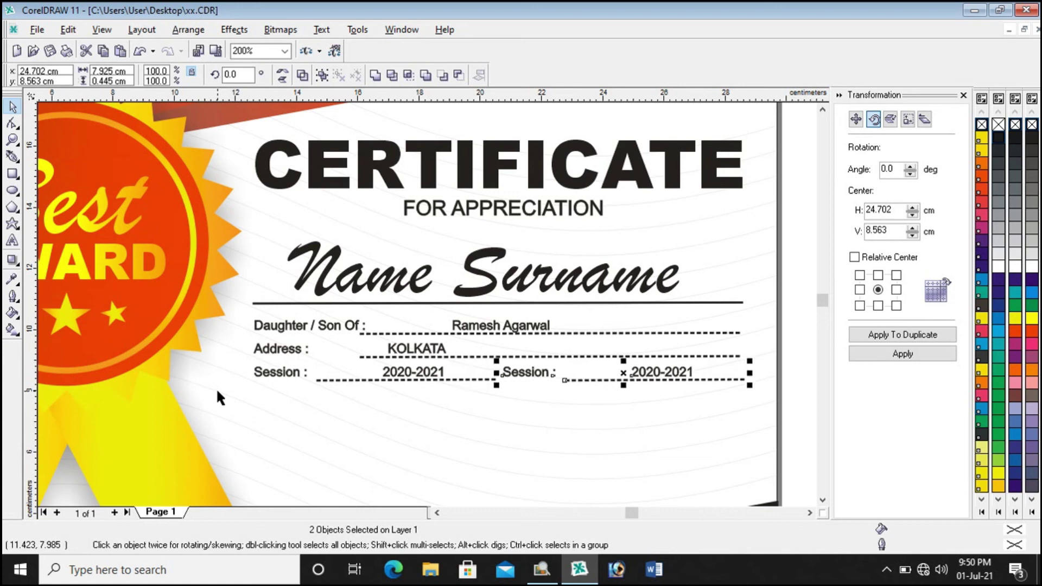
Step: Replace the second "Session :" label in the third row with "Passing Year"
click(12, 240)
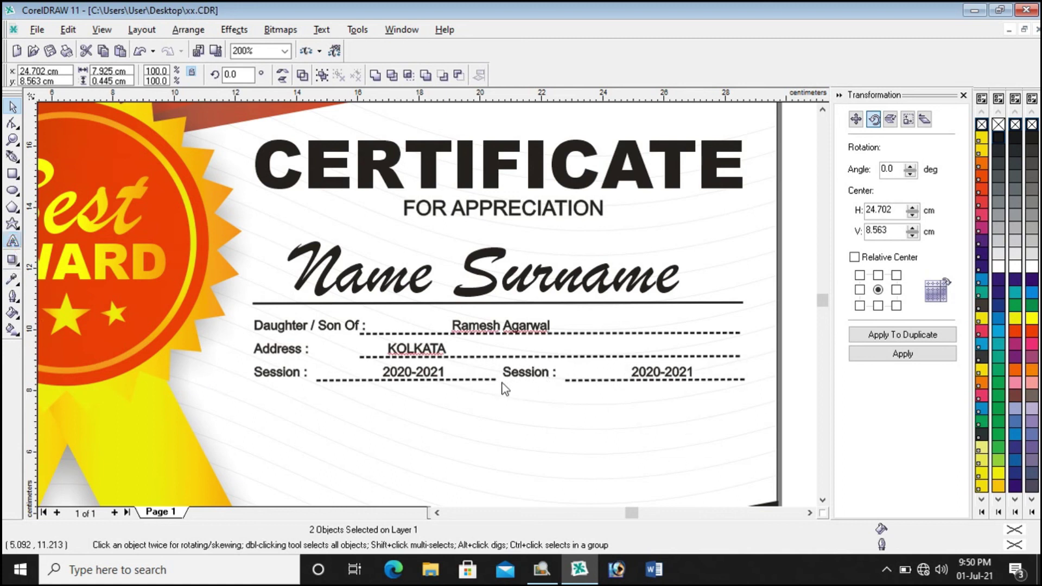
click(512, 374)
drag(506, 373, 557, 372)
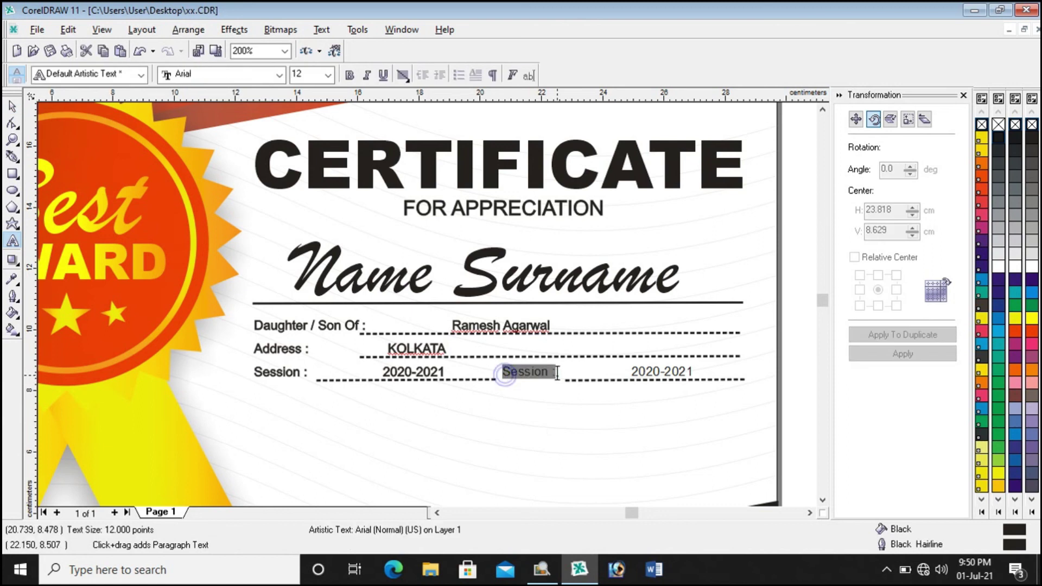
text(Passing)
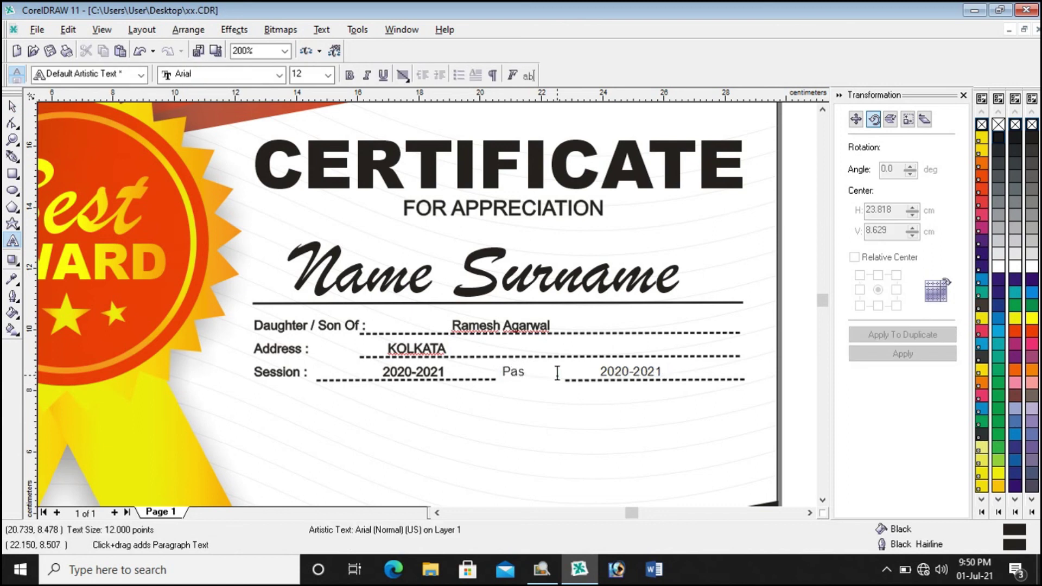
text( Year)
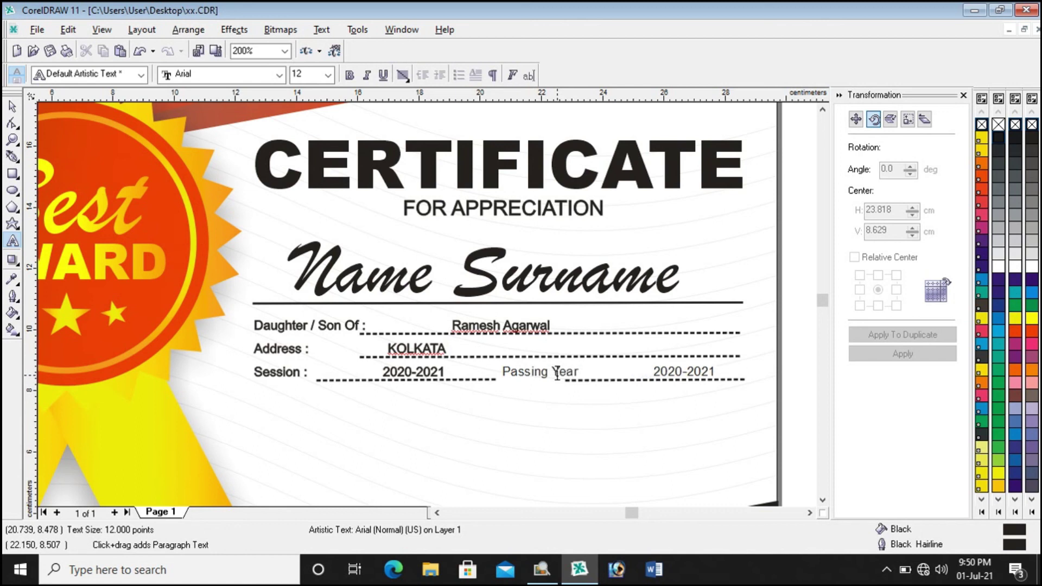
Step: Shorten the value beside "Passing Year" to "2021"
drag(654, 374, 687, 374)
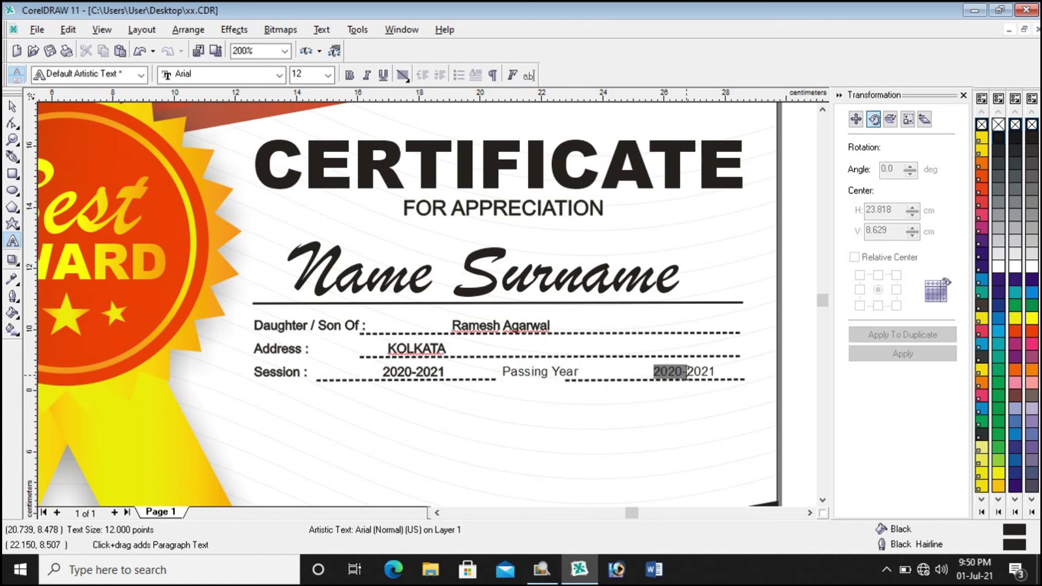
key(BackSpace)
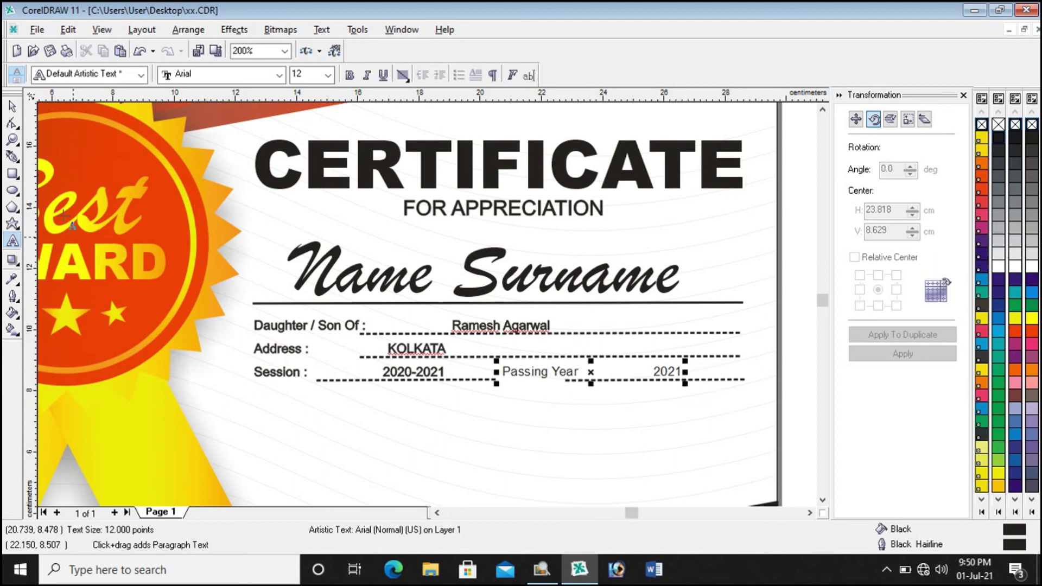
click(12, 106)
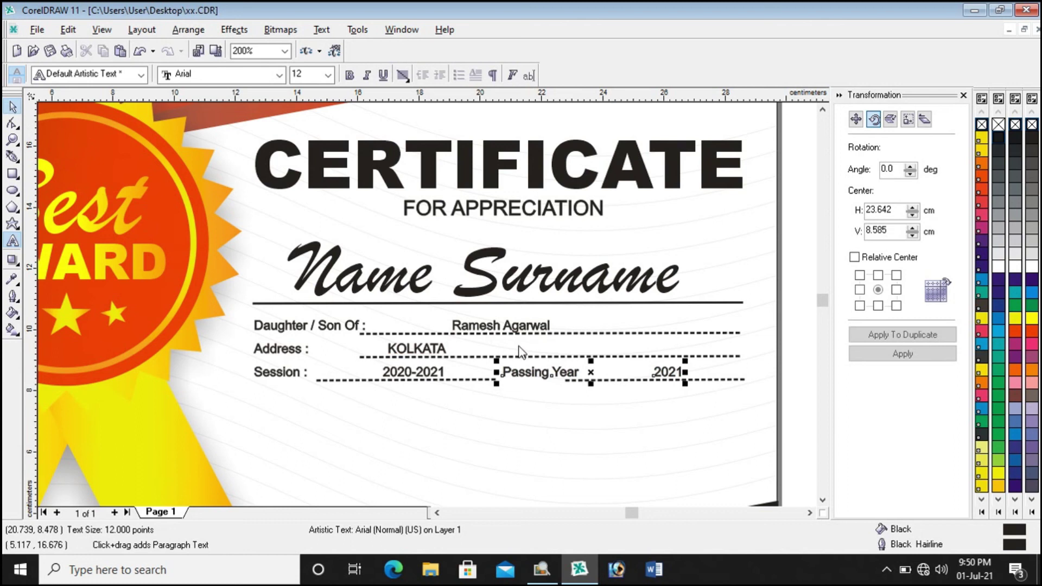
Step: Shorten the dashed line of "Passing Year" from both ends to about 4.8 cm, starting just after the label
click(714, 380)
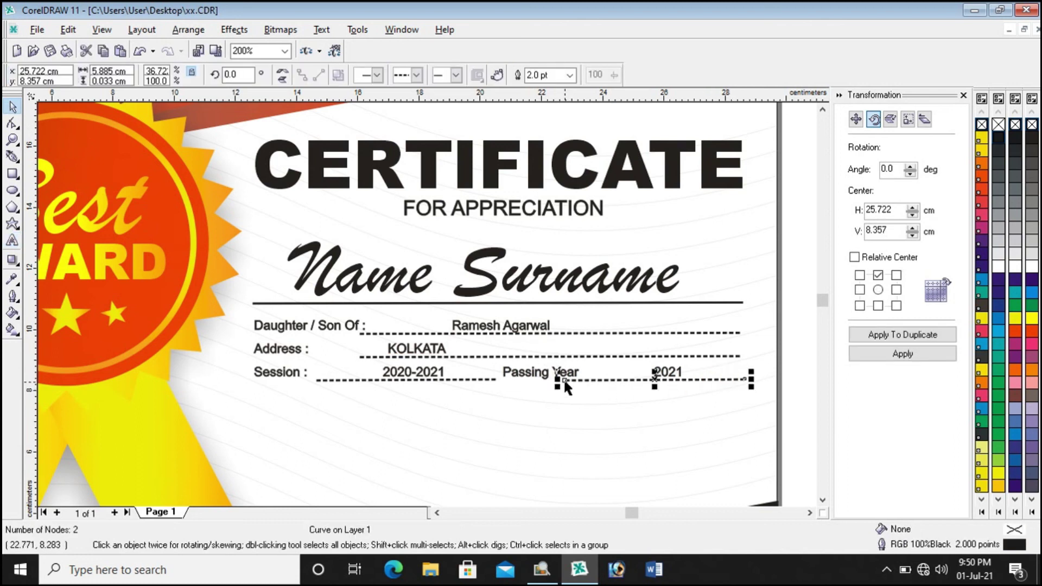
drag(558, 380, 583, 381)
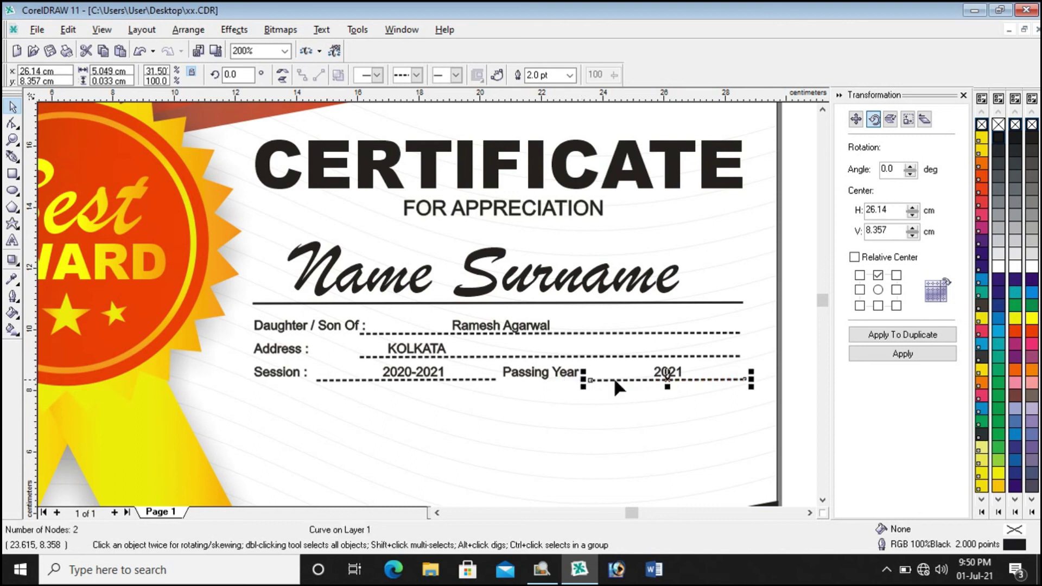
drag(753, 378, 745, 378)
click(785, 358)
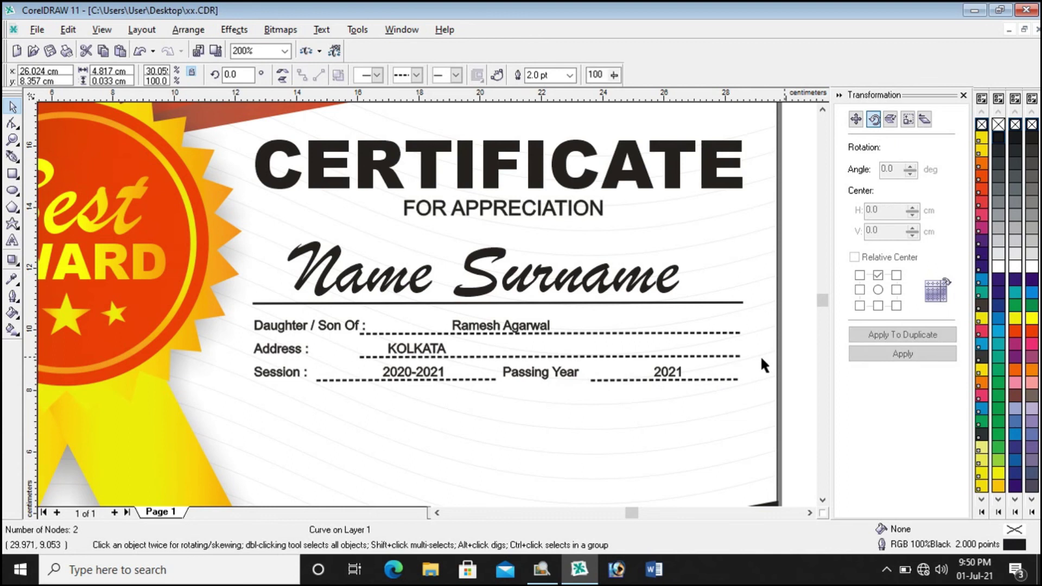
Step: Select all the parent, address, session and passing year rows and nudge them down, centred at about 8.8 cm vertically
scroll(439, 350, down, 2)
scroll(417, 429, up, 2)
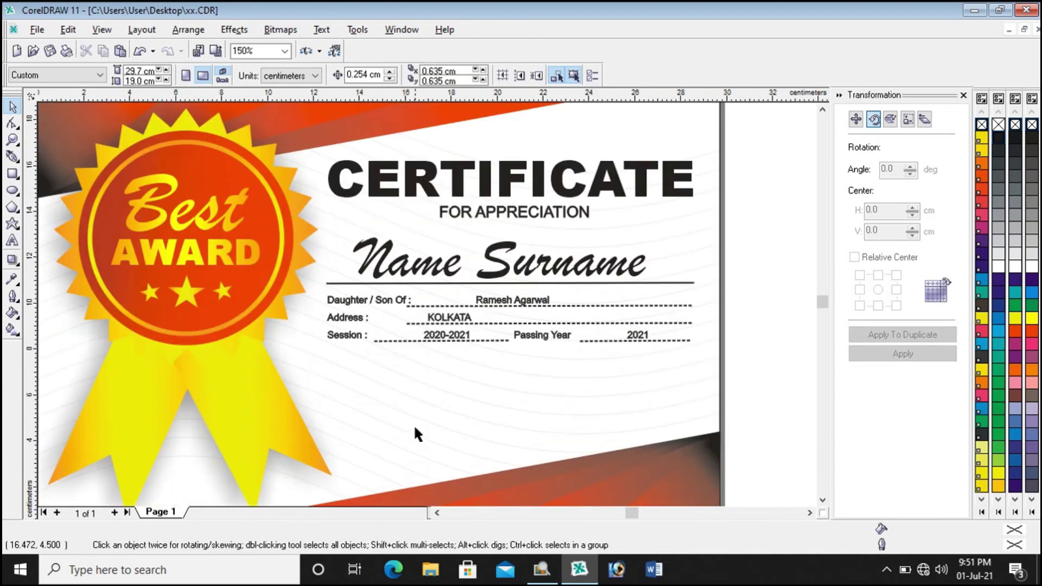
scroll(415, 428, up, 1)
scroll(415, 428, down, 1)
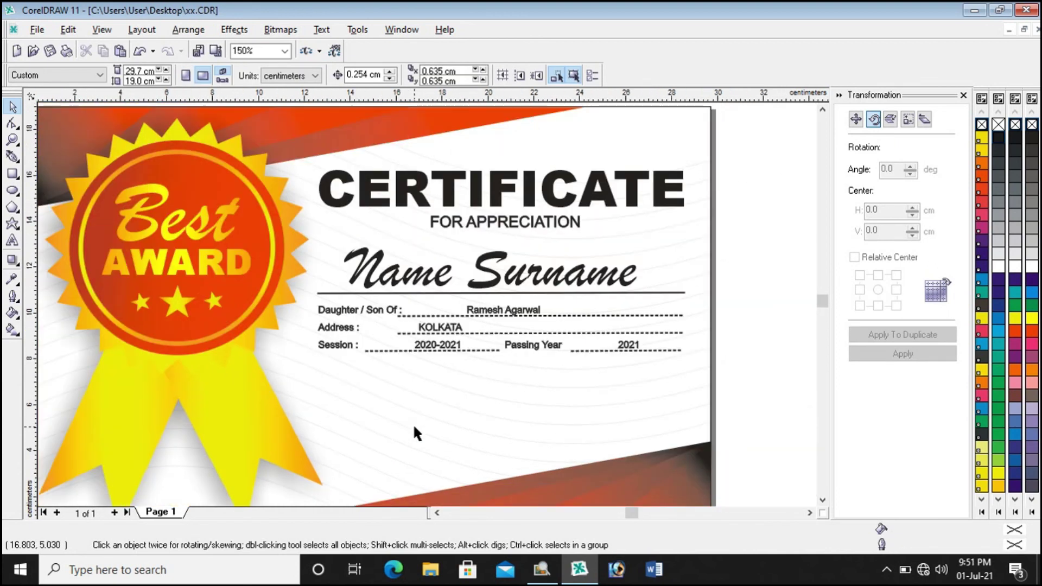
scroll(418, 389, down, 1)
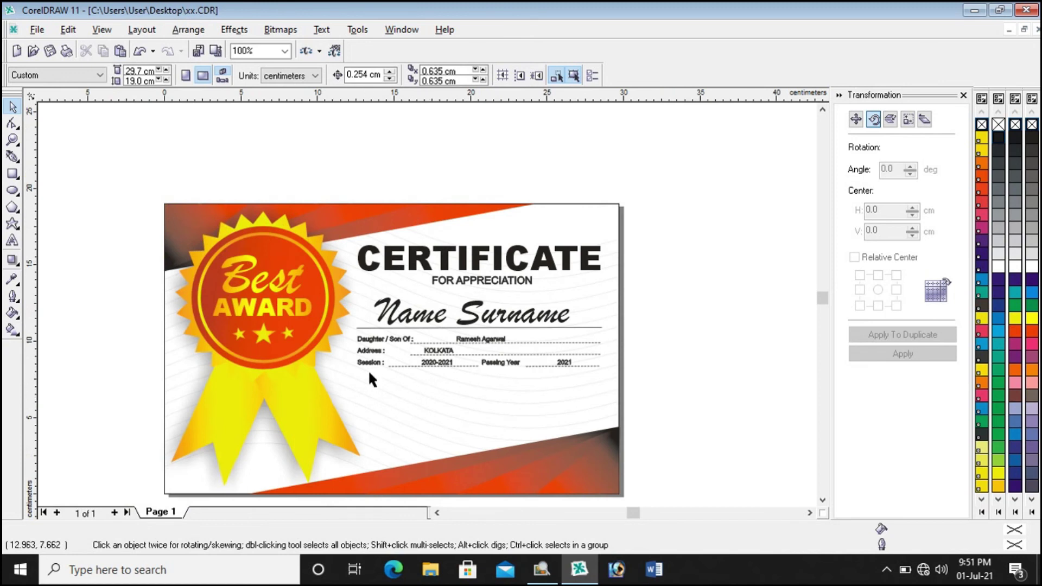
scroll(342, 418, up, 1)
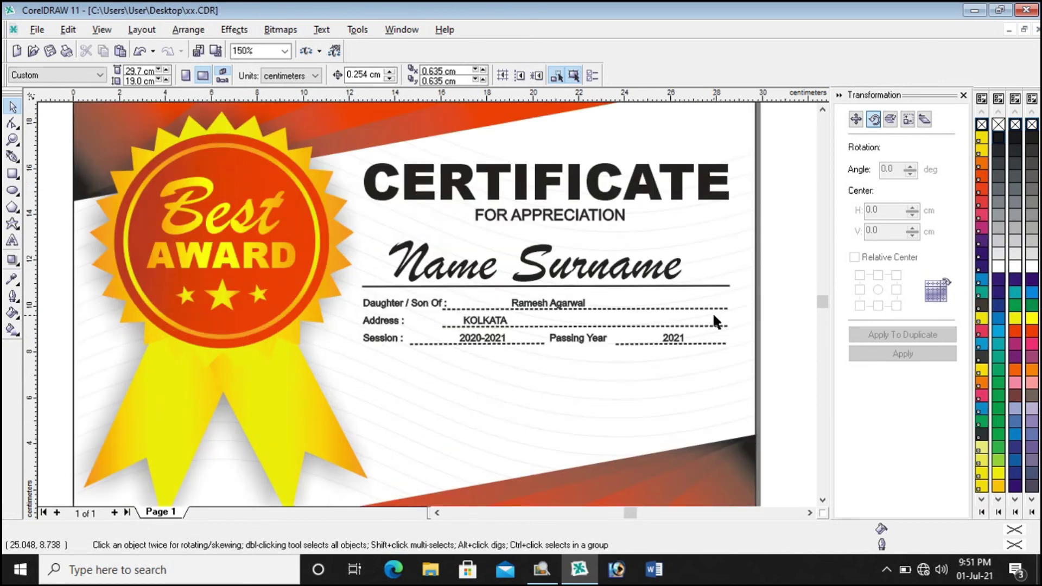
drag(777, 295, 371, 352)
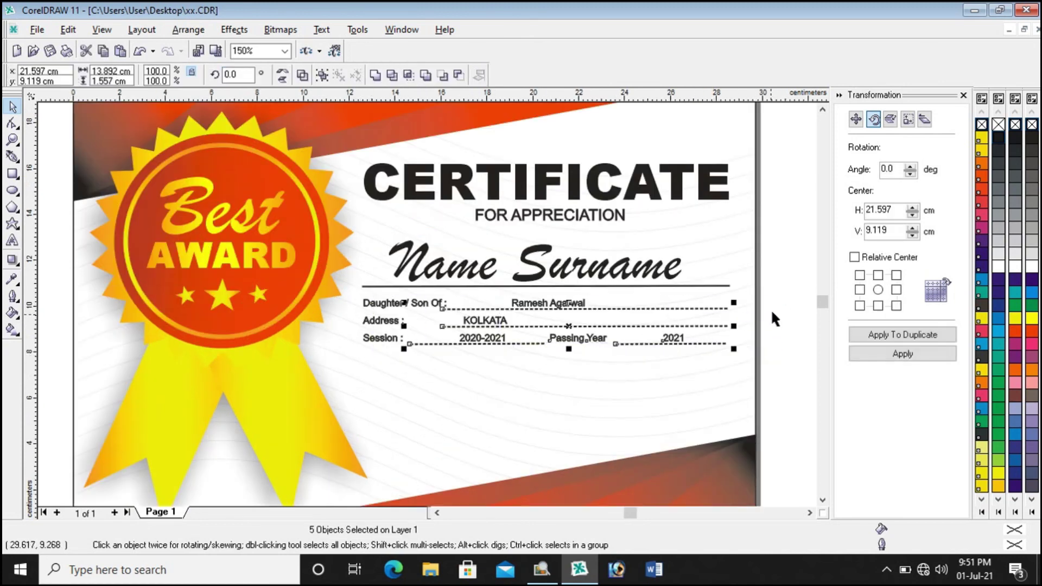
drag(783, 287, 350, 379)
key(Down)
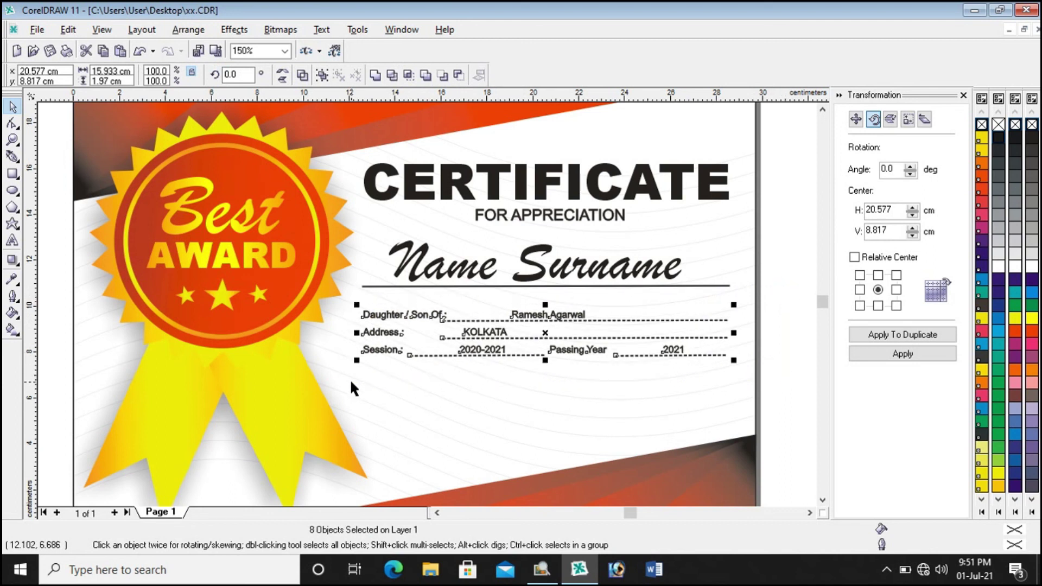
click(779, 262)
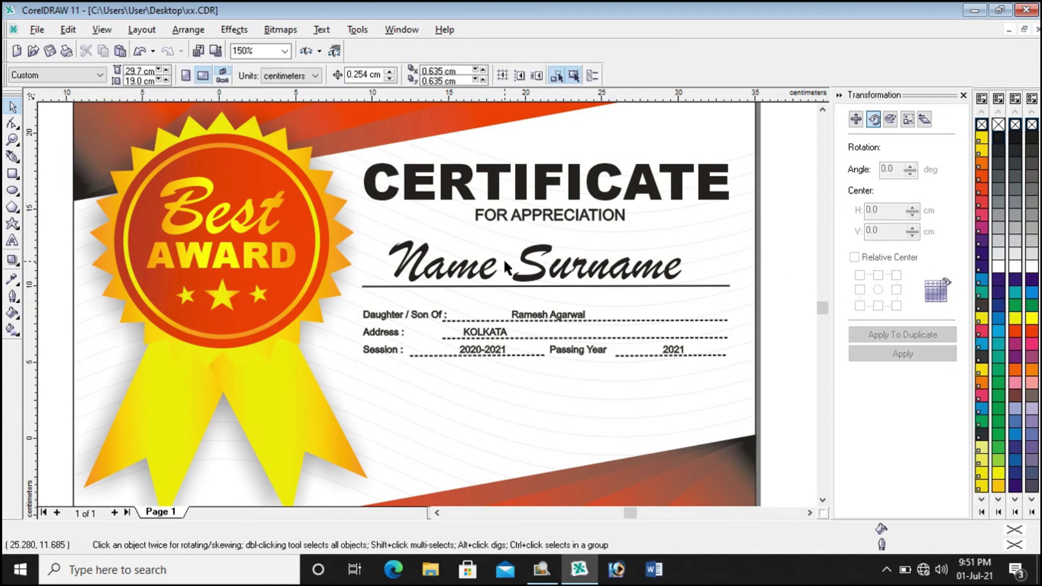
Step: Duplicate the "Session :" text well below the rows, centred at about 16.1 cm horizontally and 3.2 cm vertically
scroll(503, 258, down, 1)
scroll(458, 359, up, 1)
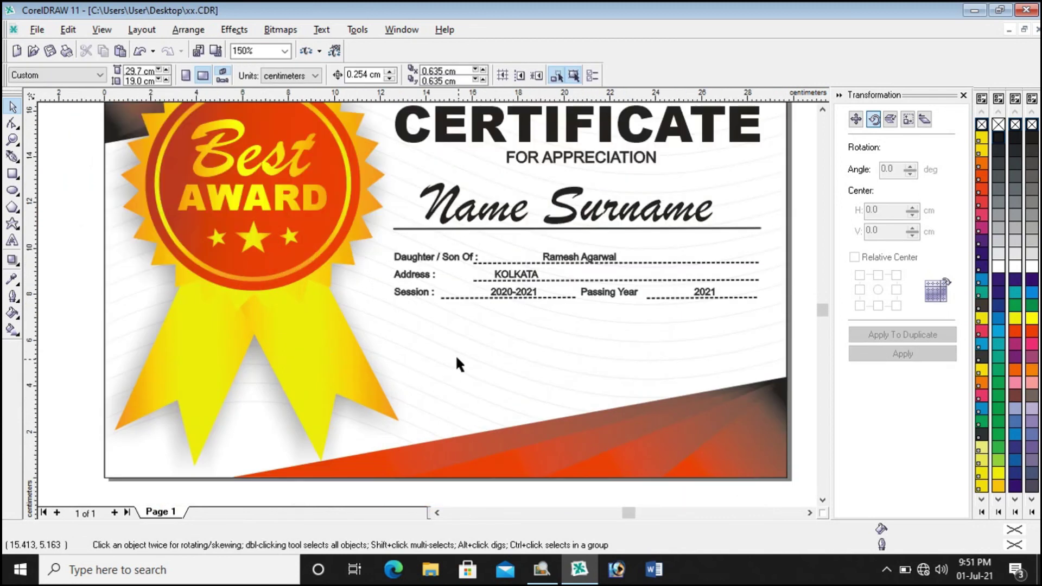
click(411, 258)
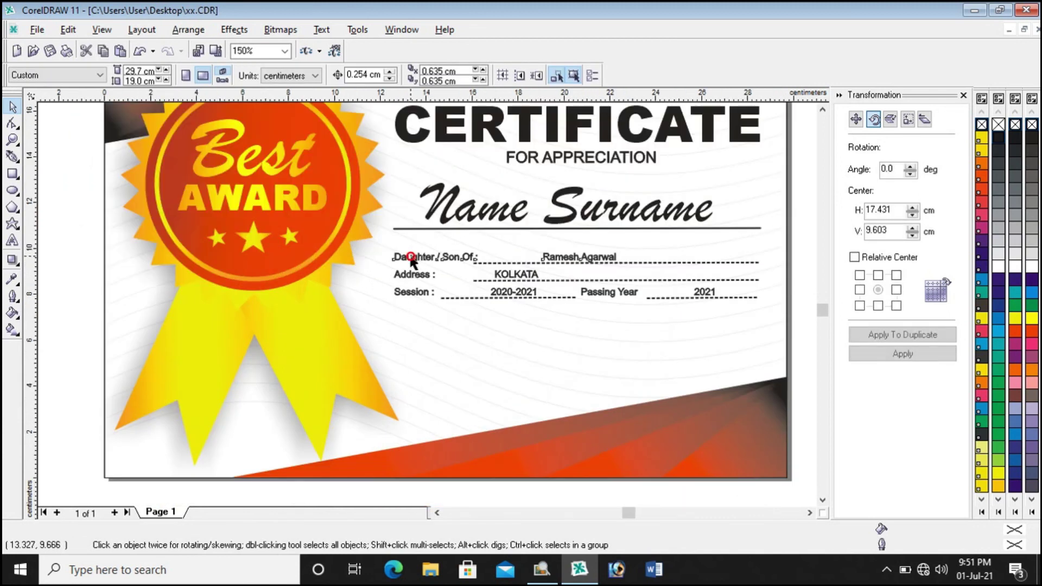
click(402, 294)
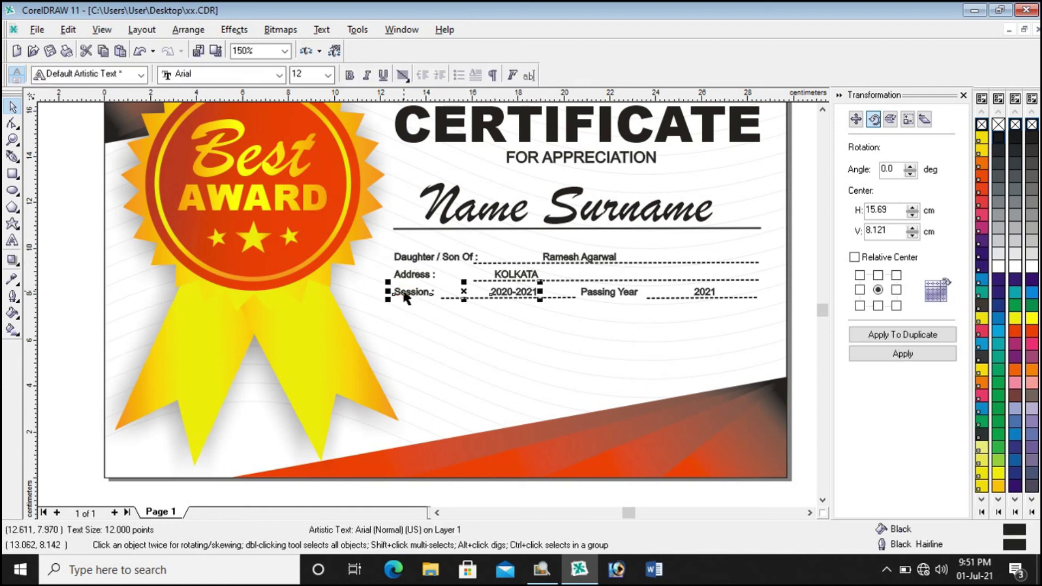
drag(468, 294, 478, 408)
Step: Replace the "Session :" label in the lower copy with "Date of Issued"
click(12, 241)
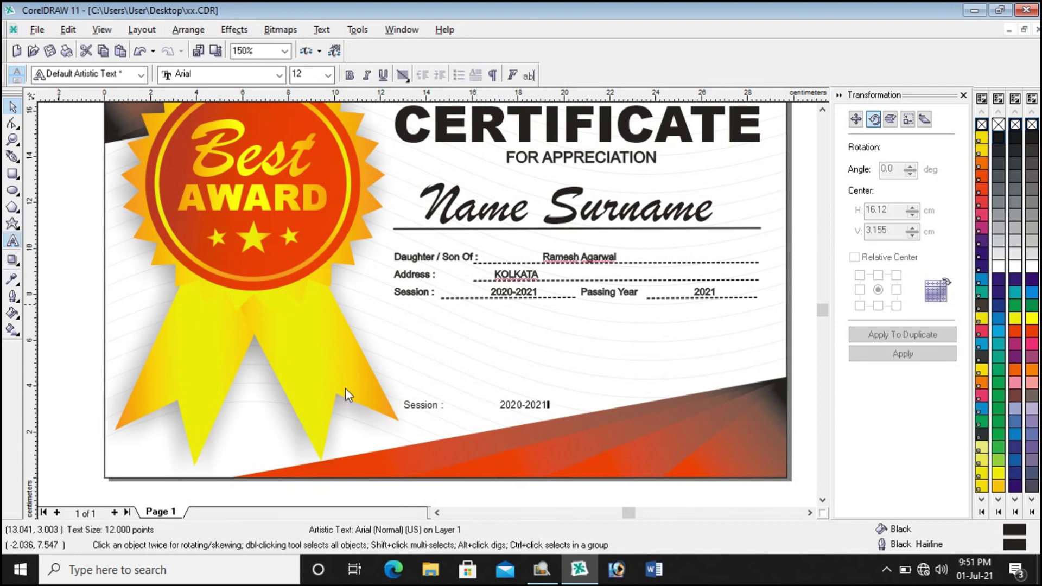
drag(448, 405, 362, 401)
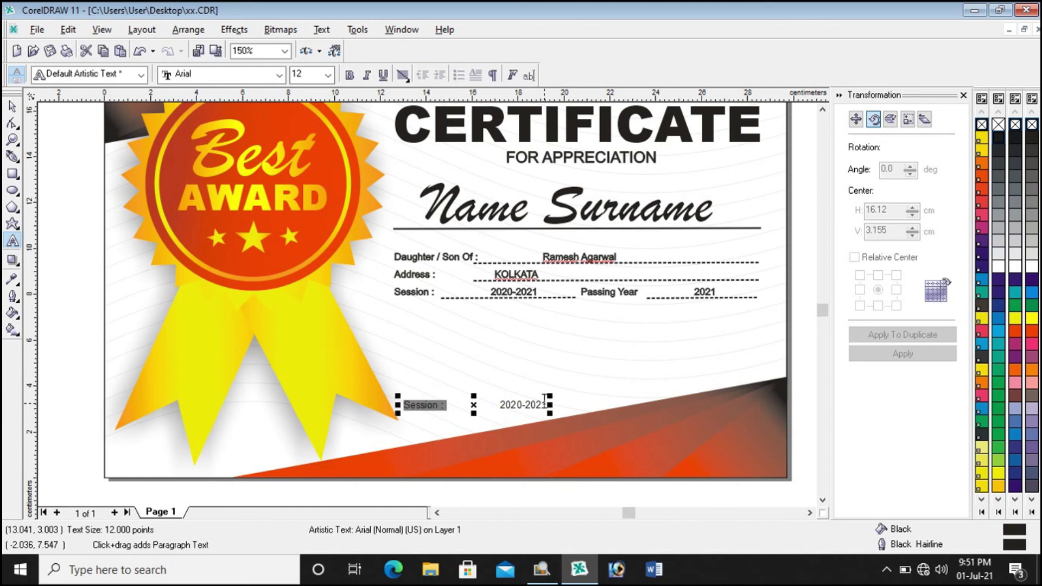
text(Da)
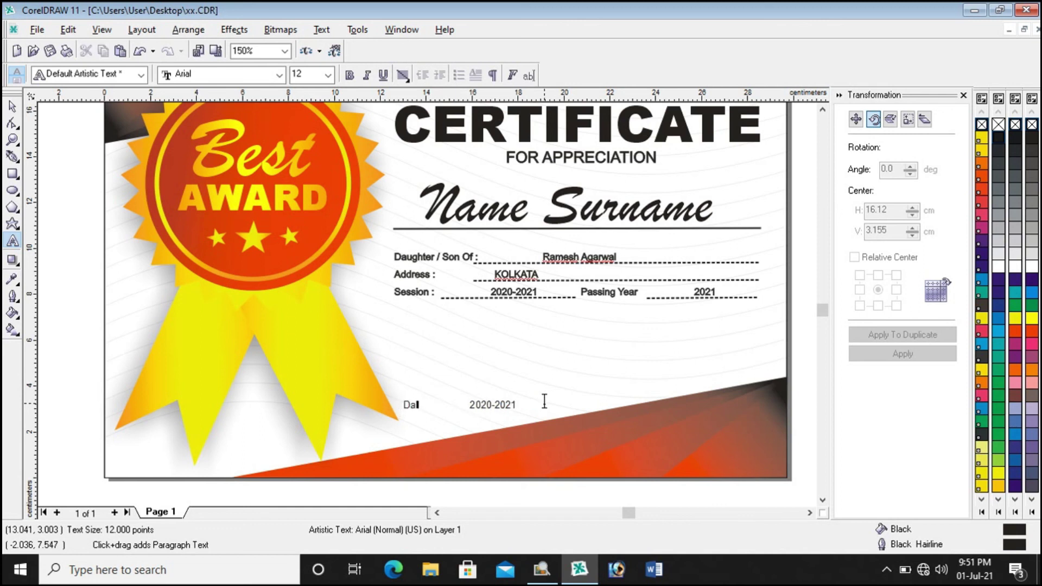
text(te of Issu)
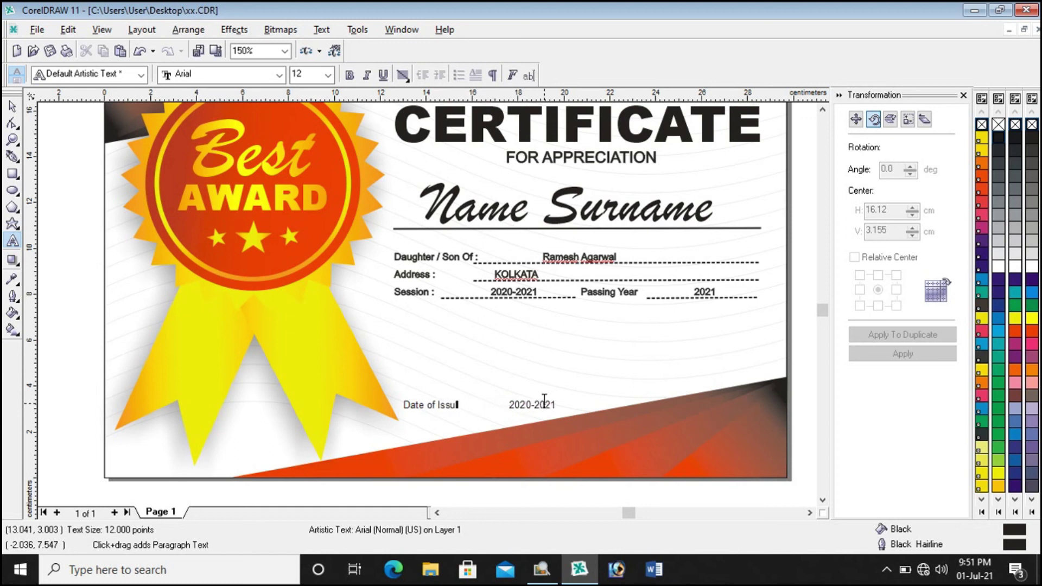
key(BackSpace)
key(BackSpace)
key(BackSpace)
key(BackSpace)
text(Issued)
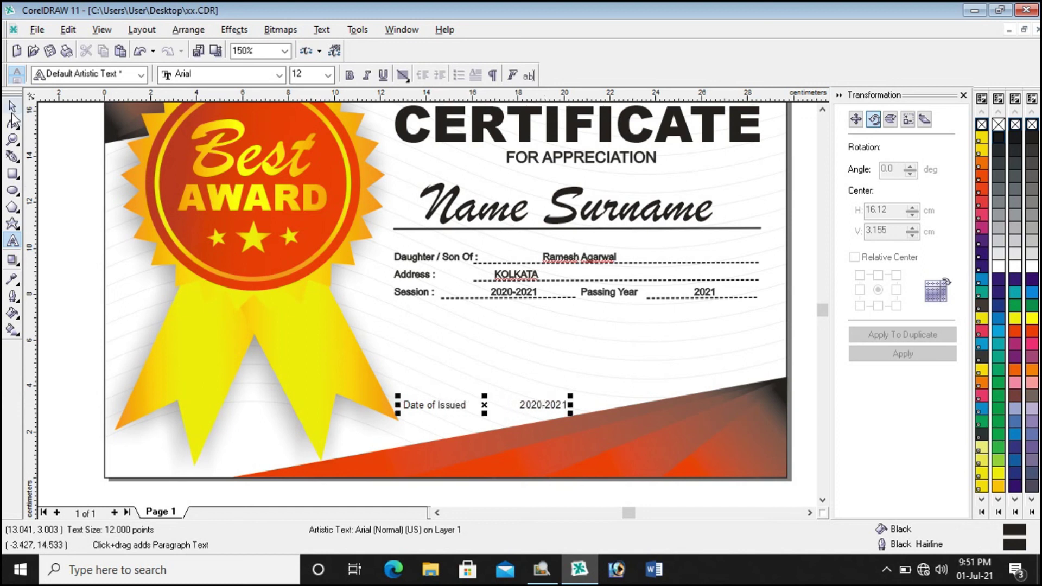
Step: Delete one "s" from the lower label so it reads "Date of Isued"
click(523, 408)
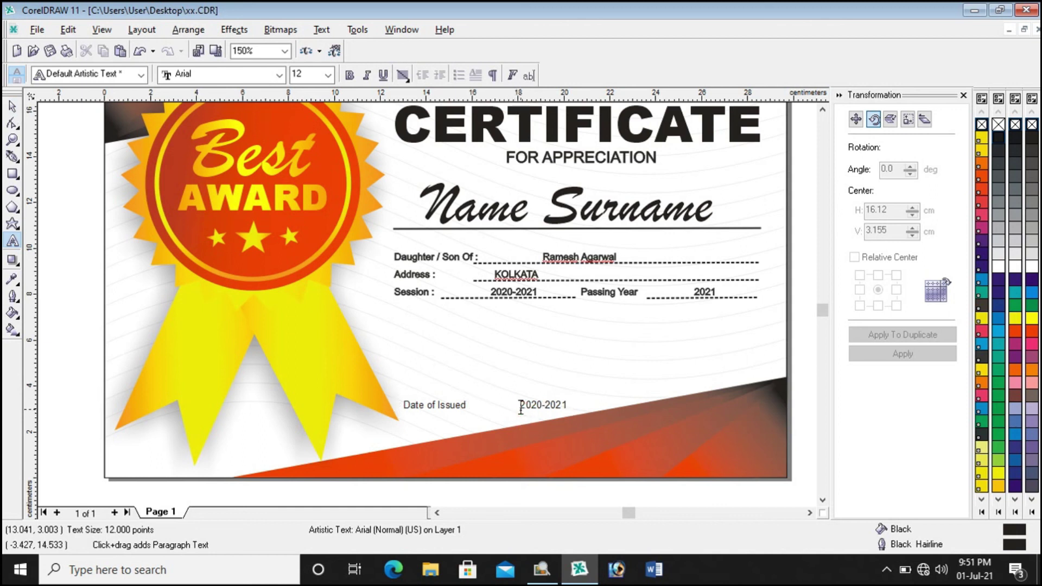
click(448, 407)
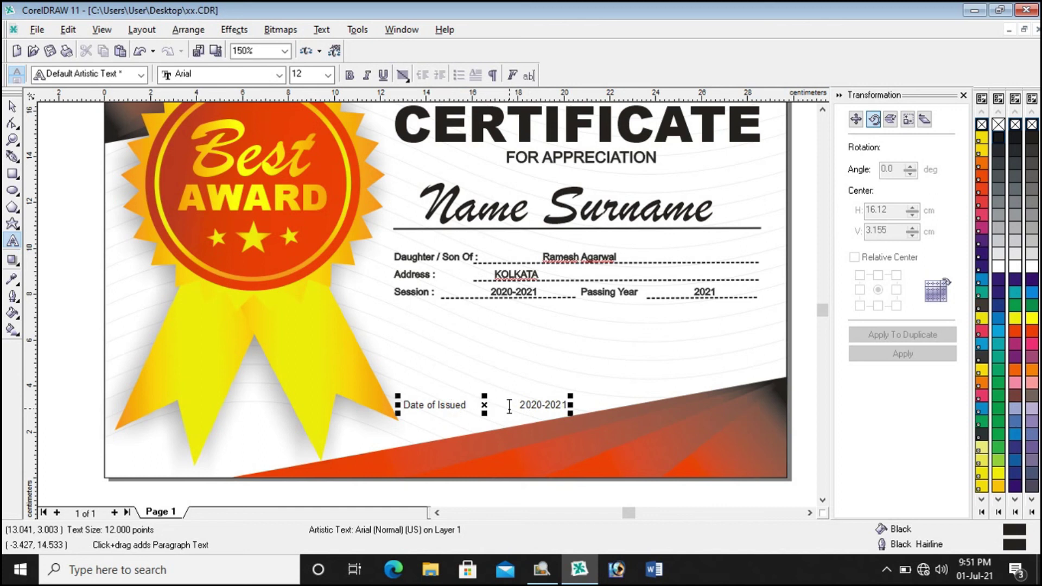
key(BackSpace)
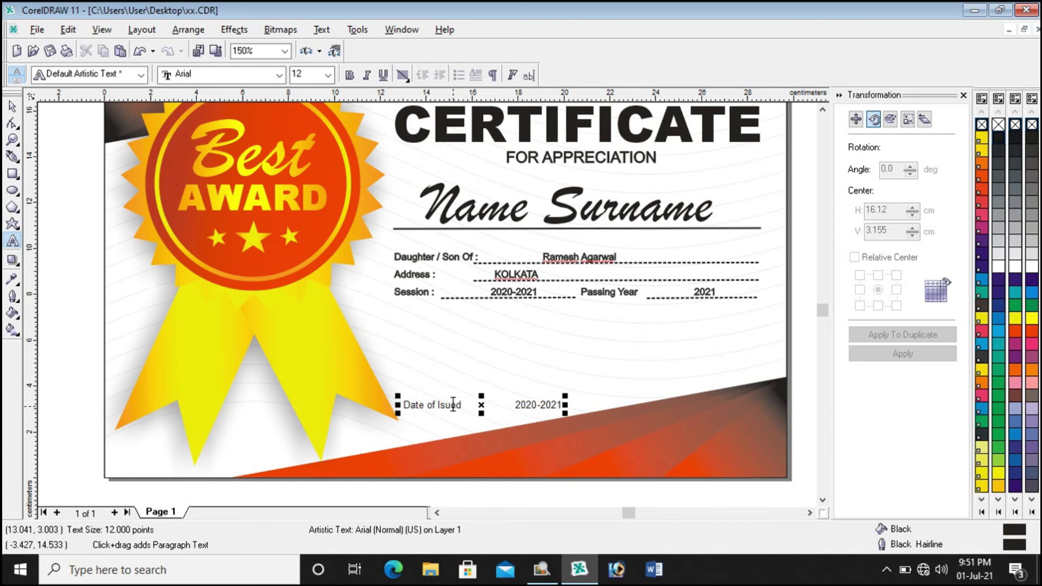
drag(470, 405, 442, 407)
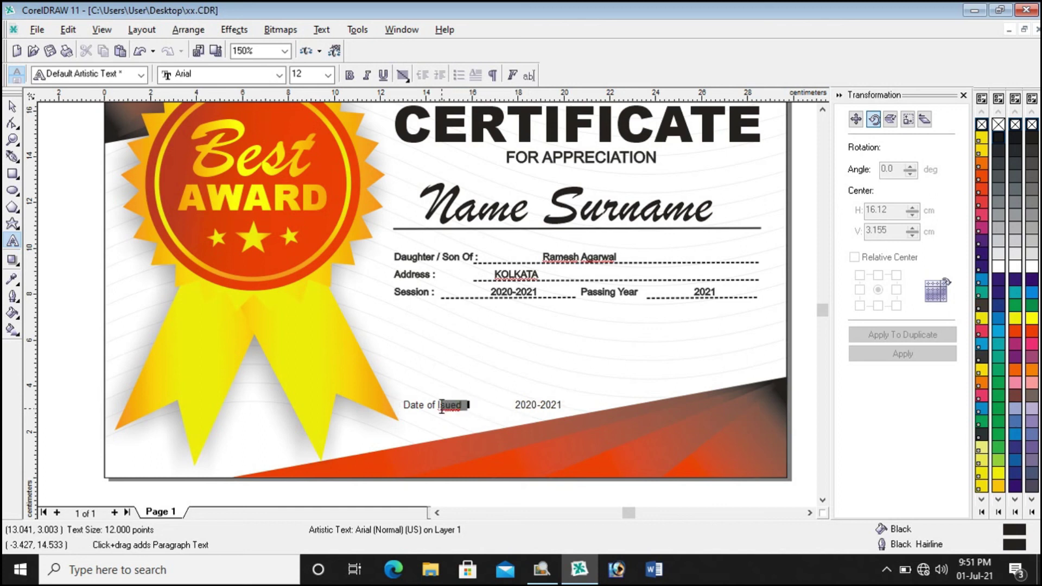
key(Tab)
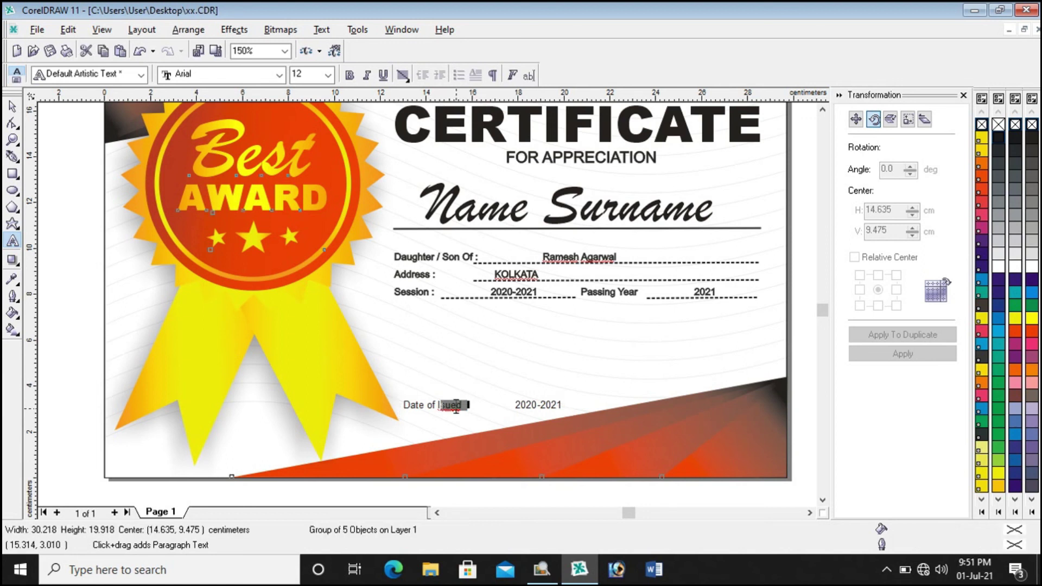
scroll(456, 407, up, 1)
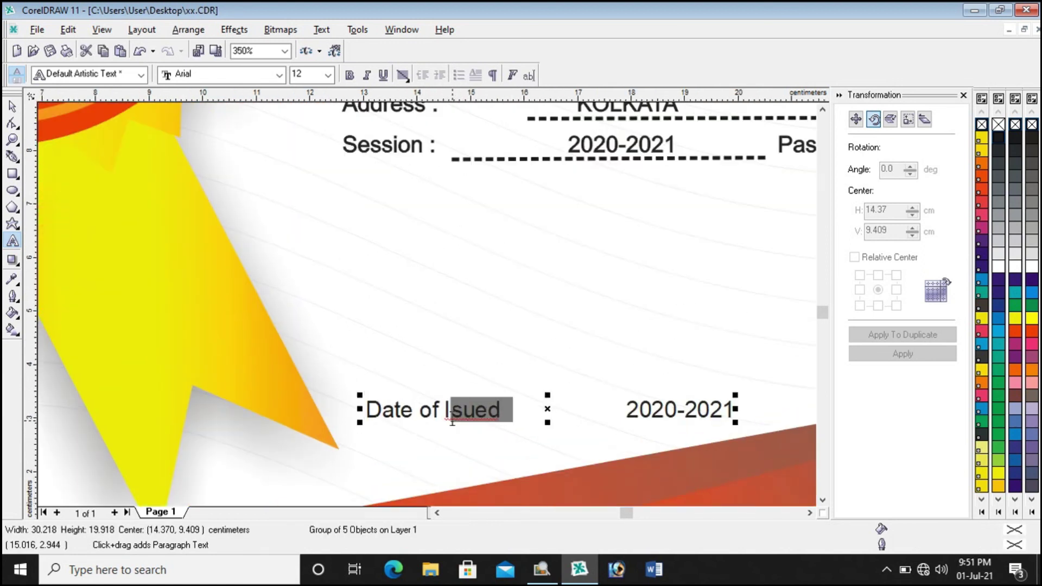
double_click(456, 415)
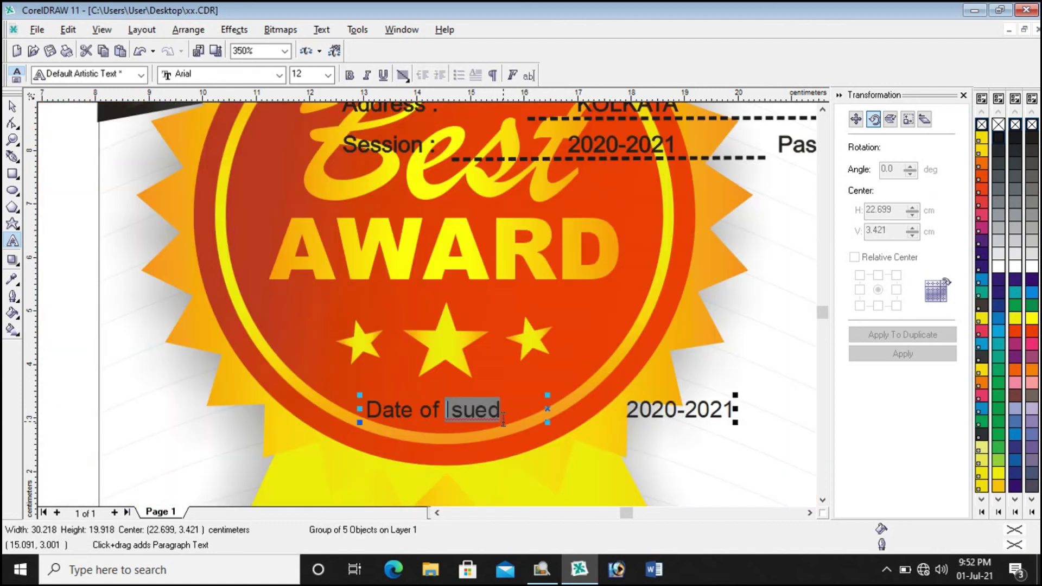
click(677, 435)
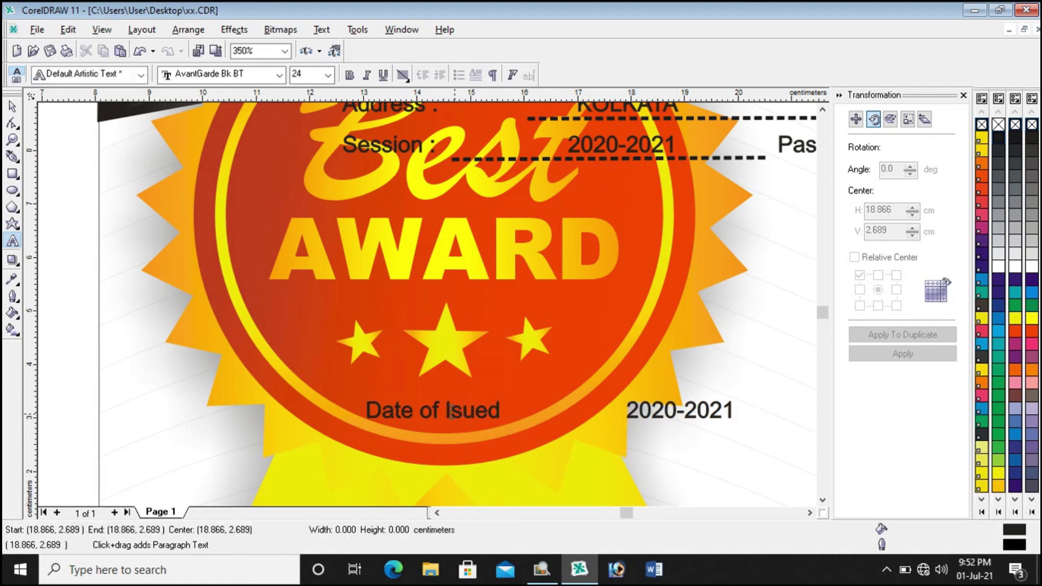
scroll(451, 413, down, 3)
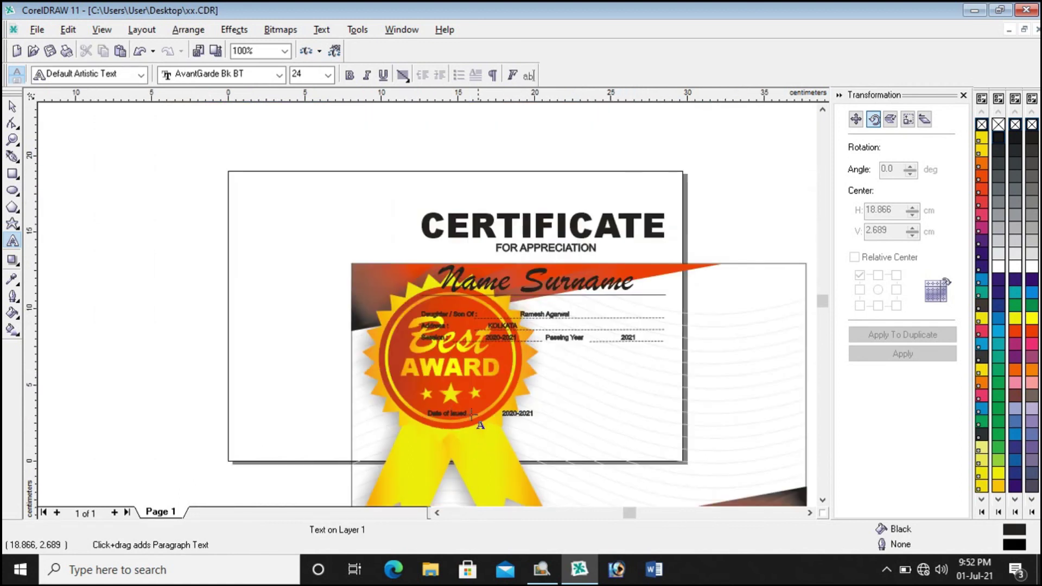
Step: Undo the accidental moves of the grouped background and badge artwork to return it to its place on the page
key(ctrl+z)
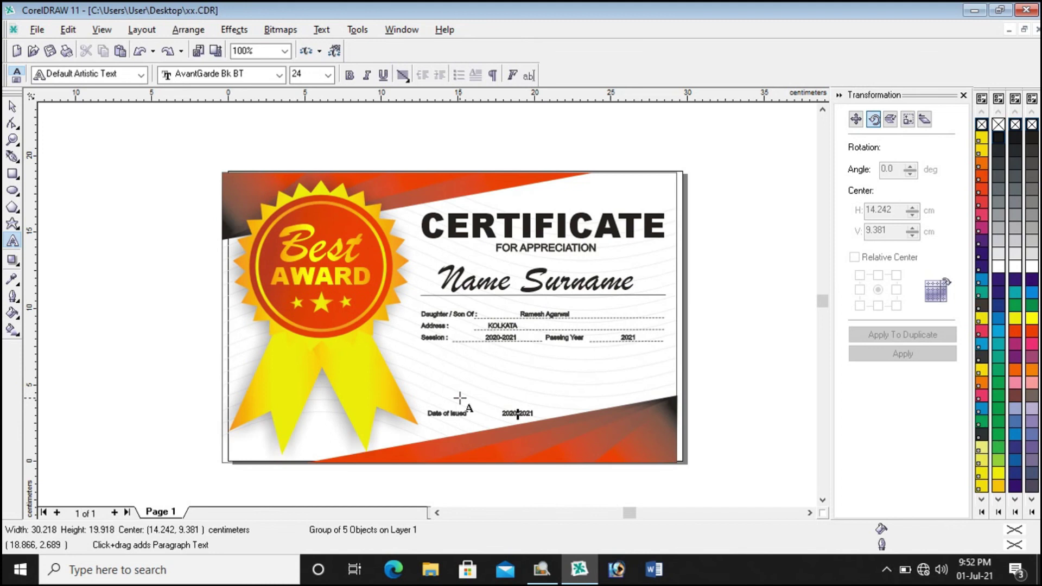
key(ctrl+z)
key(ctrl+z)
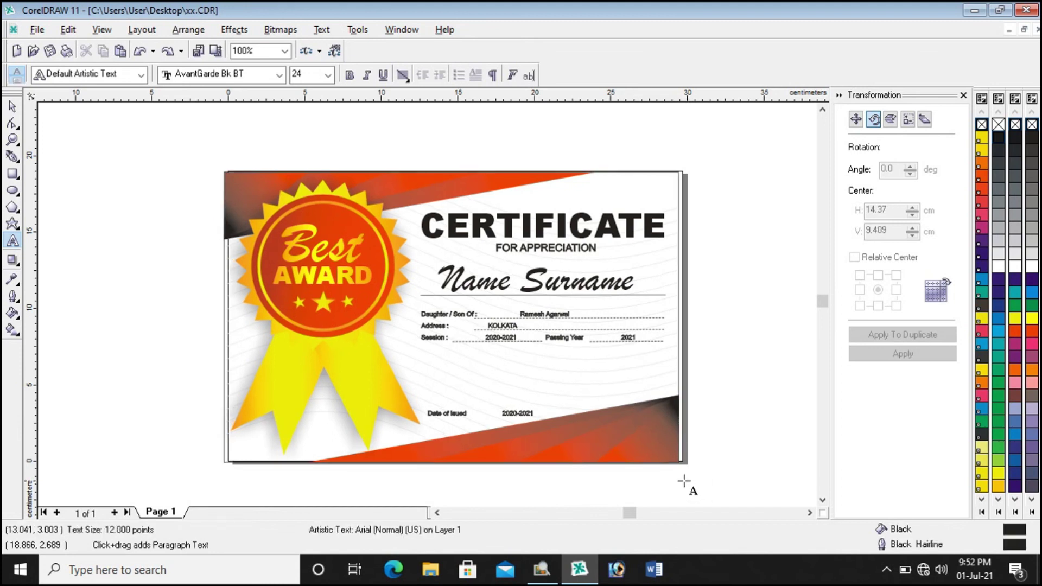
click(12, 106)
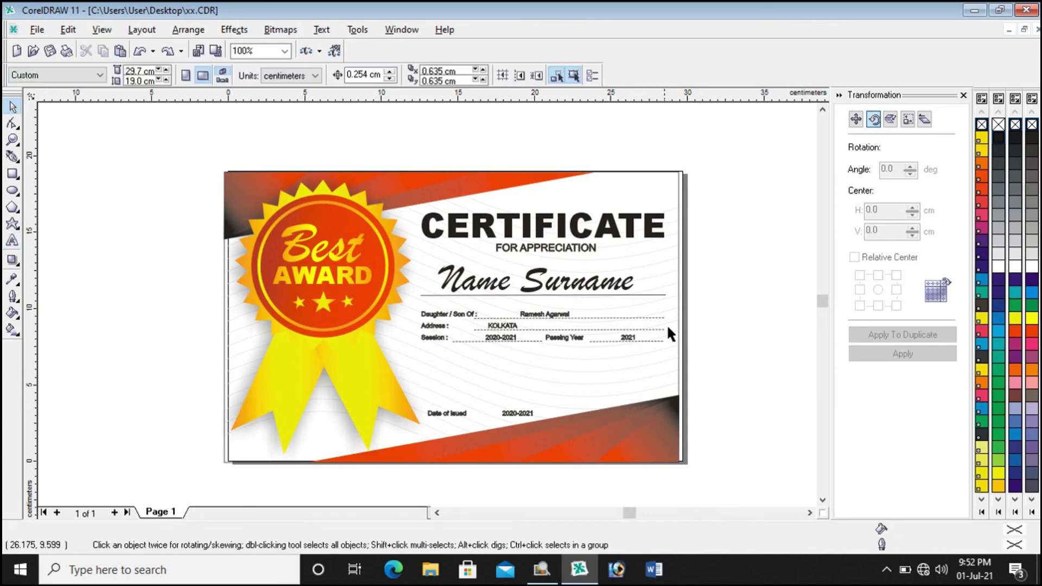
click(443, 421)
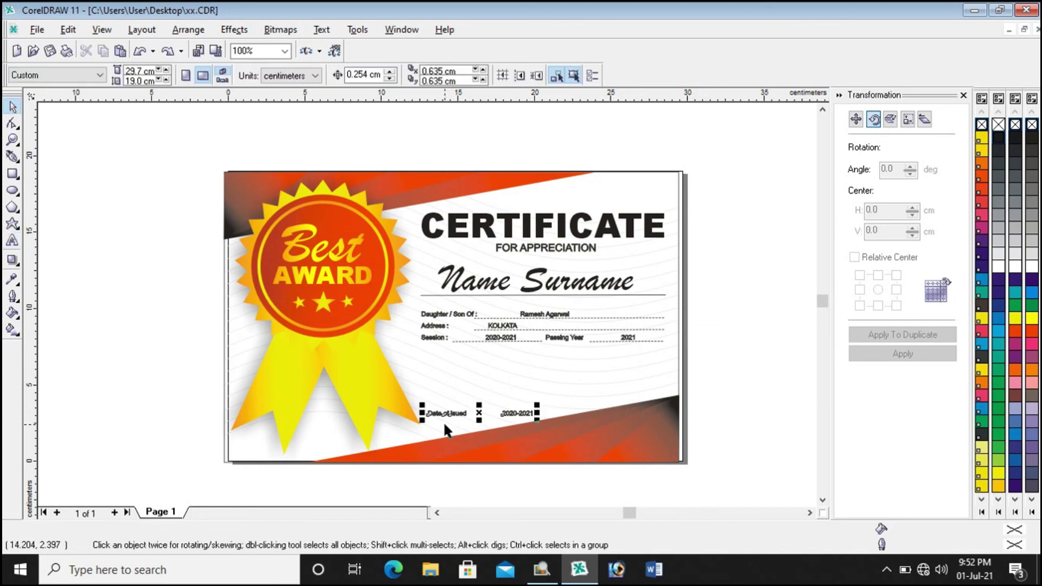
click(443, 421)
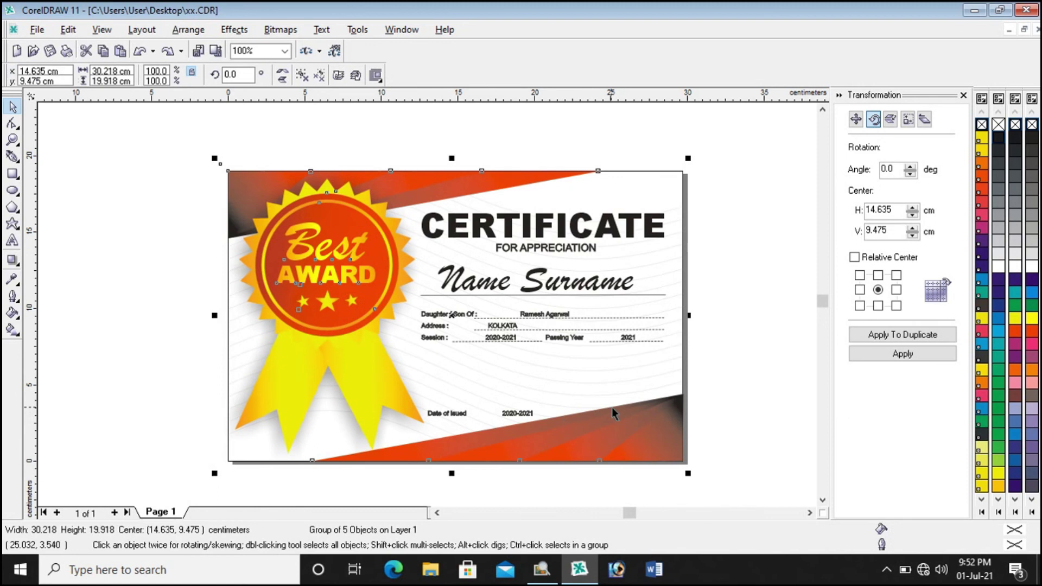
Step: Shorten the lower label "Date of Isued" to "Date"
click(704, 403)
scroll(543, 474, up, 2)
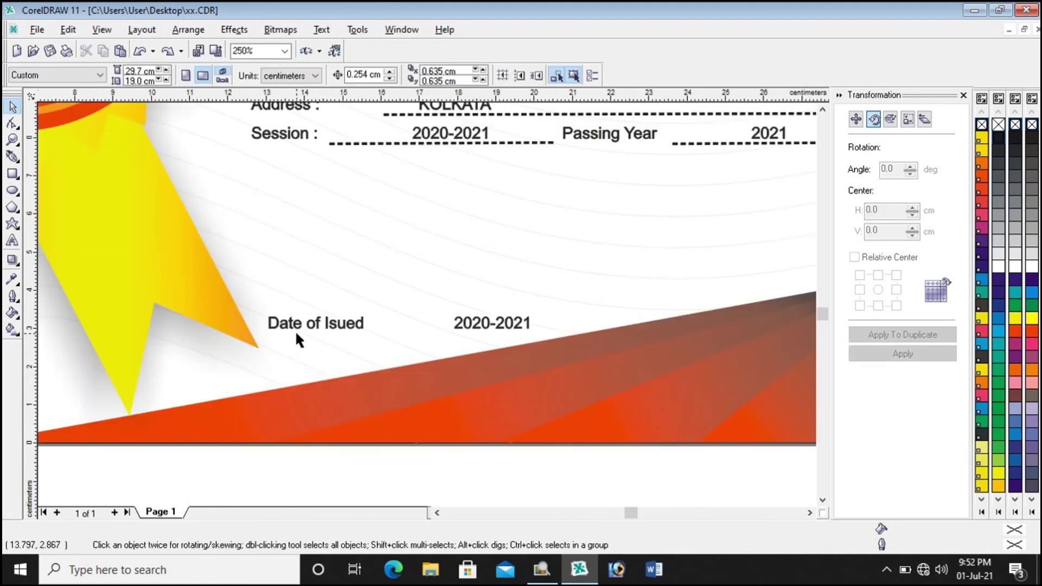
click(311, 327)
click(12, 240)
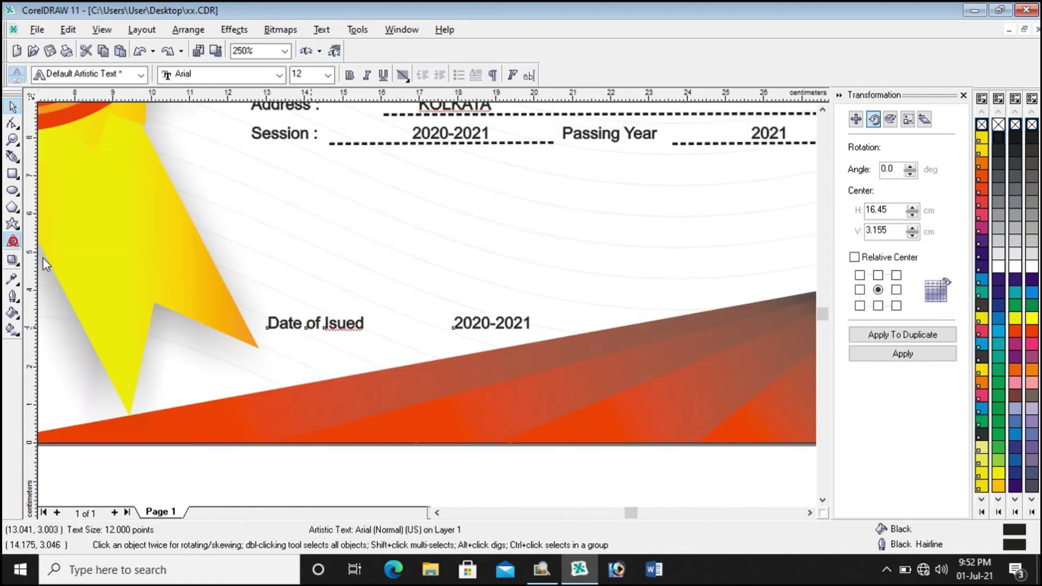
click(326, 323)
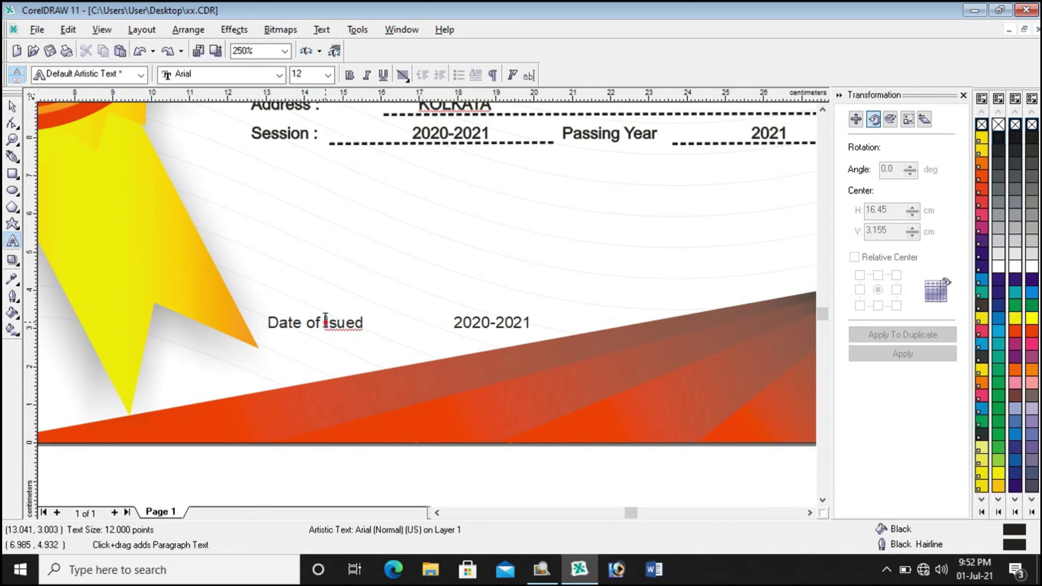
drag(325, 322, 367, 326)
key(BackSpace)
key(BackSpace)
key(BackSpace)
key(BackSpace)
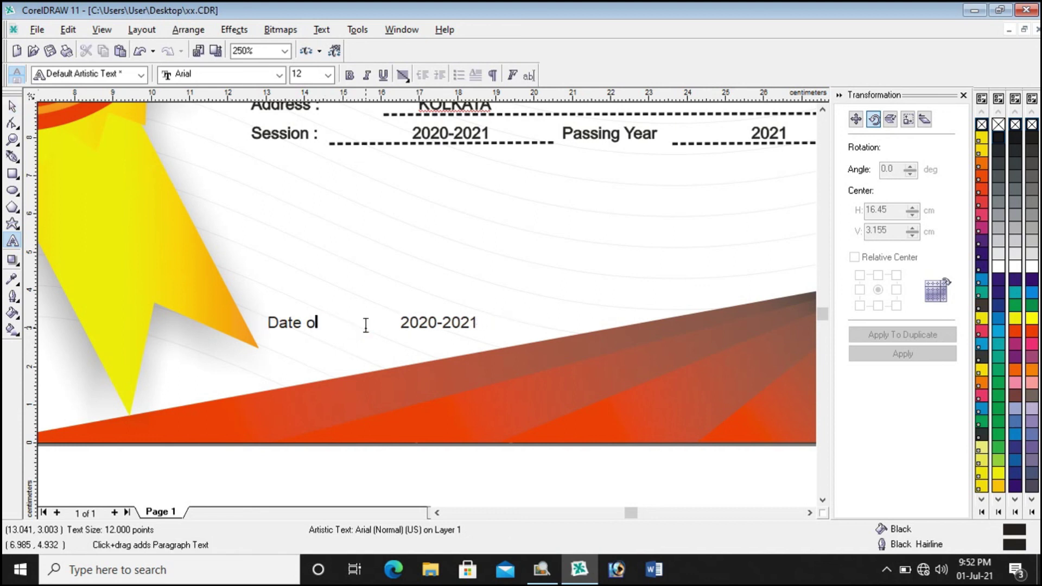
Step: Replace "2020-2021" in the lower text line with "Director Signature"
drag(389, 323, 470, 326)
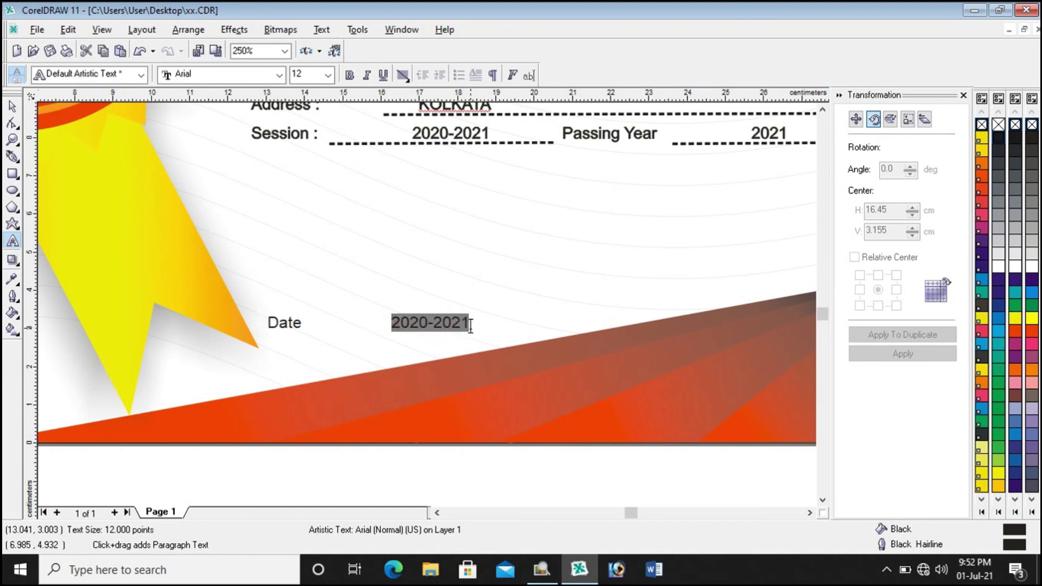
text(Dil)
text(ector)
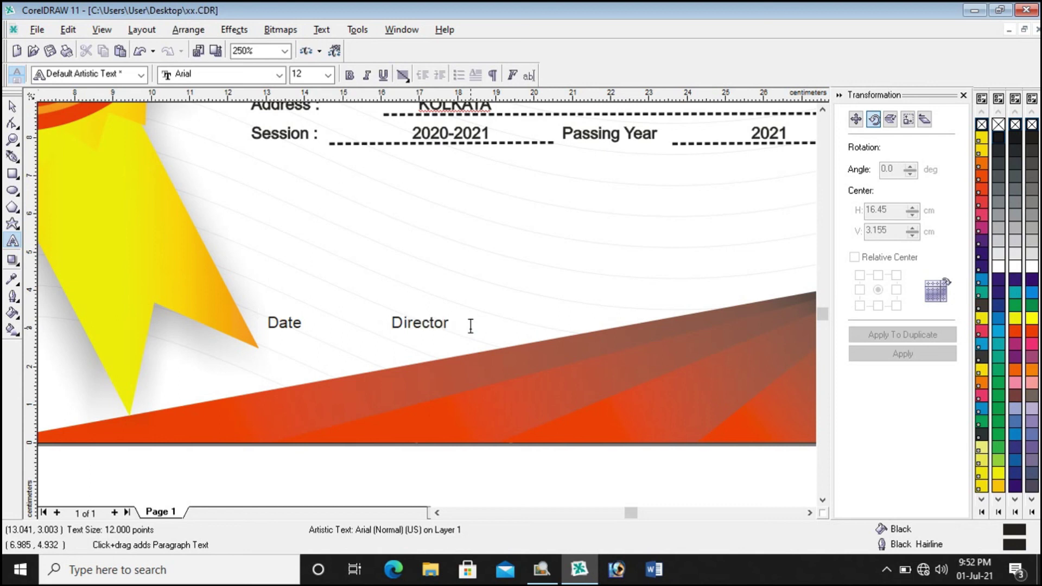
key(BackSpace)
key(BackSpace)
key(BackSpace)
key(BackSpace)
key(BackSpace)
key(BackSpace)
key(BackSpace)
key(BackSpace)
key(BackSpace)
text(Director Signature)
click(10, 111)
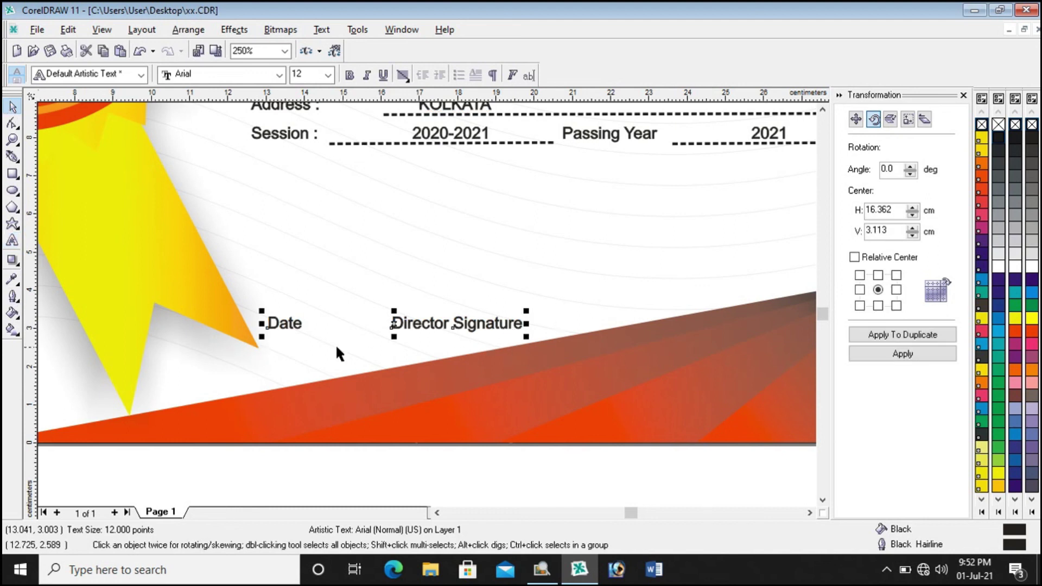
Step: Add the word "Place" after "Director Signature" in the same text line, separated by a wide gap
click(12, 240)
click(523, 324)
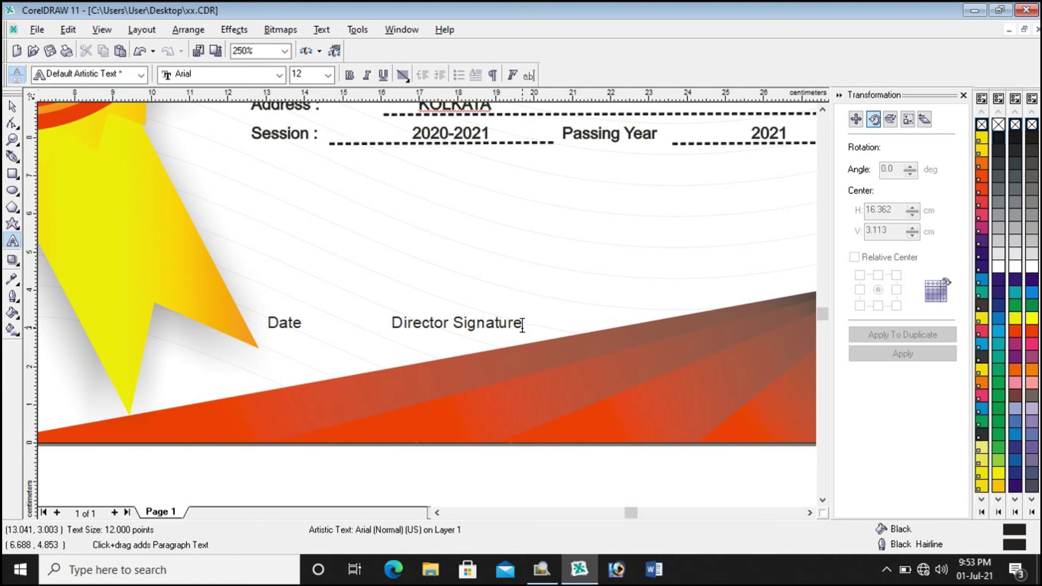
text(Place)
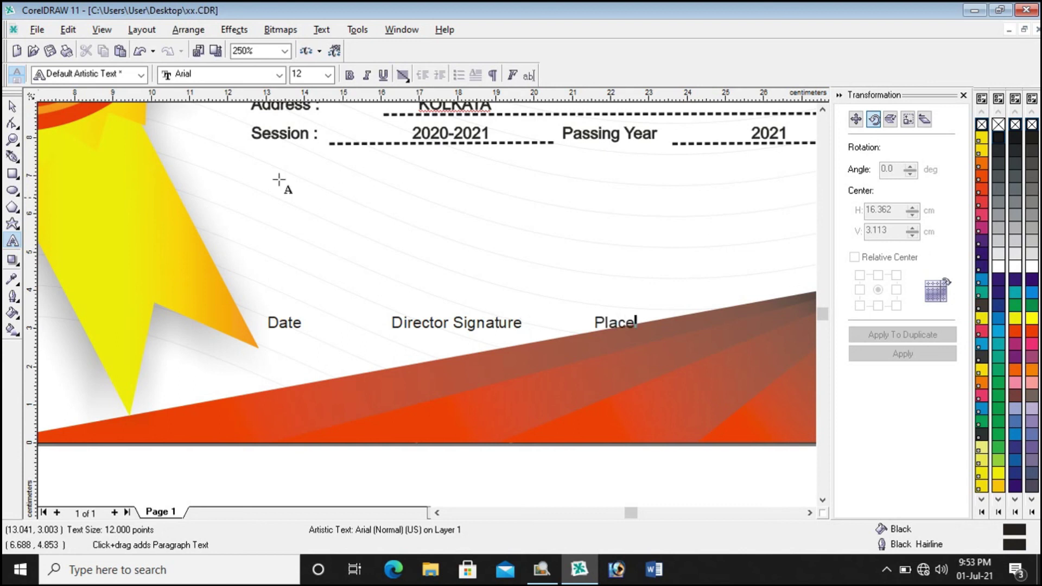
click(14, 108)
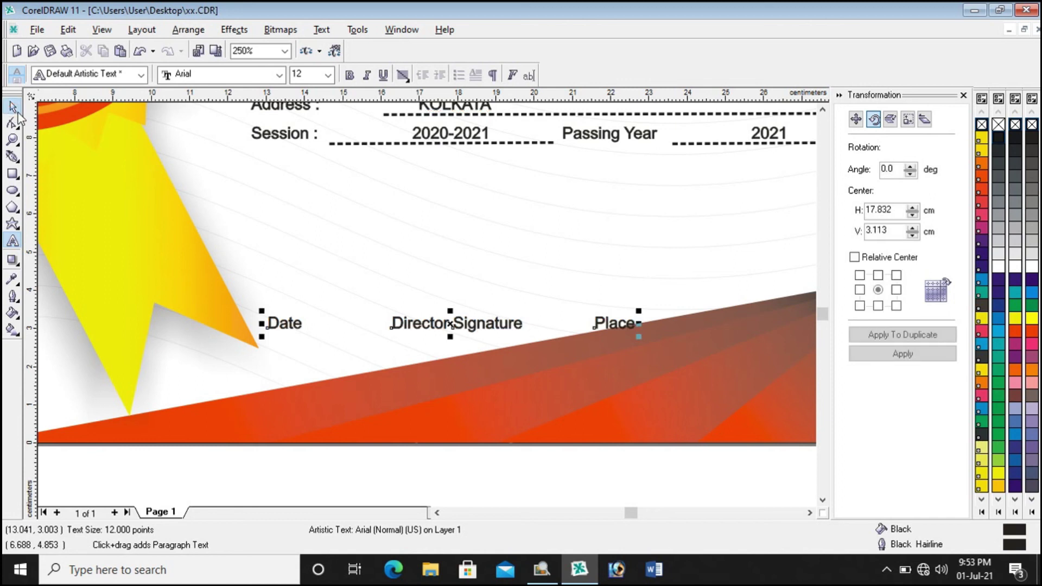
Step: Move the lower text line onto the red bottom band, centred at about 19 cm horizontally and 0.86 cm vertically
scroll(299, 241, down, 3)
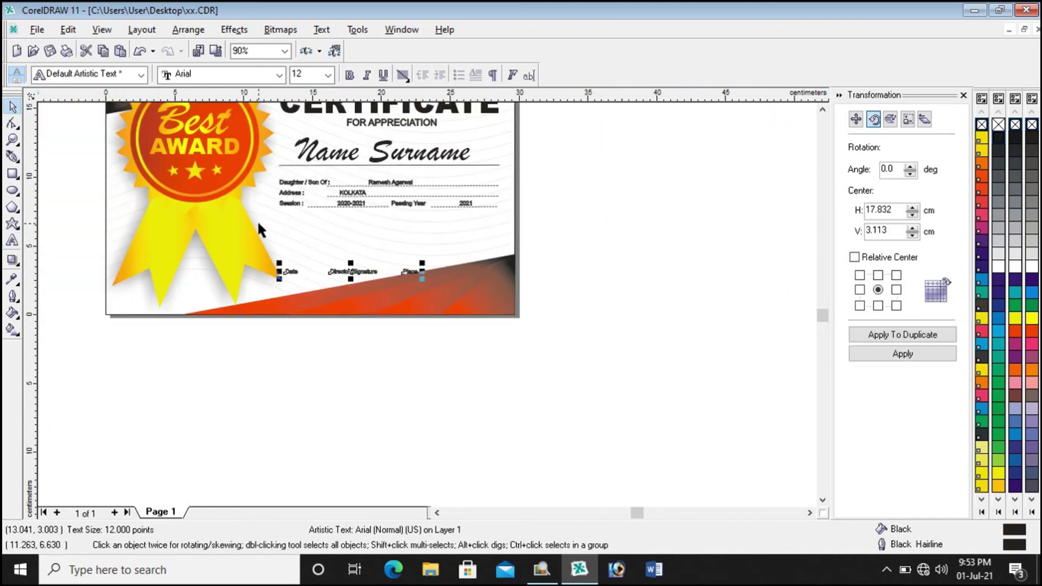
scroll(256, 220, up, 1)
mouse_move(410, 292)
mouse_down()
mouse_move(450, 354)
mouse_move(438, 344)
mouse_up()
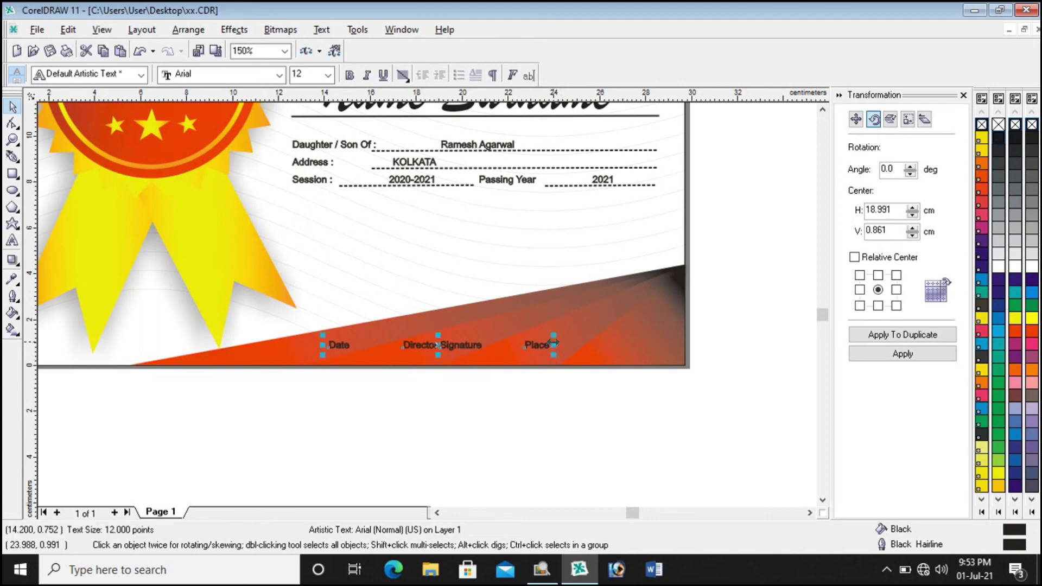
Step: Widen the gaps between "Date", "Director Signature" and "Place" with extra spaces so they spread across the red band
click(11, 240)
click(399, 344)
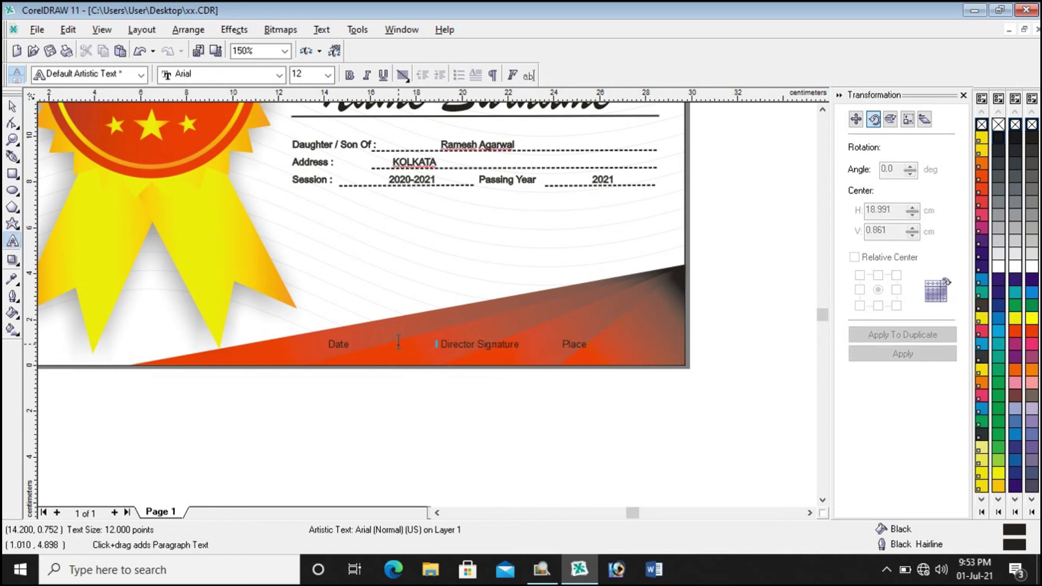
click(573, 342)
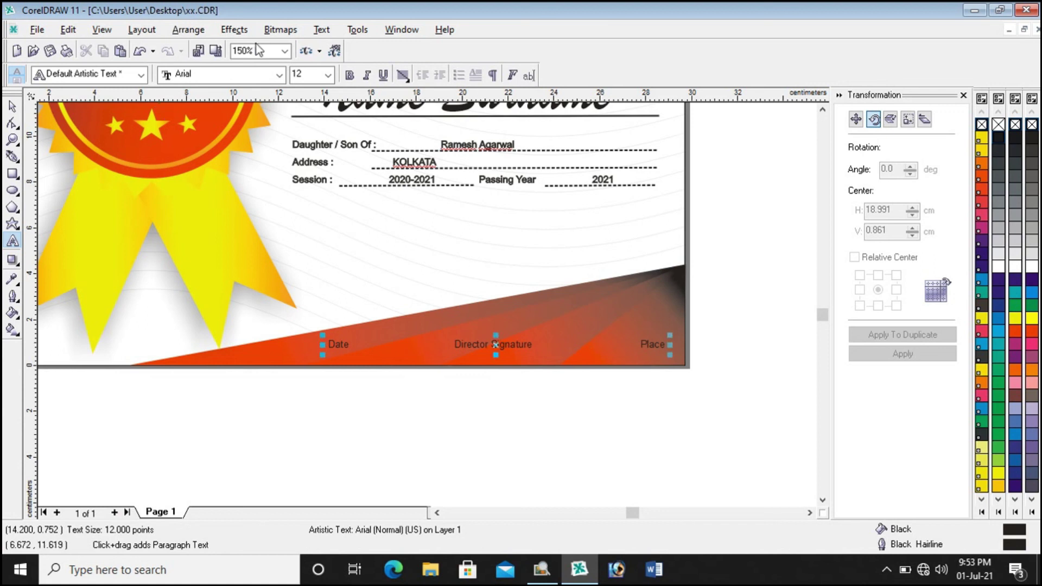
Step: Give the "Date", "Director Signature" and "Place" text a white fill and white outline
click(993, 267)
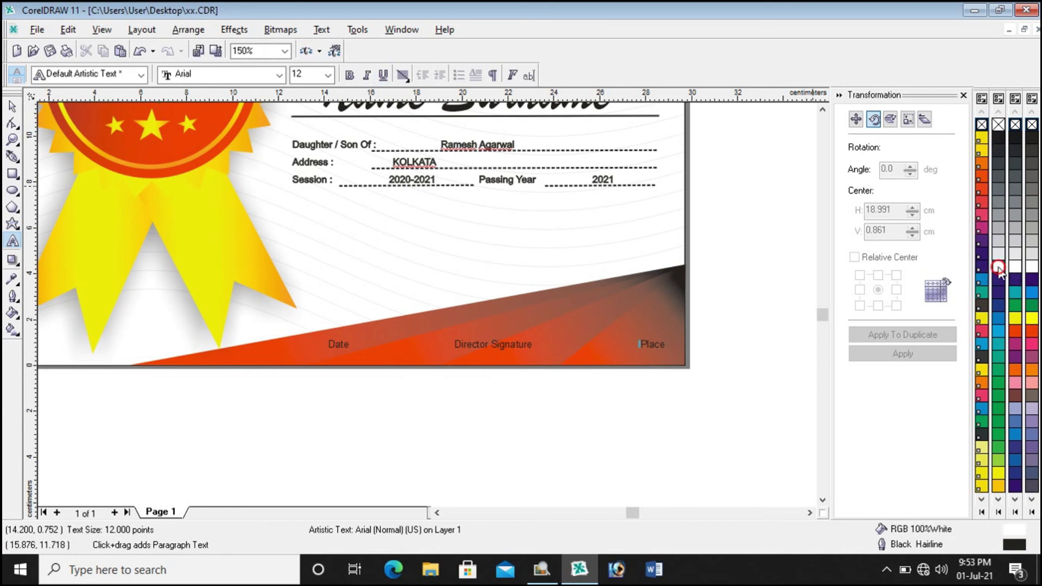
right_click(996, 269)
click(13, 107)
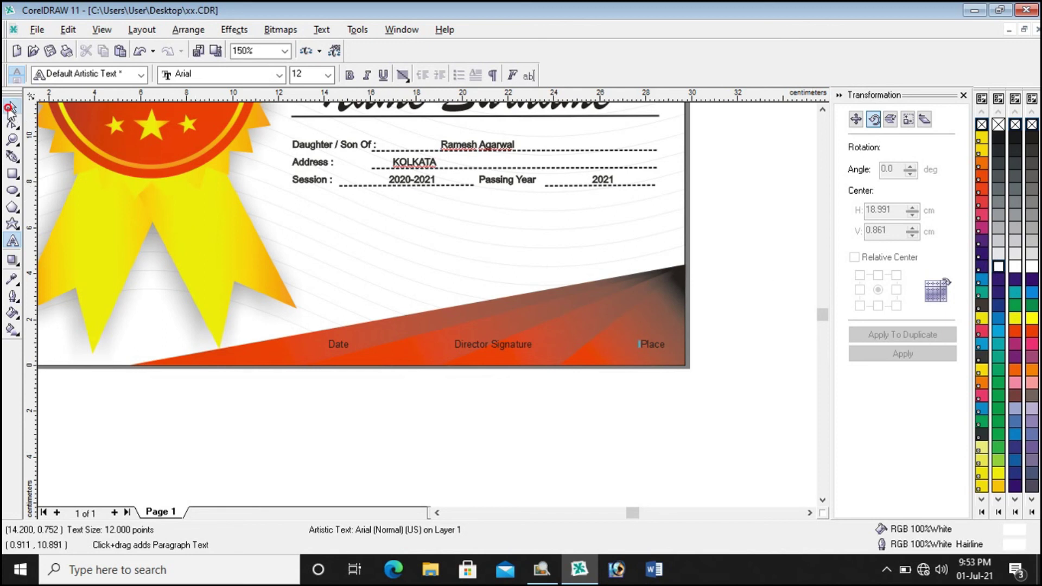
click(995, 268)
right_click(995, 268)
click(486, 437)
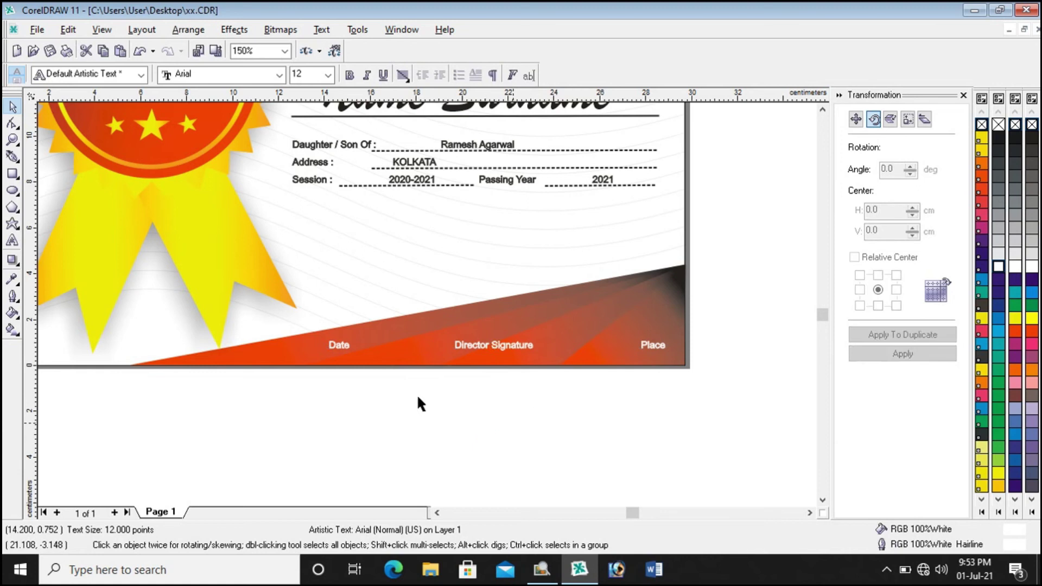
Step: Nudge the white text line down to a vertical centre of about 0.61 cm
scroll(190, 367, up, 1)
scroll(161, 367, down, 1)
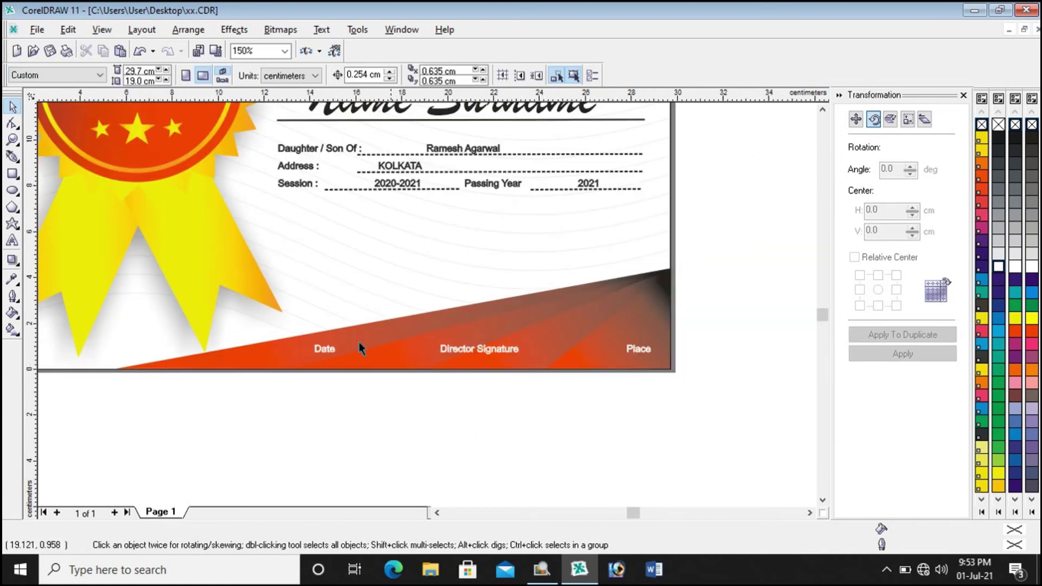
scroll(274, 344, up, 1)
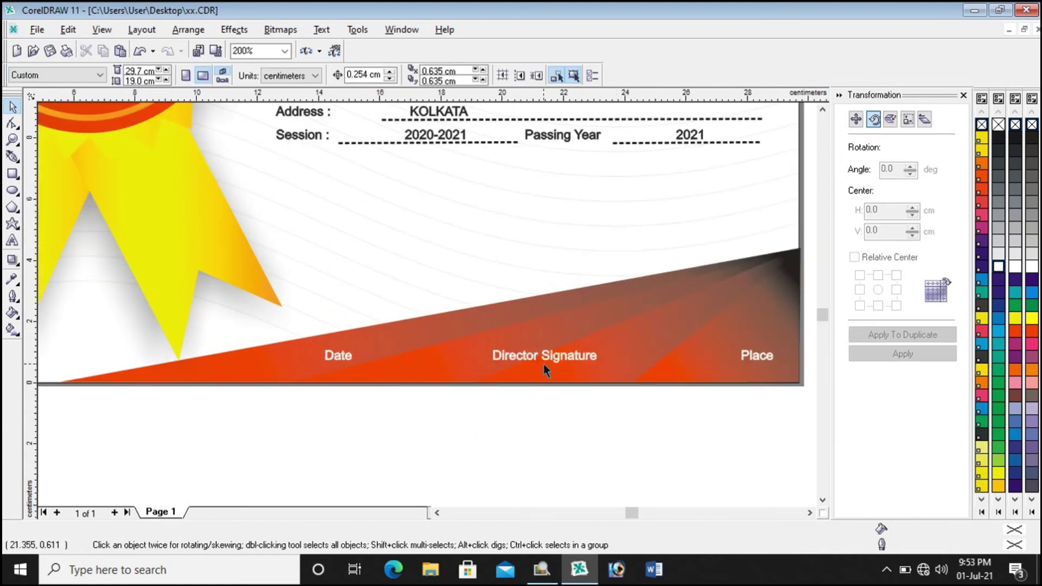
click(526, 359)
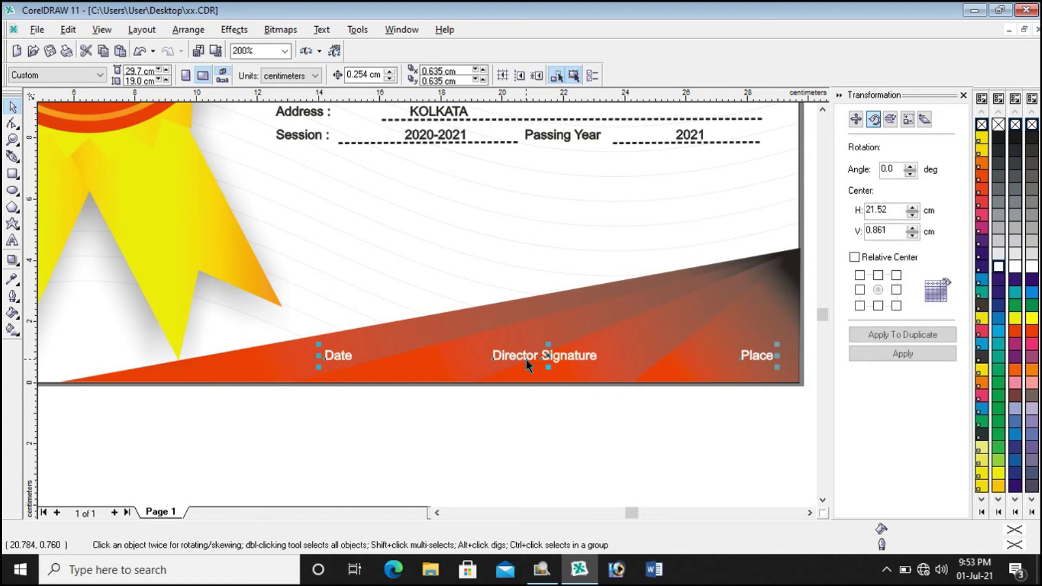
key(Down)
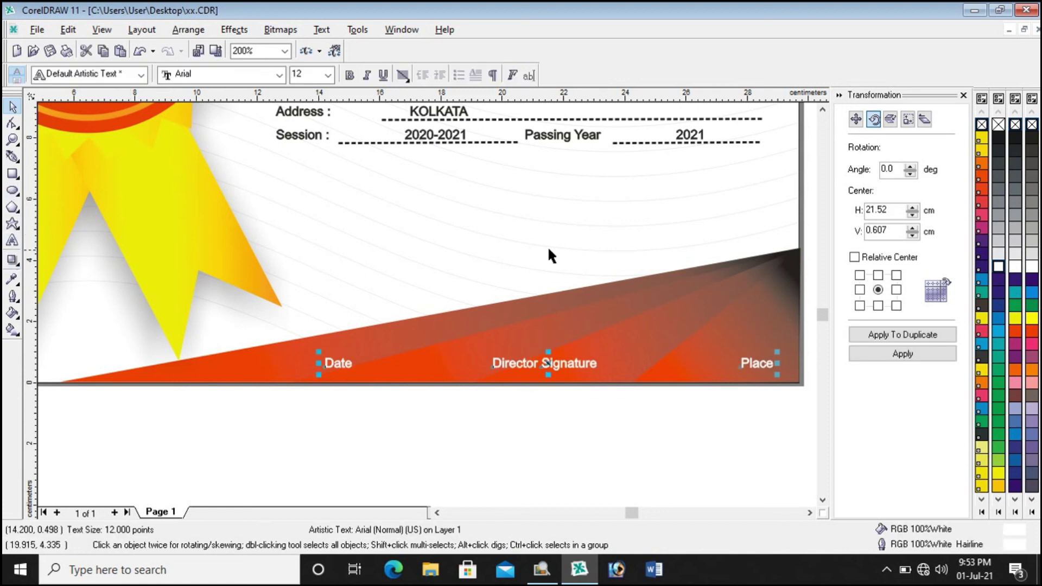
Step: Duplicate the dashed line under the passing year to just above "Date" and colour the copy white
click(672, 141)
click(672, 142)
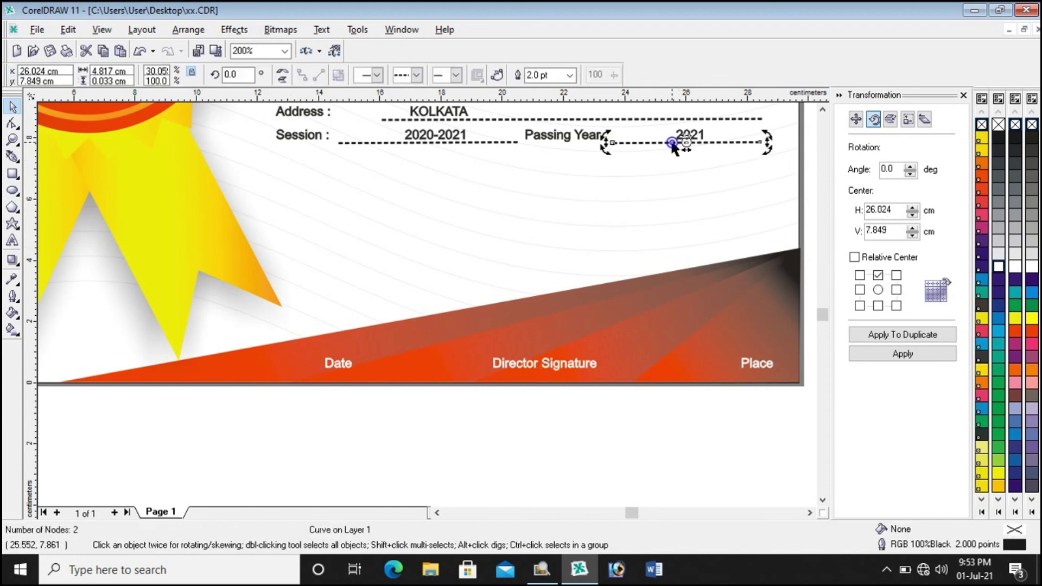
drag(672, 143, 367, 353)
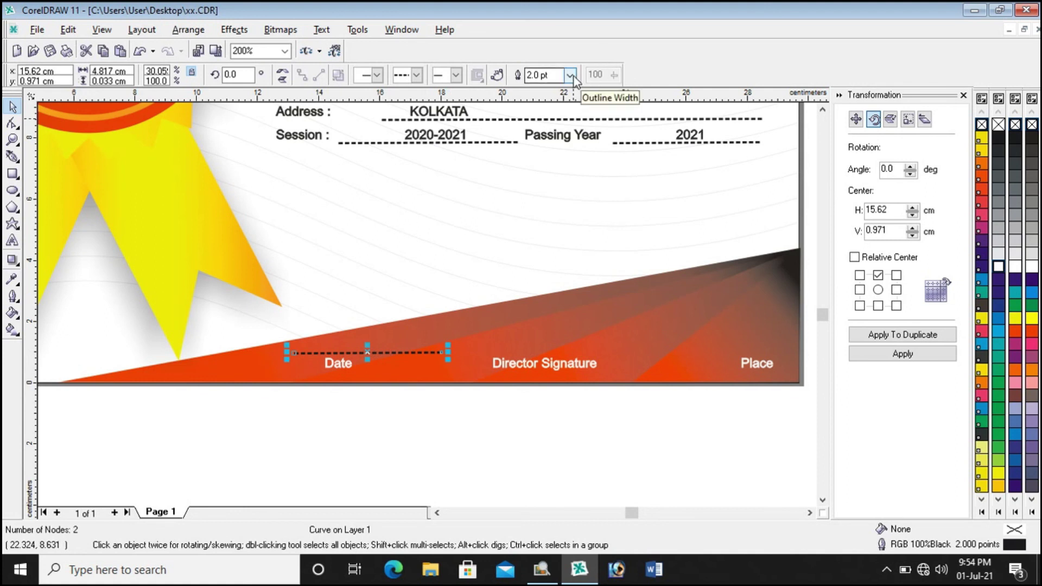
click(997, 268)
right_click(996, 269)
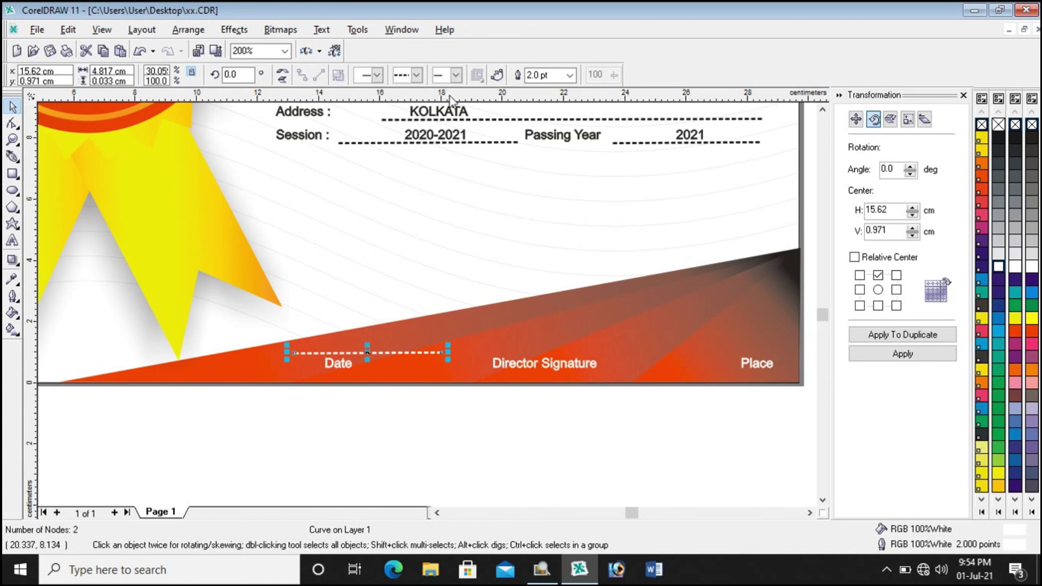
Step: Change the white line above "Date" to a solid style and shorten it to about 2.5 cm
click(416, 75)
click(408, 108)
drag(448, 352, 378, 352)
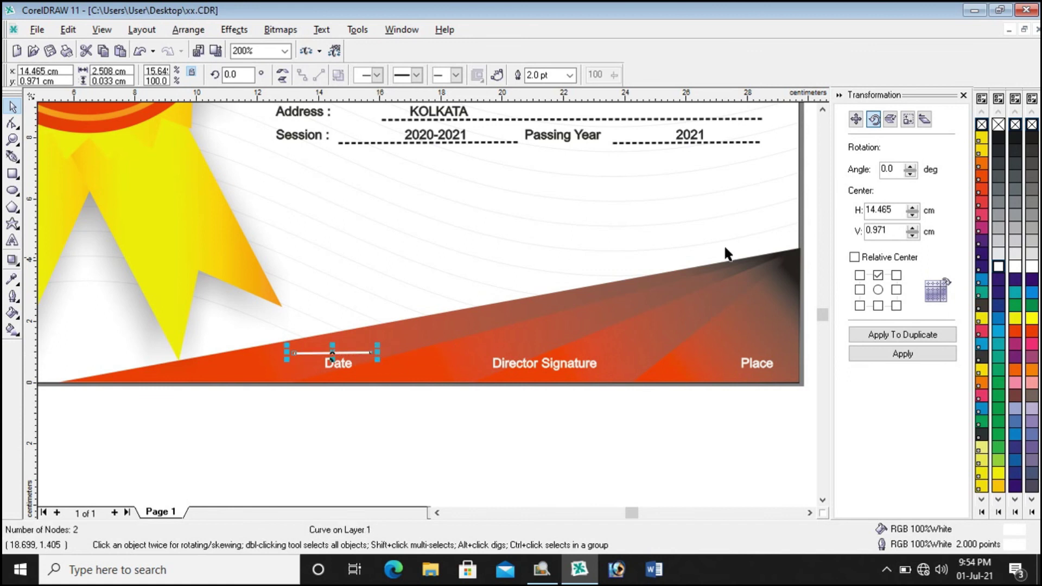
Step: Try outline widths of 0.5 pt and 1.0 pt on the line above "Date", then return it to 2.0 pt
click(570, 77)
click(541, 112)
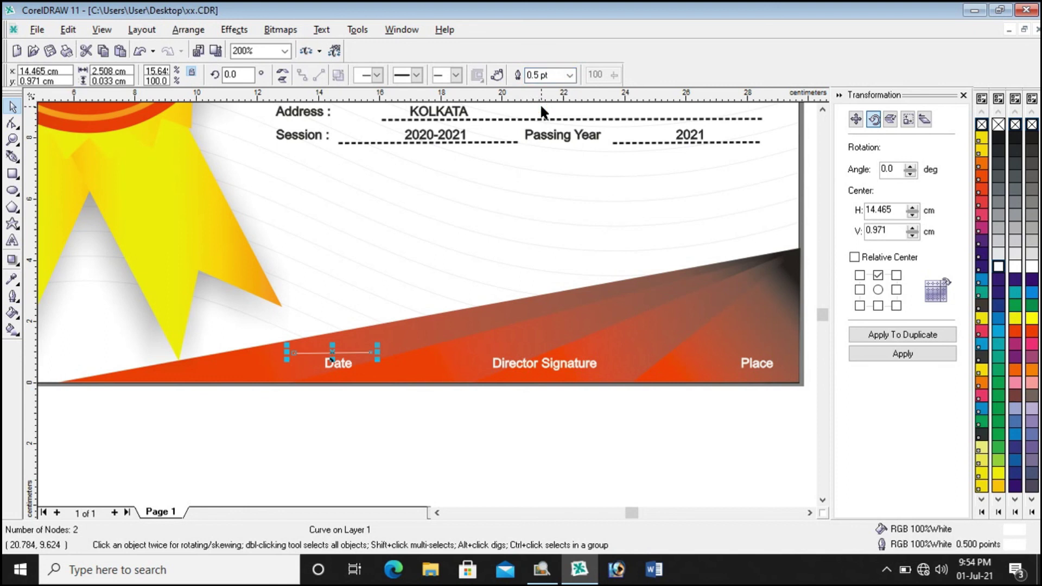
click(570, 75)
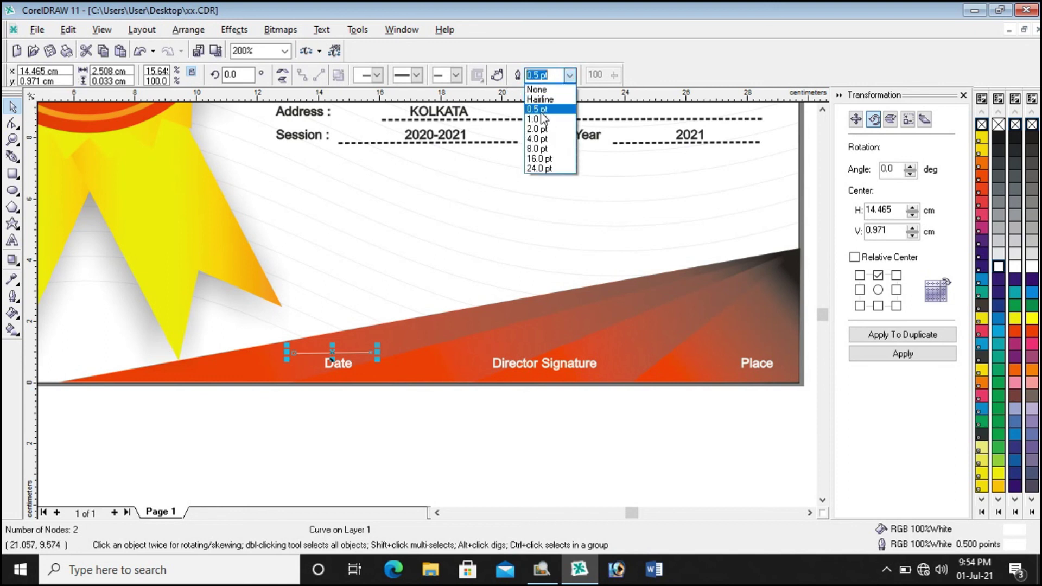
click(541, 118)
click(572, 77)
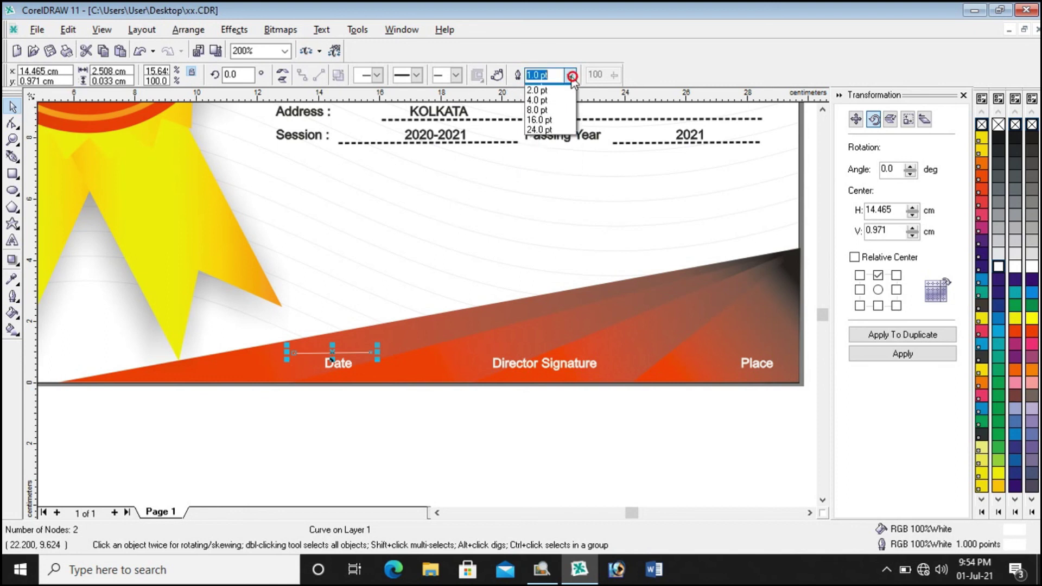
click(540, 129)
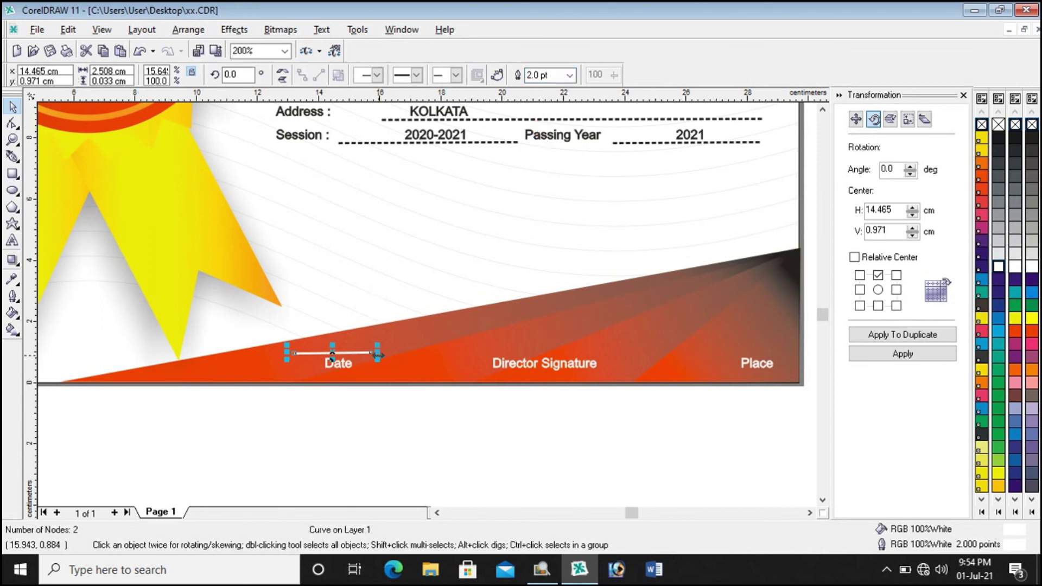
Step: Duplicate the white line above "Director Signature" at about 4.7 cm long and above "Place" at about 2.7 cm long
click(13, 107)
drag(333, 354, 621, 355)
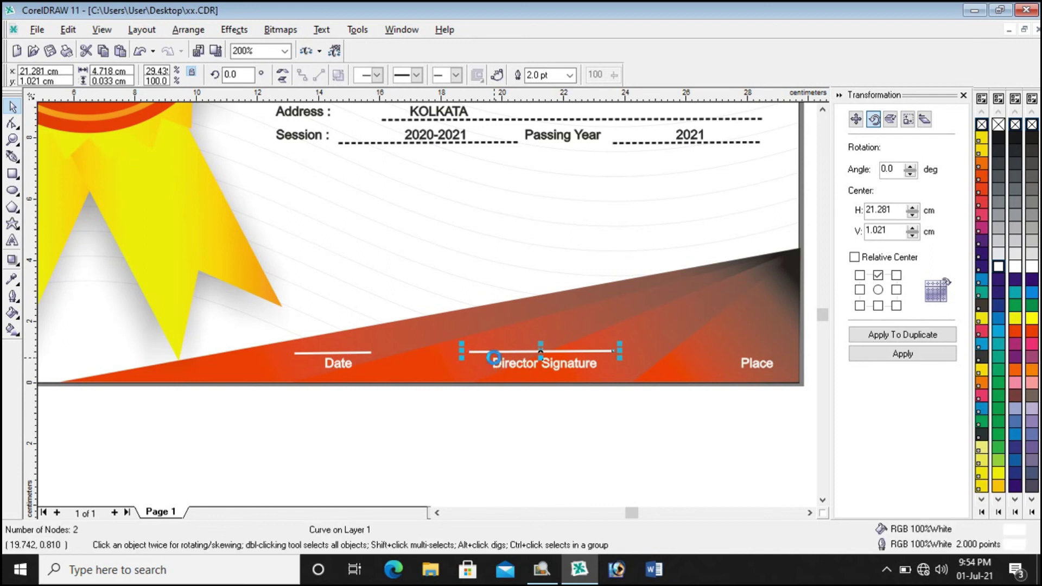
drag(539, 352, 718, 354)
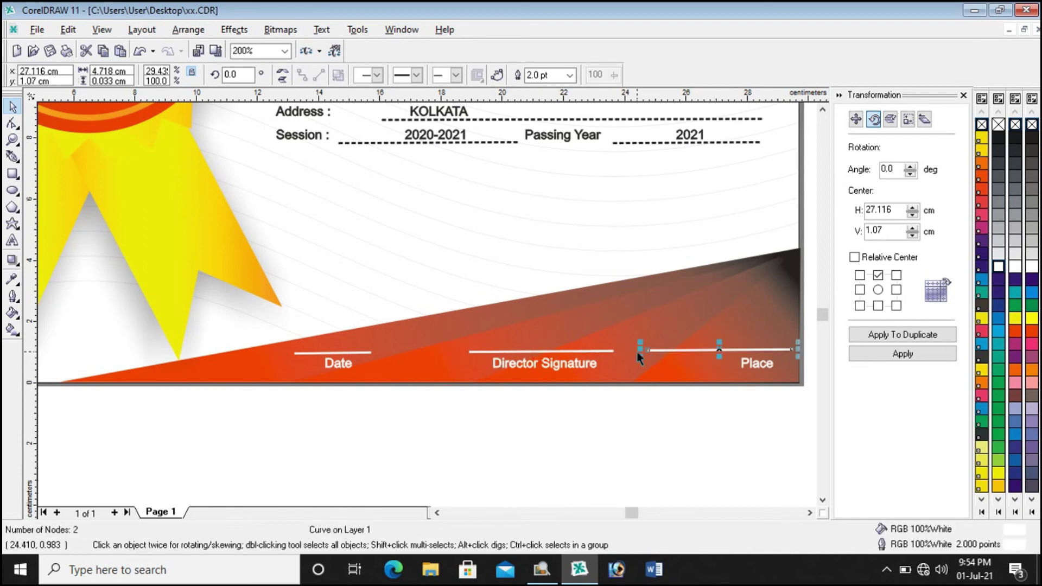
drag(639, 349, 703, 351)
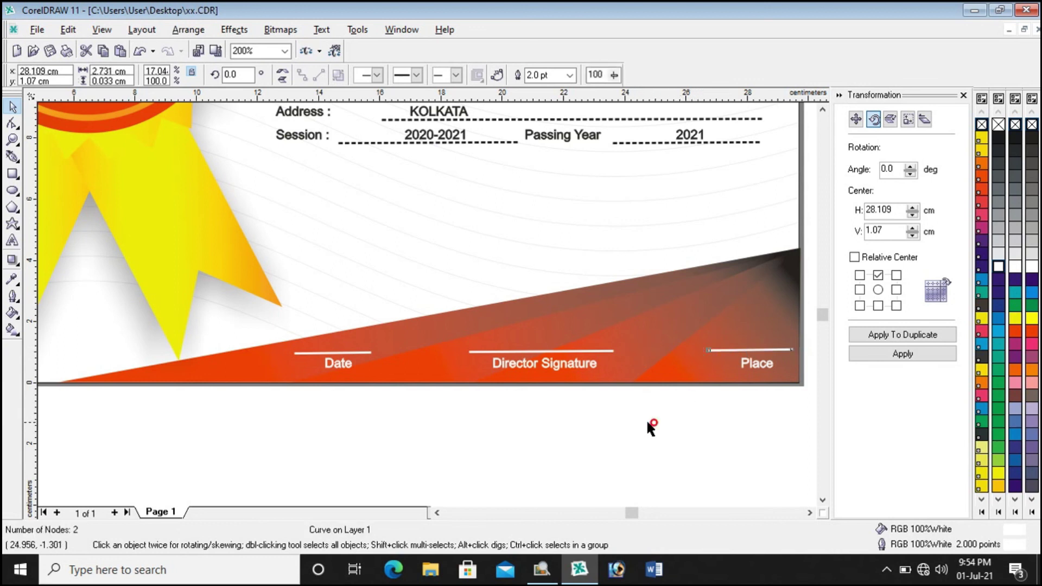
click(646, 419)
scroll(406, 396, down, 1)
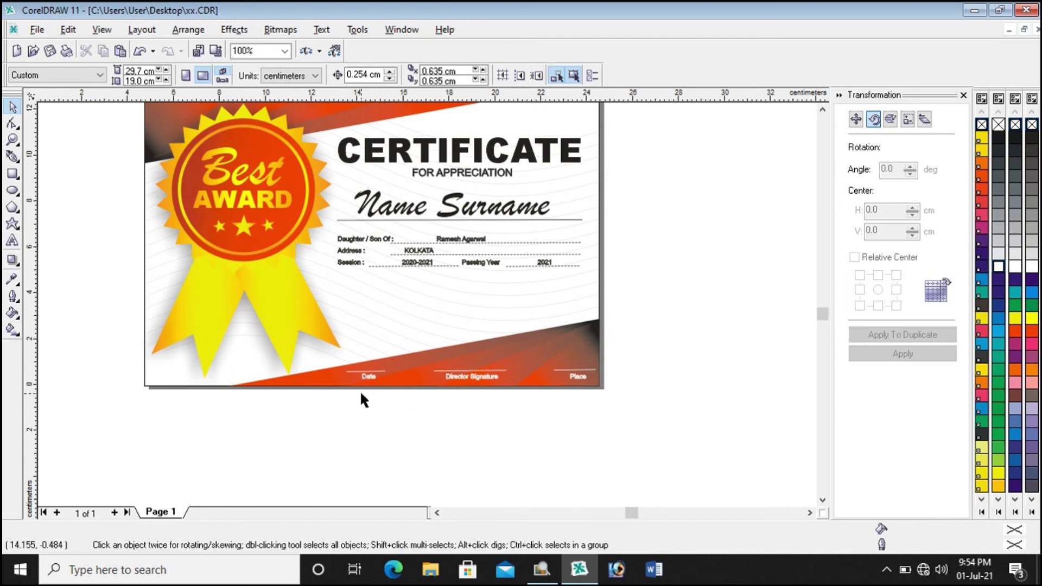
scroll(359, 390, up, 1)
scroll(423, 408, down, 1)
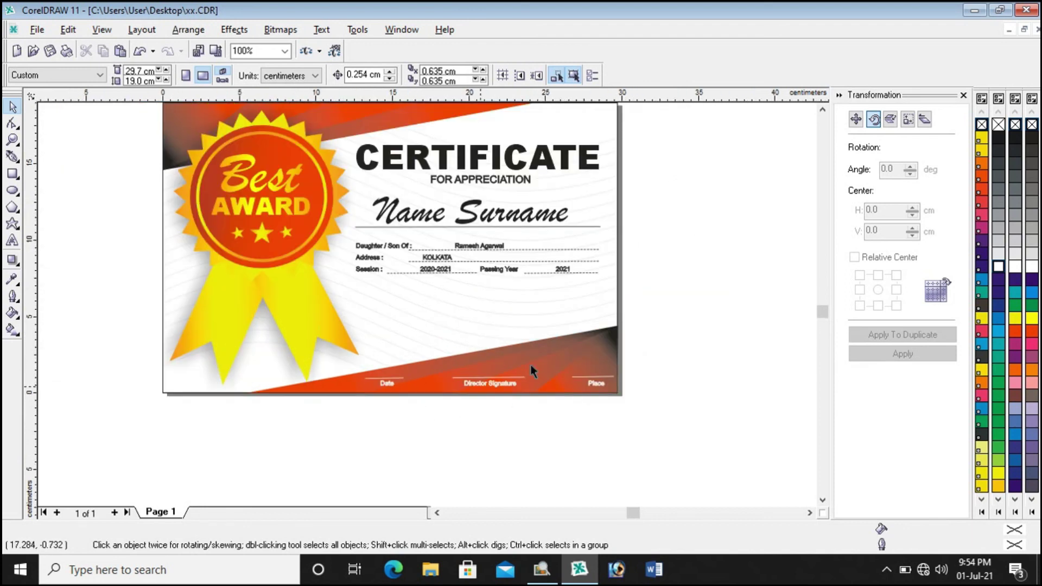
click(822, 110)
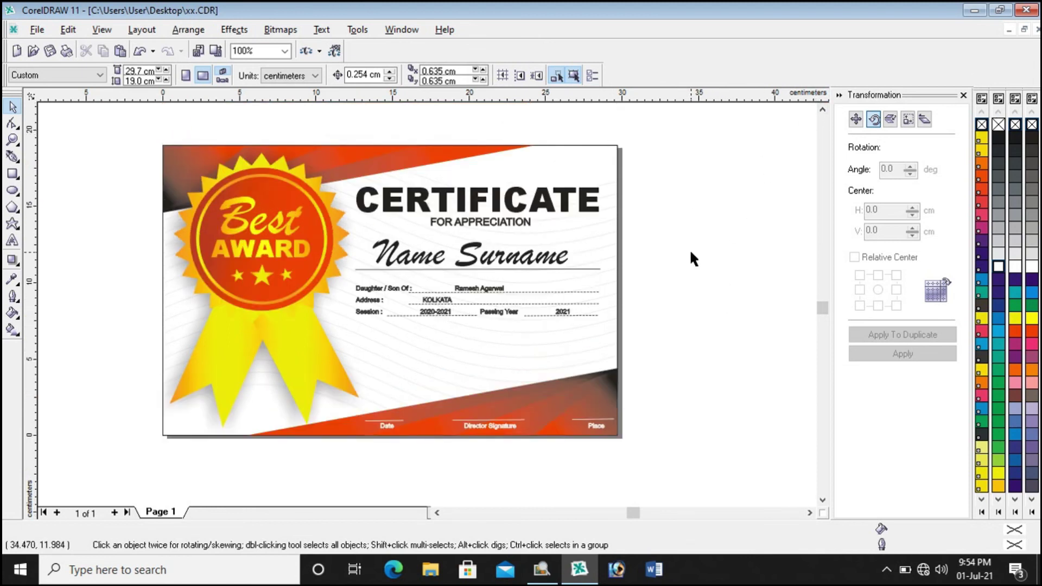
scroll(117, 274, up, 1)
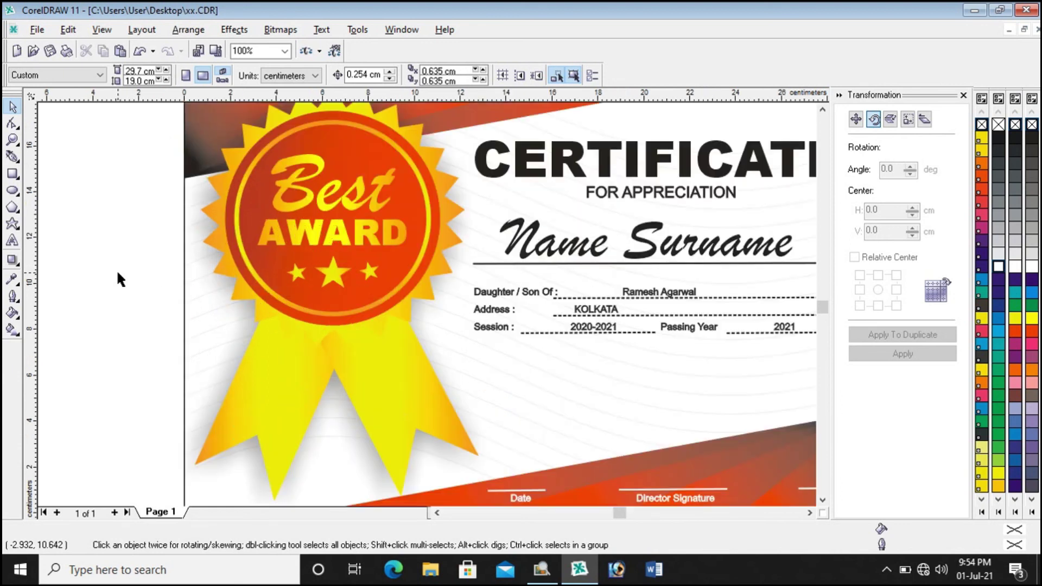
scroll(117, 269, down, 1)
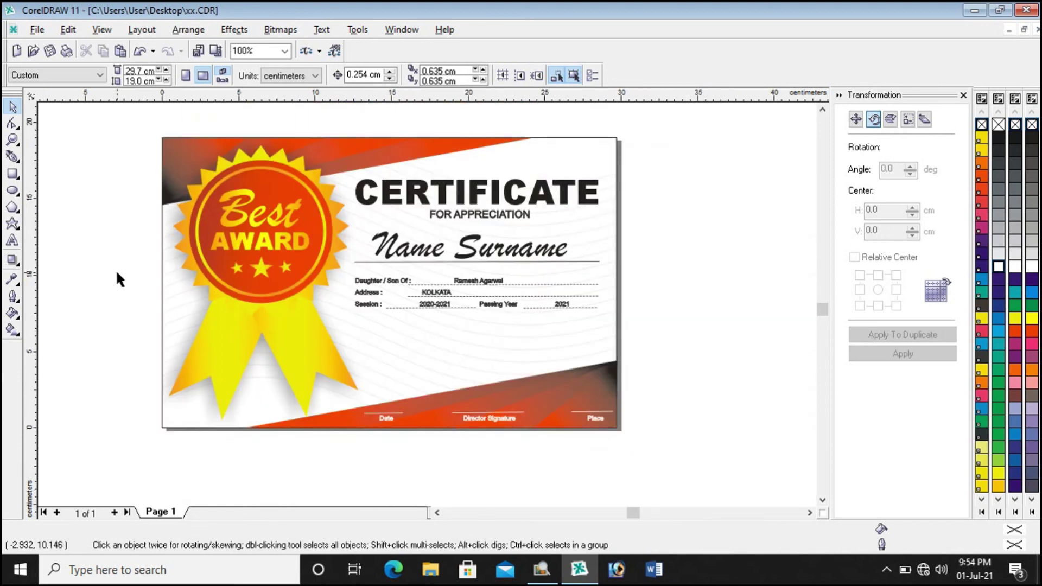